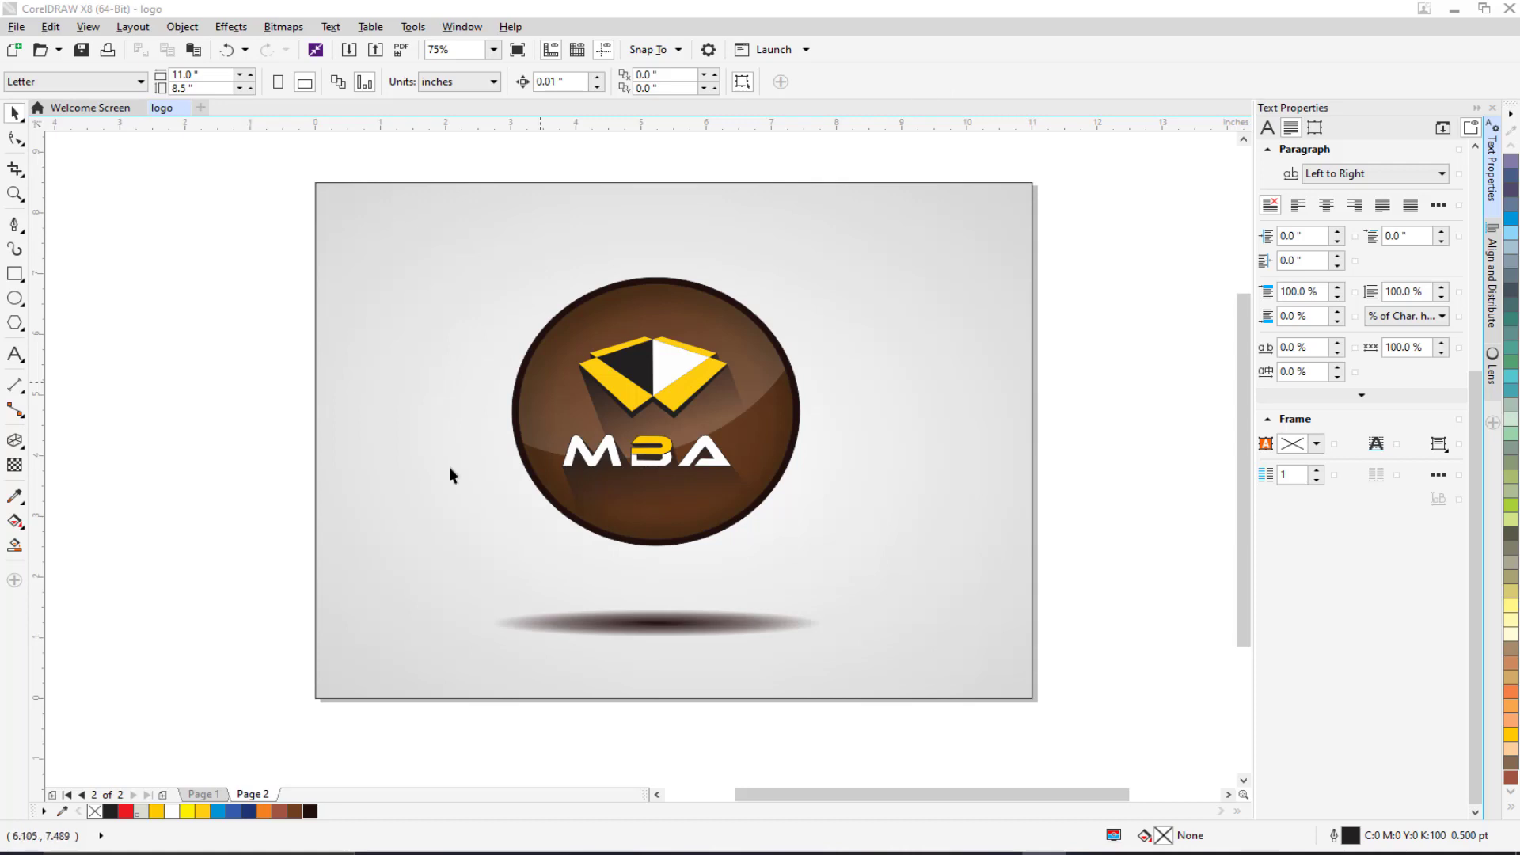
Add a blank page after Page 2, delete it, then add Page 3 again.
scroll(284, 692, "right", 2)
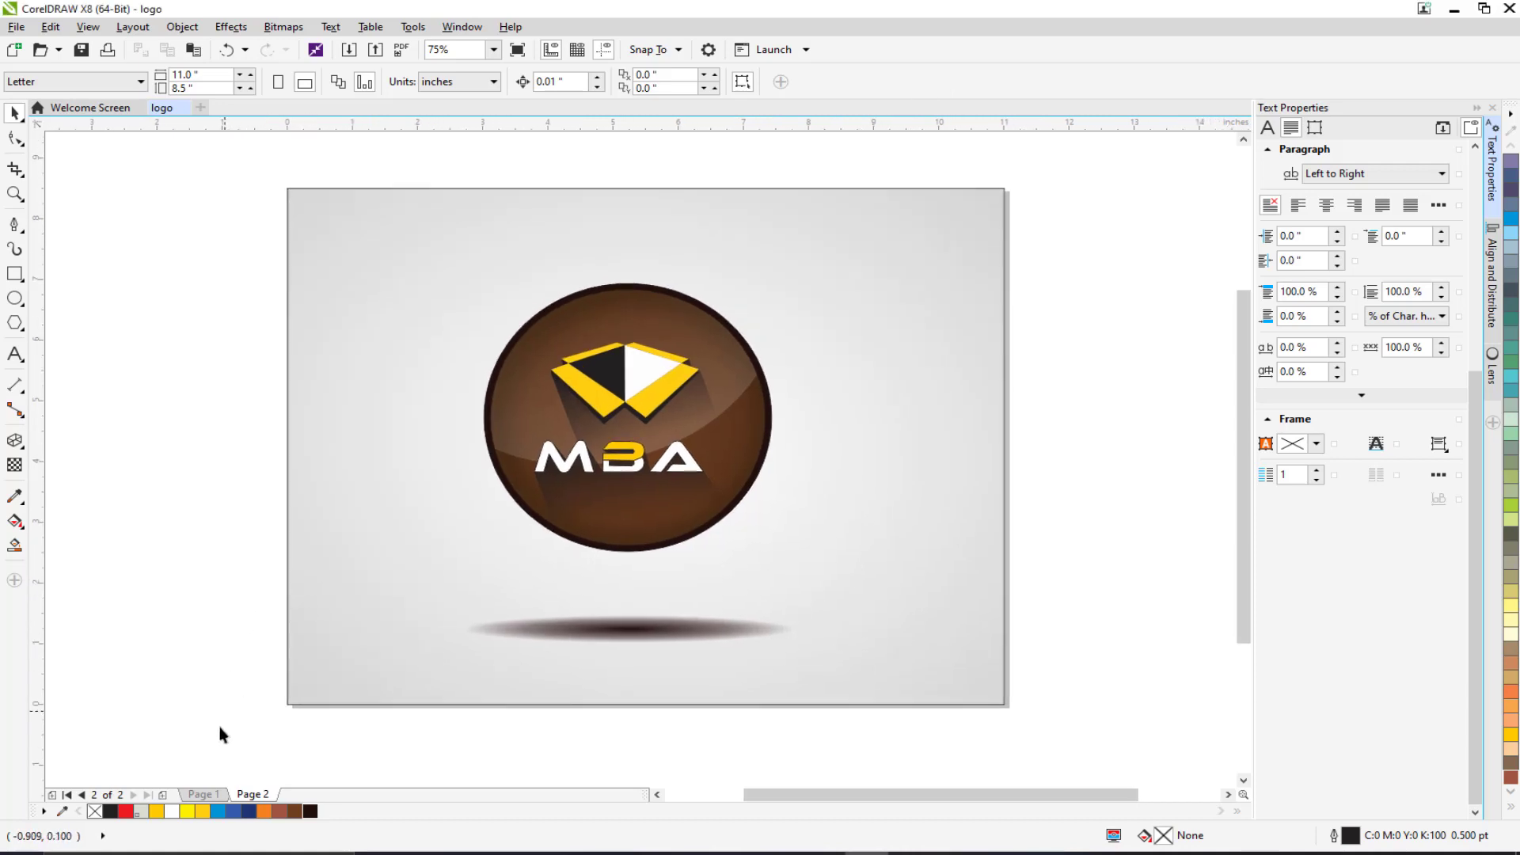
left_click(165, 797)
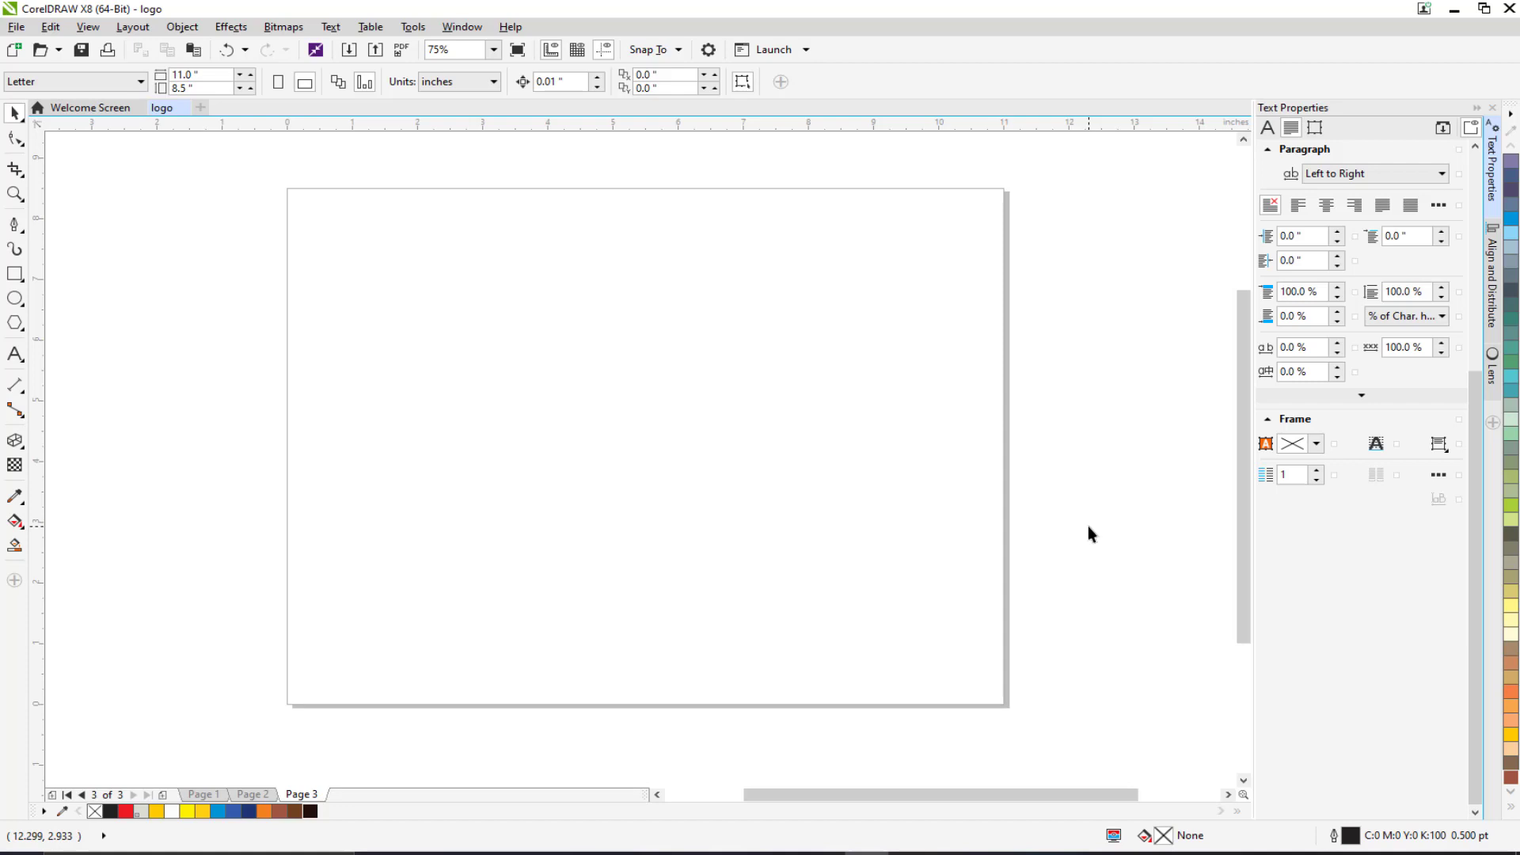
right_click(305, 795)
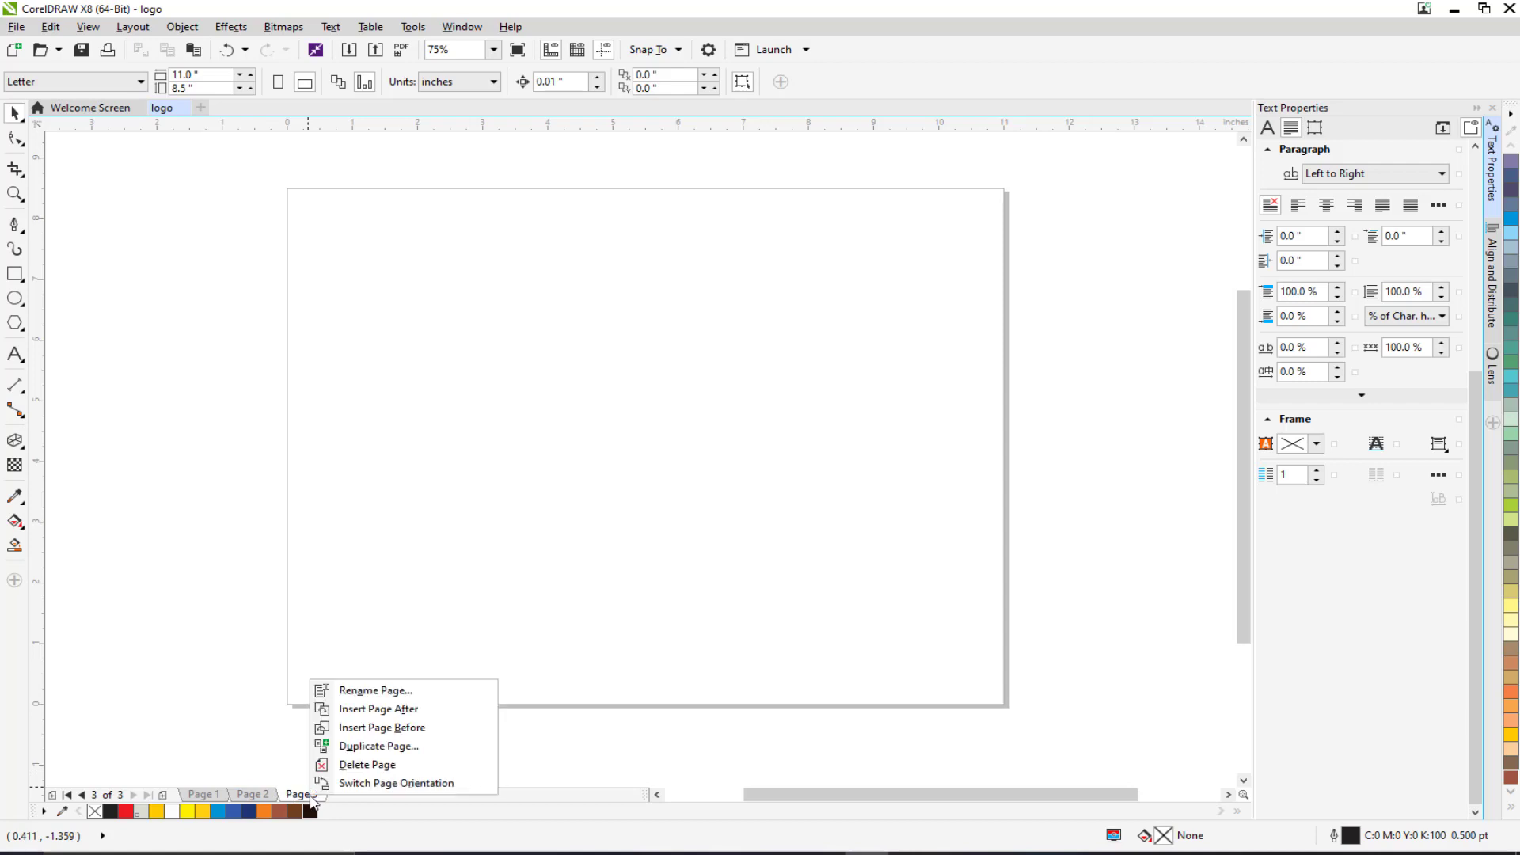
left_click(407, 764)
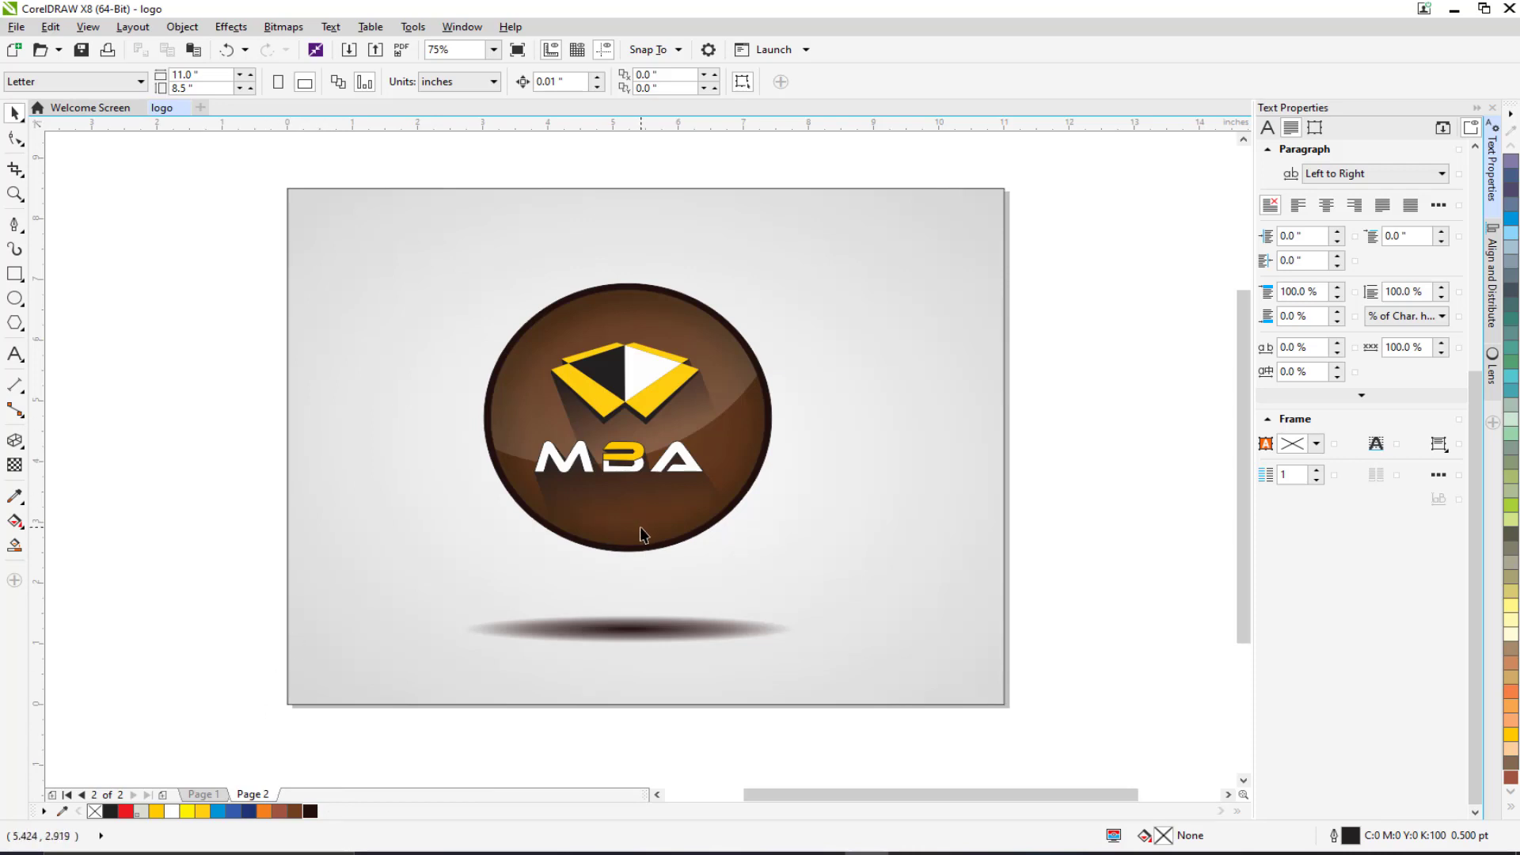
left_click(162, 794)
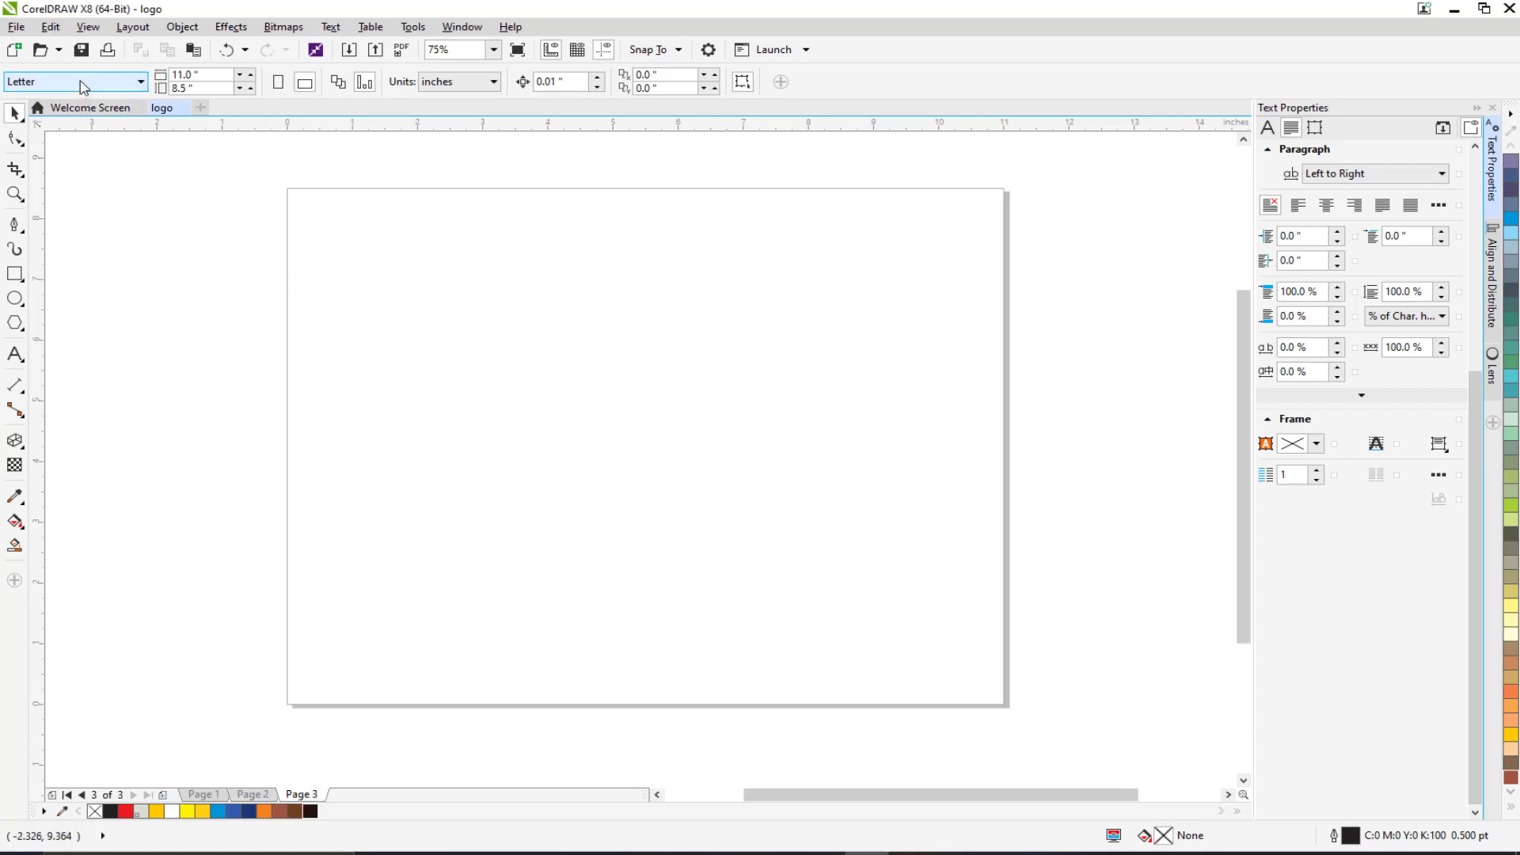
Try portrait orientation, see it change every page, and restore landscape.
left_click(281, 85)
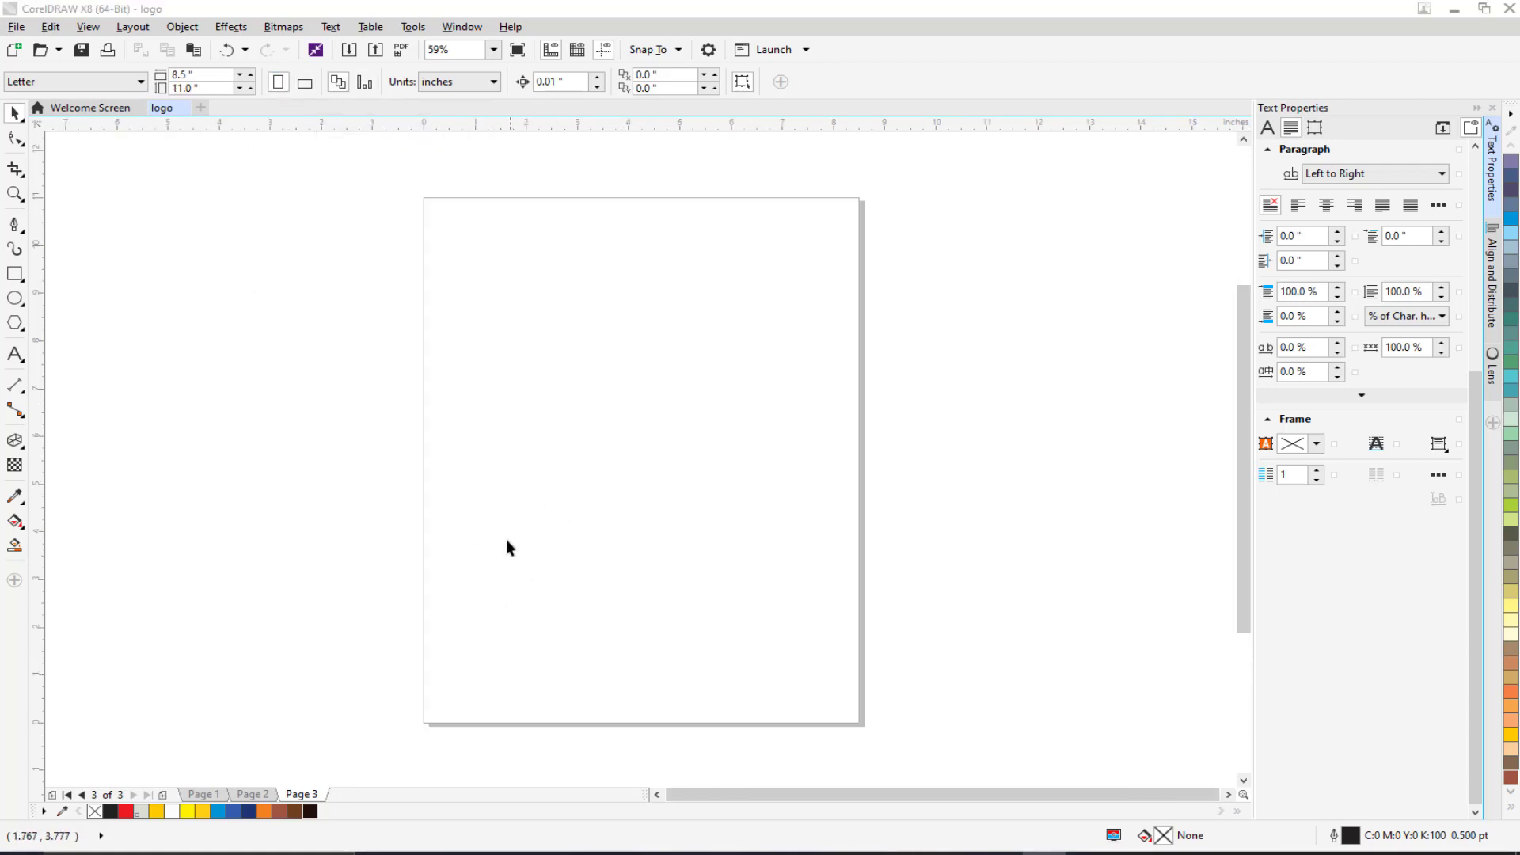
left_click(250, 795)
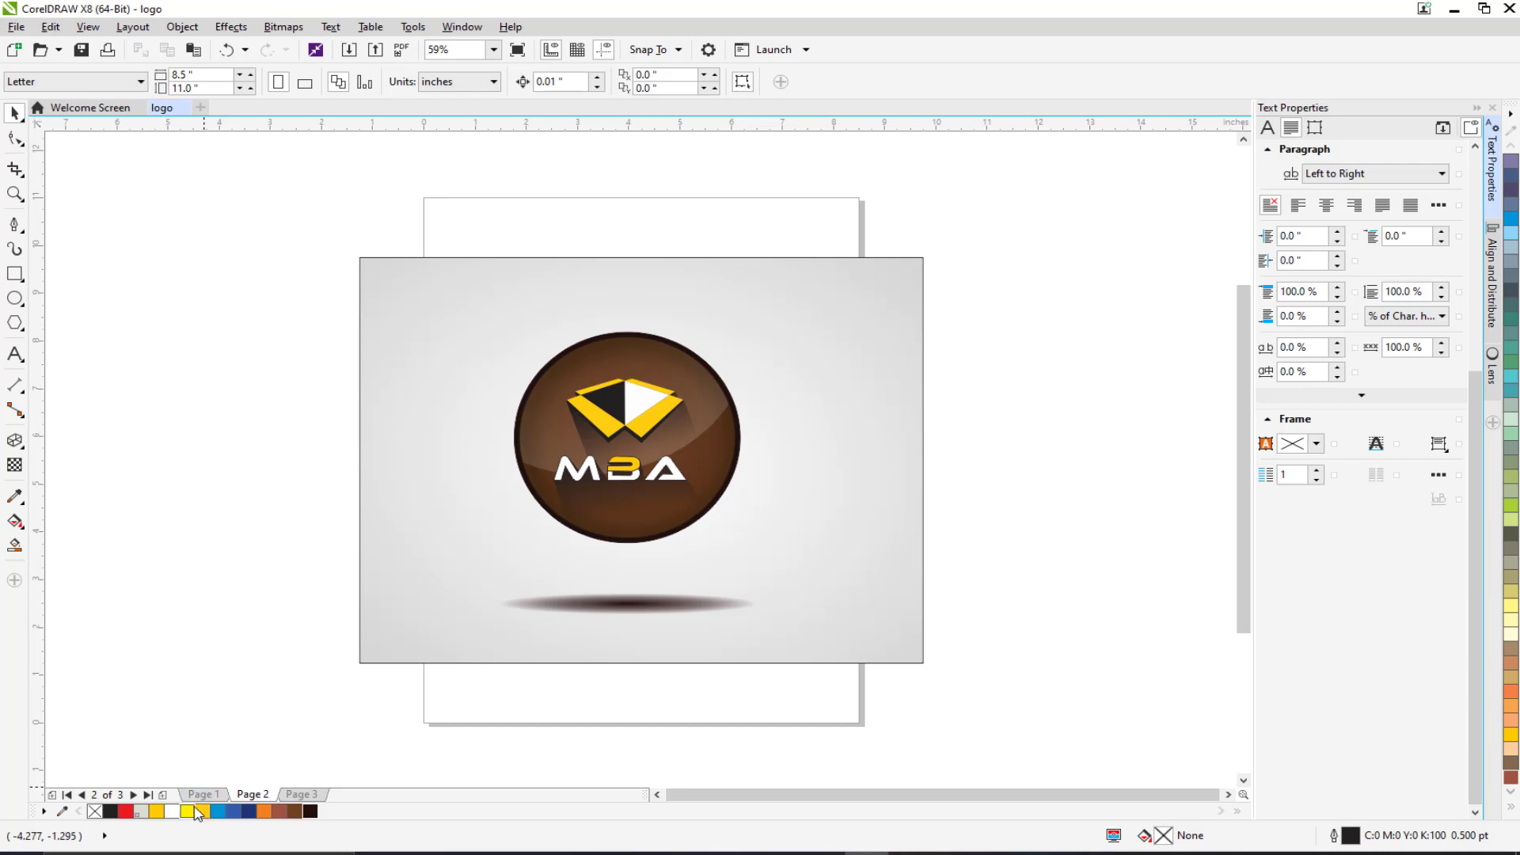
left_click(202, 795)
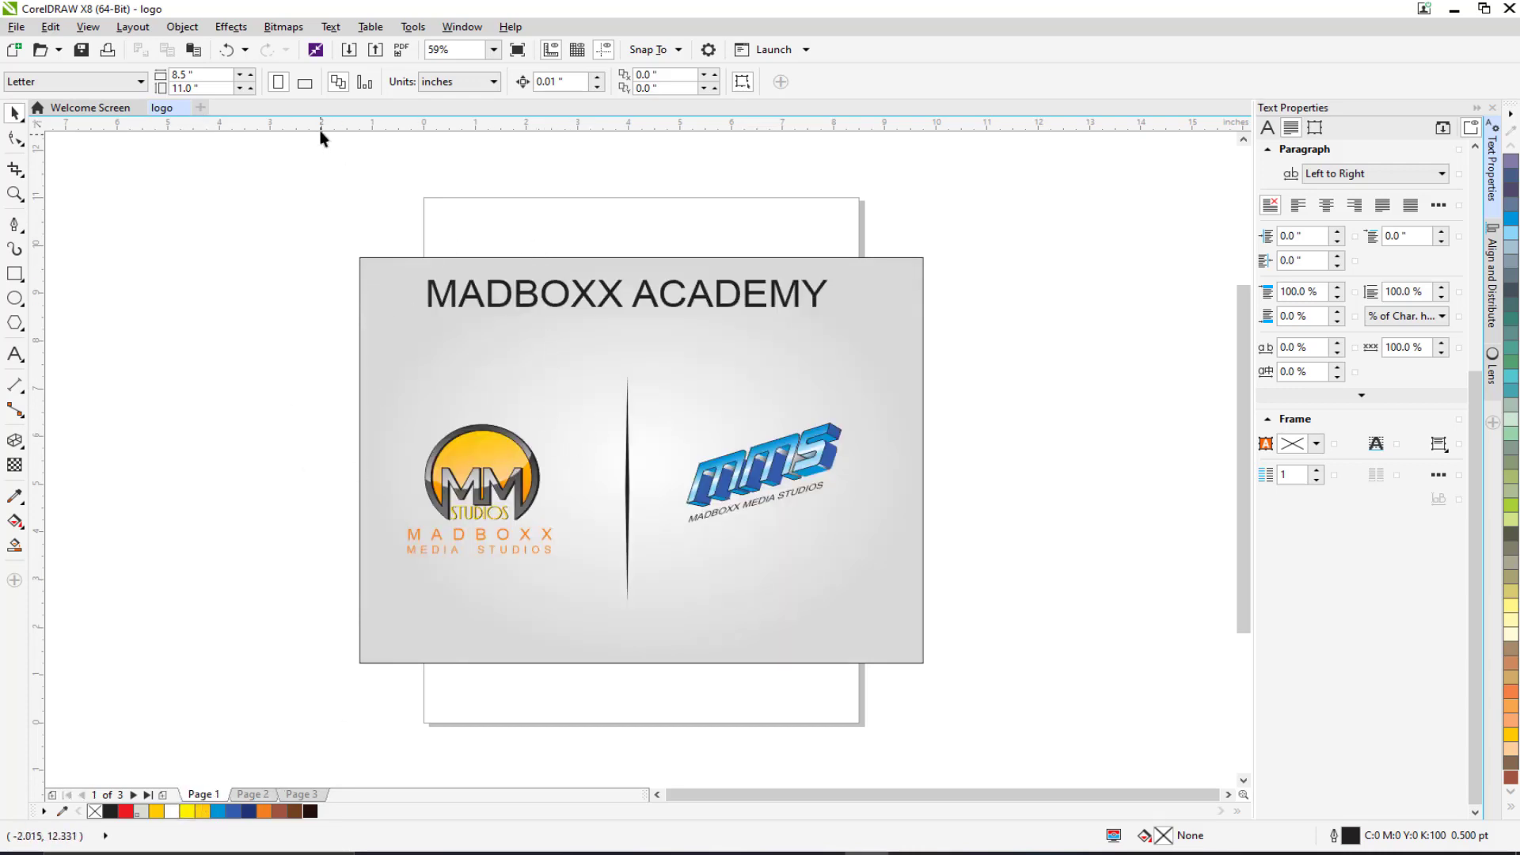
left_click(306, 84)
left_click(255, 795)
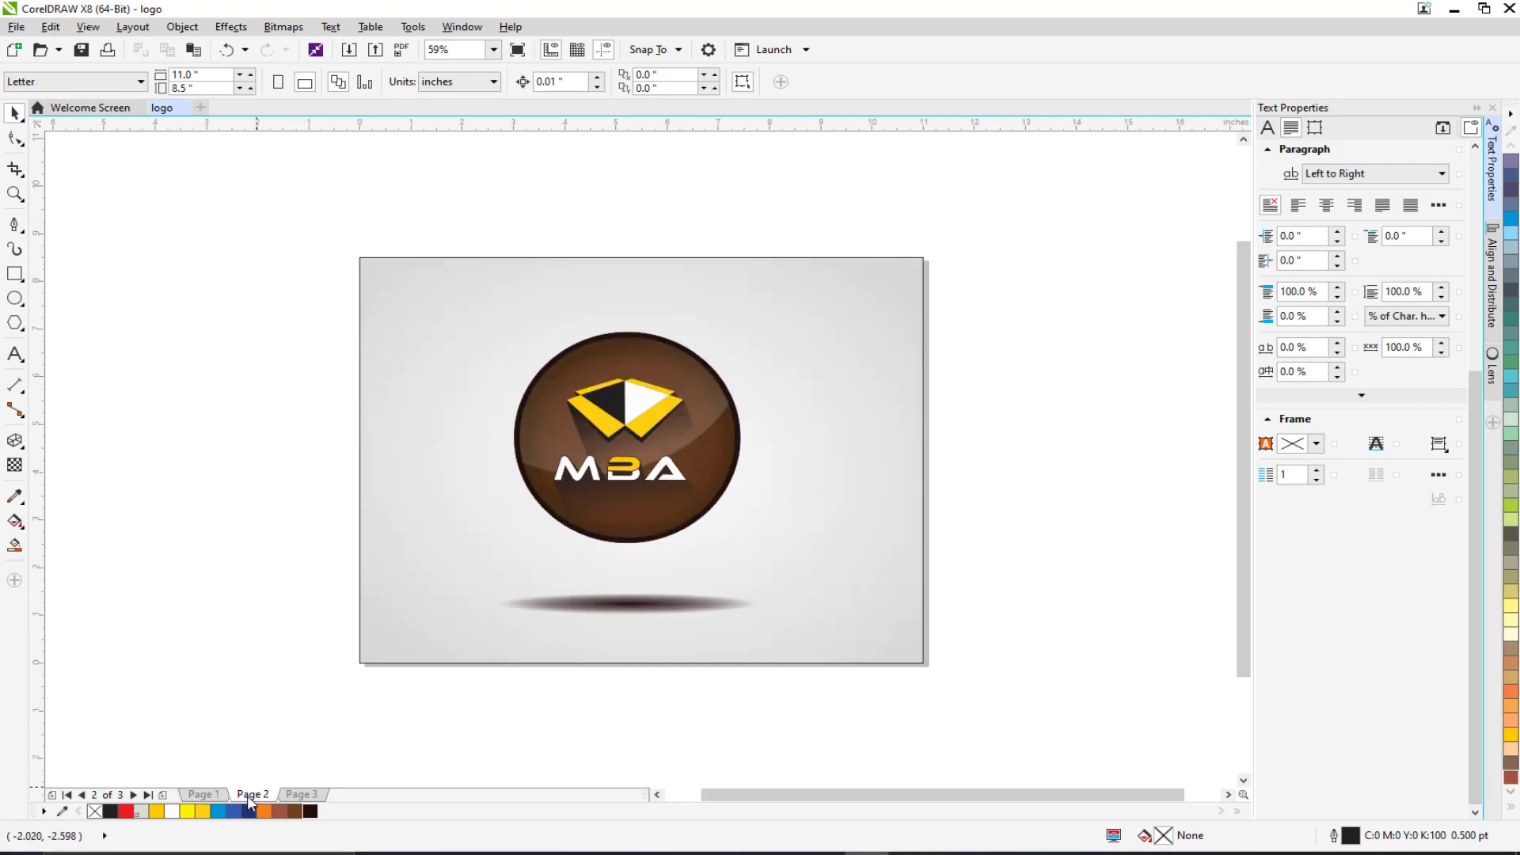
left_click(300, 795)
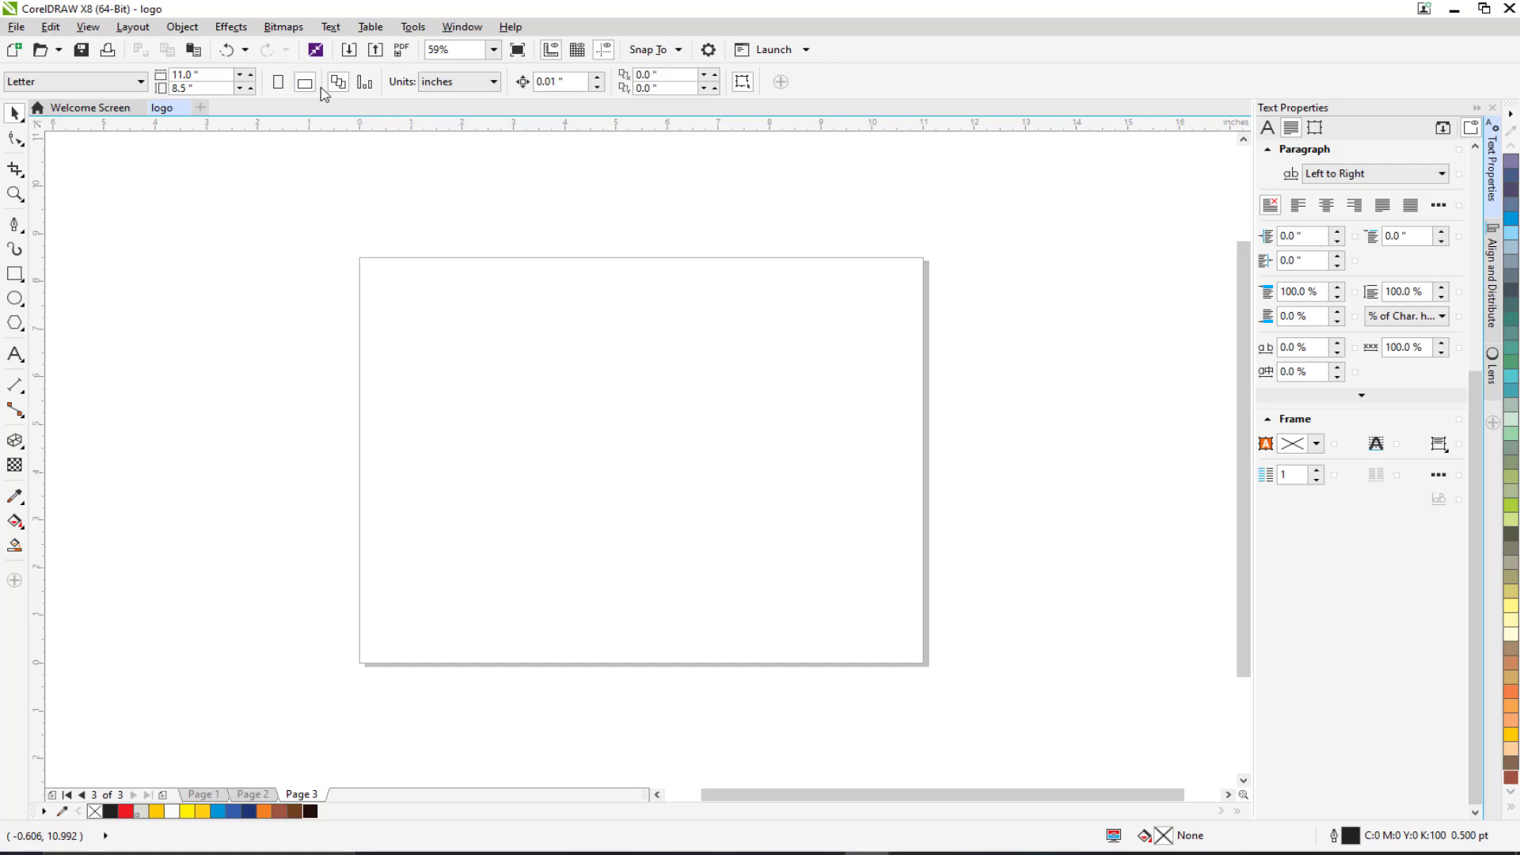
Make only Page 3 portrait, confirm Pages 1 and 2 remain landscape, and return to Page 2.
left_click(366, 83)
left_click(278, 83)
left_click(260, 796)
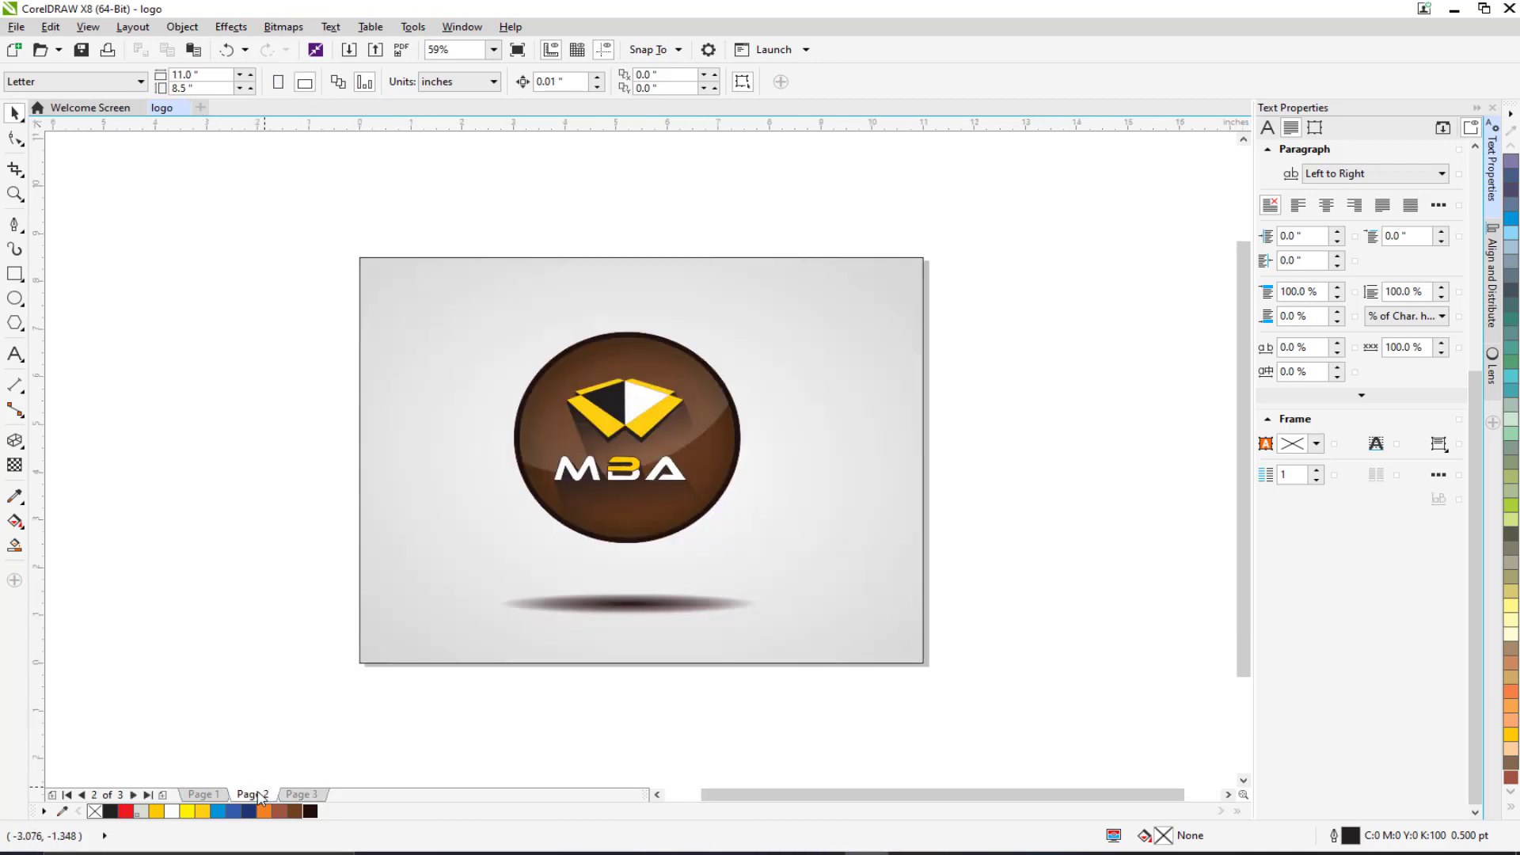
left_click(206, 796)
left_click(253, 795)
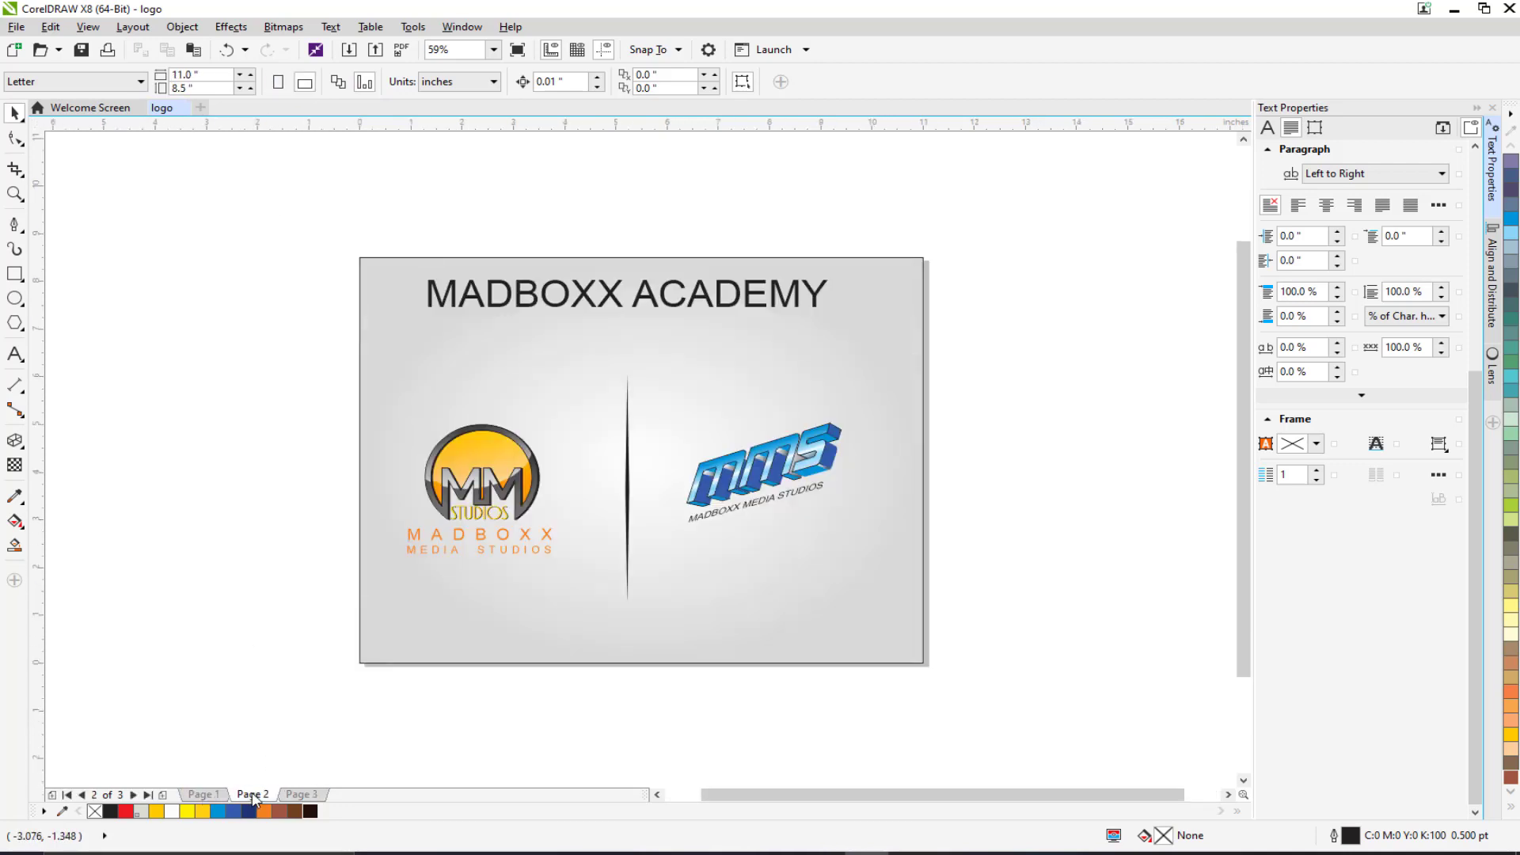
left_click(301, 794)
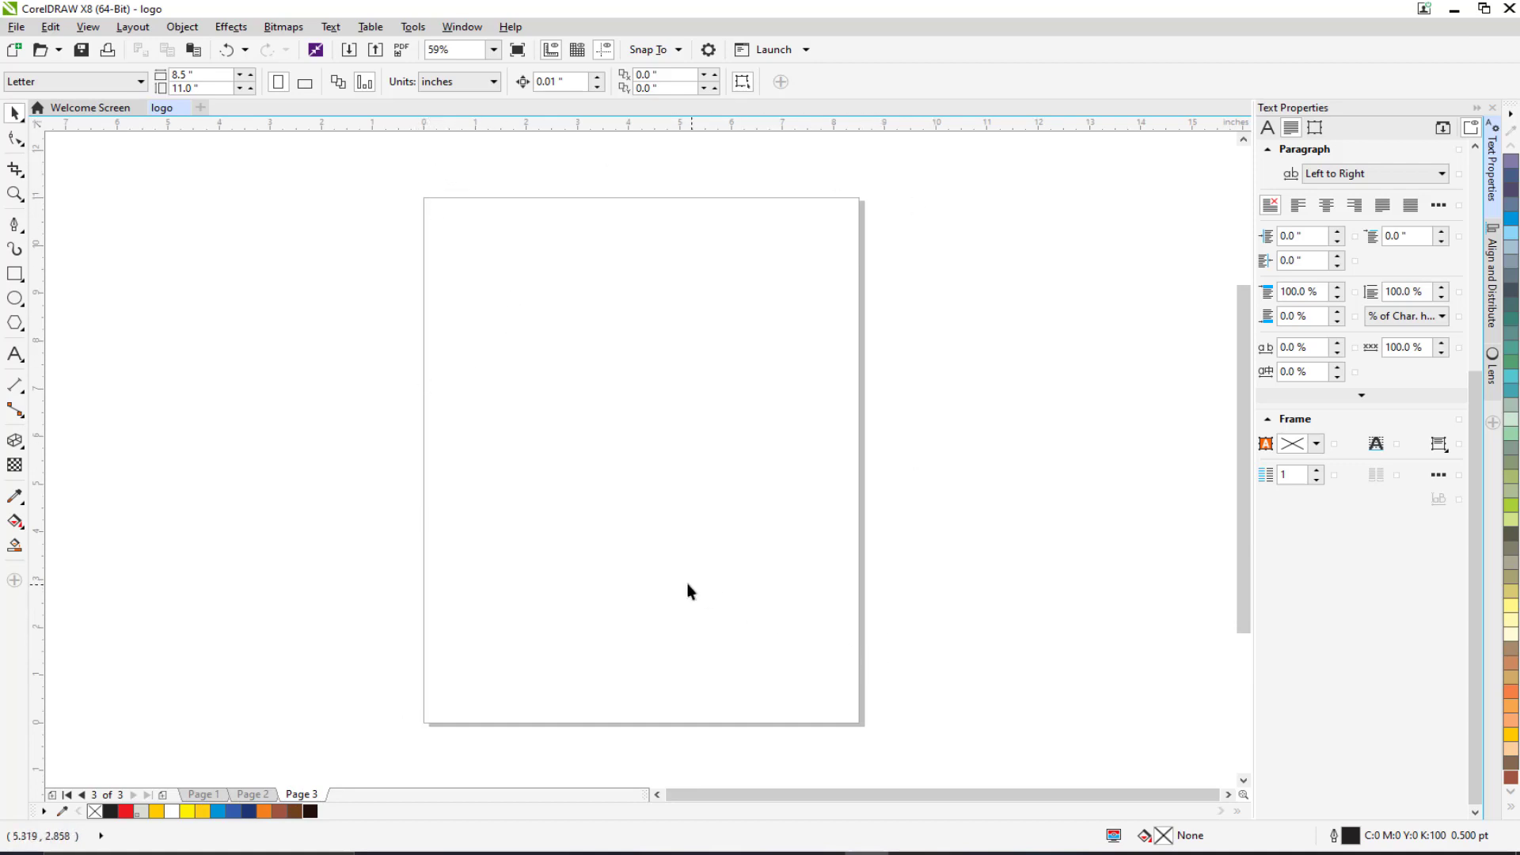
left_click_drag(687, 583, 661, 582)
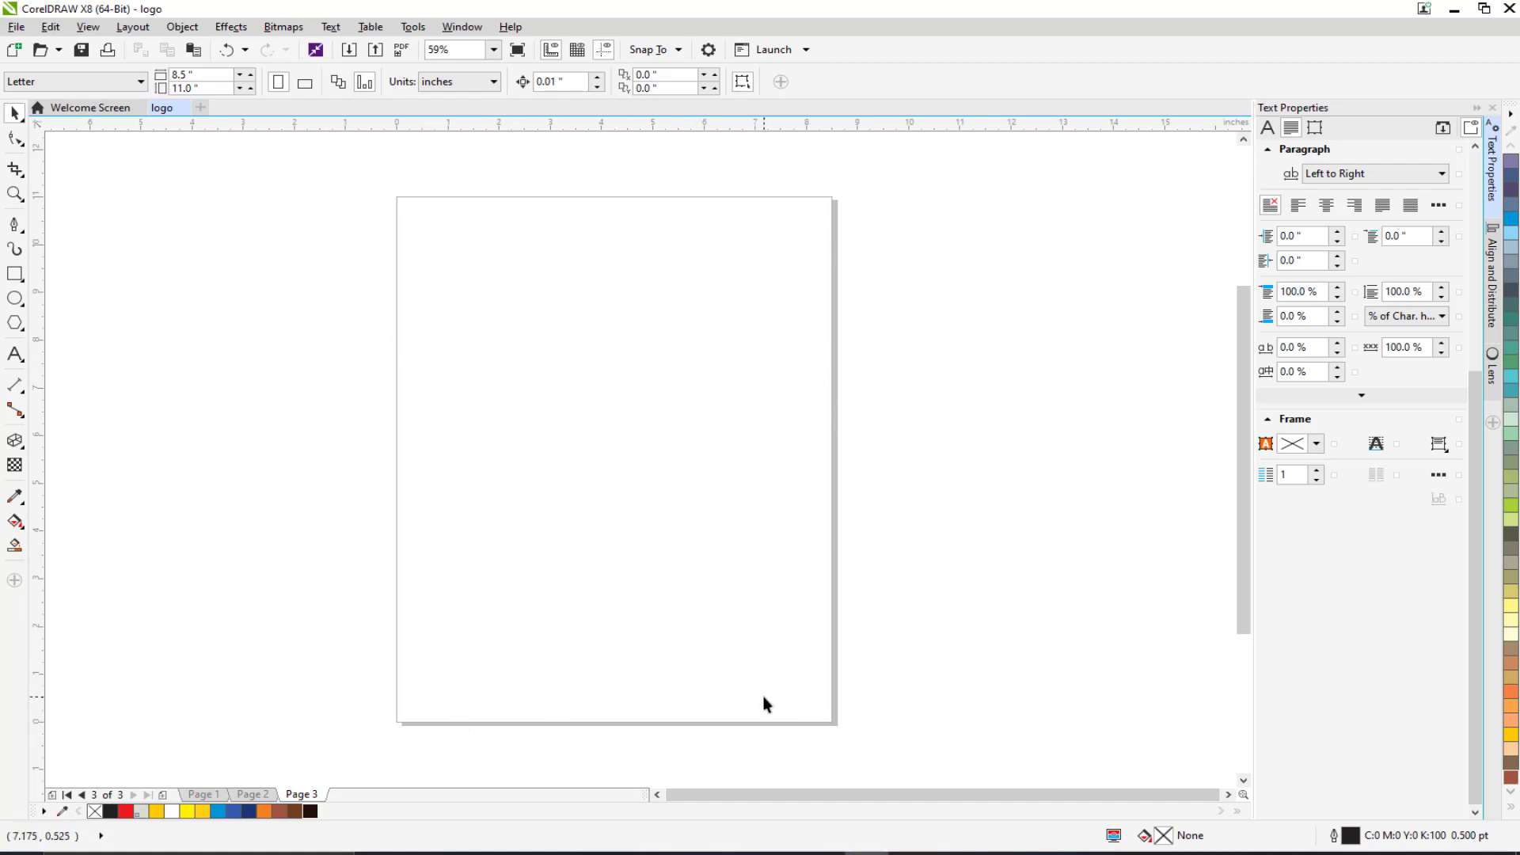
left_click(253, 794)
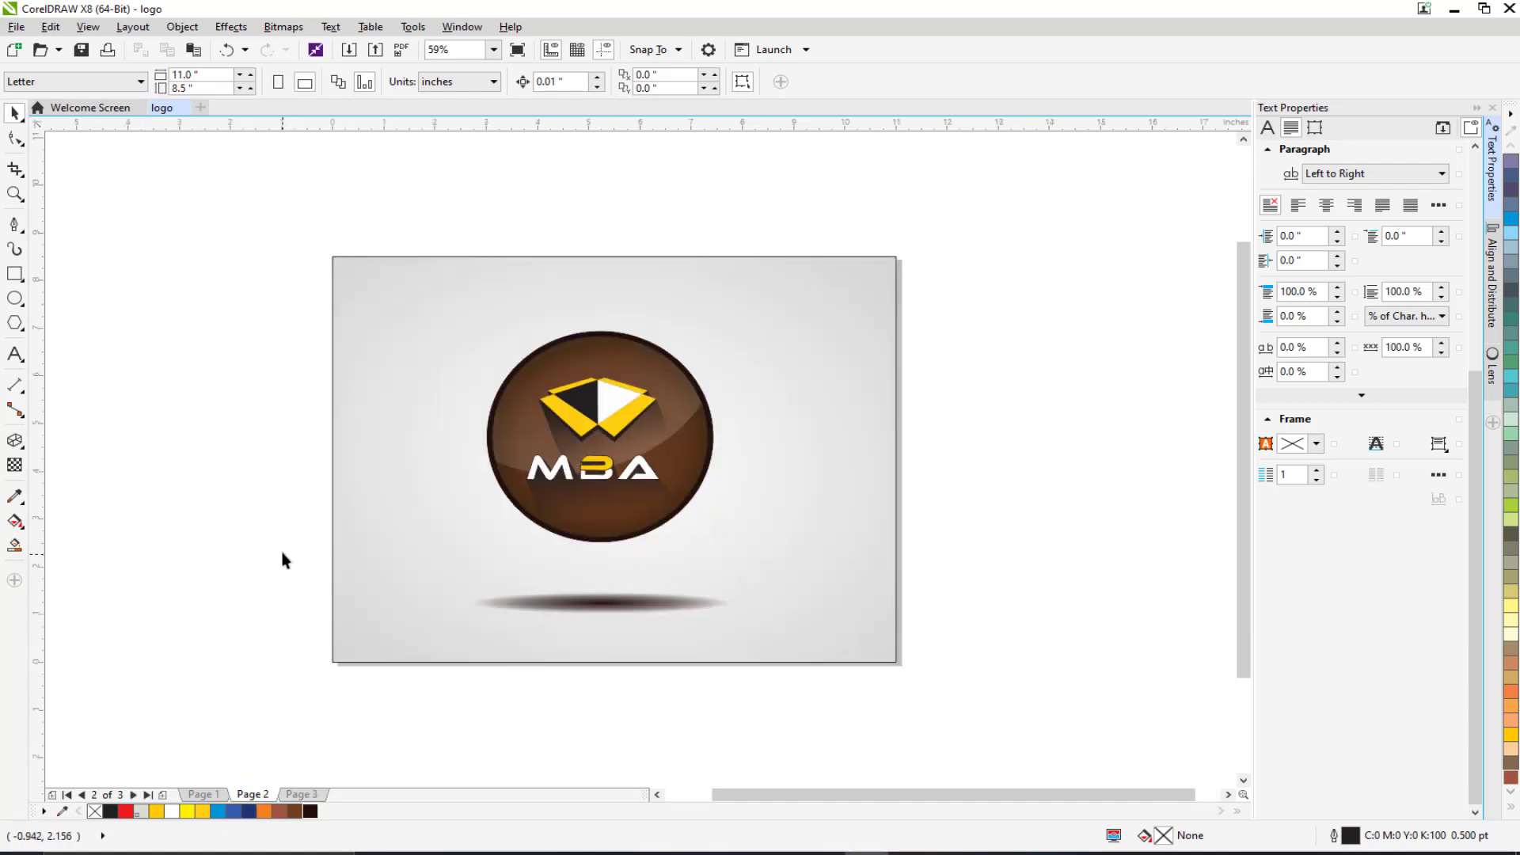
Copy the whole MBA logo from Page 2 and paste it onto Page 3.
left_click_drag(266, 283, 768, 590)
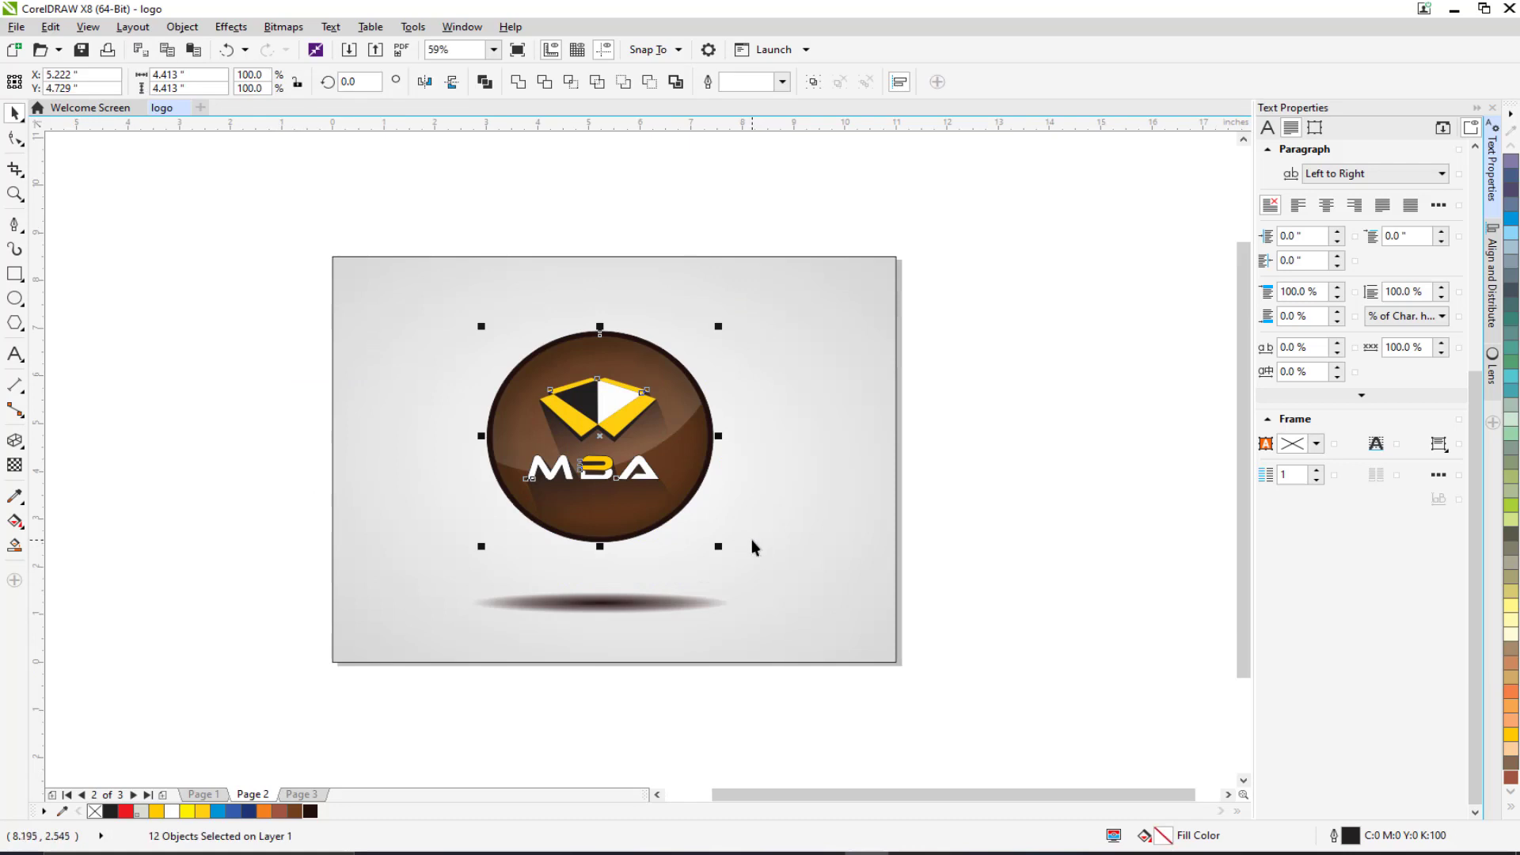
key("ctrl+c")
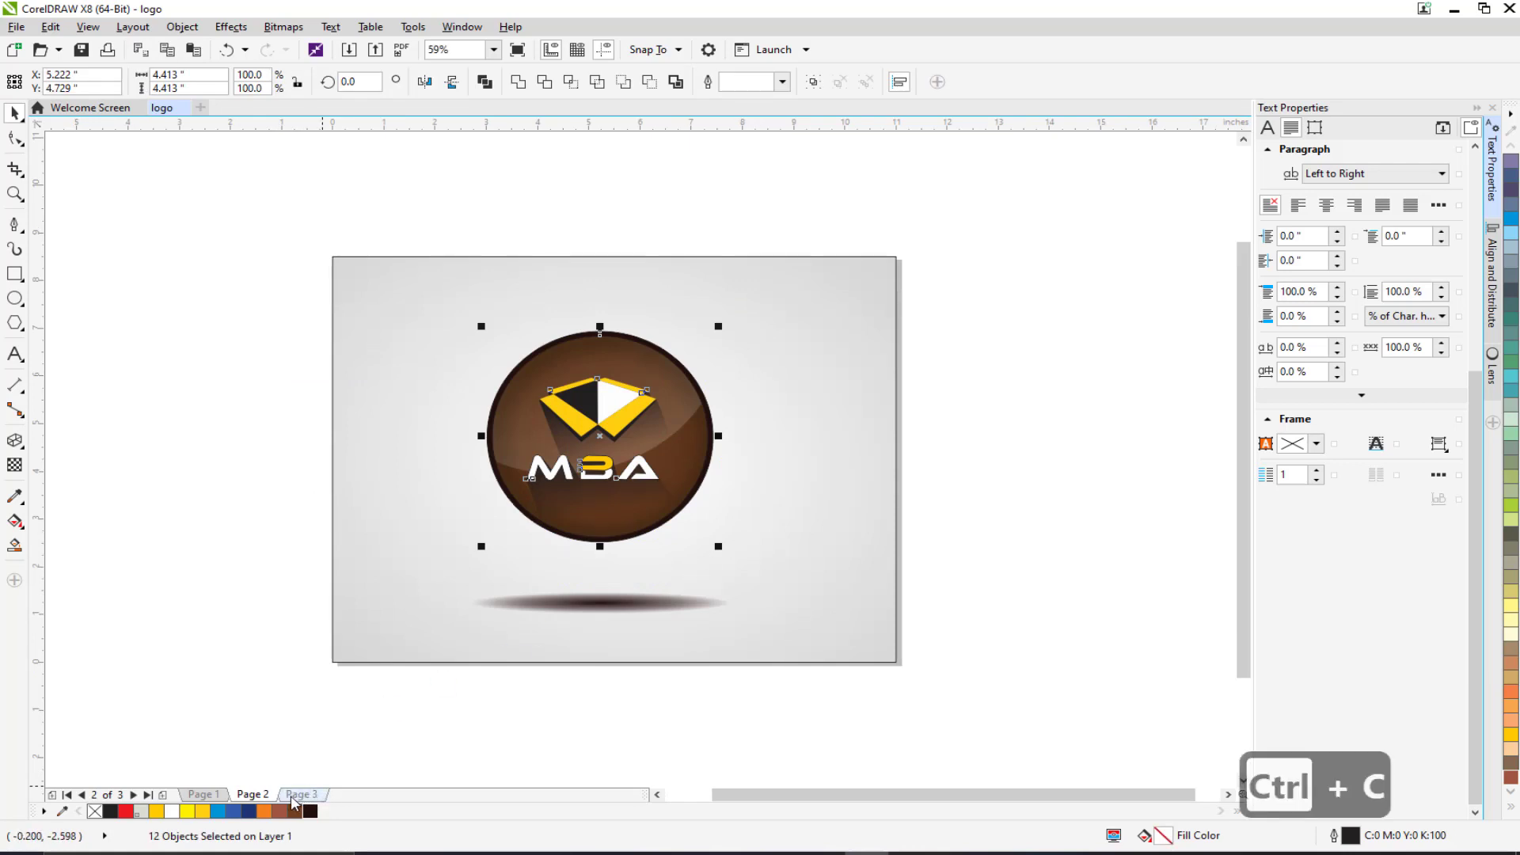
left_click(299, 795)
key("ctrl+v")
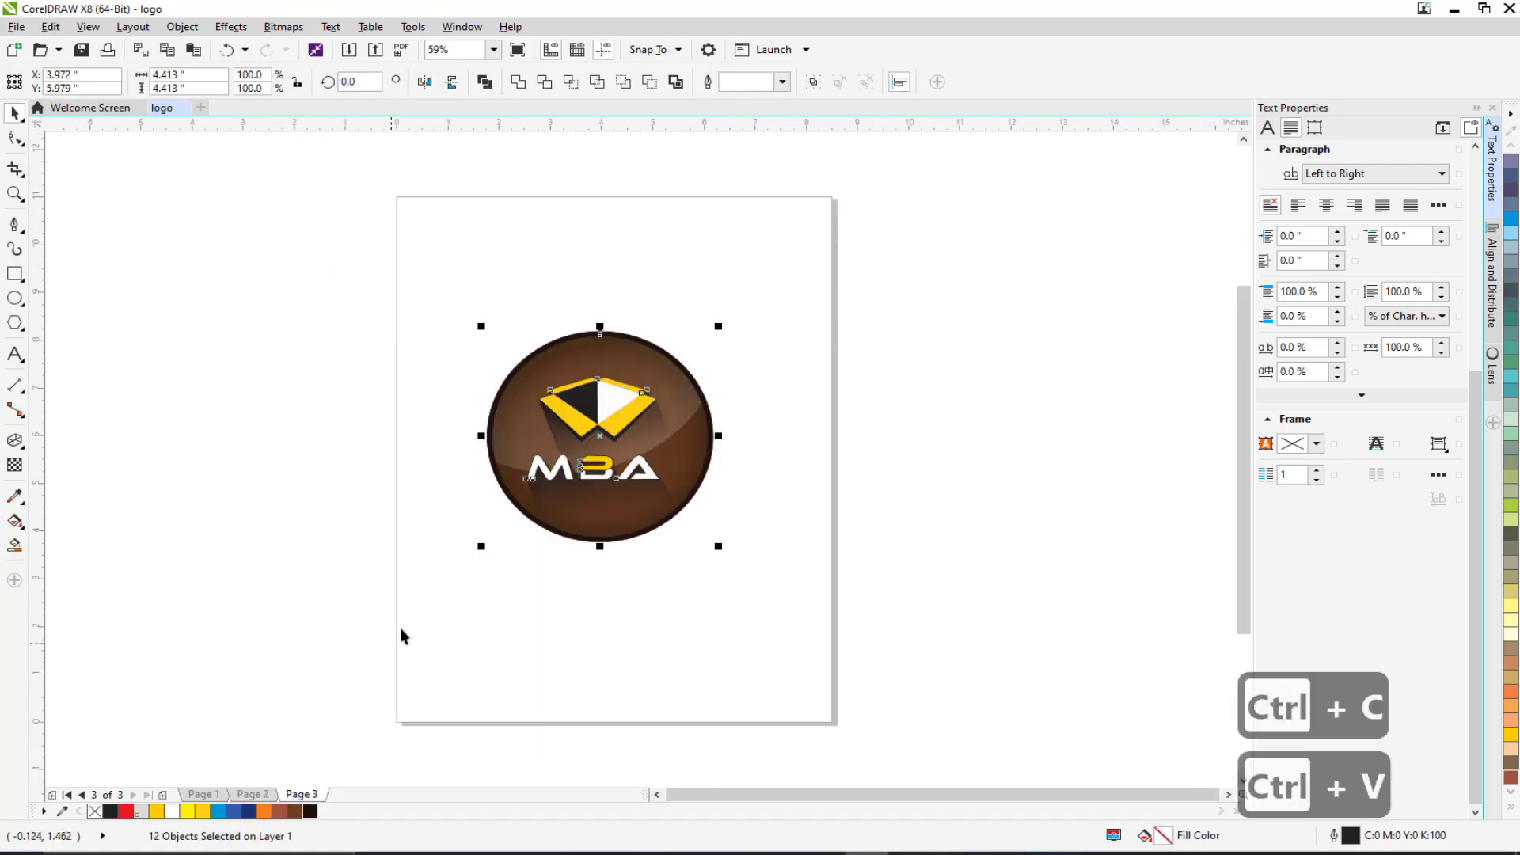
left_click(283, 391)
scroll(497, 431, "up", 3)
scroll(497, 432, "down", 3)
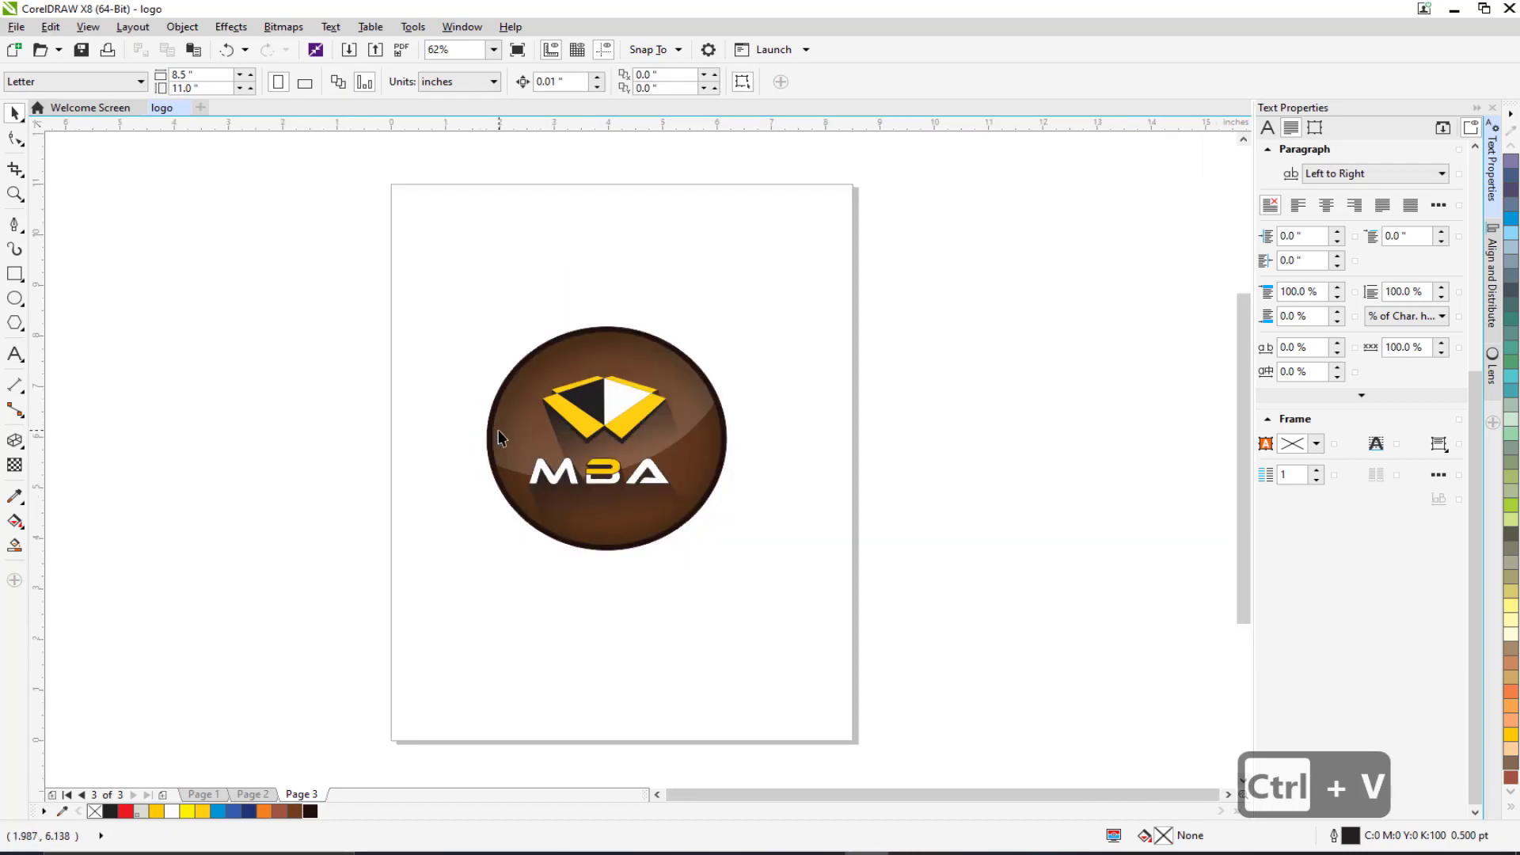
scroll(548, 475, "up", 2)
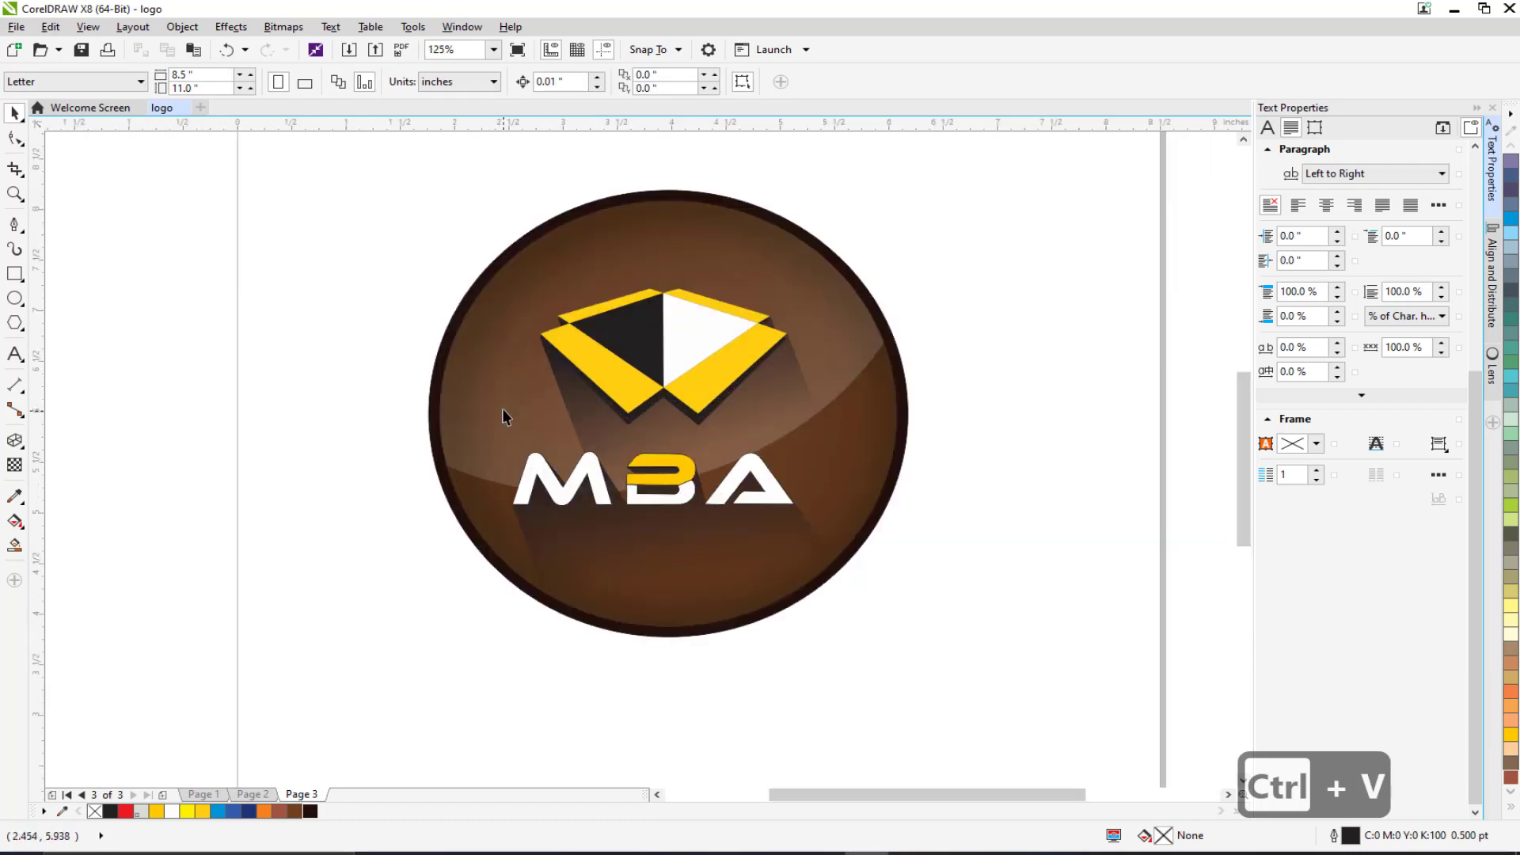
Delete the brown circle, the dark circle and the shadows from the pasted logo.
left_click(490, 339)
left_click_drag(516, 401, 454, 391)
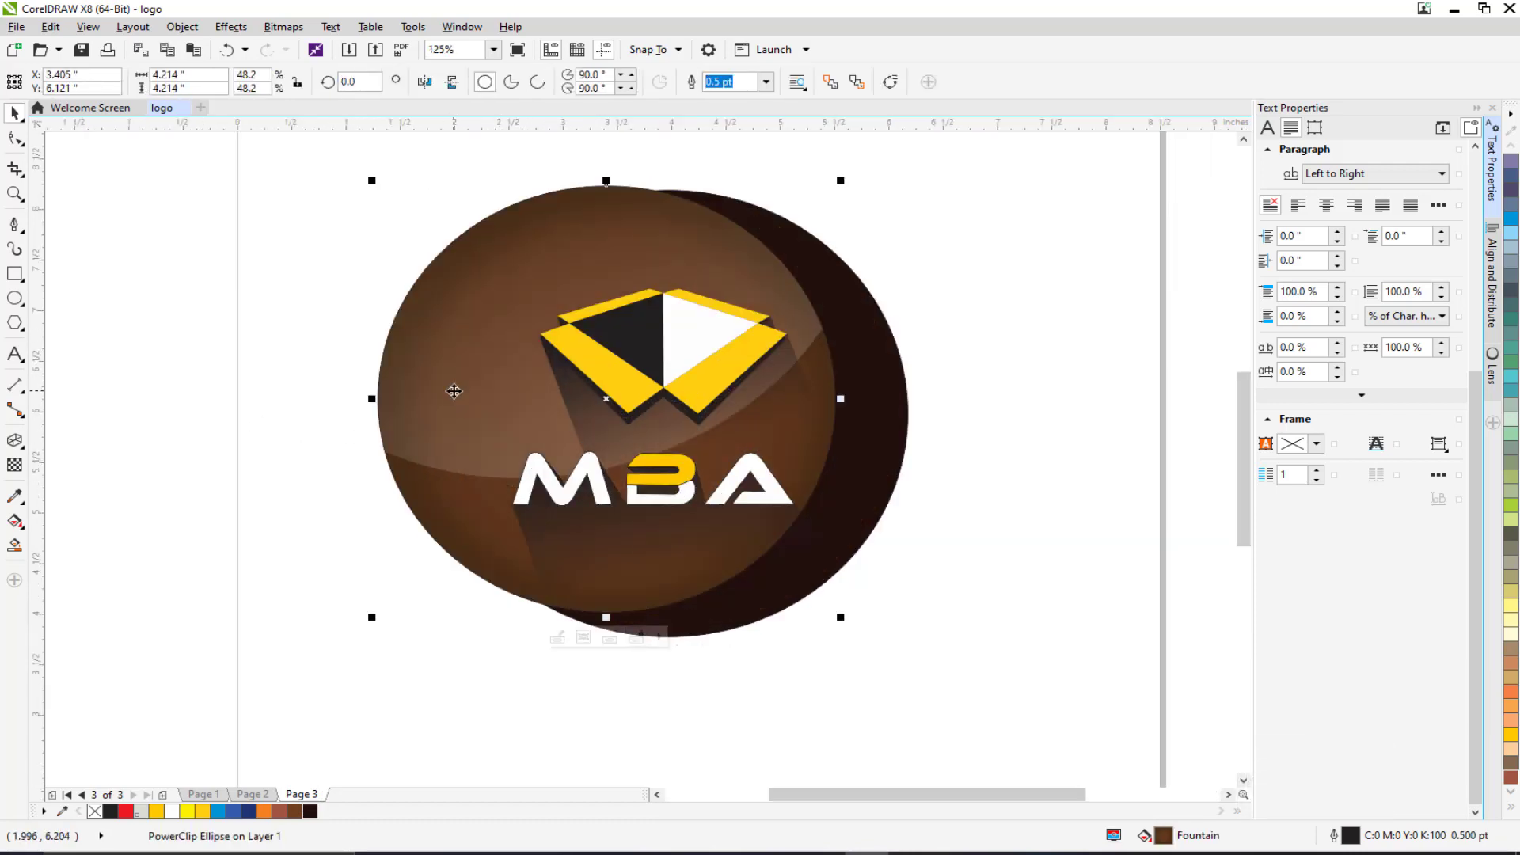
key("Delete")
key("Delete")
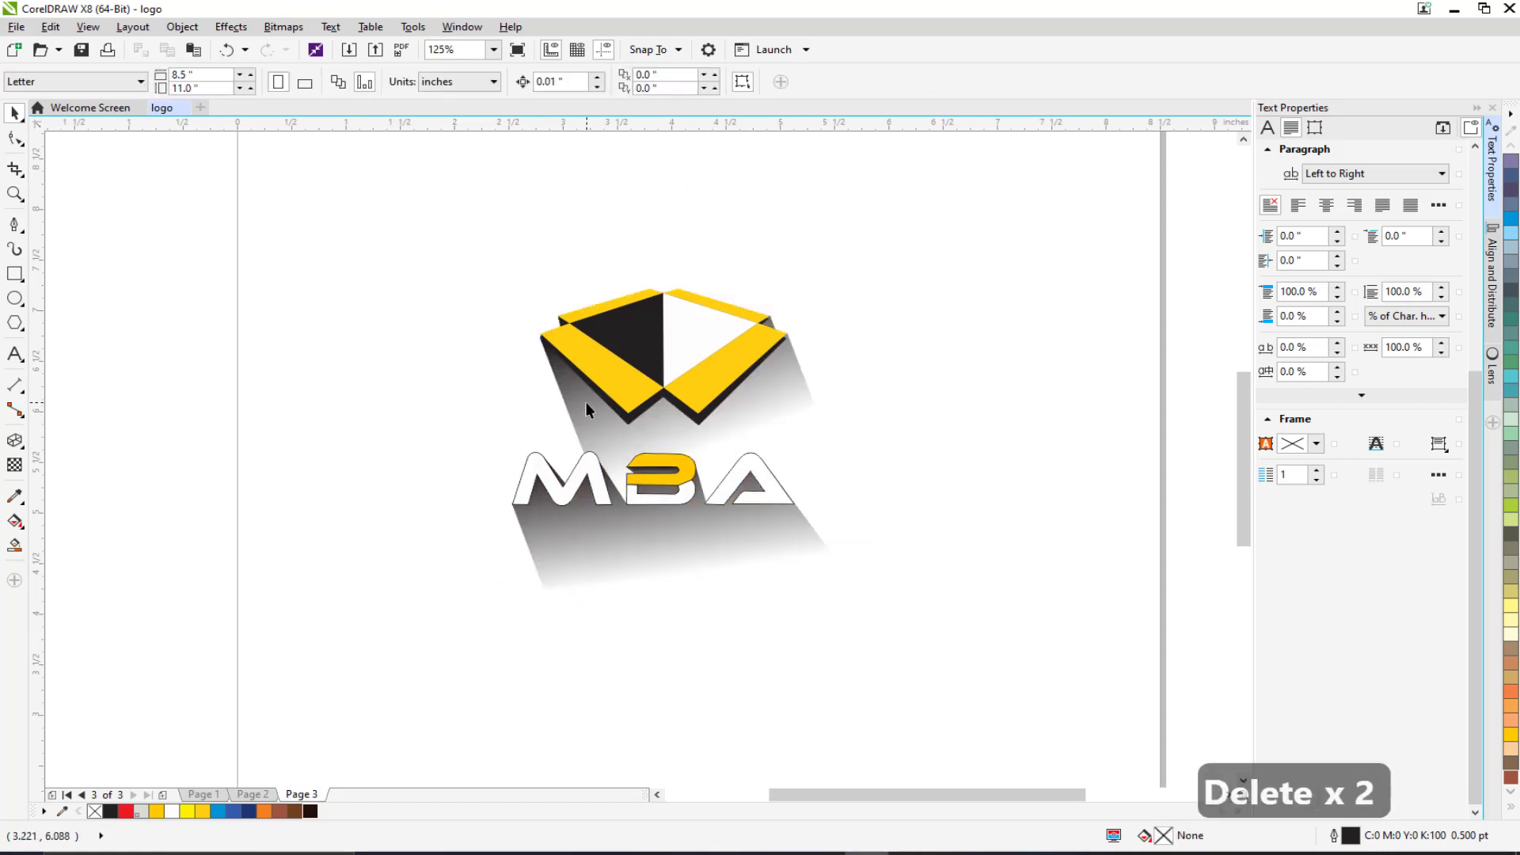
left_click(586, 408)
key("Delete")
left_click(554, 550)
key("Delete")
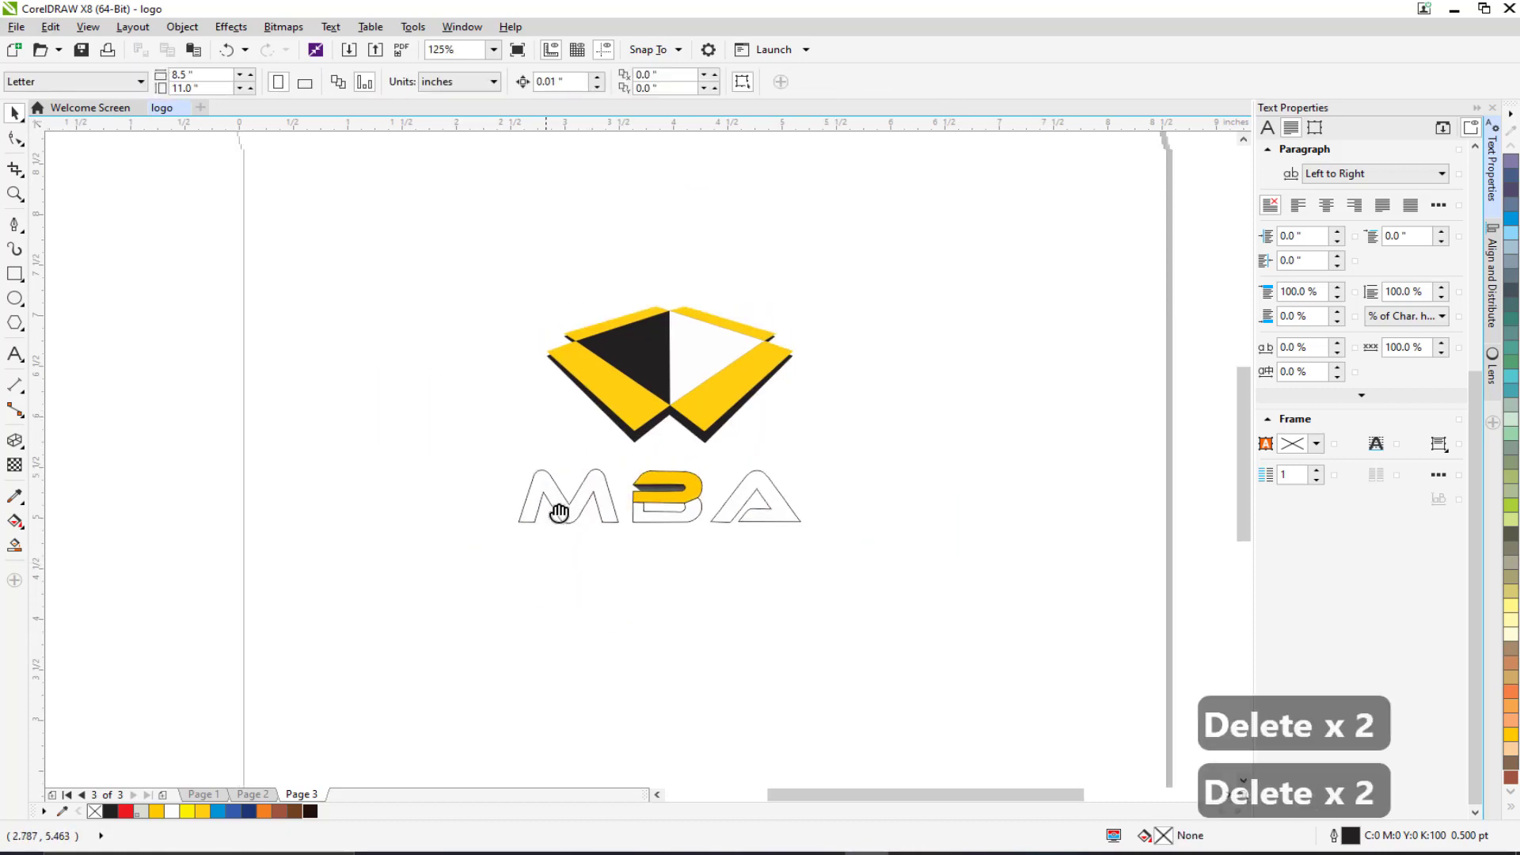
left_click_drag(559, 514, 572, 541)
Shrink the emblem and MBA letters to under half size and move them top-left.
left_click(554, 529)
left_click(703, 544, "shift")
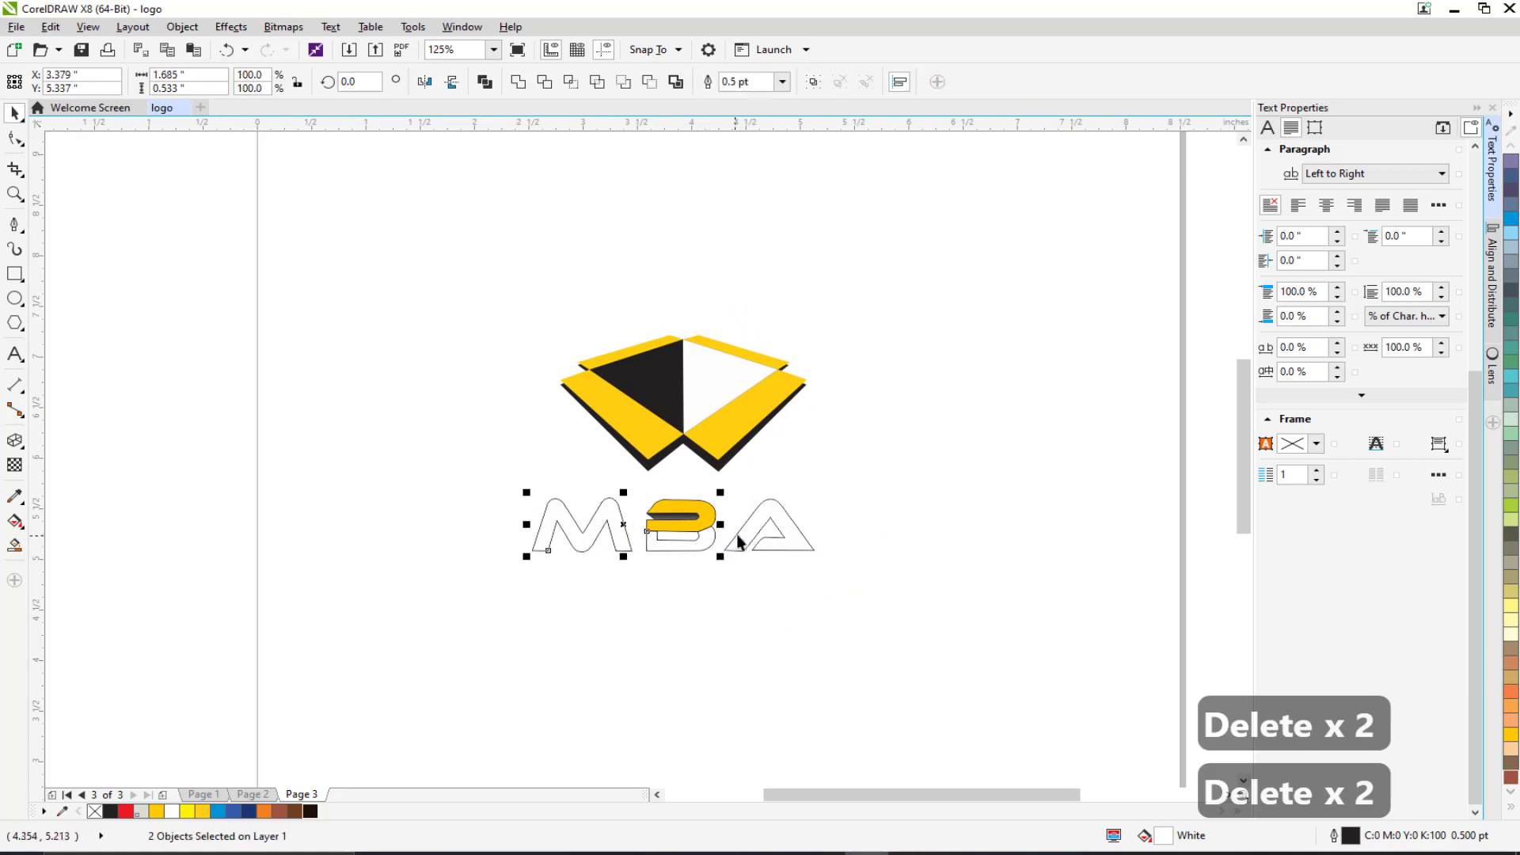
left_click(750, 527, "shift")
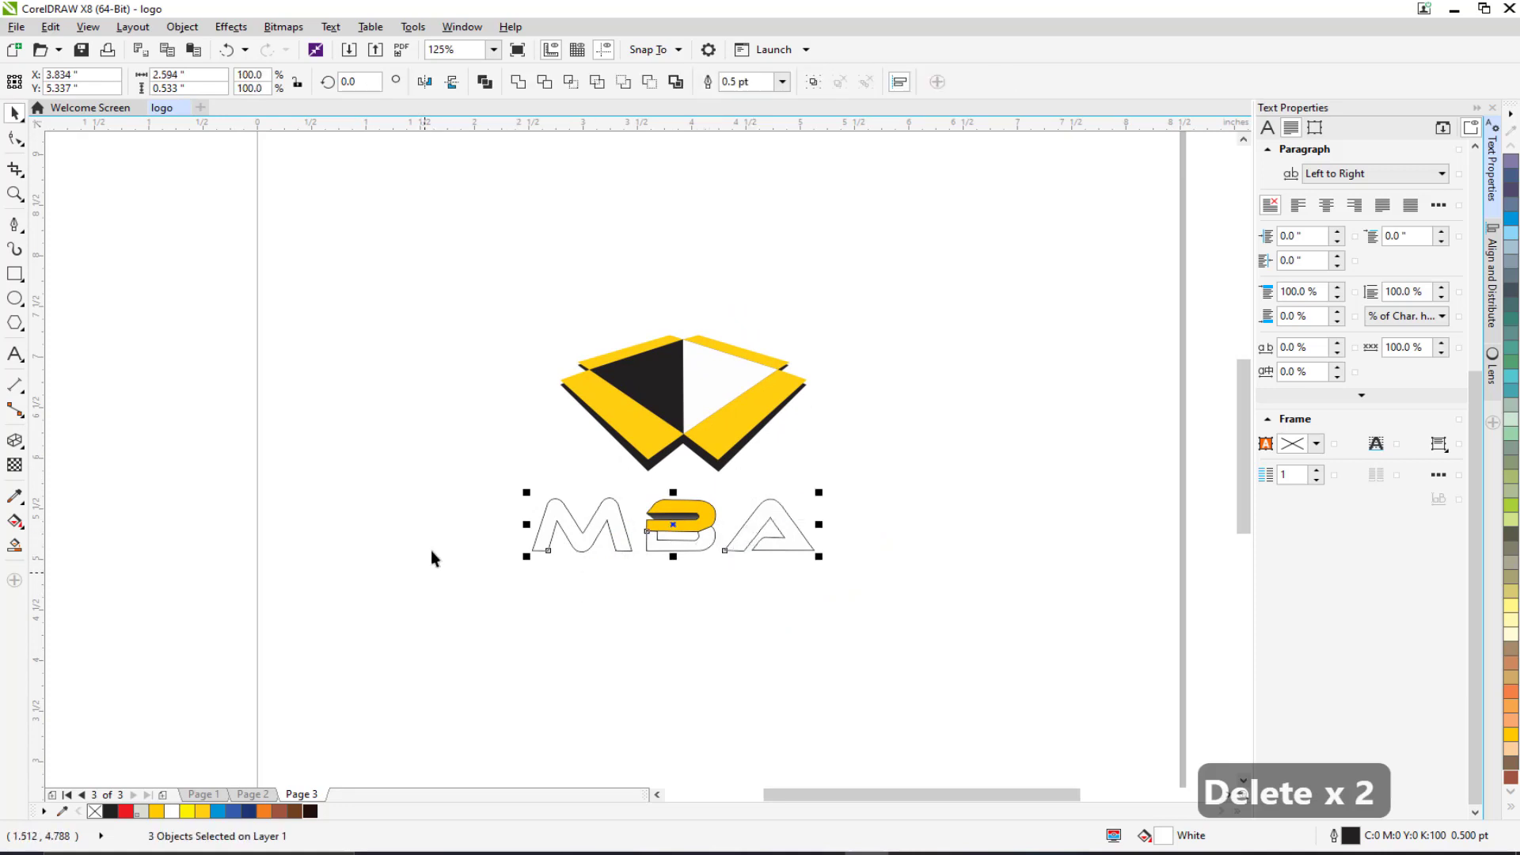
left_click_drag(388, 420, 439, 465)
left_click_drag(282, 311, 808, 597)
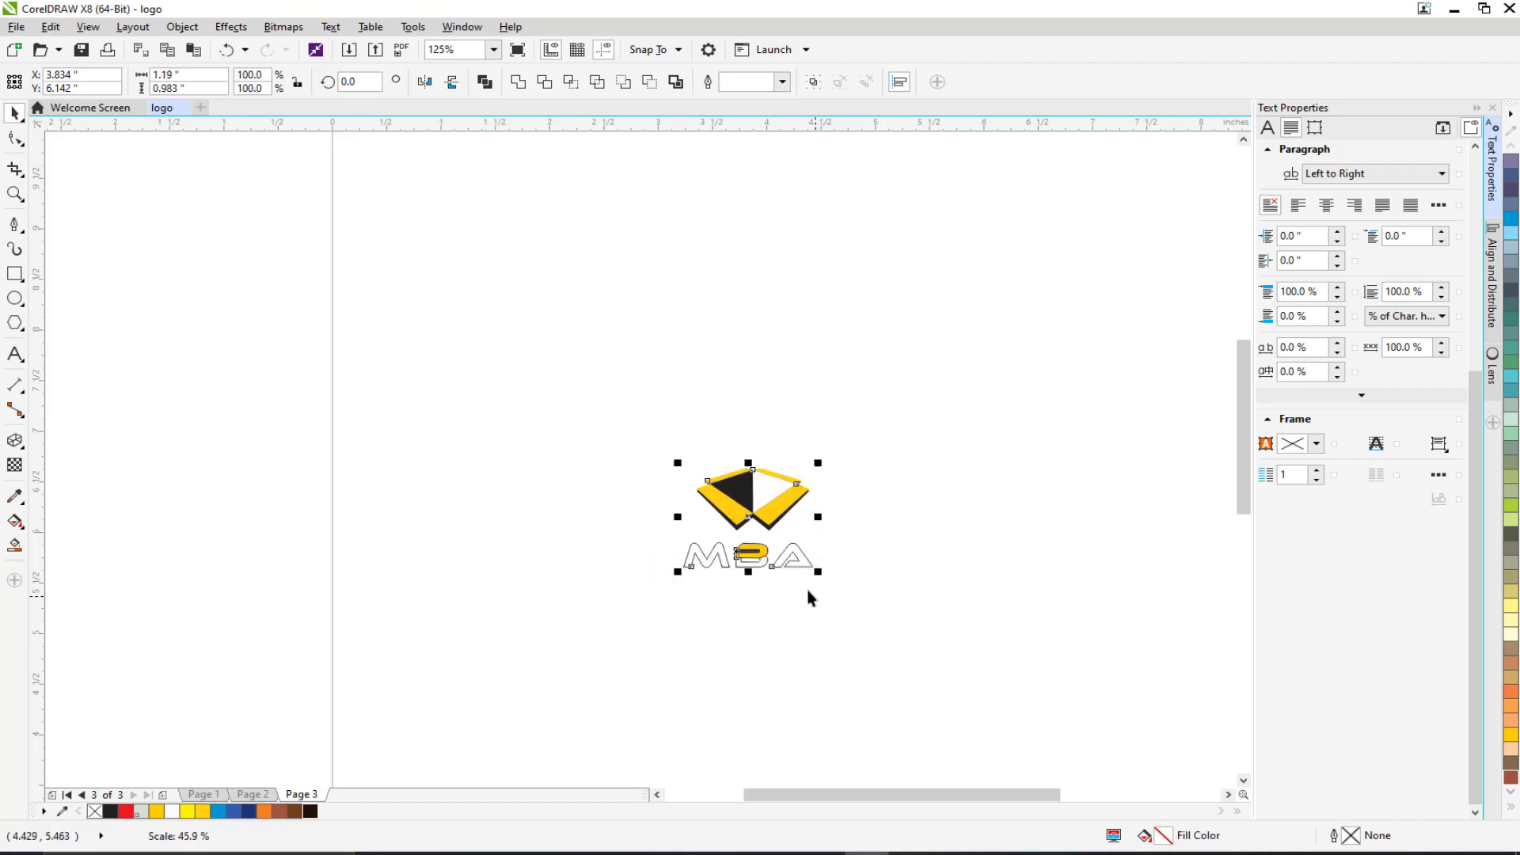
scroll(720, 562, "down", 2)
left_click_drag(723, 559, 562, 352)
left_click(402, 332)
scroll(606, 303, "down", 2)
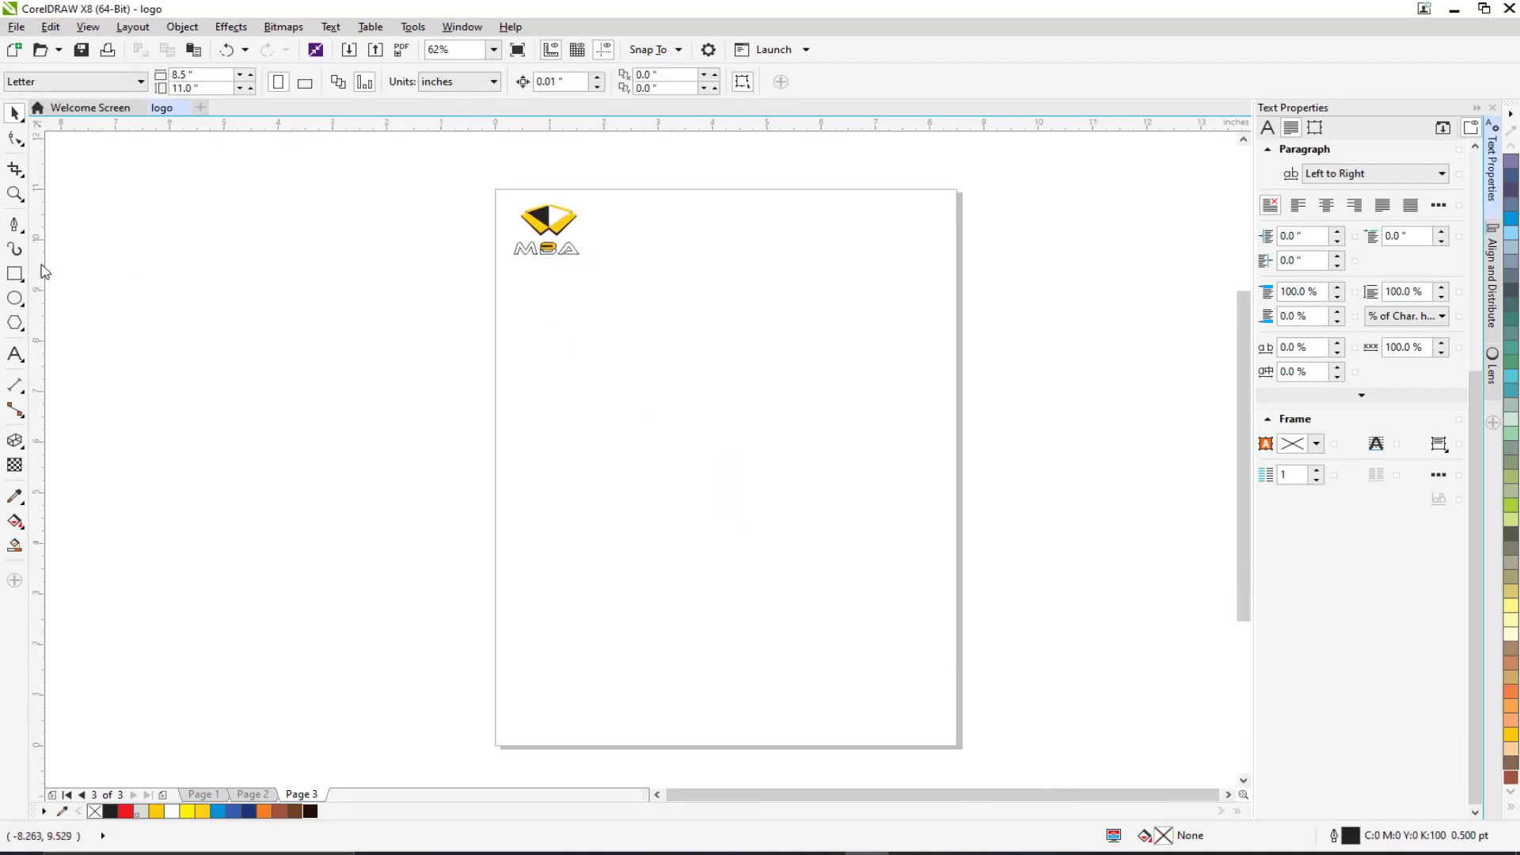
Draw an 8.5 × 1.504 inch rectangle across Page 3's top edge and fill it black.
double_click(15, 273)
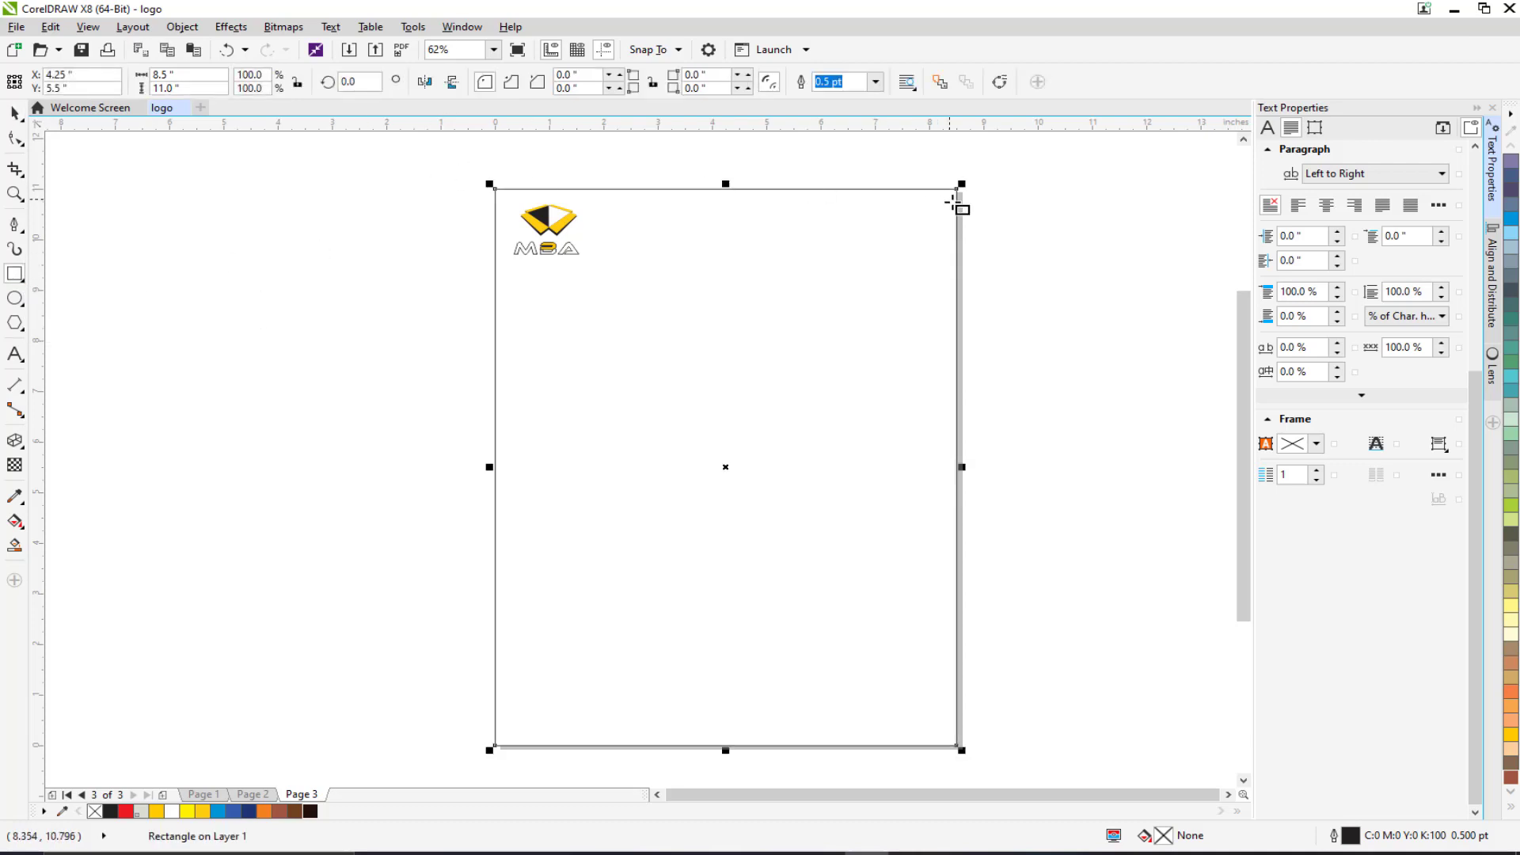
left_click_drag(430, 365, 405, 412)
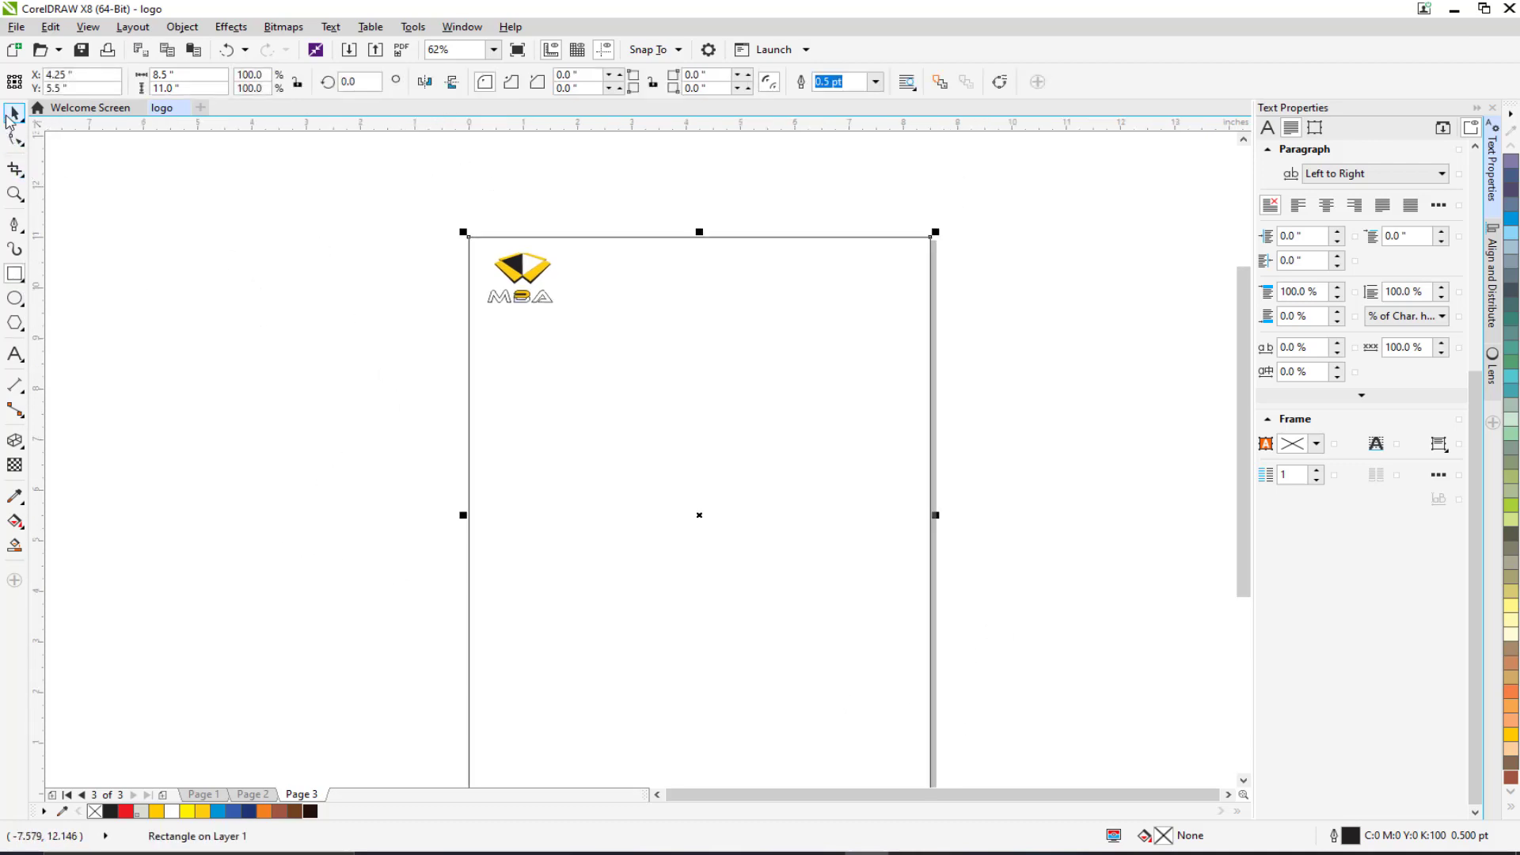
left_click(15, 114)
left_click(520, 379)
scroll(520, 379, "up", 1)
left_click_drag(597, 424, 437, 559)
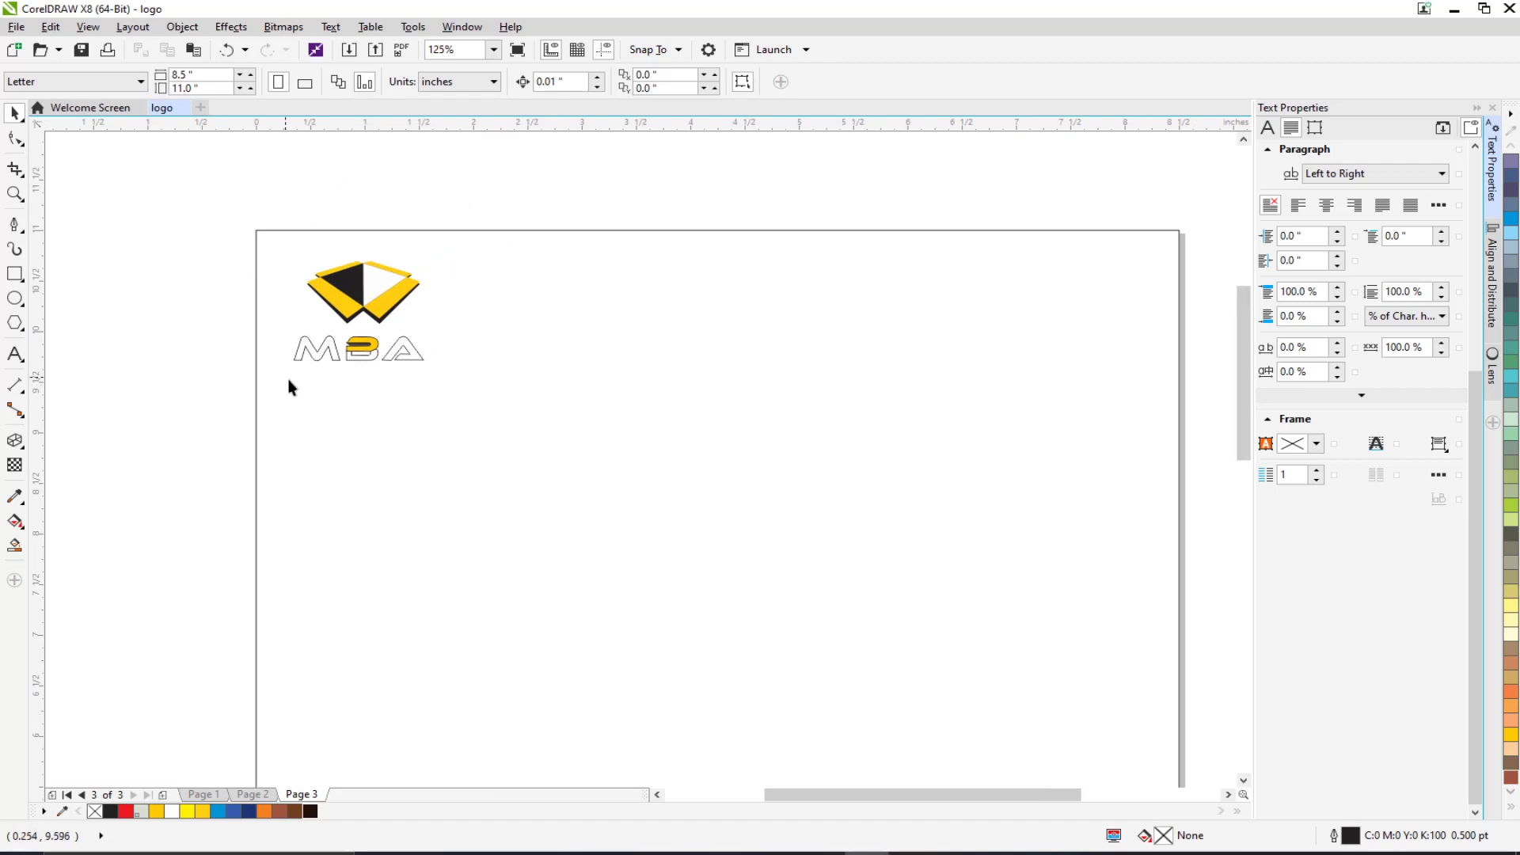
left_click_drag(288, 384, 312, 411)
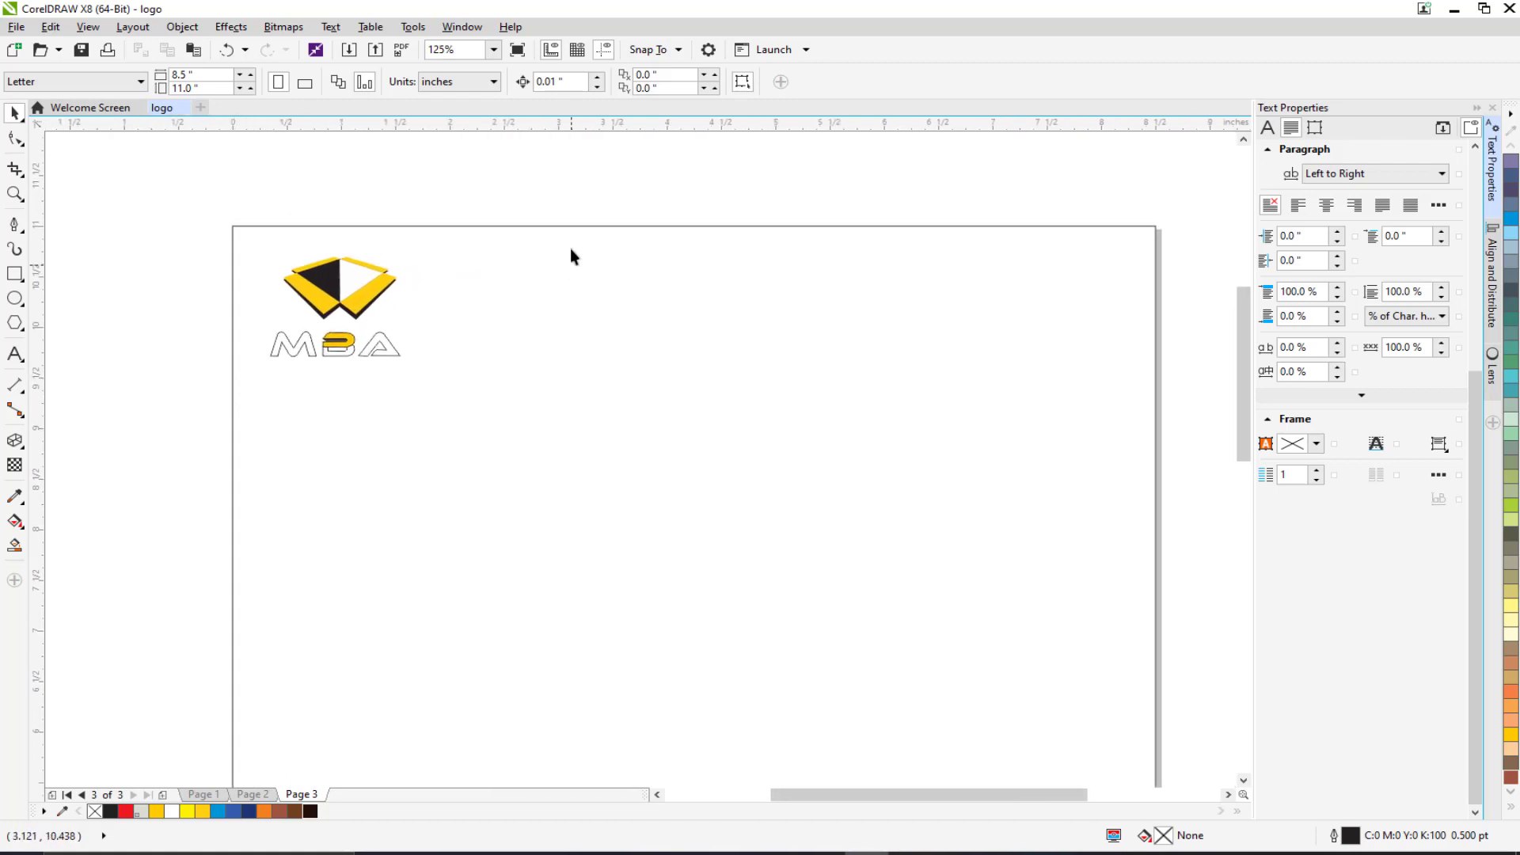
left_click(14, 273)
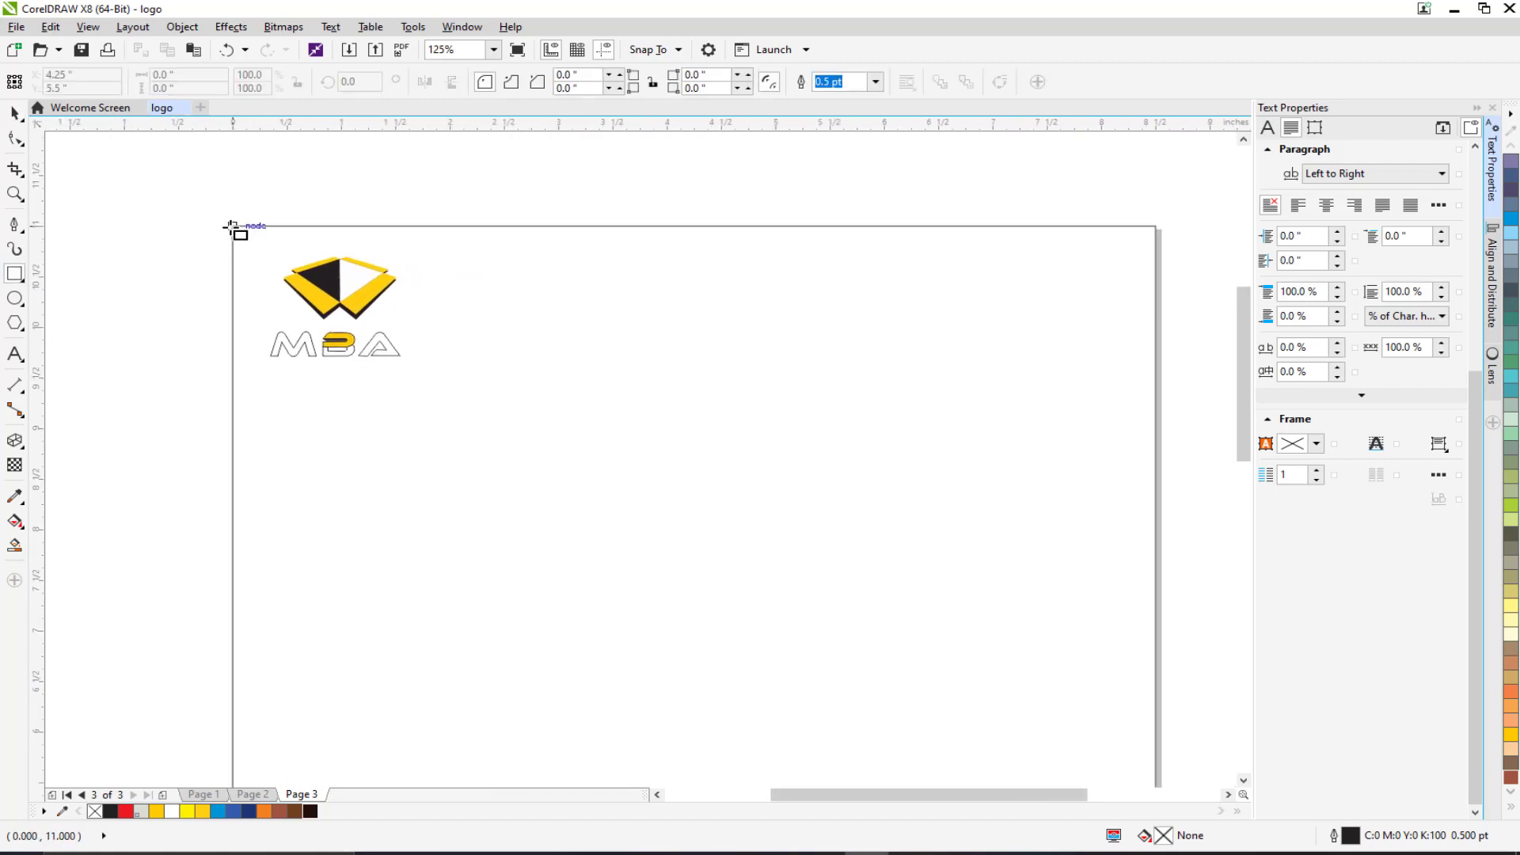
mouse_move(234, 228)
left_mouse_down()
mouse_move(933, 358)
mouse_move(1154, 384)
mouse_move(1108, 378)
left_mouse_up()
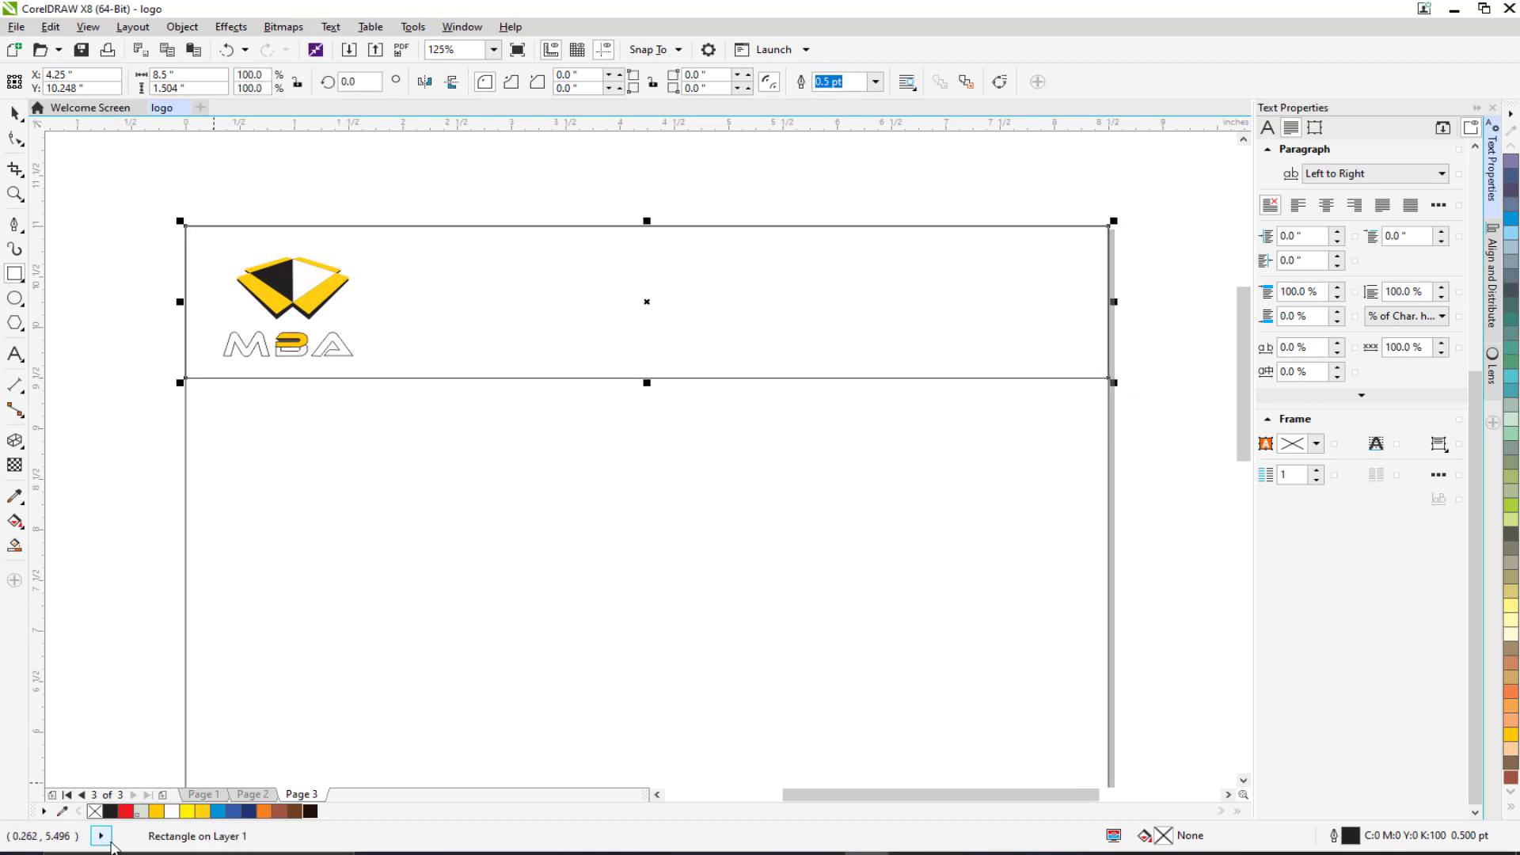
left_click(110, 811)
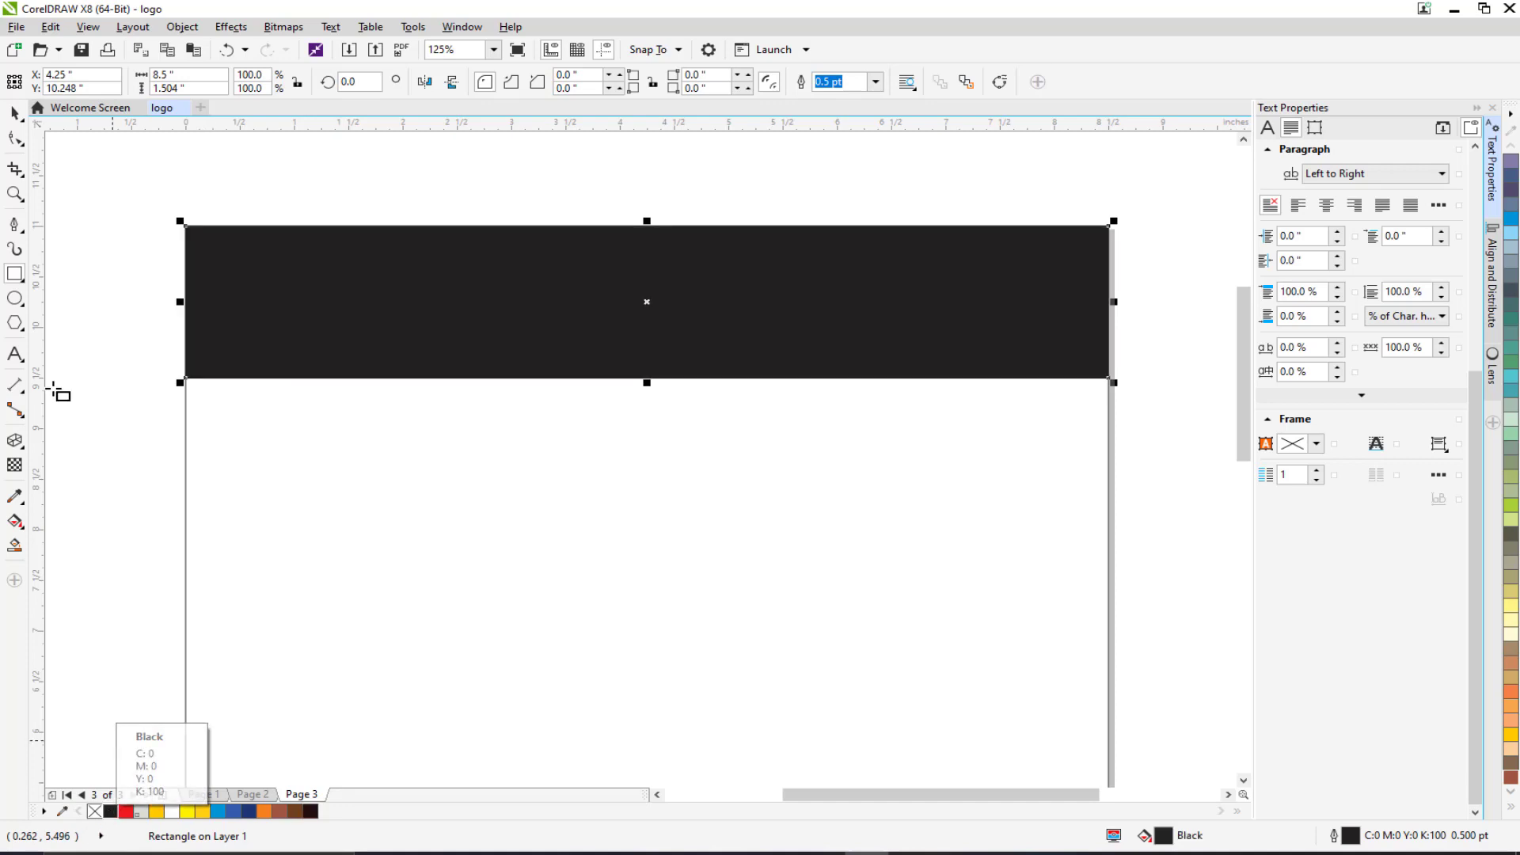
Send the black rectangle To Back of Layer so the yellow emblem and MBA letters show.
left_click(16, 117)
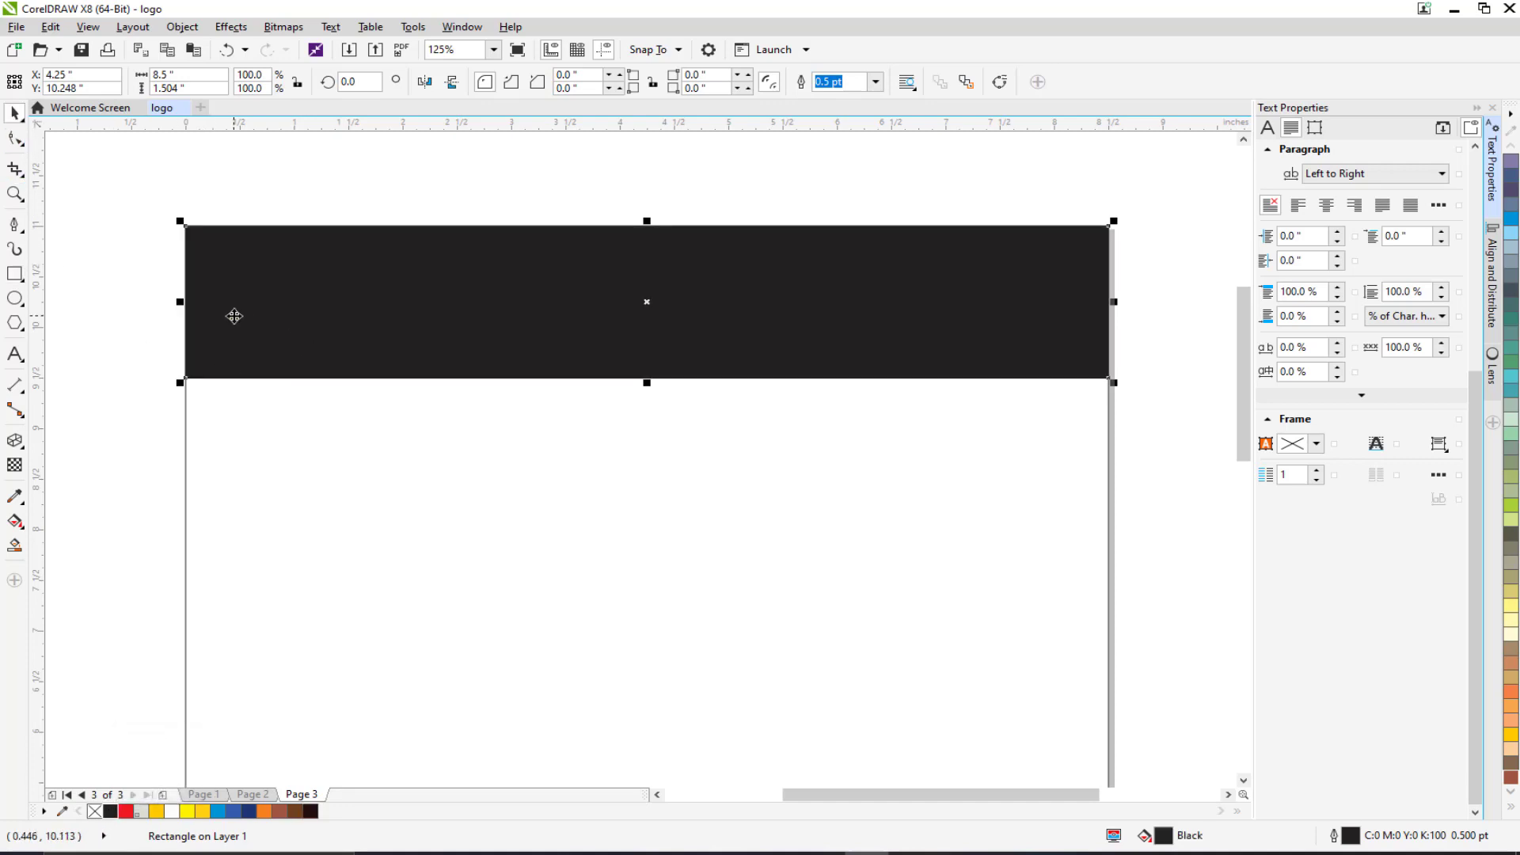
right_click(604, 260)
mouse_move(756, 538)
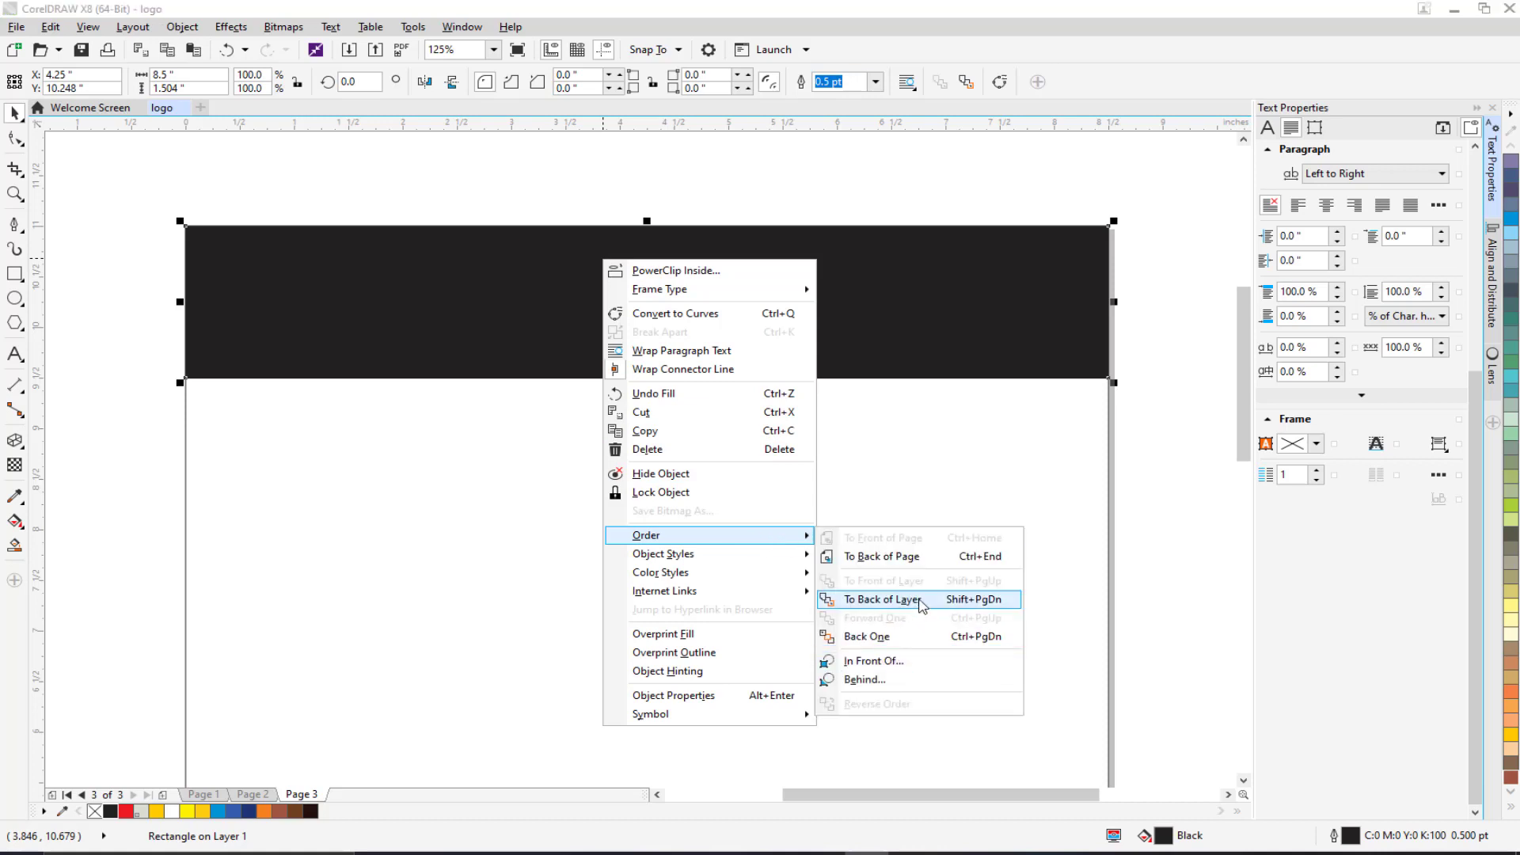
left_click(923, 599)
left_click_drag(505, 473, 648, 537)
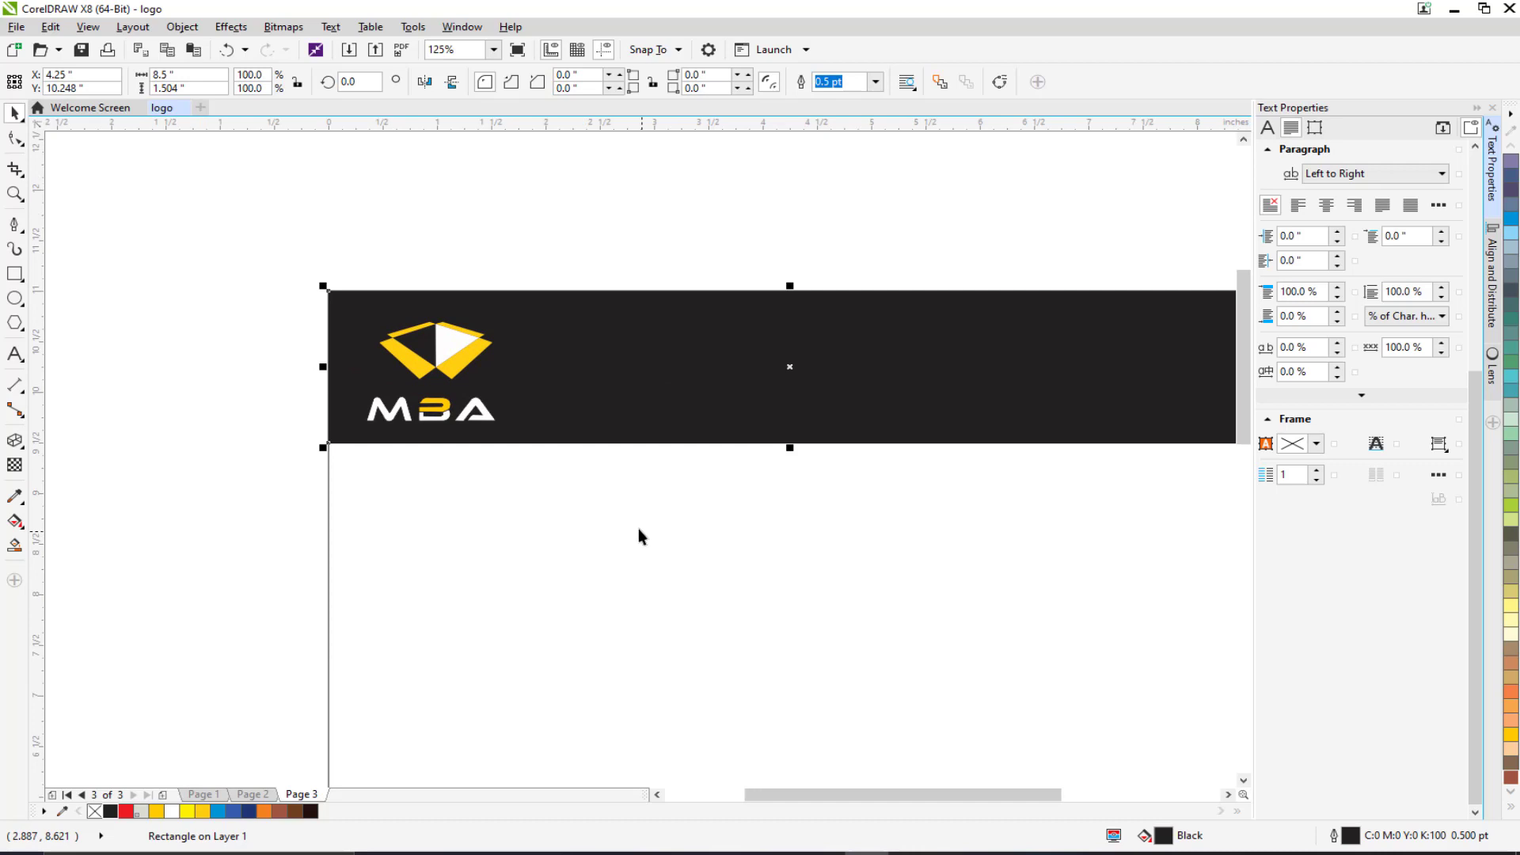
scroll(638, 529, "right", 3)
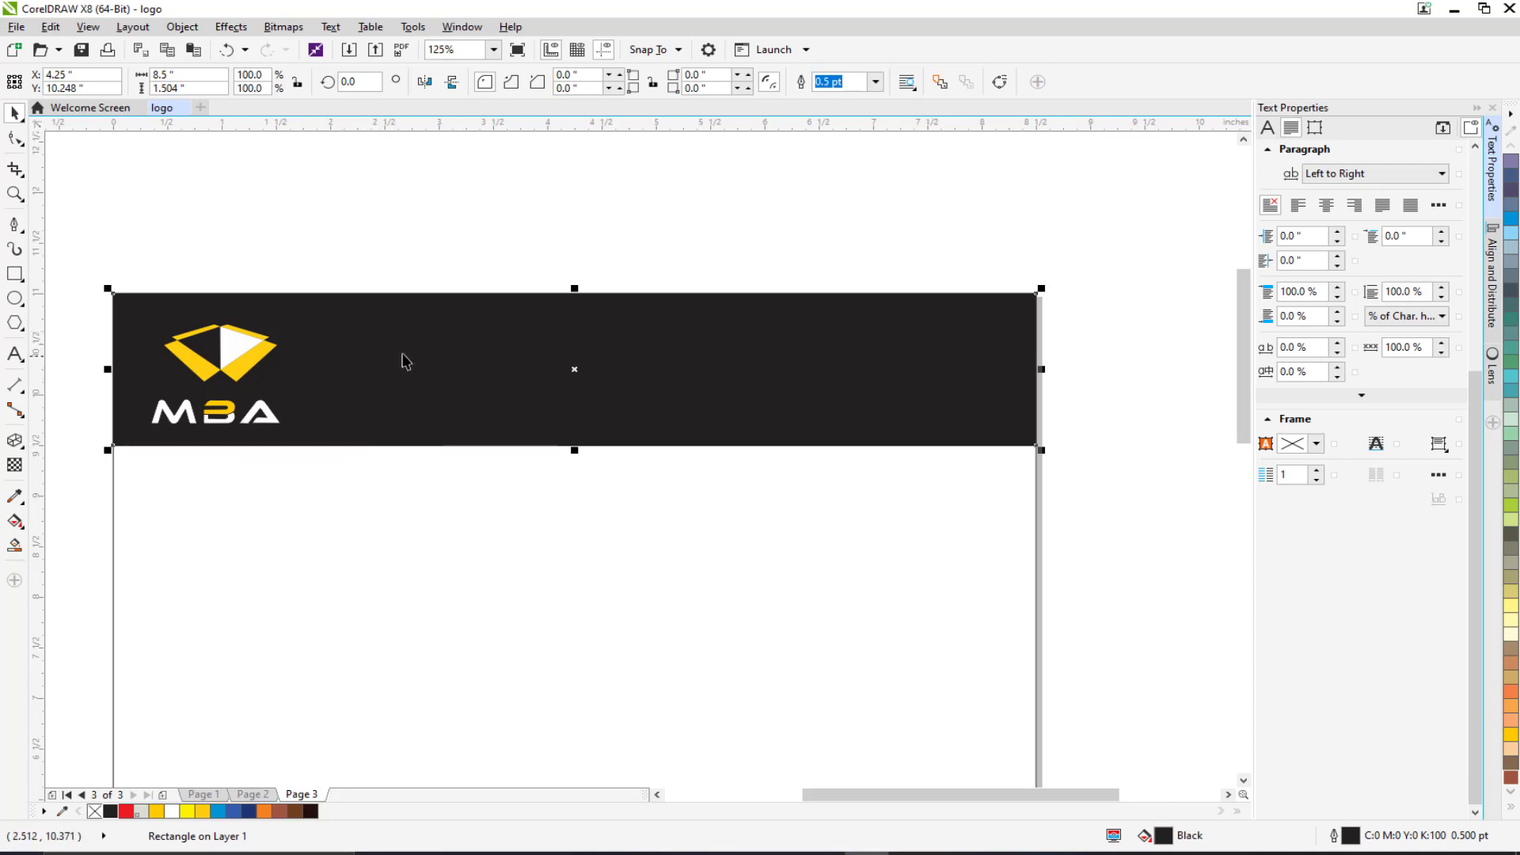
left_click_drag(414, 350, 521, 322)
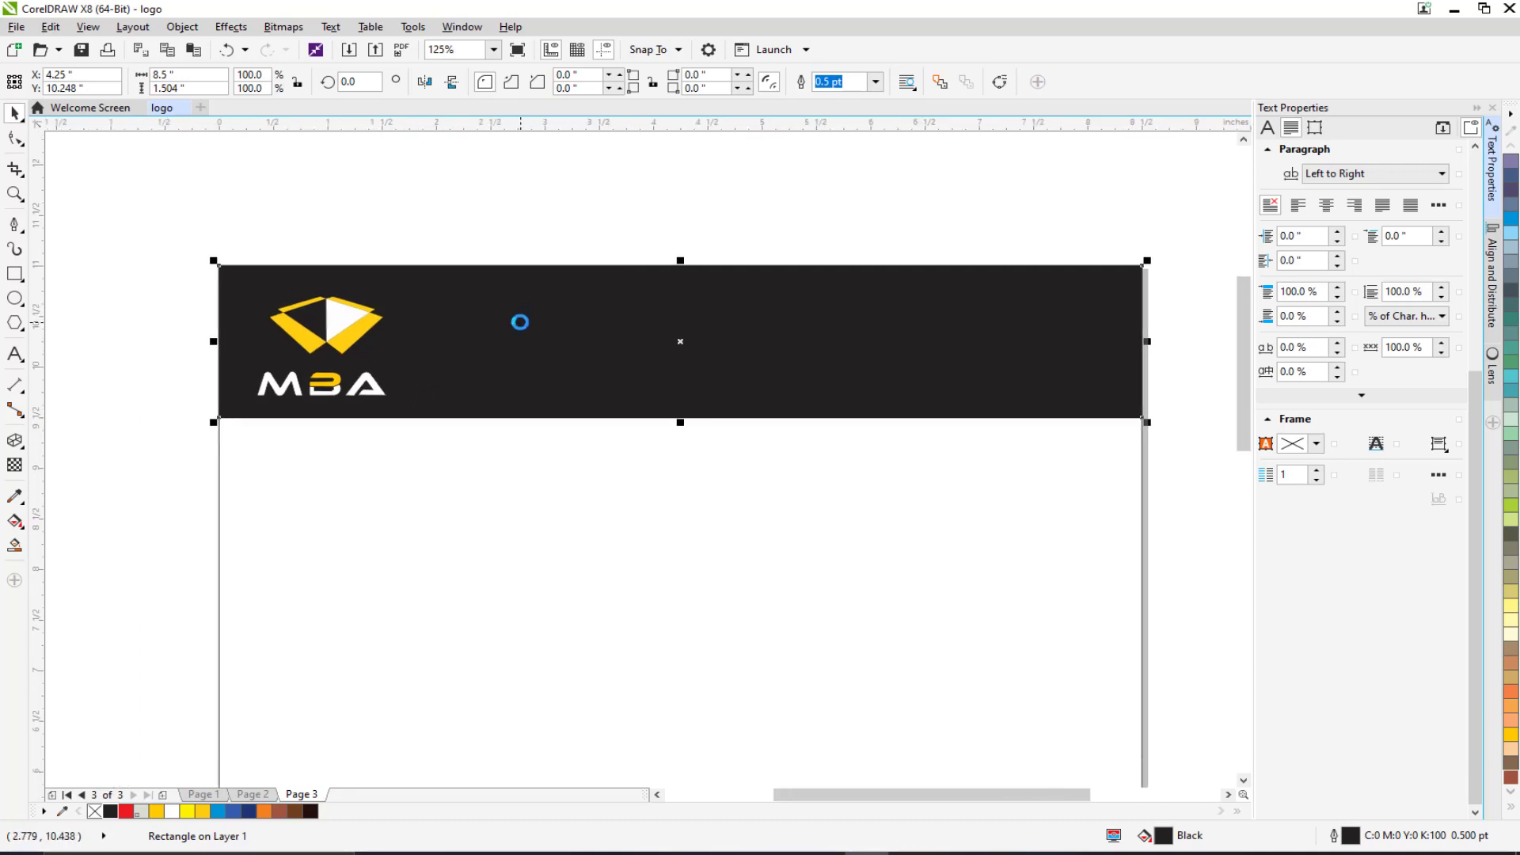
left_click(145, 392)
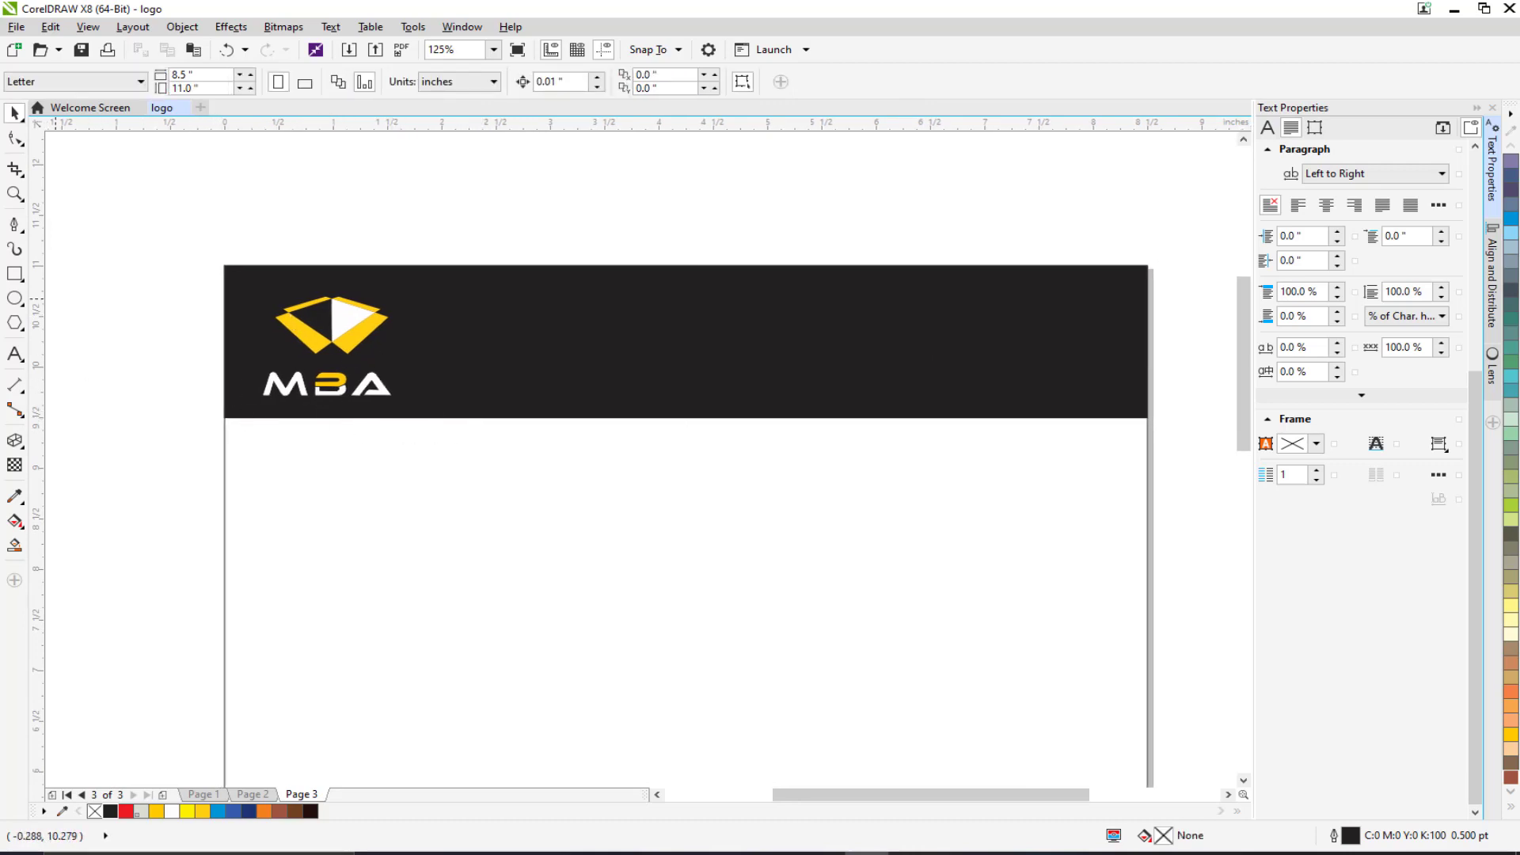
Convert the black header to curves and draw a yellow rectangle over its right side.
left_click(656, 305)
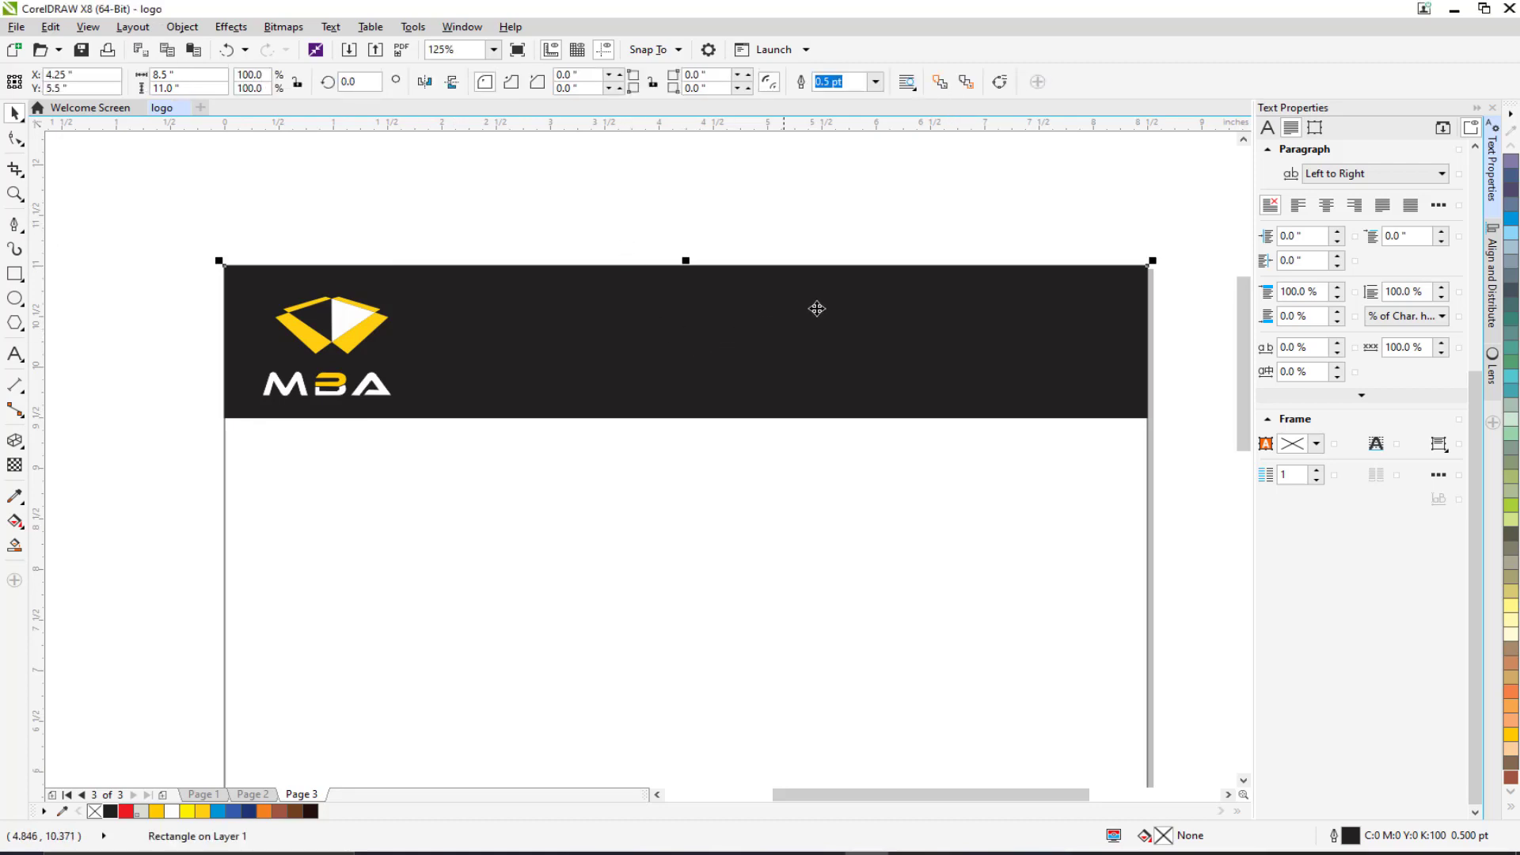
left_click(1000, 84)
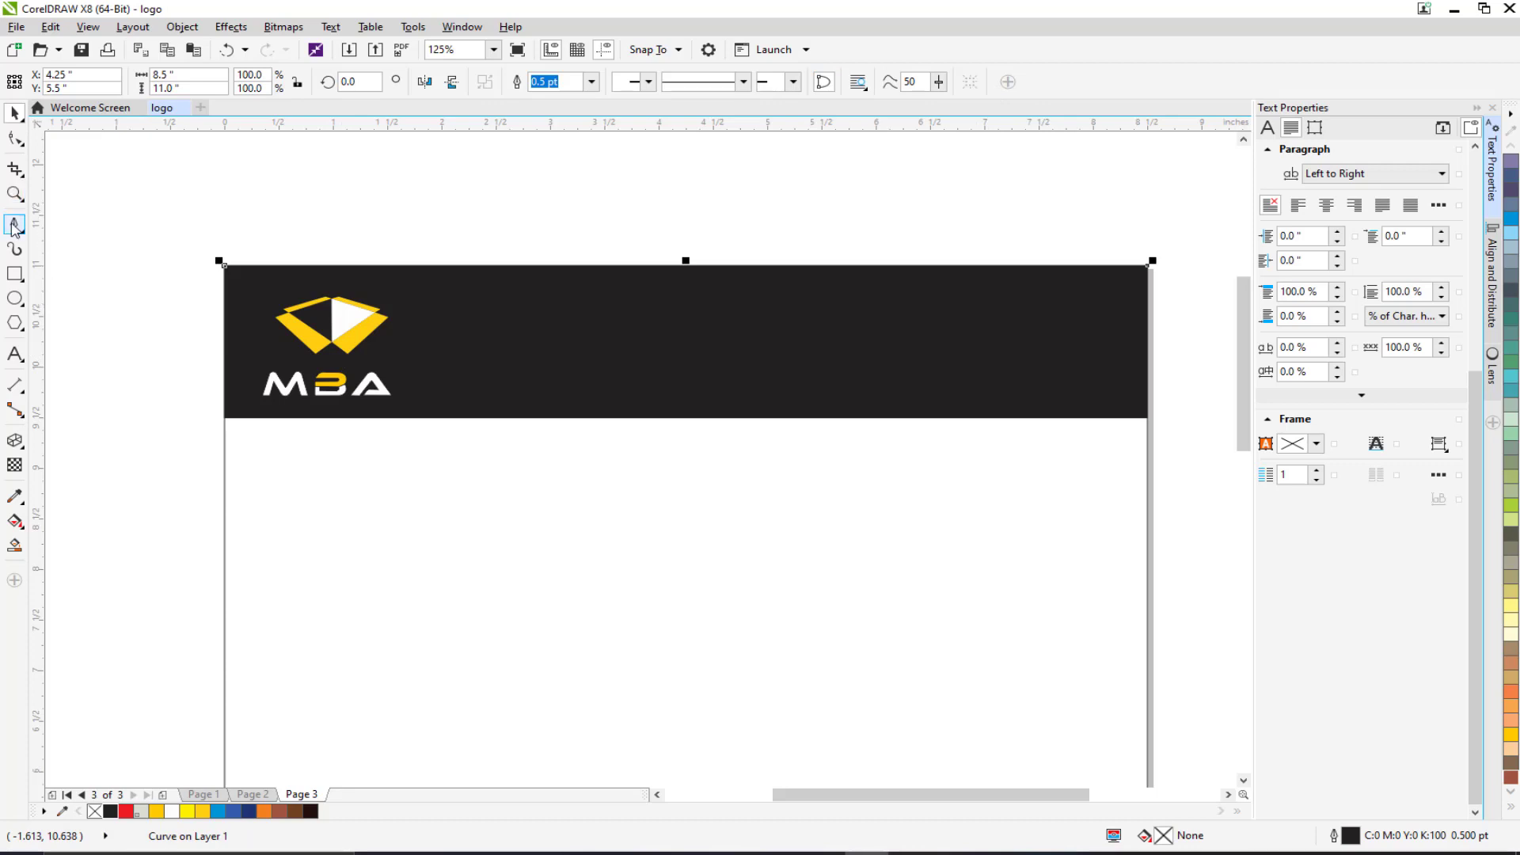
left_click(14, 274)
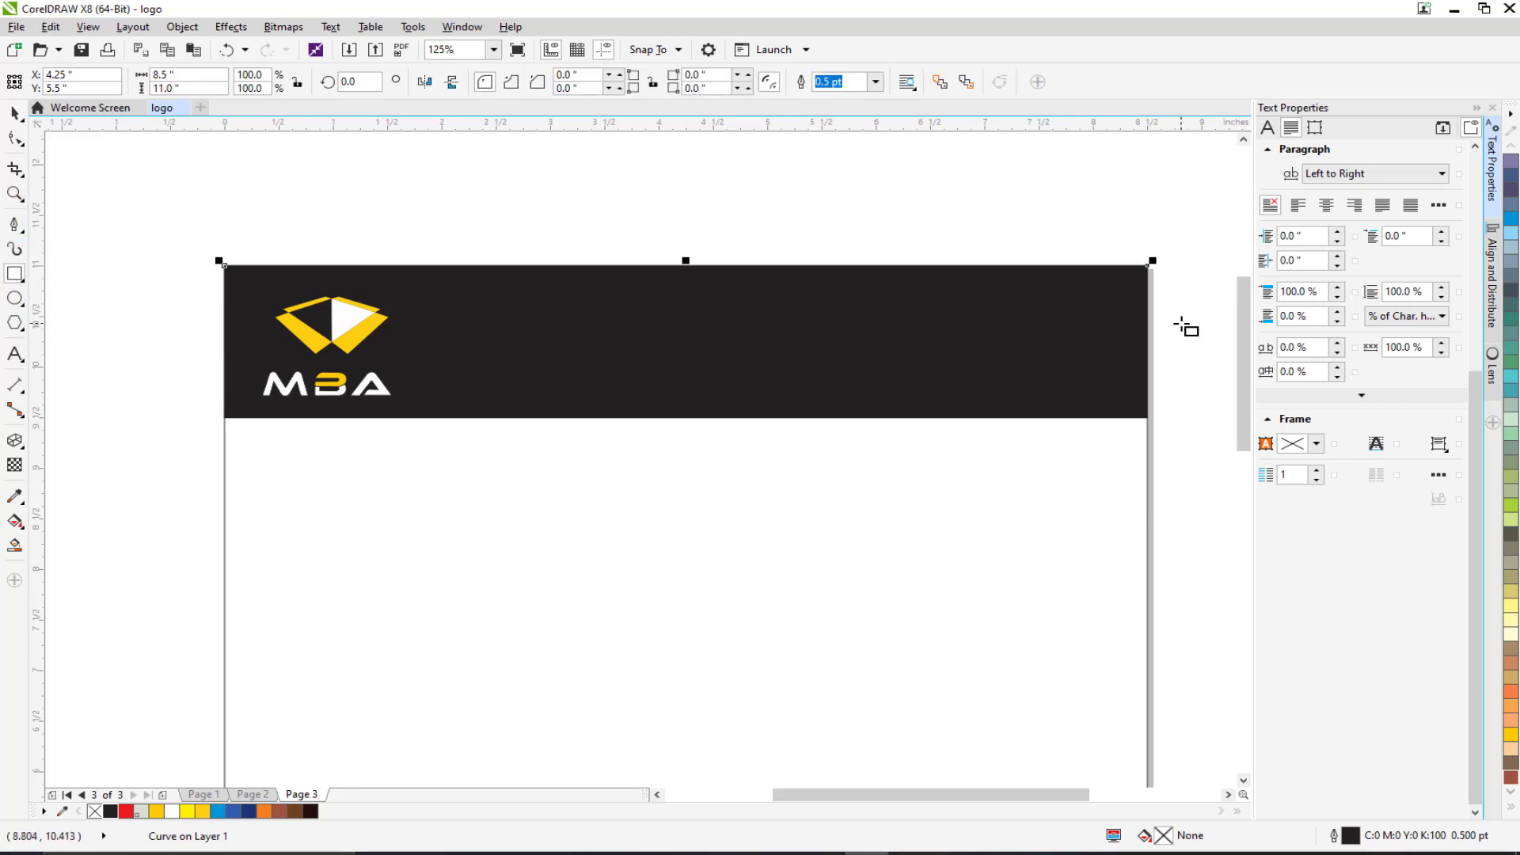
left_click_drag(1182, 328, 445, 461)
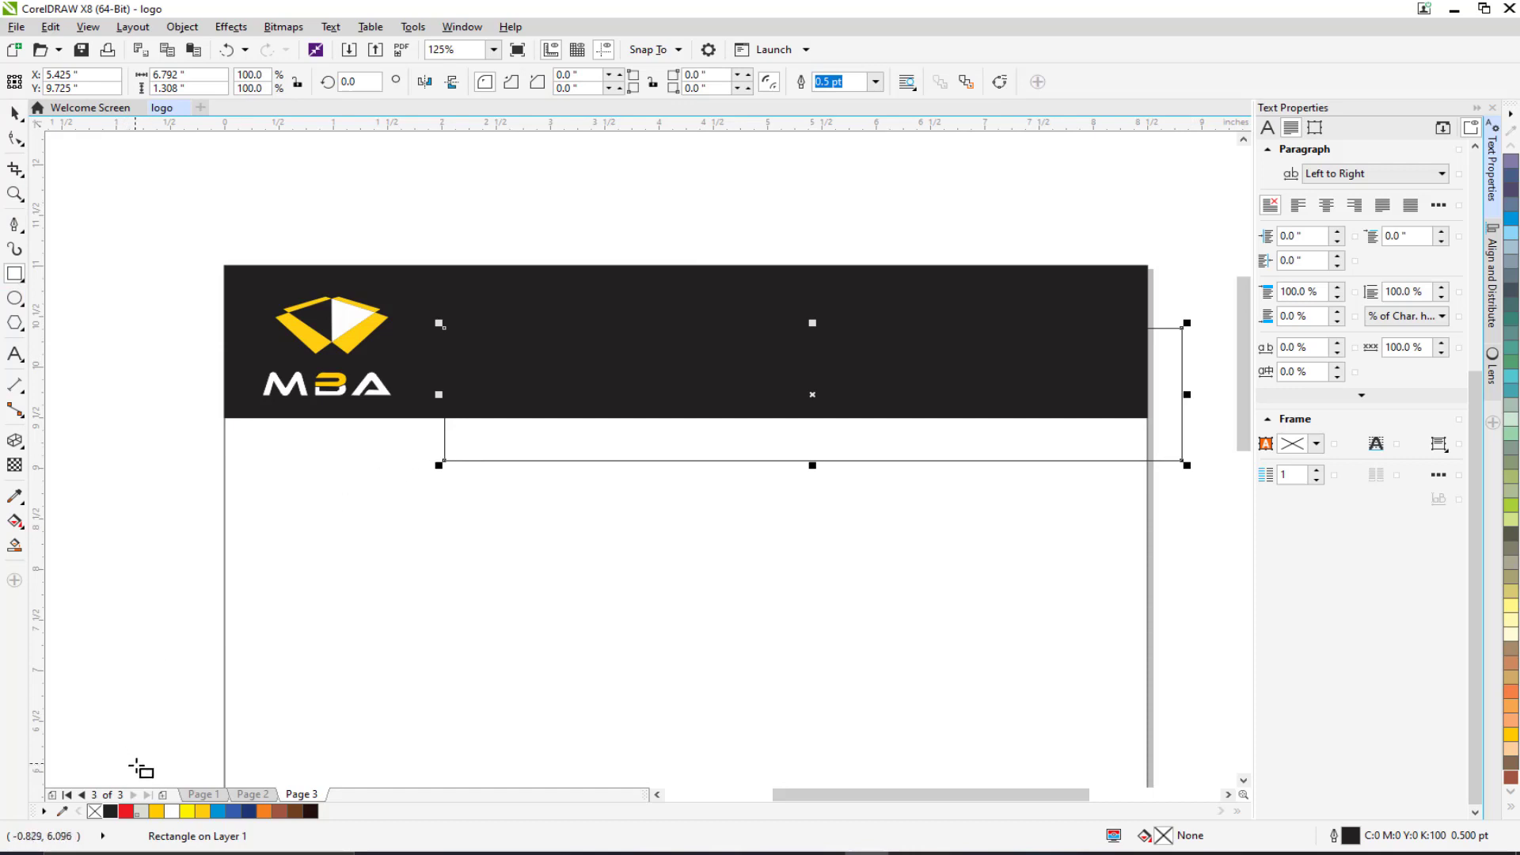
left_click(202, 811)
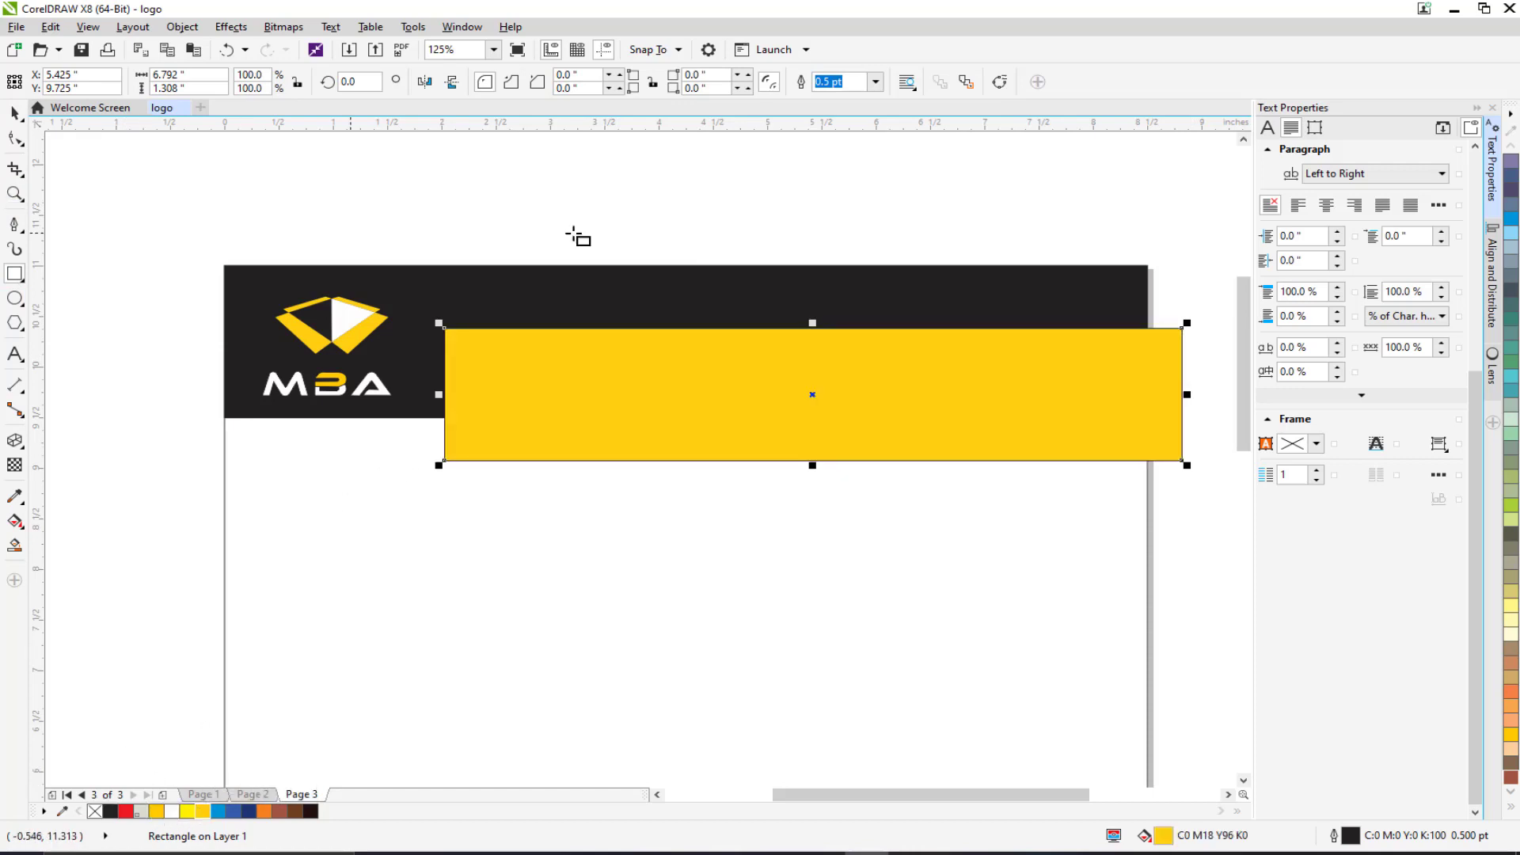
Slant the yellow shape's left edge into a parallelogram and position it overlapping the header.
left_click(1000, 82)
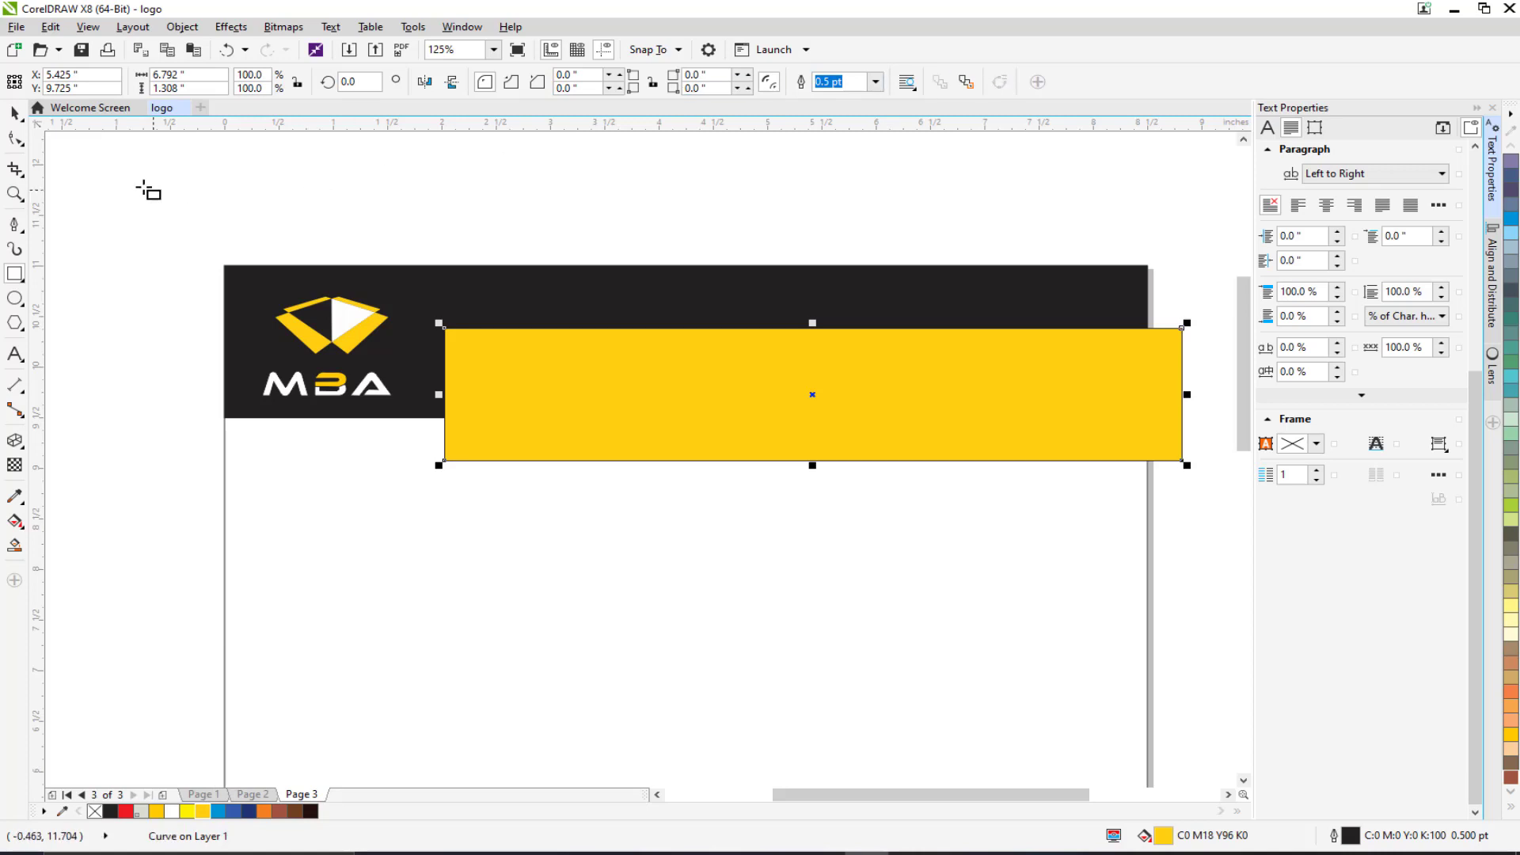
left_click(17, 141)
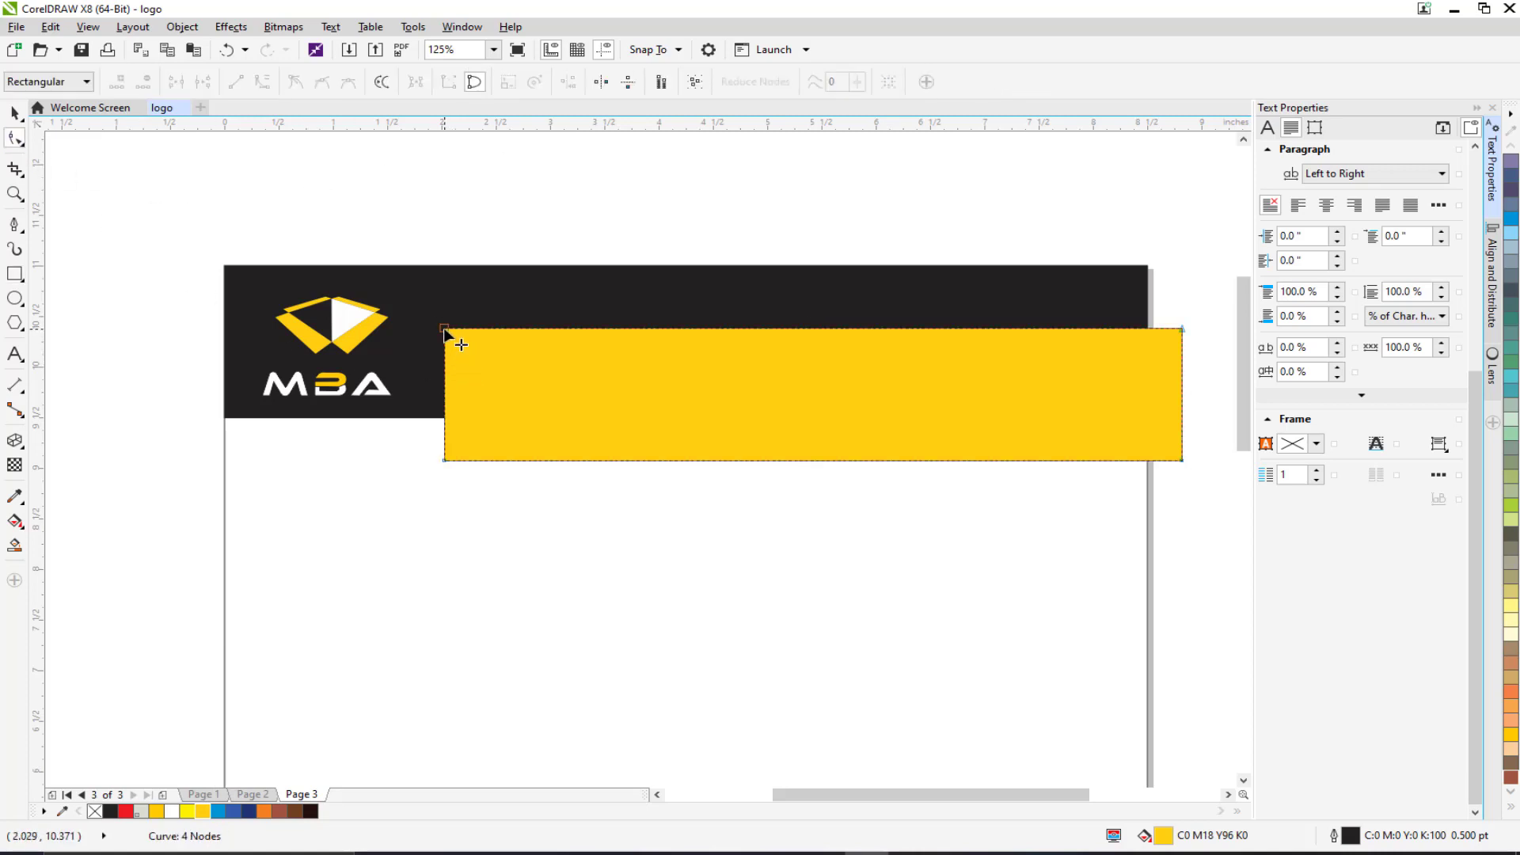
left_click_drag(444, 330, 547, 331)
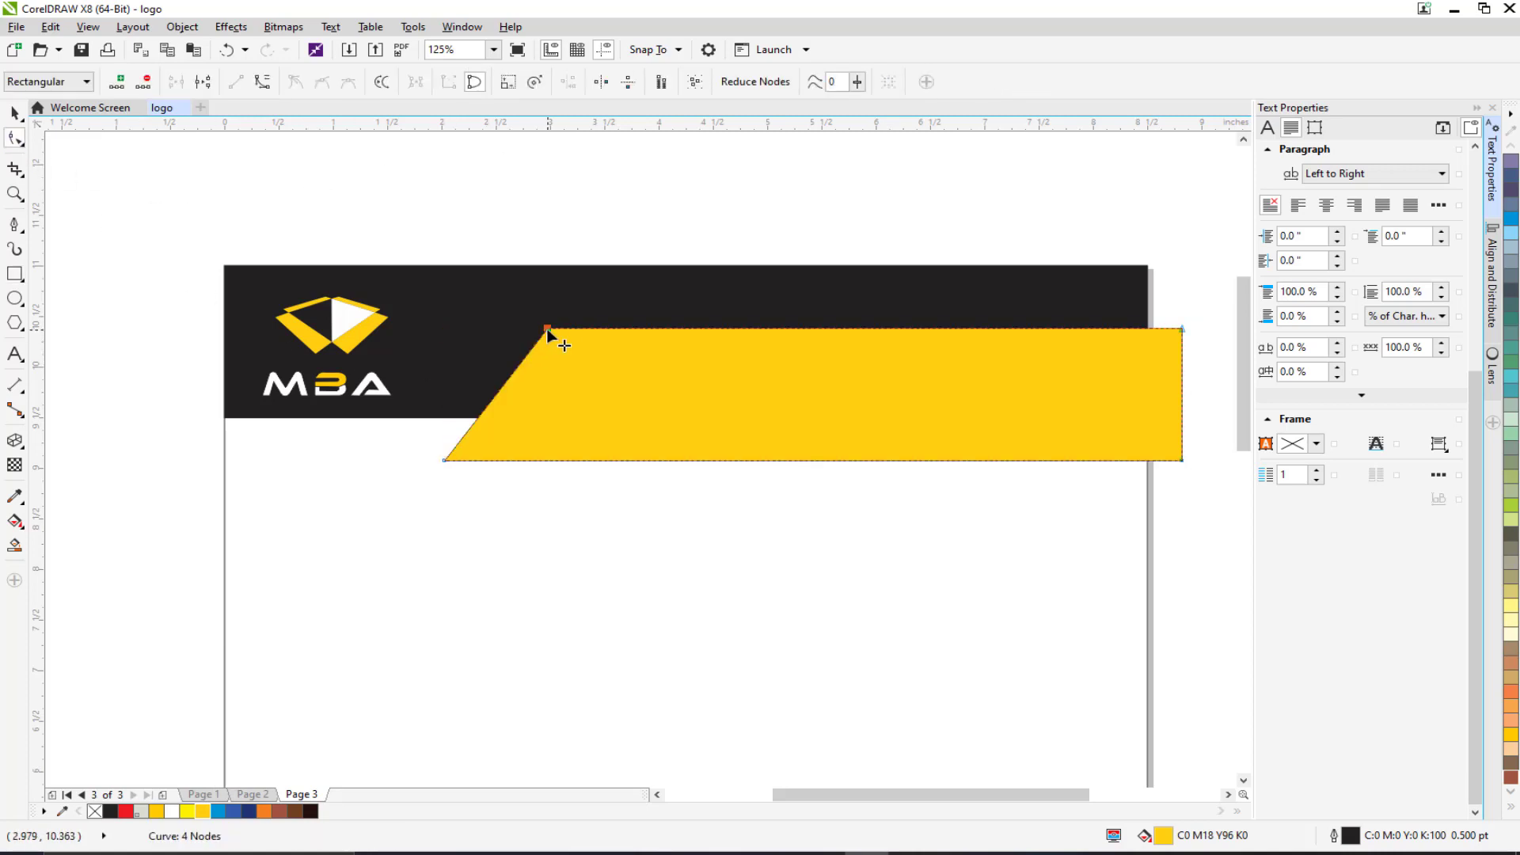
left_click(12, 115)
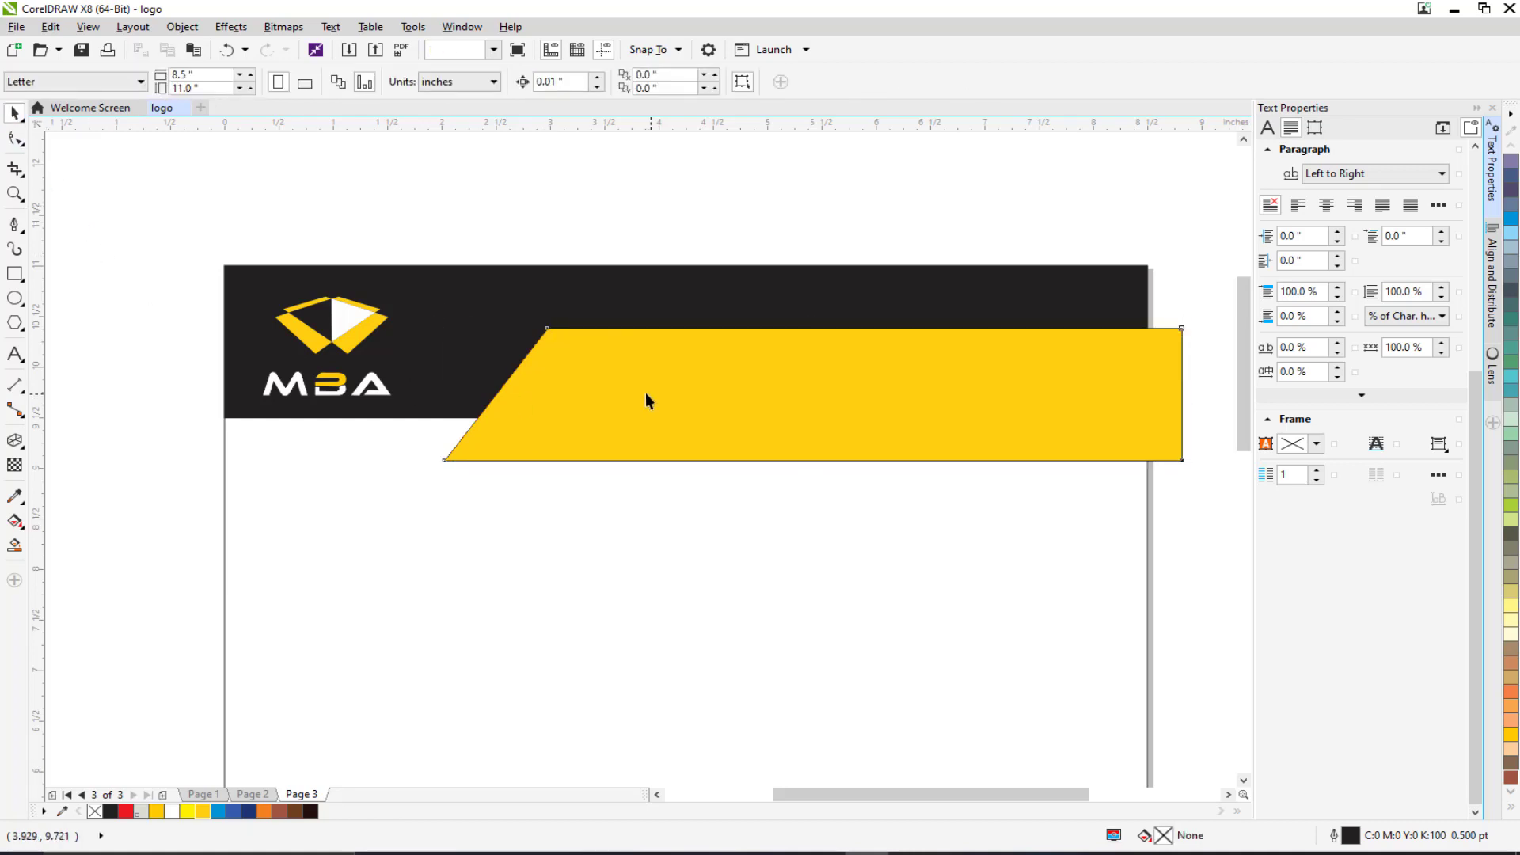
left_click_drag(645, 393, 630, 369)
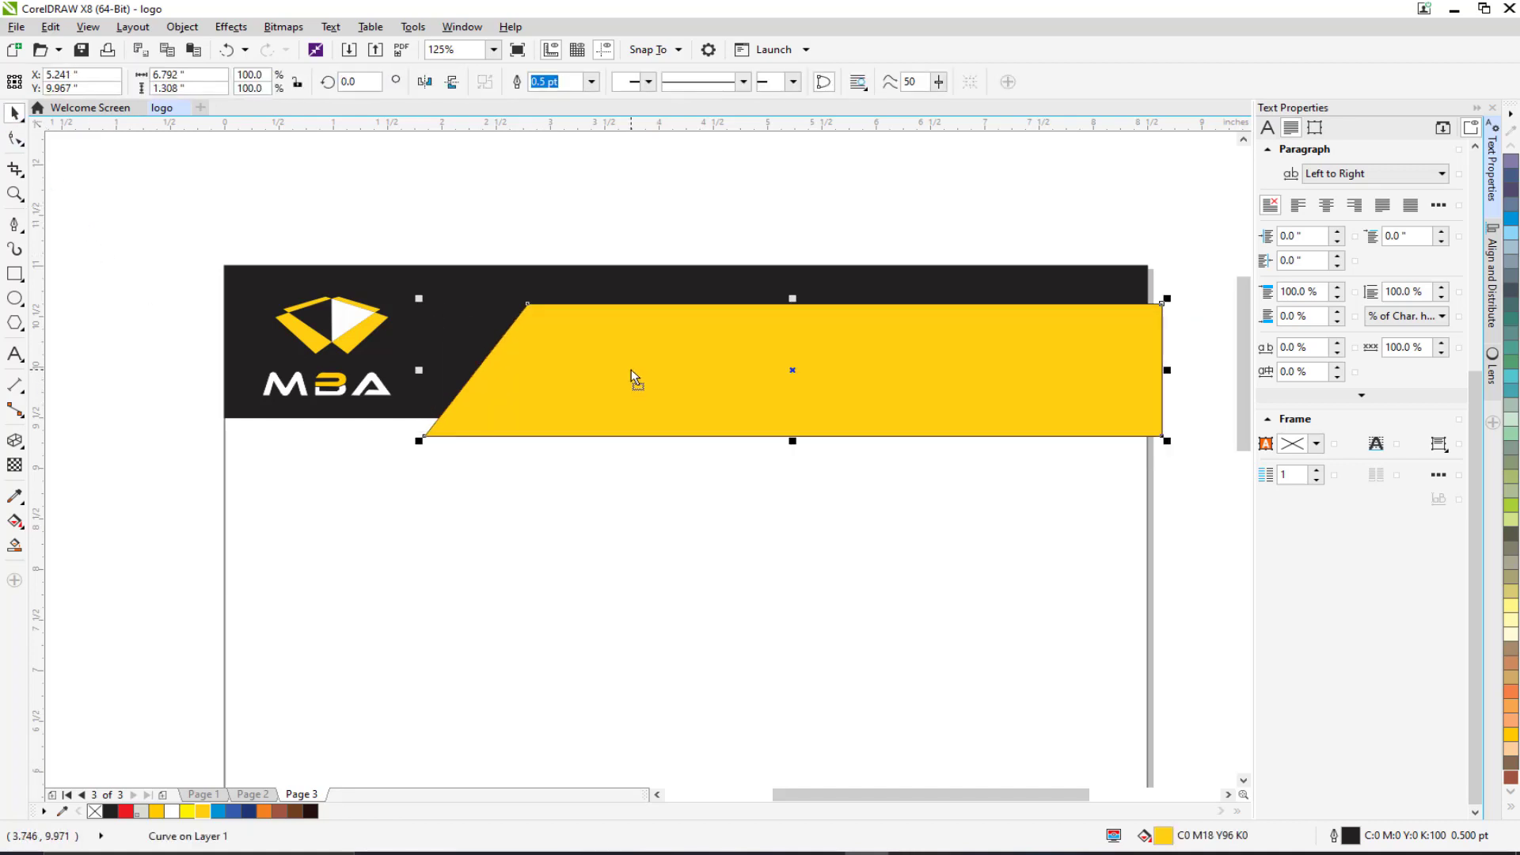
left_click(544, 446)
left_click(573, 389)
left_click(255, 287, "shift")
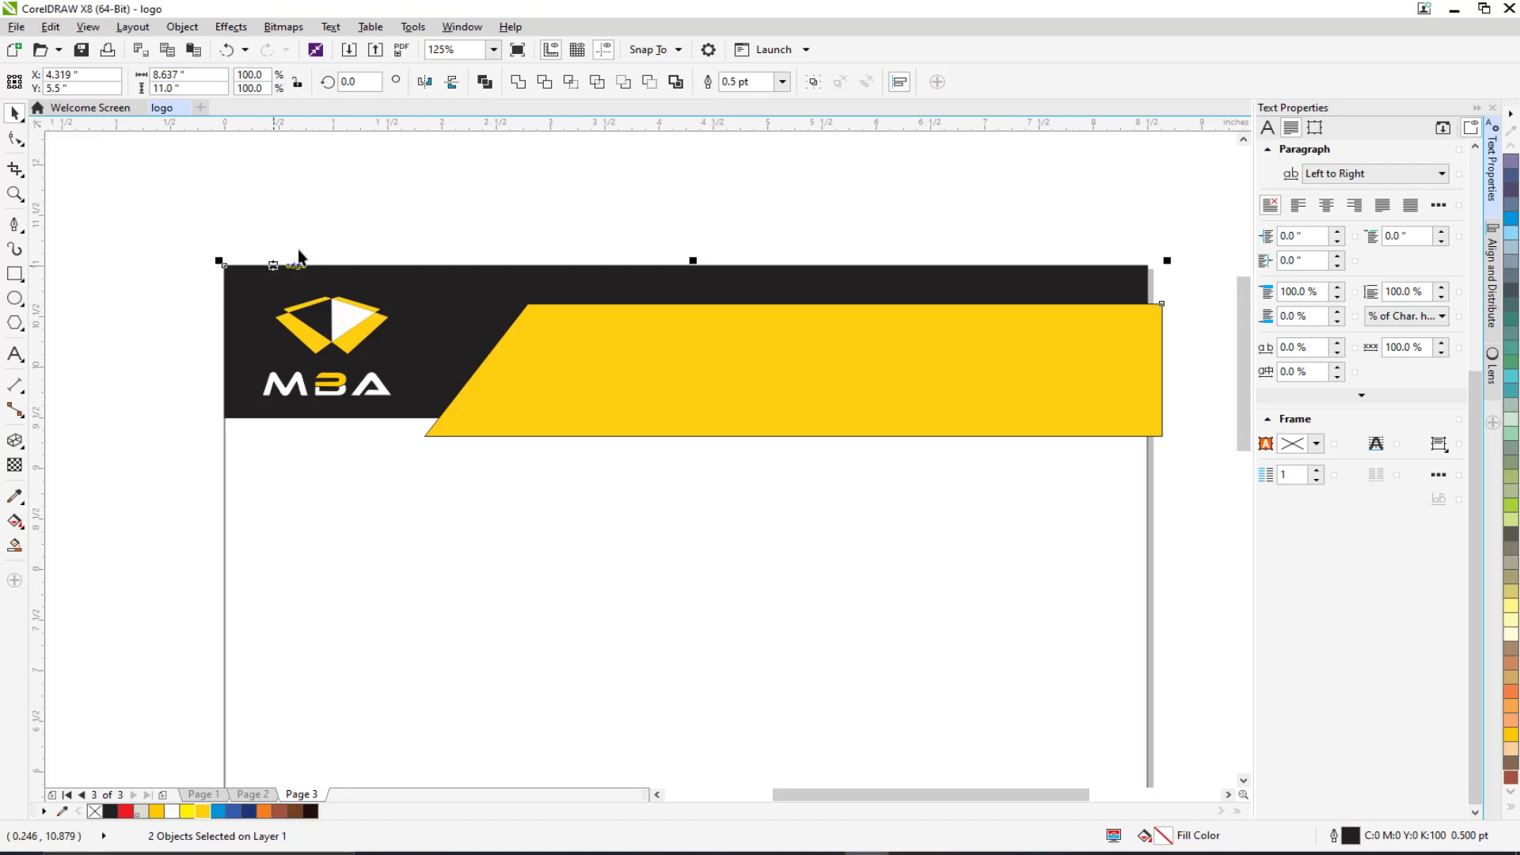
Trim the black header with the yellow parallelogram, then delete the yellow shape.
left_click(247, 377)
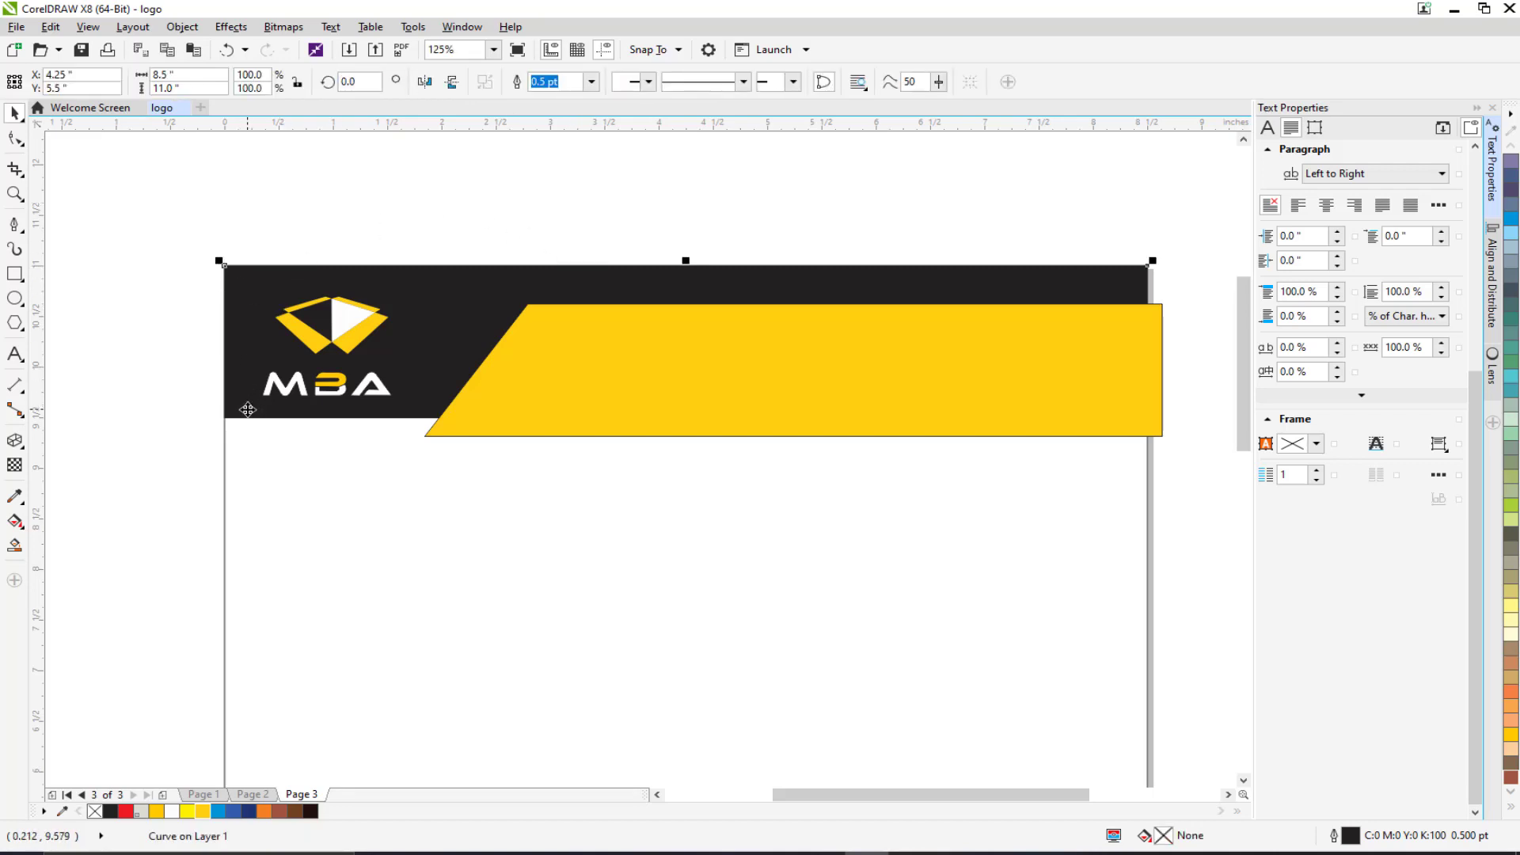
left_click_drag(248, 410, 198, 319)
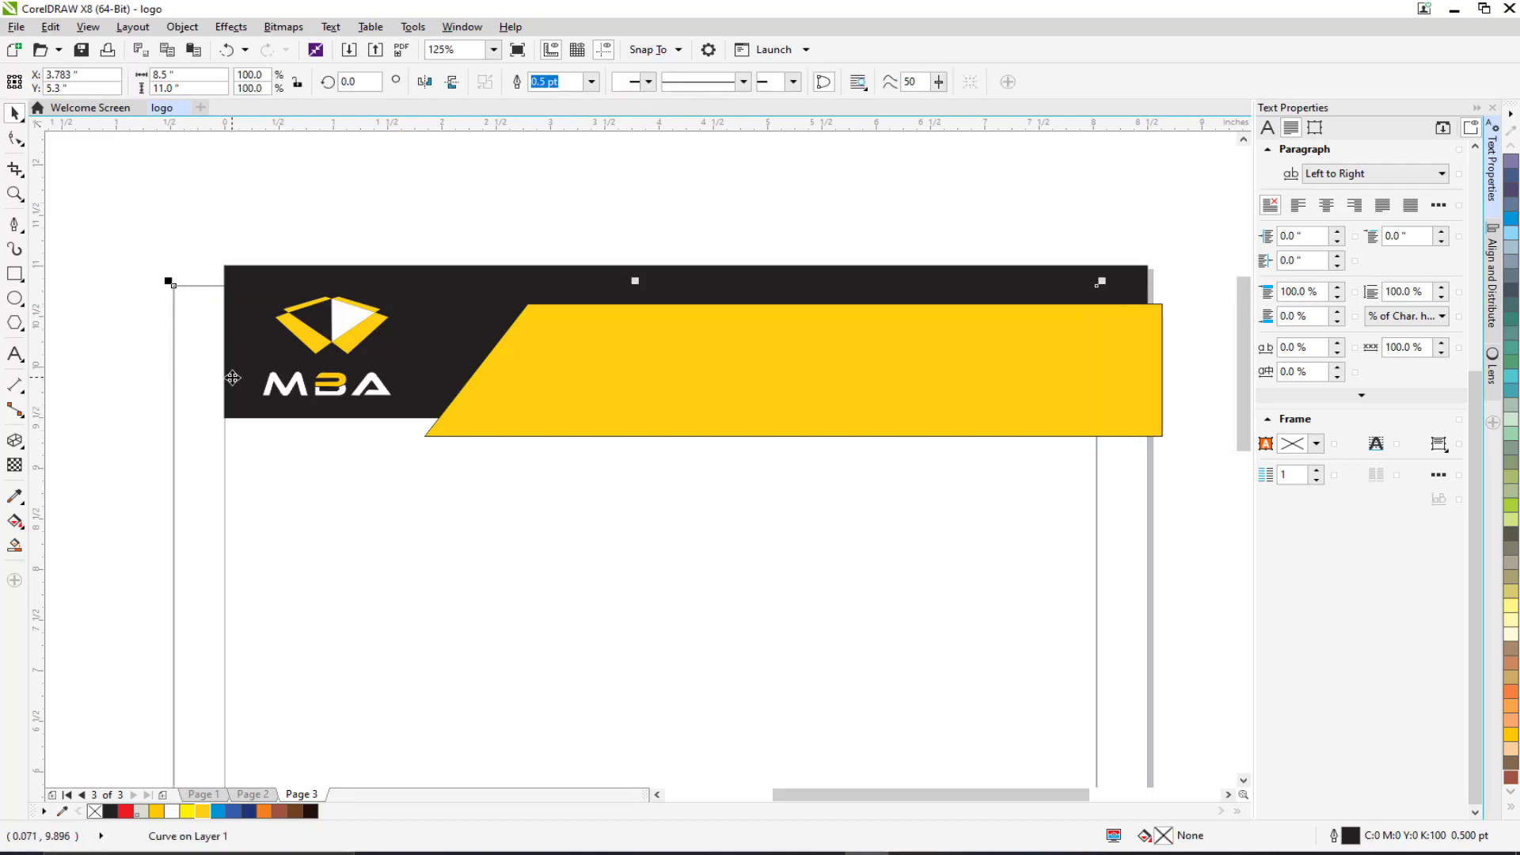
key("ctrl+z")
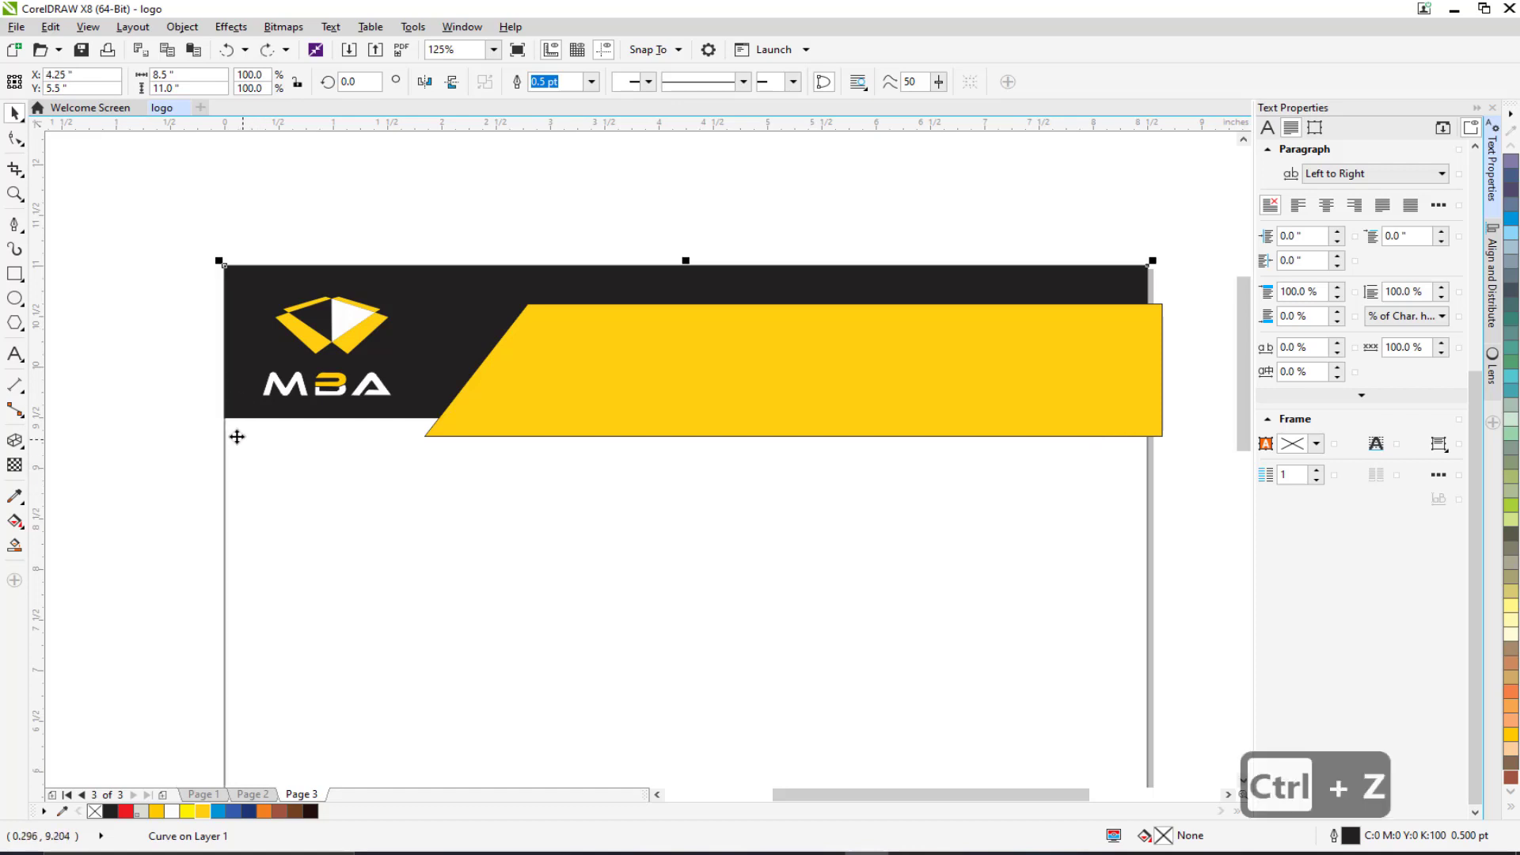
key("Delete")
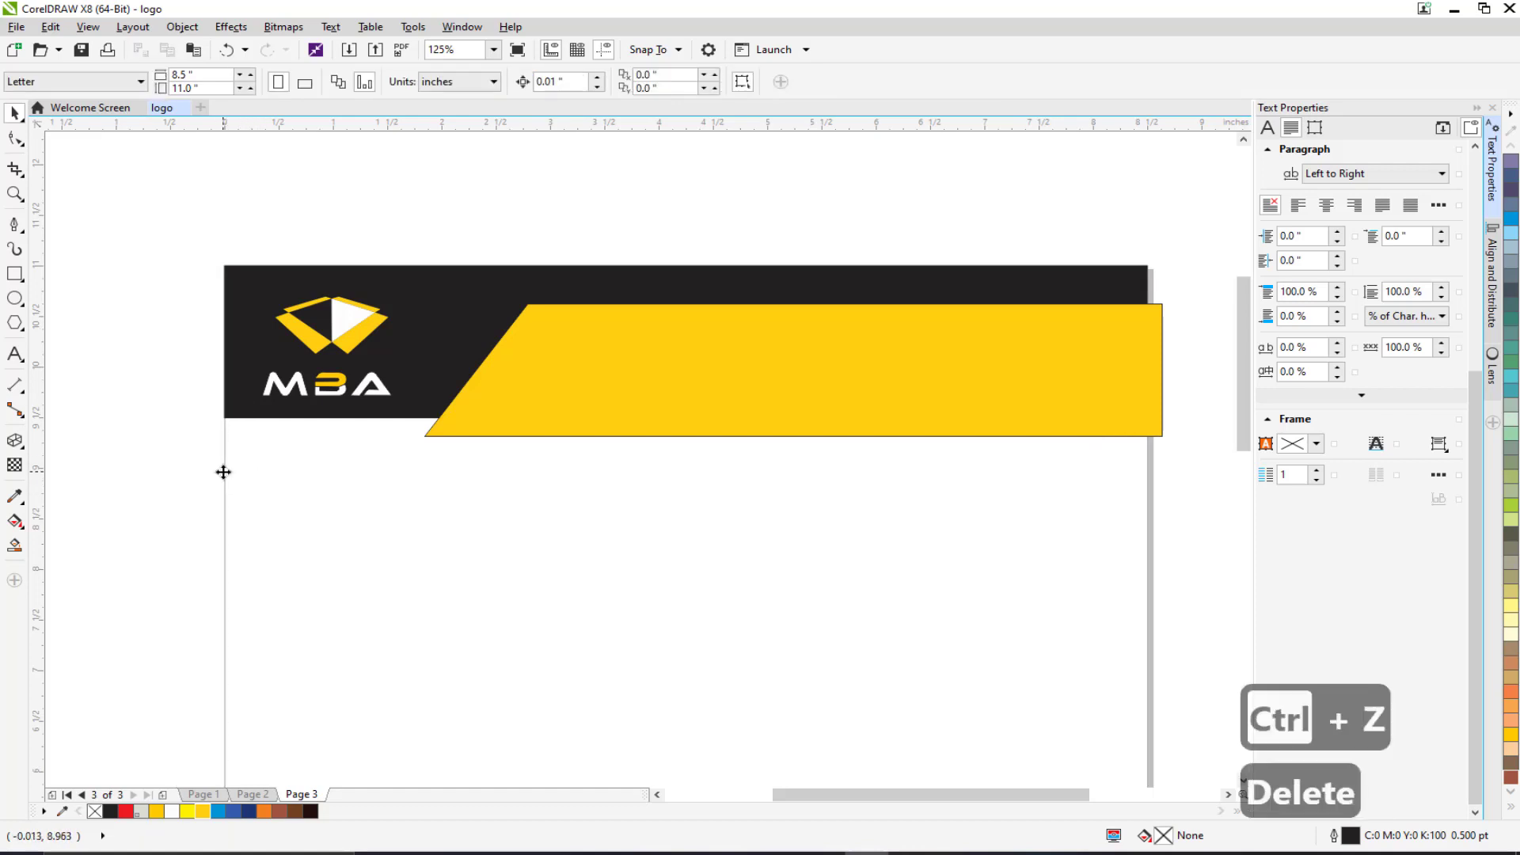
scroll(311, 476, "down", 1)
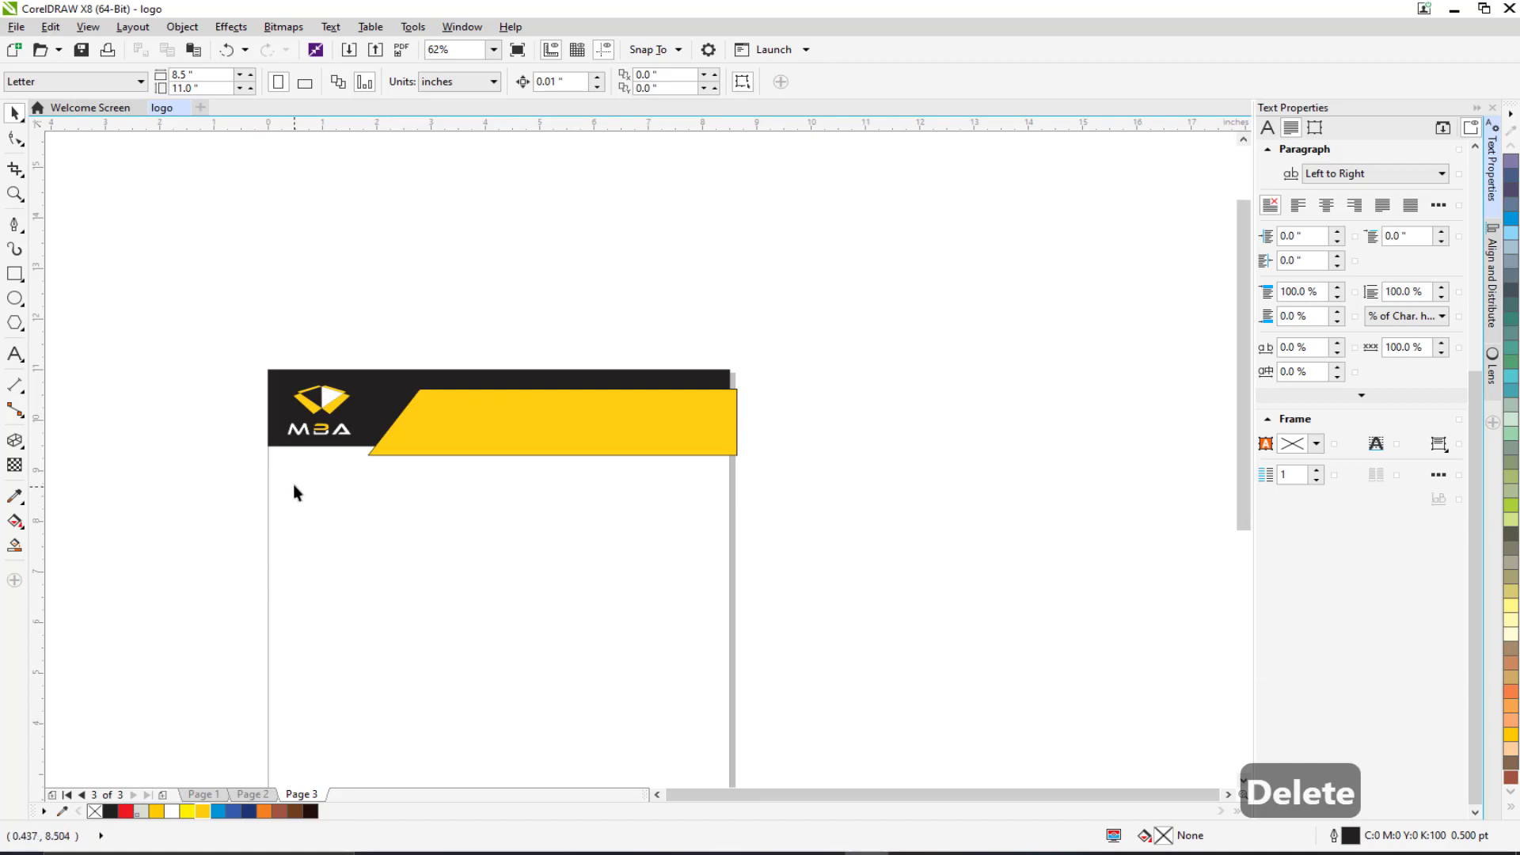
scroll(293, 485, "up", 1)
left_click(606, 349)
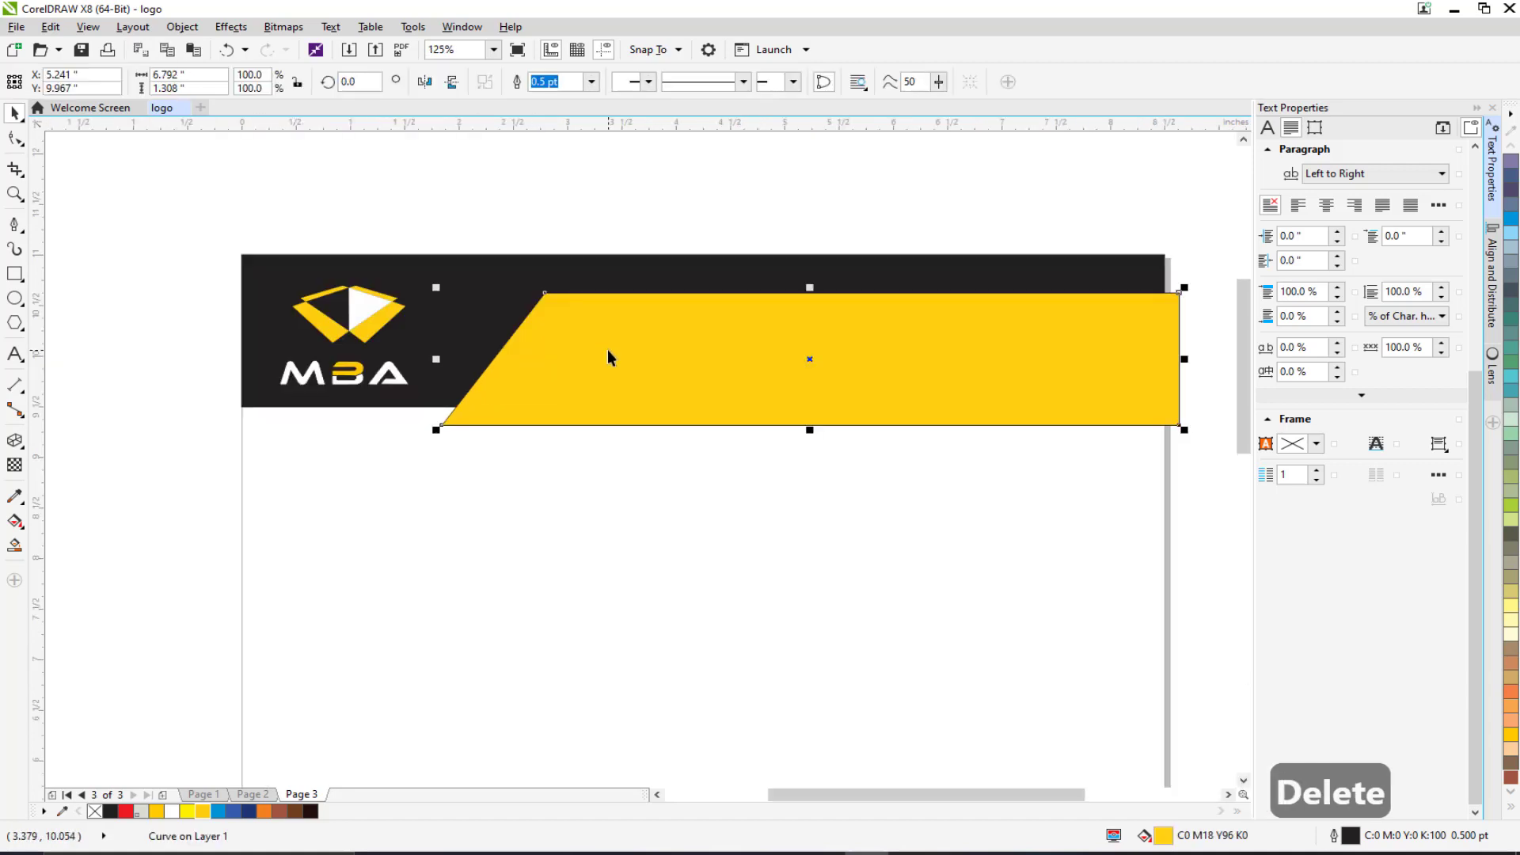
left_click(282, 270, "shift")
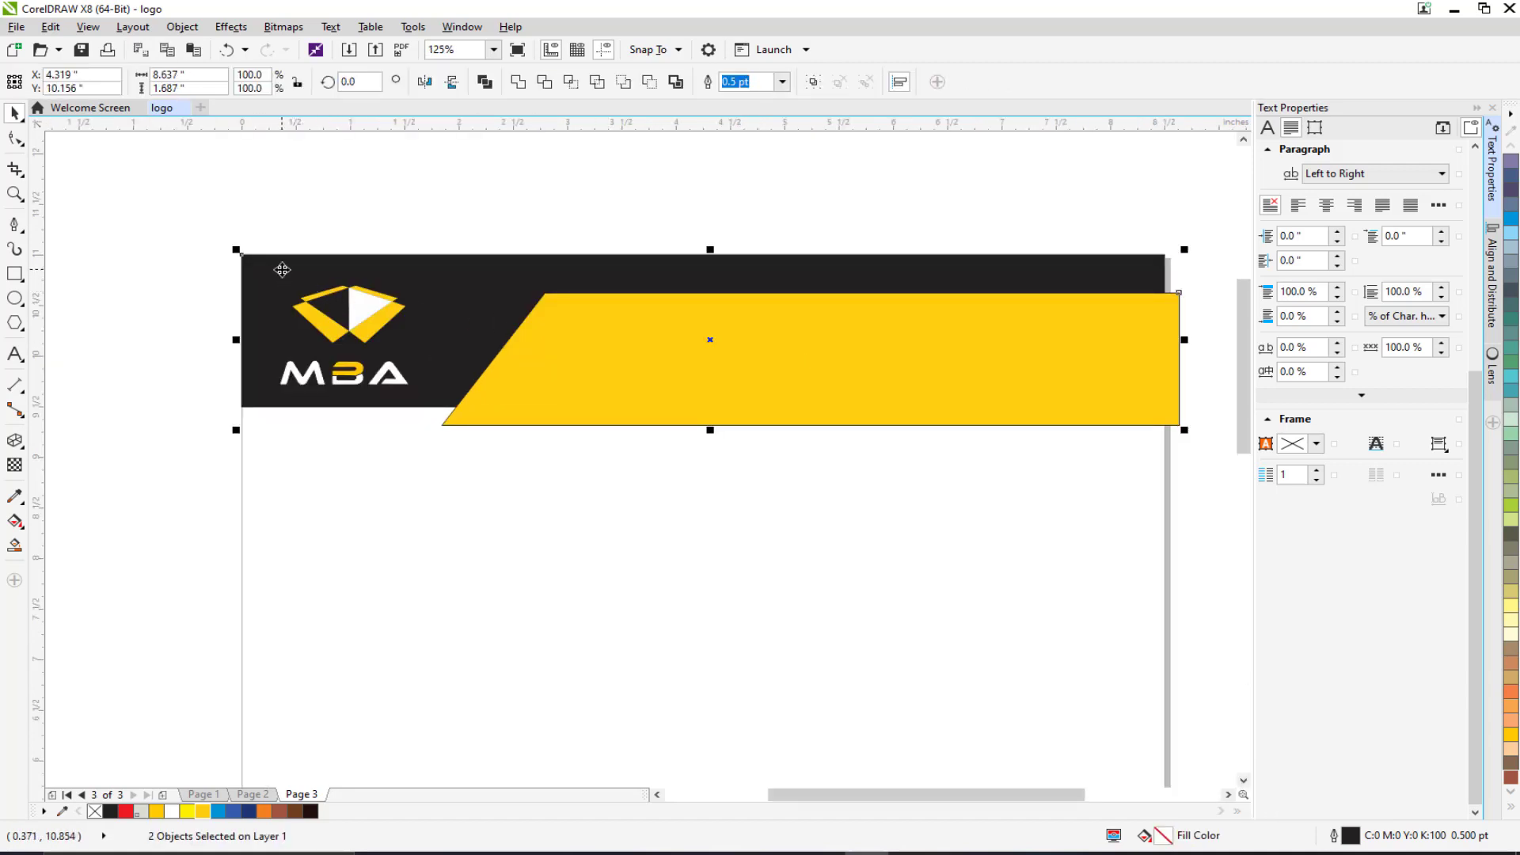
left_click(545, 81)
left_click(634, 390)
key("Delete")
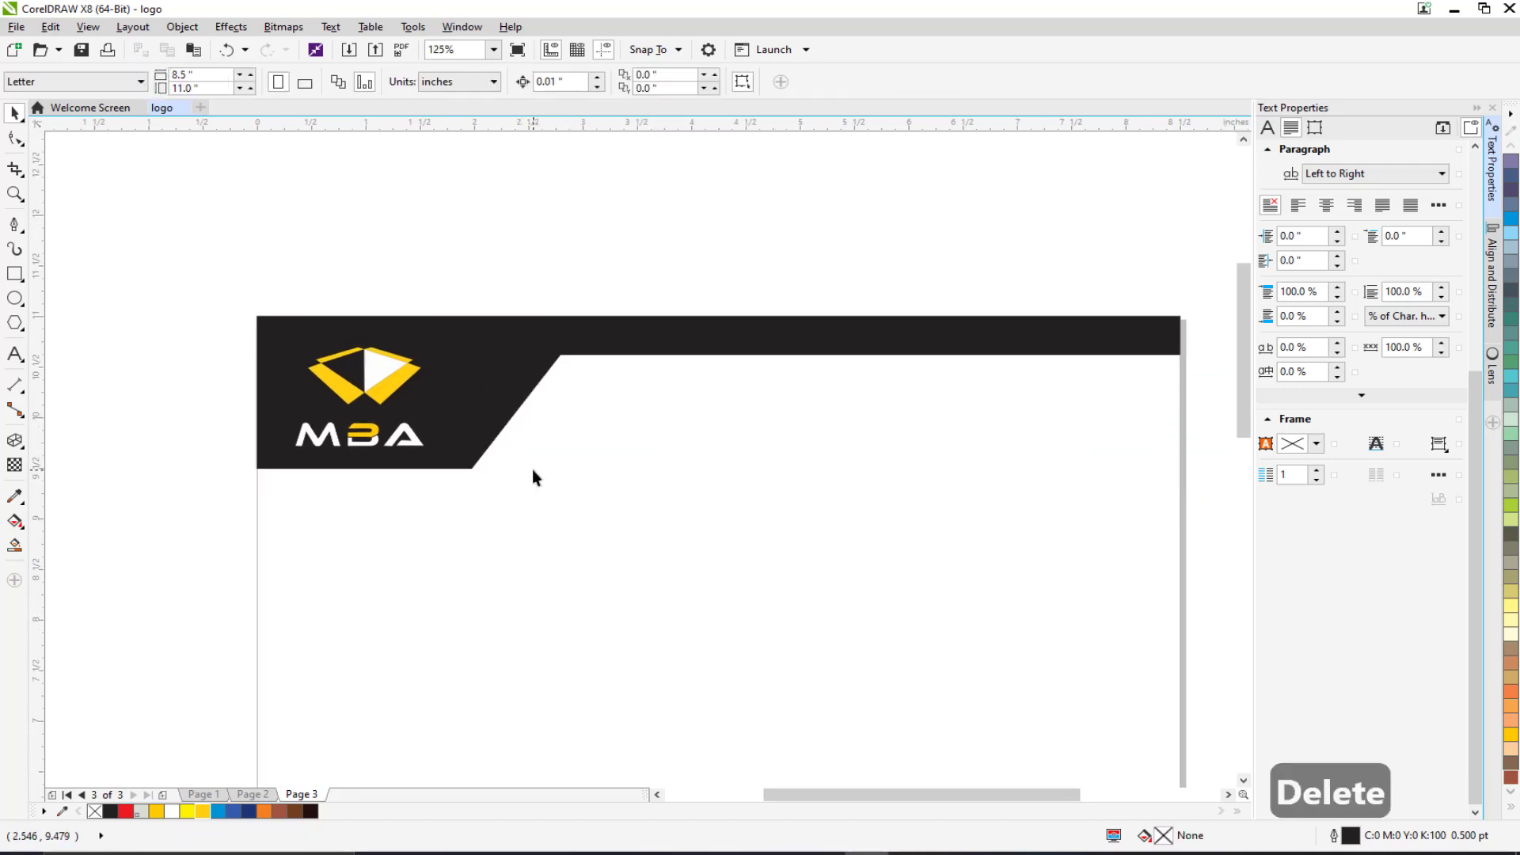
Add nodes around the lower corner of the header's slanted step to bevel it.
scroll(461, 384, "up", 2)
scroll(489, 502, "up", 2)
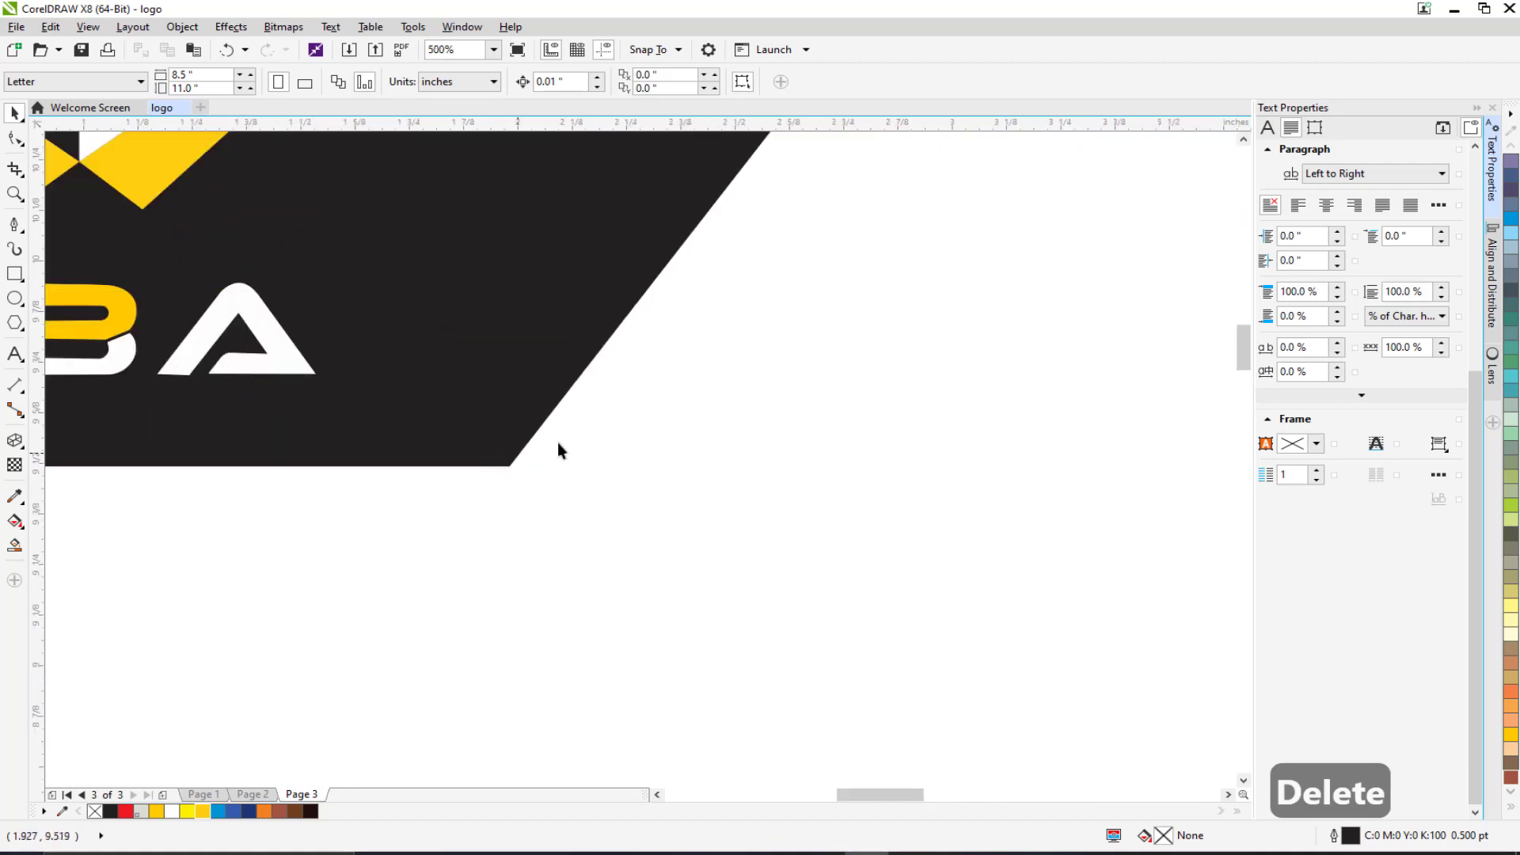
left_click(14, 137)
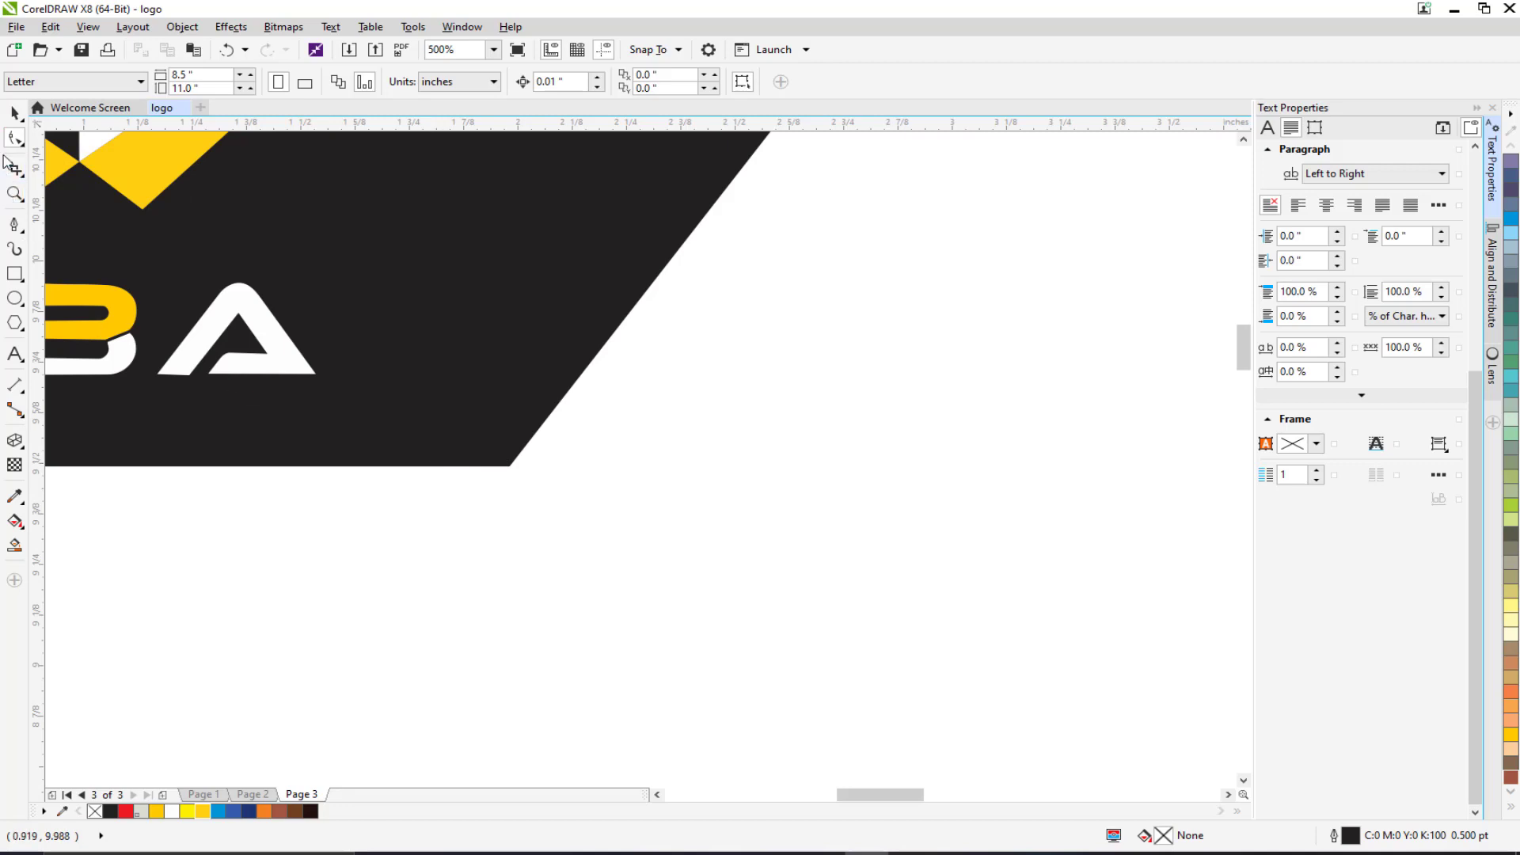
left_click(411, 460)
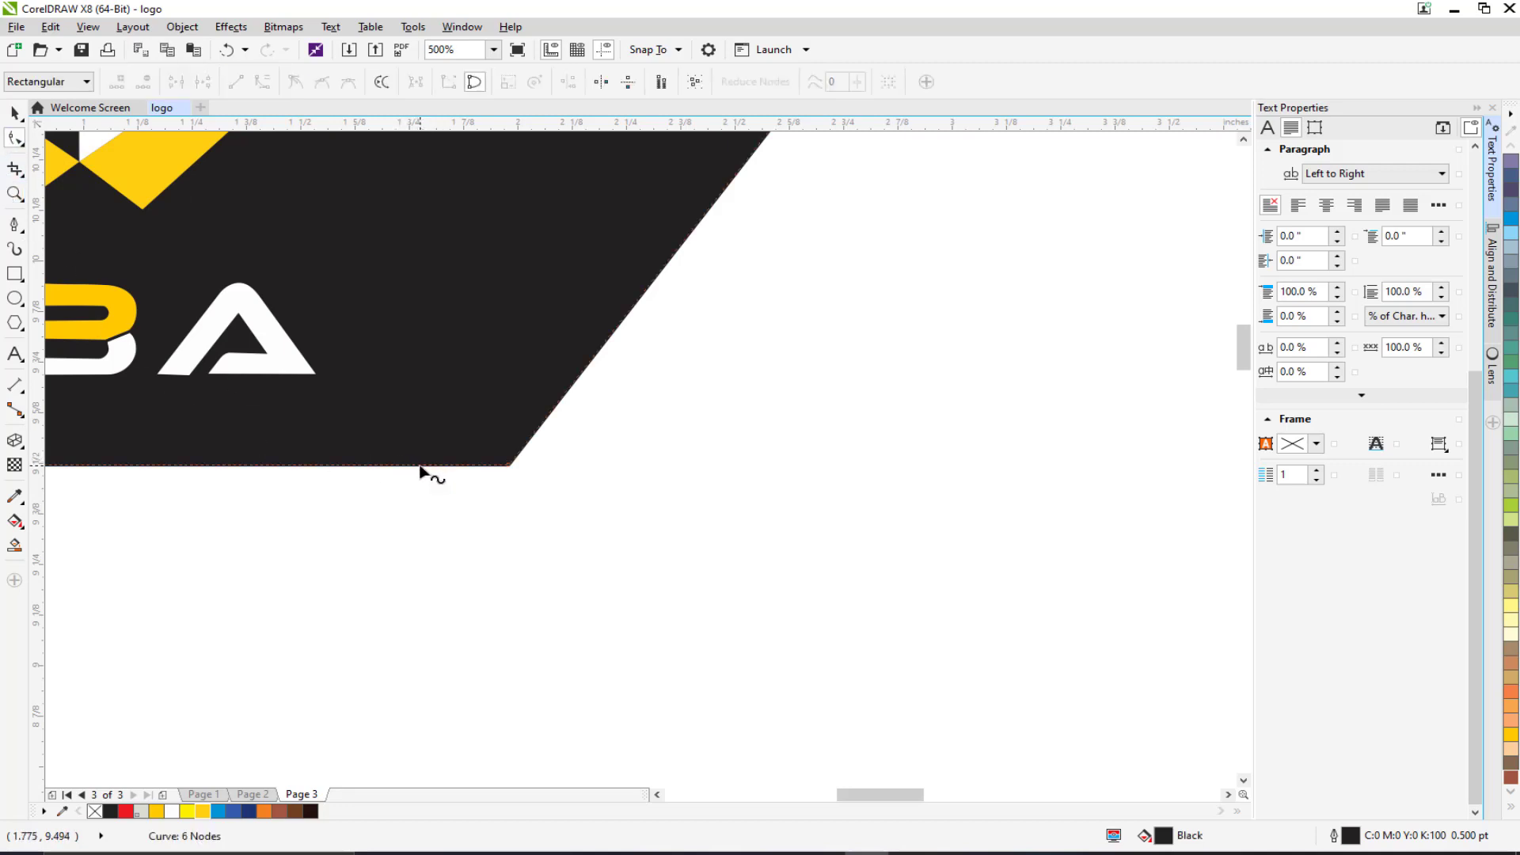
double_click(420, 466)
double_click(578, 378)
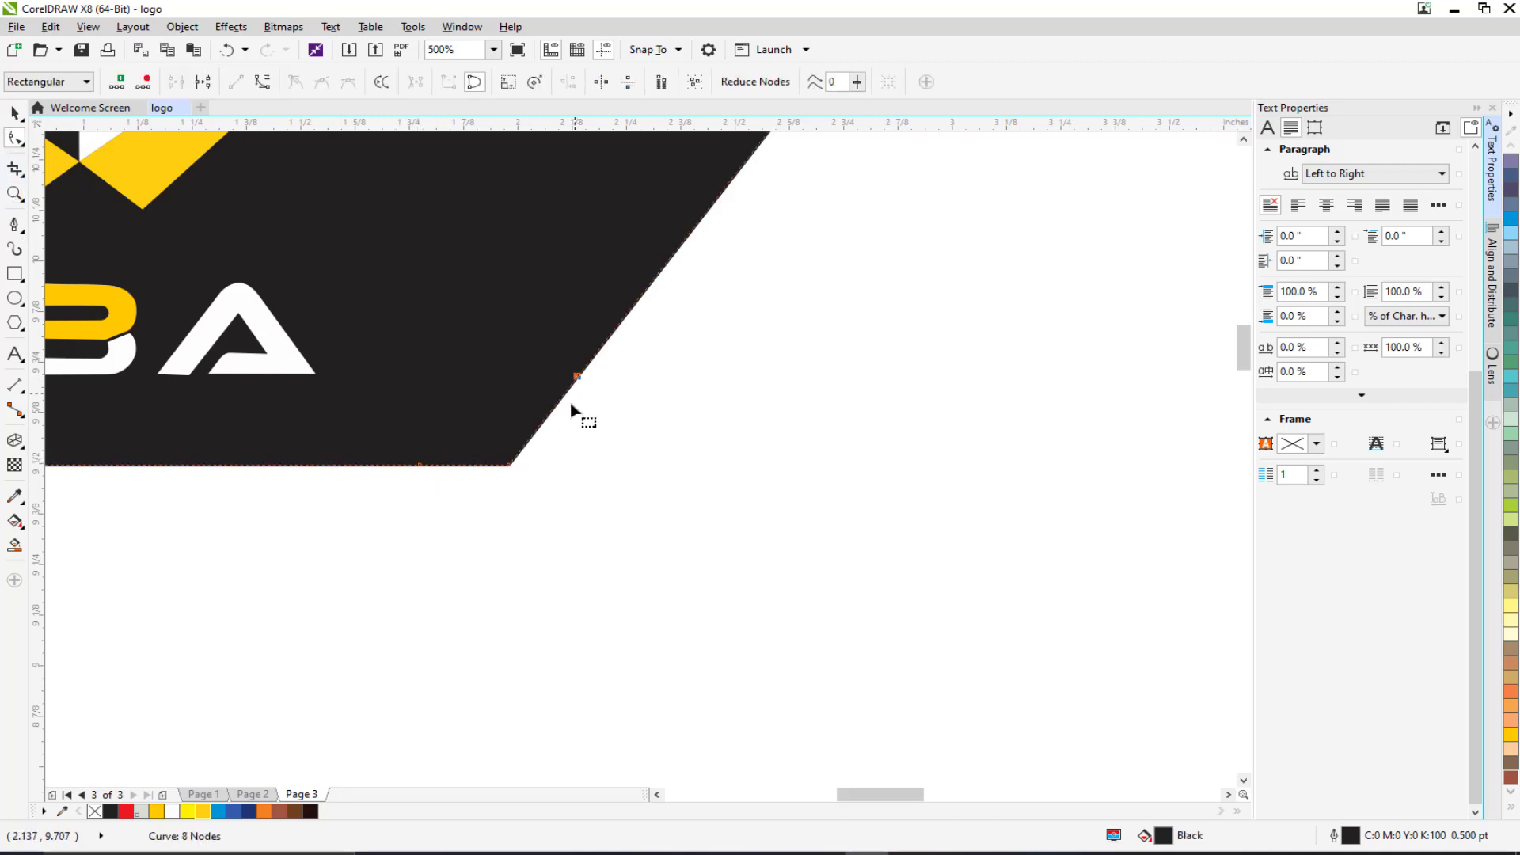
left_click_drag(509, 467, 503, 432)
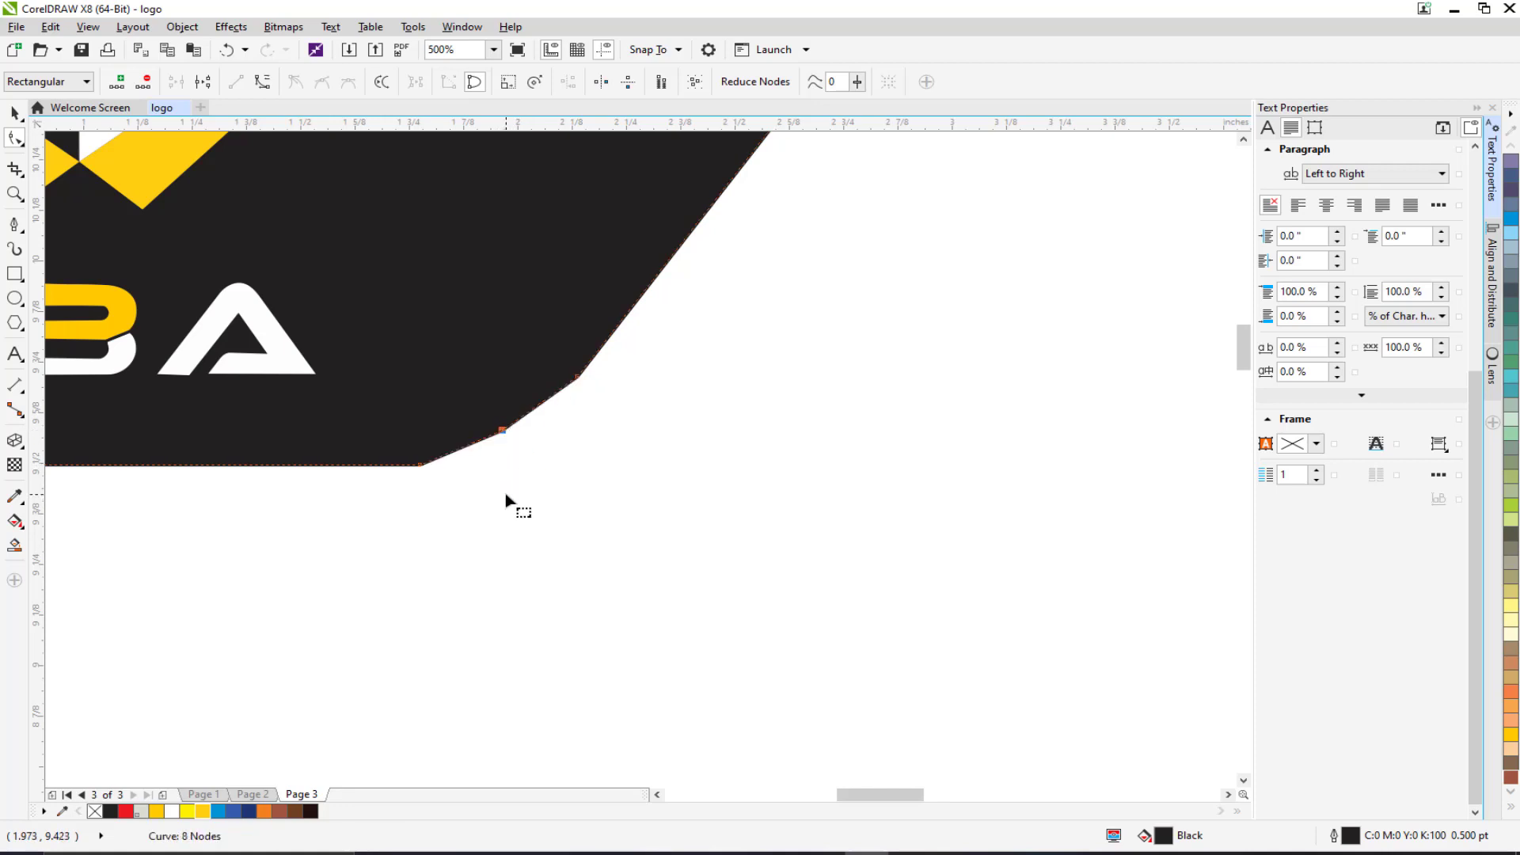
key("Delete")
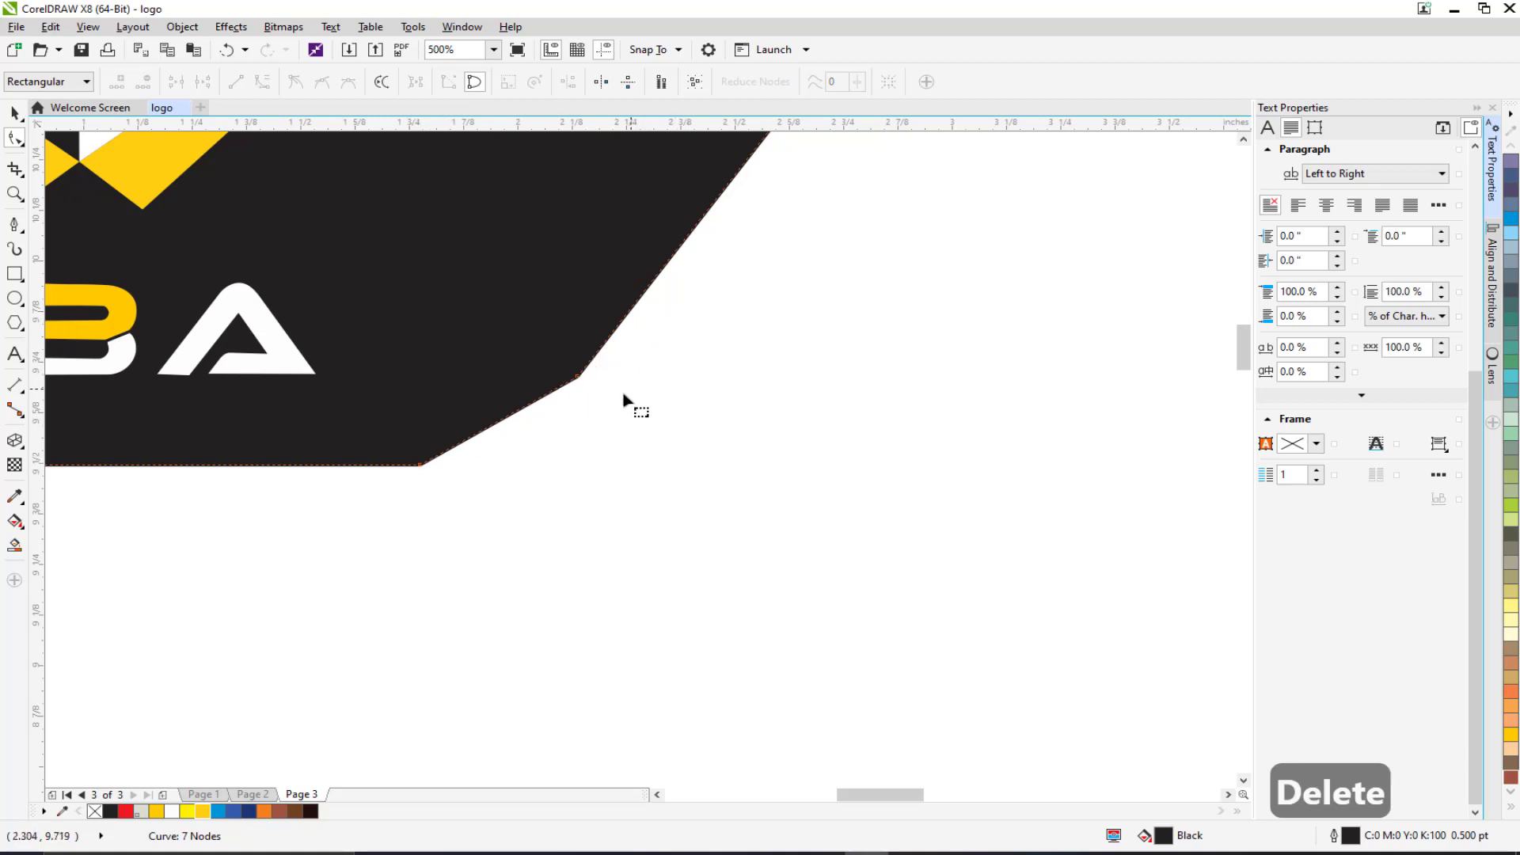
scroll(547, 476, "down", 1)
scroll(583, 316, "up", 2)
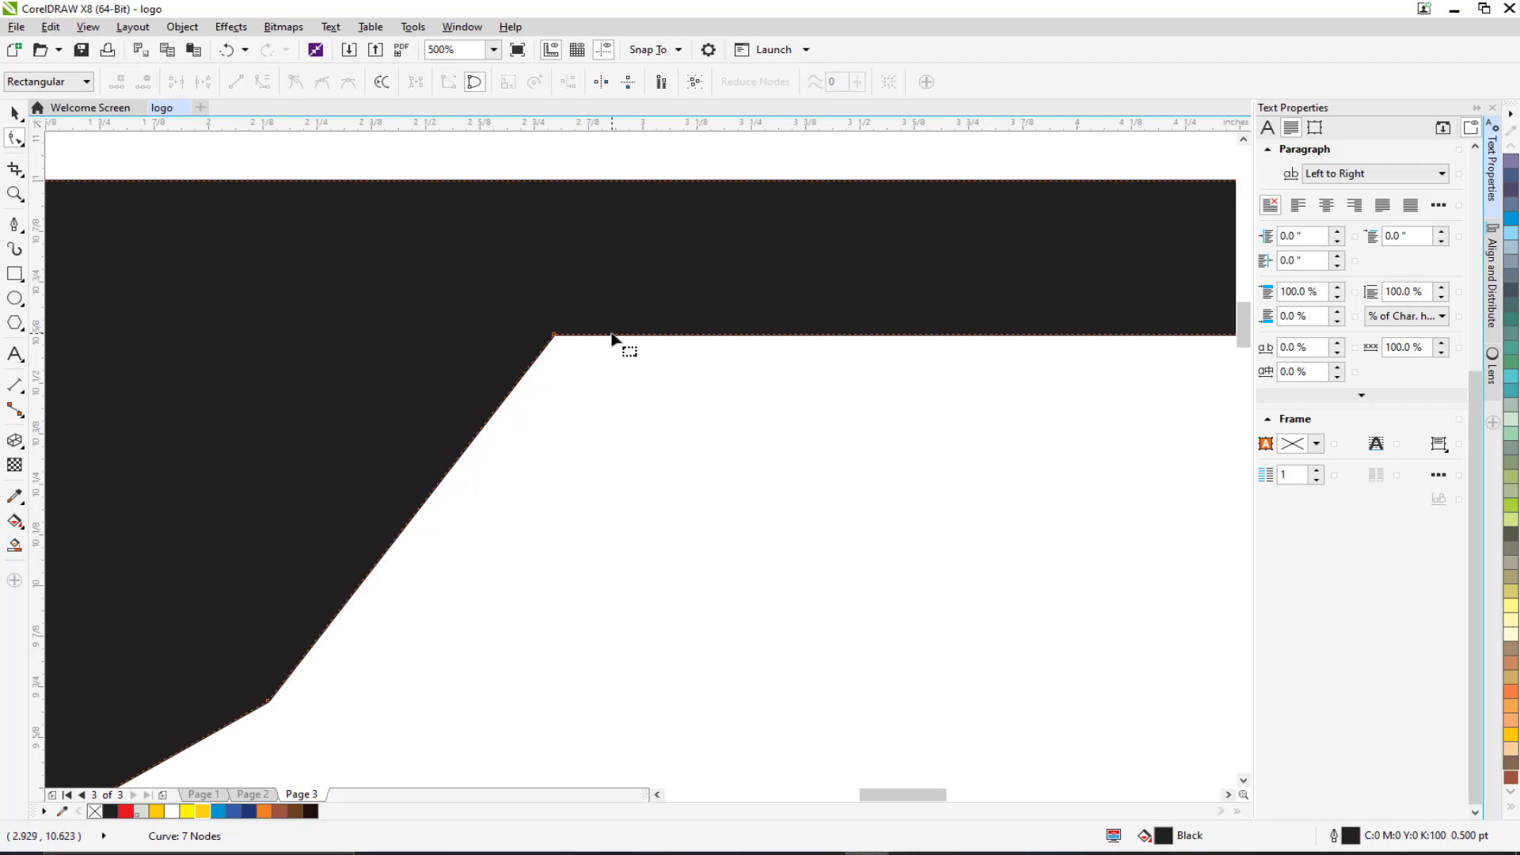
Add nodes near the upper corner and delete the corner node to bevel it.
double_click(613, 335)
double_click(523, 383)
left_click(555, 336)
key("Delete")
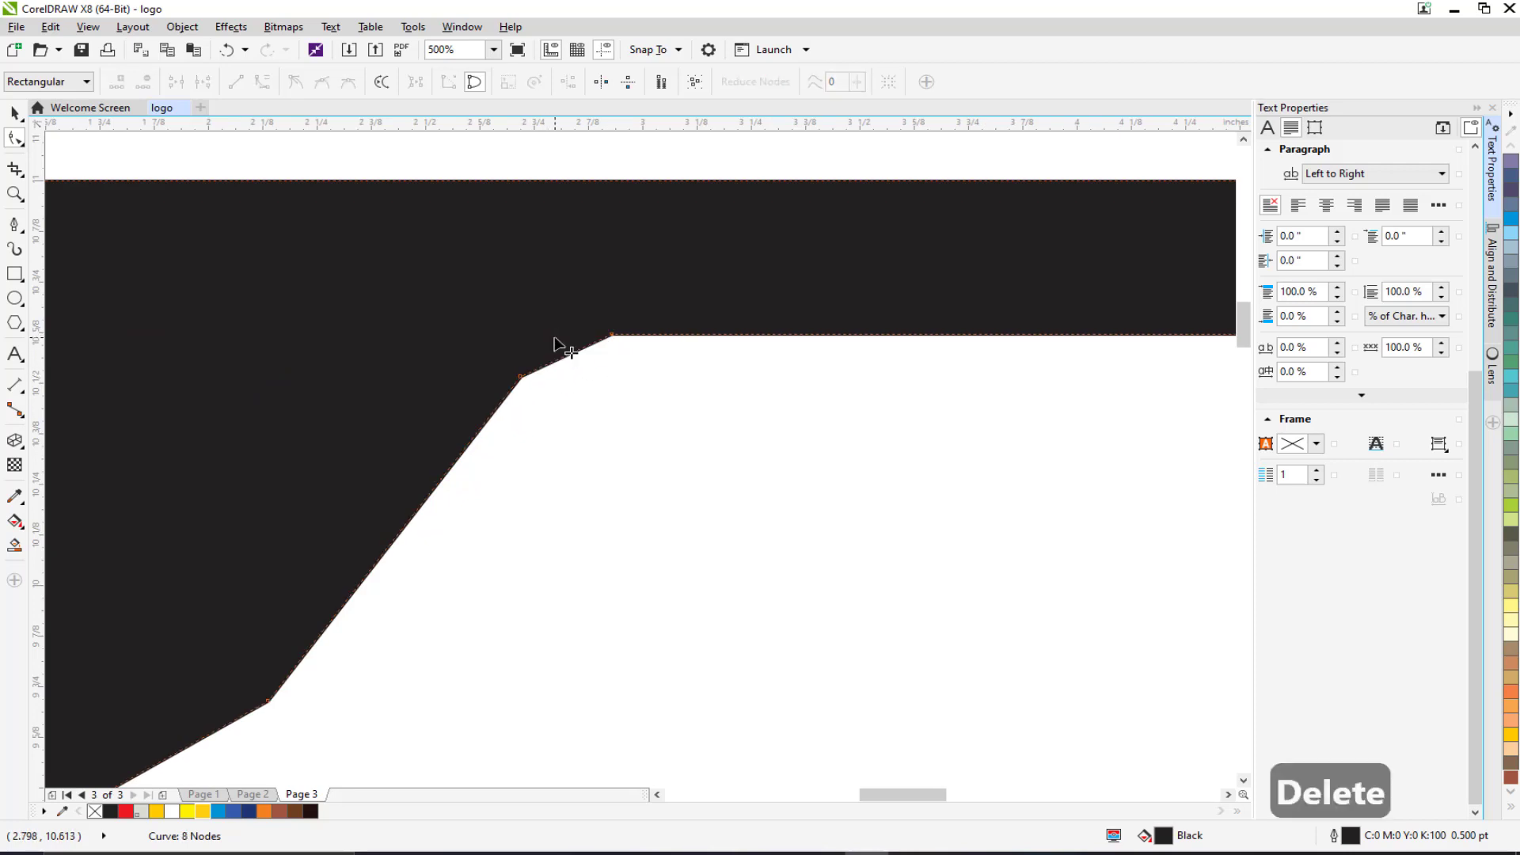
scroll(626, 391, "down", 1)
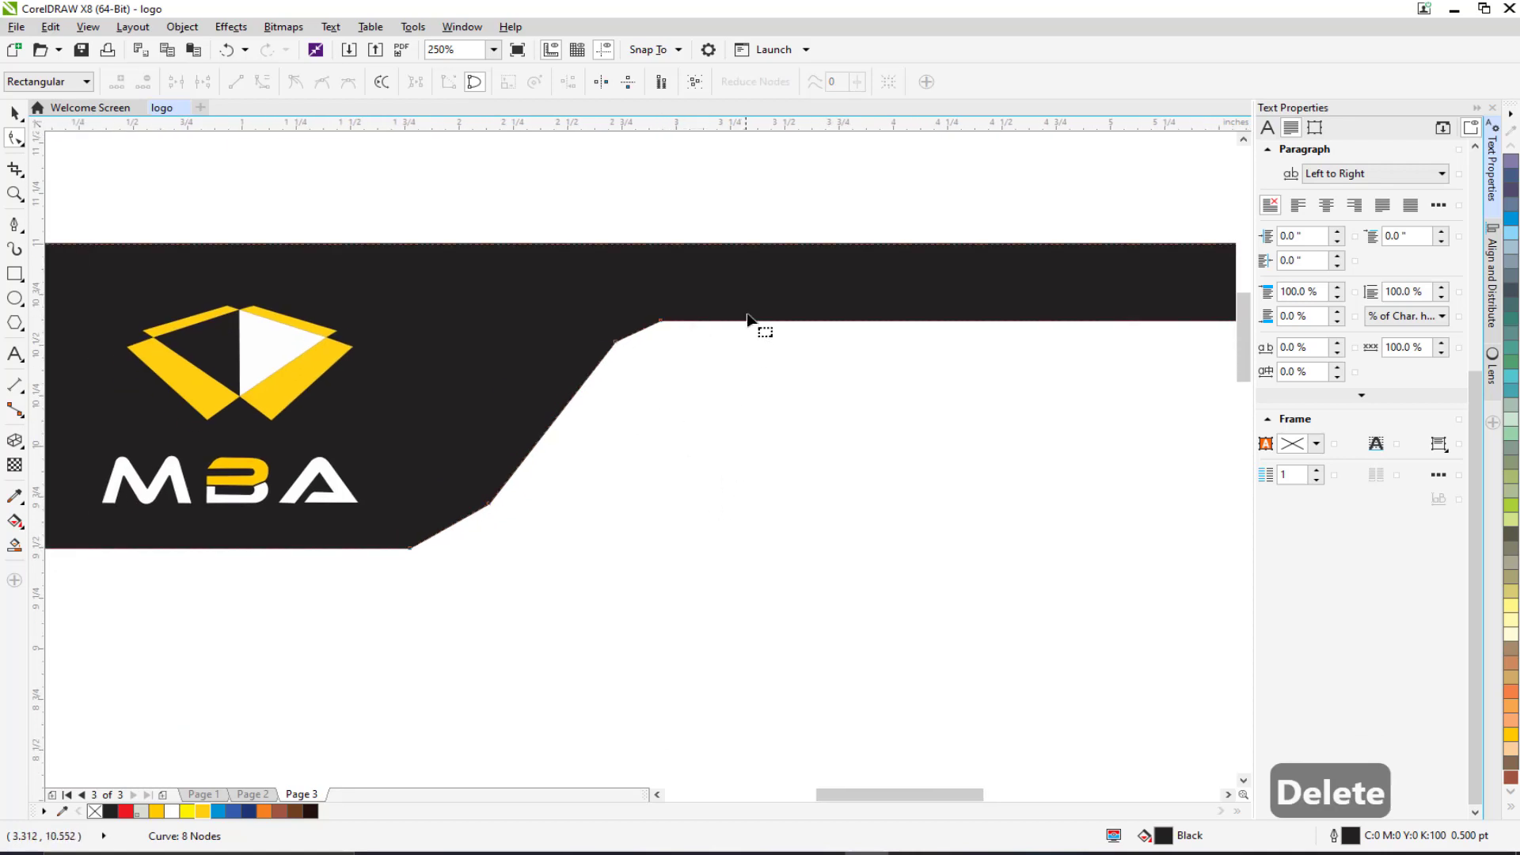
Convert both bevels to curves and bend them into smooth rounded corners.
left_click_drag(736, 277, 374, 605)
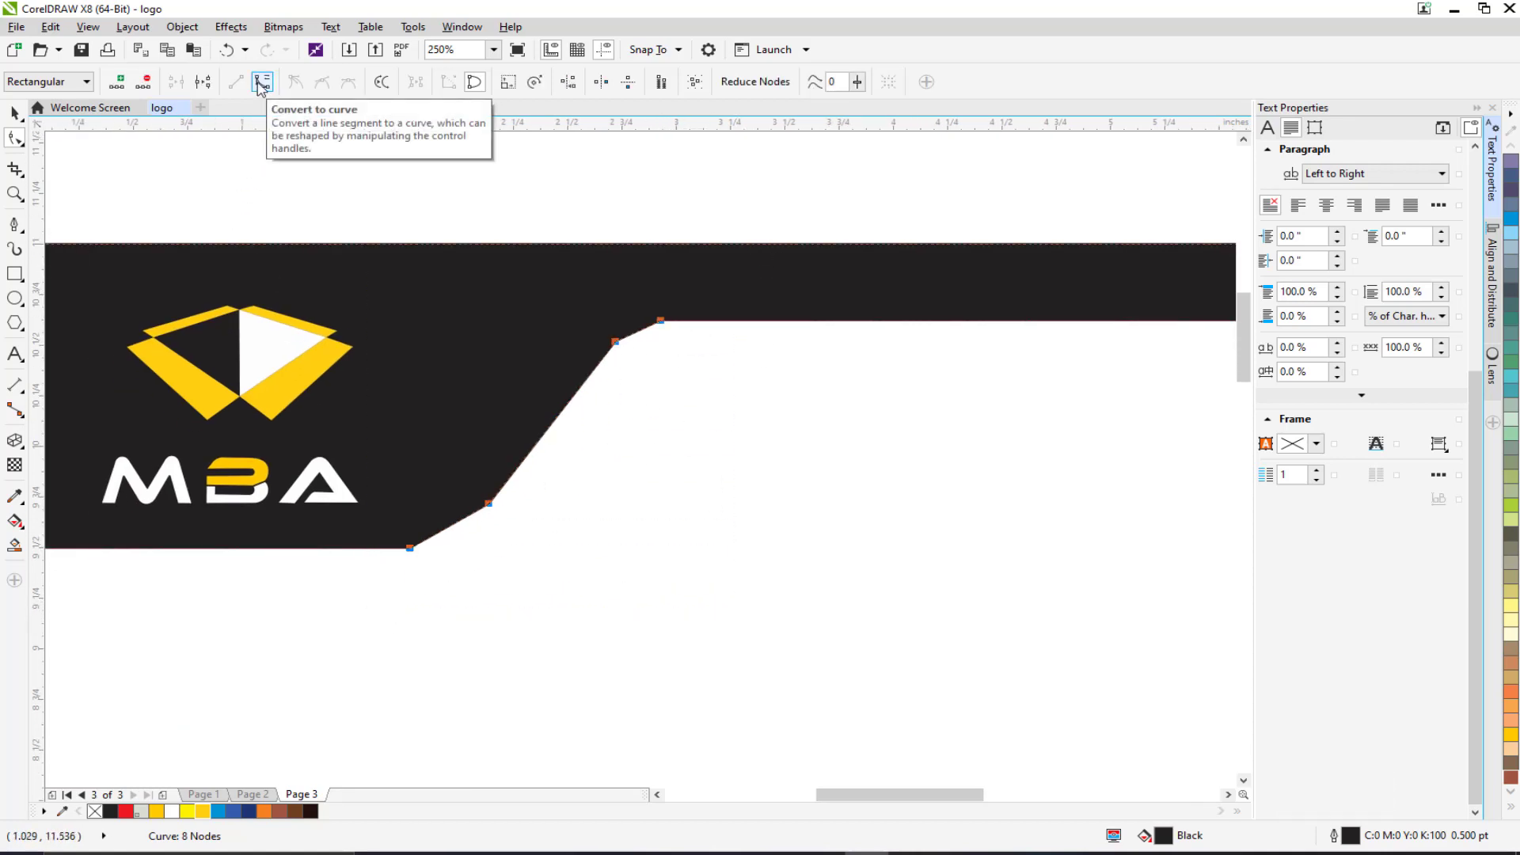
left_click(560, 567)
scroll(499, 538, "up", 1)
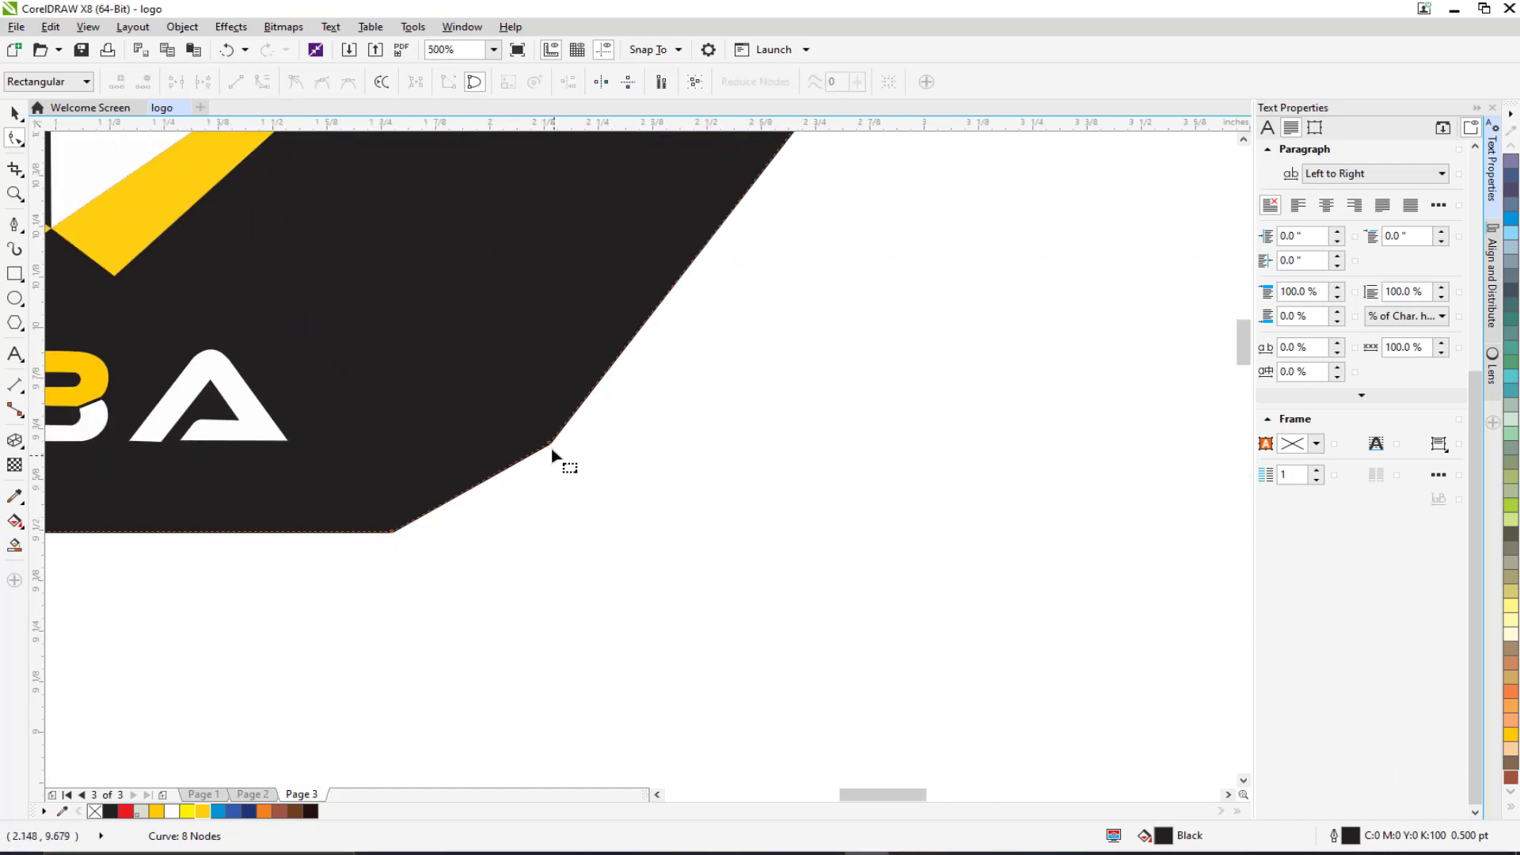
left_click(552, 448)
left_click_drag(497, 473, 445, 535)
left_click_drag(774, 229, 553, 554)
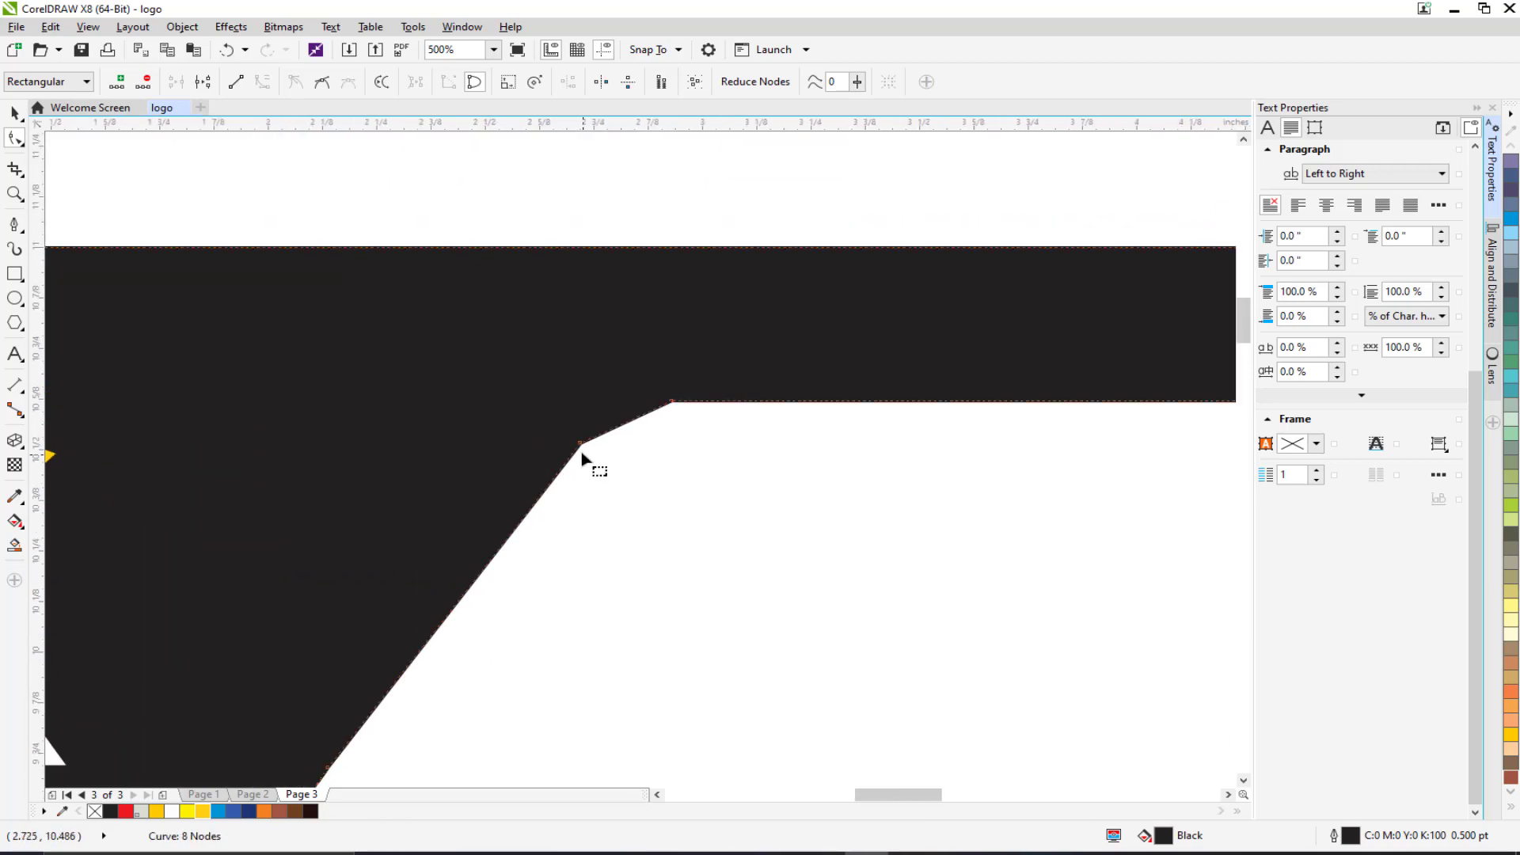
left_click(585, 442)
mouse_move(611, 431)
left_mouse_down()
mouse_move(610, 413)
mouse_move(638, 418)
mouse_move(636, 398)
mouse_move(612, 408)
left_mouse_up()
scroll(624, 420, "down", 1)
scroll(618, 422, "up", 1)
scroll(575, 464, "down", 4)
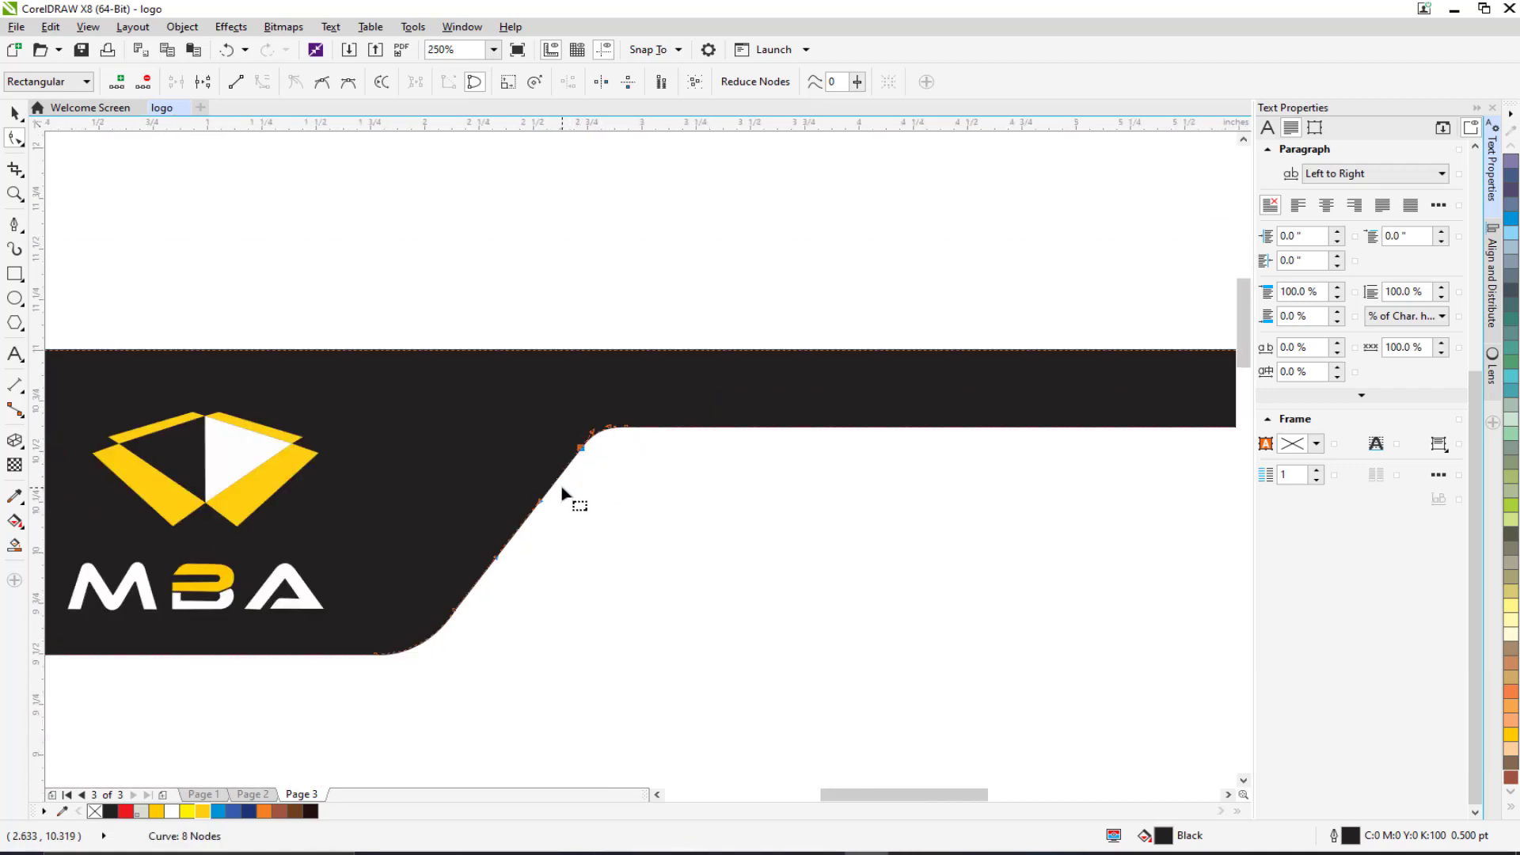
left_click(14, 113)
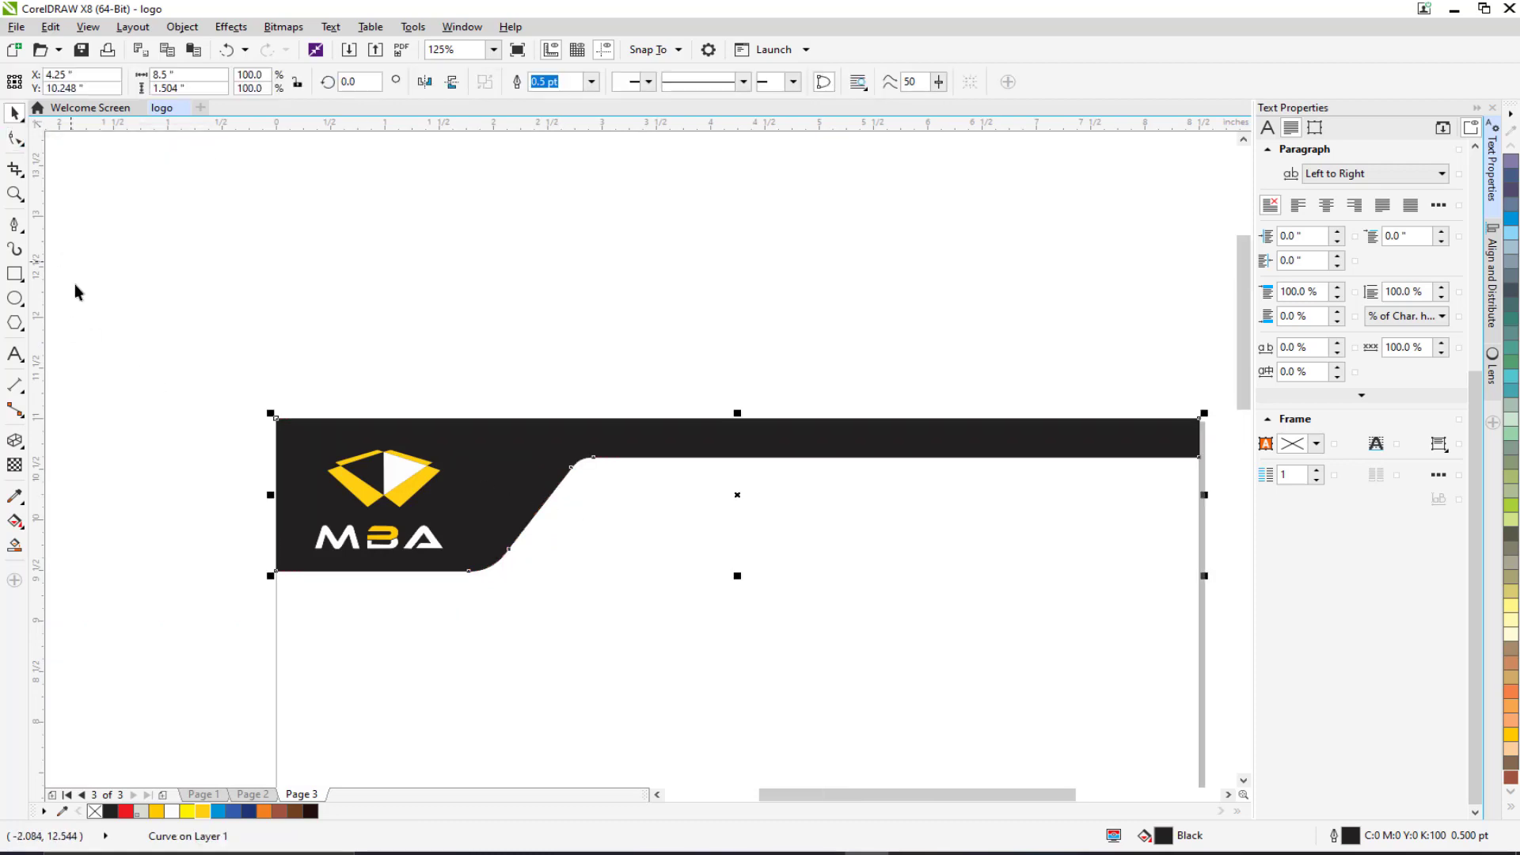
Shrink the MBA logo slightly and raise it higher within the black header.
left_click(252, 419)
scroll(252, 417, "up", 2)
left_click_drag(239, 461, 736, 711)
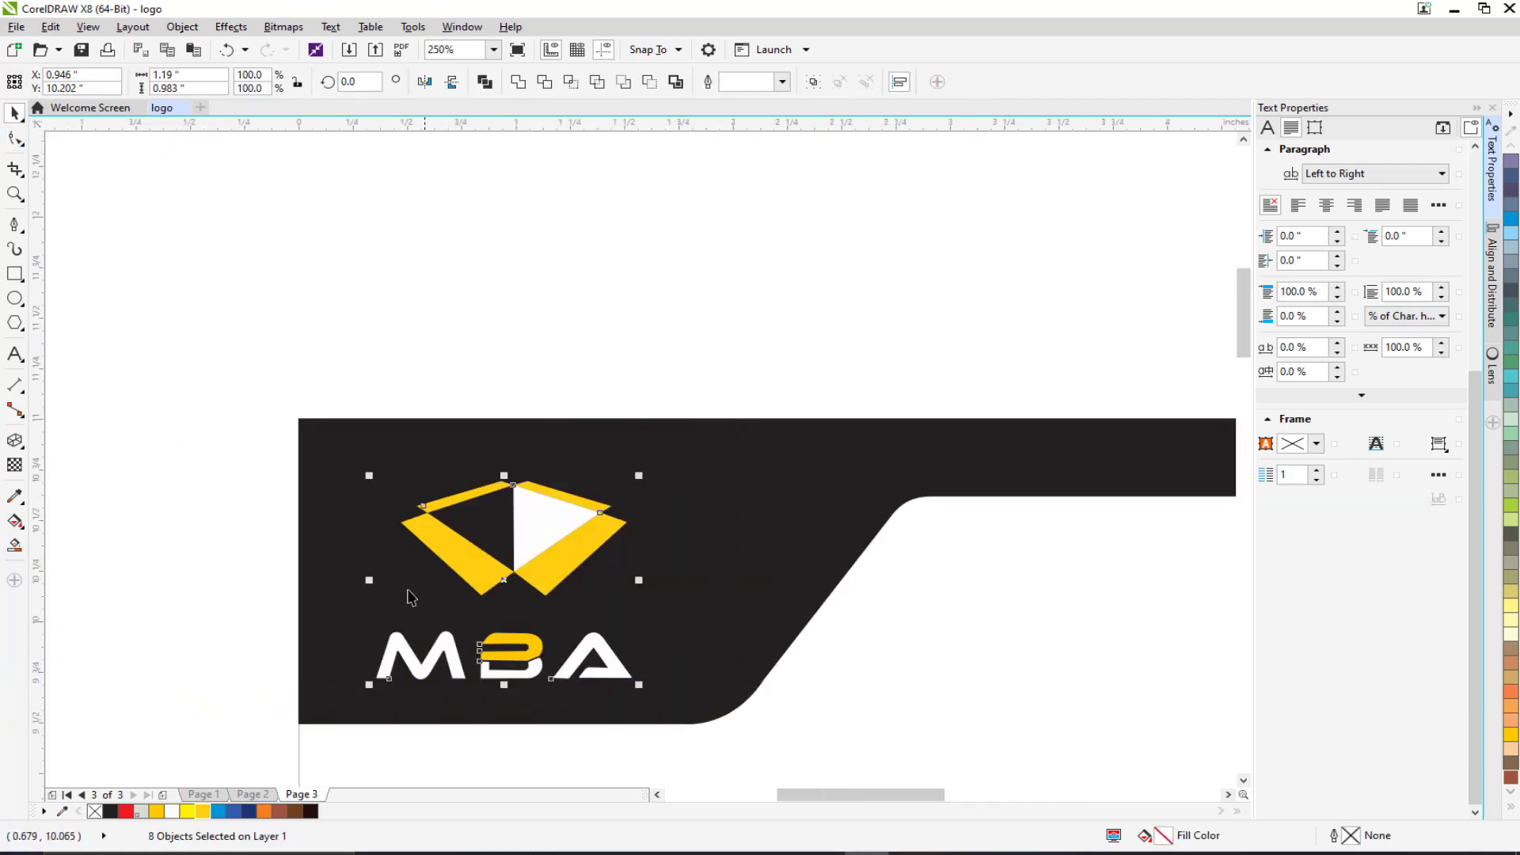
left_click_drag(369, 477, 402, 501)
left_click_drag(479, 570, 473, 518)
key("Escape")
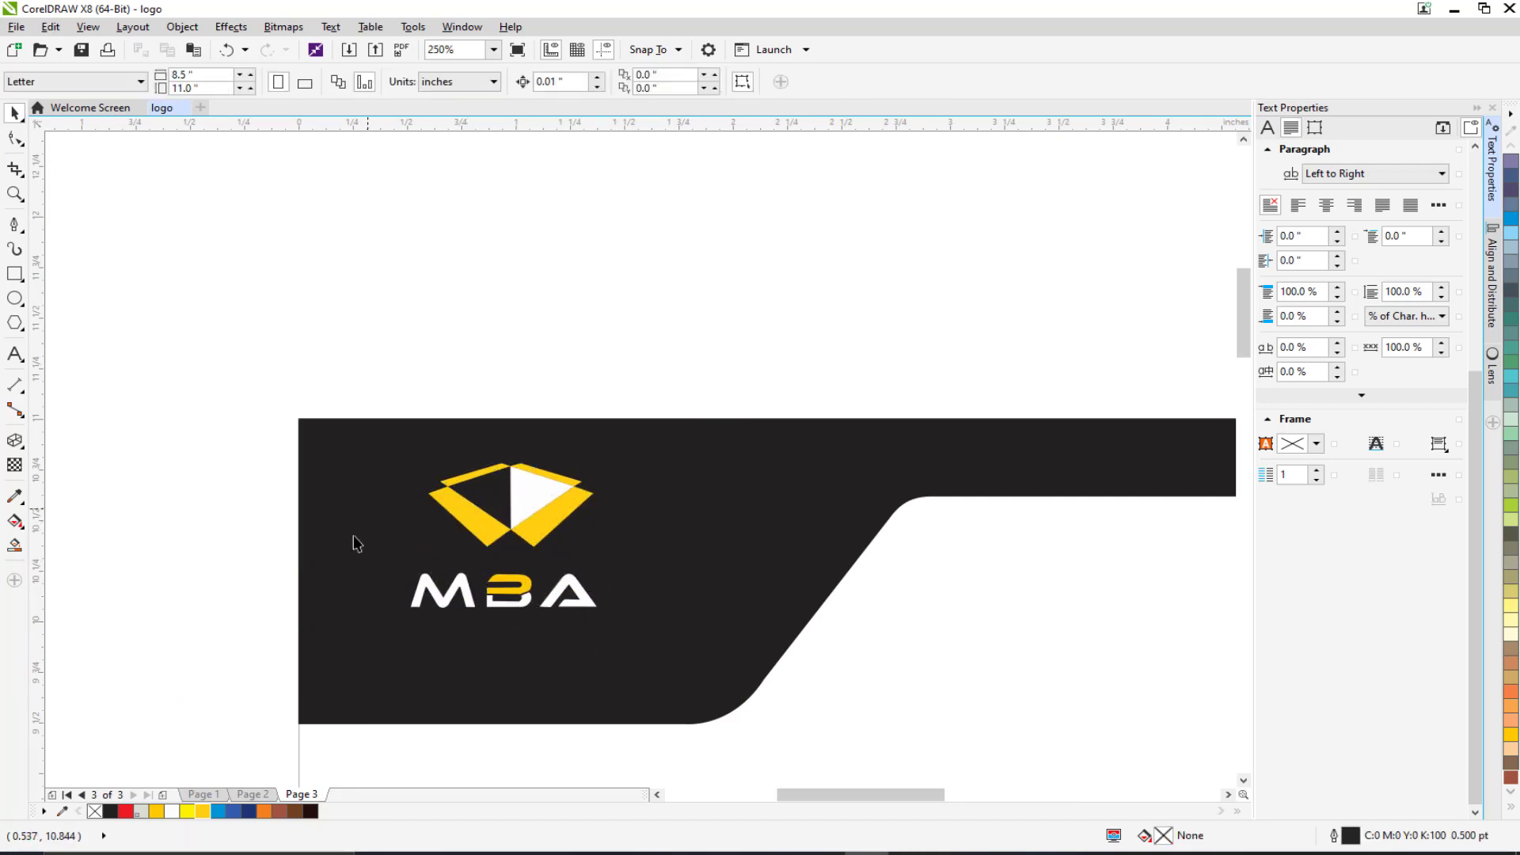
left_click_drag(353, 535, 407, 434)
Add white text 'MADBOXX ABADEMY' at about 8 pt just under the MBA logo.
left_click(14, 354)
left_click(415, 588)
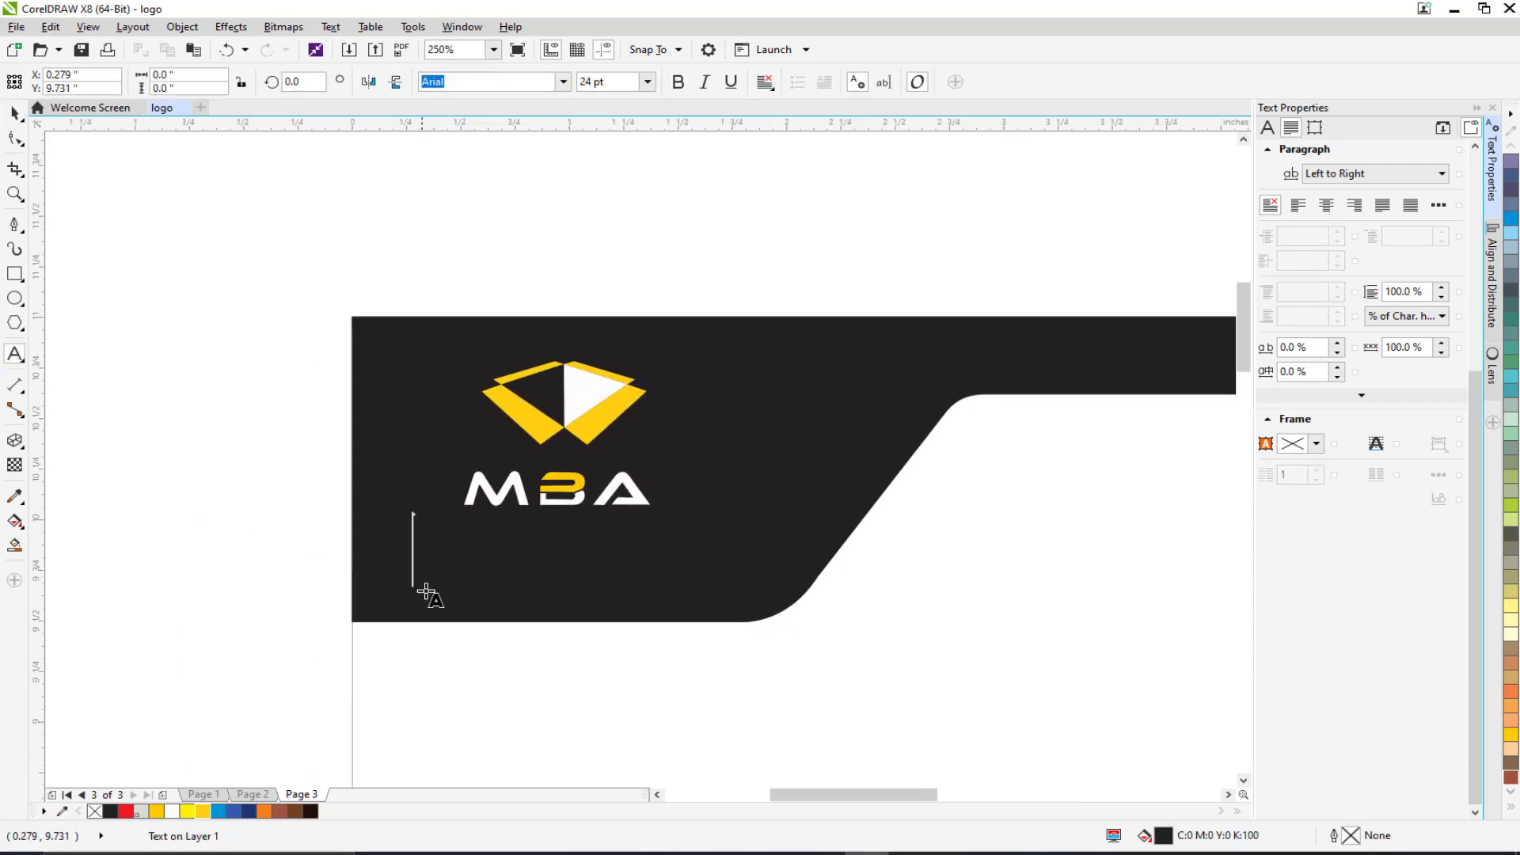
type("MADBOXX ")
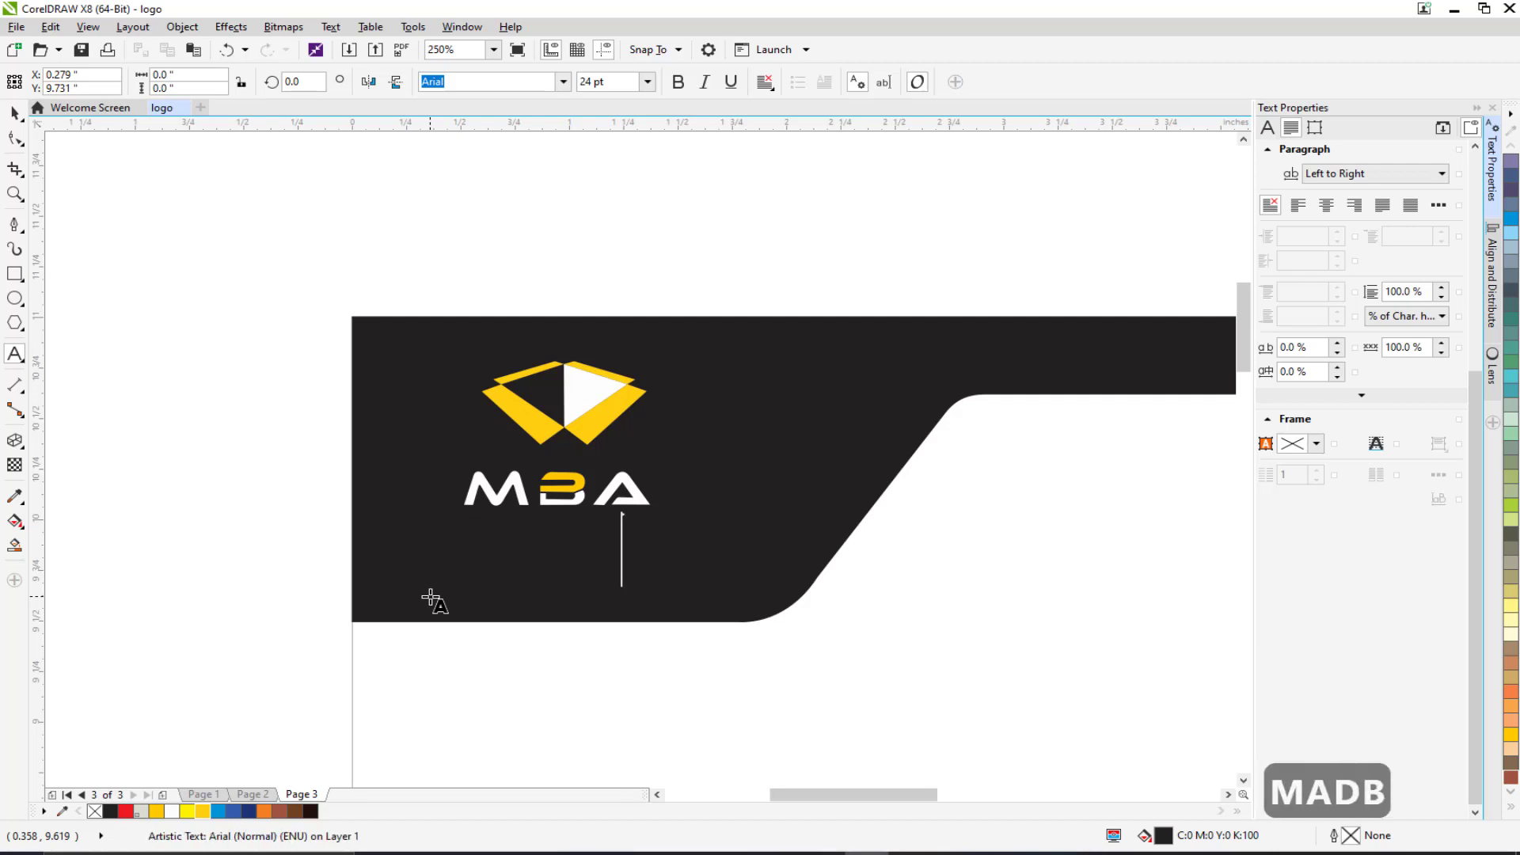
type("ABADEMY")
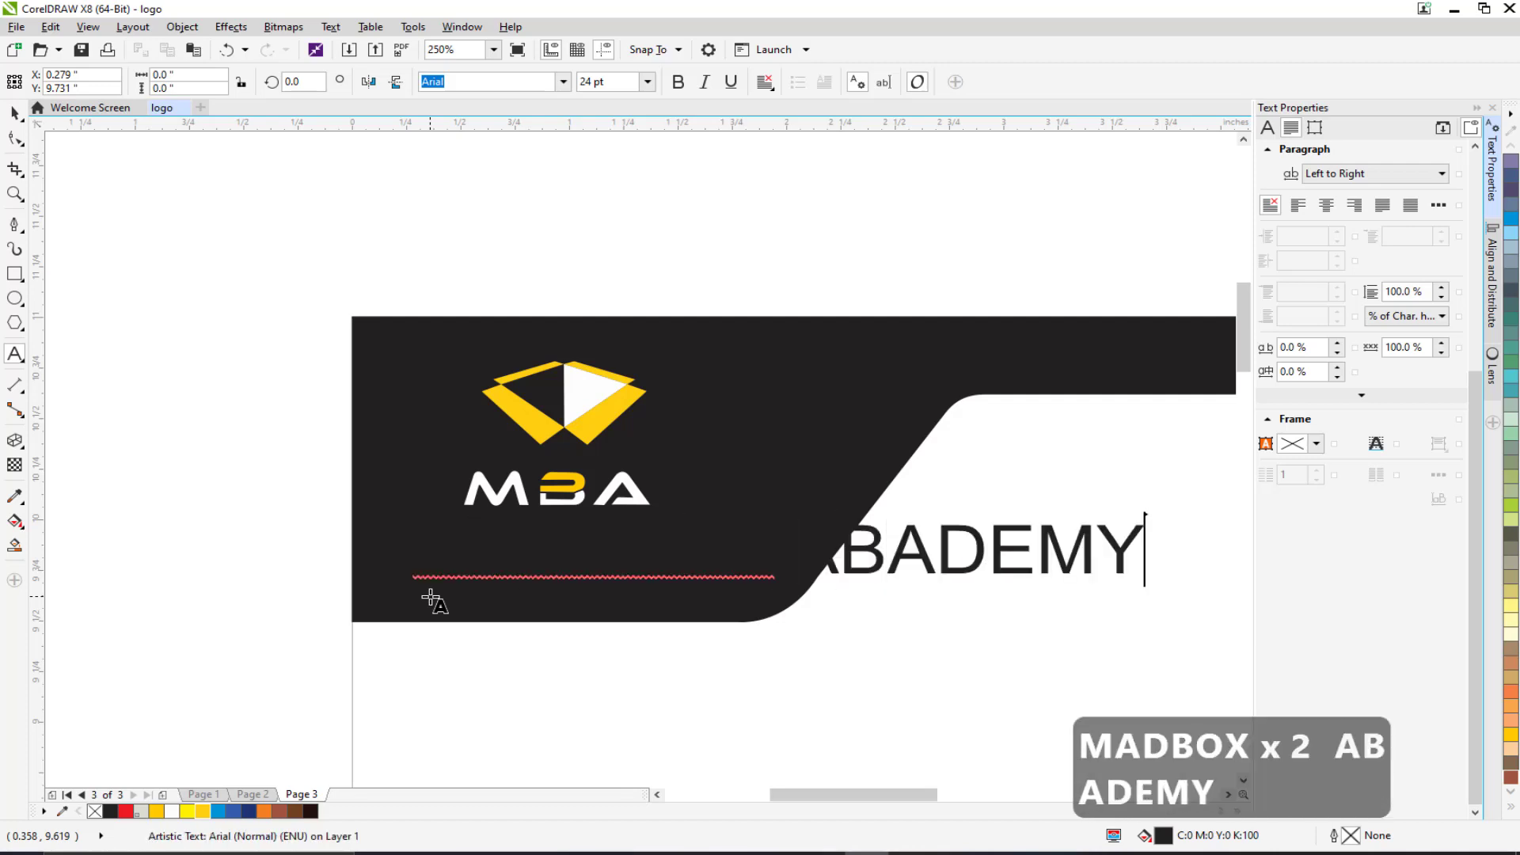
key("ctrl+a")
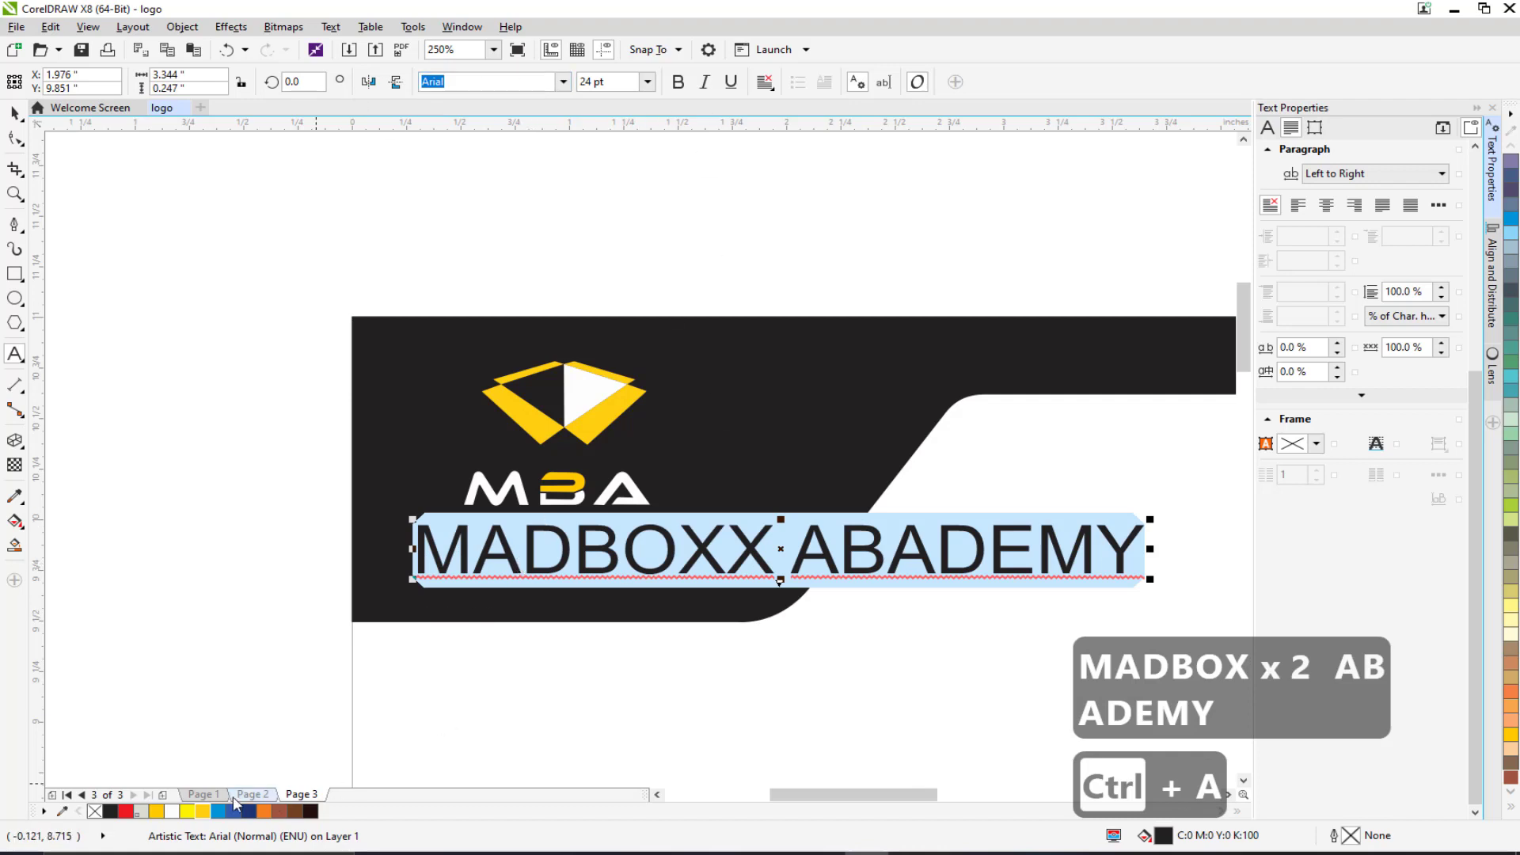
left_click(171, 811)
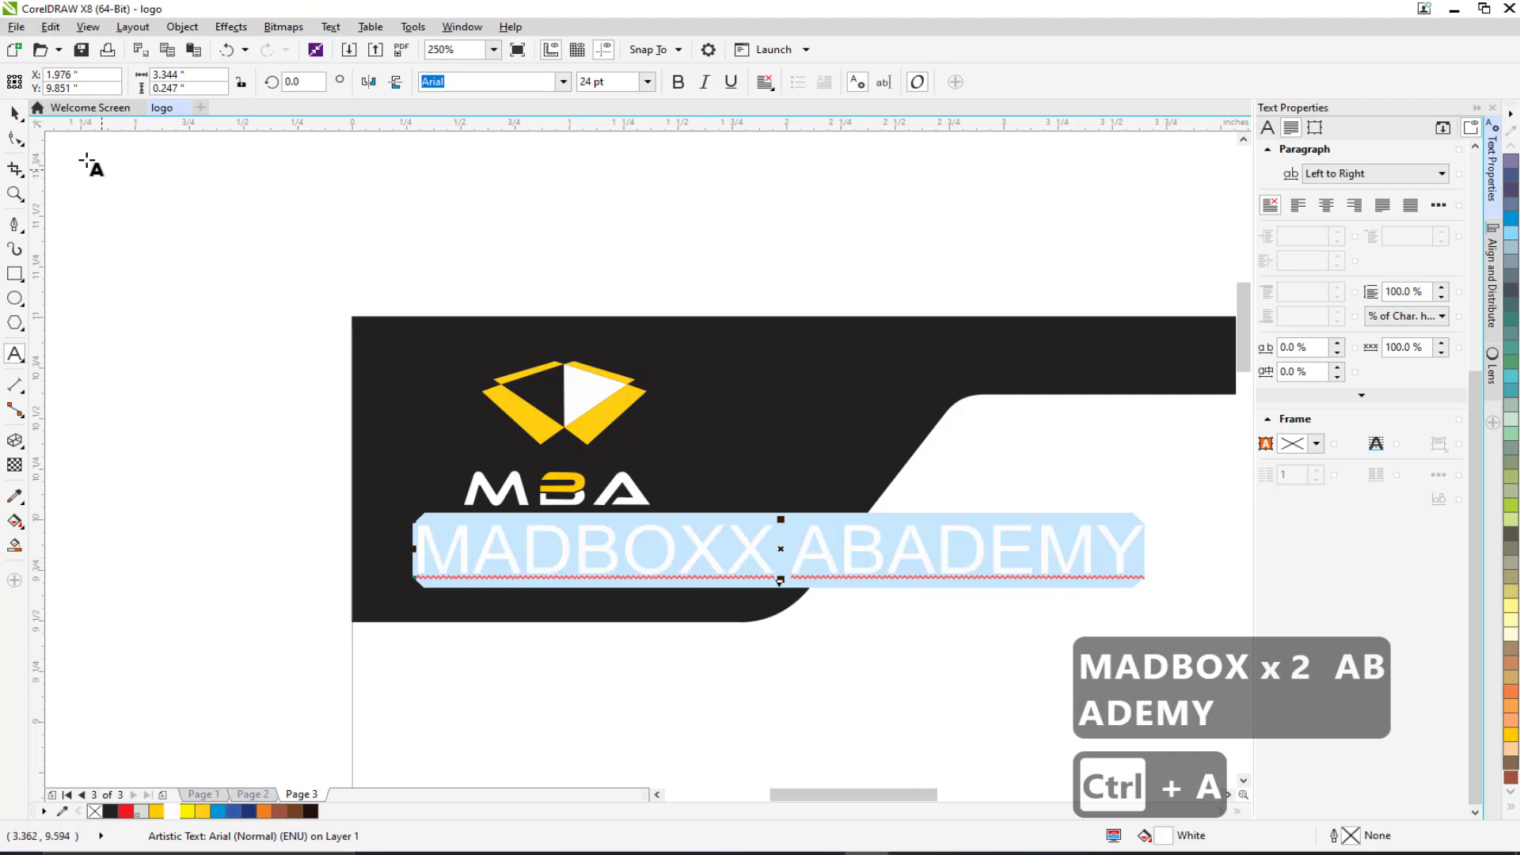
left_click(14, 113)
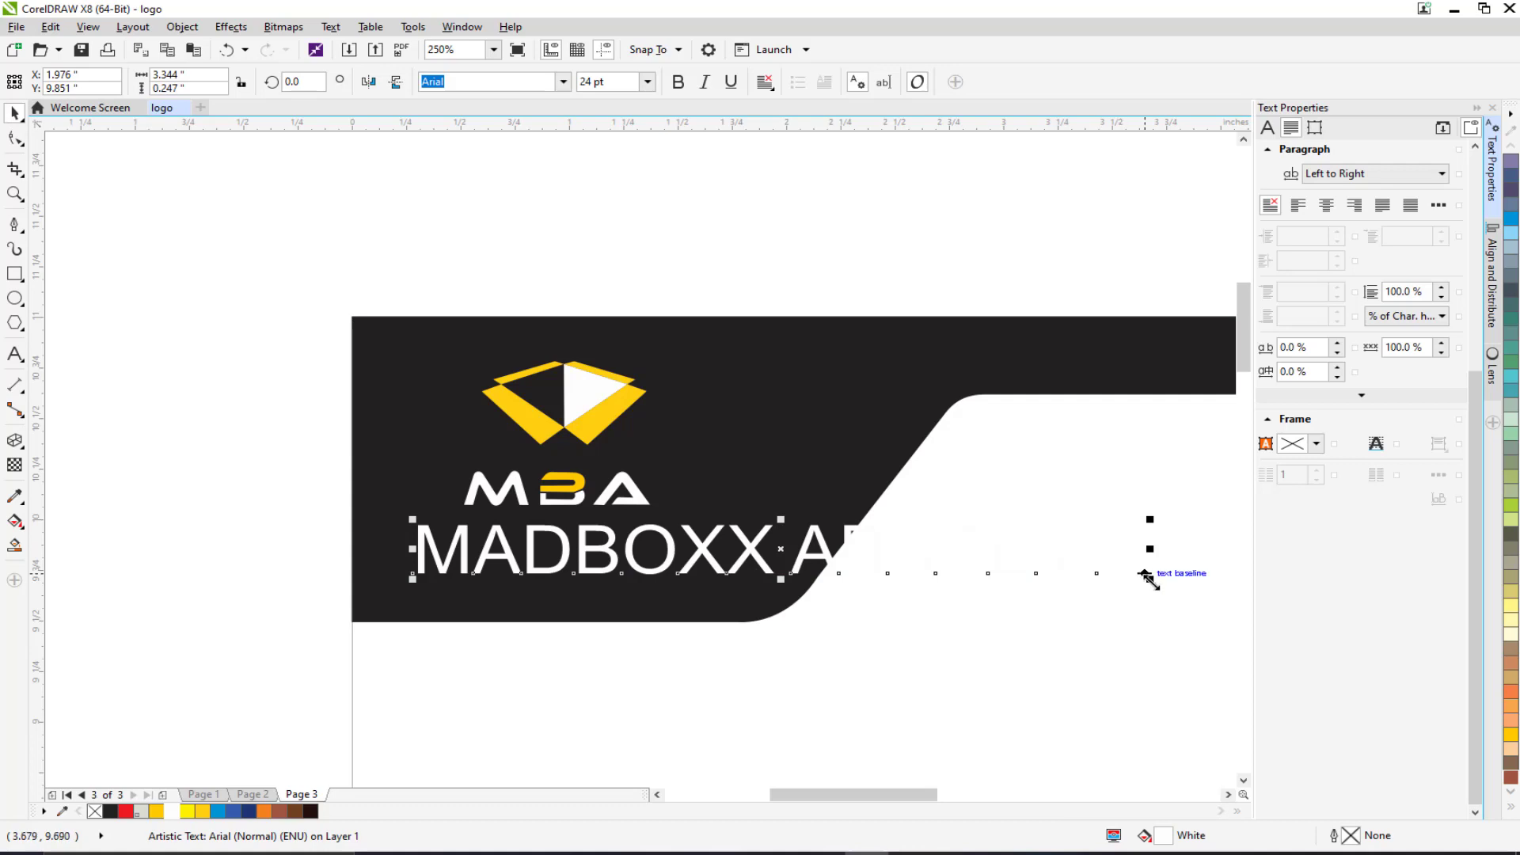
left_click_drag(1148, 576, 668, 575)
left_click_drag(524, 543, 541, 561)
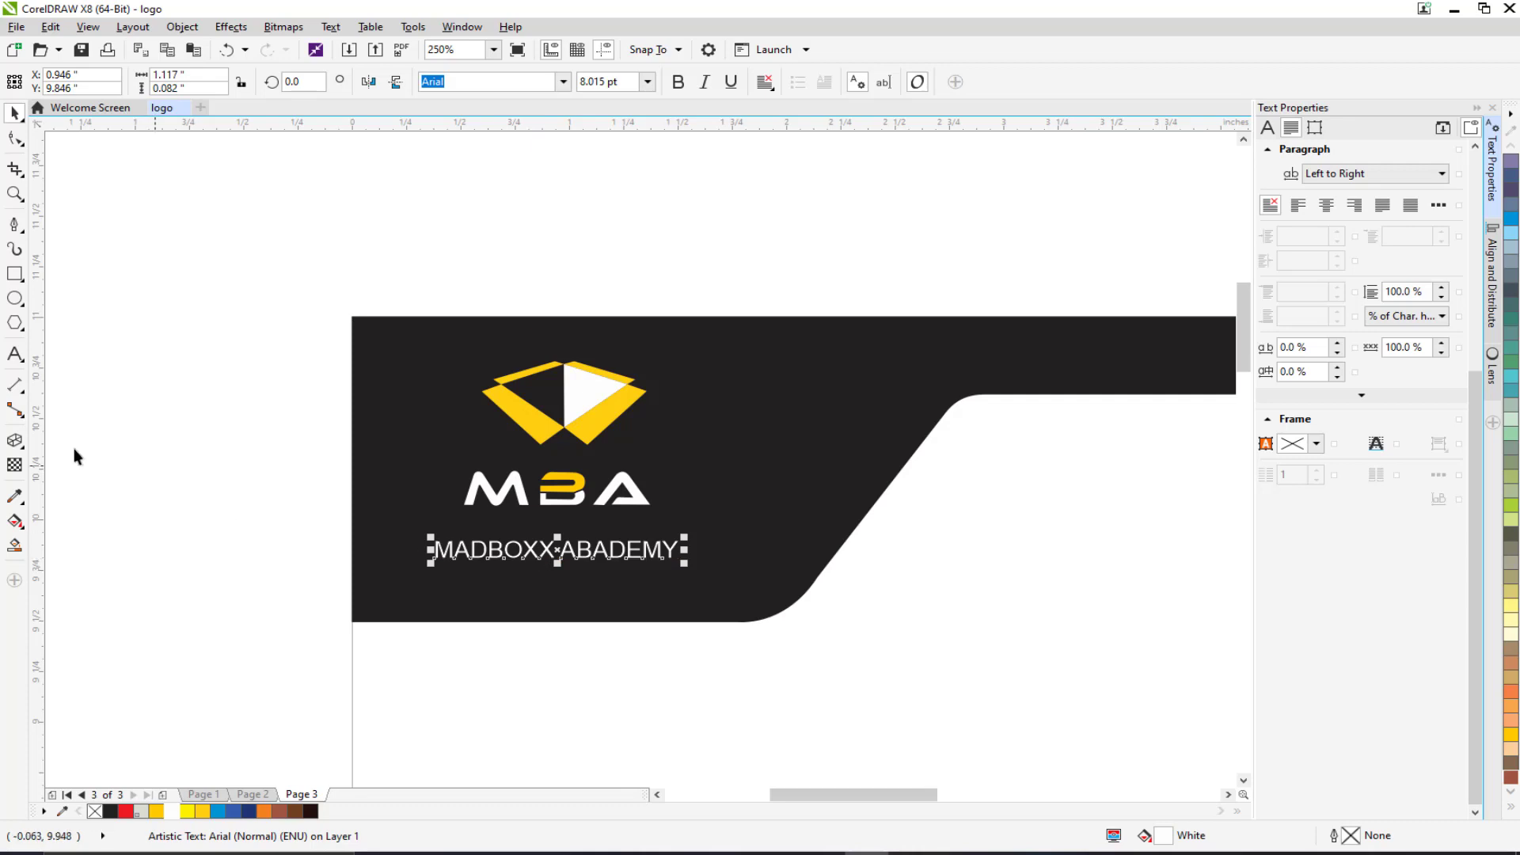
Correct the typo to 'MADBOXX ACADEMY' and select the caption.
left_click(14, 354)
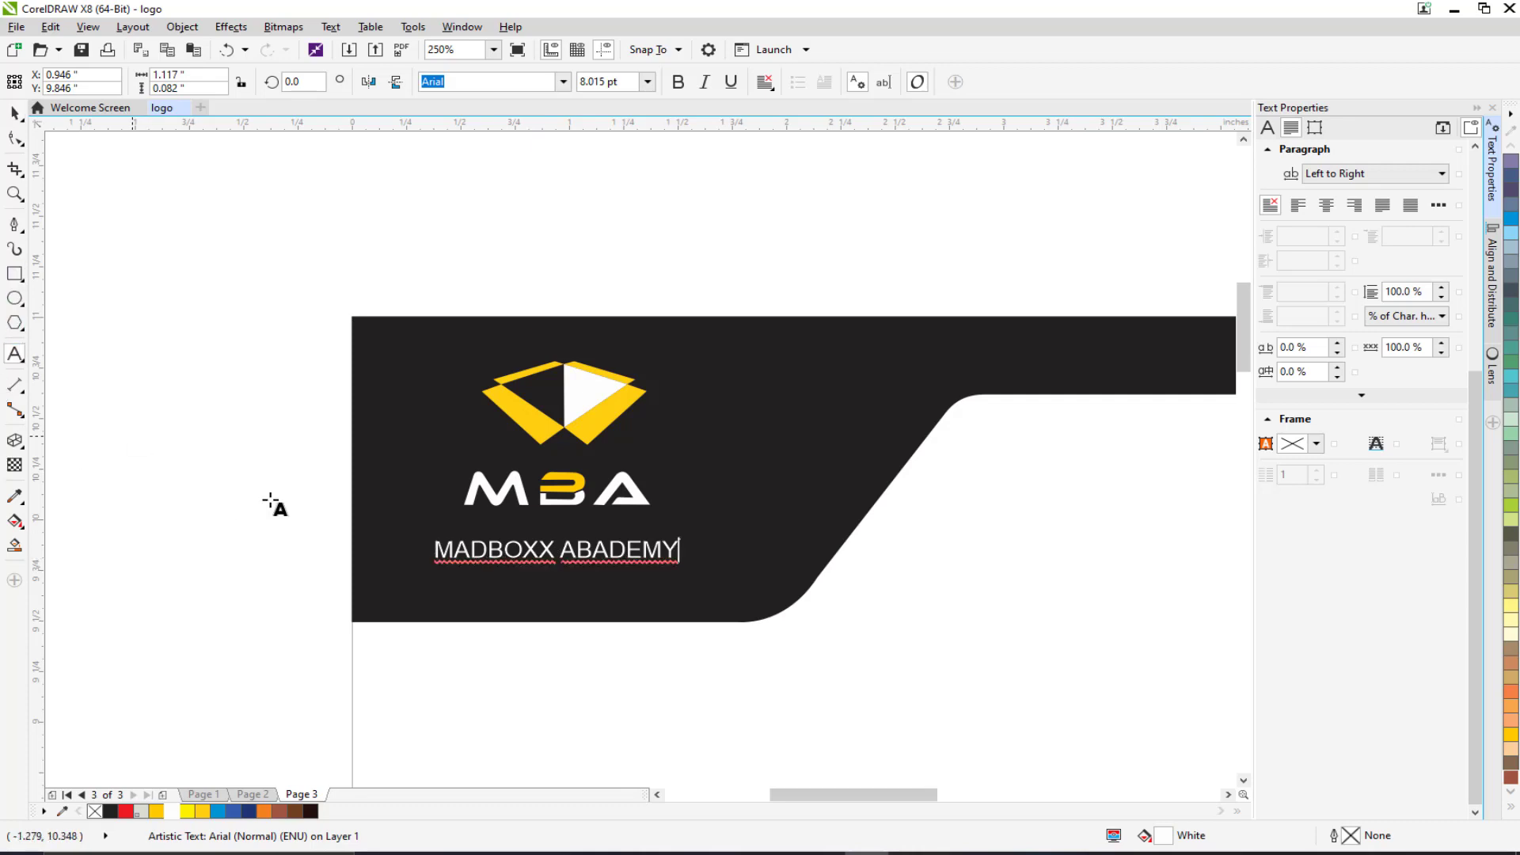
left_click_drag(577, 549, 592, 549)
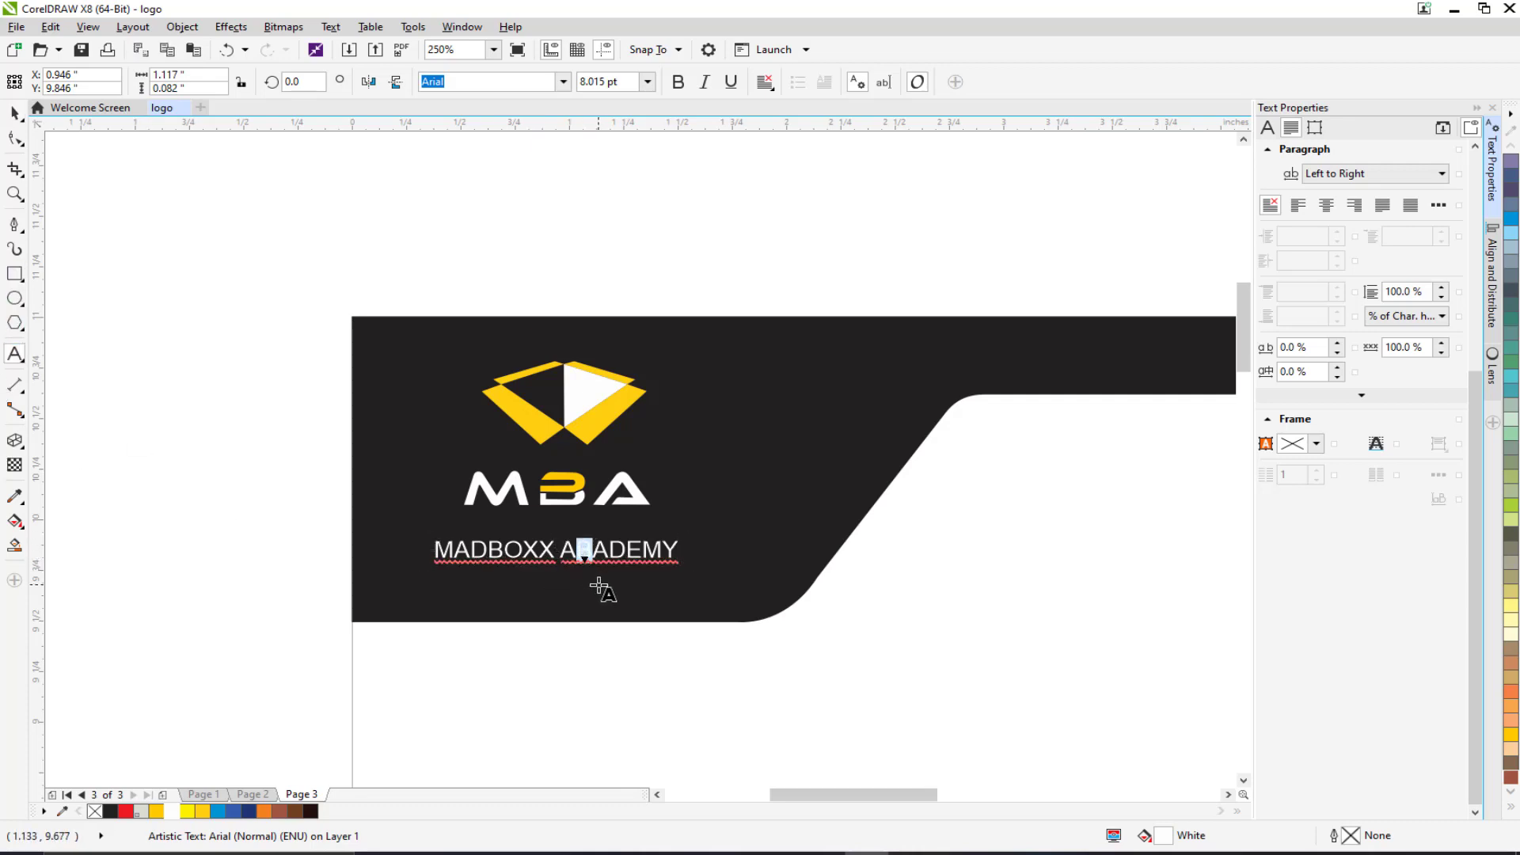
type("C")
left_click(15, 114)
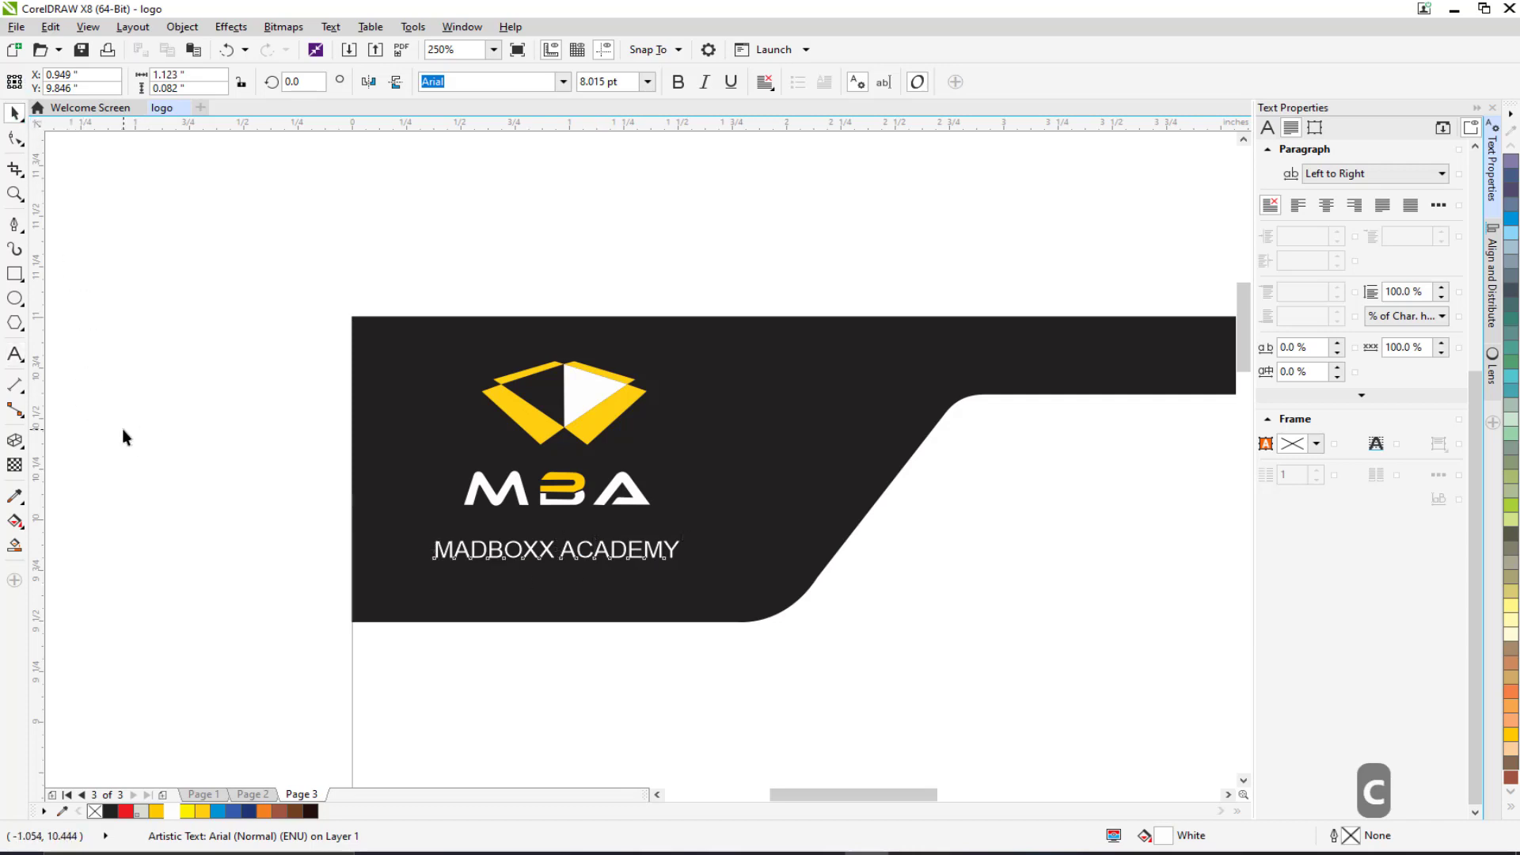
left_click(122, 429)
scroll(601, 597, "down", 1)
scroll(569, 528, "down", 2)
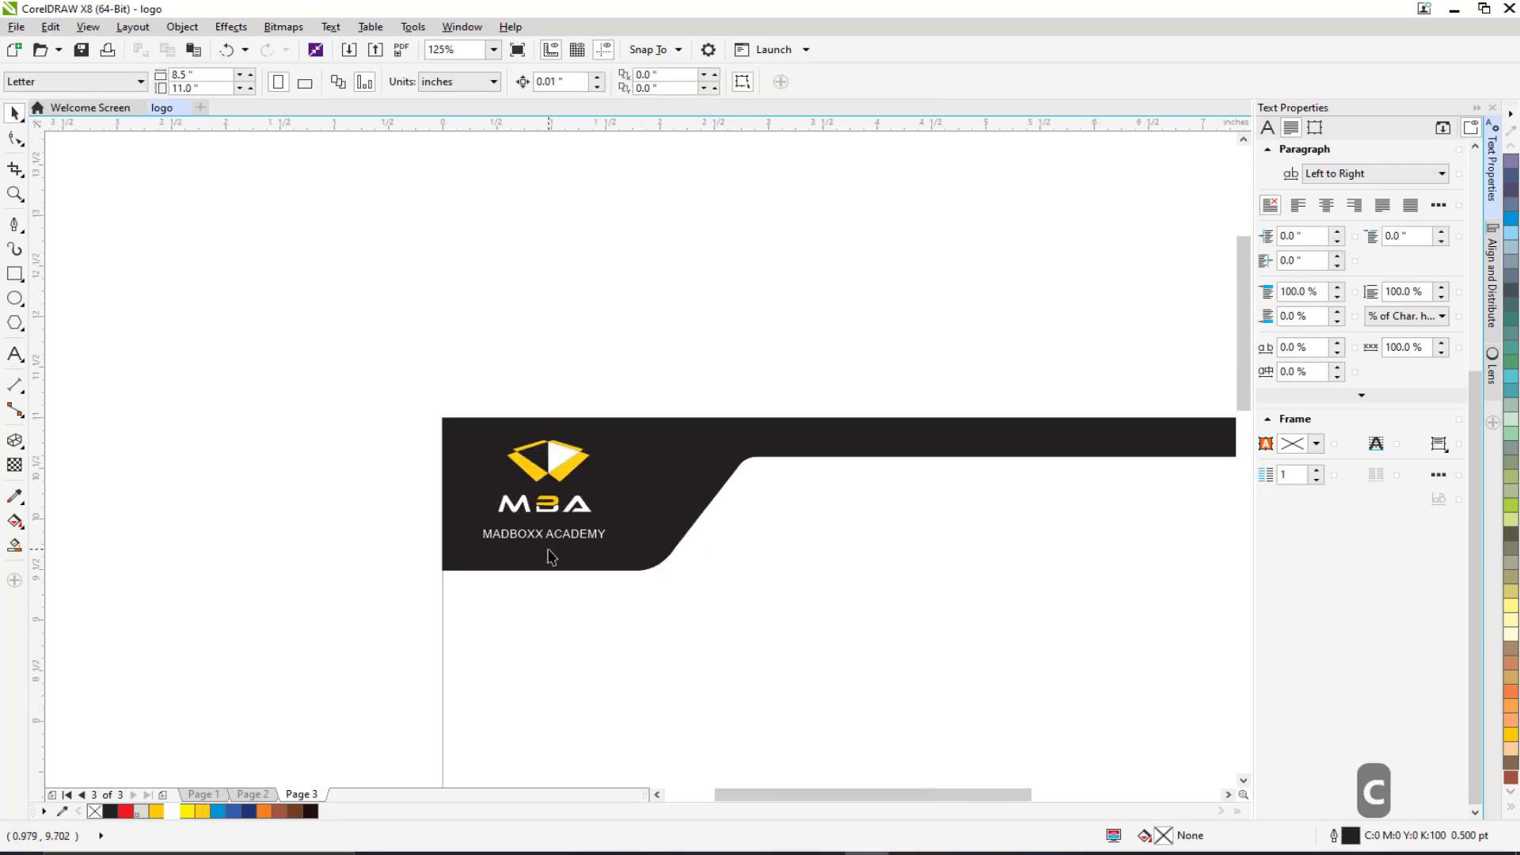
scroll(527, 487, "up", 2)
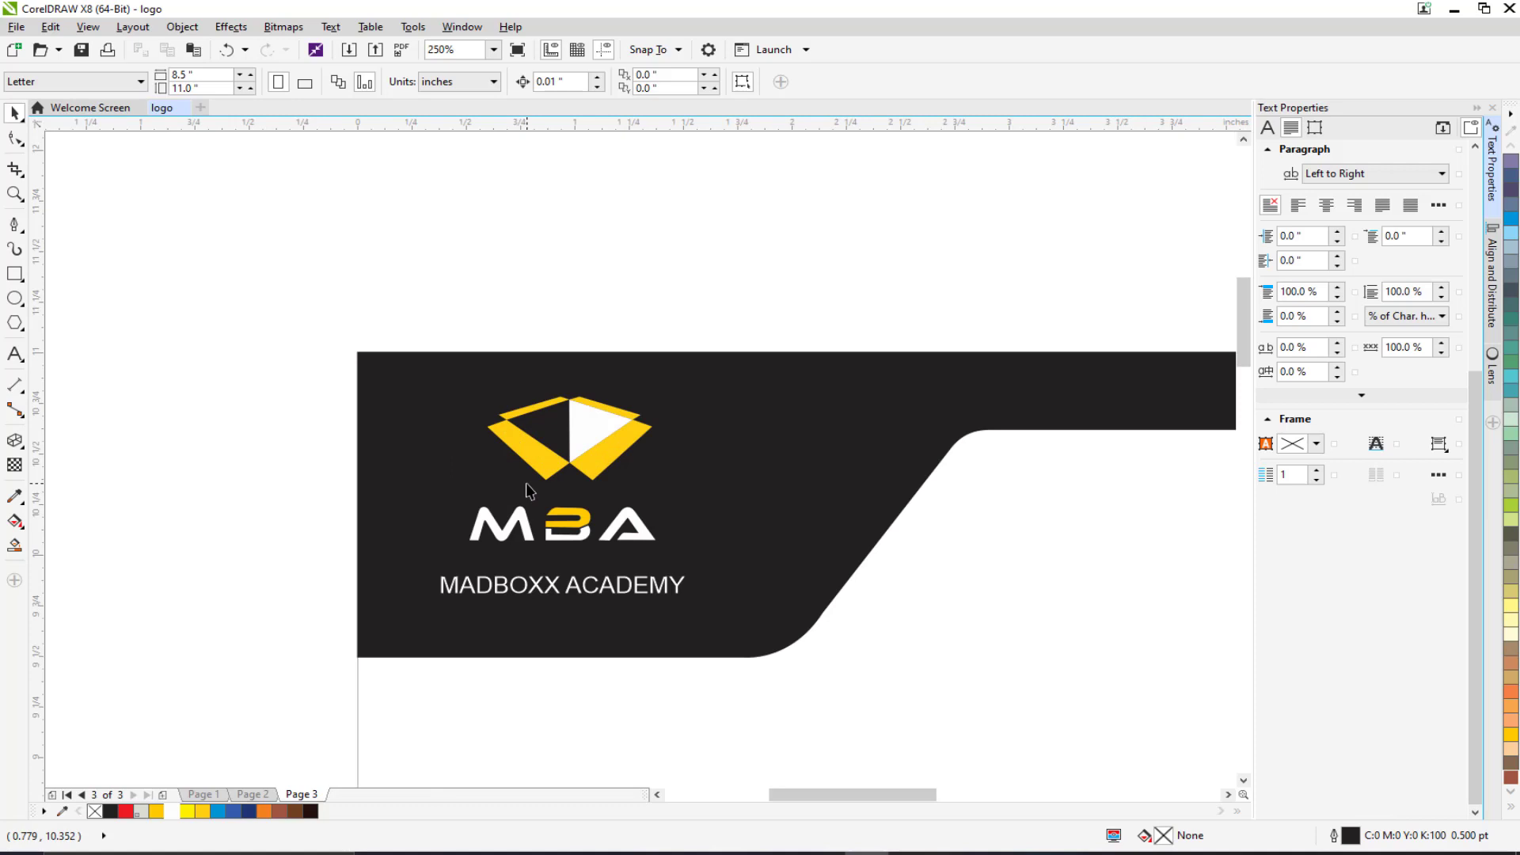
scroll(529, 491, "down", 2)
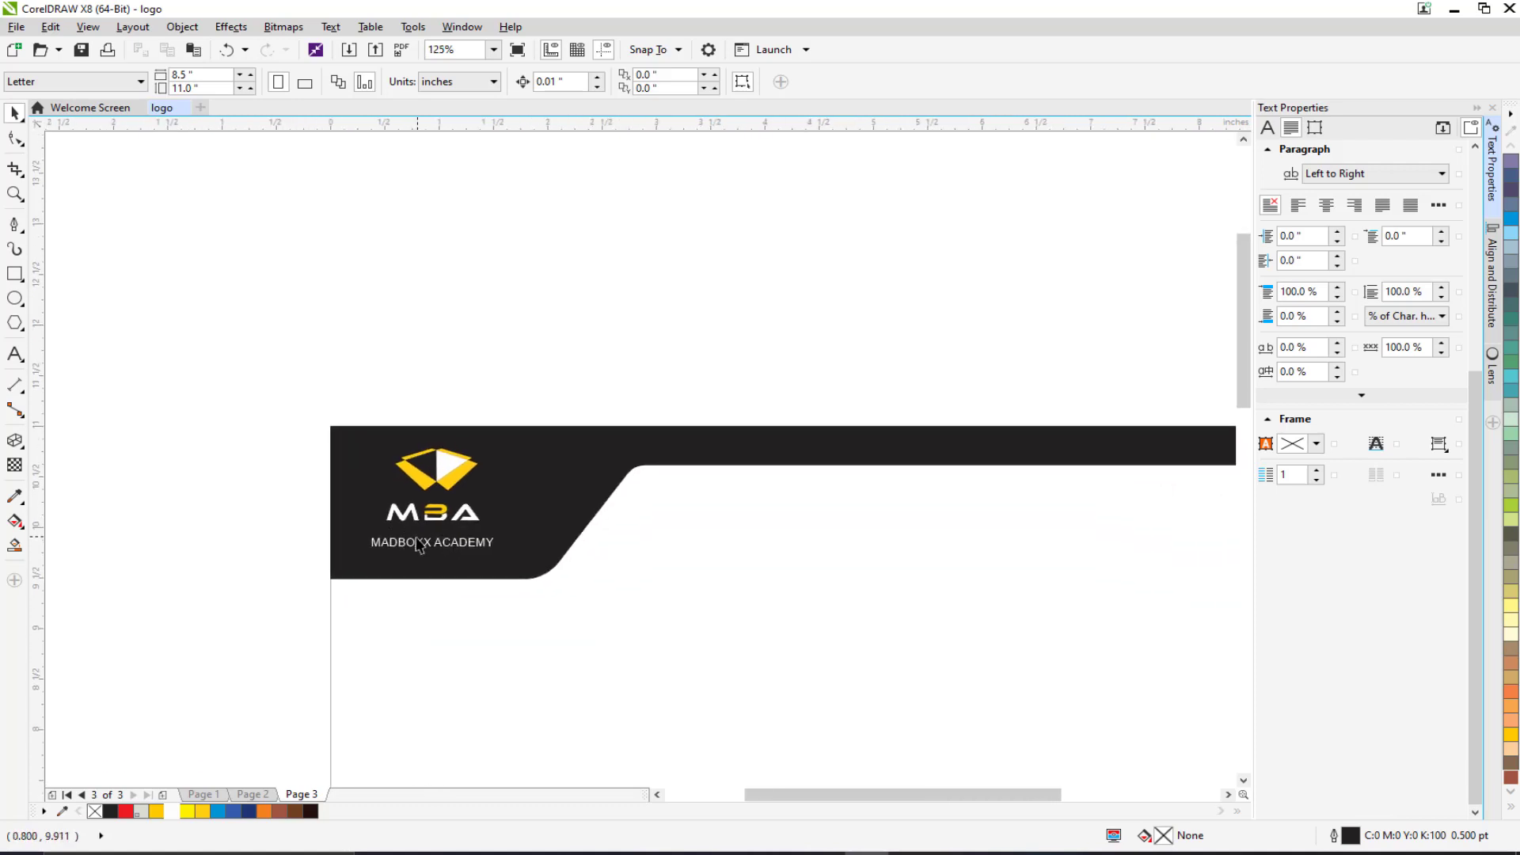
left_click(408, 546)
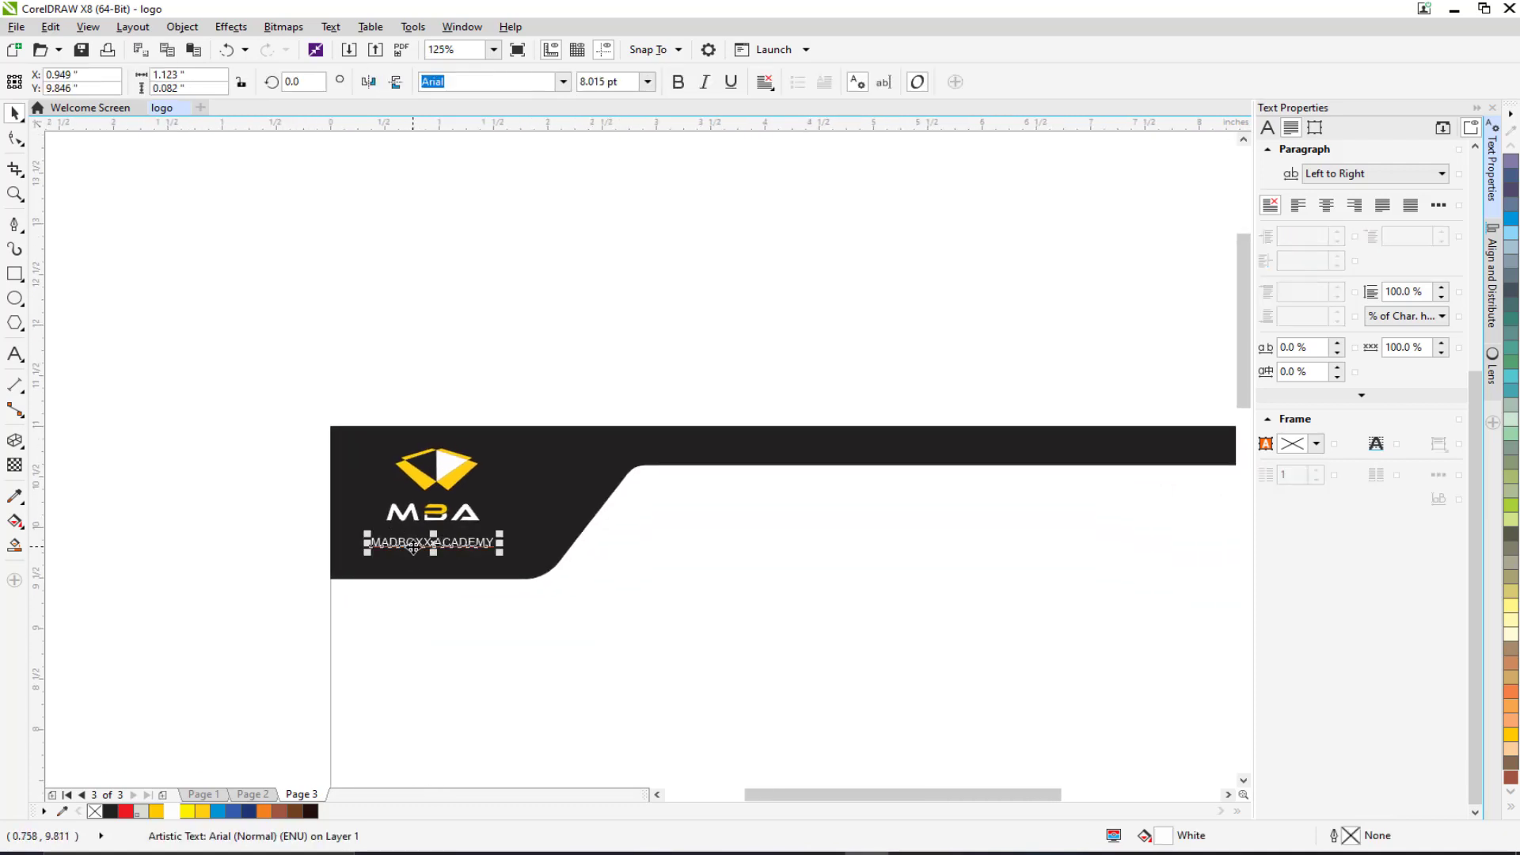
Draw a thin rectangle across the header's white band and fill it yellow.
left_click(264, 380)
left_click_drag(371, 518, 288, 465)
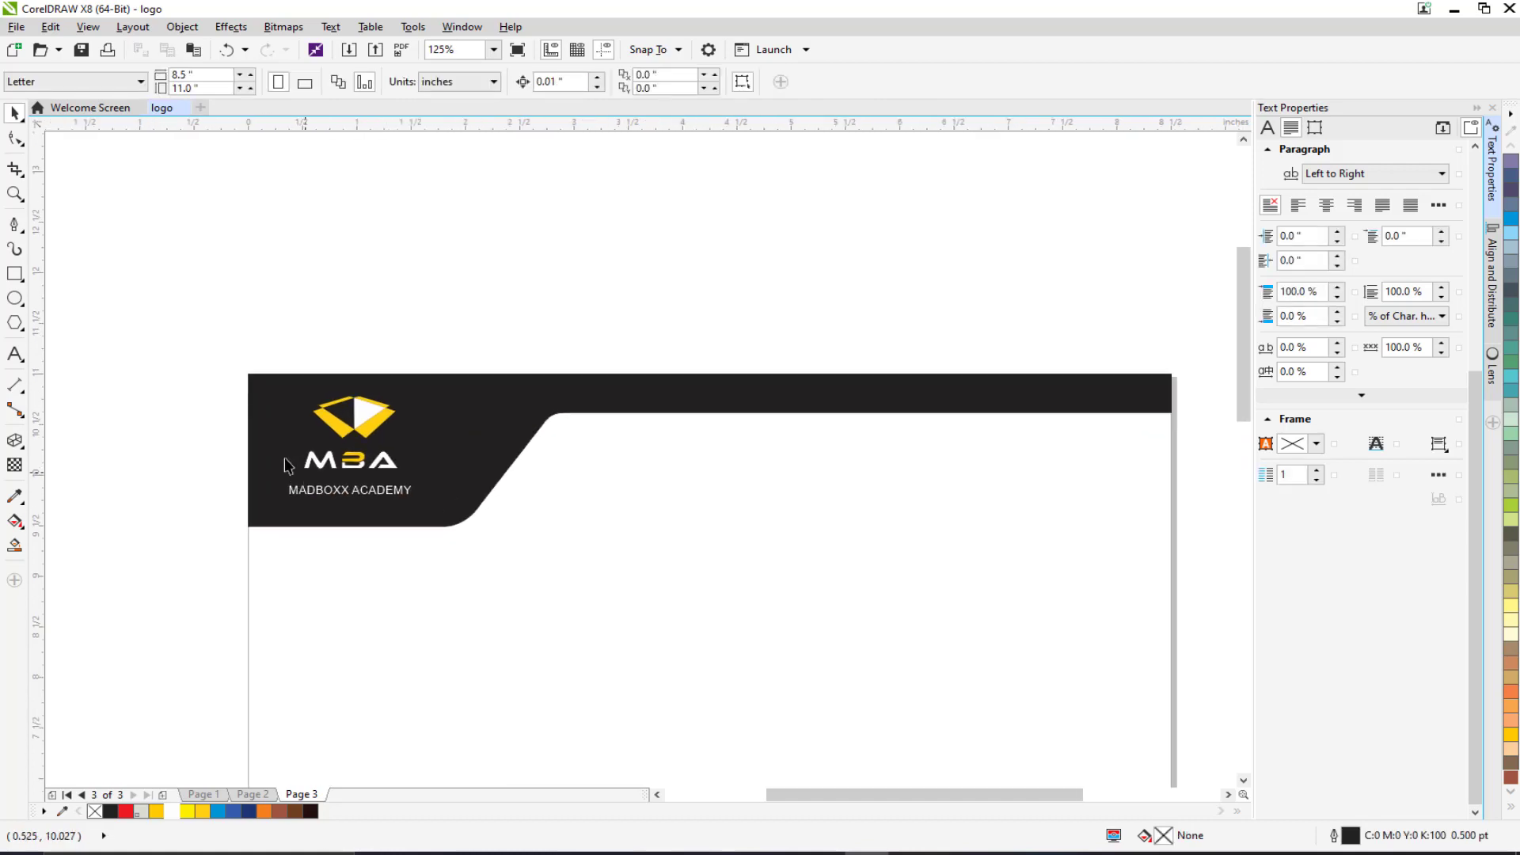
left_click(14, 274)
left_click_drag(434, 498, 350, 517)
left_click_drag(348, 459, 1069, 493)
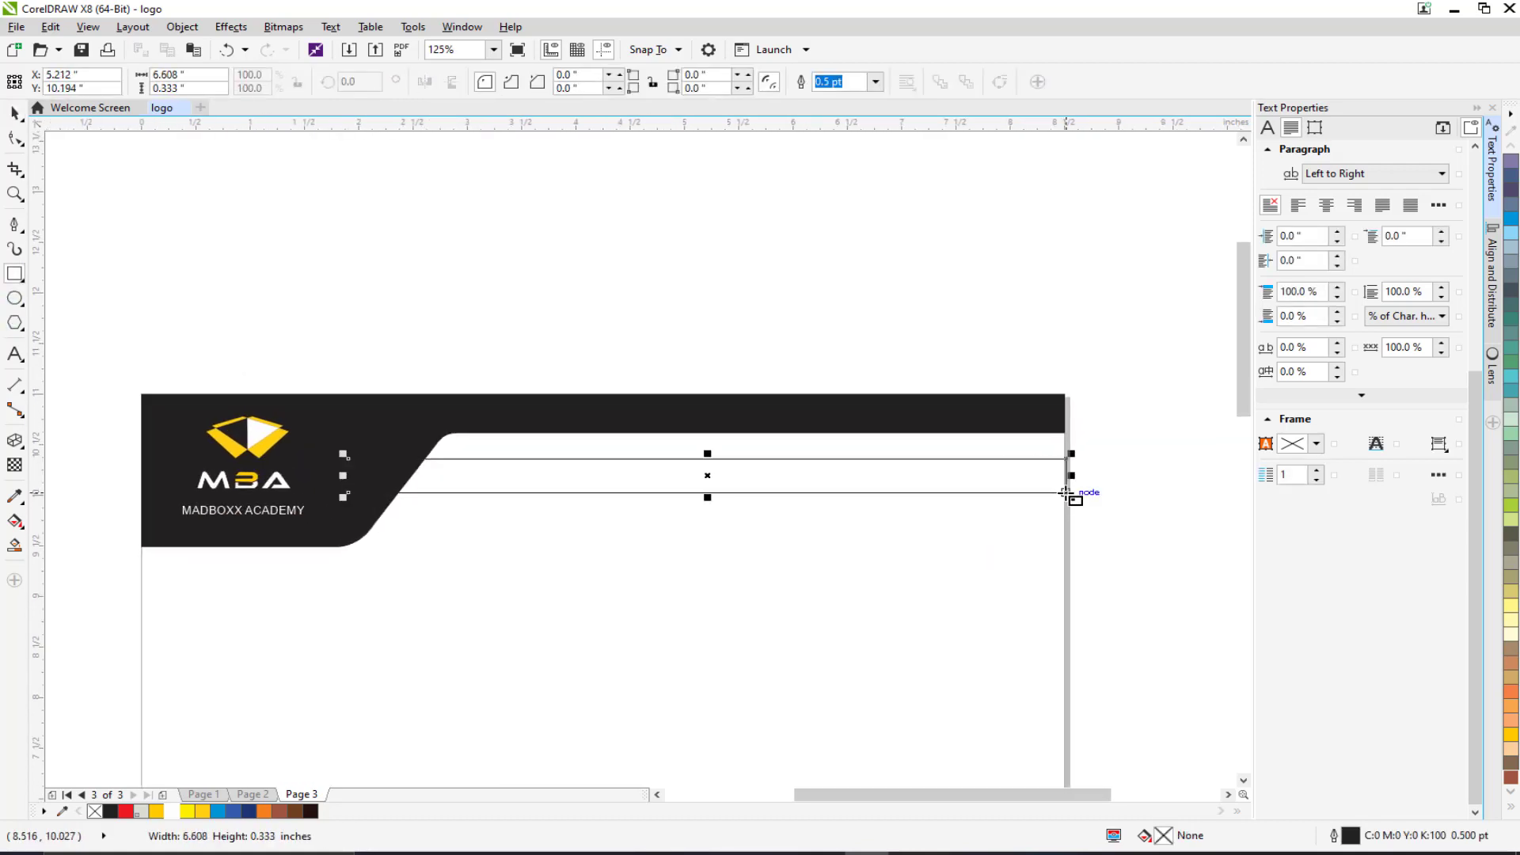
left_click(18, 113)
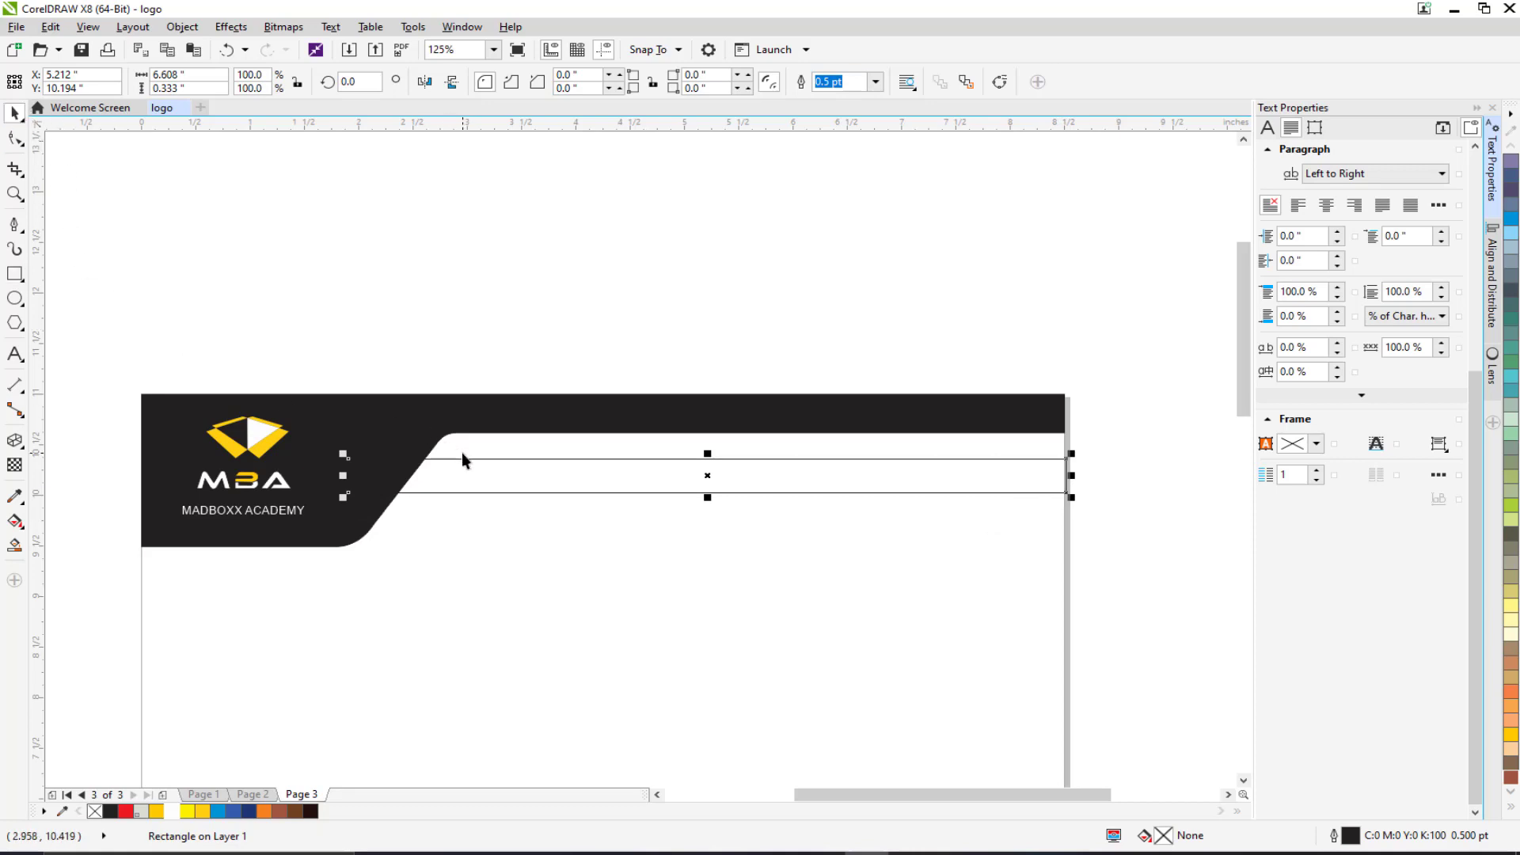
left_click_drag(465, 458, 463, 450)
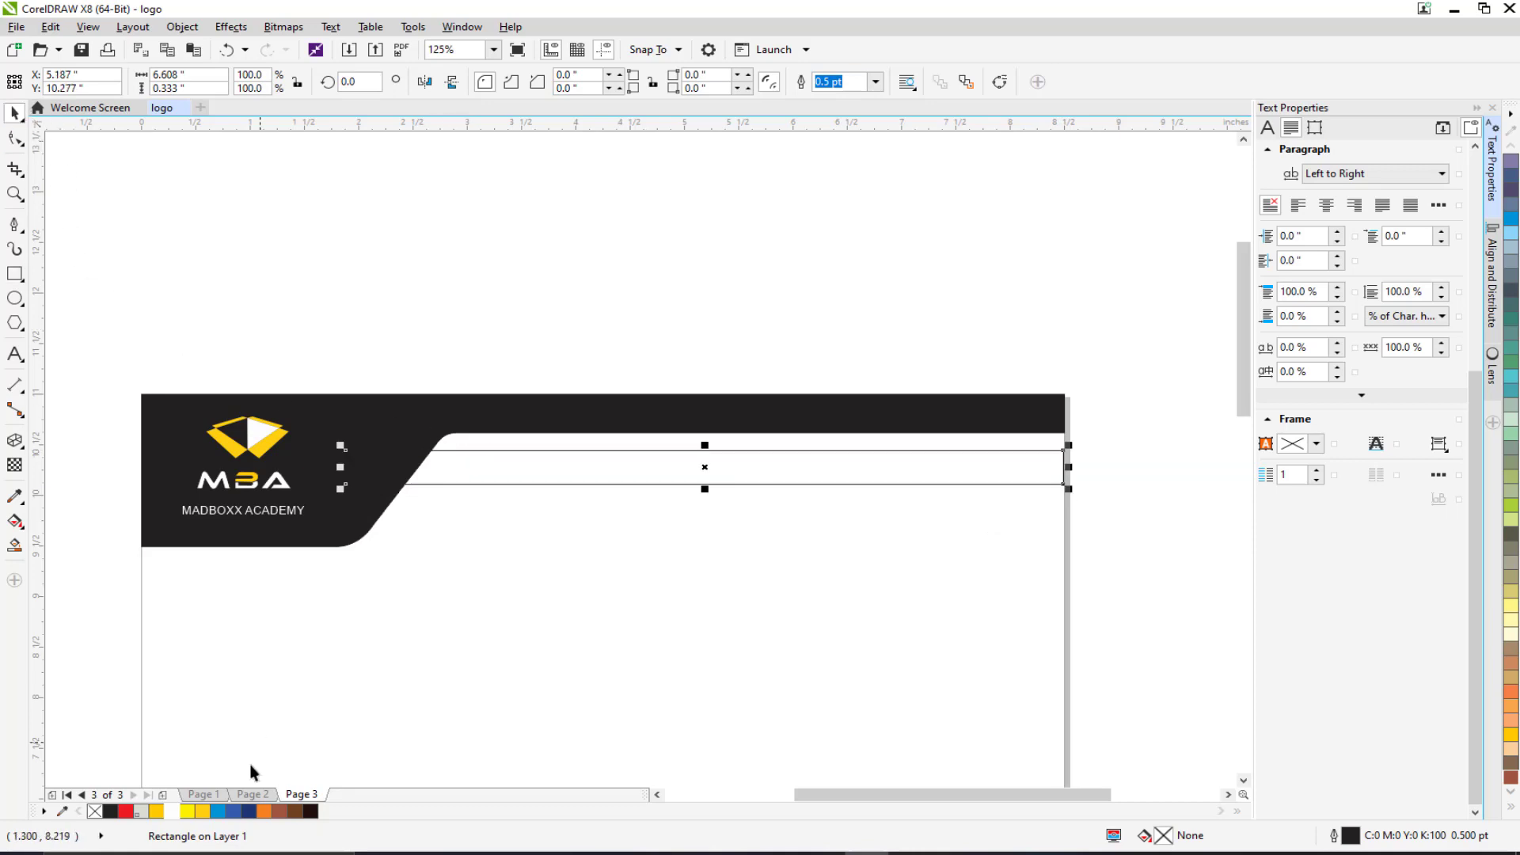
left_click(203, 812)
scroll(276, 520, "up", 2)
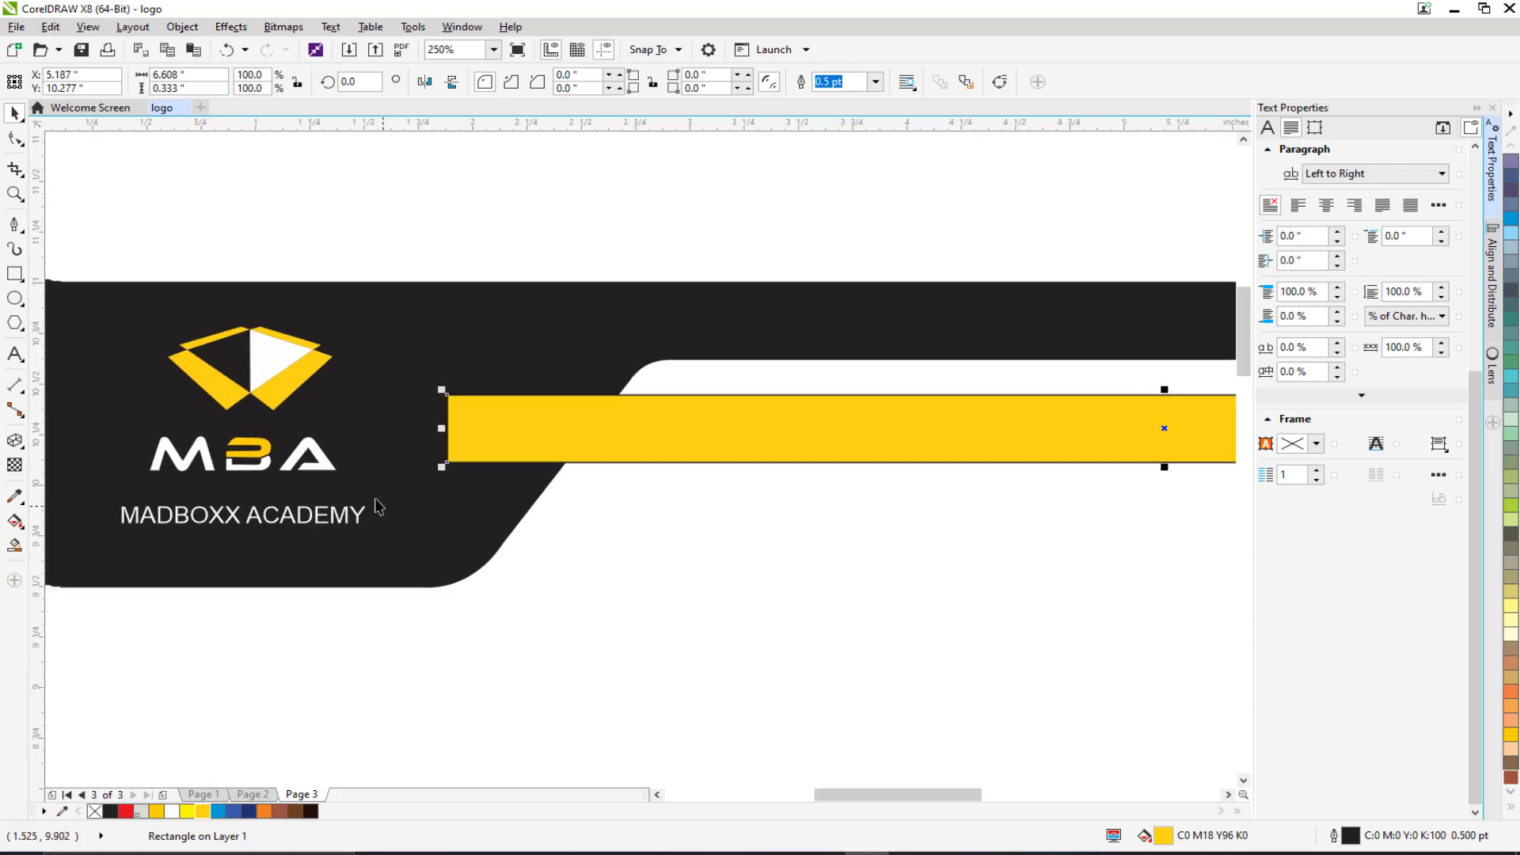
Convert the yellow bar to curves and slide its top-left node right to slant the left end.
left_click(1000, 81)
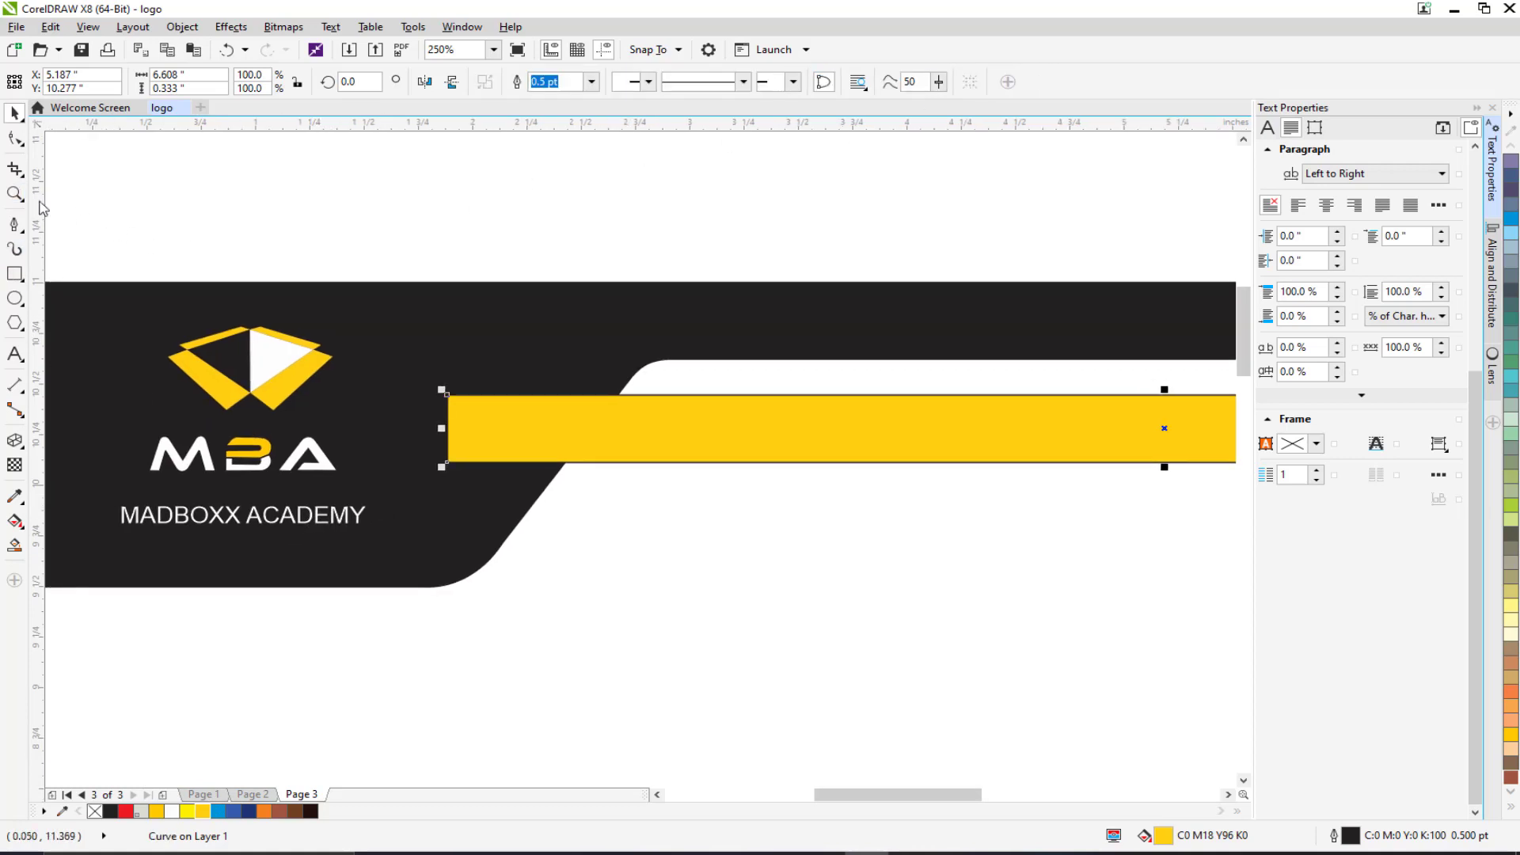
left_click(15, 138)
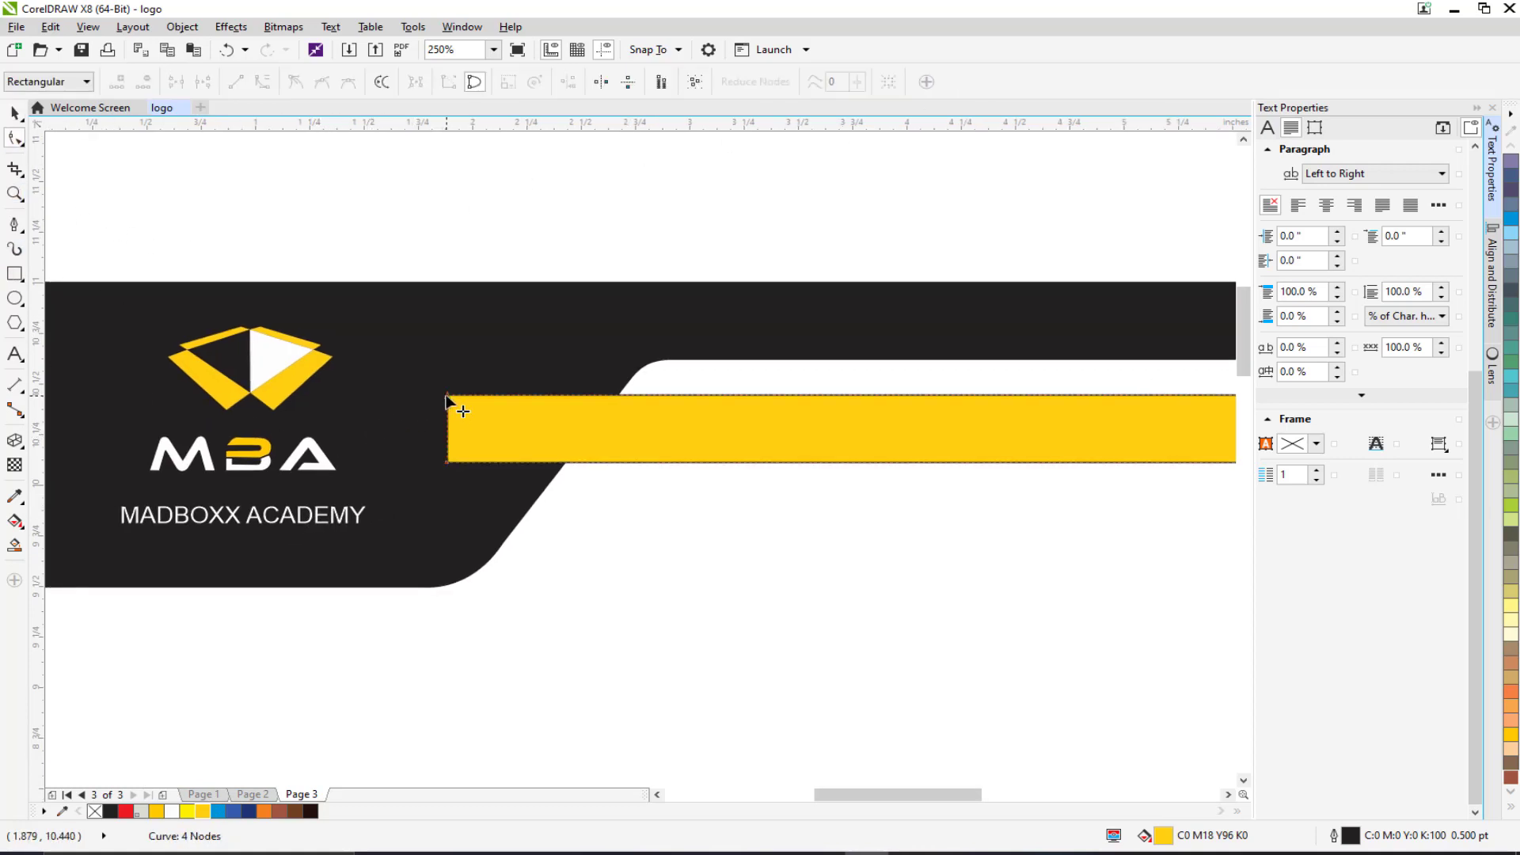
left_click_drag(447, 396, 493, 393)
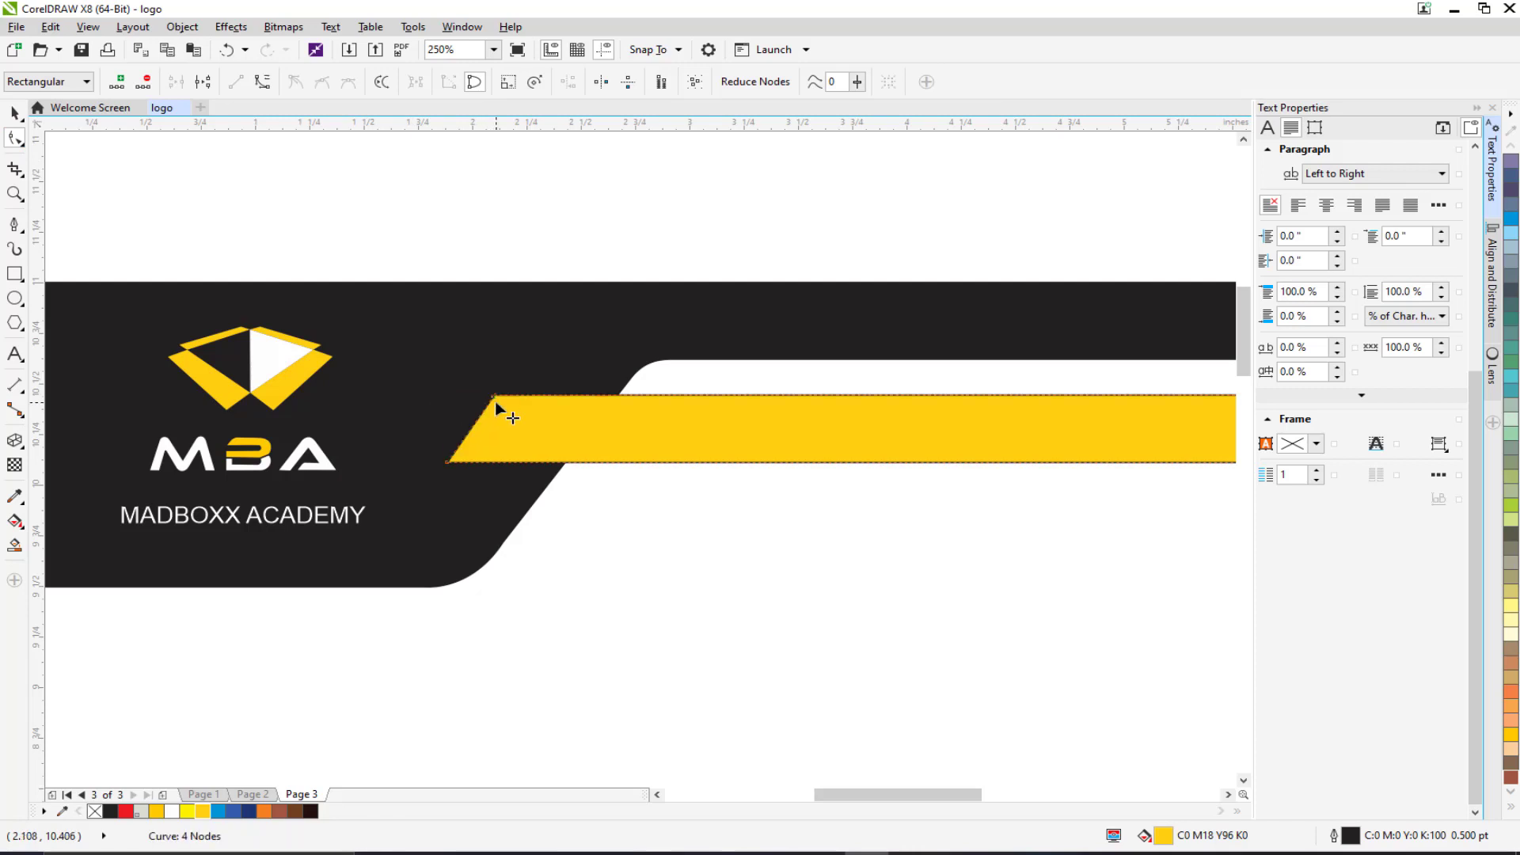
scroll(502, 410, "down", 2)
Stretch the yellow bar to the page edge and move the MADBOXX ACADEMY caption onto it.
left_click(17, 115)
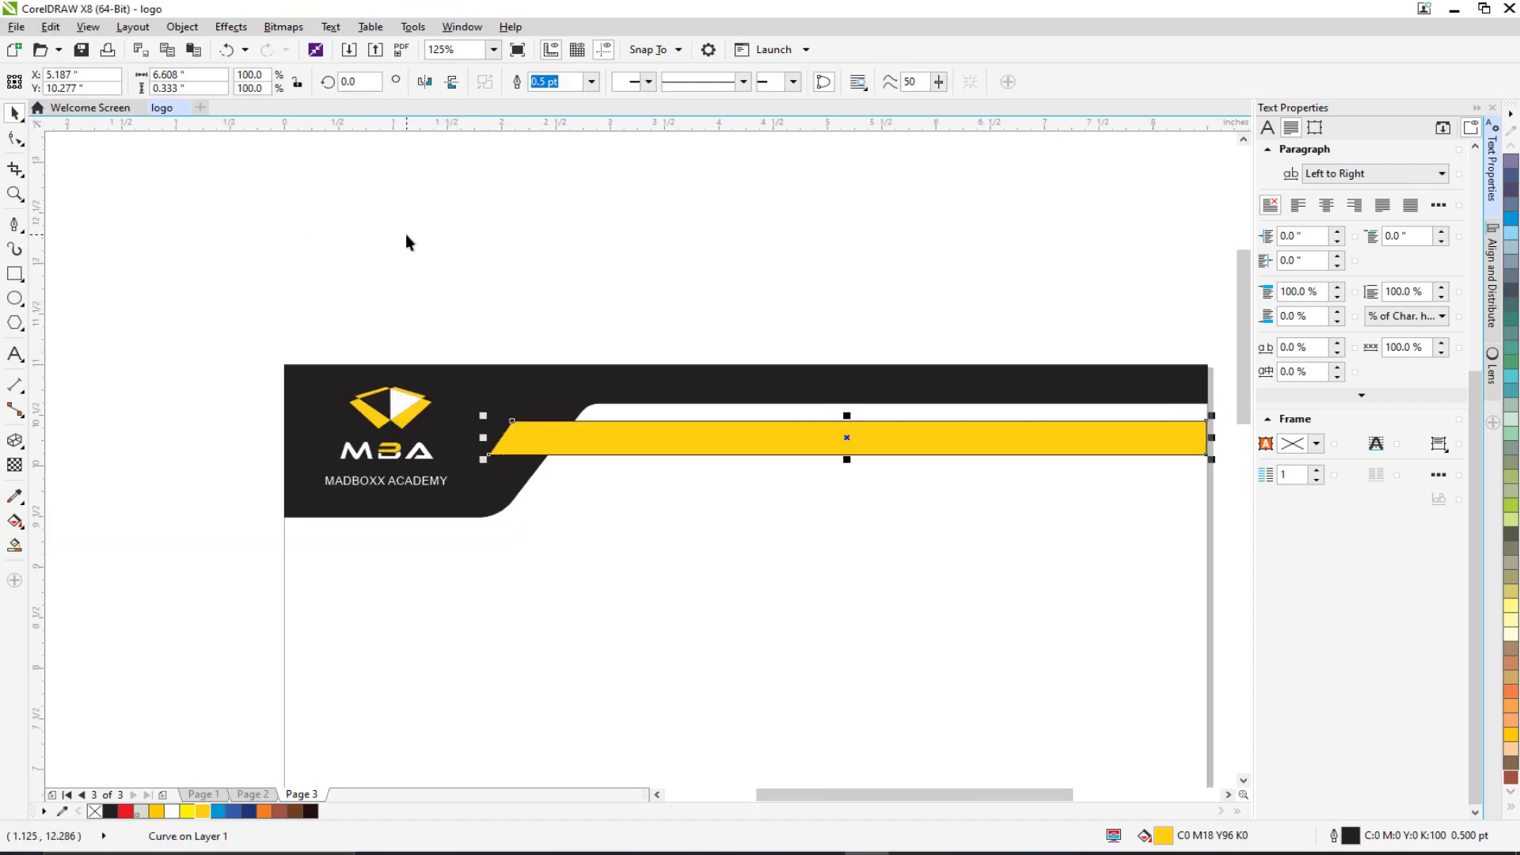
left_click(652, 475)
scroll(652, 475, "up", 4)
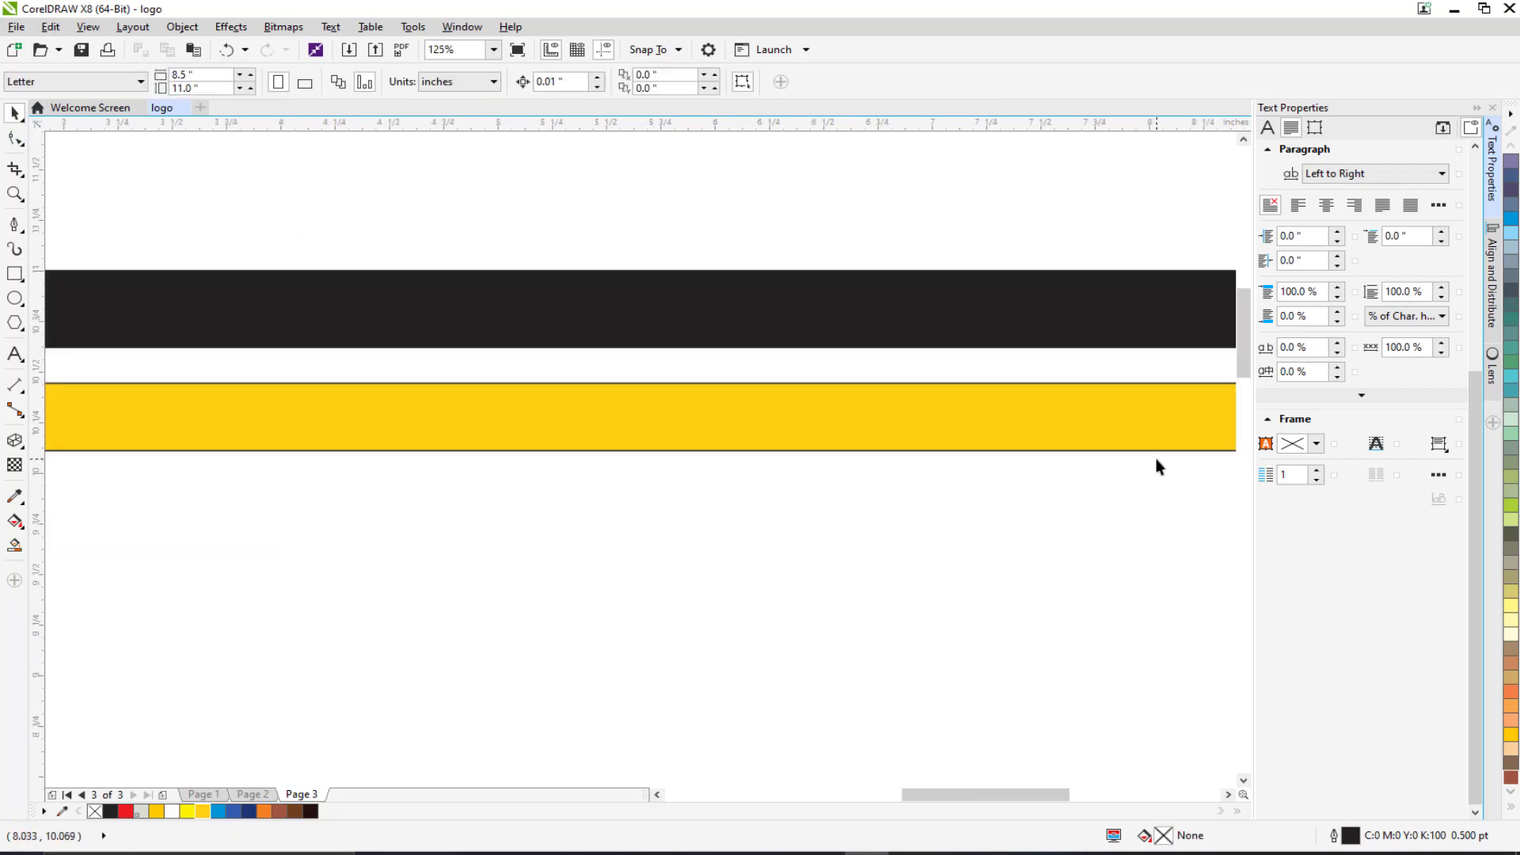
scroll(676, 450, "up", 1)
left_click(758, 458)
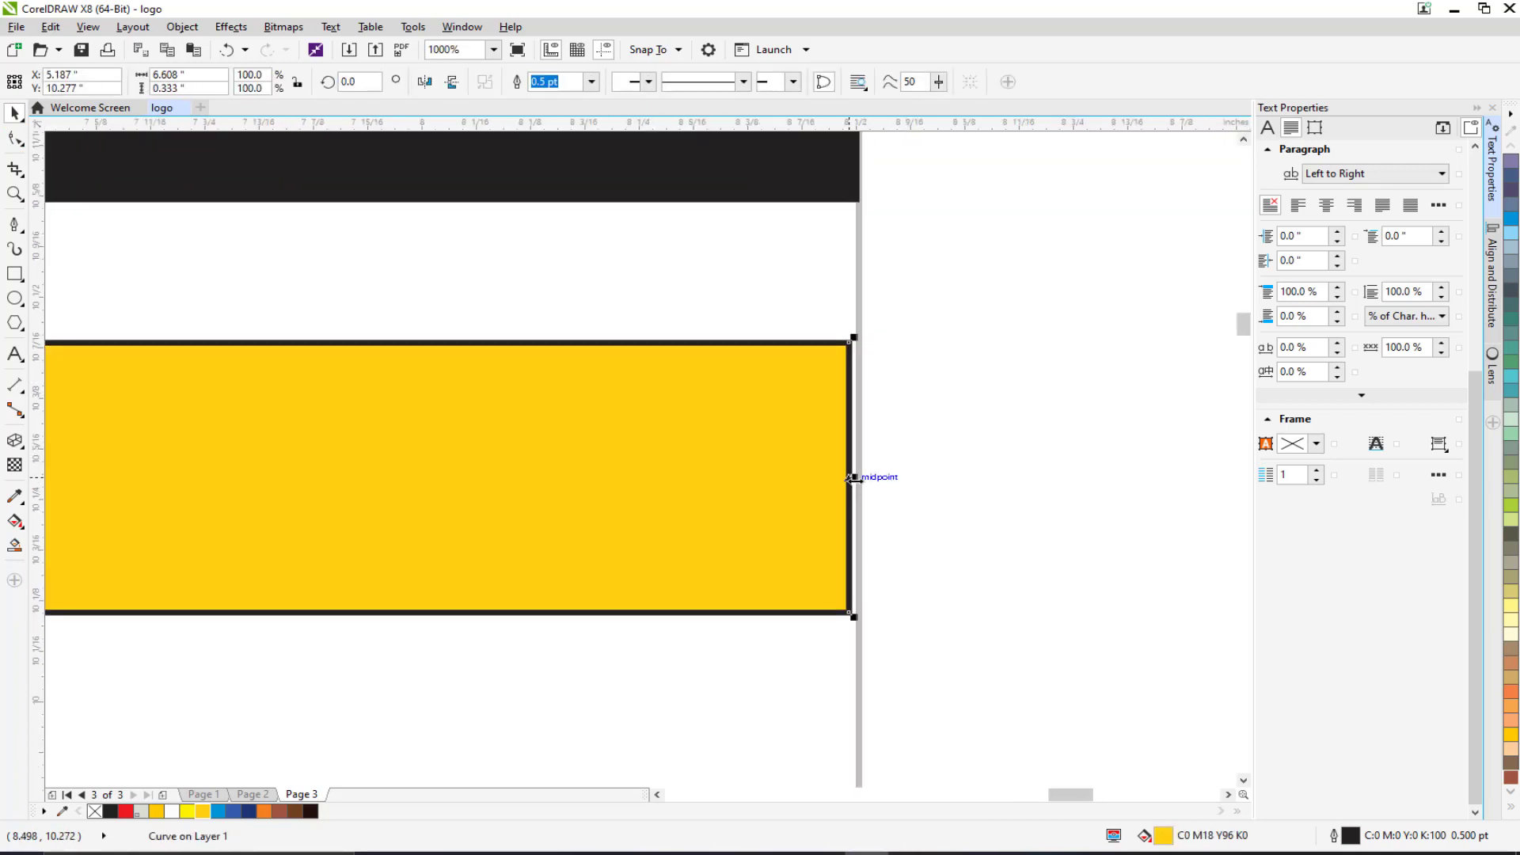
left_click_drag(851, 475, 869, 473)
scroll(474, 506, "down", 6)
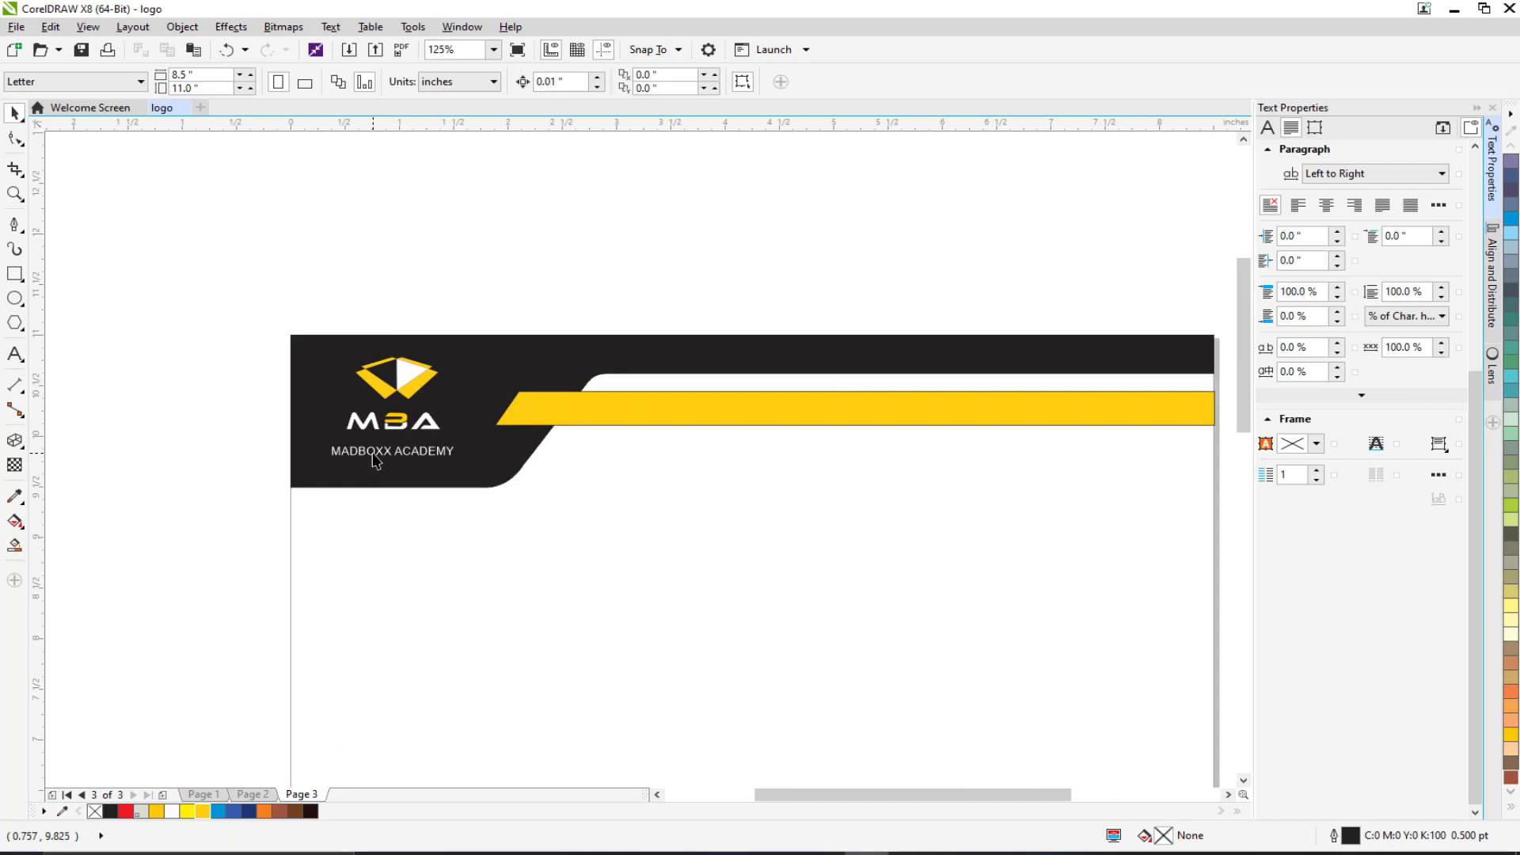
left_click_drag(377, 462, 640, 411)
scroll(638, 412, "up", 1)
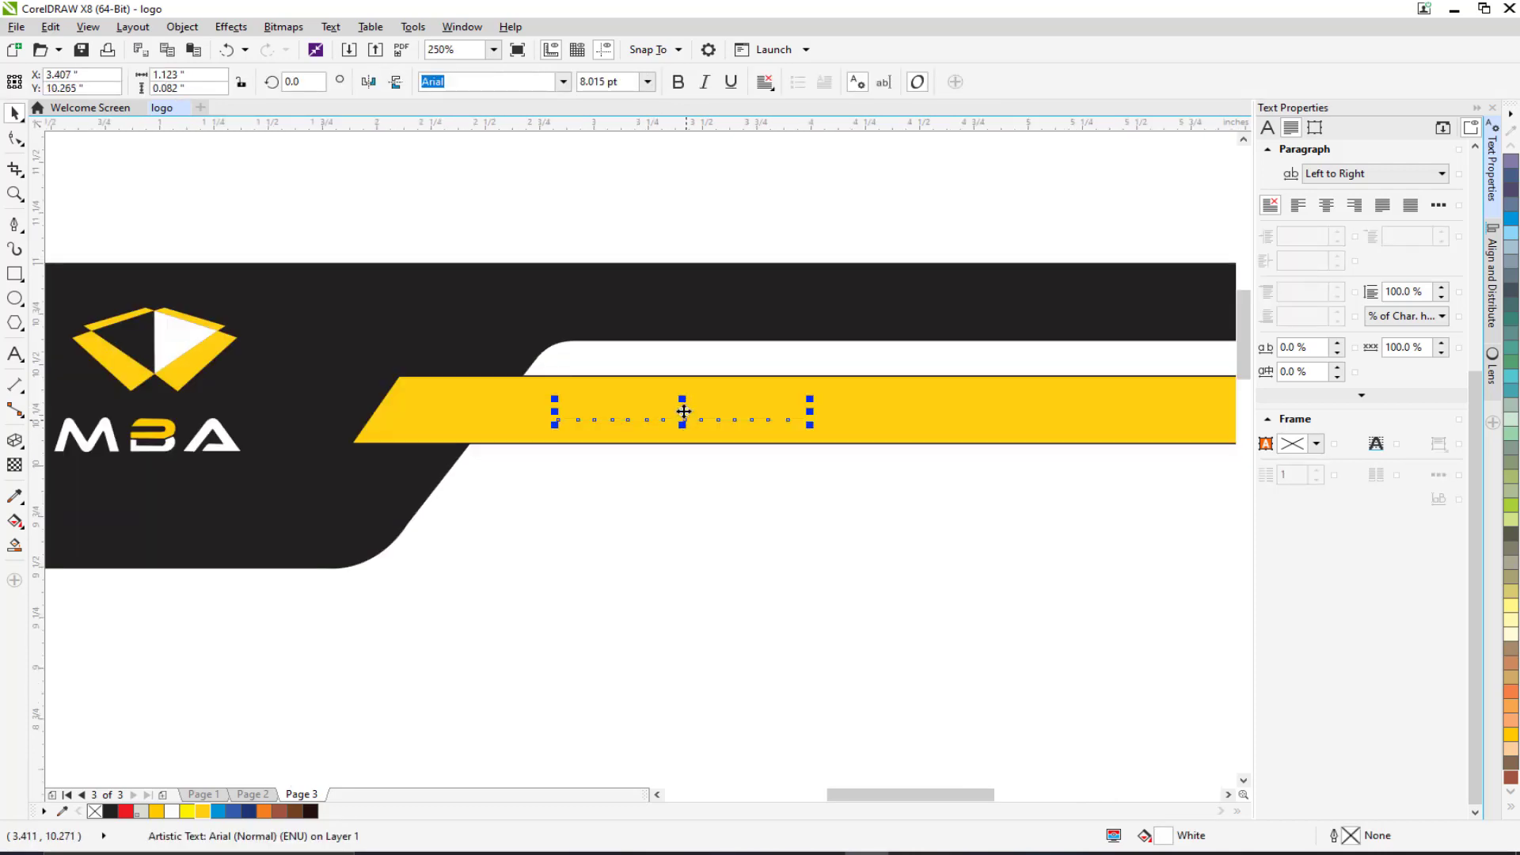
Bring the MADBOXX ACADEMY caption in front of the bar, make it black and enlarge it to about 12 pt.
right_click(685, 412)
mouse_move(789, 664)
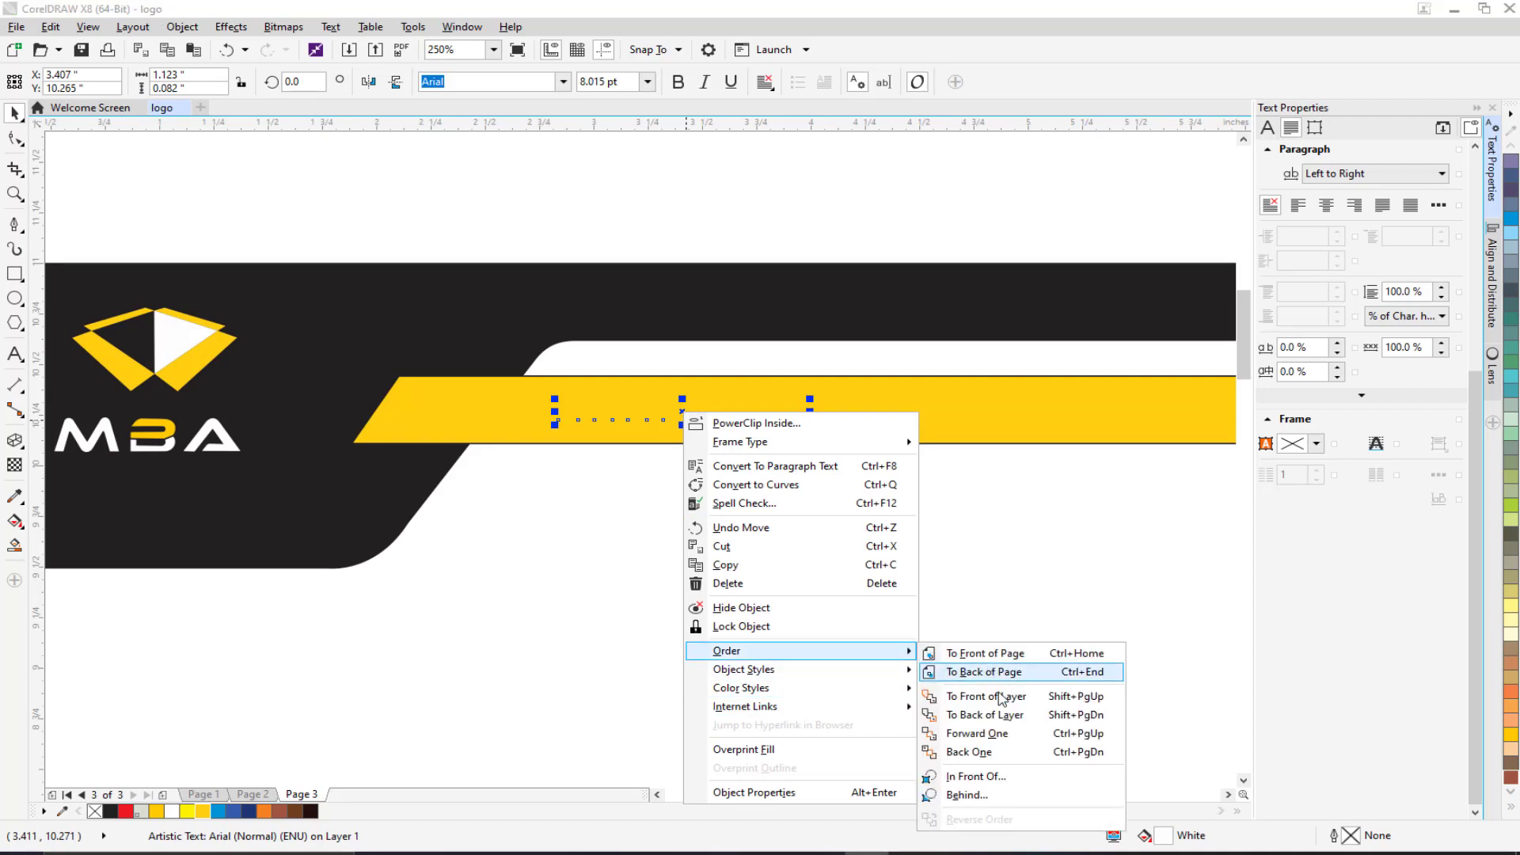
left_click(1002, 698)
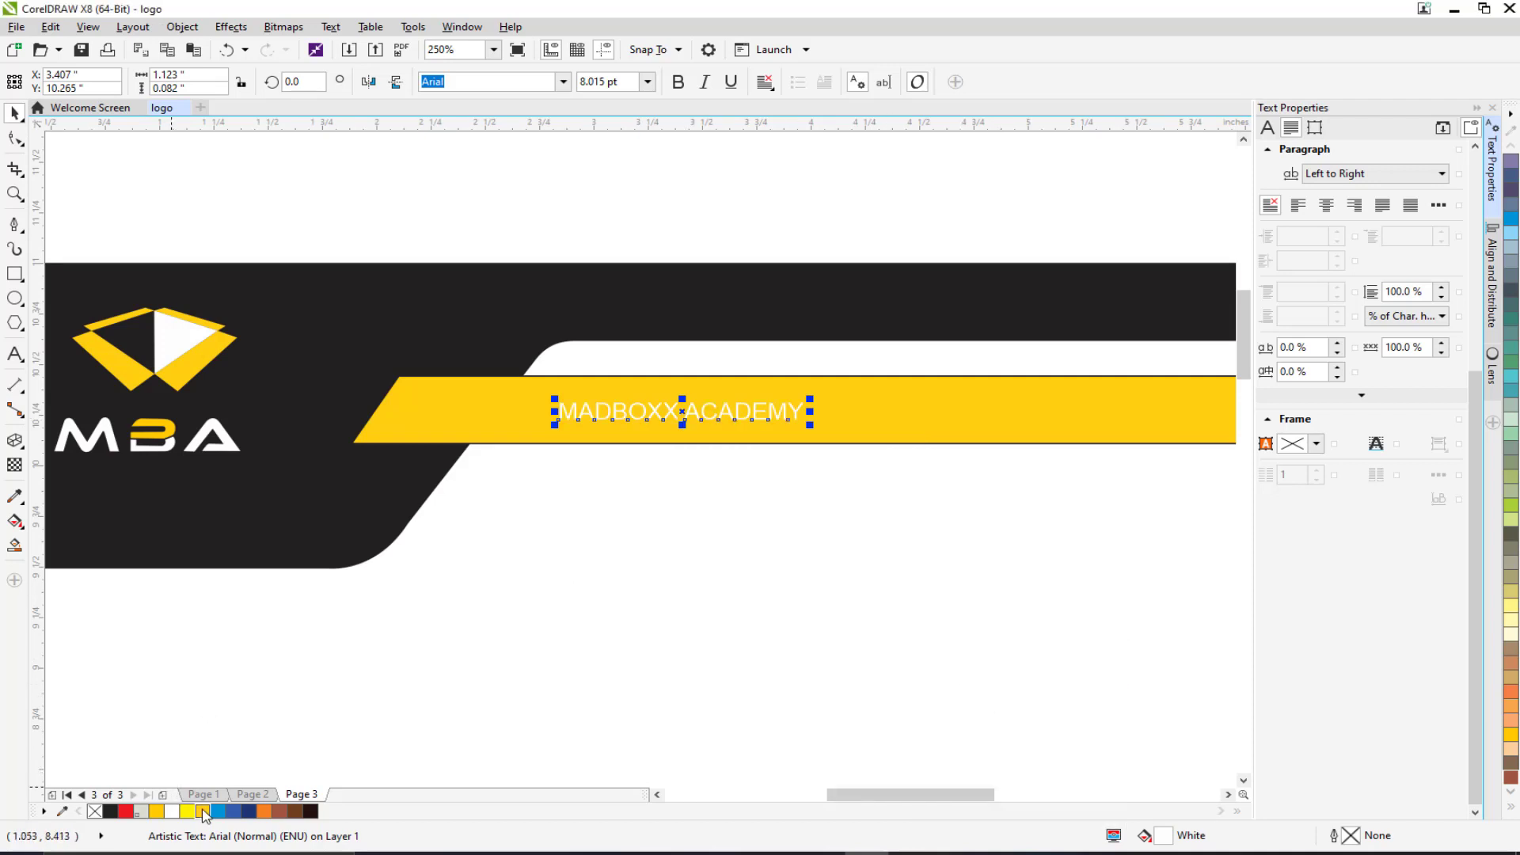
left_click(111, 811)
scroll(679, 477, "right", 3)
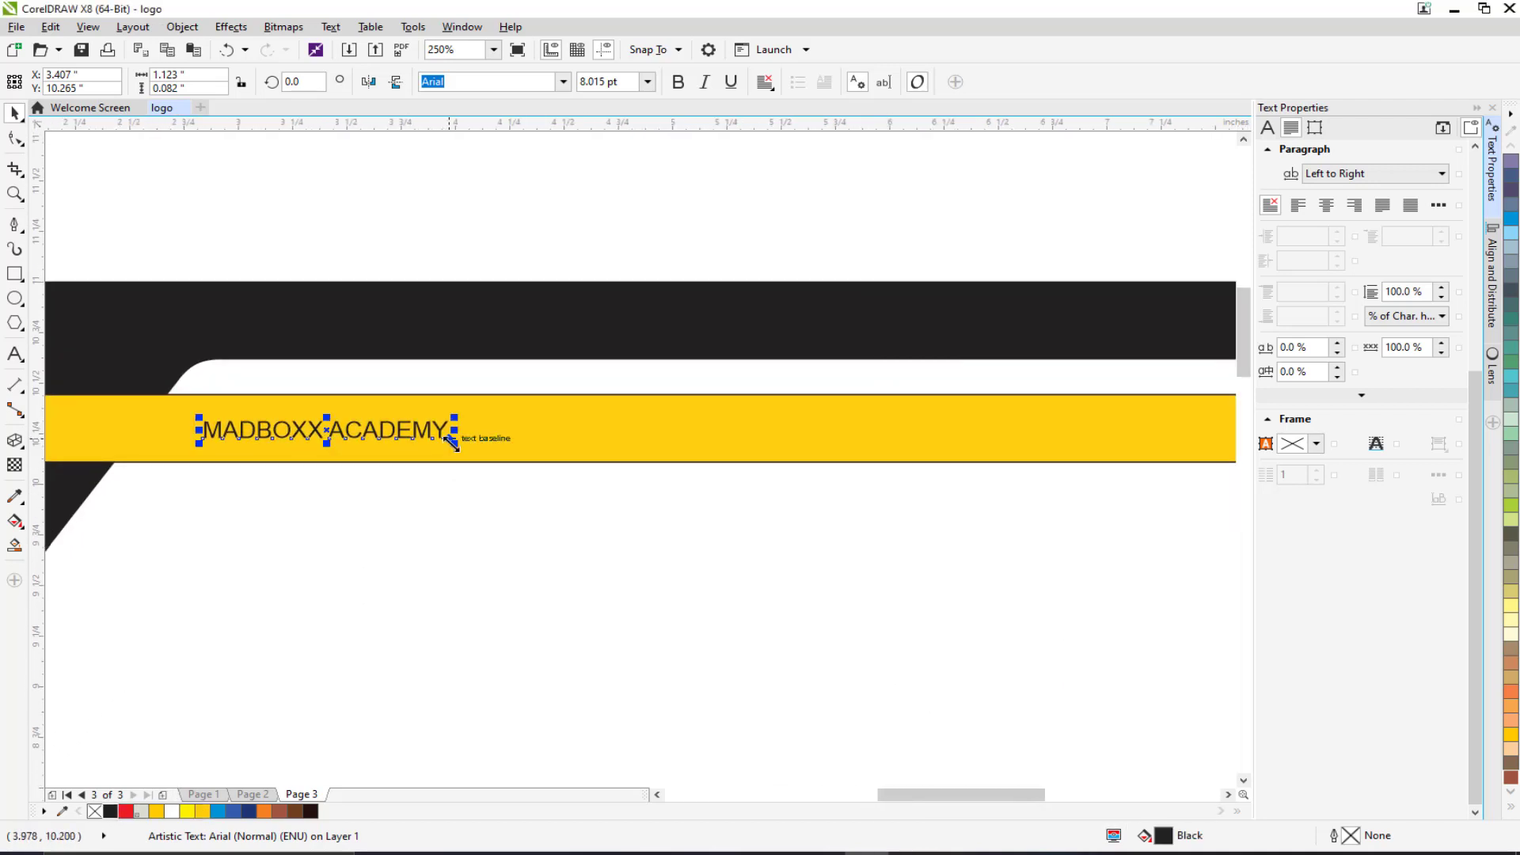
left_click_drag(453, 440, 579, 452)
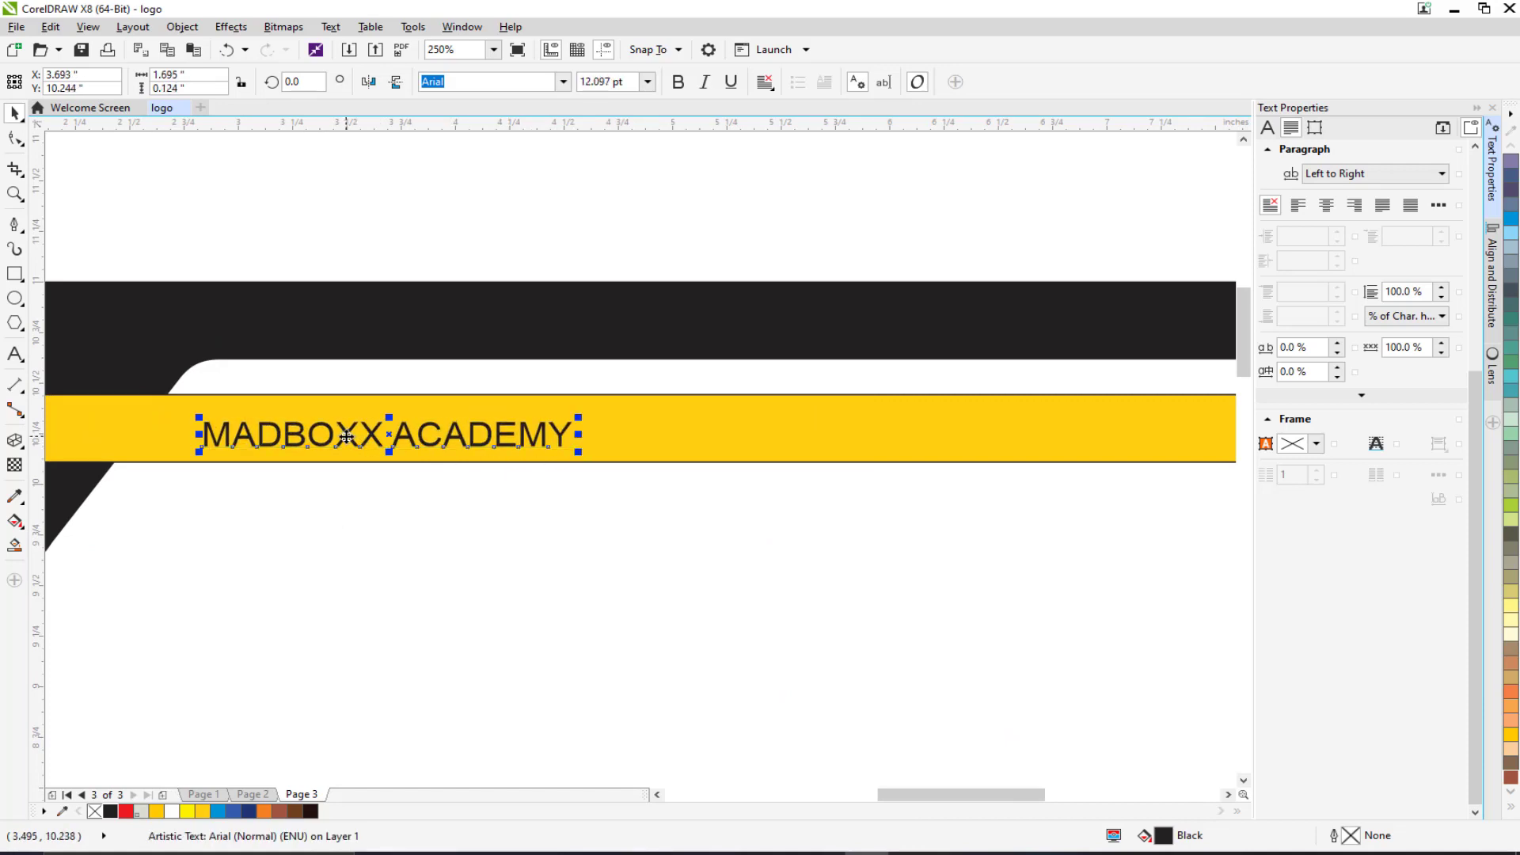
Slide the caption further right along the yellow bar.
left_click_drag(346, 436, 370, 431)
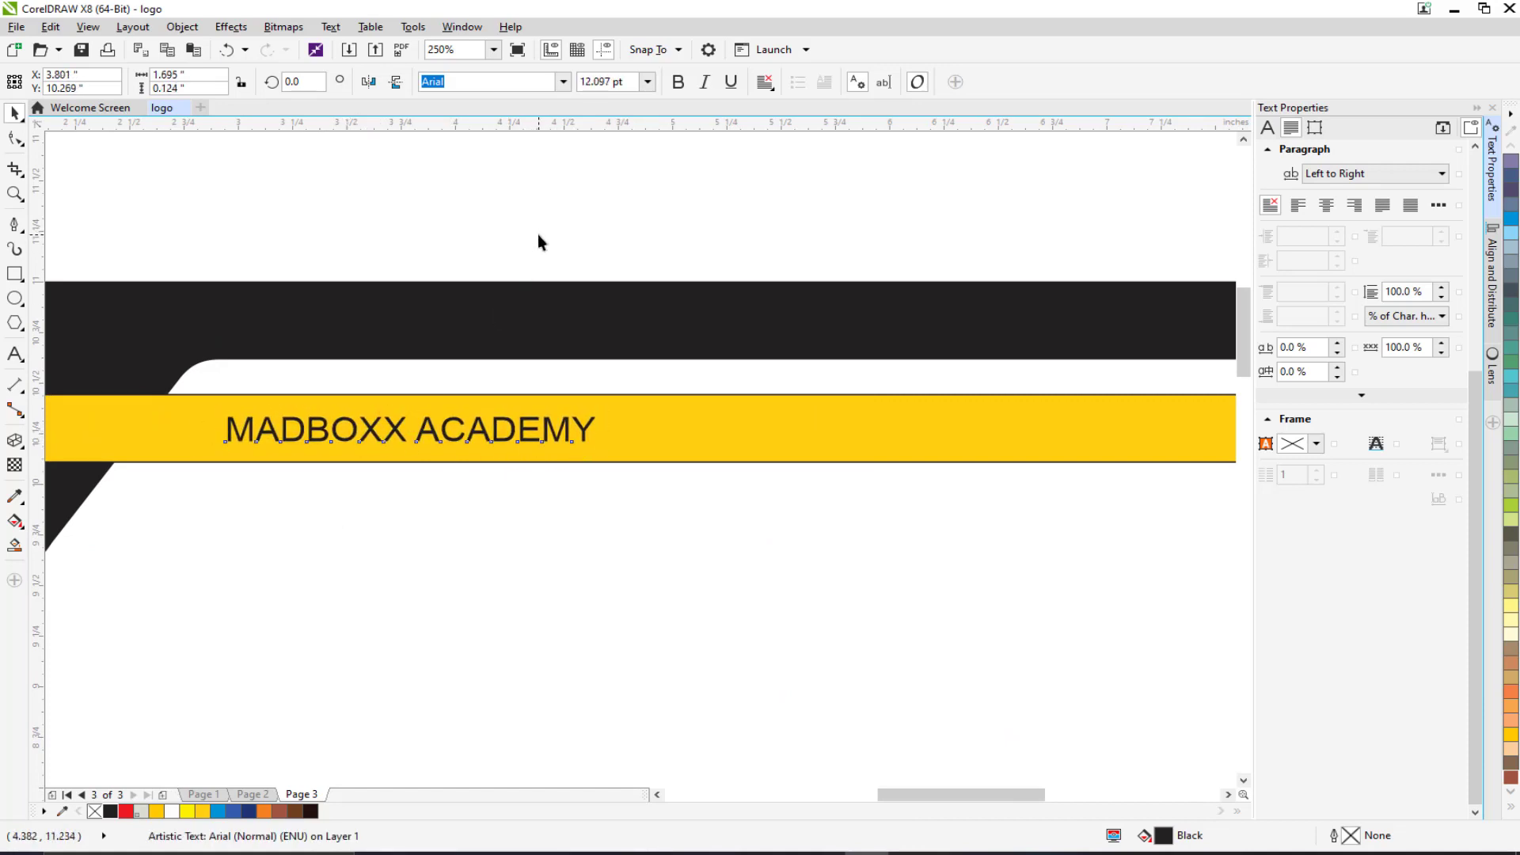
left_click(538, 235)
scroll(495, 354, "down", 2)
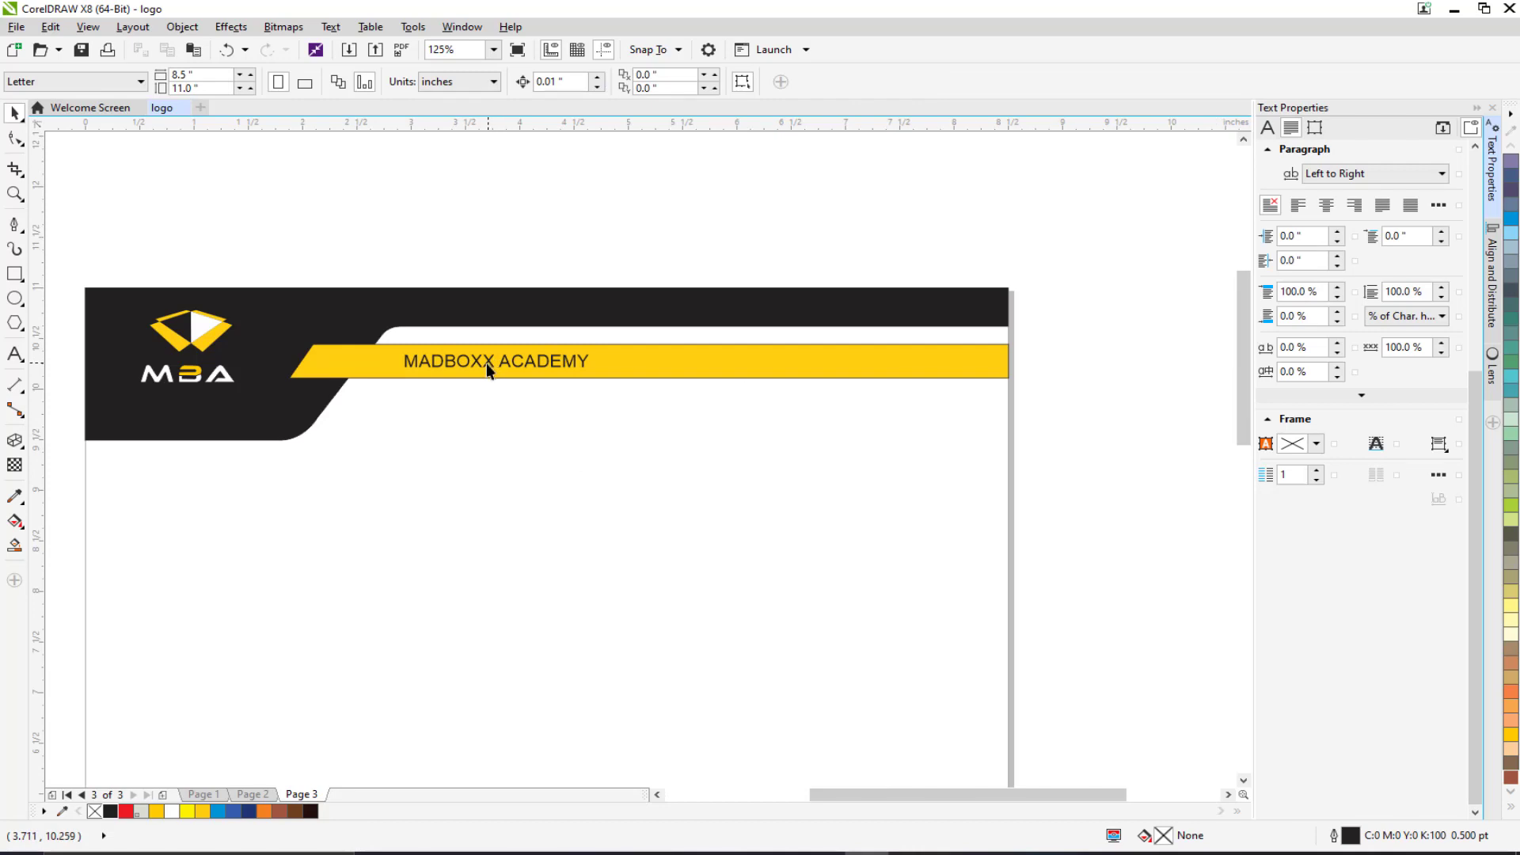
left_click_drag(486, 363, 623, 367)
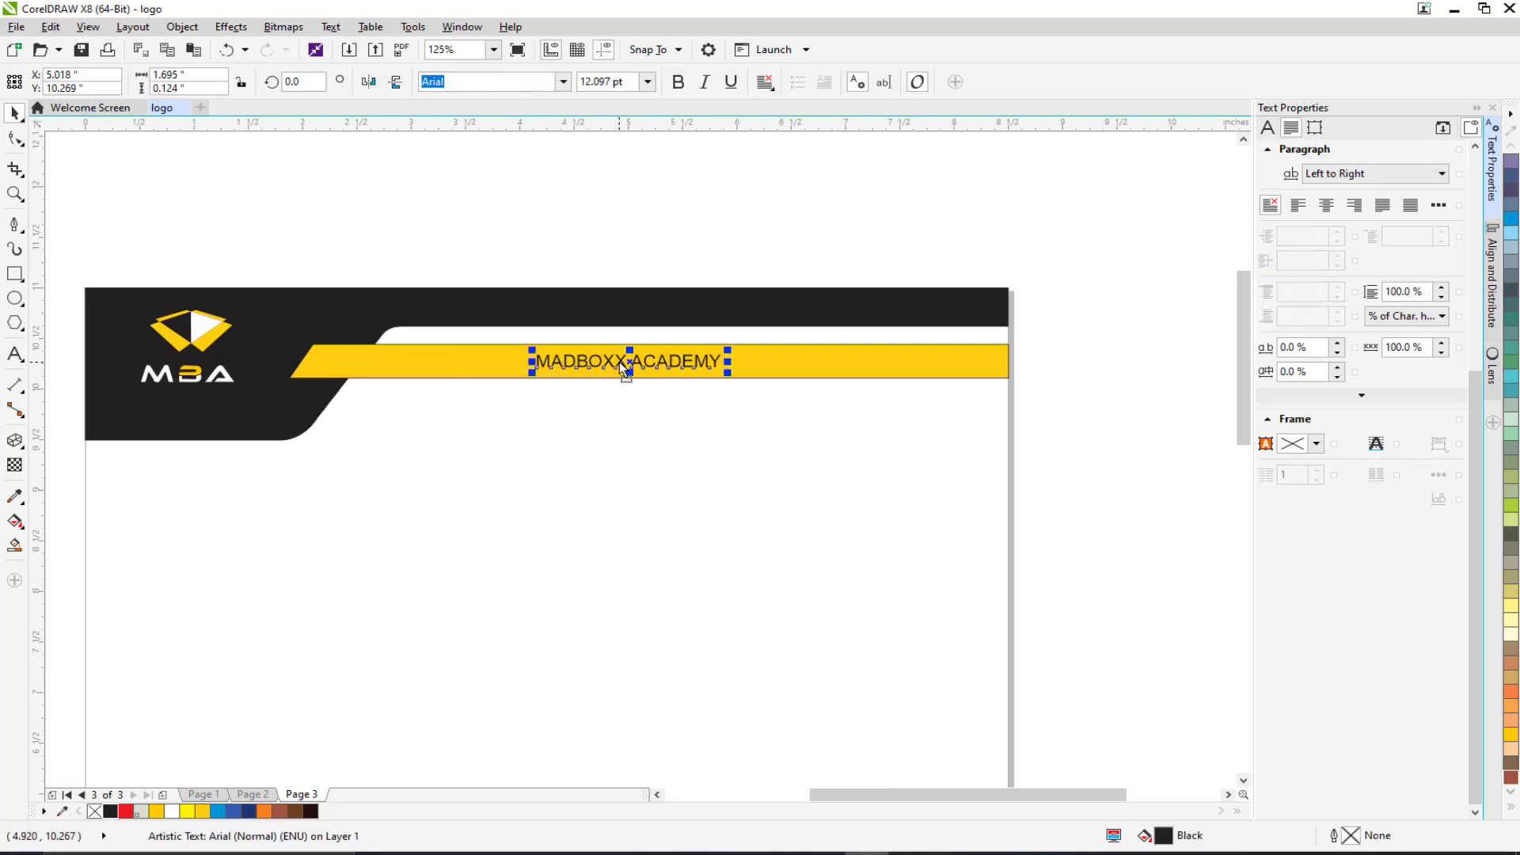
left_click(539, 200)
Select all pieces of the MBA logo and nudge it slightly right and down.
left_click_drag(454, 262, 675, 277)
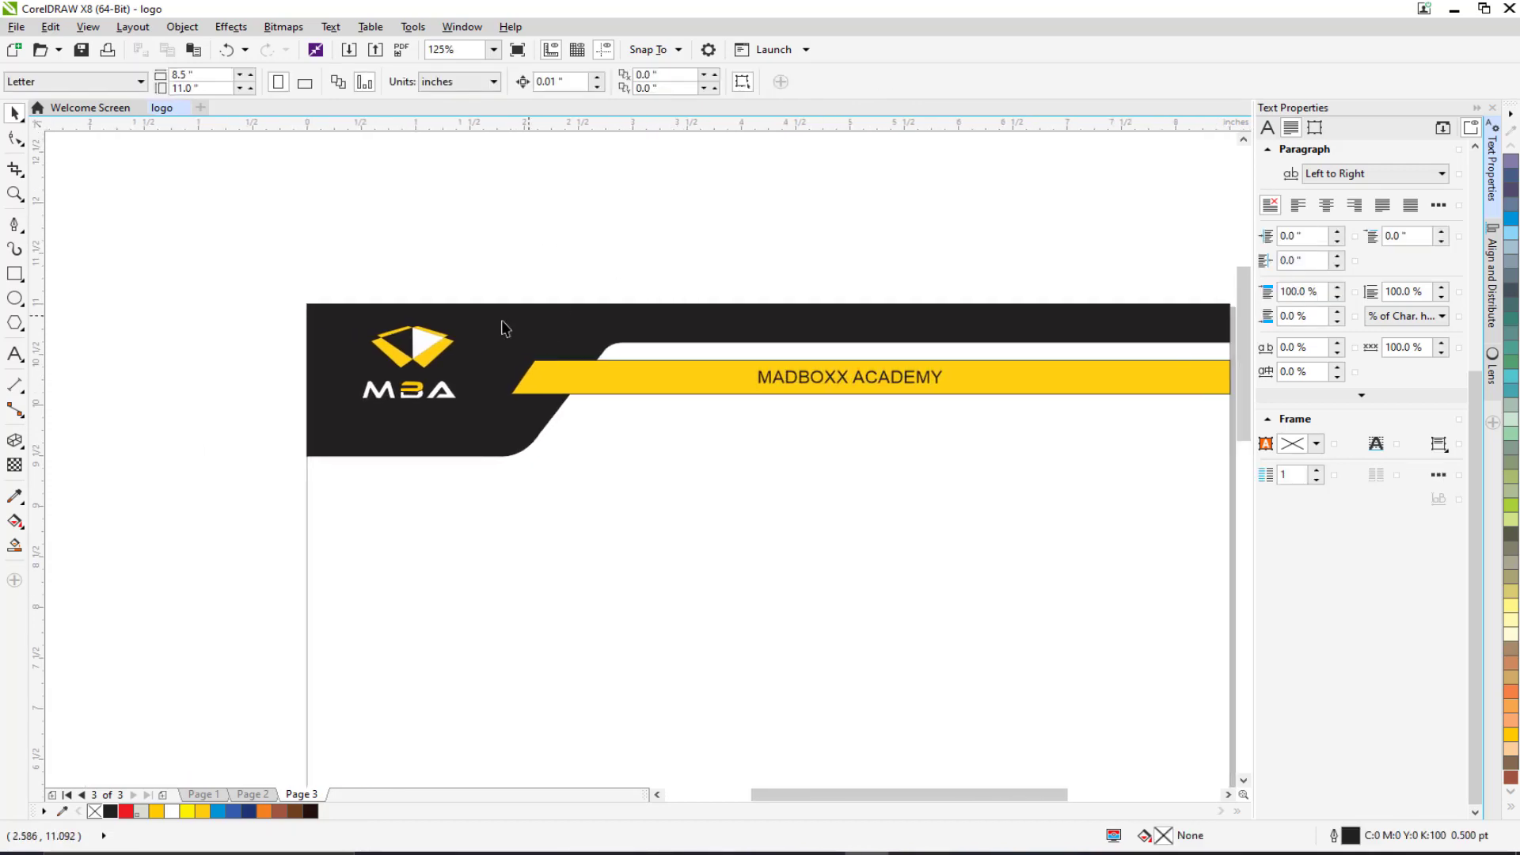
left_click_drag(306, 240, 482, 419)
left_click_drag(404, 360, 466, 276)
left_click(307, 207)
scroll(445, 357, "down", 1)
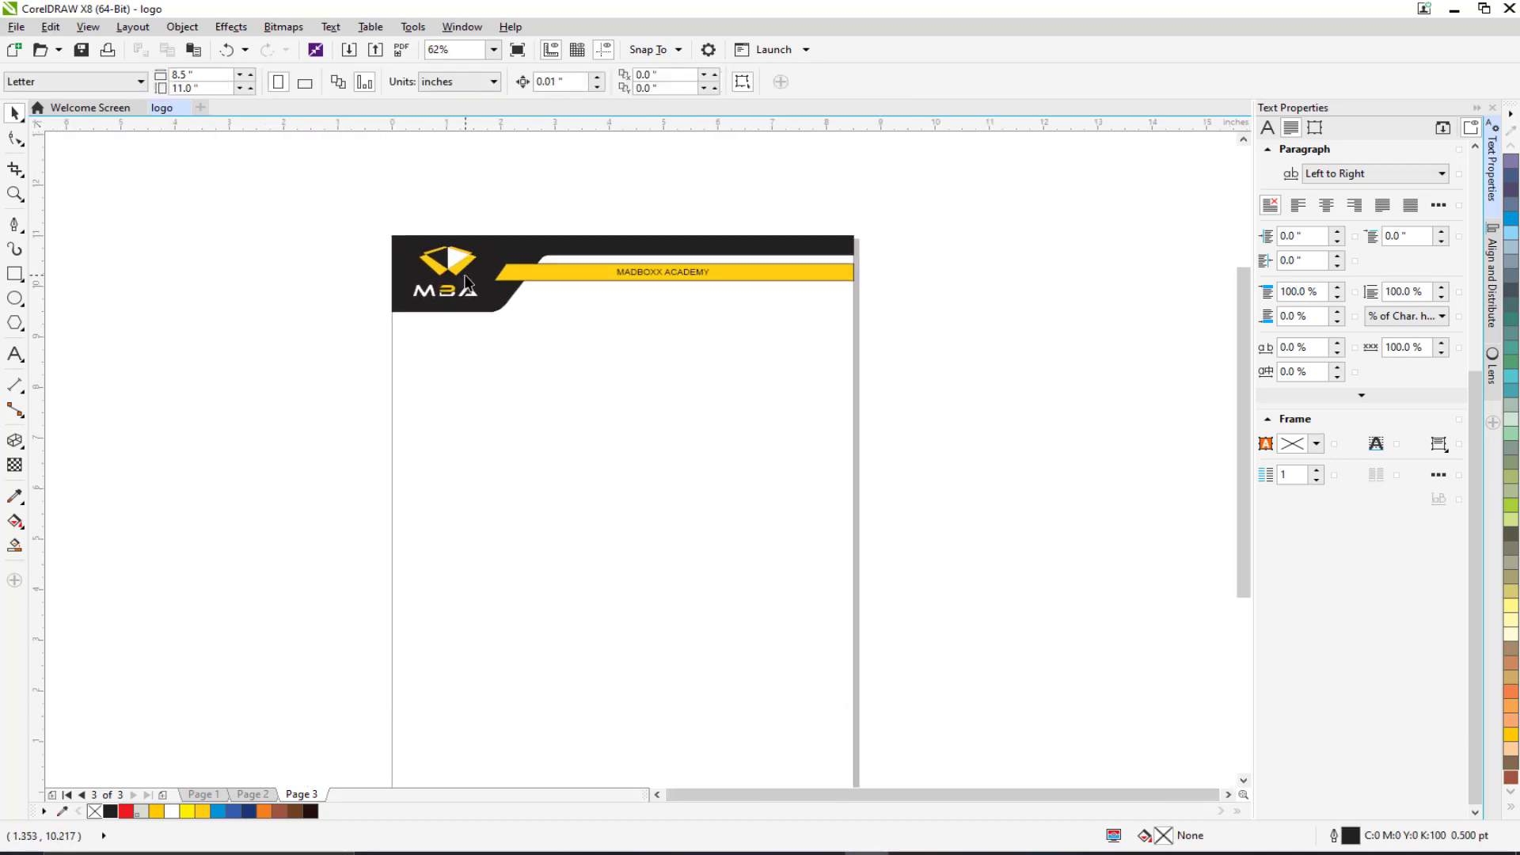
Remove the yellow bar's outline.
left_click(514, 271)
scroll(514, 270, "up", 2)
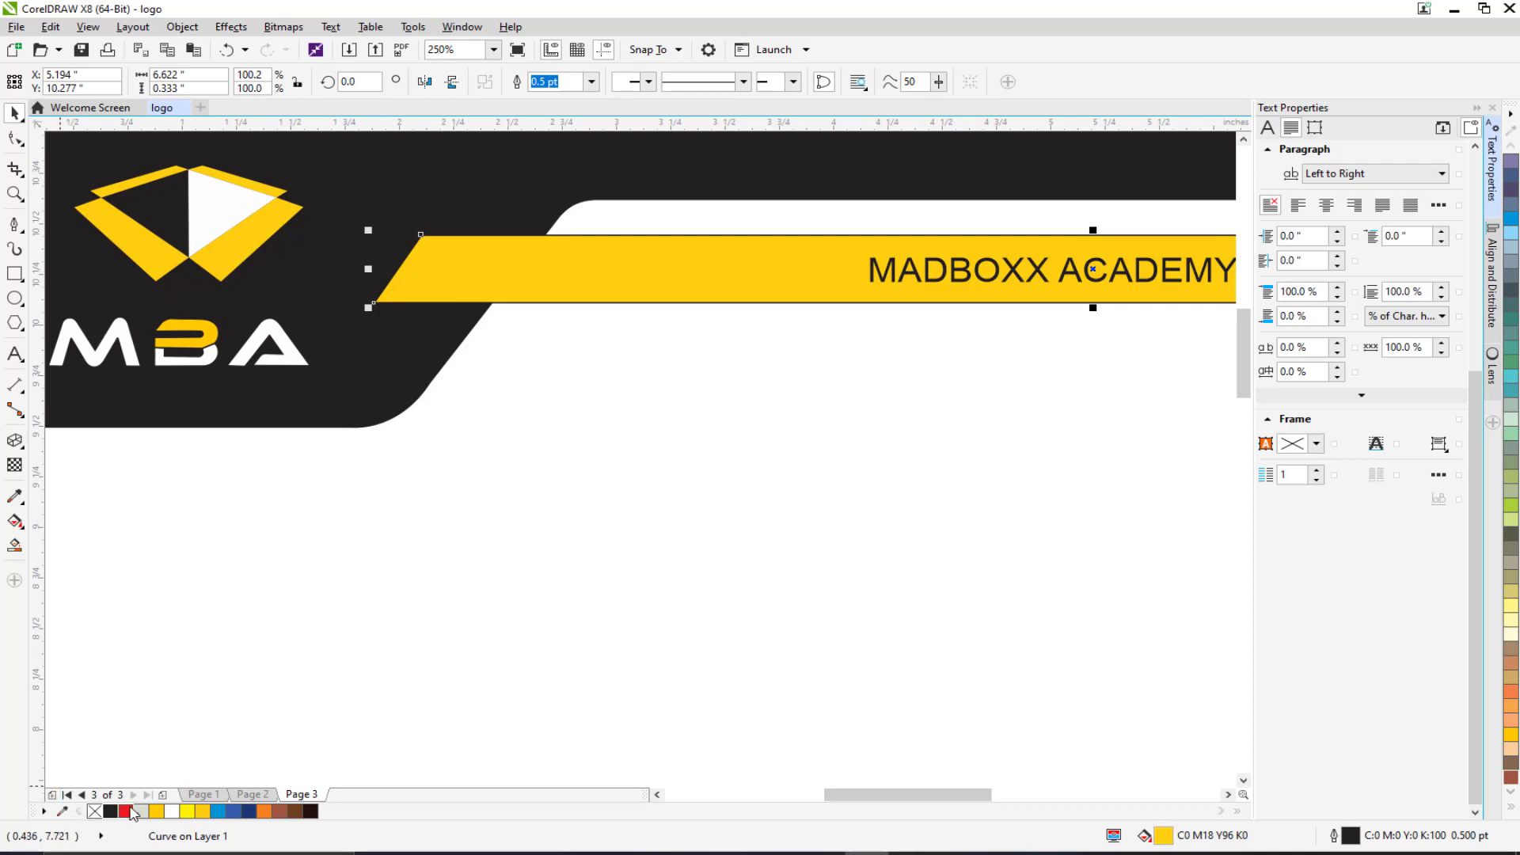
right_click(96, 812)
left_click_drag(493, 535, 382, 563)
left_click(454, 347)
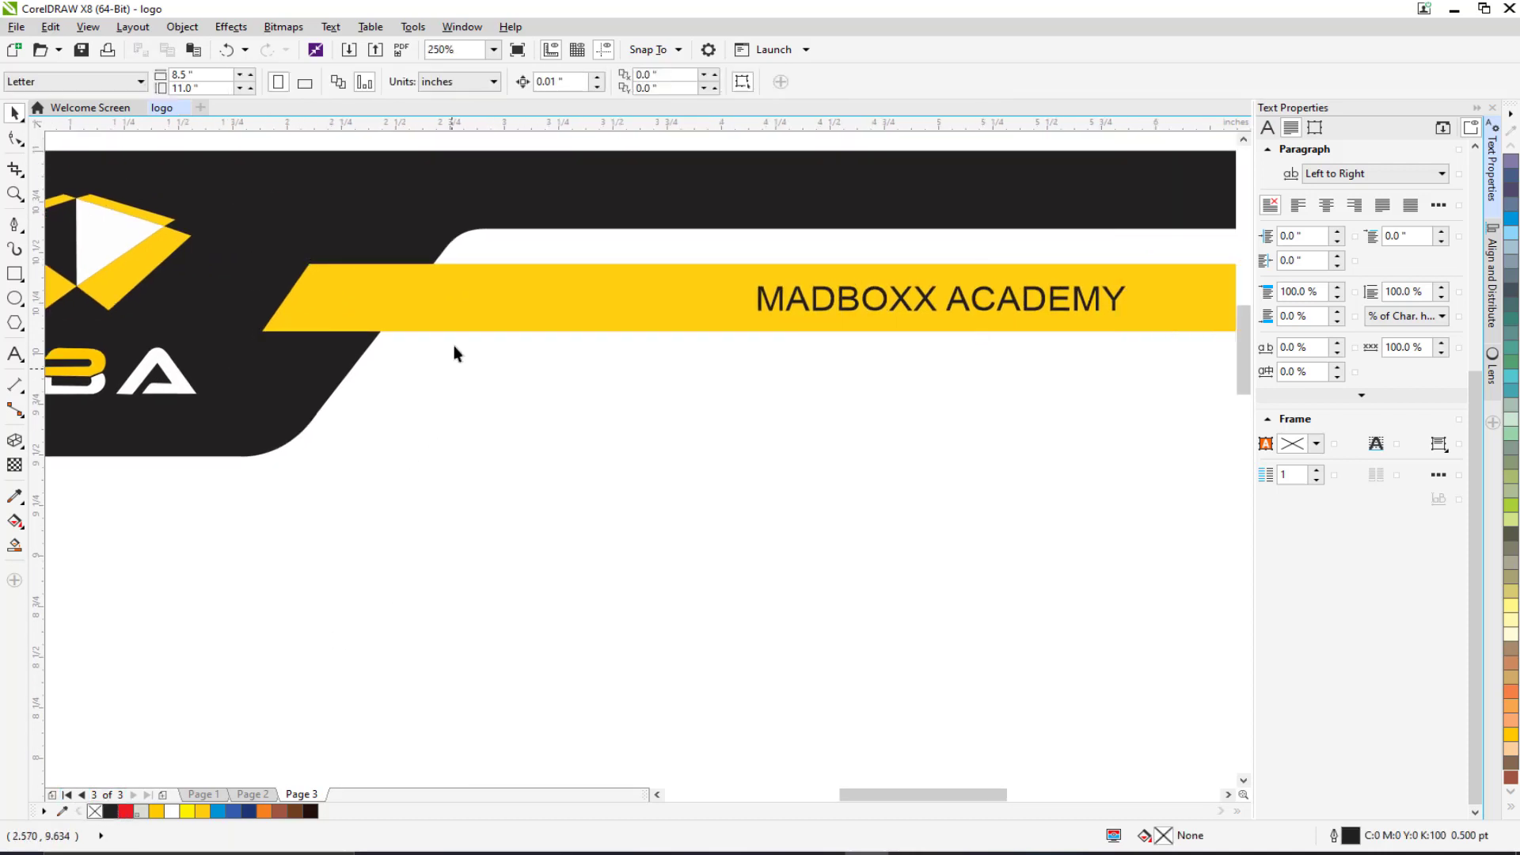
Duplicate the yellow bar with Ctrl+D, shift the copy slightly down and fill it black.
left_click(458, 304)
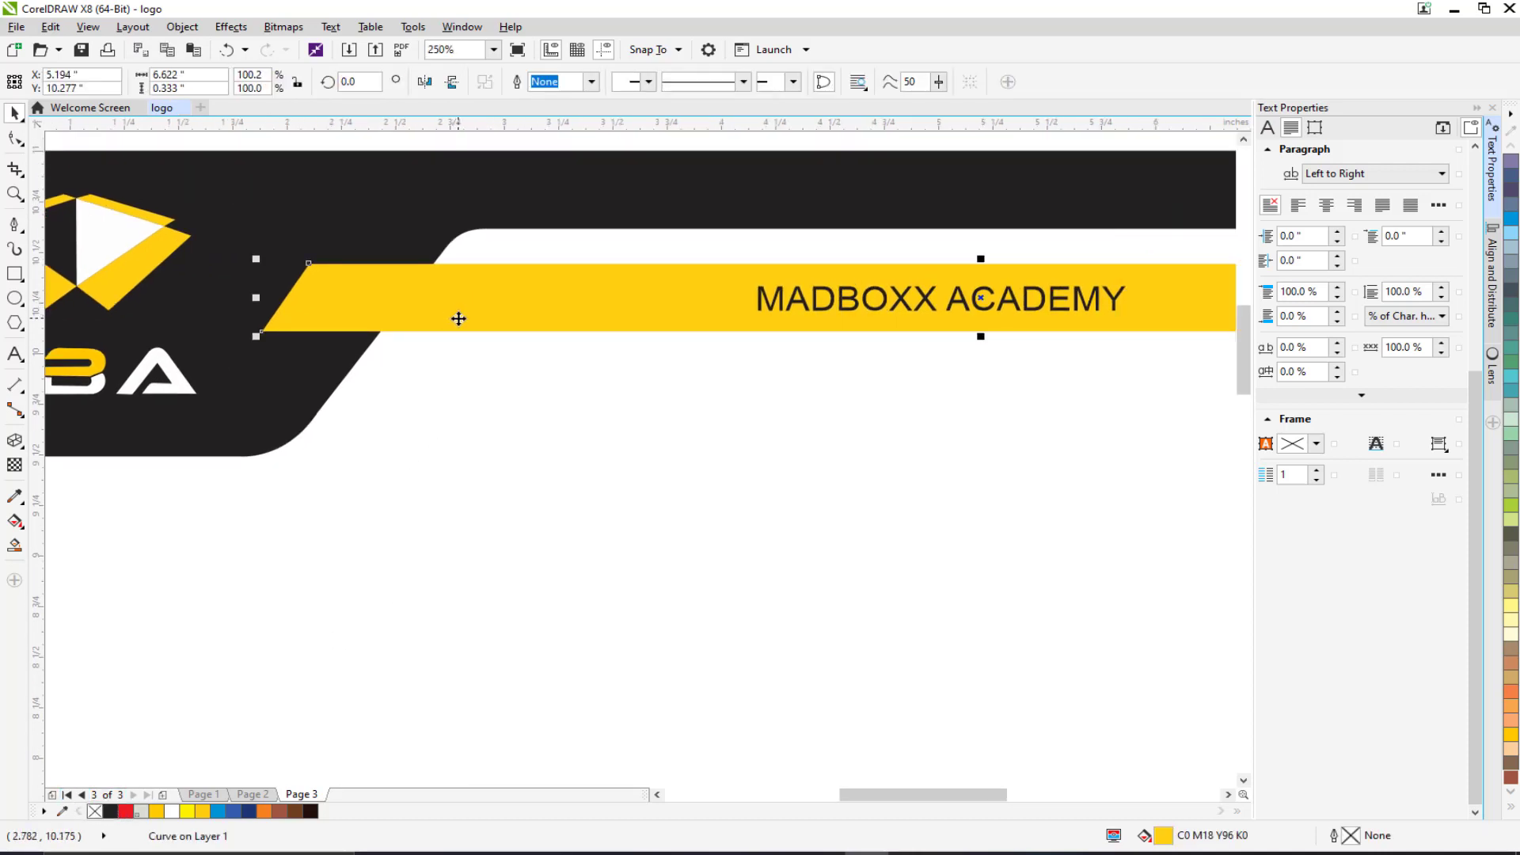
key("ctrl+d")
left_click_drag(458, 317, 459, 333)
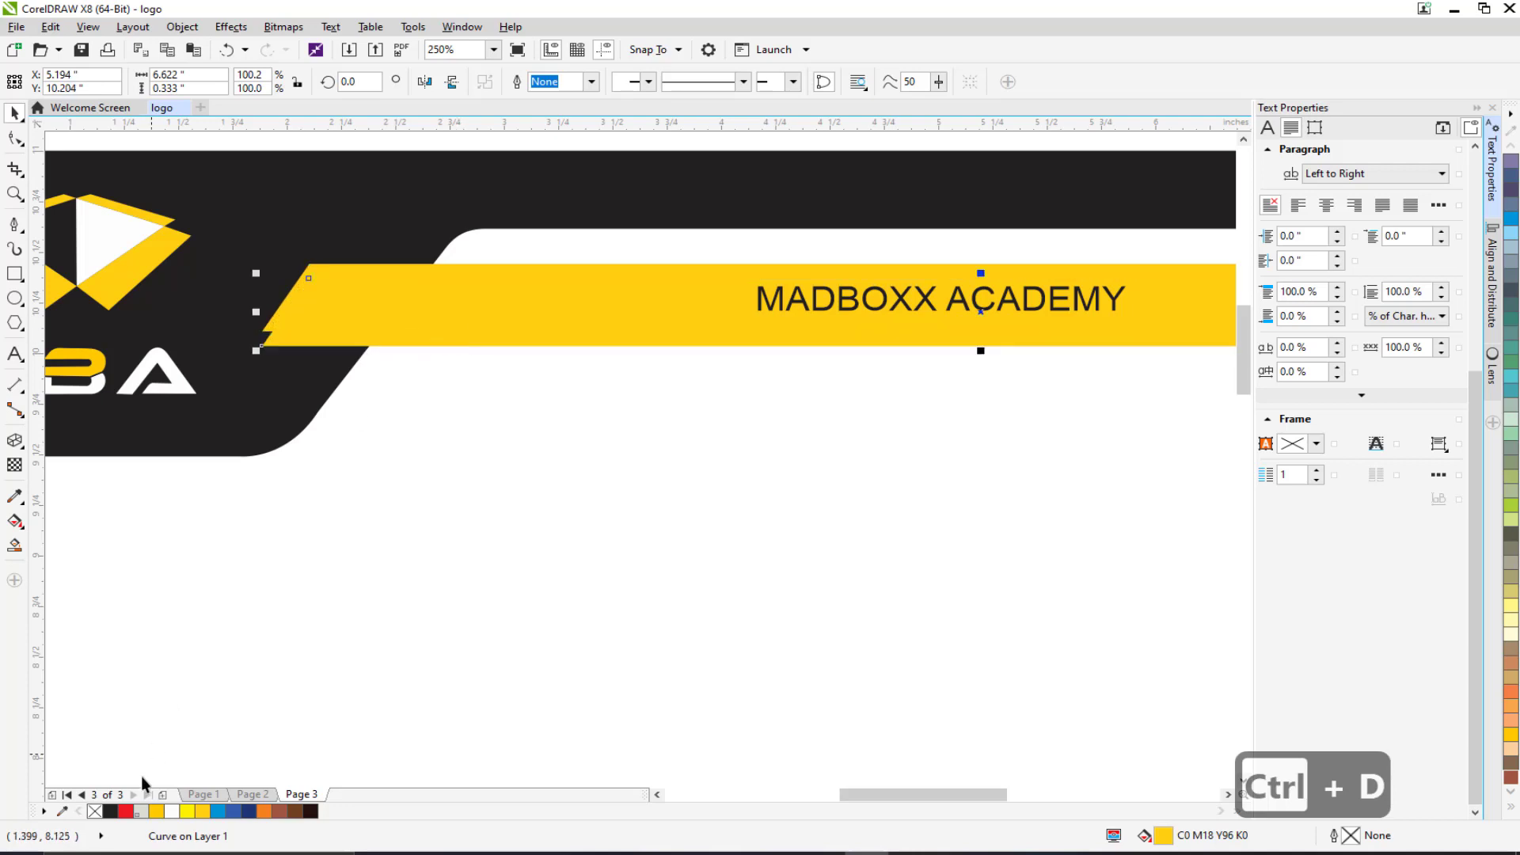
left_click(111, 812)
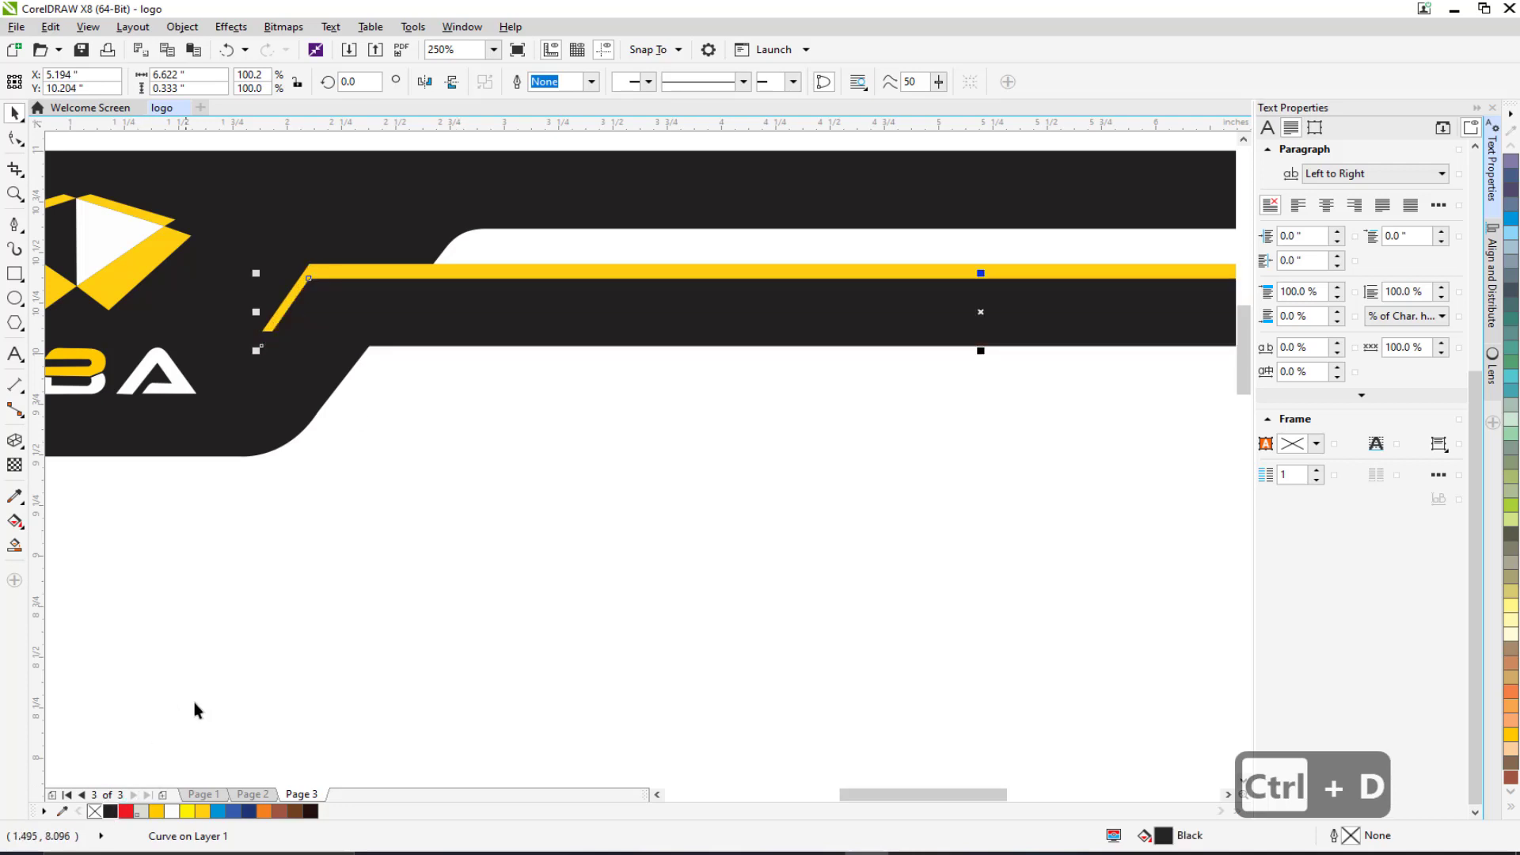
Place the black strip behind the yellow band using Order > Behind.
right_click(371, 312)
mouse_move(507, 588)
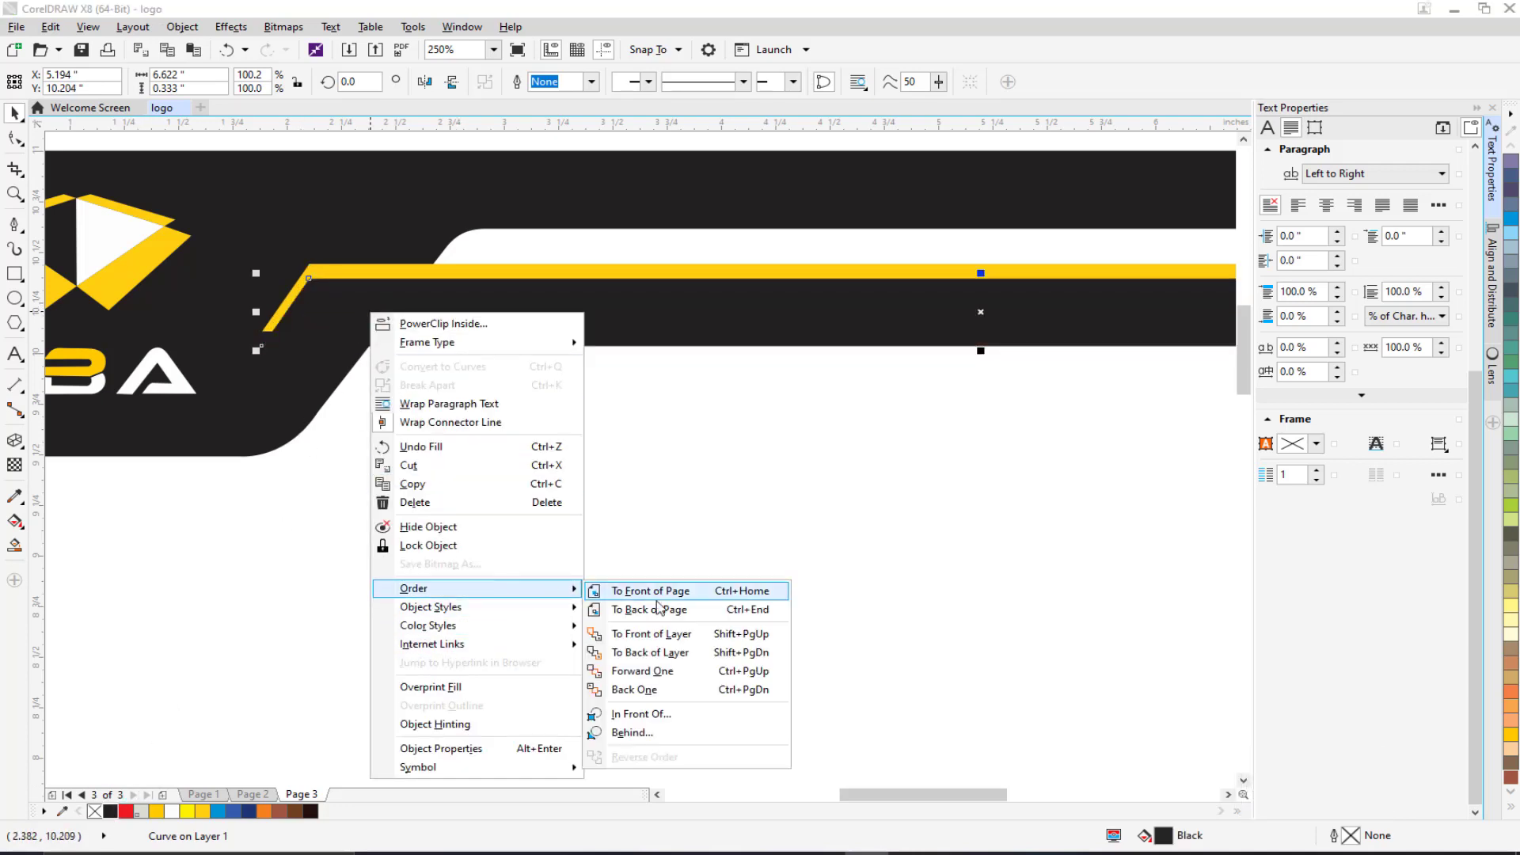
left_click(637, 733)
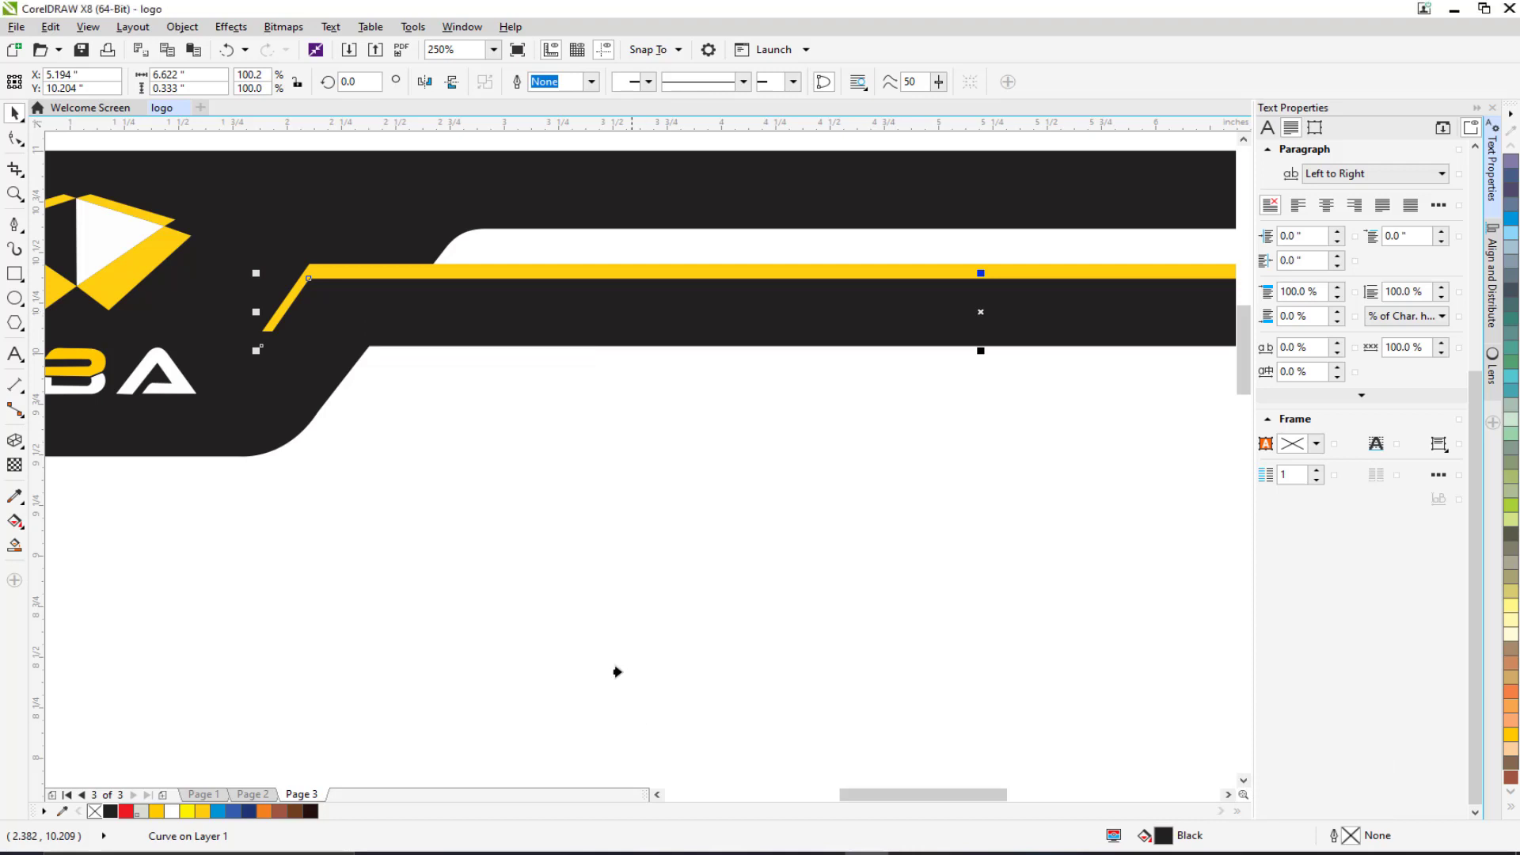
left_click(338, 273)
scroll(415, 410, "down", 3)
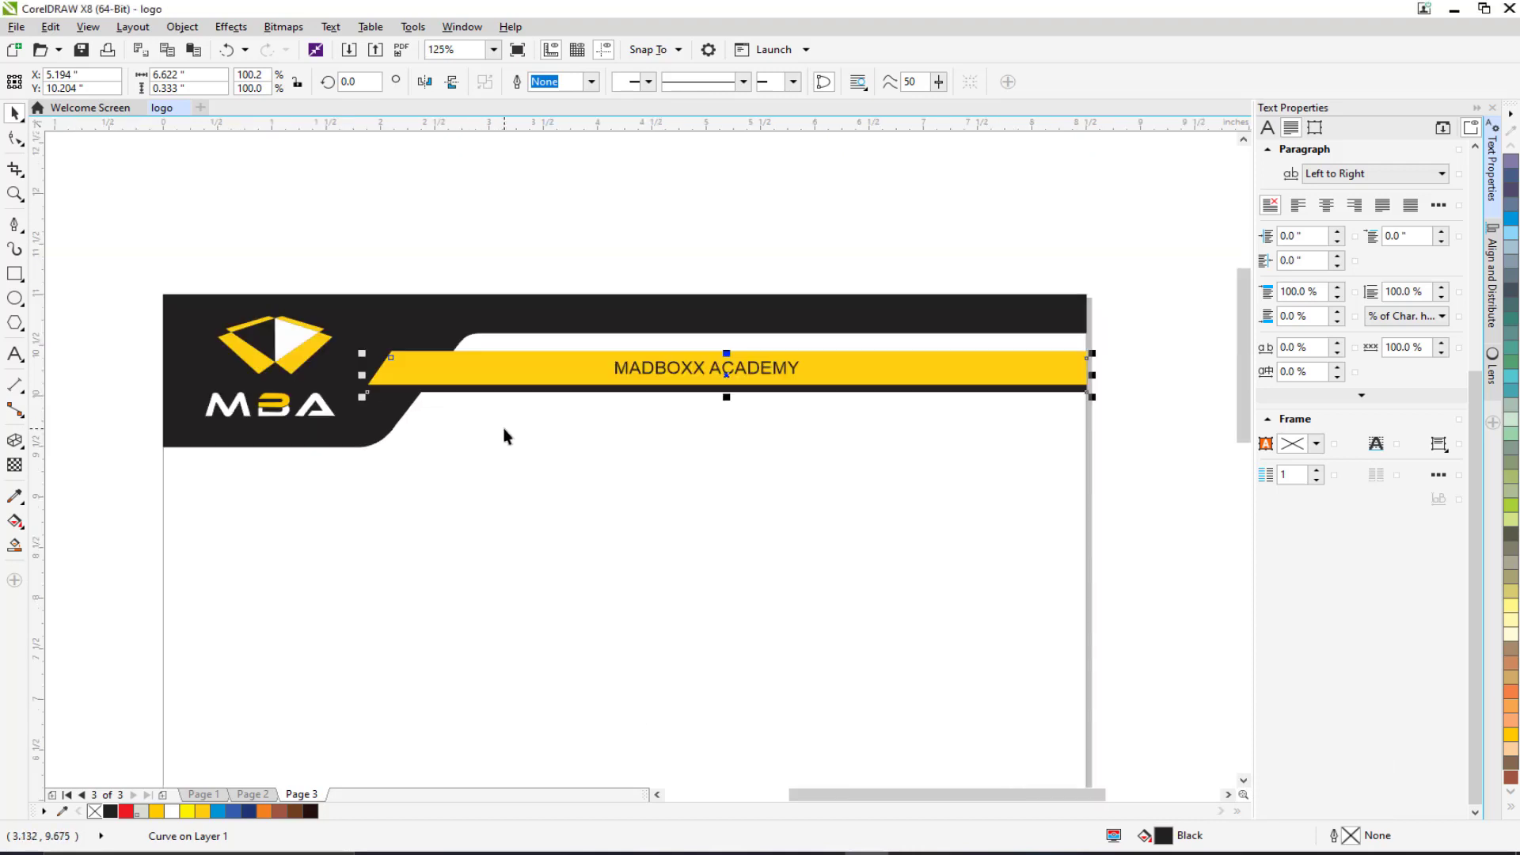
left_click(486, 235)
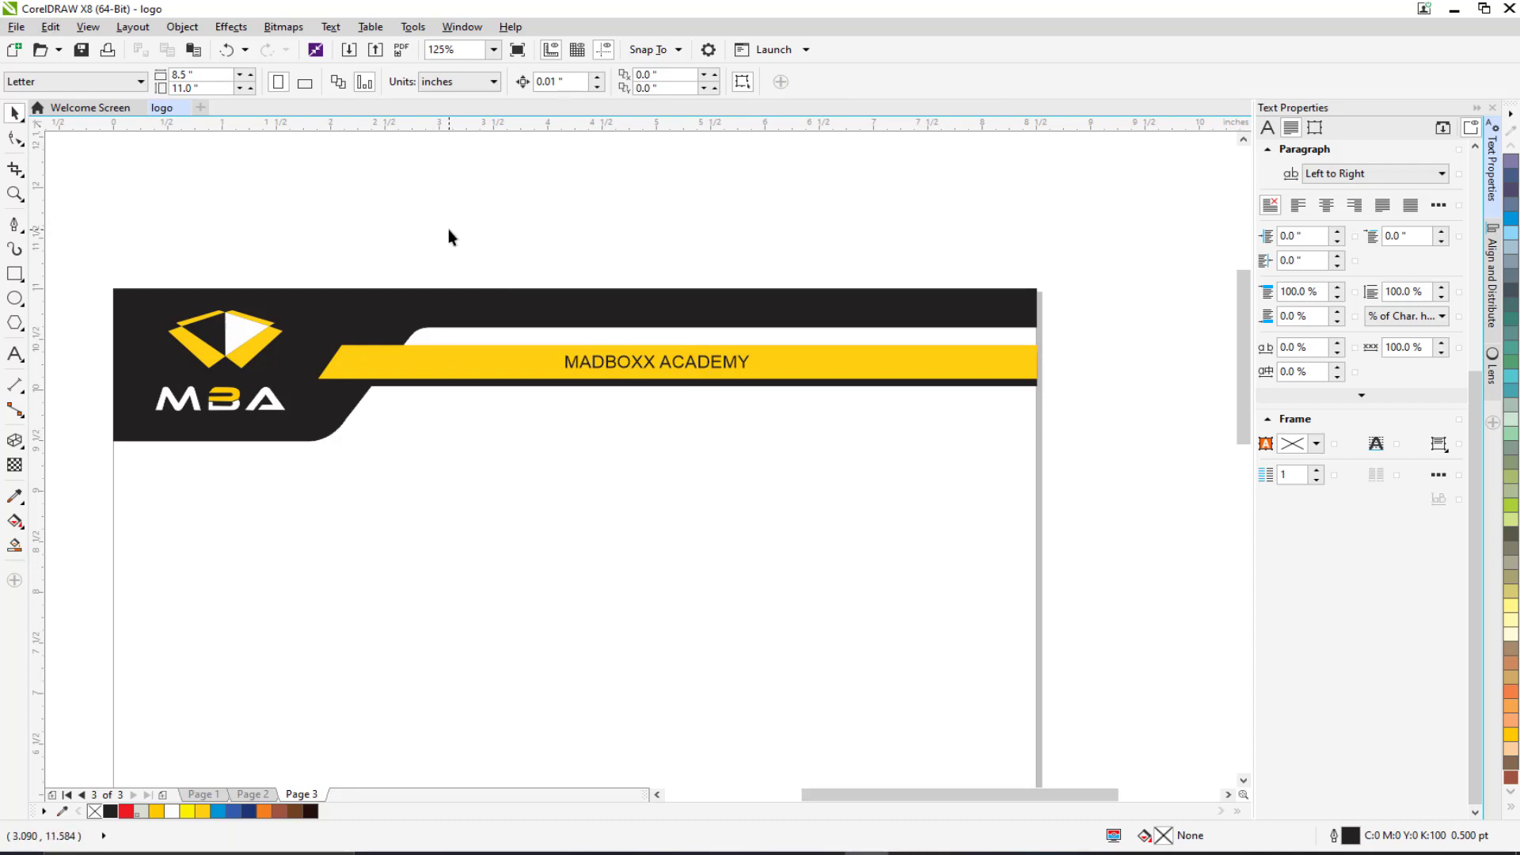
left_click(587, 375)
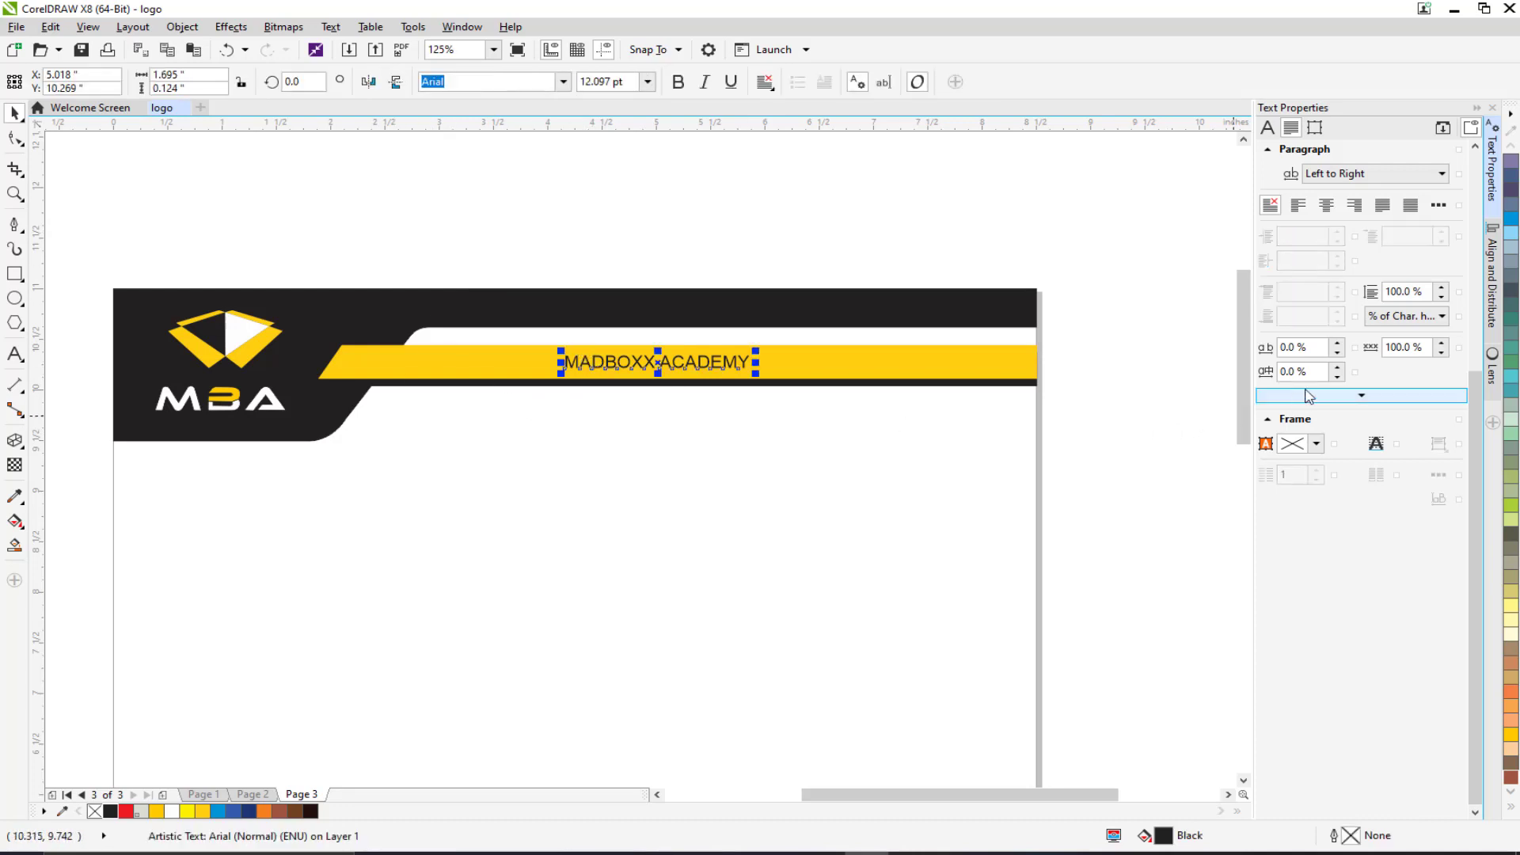
Raise MADBOXX ACADEMY's character spacing to about 77% and word spacing to about 329%.
left_click_drag(1338, 348, 1338, 260)
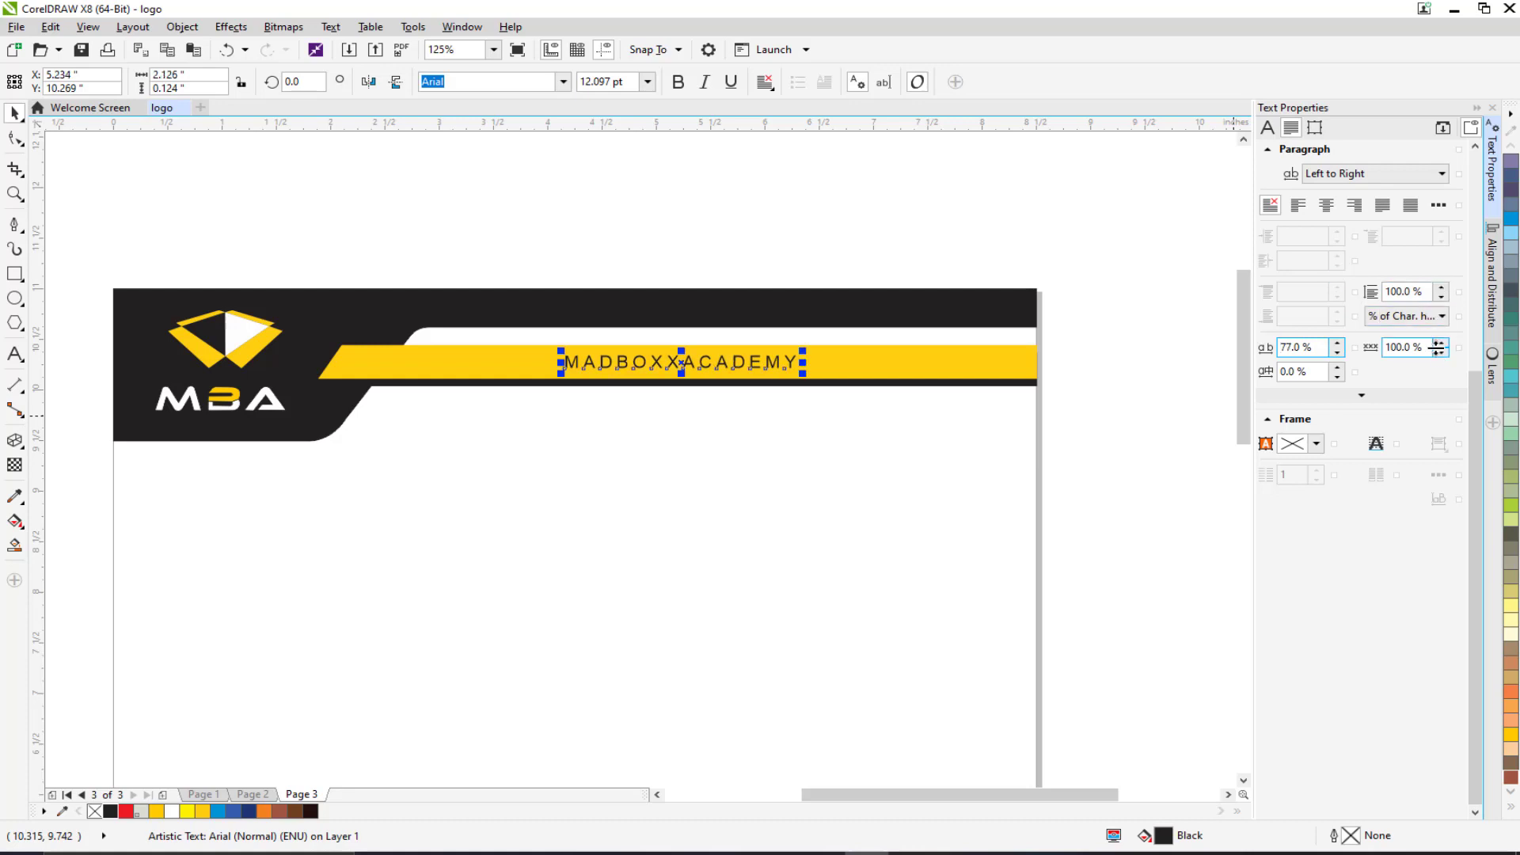
left_click_drag(1442, 354, 1441, 261)
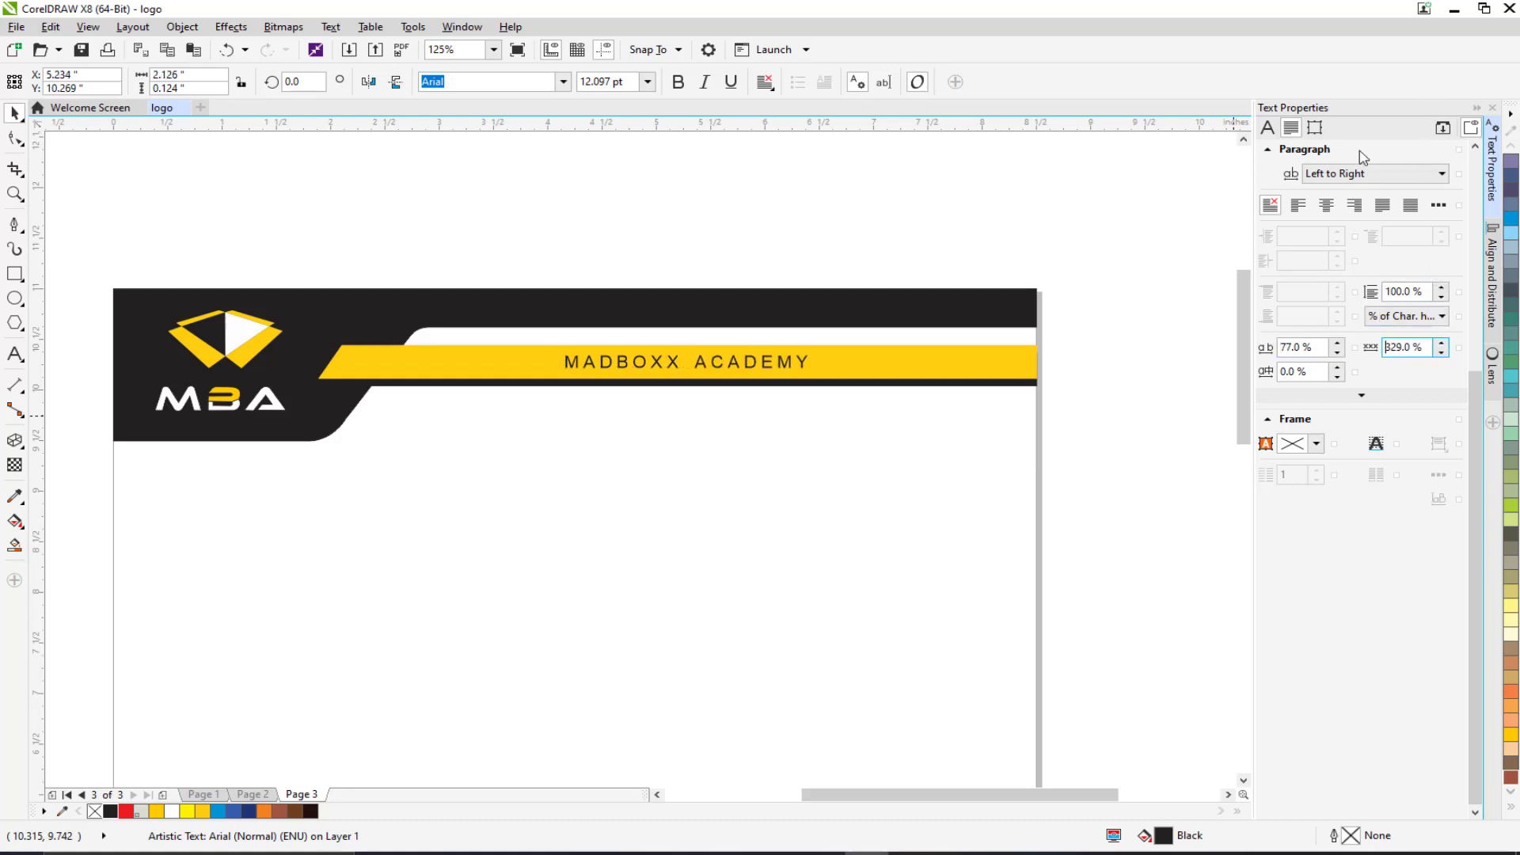
left_click(778, 313)
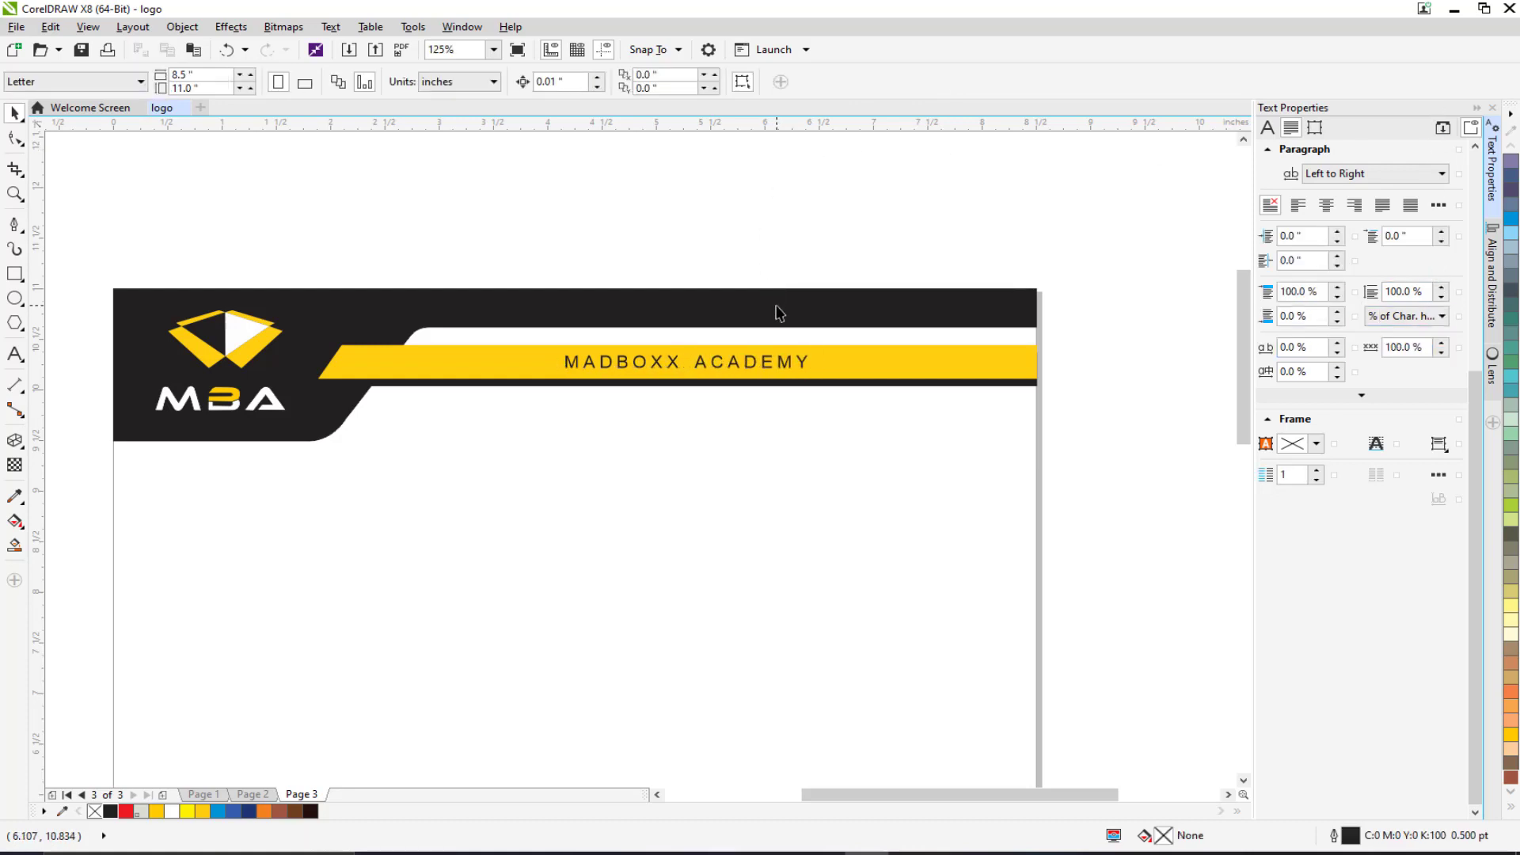
scroll(697, 334, "down", 4)
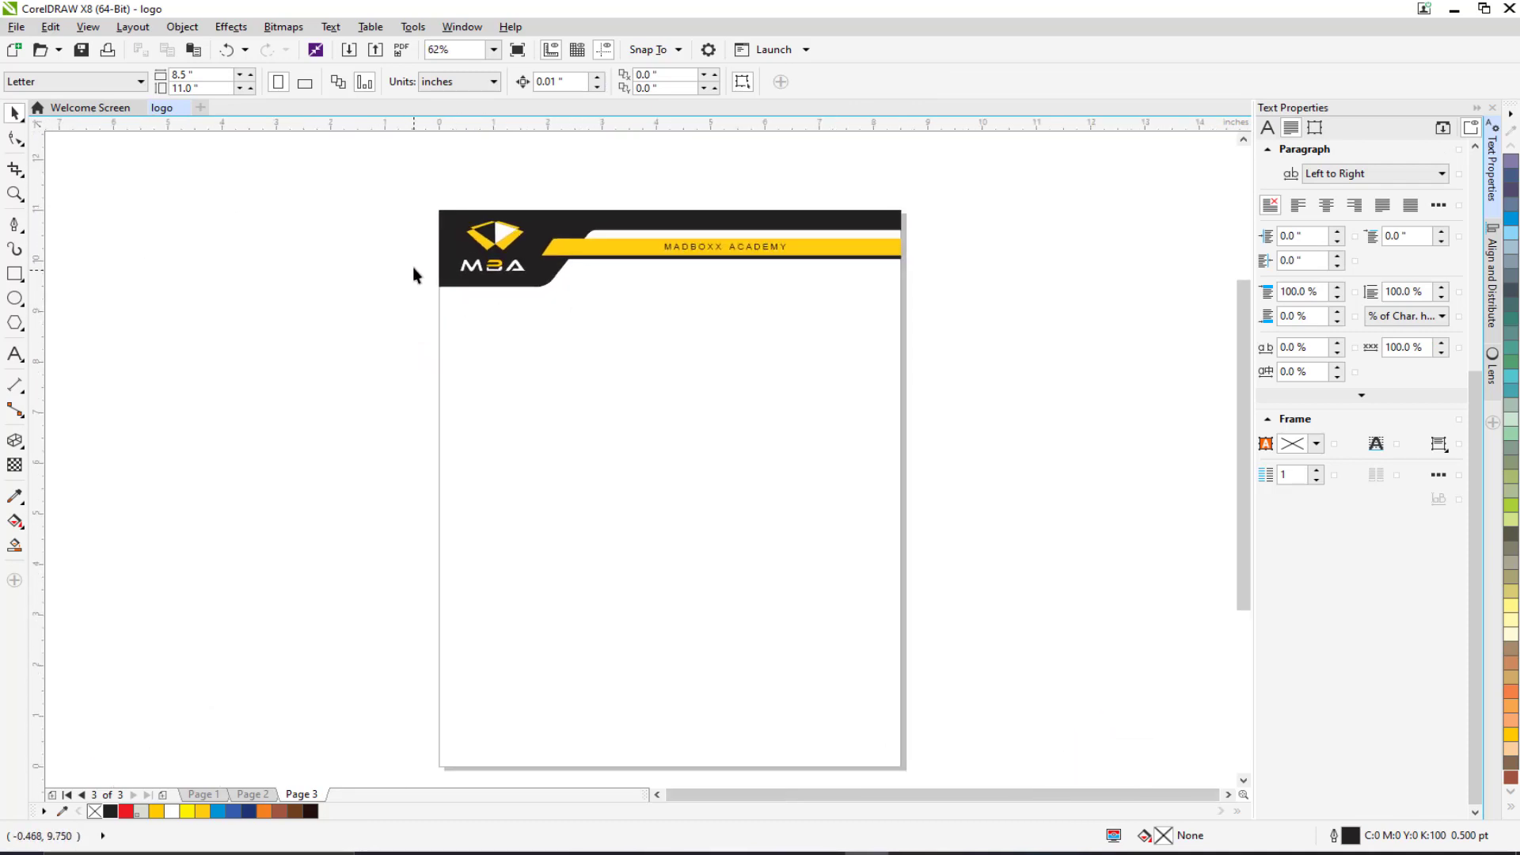
scroll(428, 301, "down", 2)
Select the header's black shape, yellow band and thin black strip, undoing an accidental move.
scroll(439, 293, "up", 2)
left_click(477, 302)
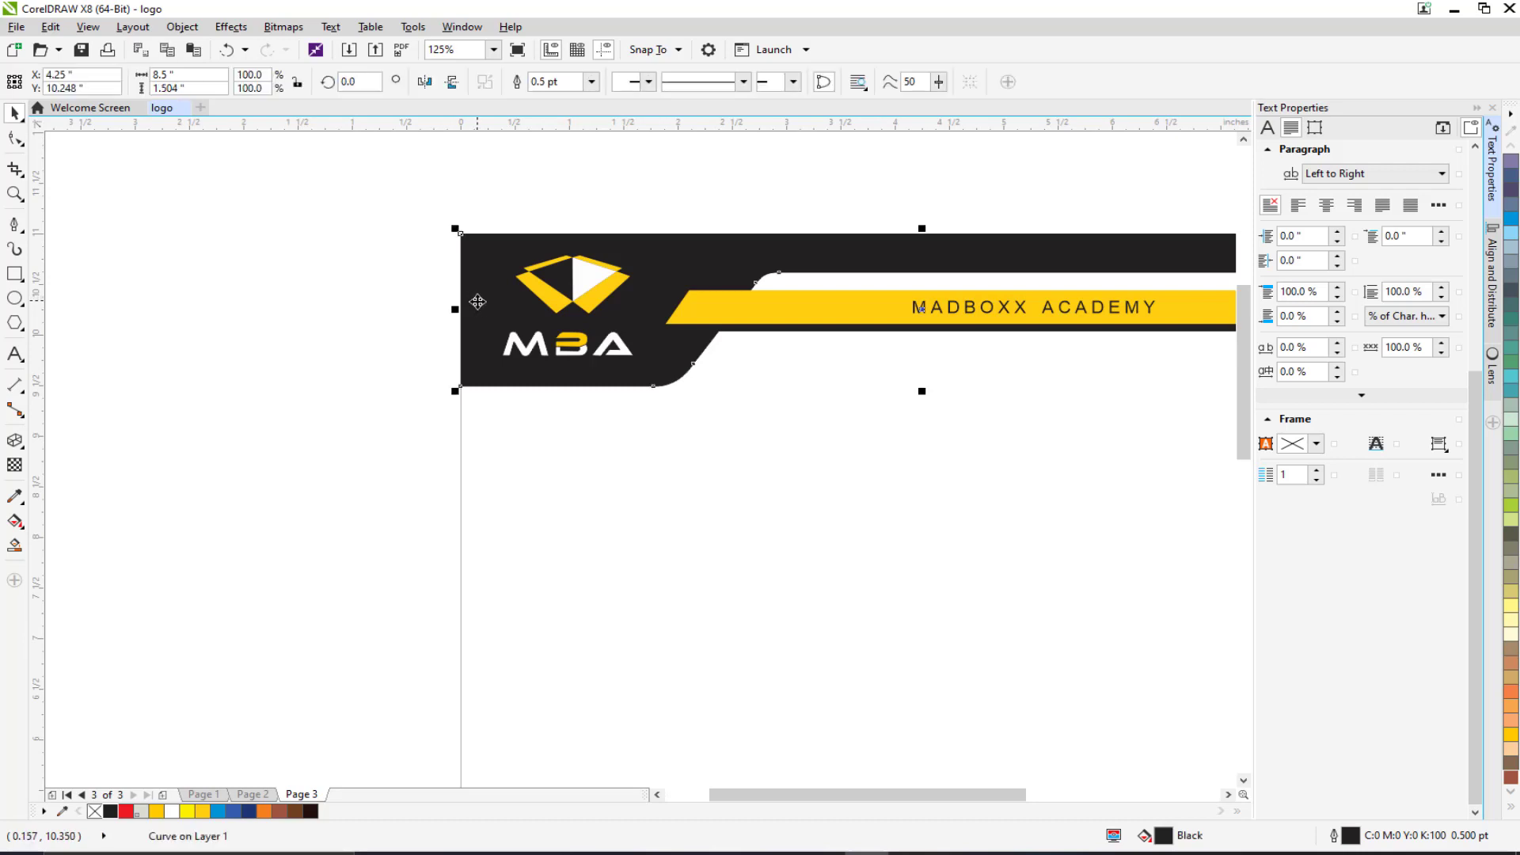
left_click_drag(495, 314, 438, 319)
key("ctrl+z")
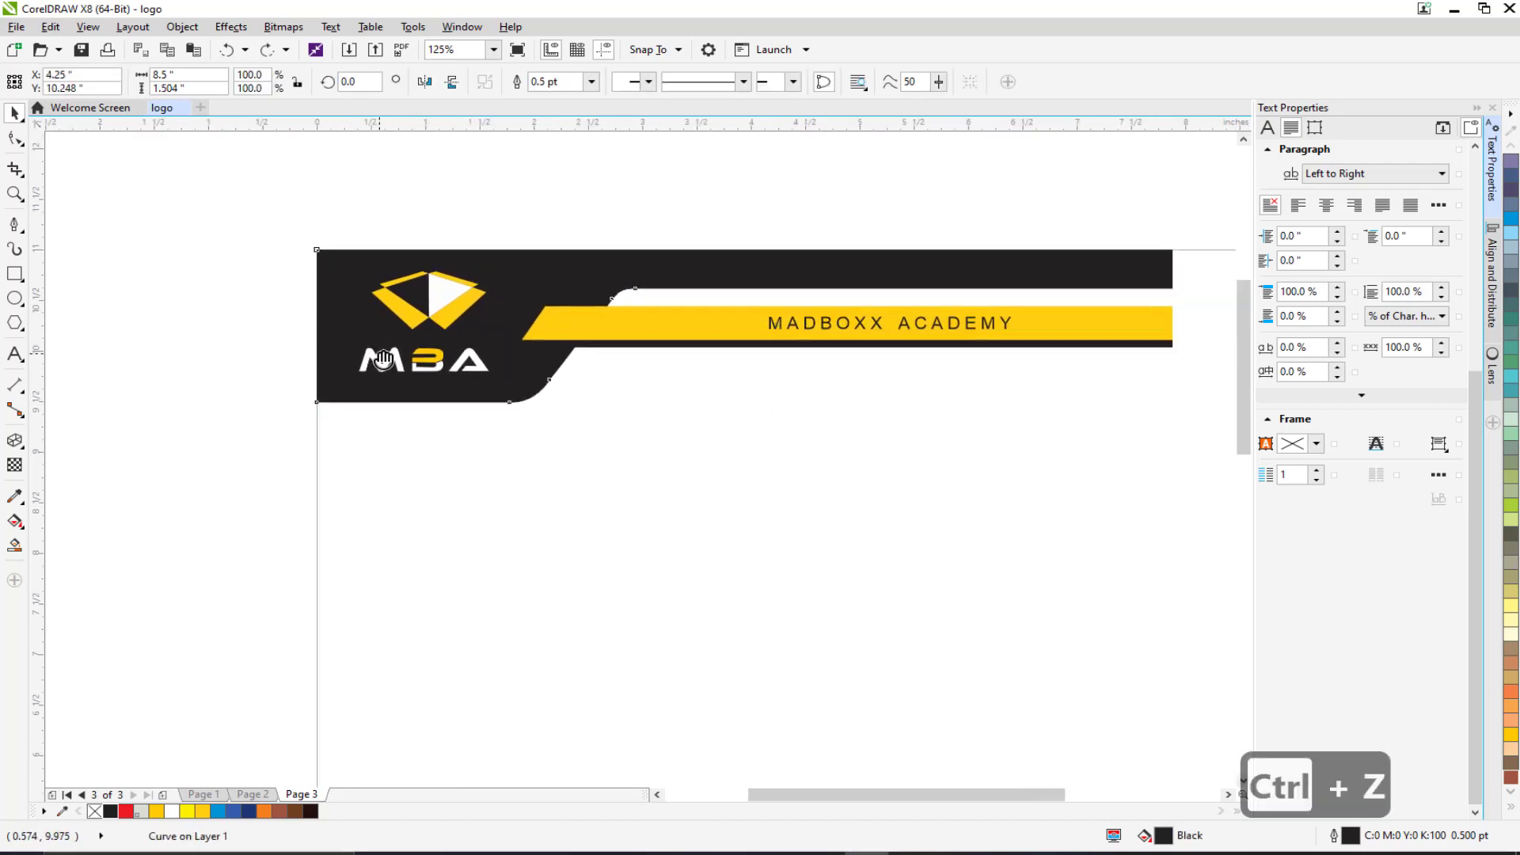
key("ctrl+z")
left_click(598, 331, "shift")
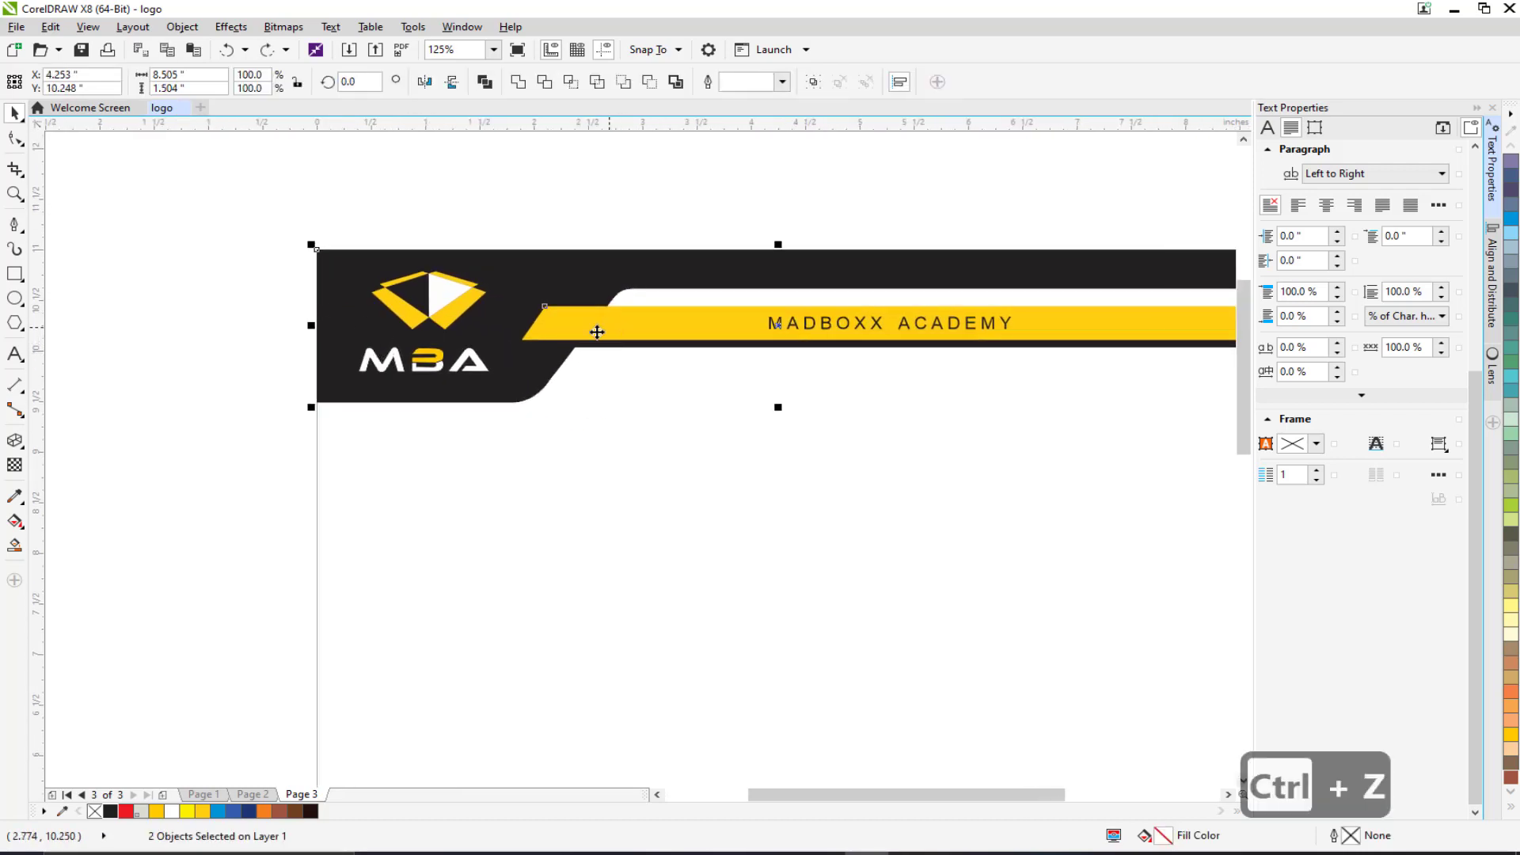
scroll(594, 335, "up", 1)
left_click(586, 354, "shift")
scroll(590, 357, "down", 1)
scroll(589, 357, "down", 3)
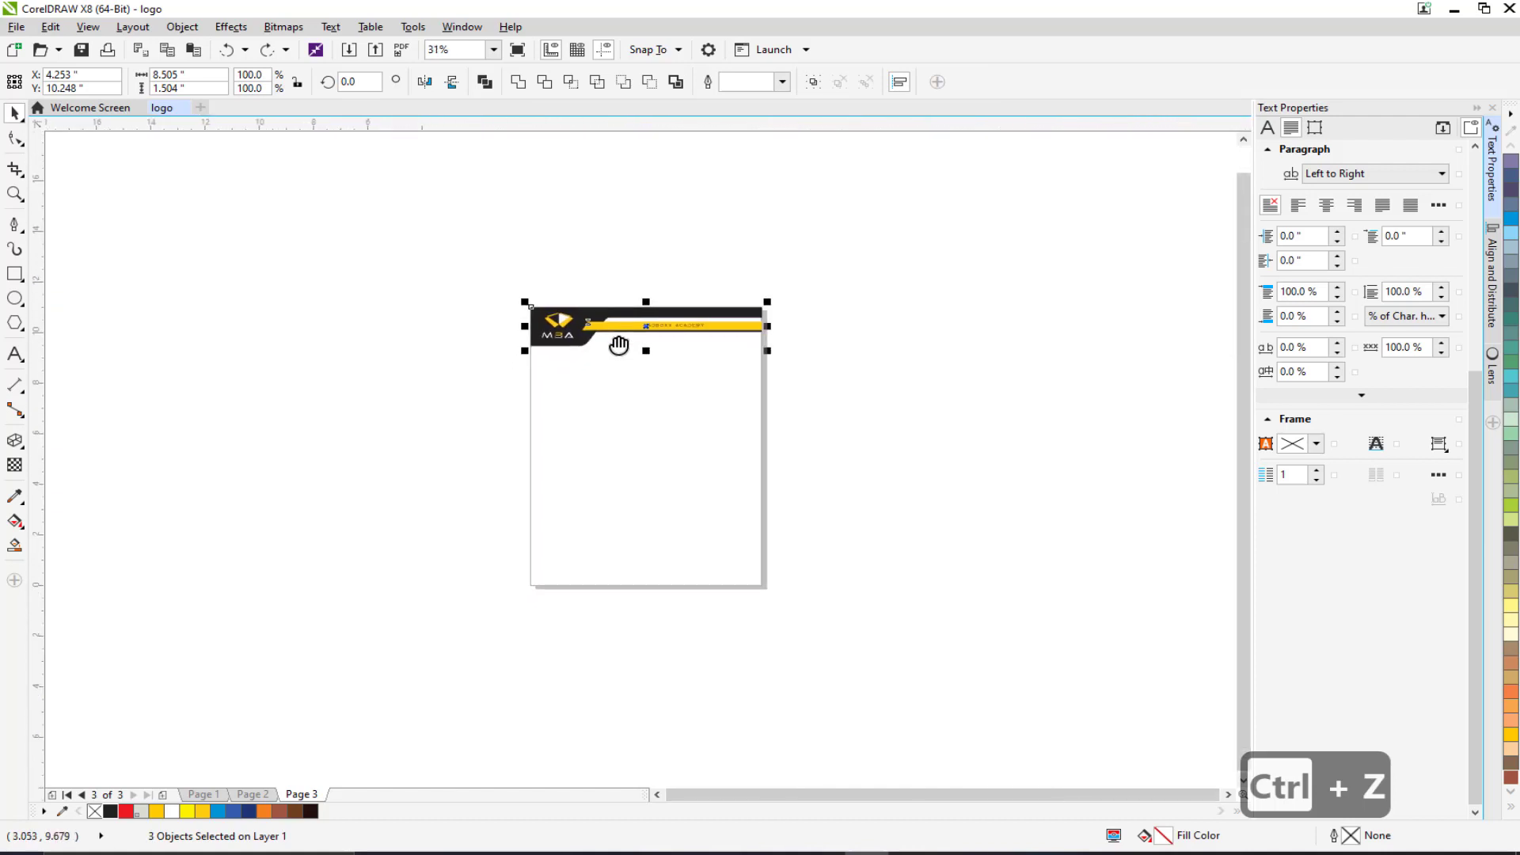
Duplicate the three shapes, move the copy down and mirror it horizontally and vertically.
key("ctrl+d")
left_click_drag(621, 329, 562, 485)
scroll(578, 524, "up", 1)
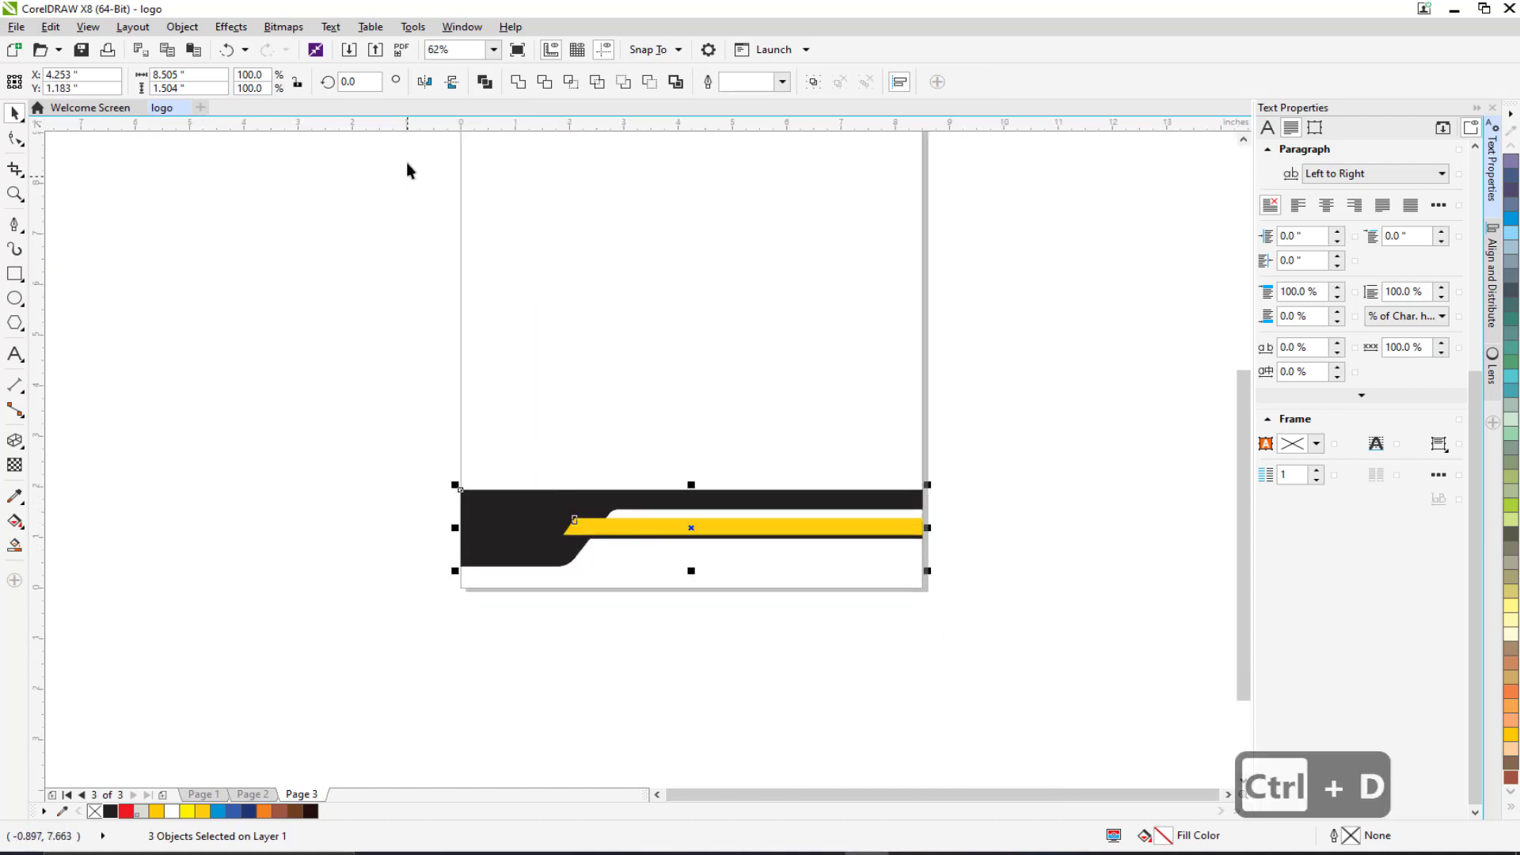
left_click(425, 81)
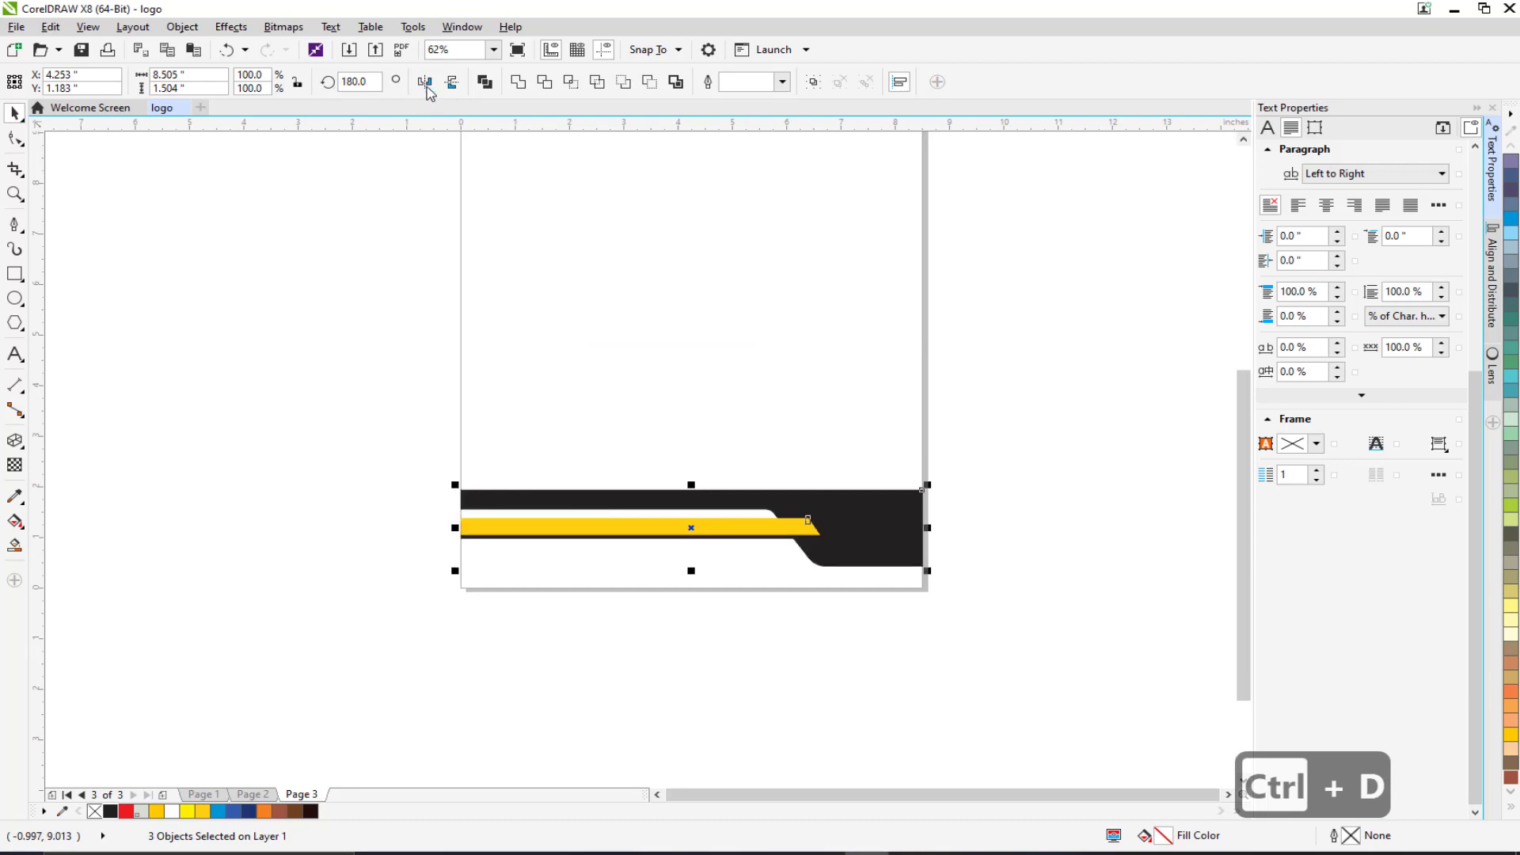
left_click(452, 81)
Align the mirrored copy with the page's bottom edge as a footer.
scroll(917, 540, "up", 1)
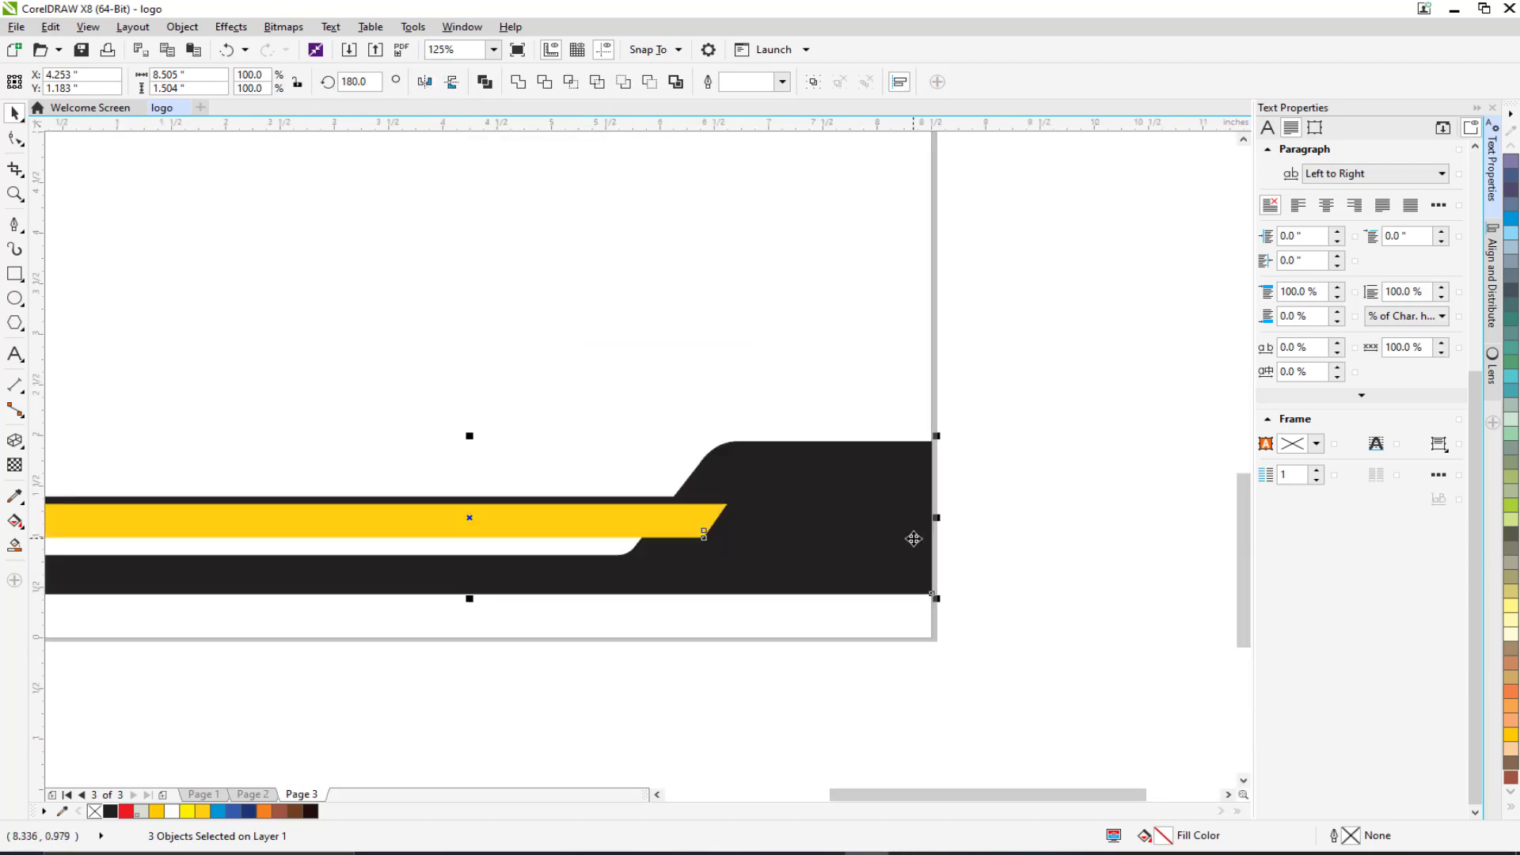
left_click_drag(904, 519, 904, 563)
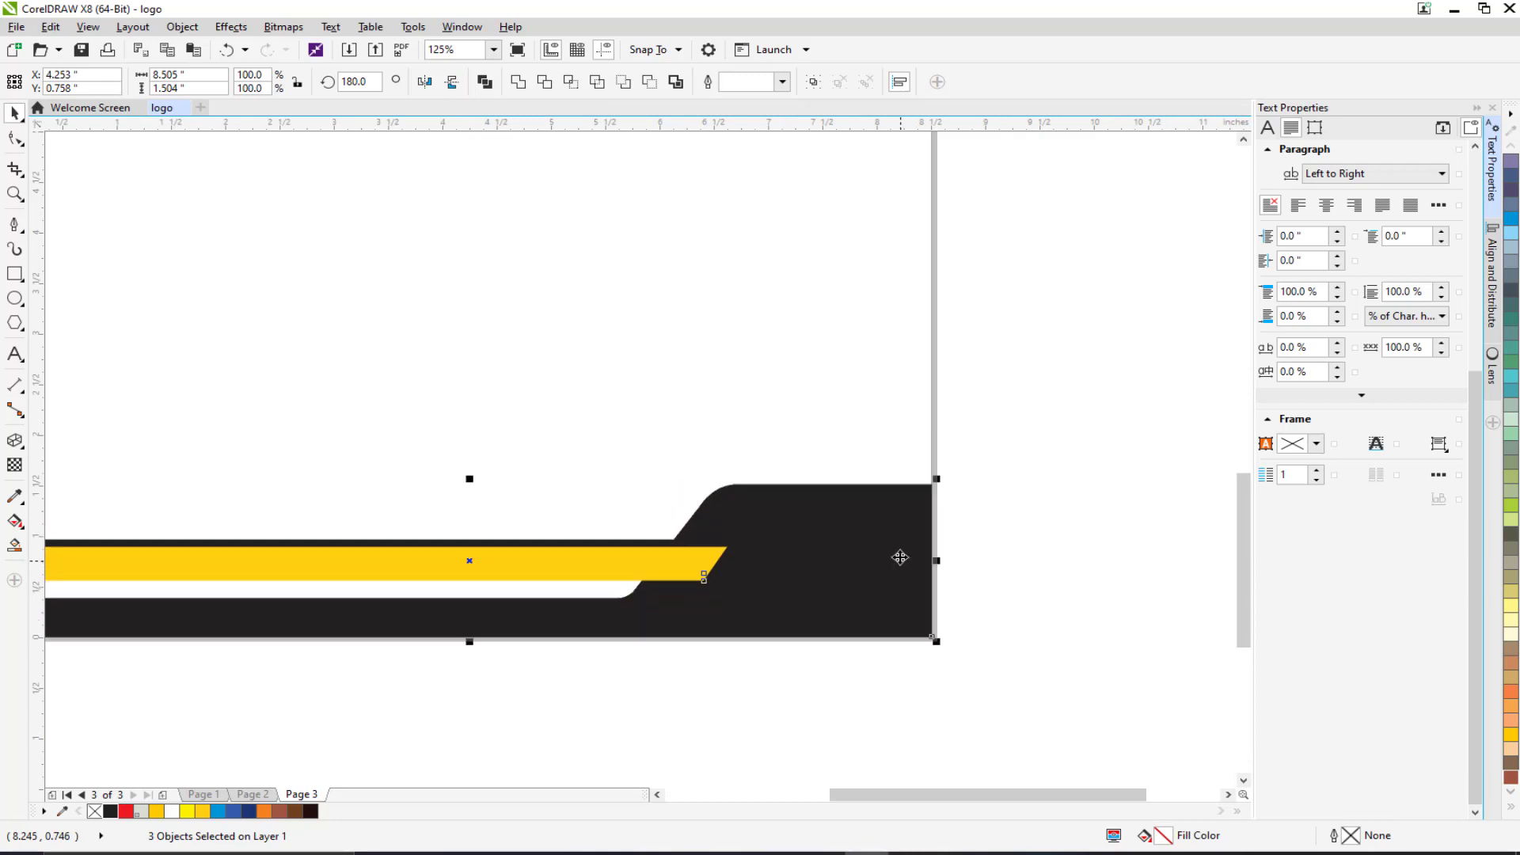
left_click(1004, 440)
scroll(902, 438, "down", 1)
scroll(828, 505, "up", 1)
scroll(815, 507, "down", 1)
scroll(718, 508, "up", 1)
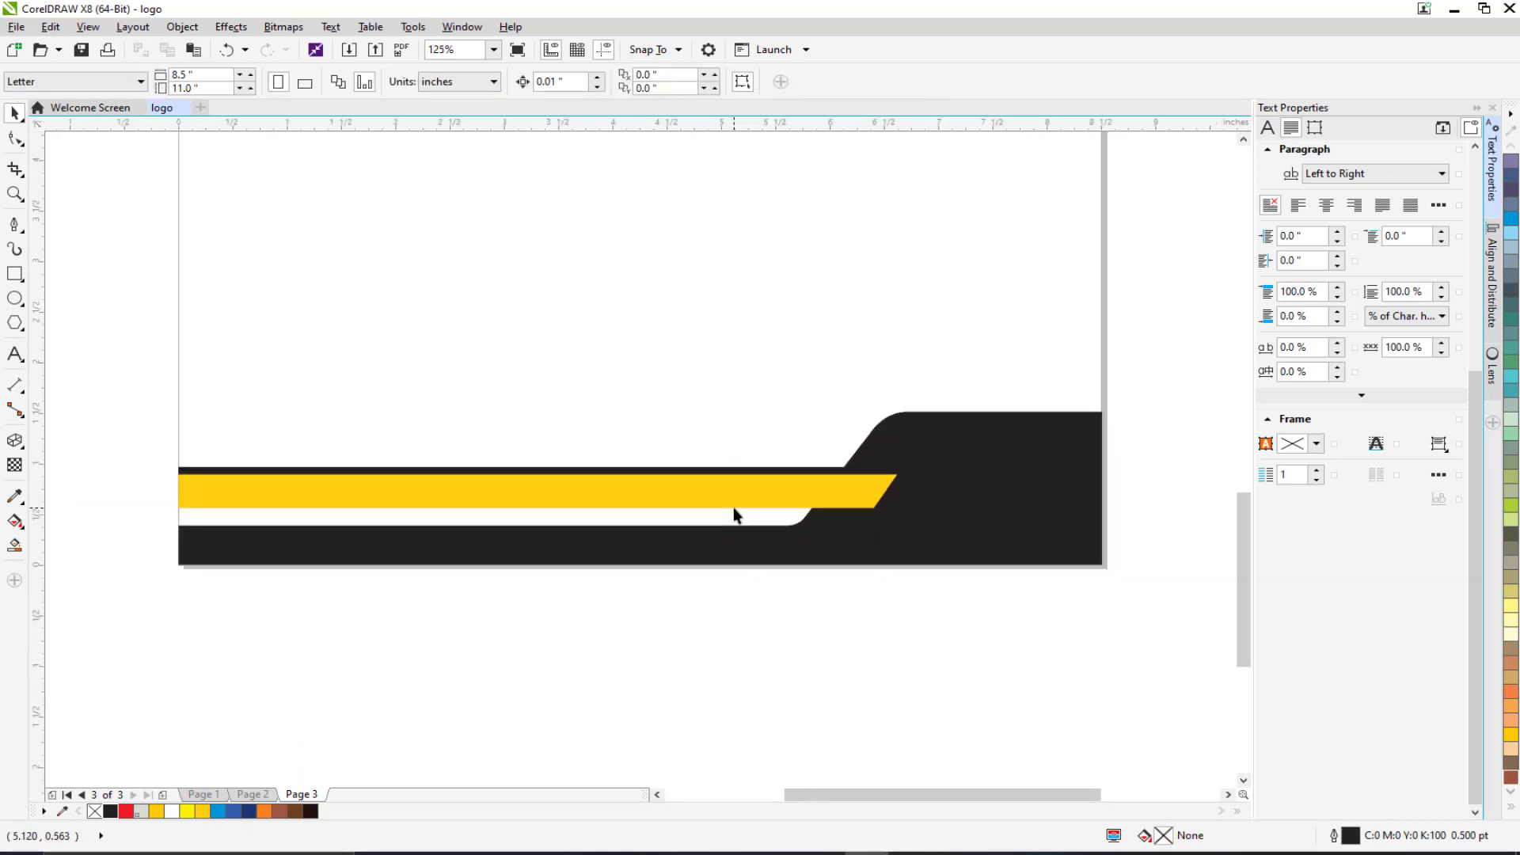
left_click(732, 494)
Shorten the footer's yellow band and thin strip from their right end.
scroll(795, 492, "up", 1)
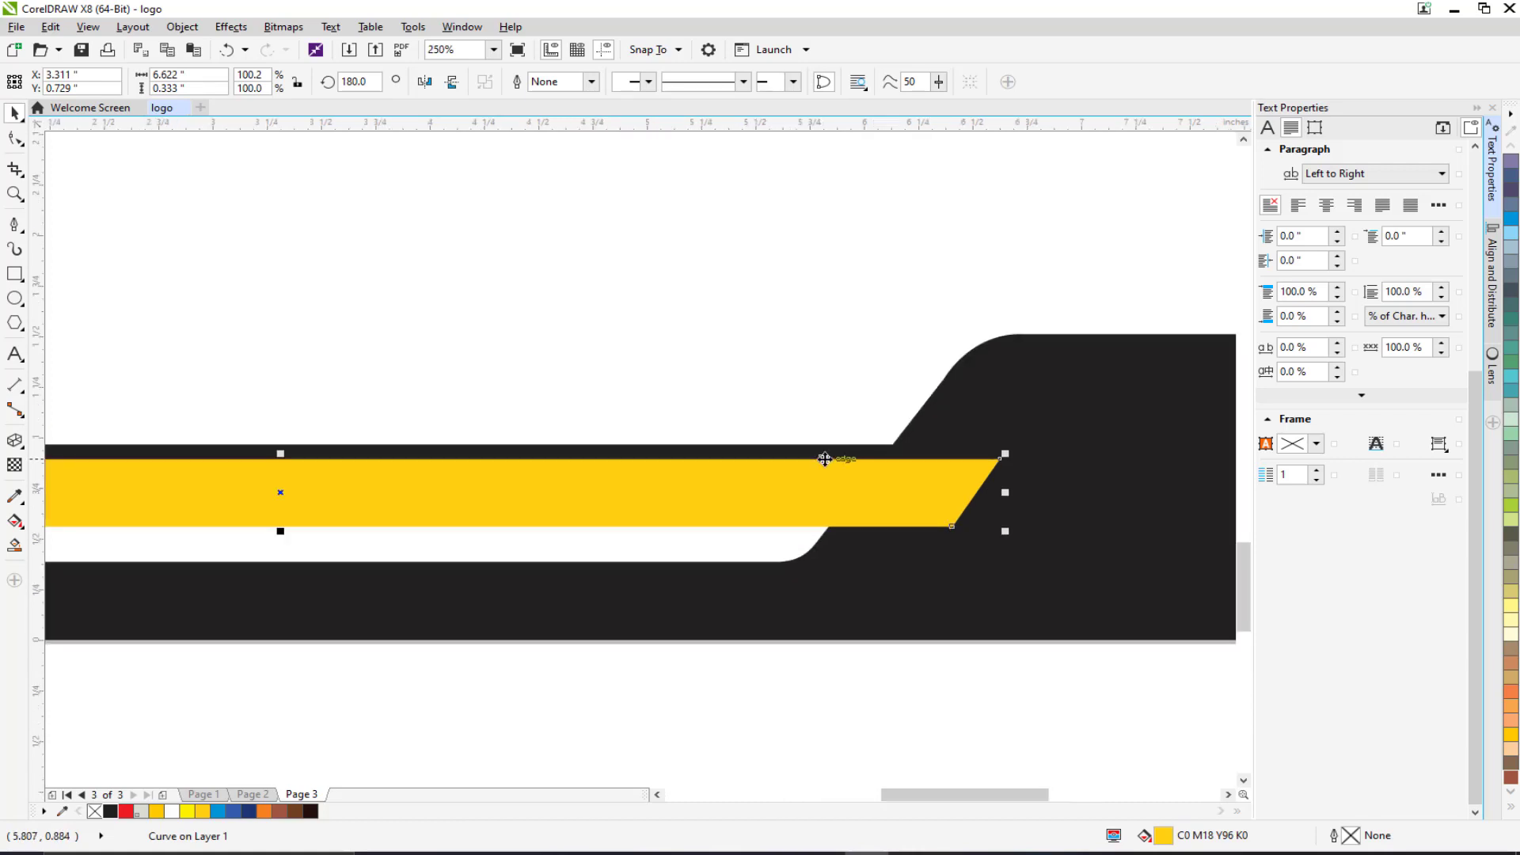
left_click(827, 458, "shift")
left_click_drag(1005, 487, 768, 486)
Pull the black footer shape's sloped-step nodes left to meet the shortened bars.
left_click(893, 495)
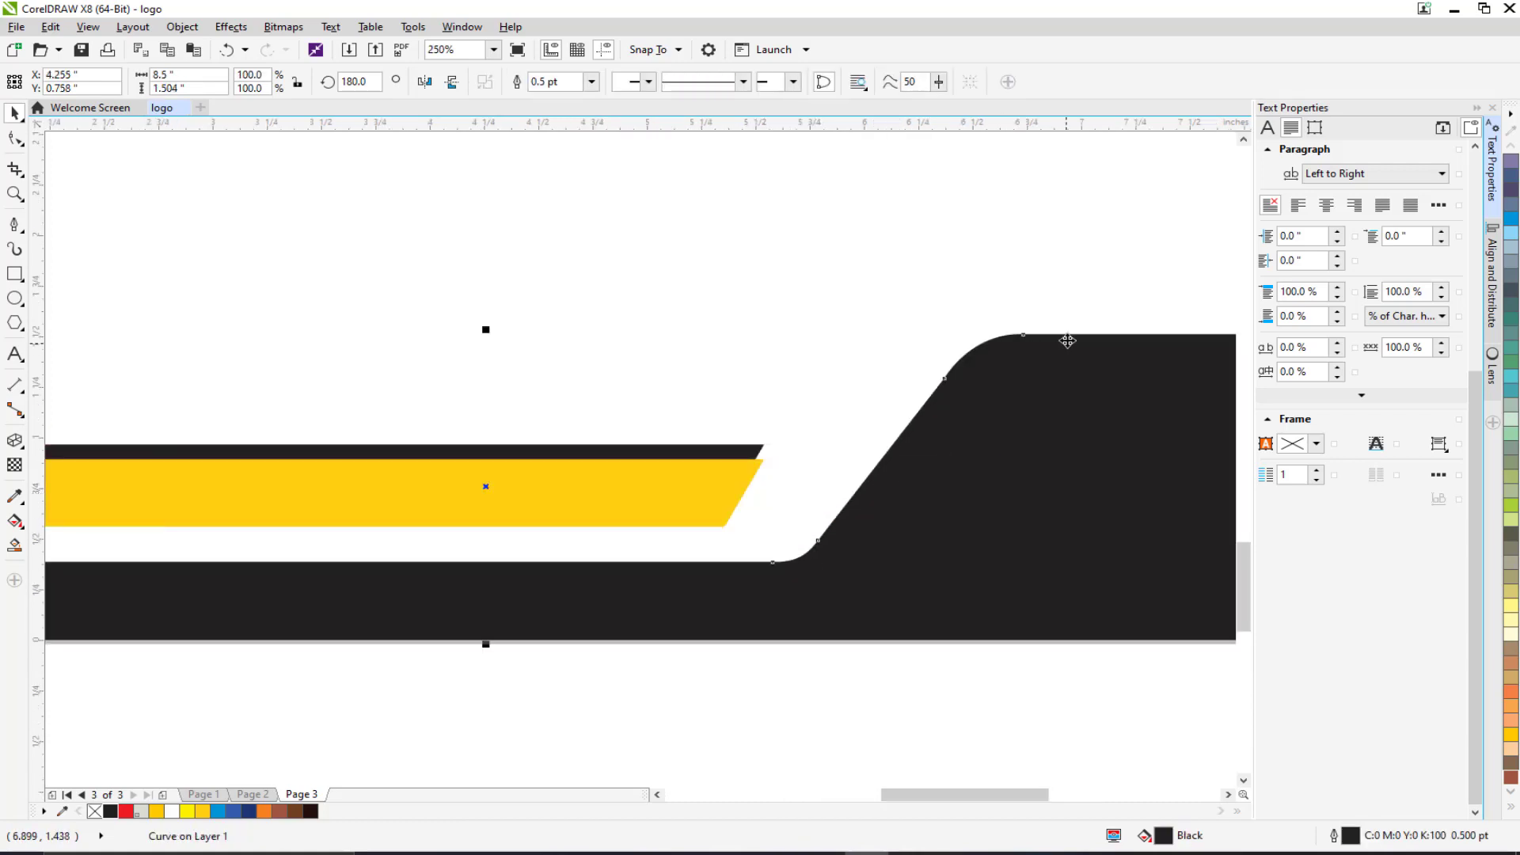
left_click(15, 139)
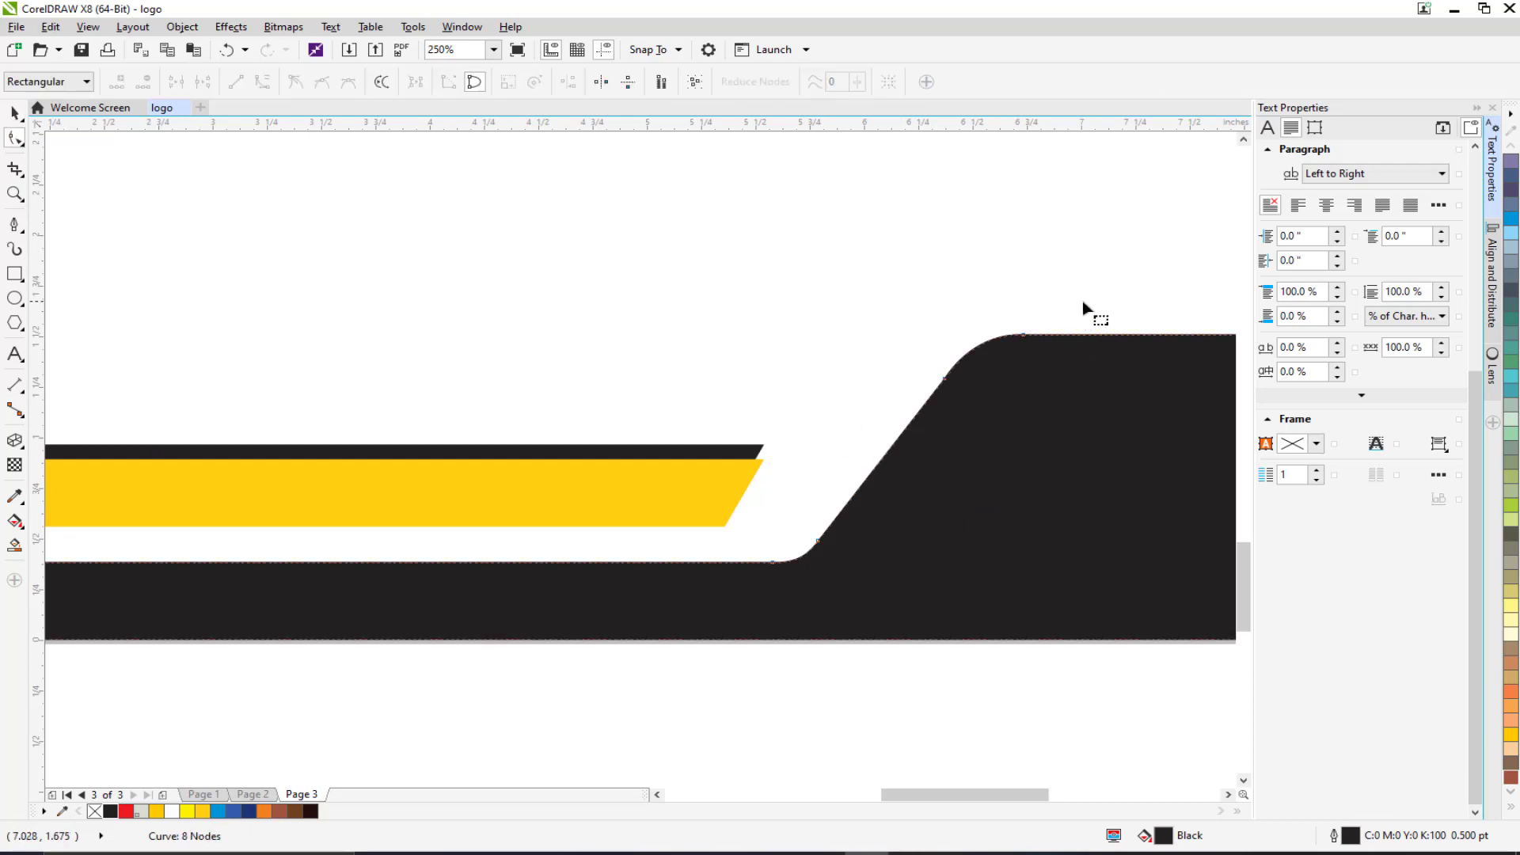
left_click_drag(1083, 307, 735, 590)
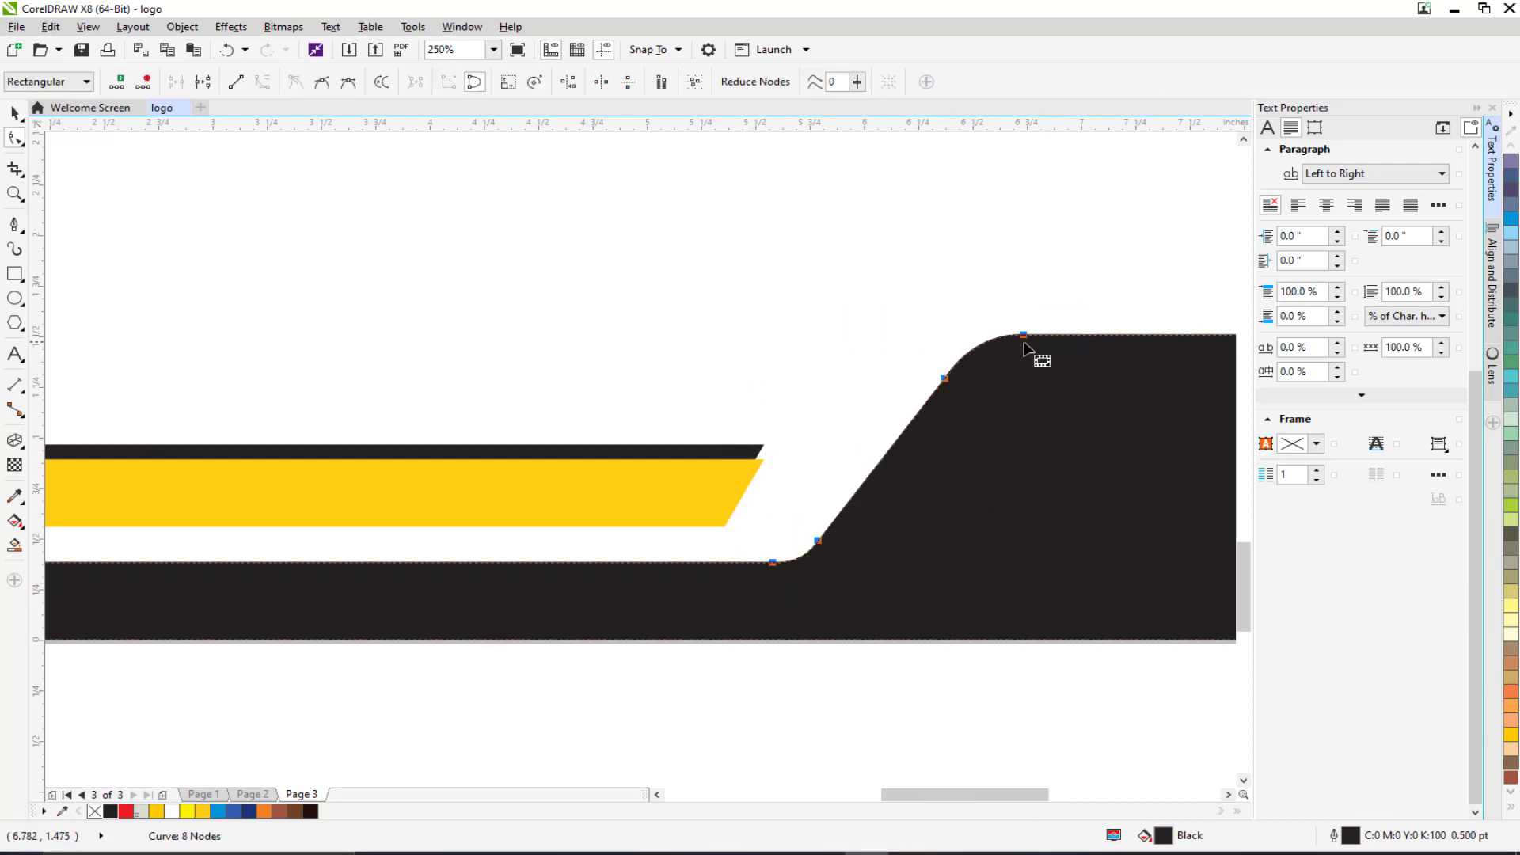
left_click_drag(771, 563, 569, 563)
scroll(610, 557, "down", 1)
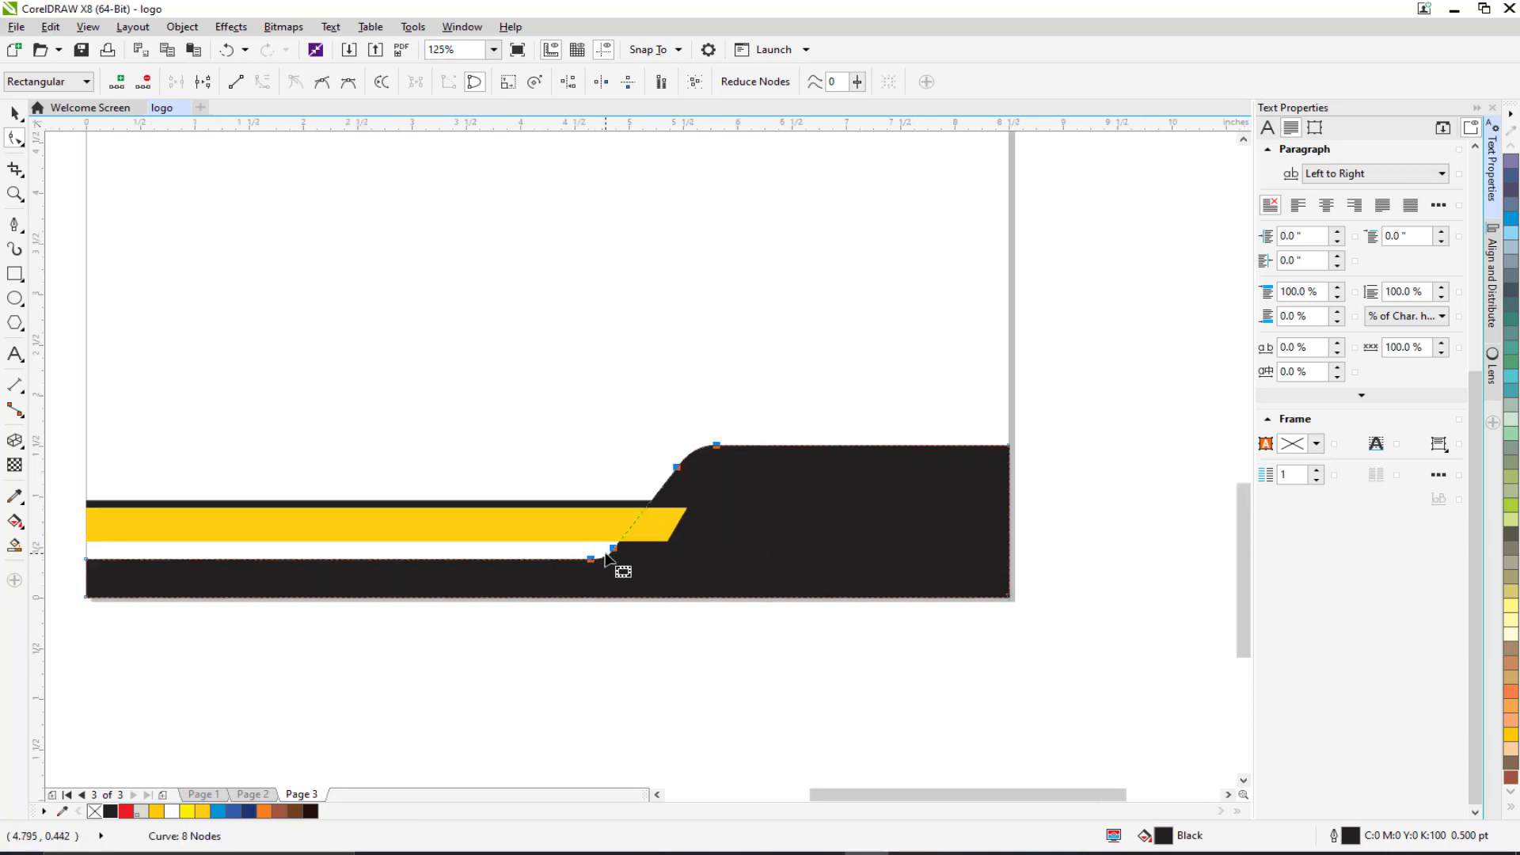
left_click(658, 660)
left_click(15, 354)
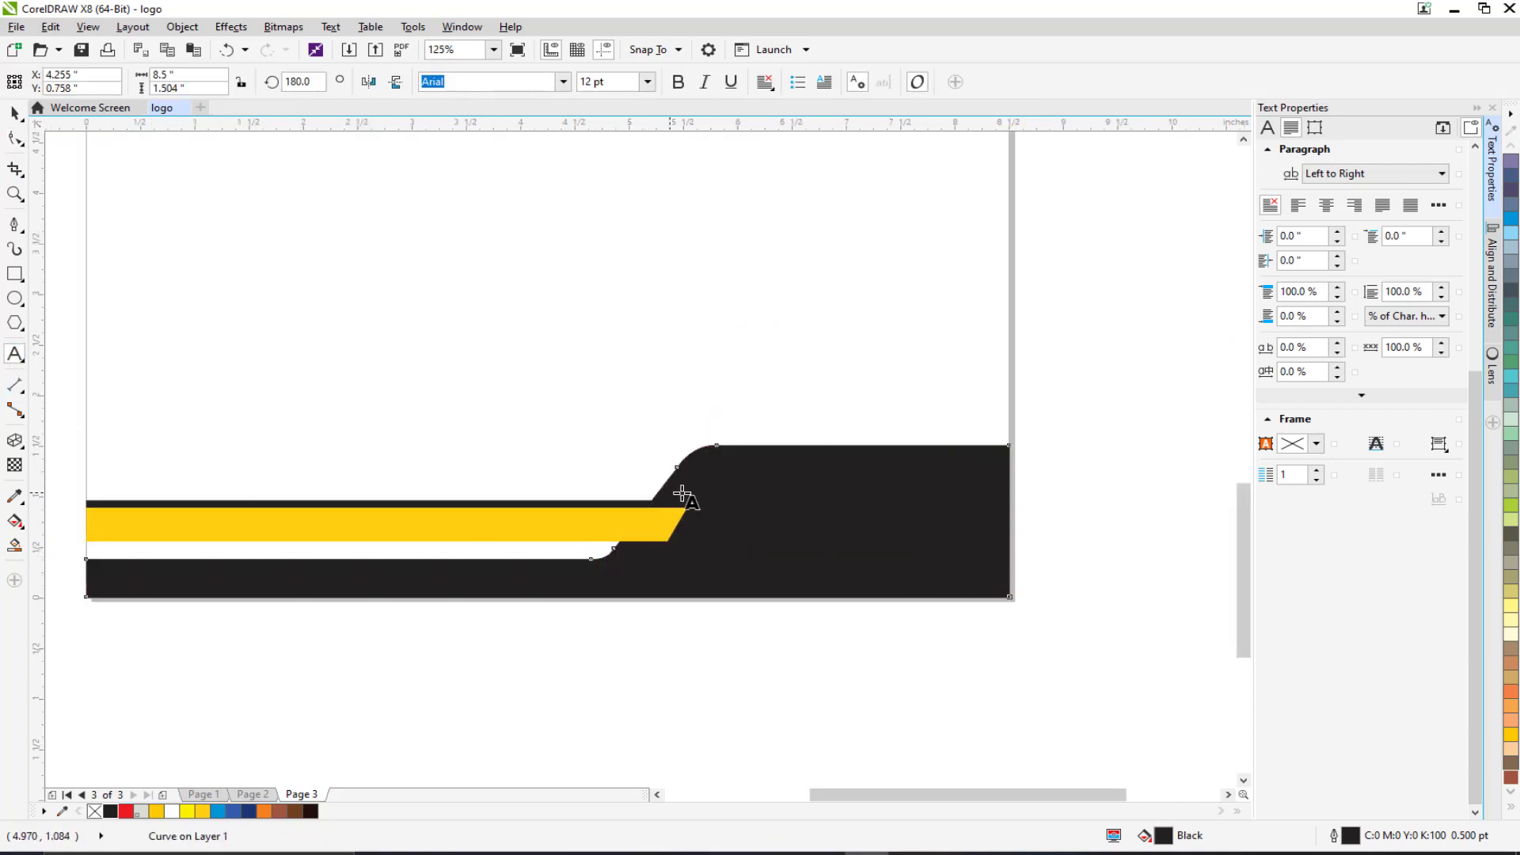
scroll(681, 491, "up", 1)
left_click(699, 429)
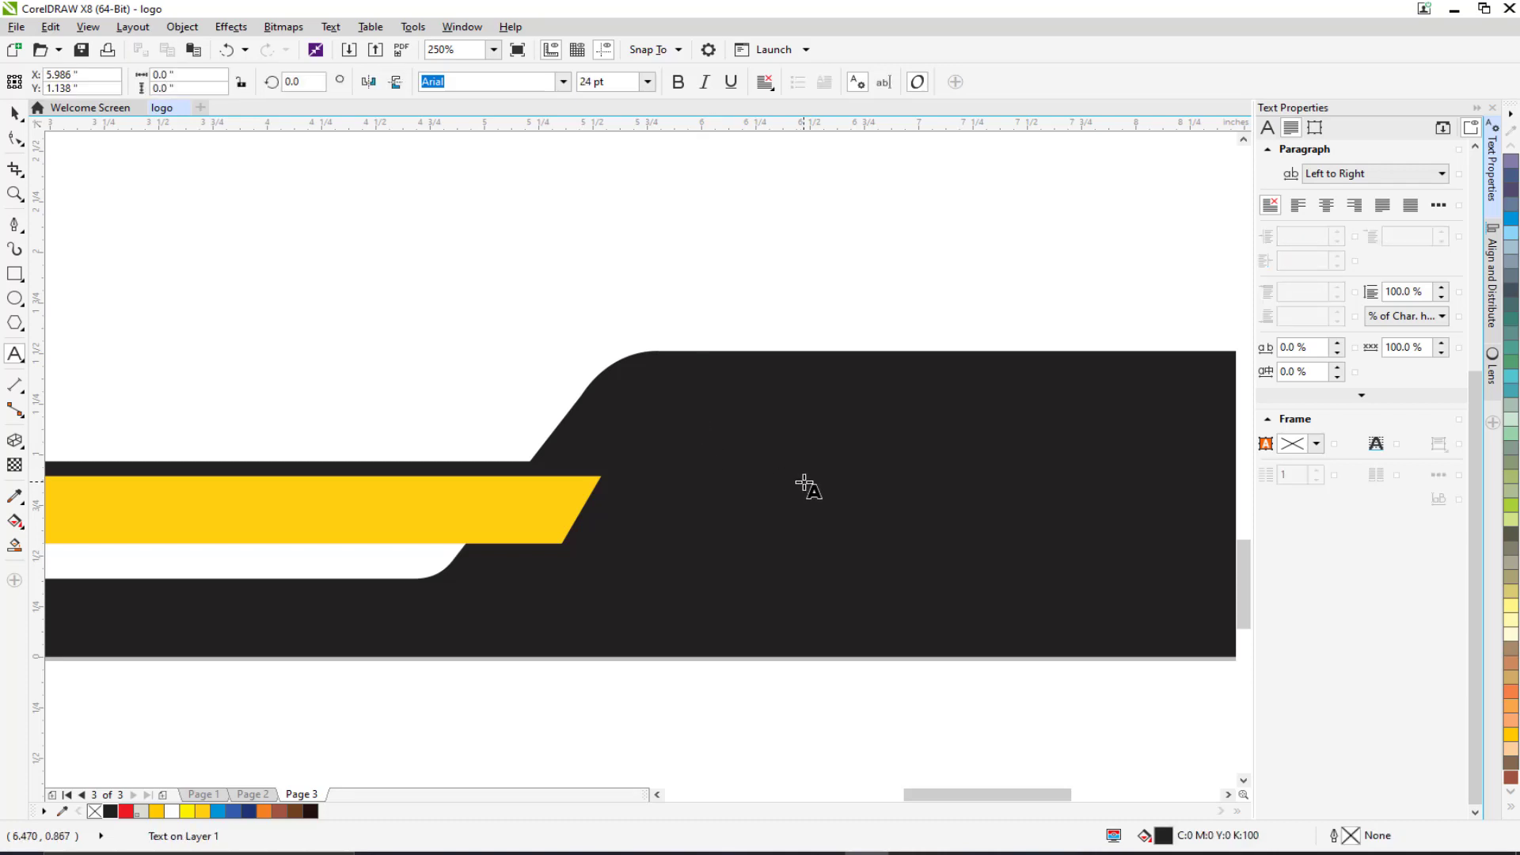
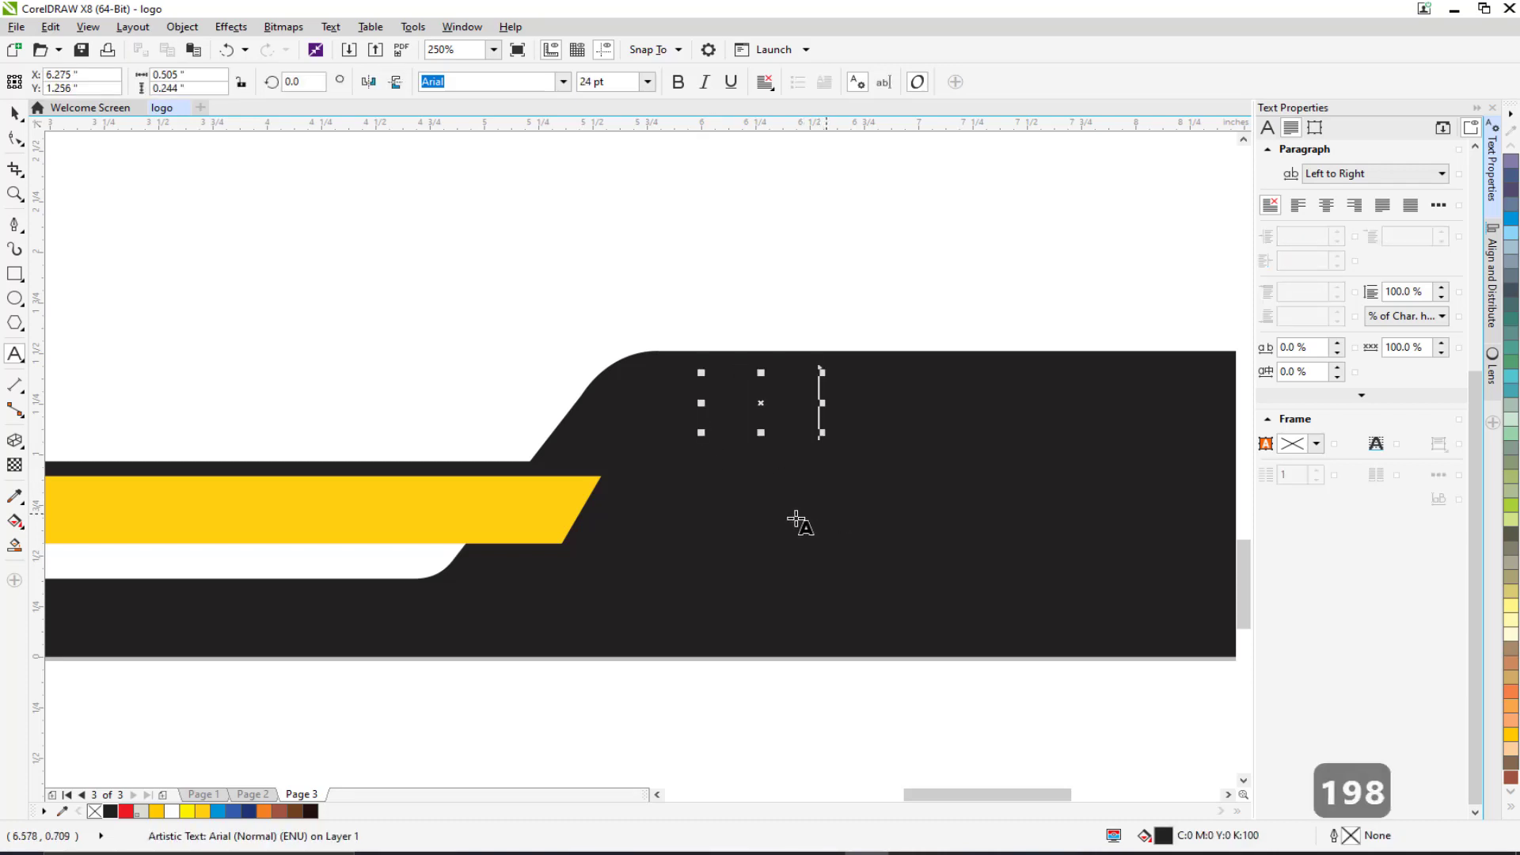
key("ctrl+a")
left_click(175, 812)
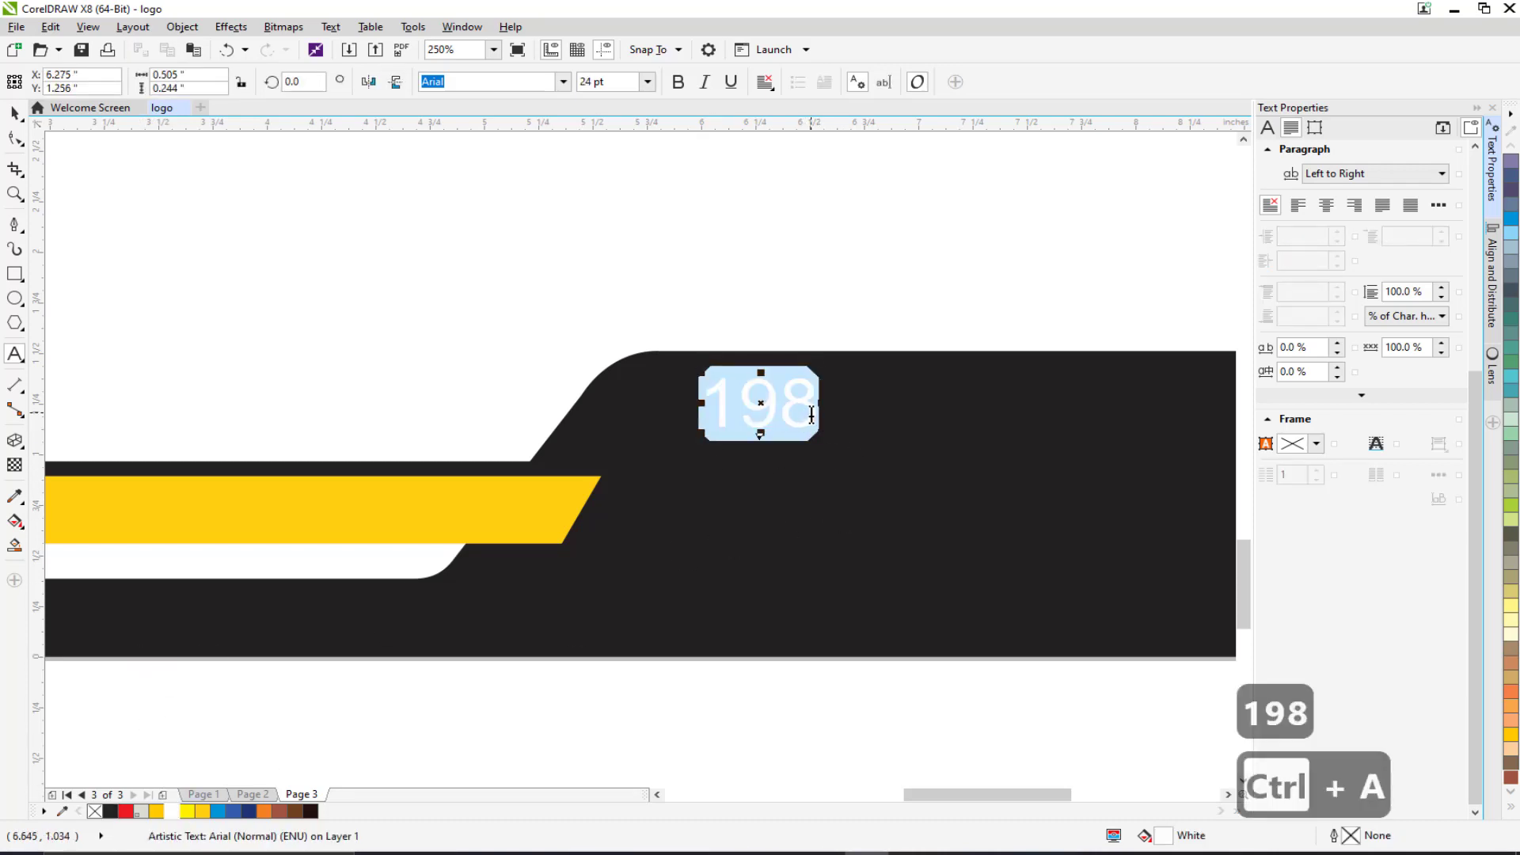
left_click(812, 414)
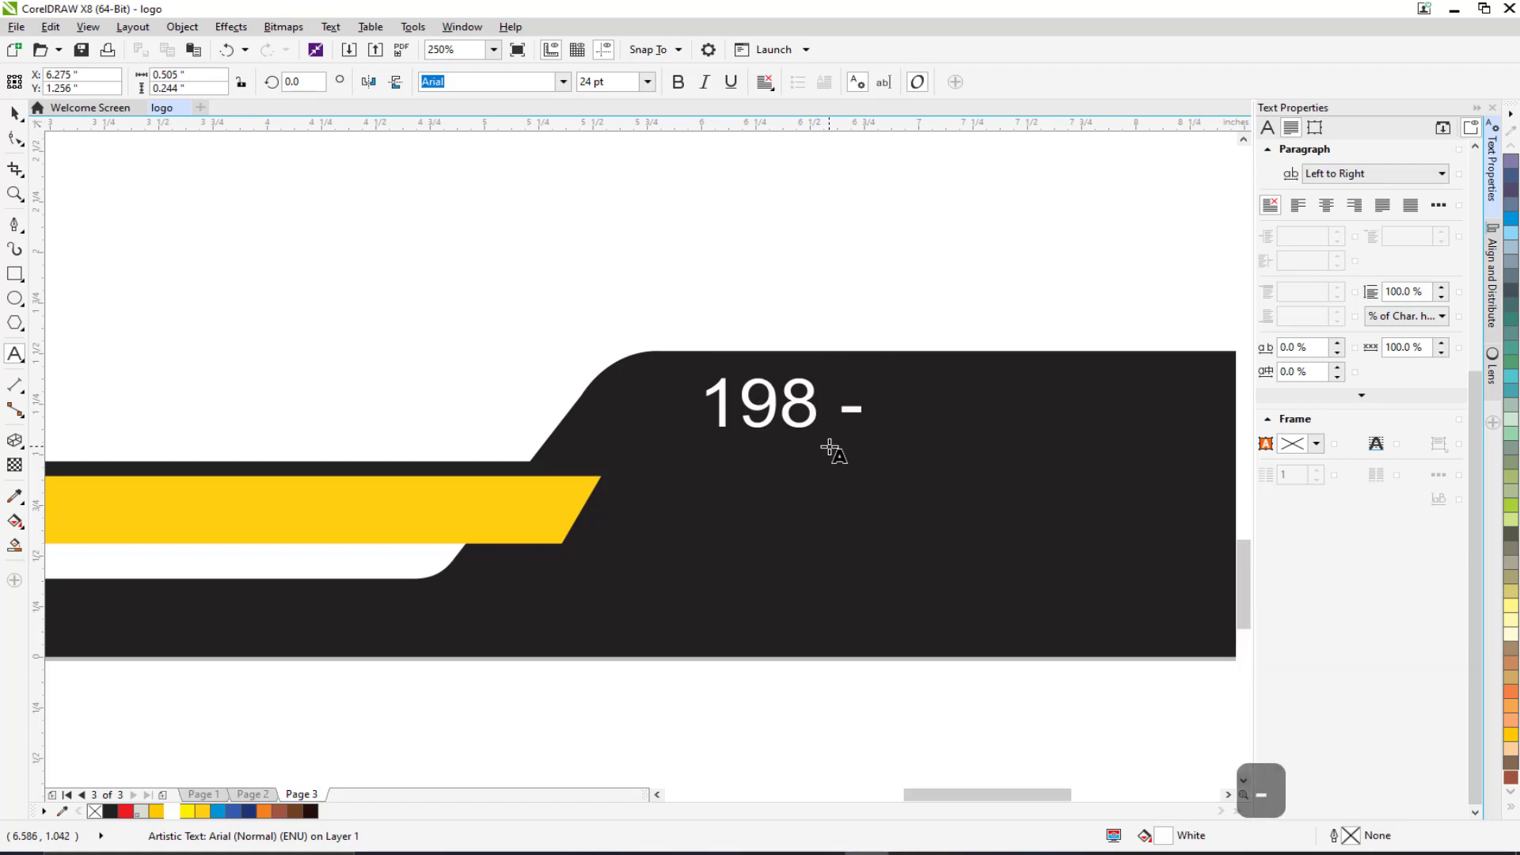
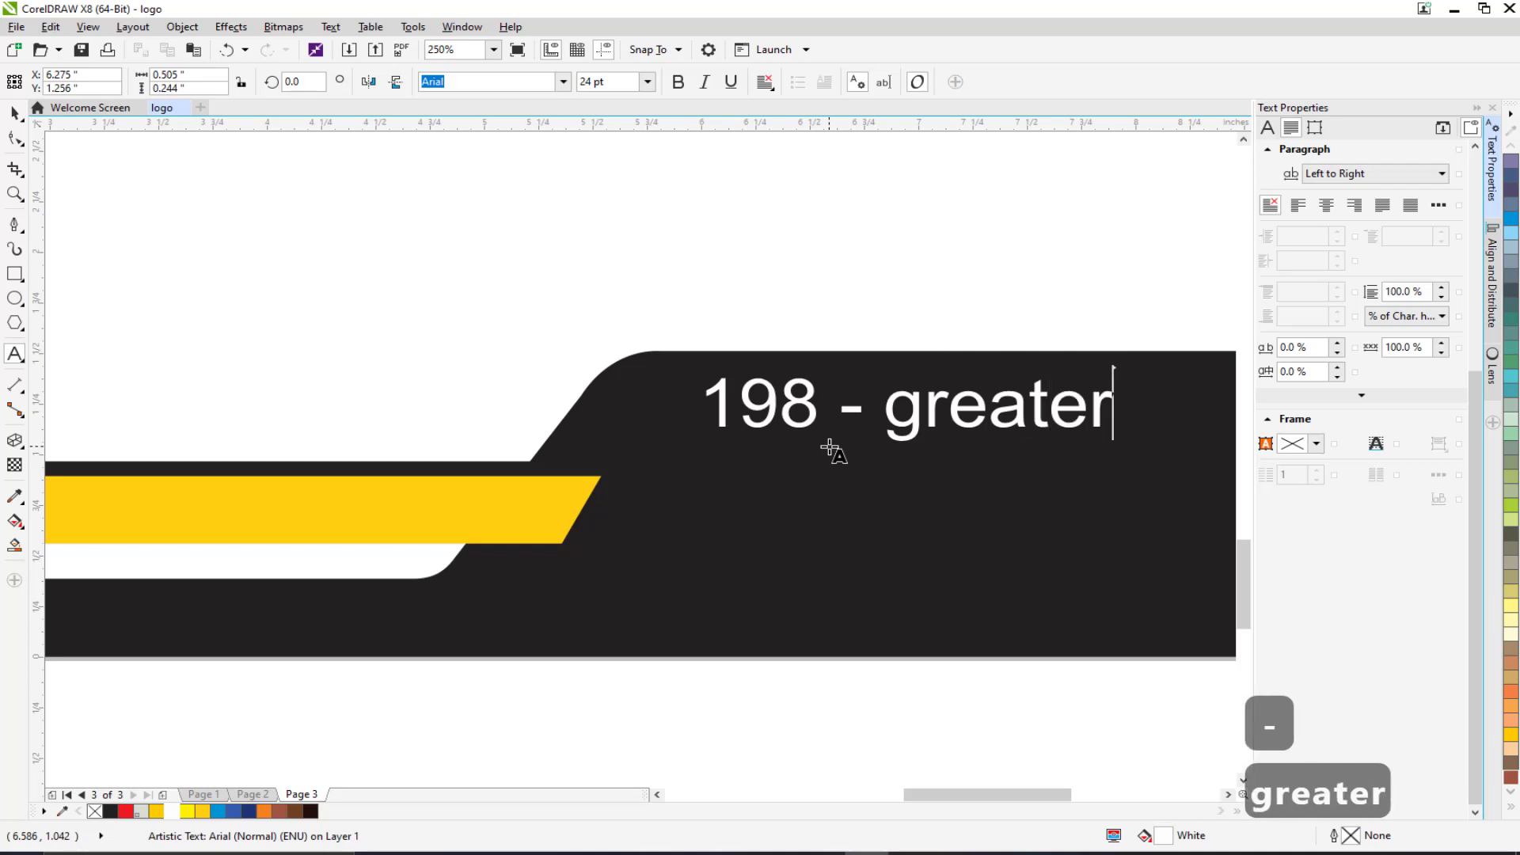
key("Return")
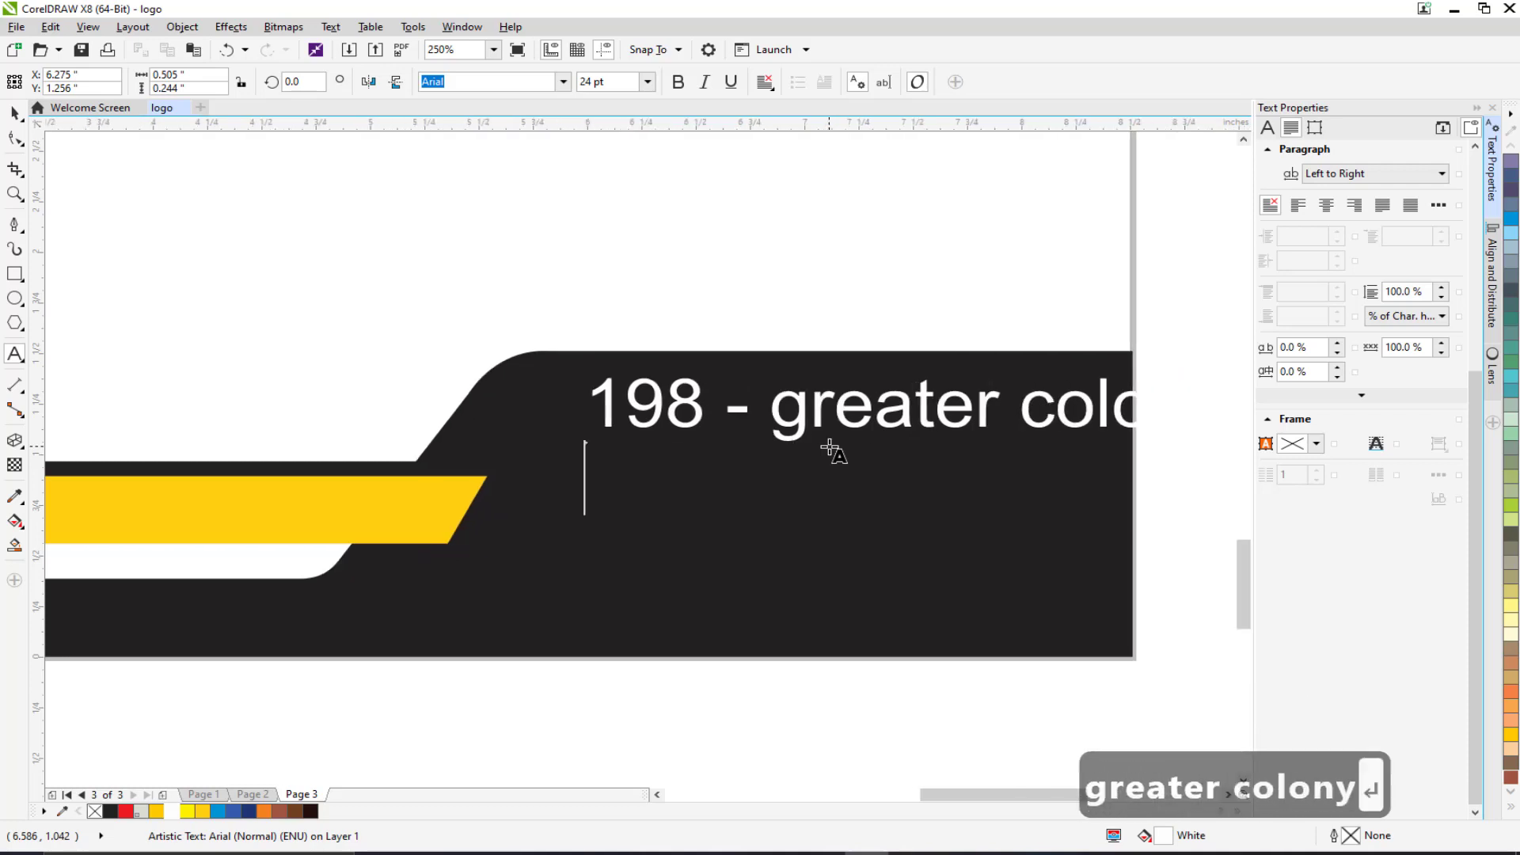
key("Escape")
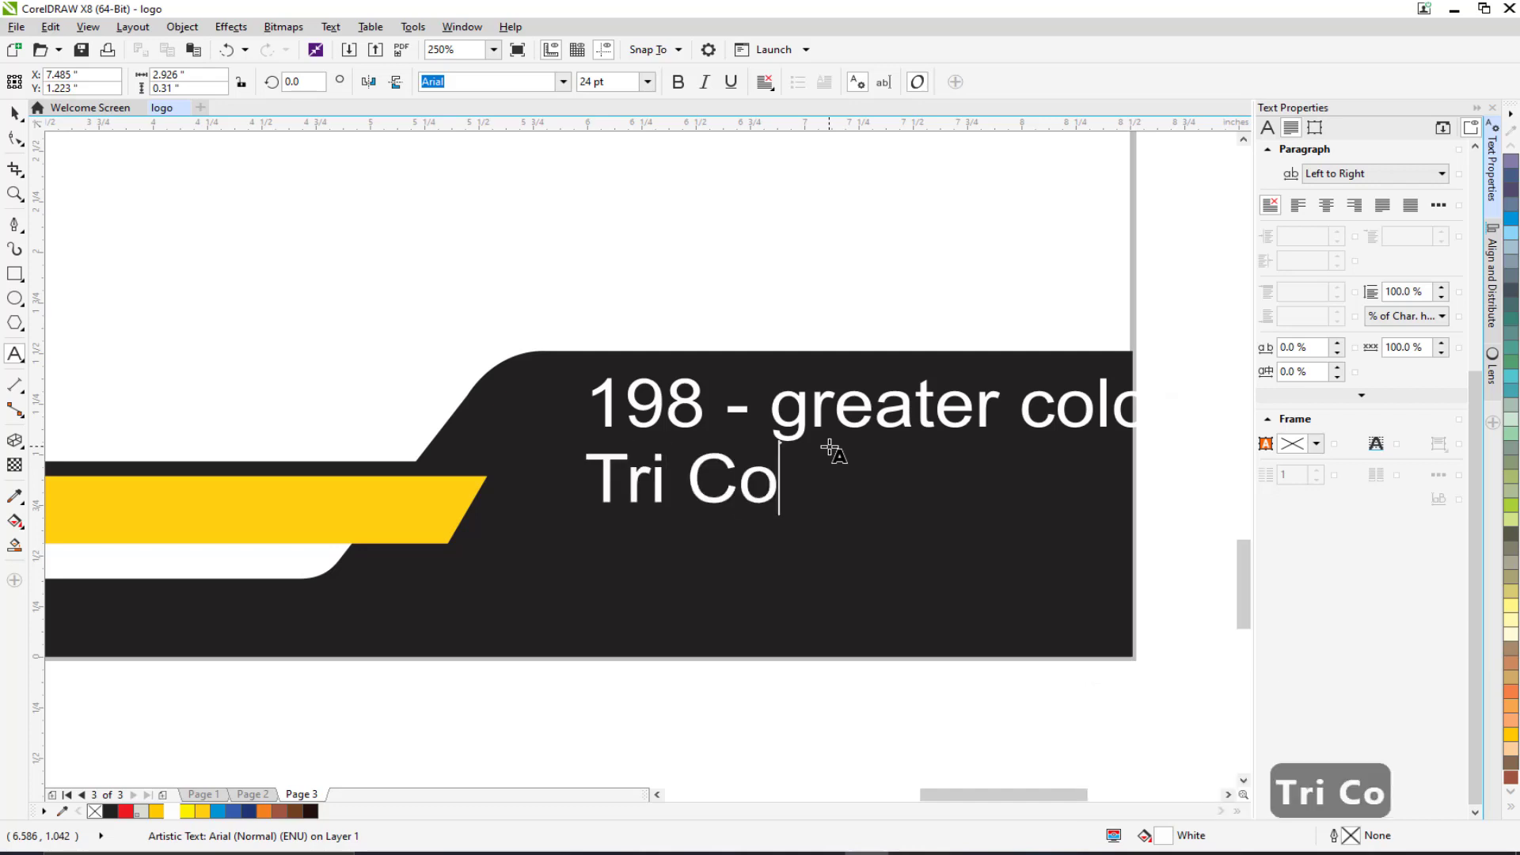
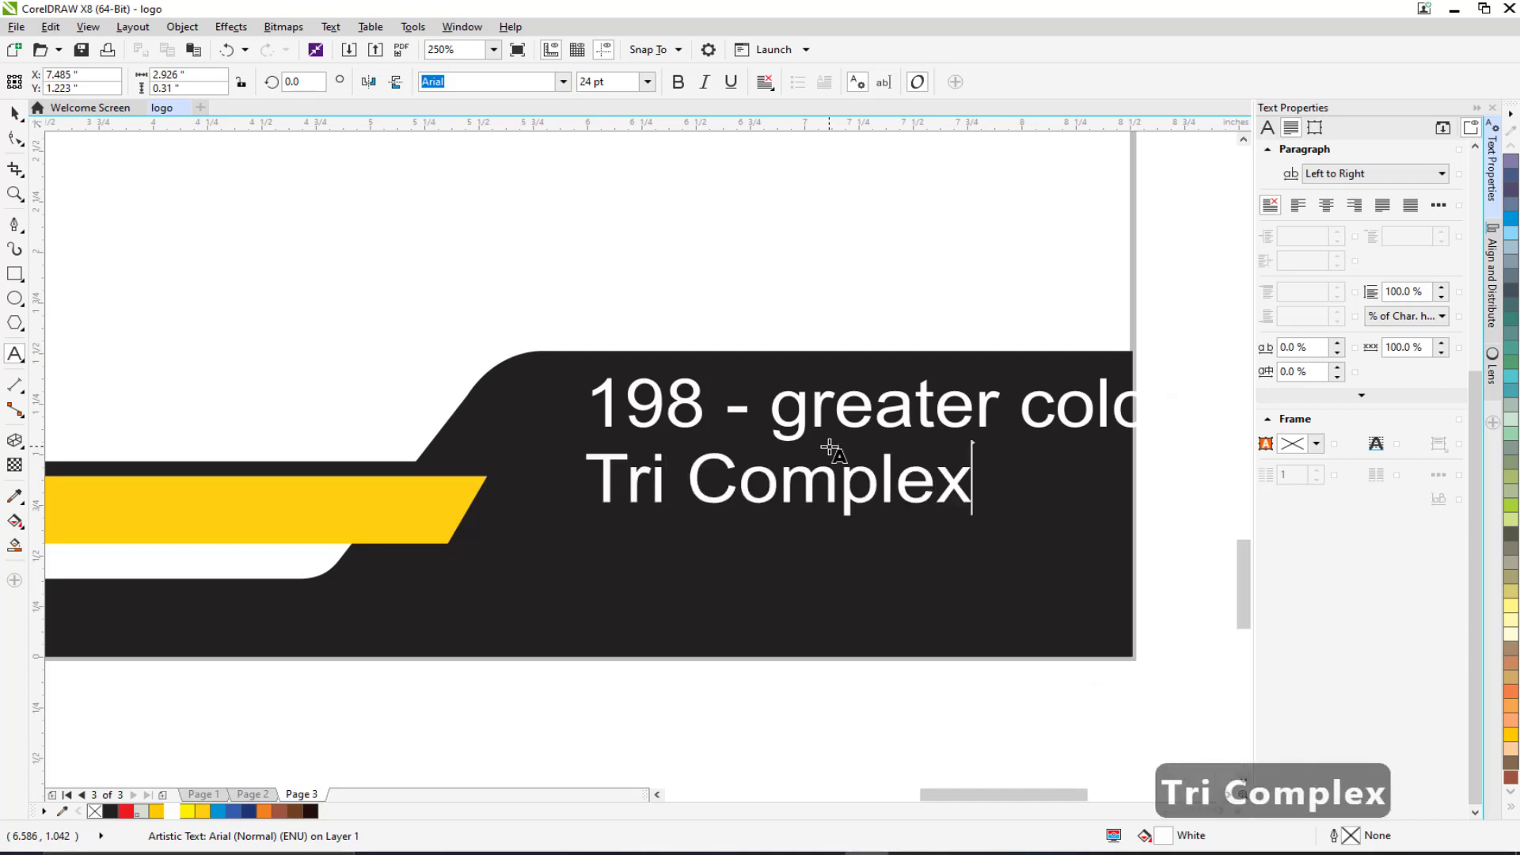
key("Return")
type("Banglore")
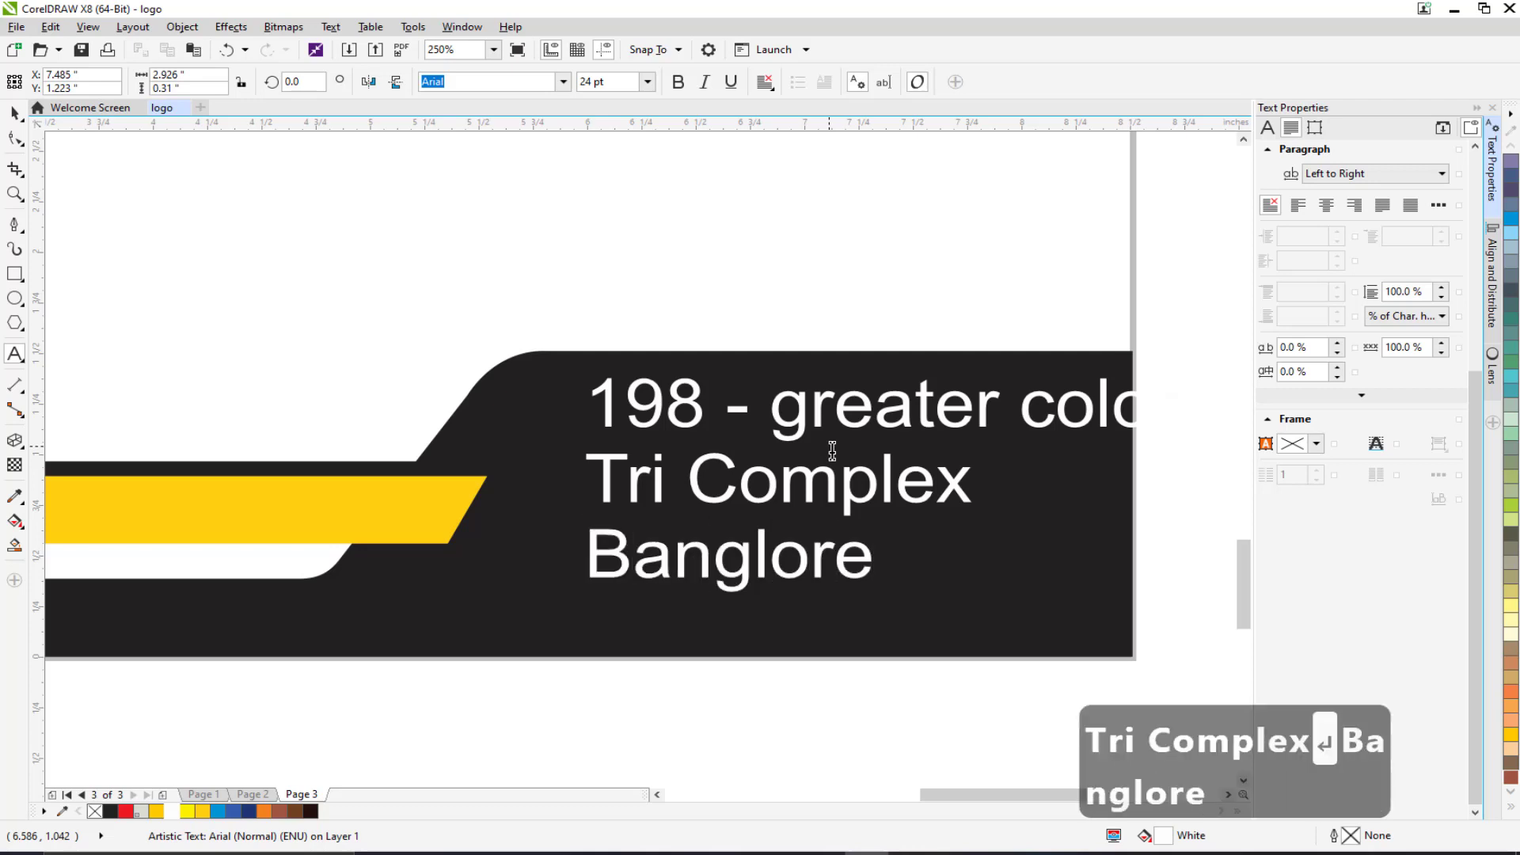
key("ctrl+a")
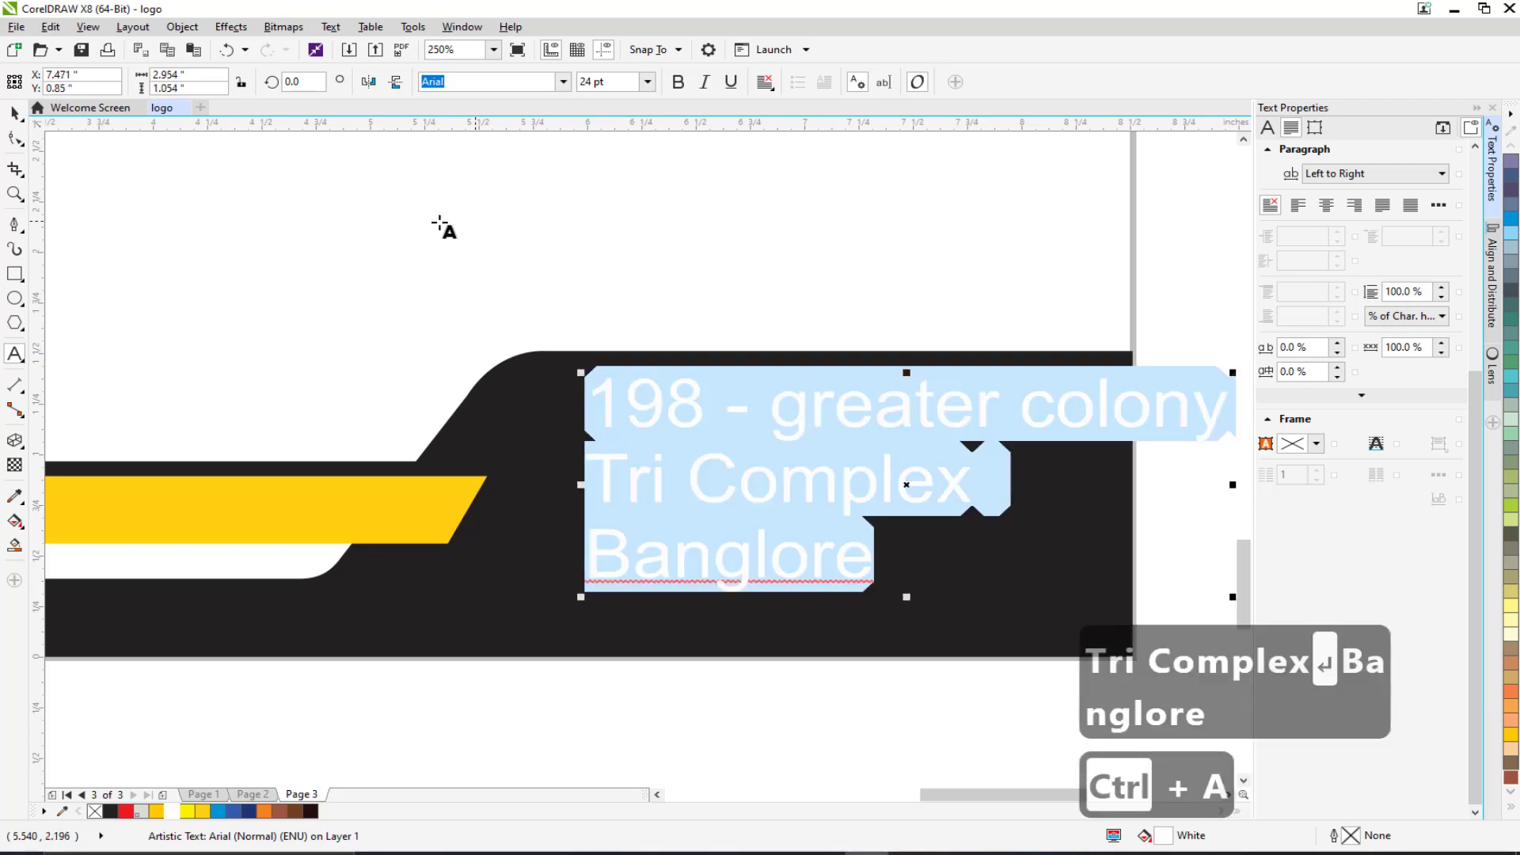
left_click(886, 584)
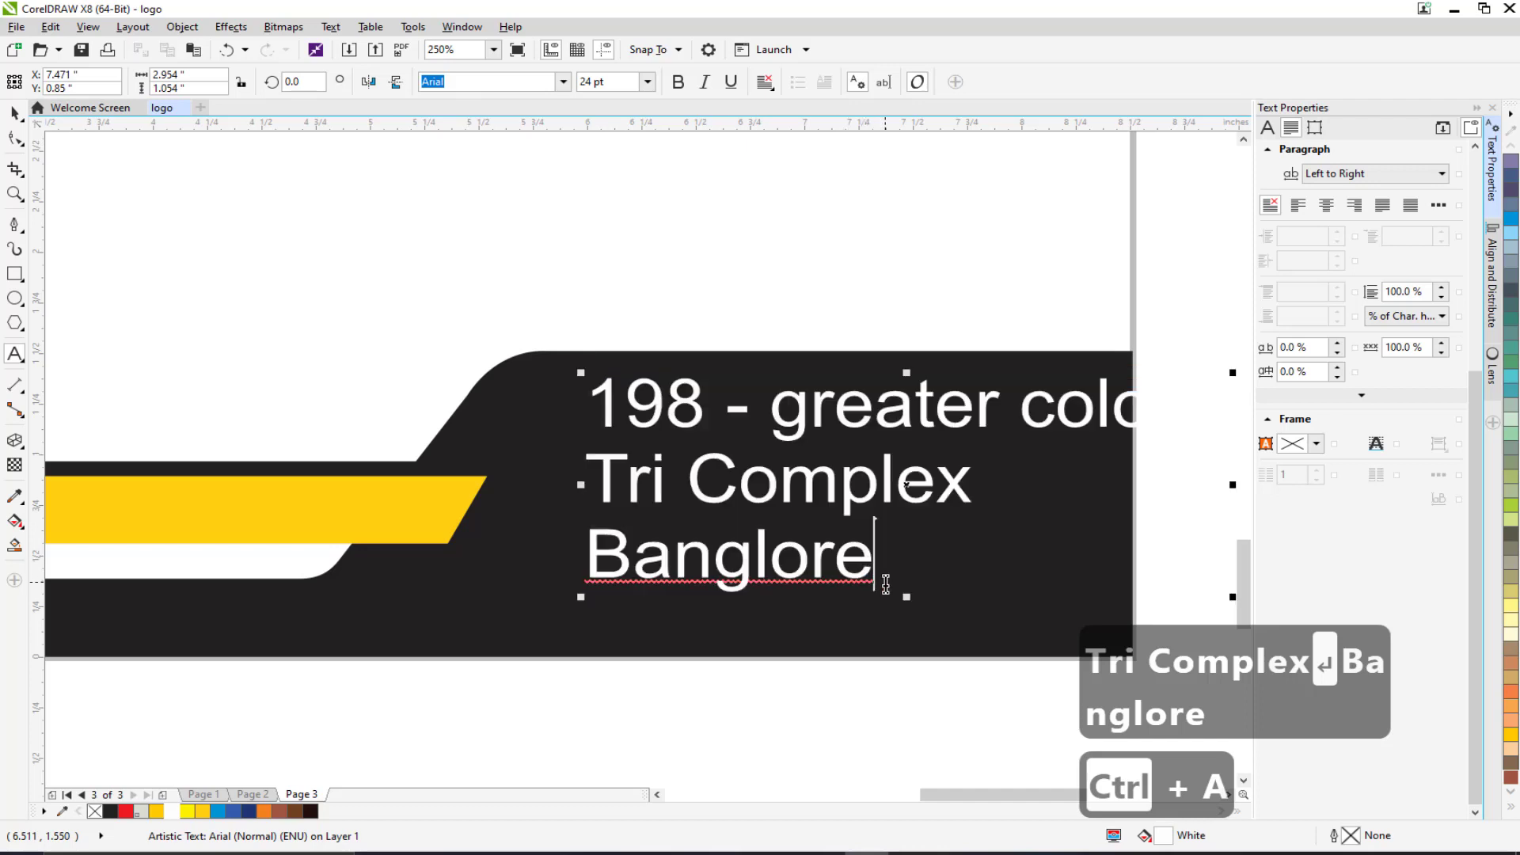
type(", India")
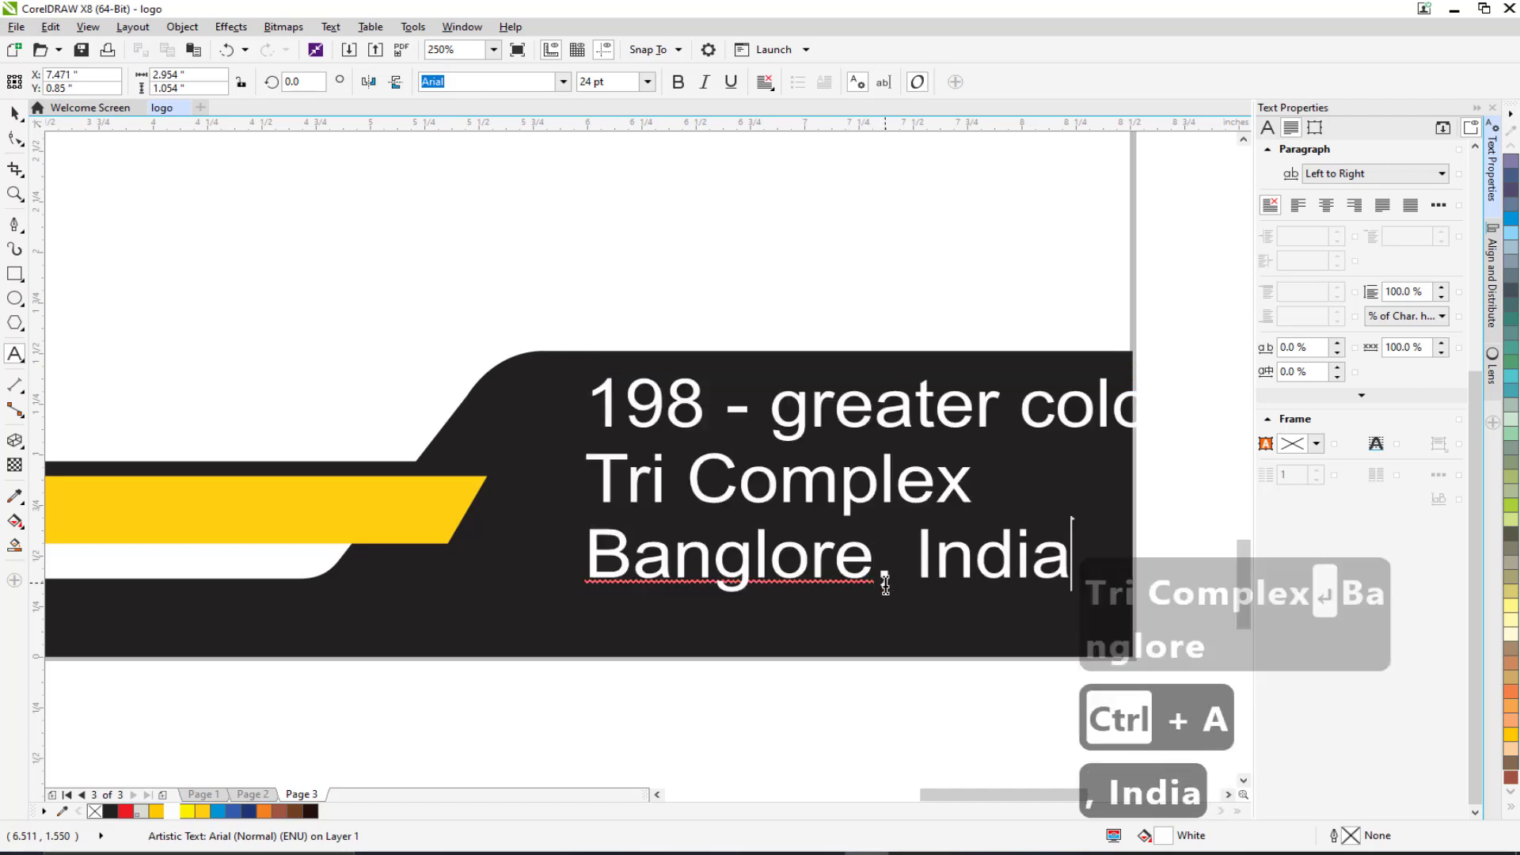
key("ctrl+a")
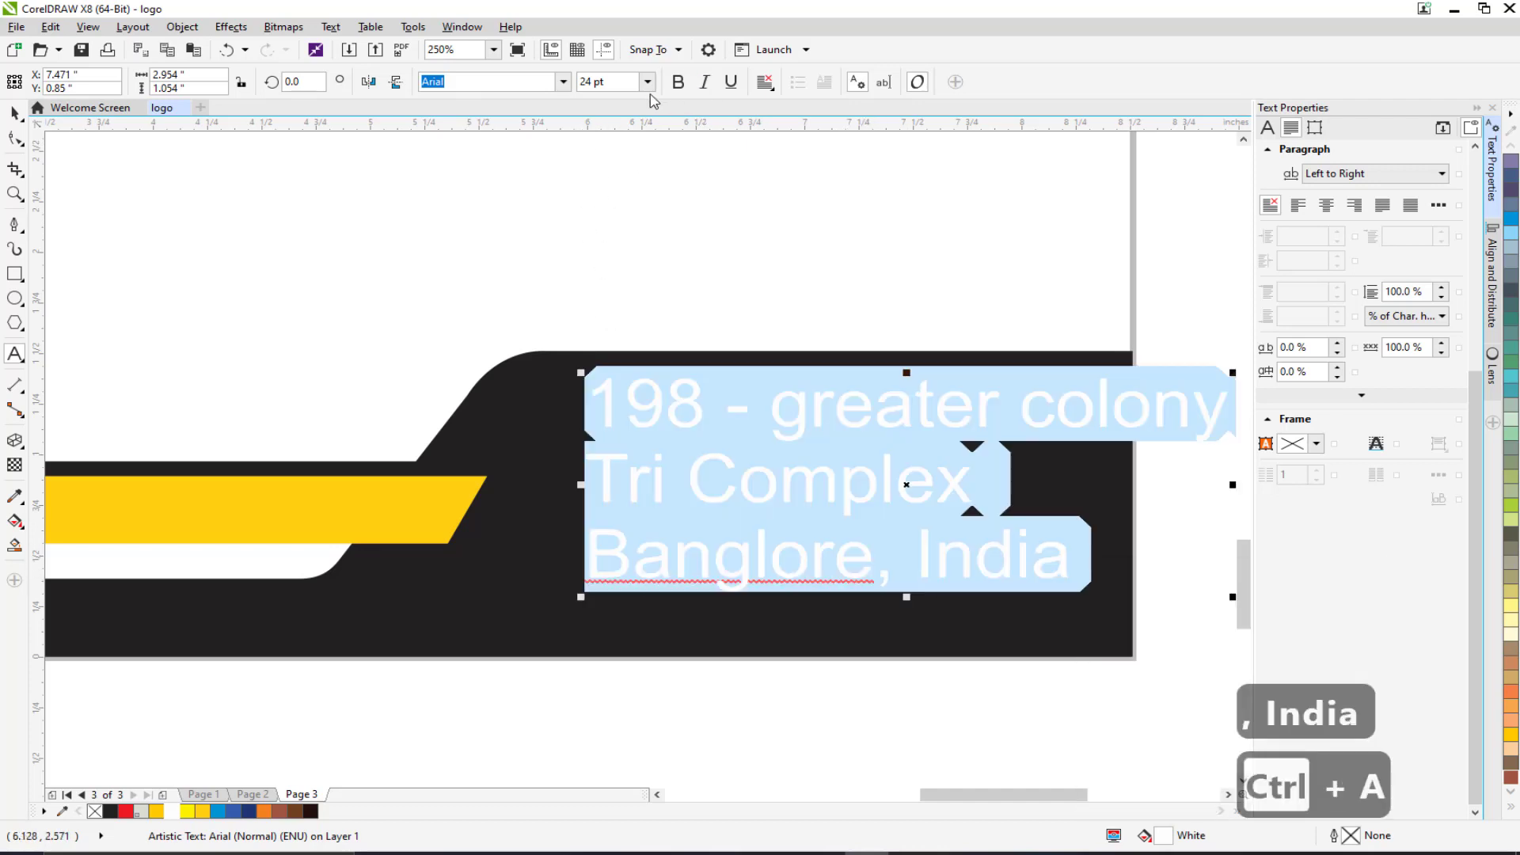
left_click(563, 83)
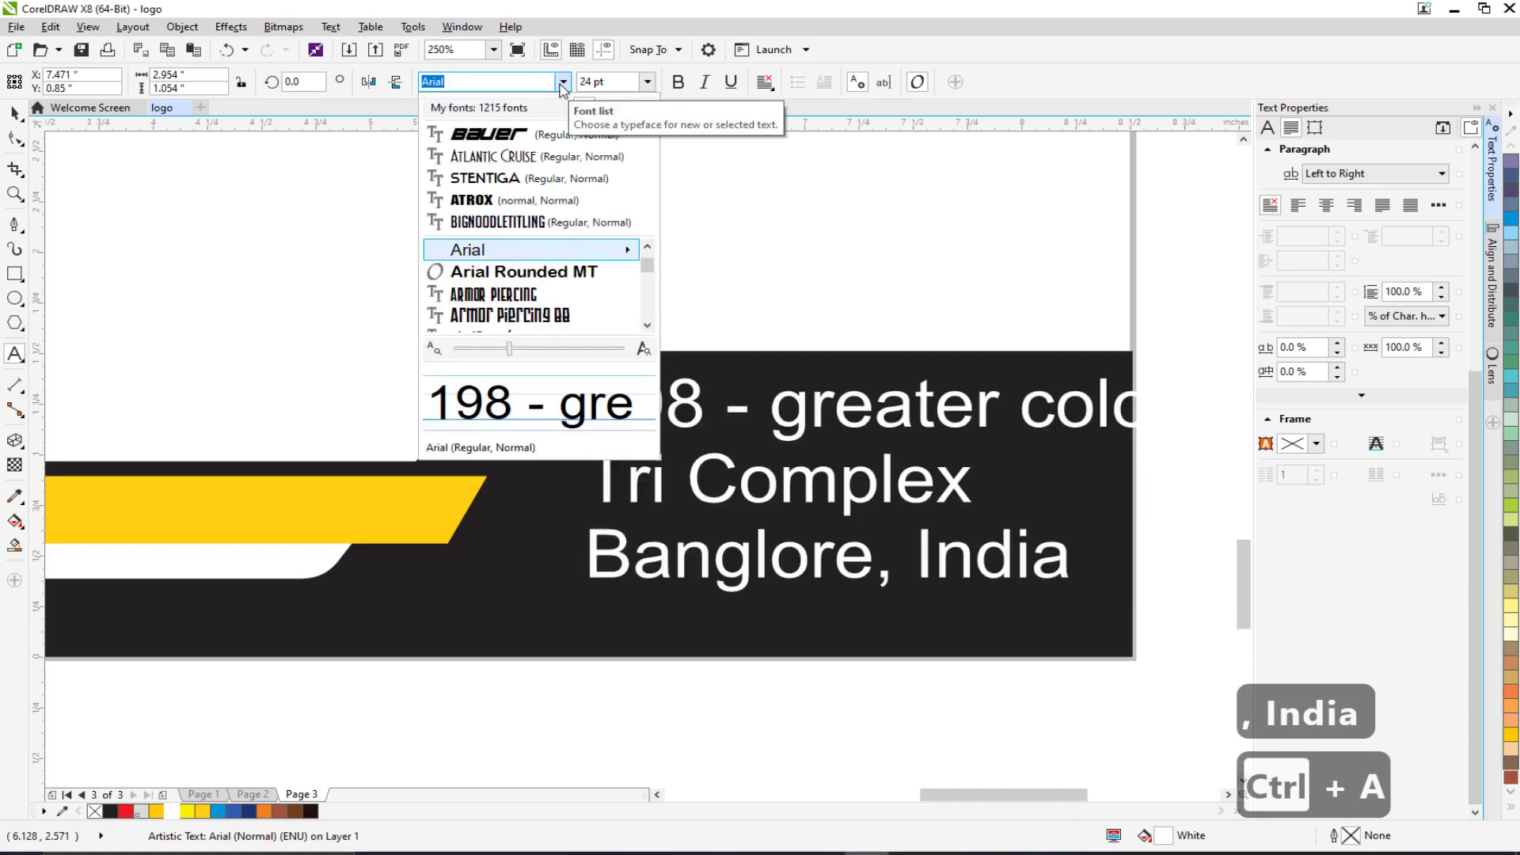
left_click(563, 82)
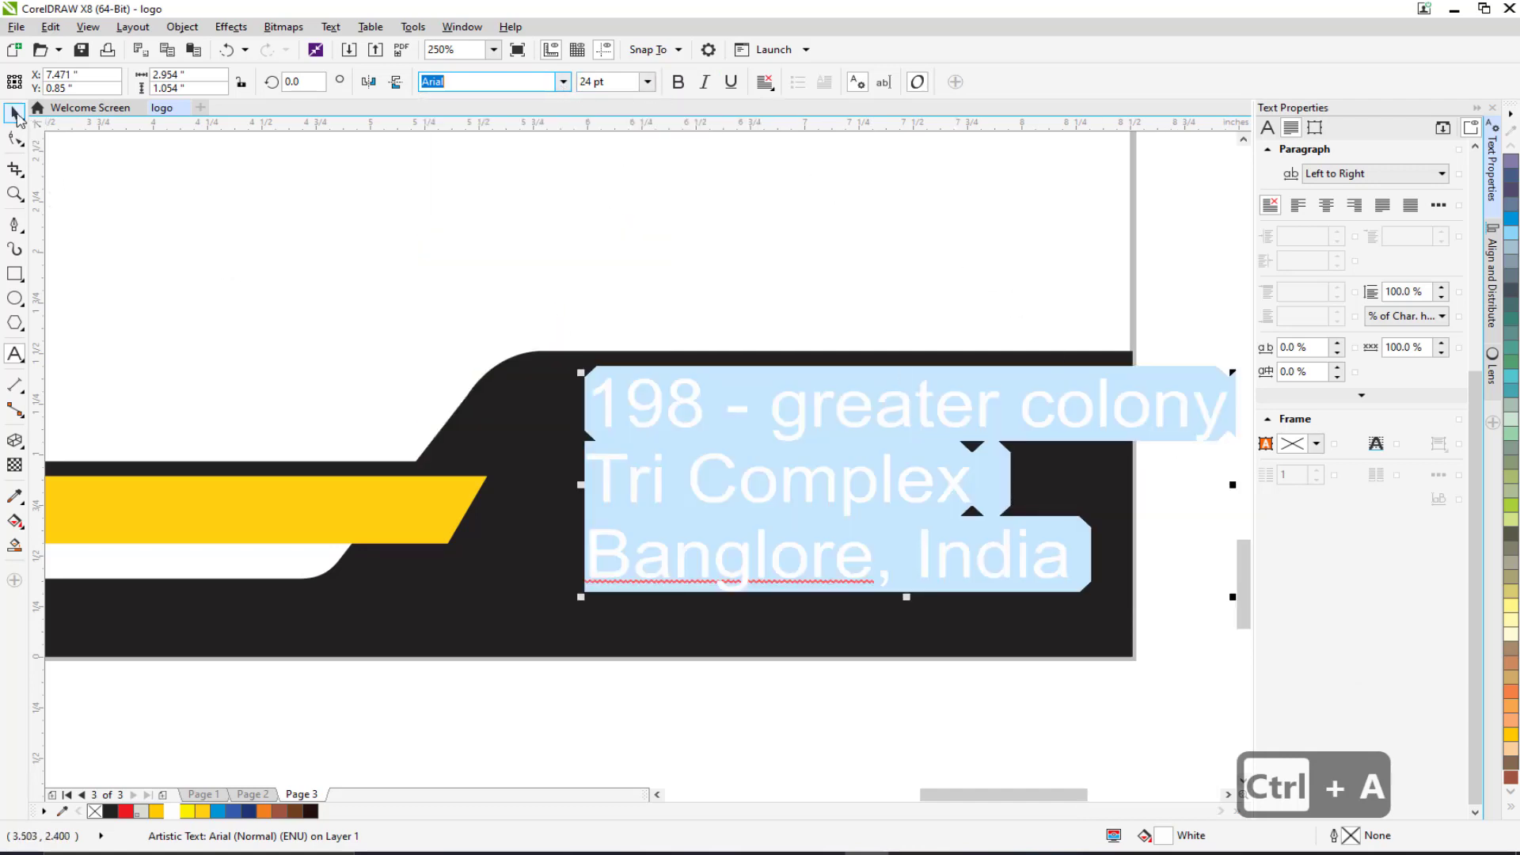
Scale the address to about 61.5% and position it over the black band.
left_click(18, 118)
left_click_drag(738, 504, 674, 510)
left_click_drag(541, 411, 496, 420)
left_click_drag(1121, 387, 879, 466)
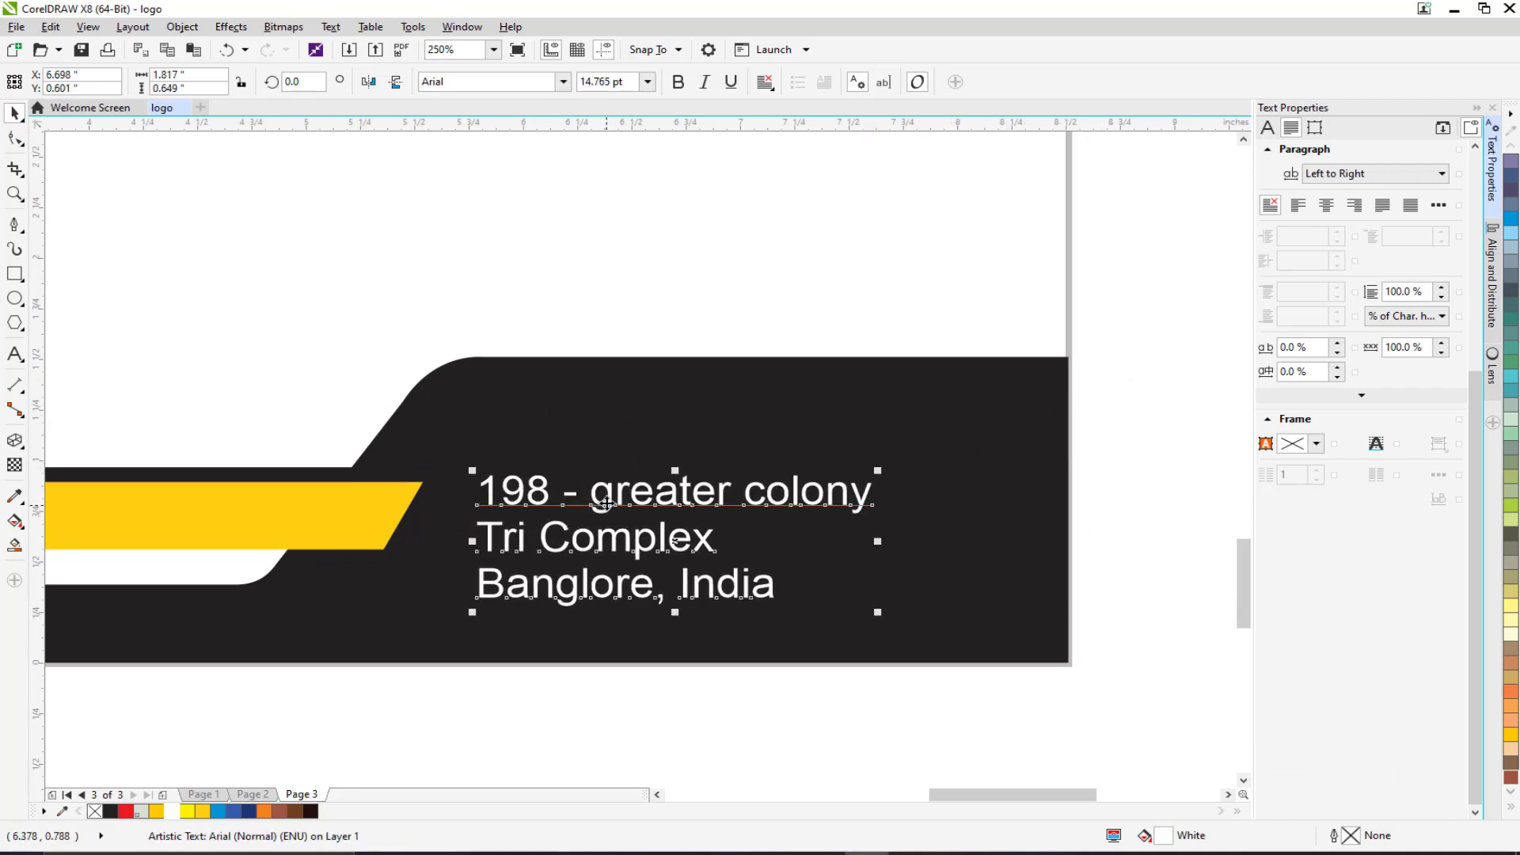
left_click_drag(605, 503, 611, 475)
Capitalise 'greater colony' to 'Greater Colony' in the first address line.
left_click(14, 227)
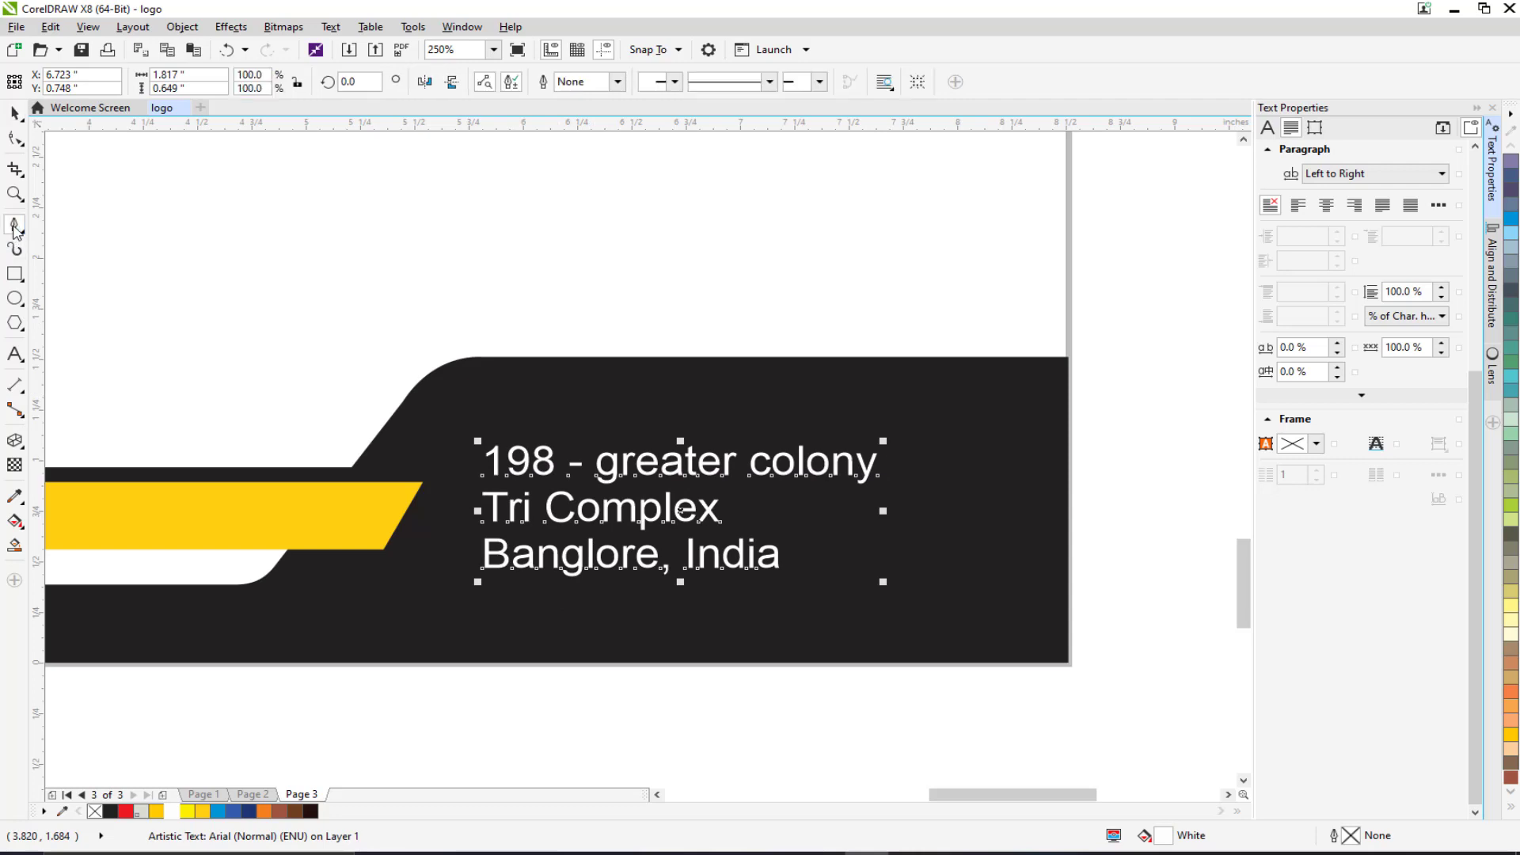
left_click(14, 354)
left_click_drag(622, 468, 608, 466)
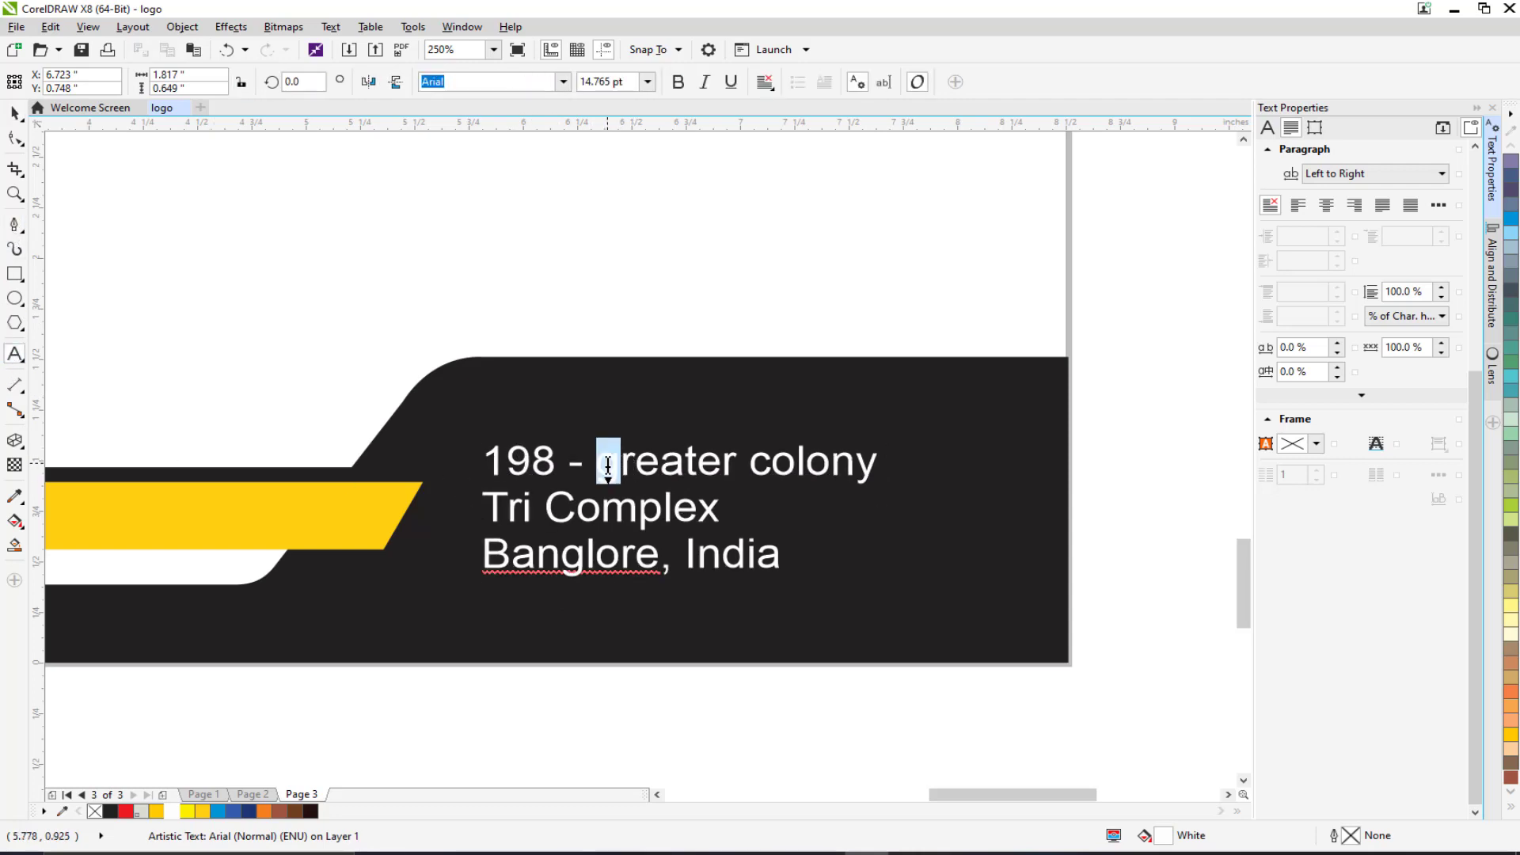
type("G")
left_click_drag(774, 463, 750, 463)
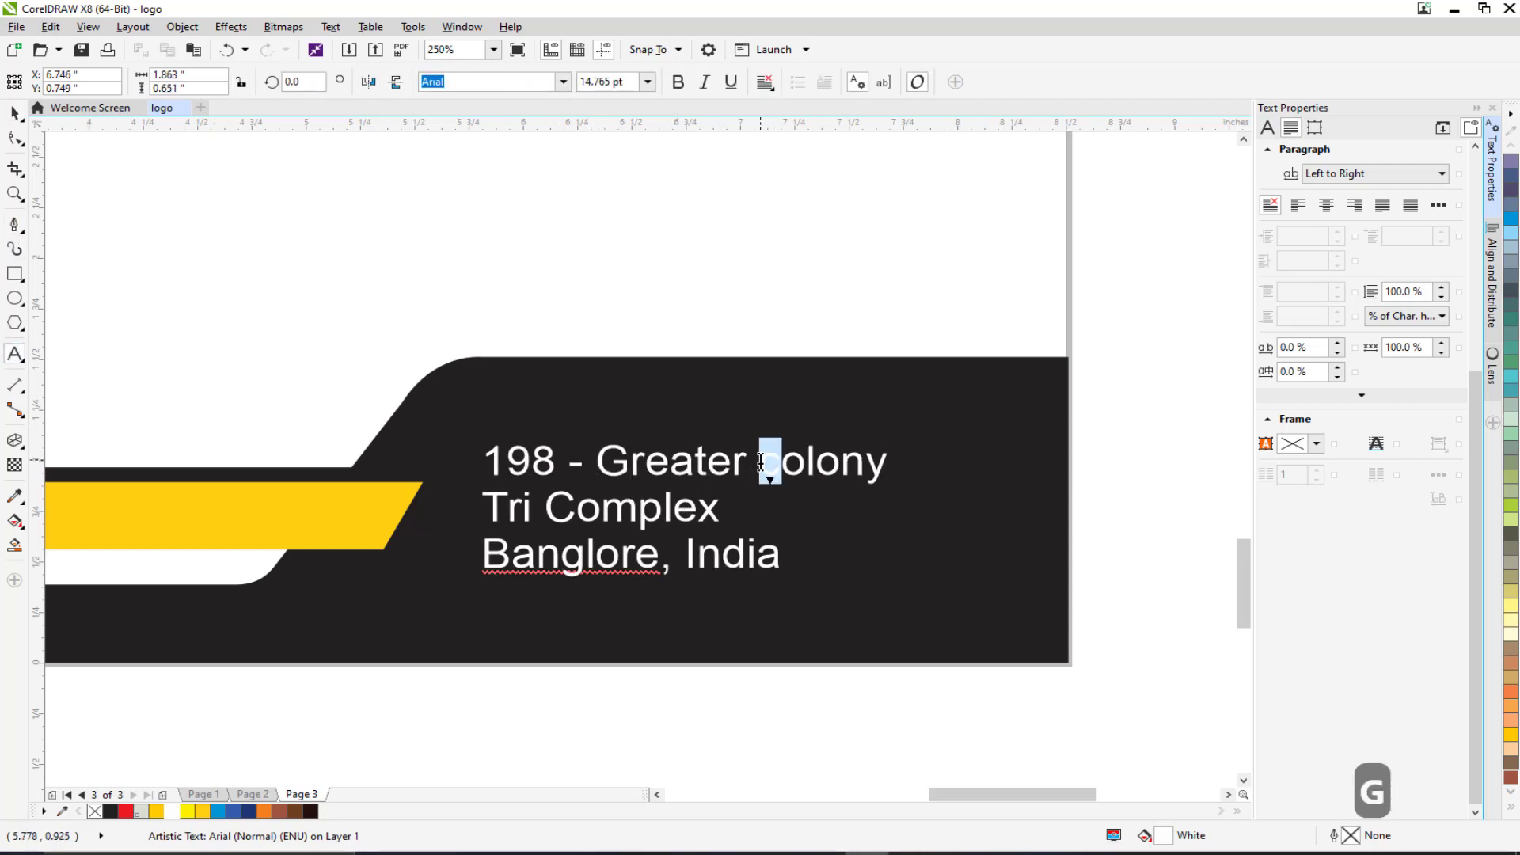
type("C")
left_click(721, 519)
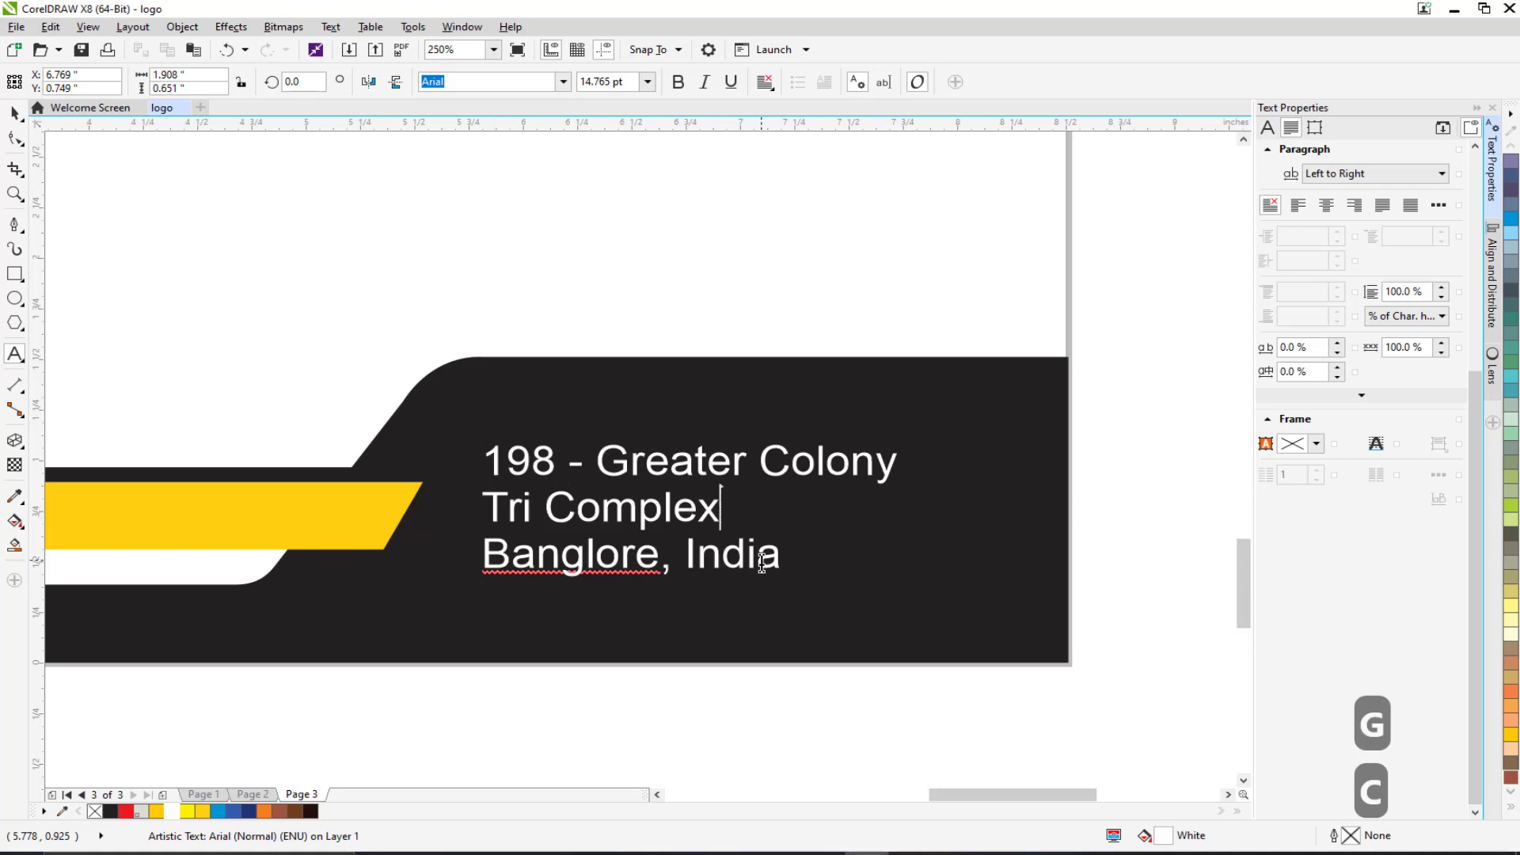
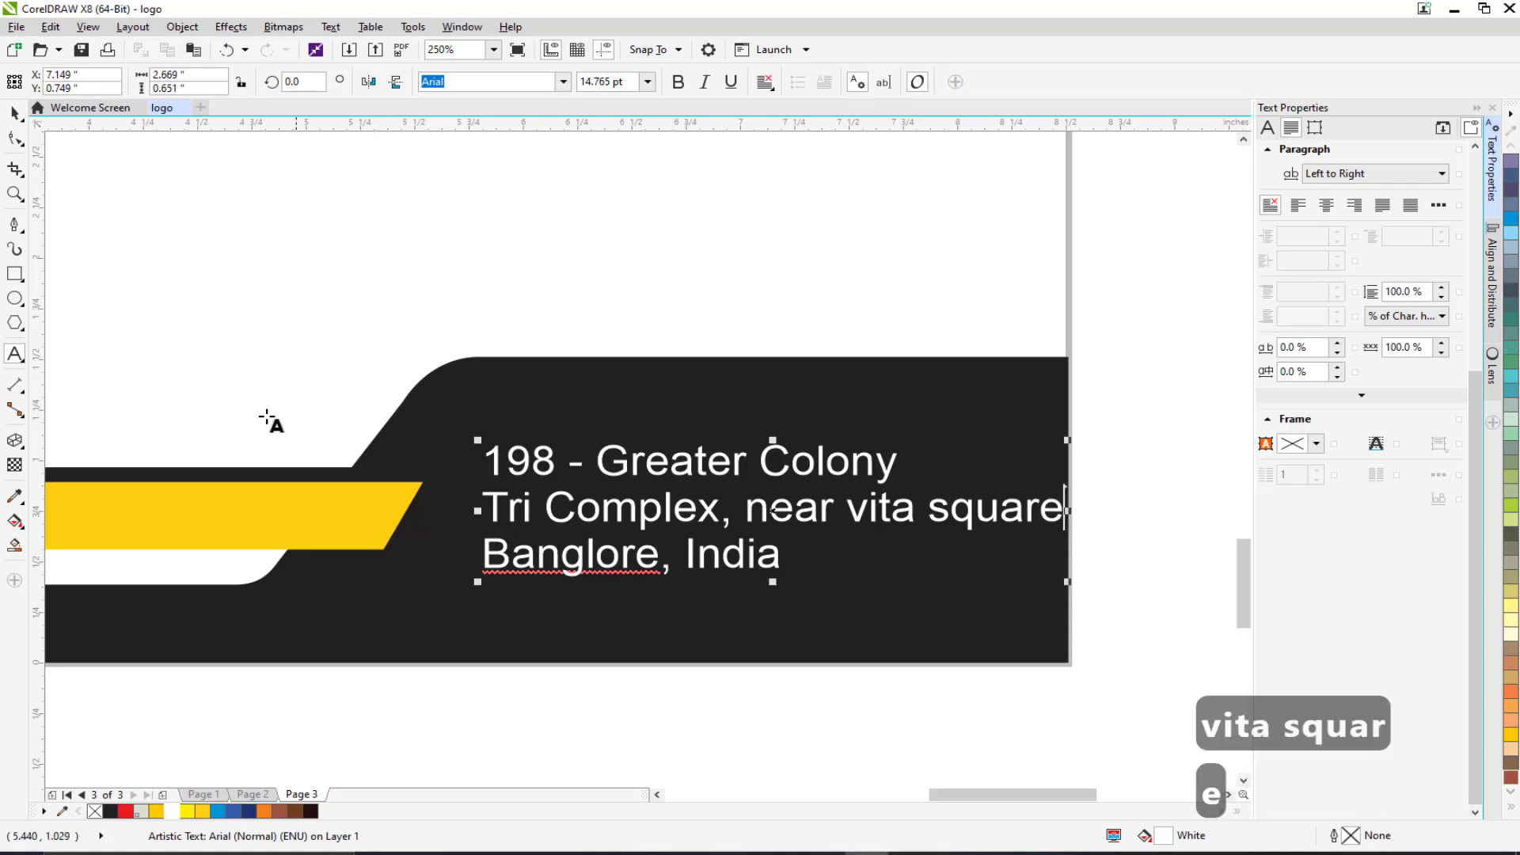
left_click(14, 115)
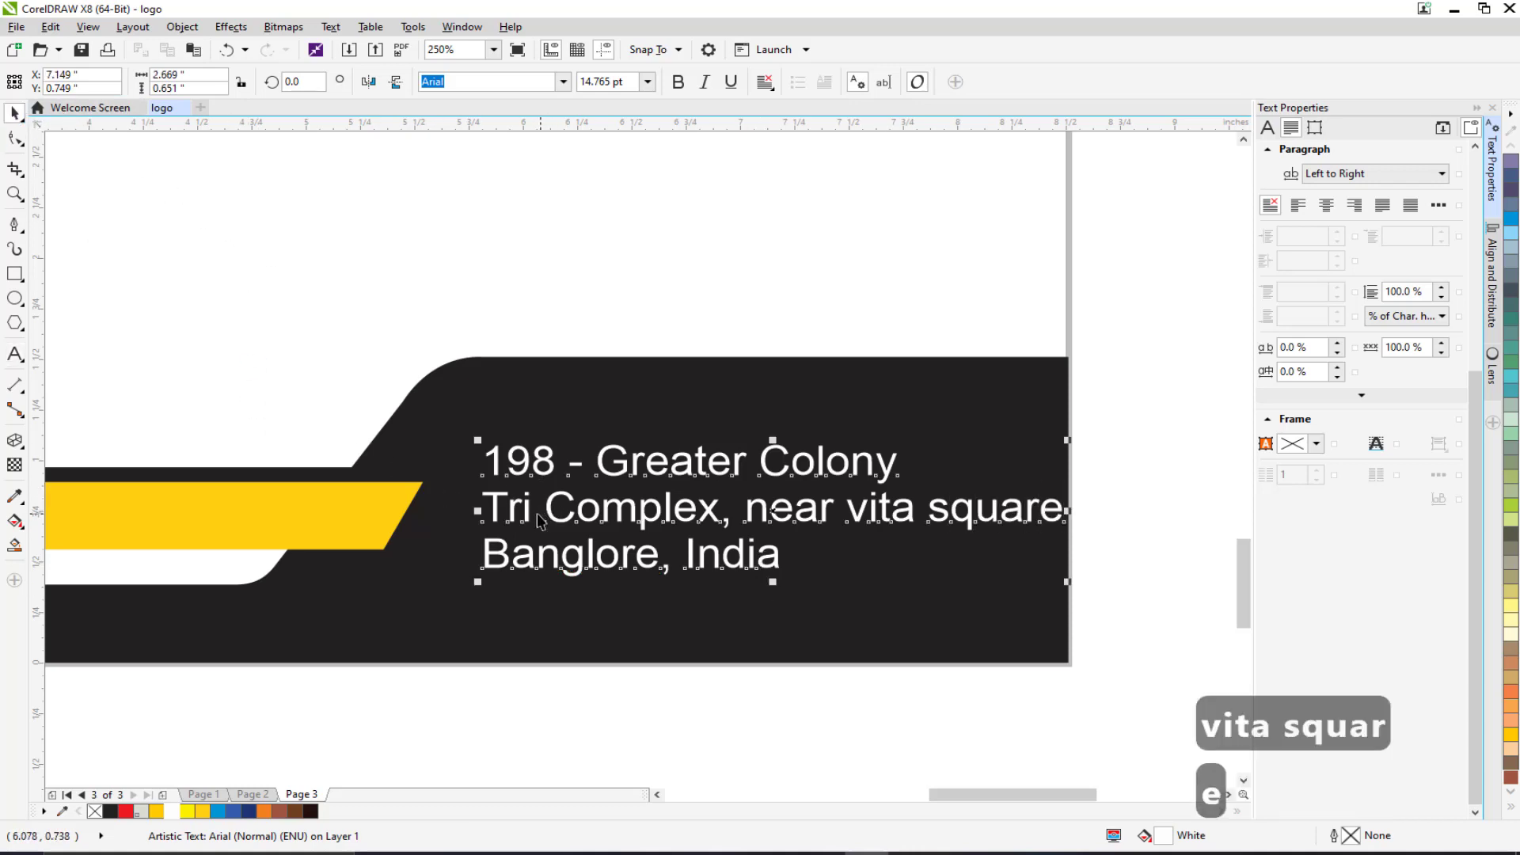
left_click_drag(527, 516, 500, 515)
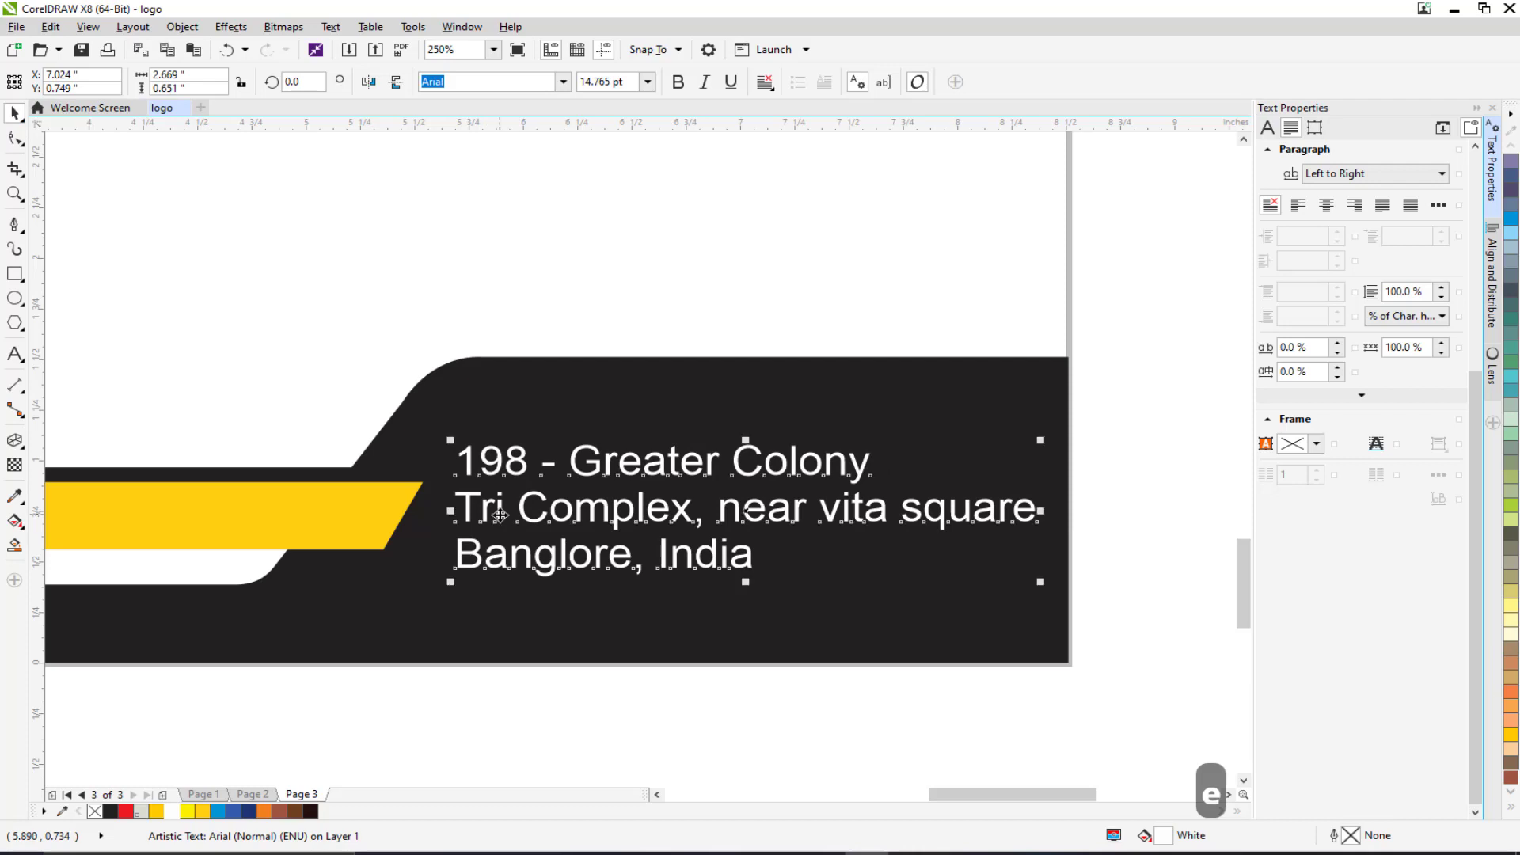
Set the address text's font size to 12 pt.
left_click(1071, 519)
scroll(1028, 584, "down", 3)
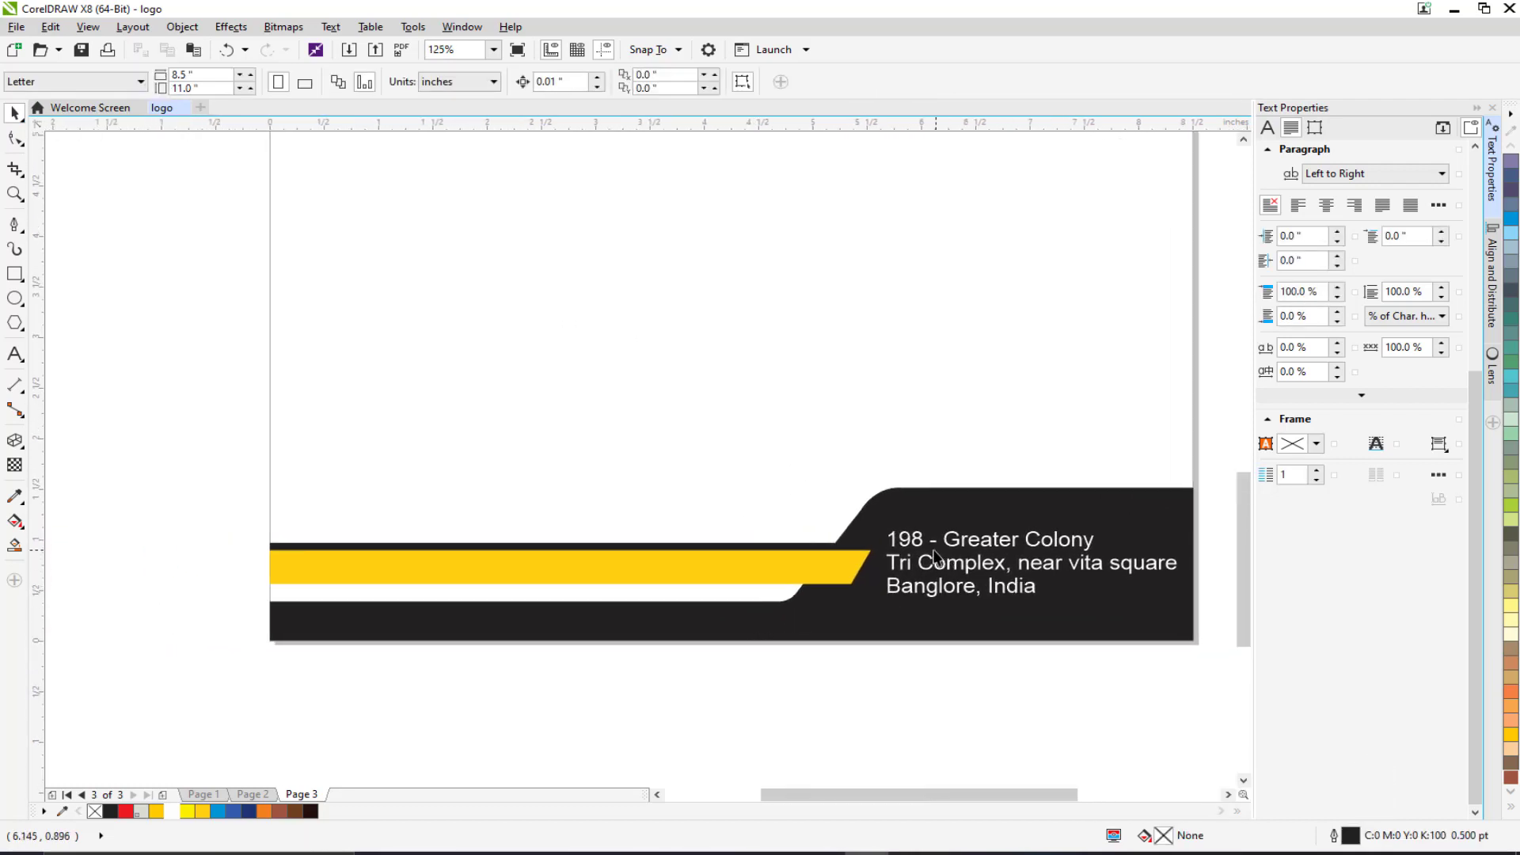
left_click(920, 552)
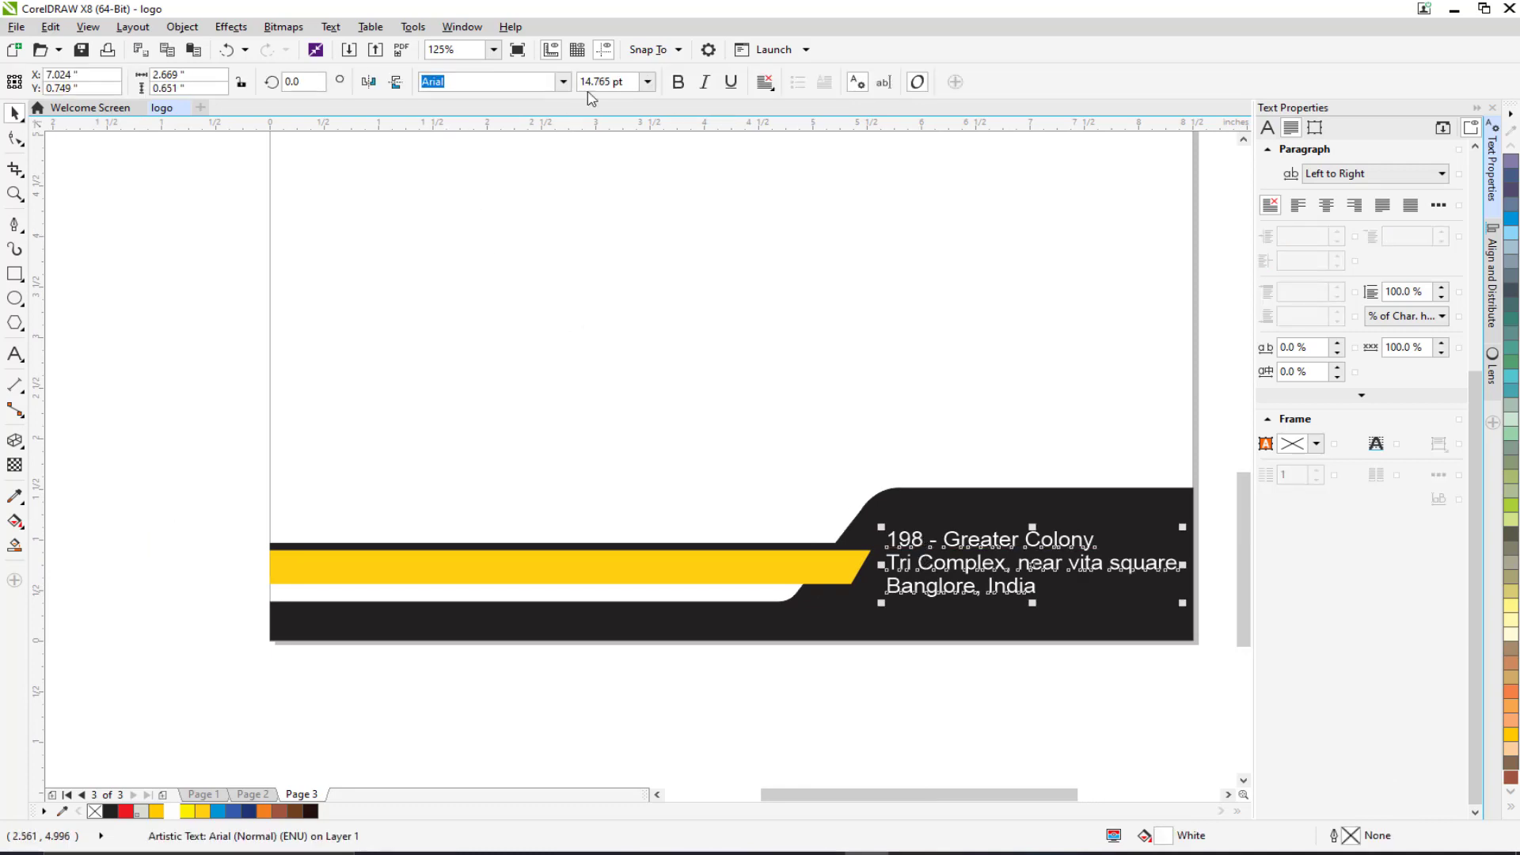
left_click(628, 81)
type("12")
key("Return")
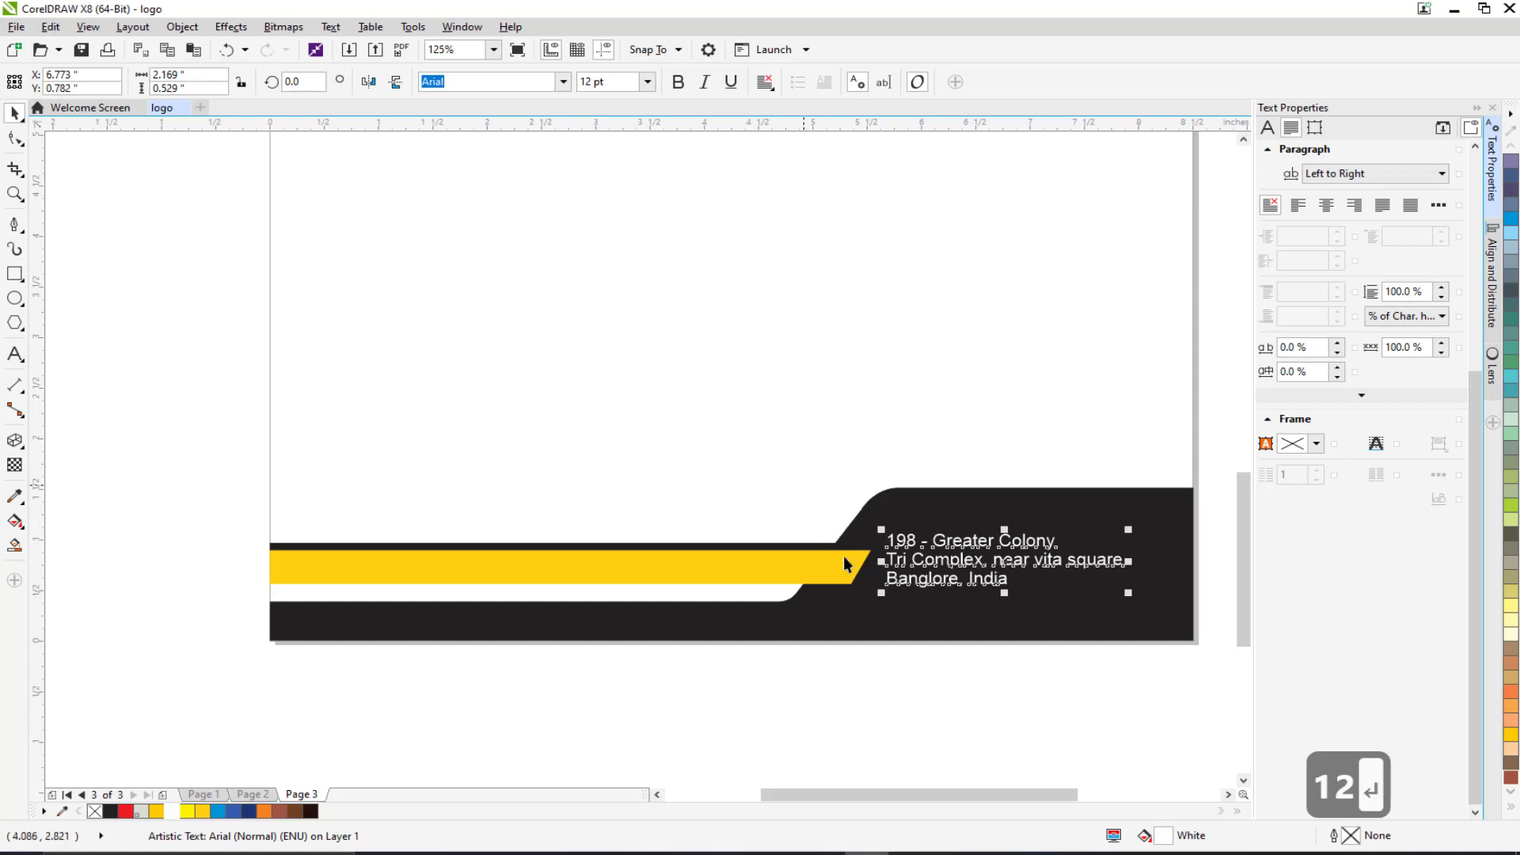
left_click_drag(915, 604, 867, 583)
left_click(774, 701)
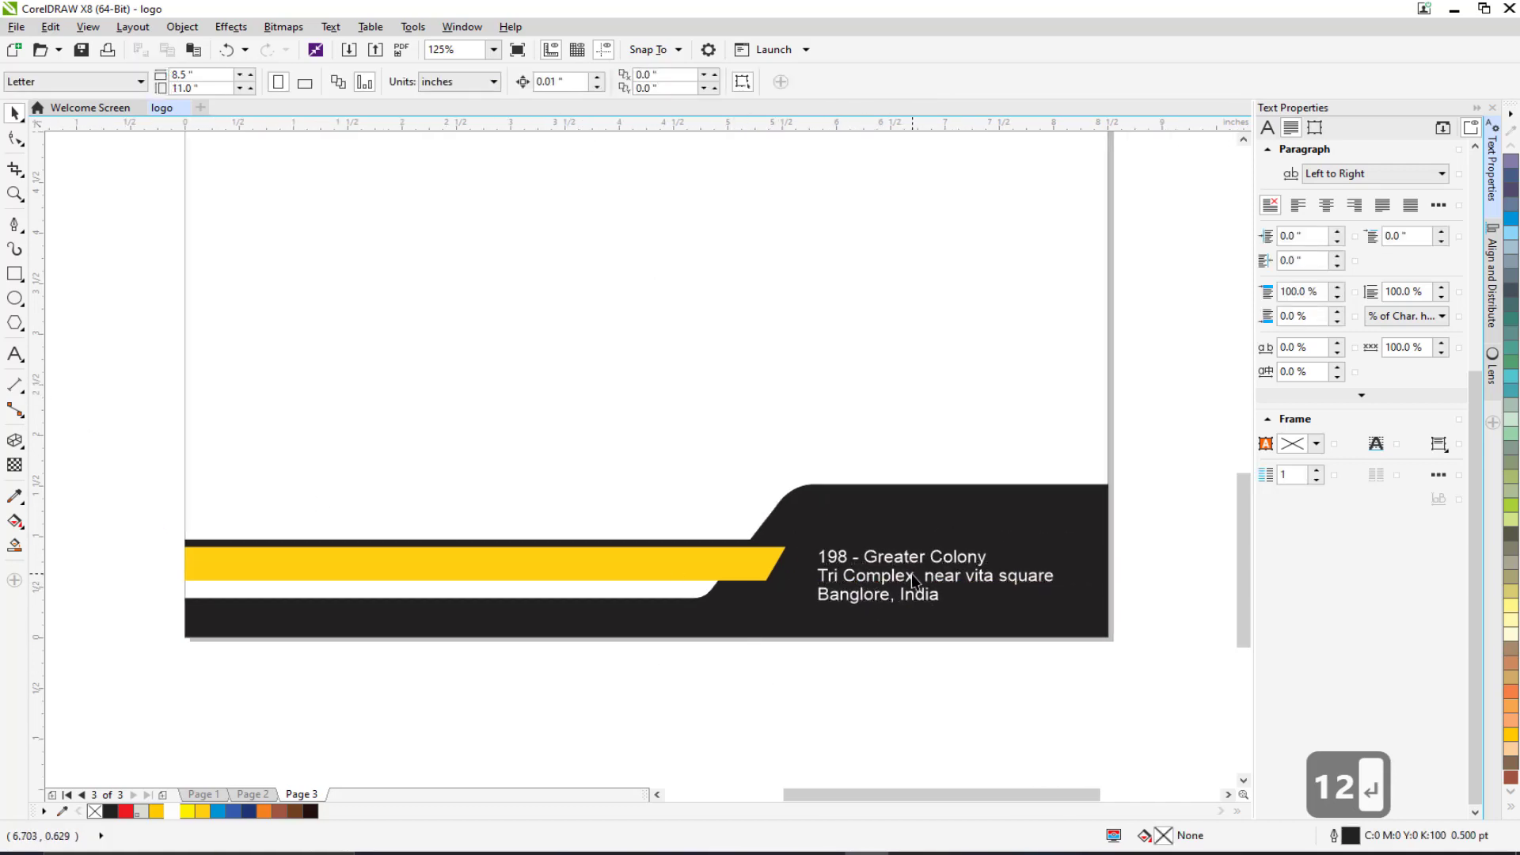
Add a white 10 pt 'Address' heading above the footer address.
left_click(11, 361)
left_click(820, 521)
type("A")
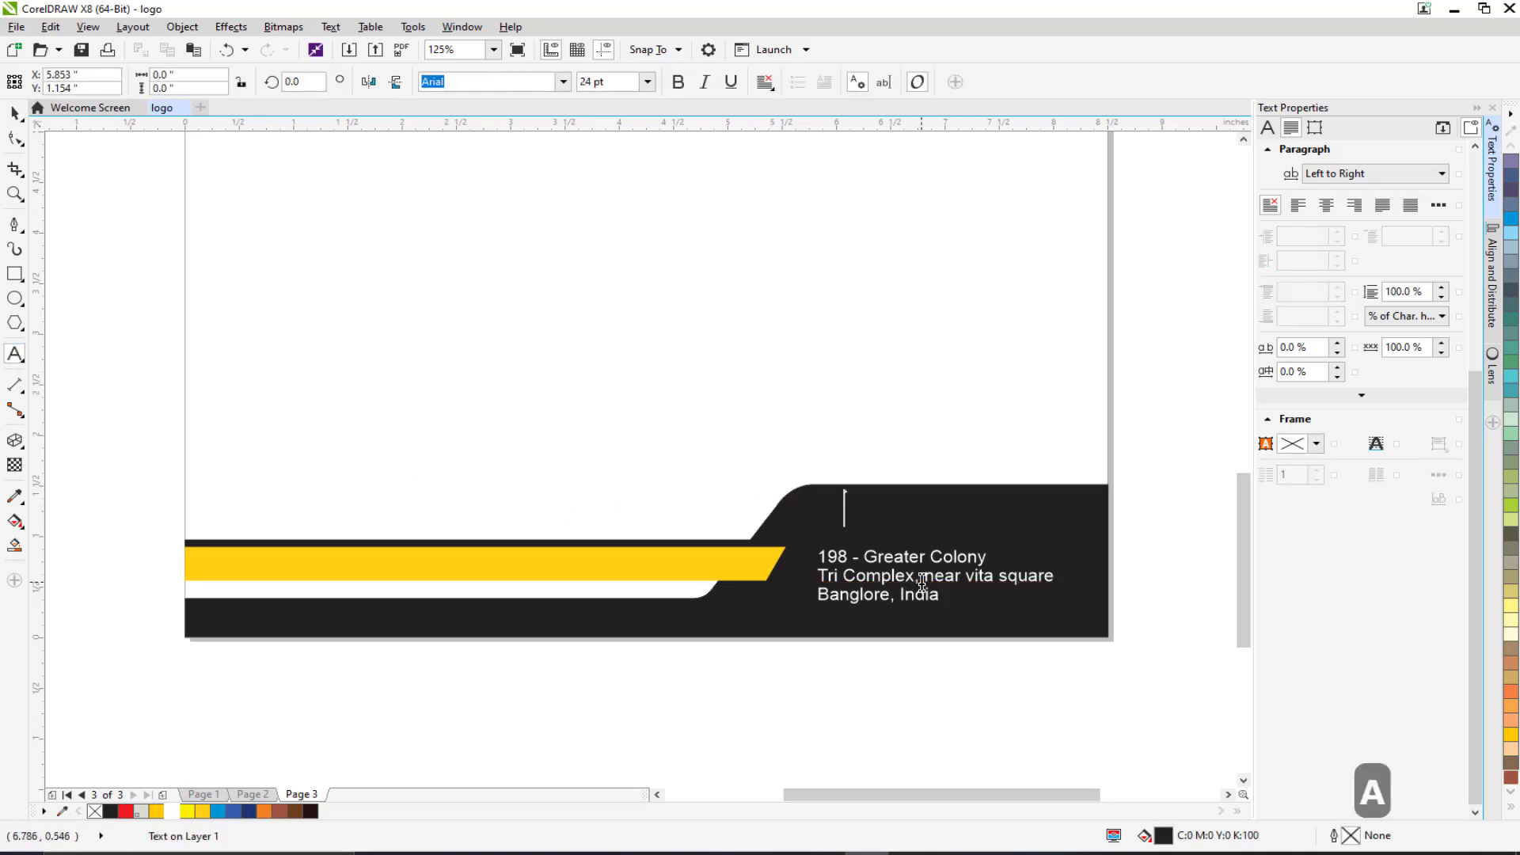
type("ddress")
key("ctrl+a")
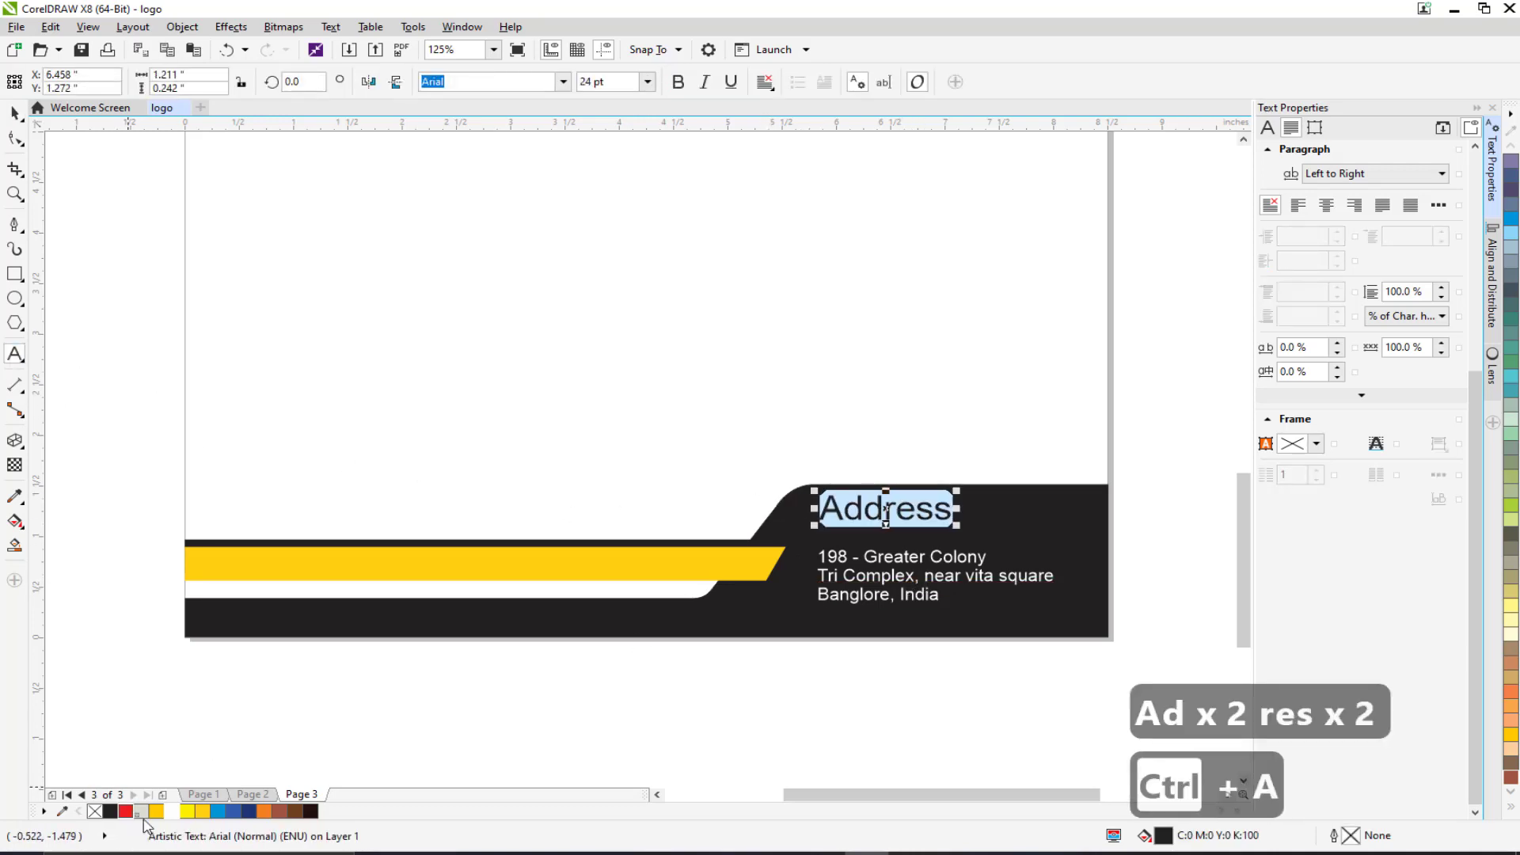
left_click(172, 811)
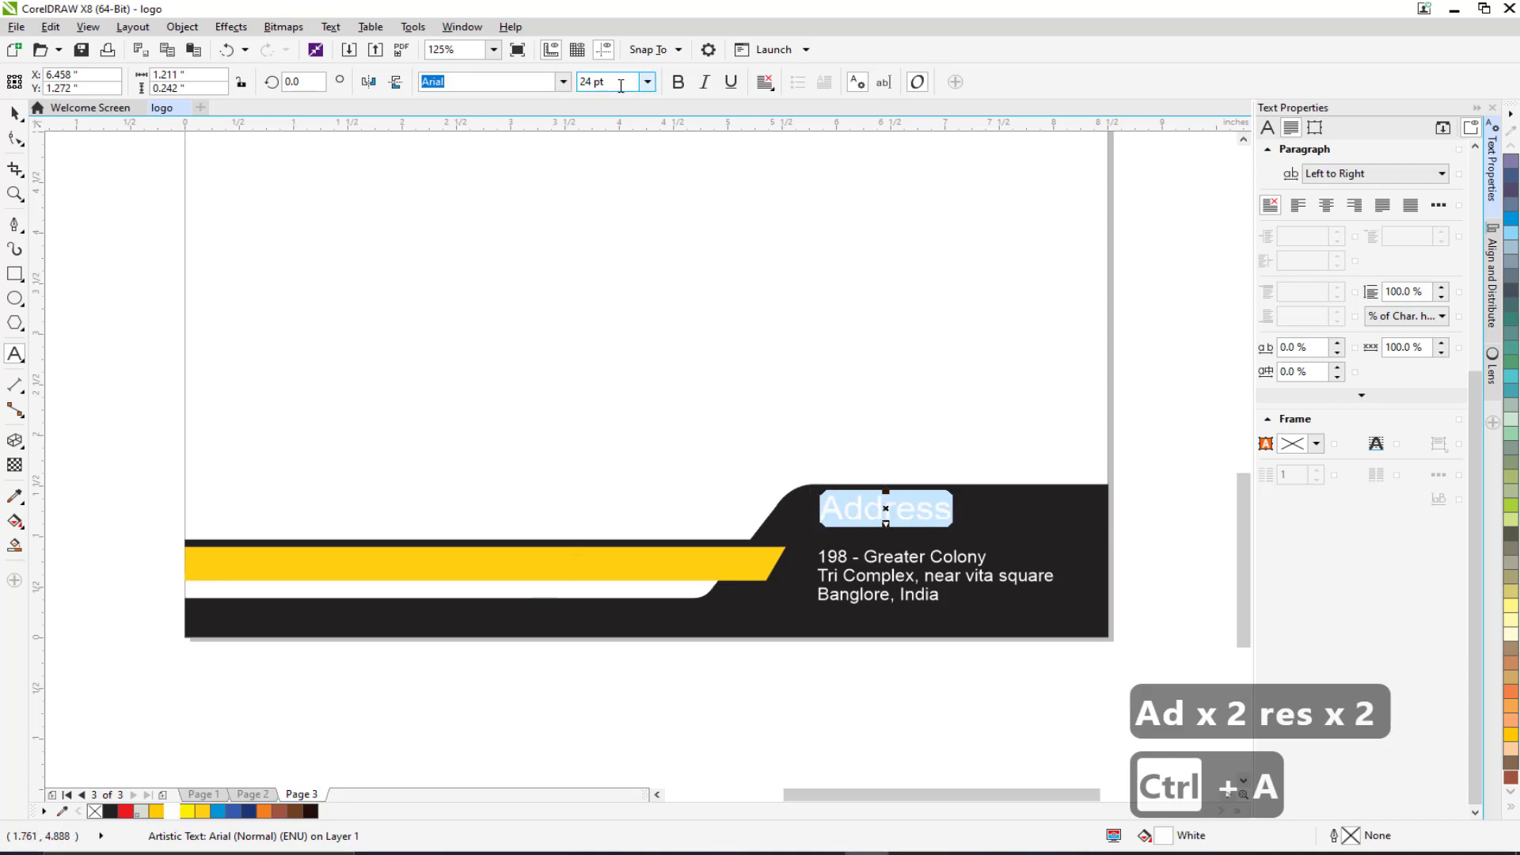
left_click(647, 81)
left_click(621, 161)
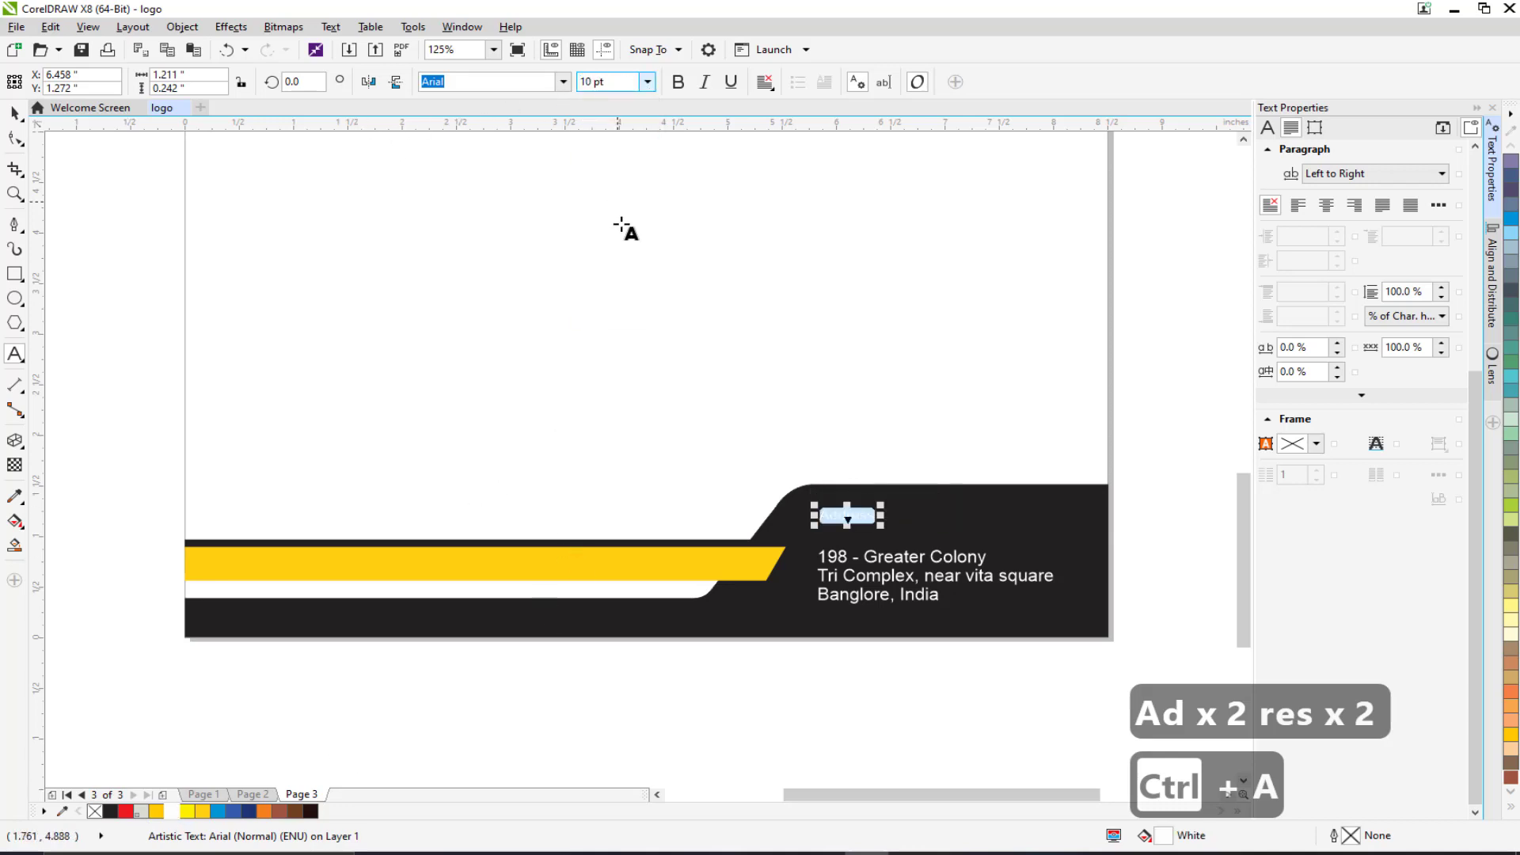
left_click(14, 113)
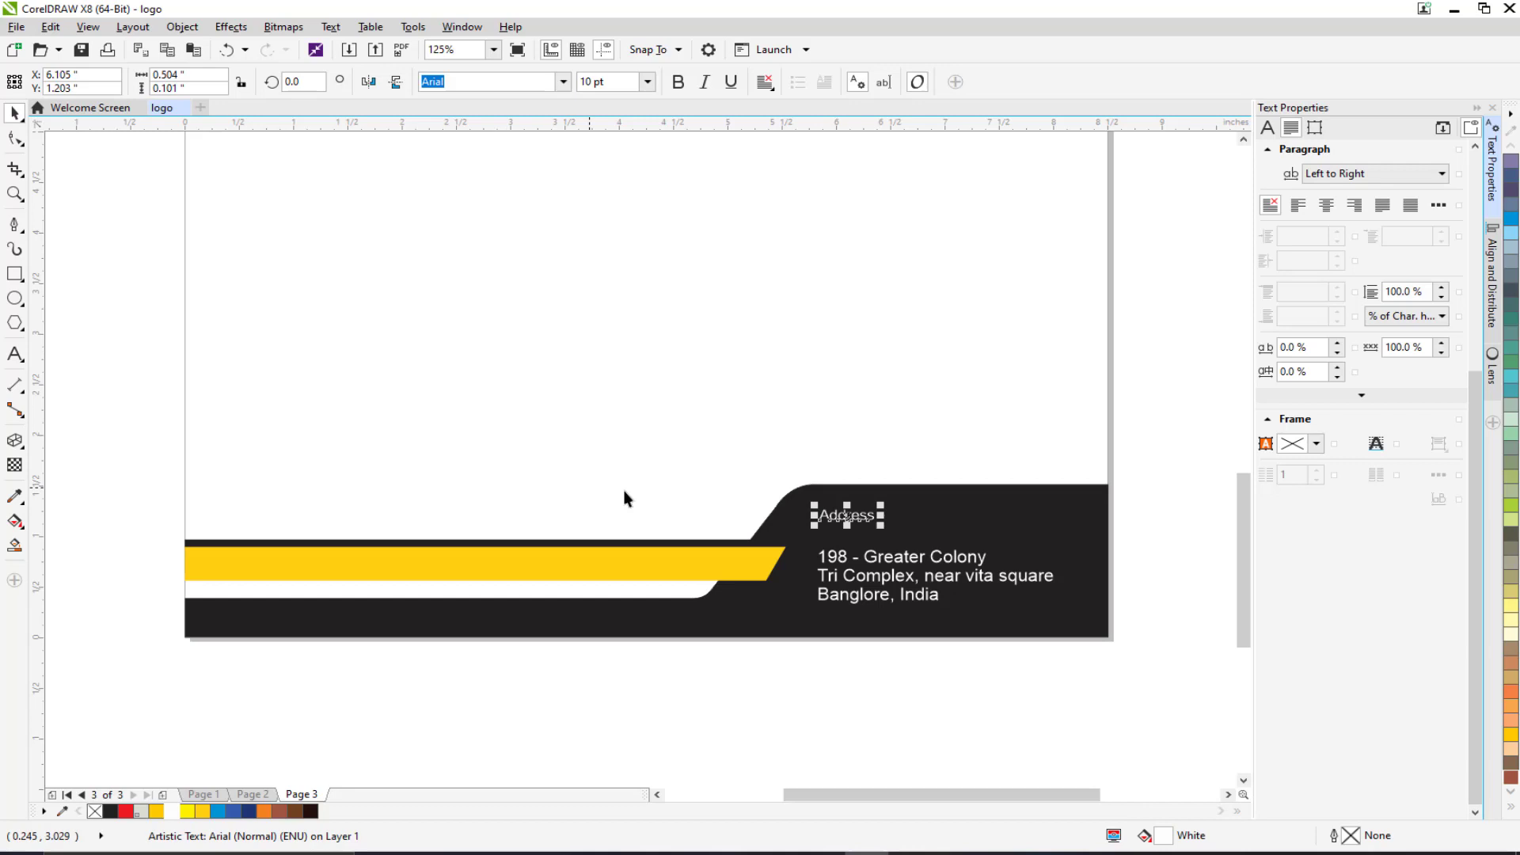
Set the three-line address block to 10 pt and move it up under the heading.
left_click(823, 562)
left_click(647, 82)
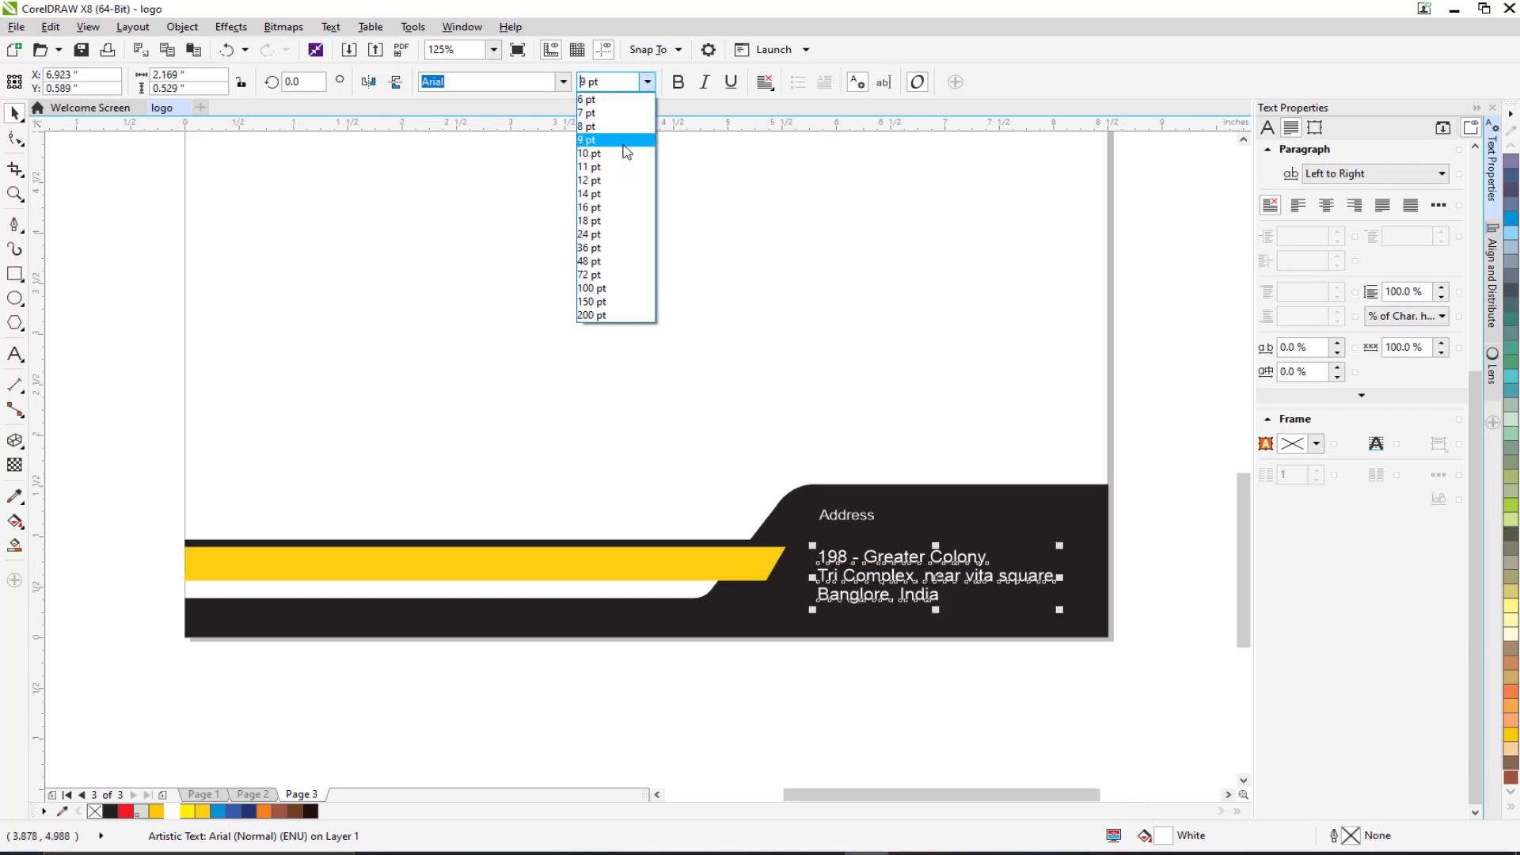
left_click(621, 156)
left_click_drag(847, 569, 843, 547)
left_click(342, 405)
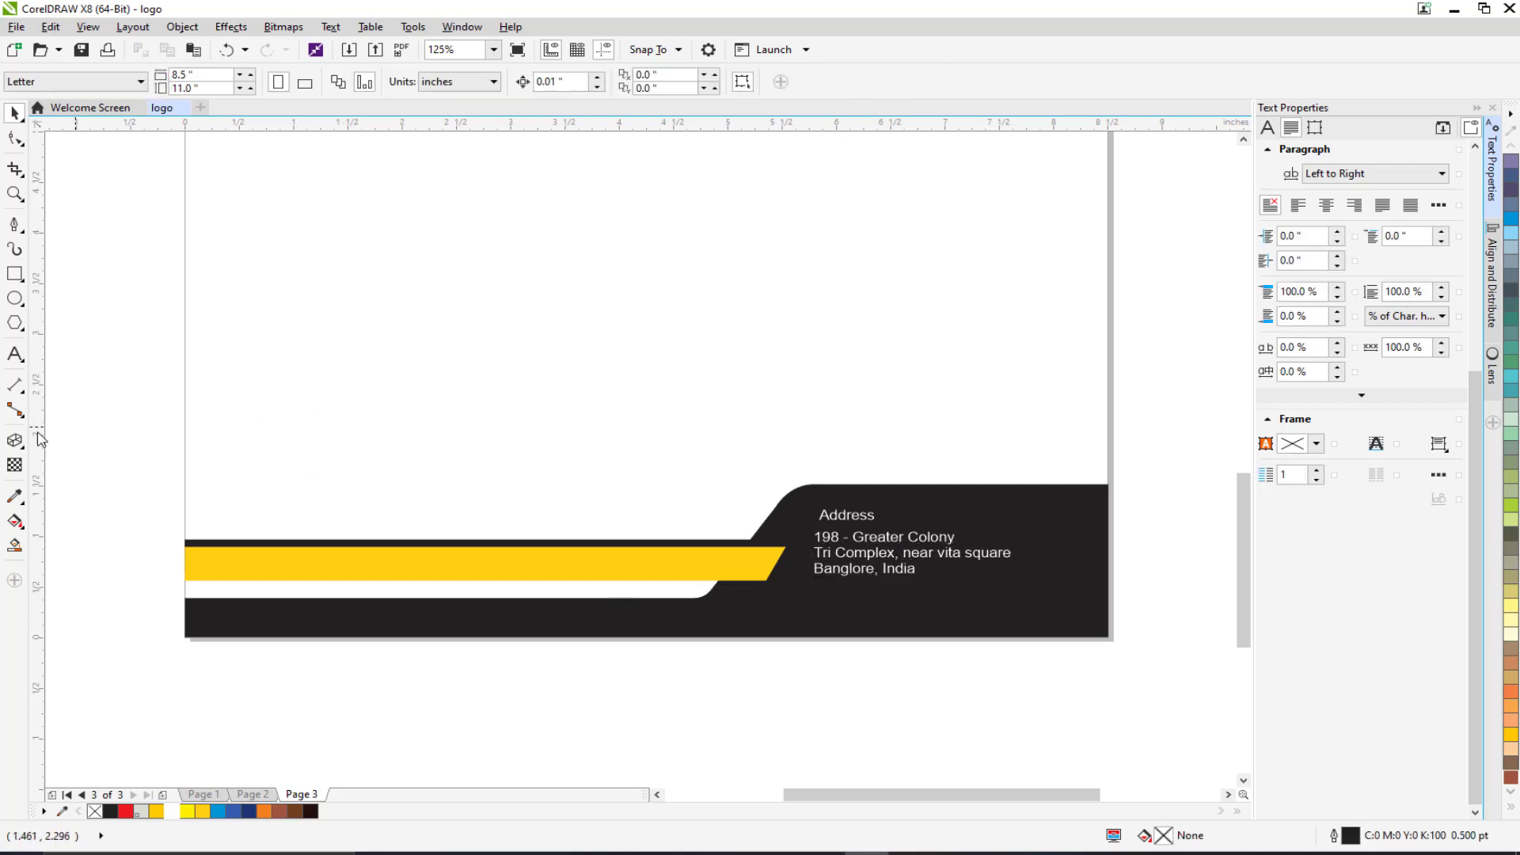
left_click(15, 354)
scroll(393, 604, "left", 3)
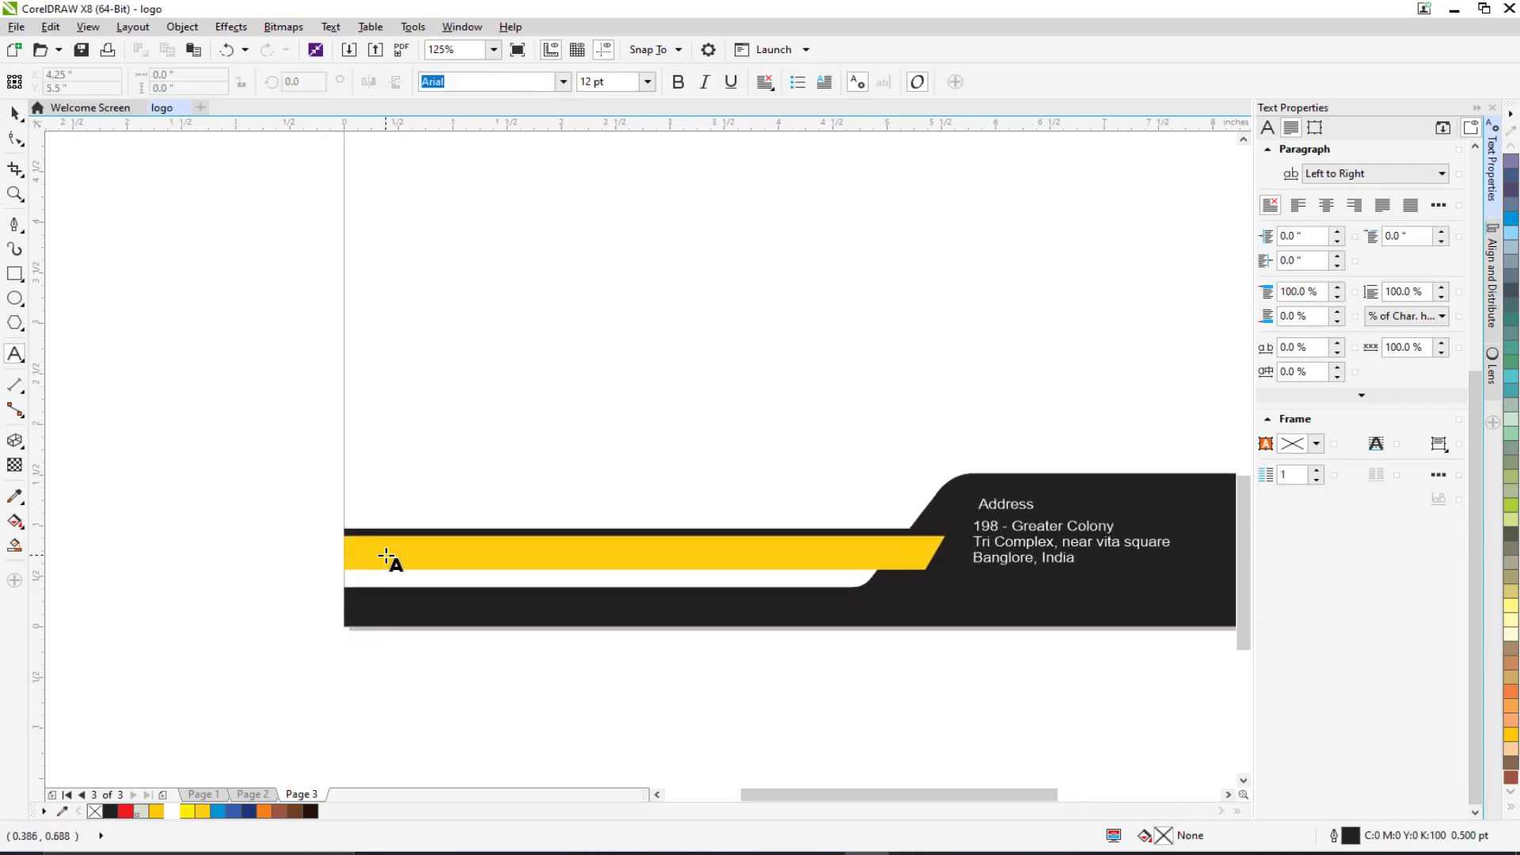
left_click(387, 556)
type("WWW")
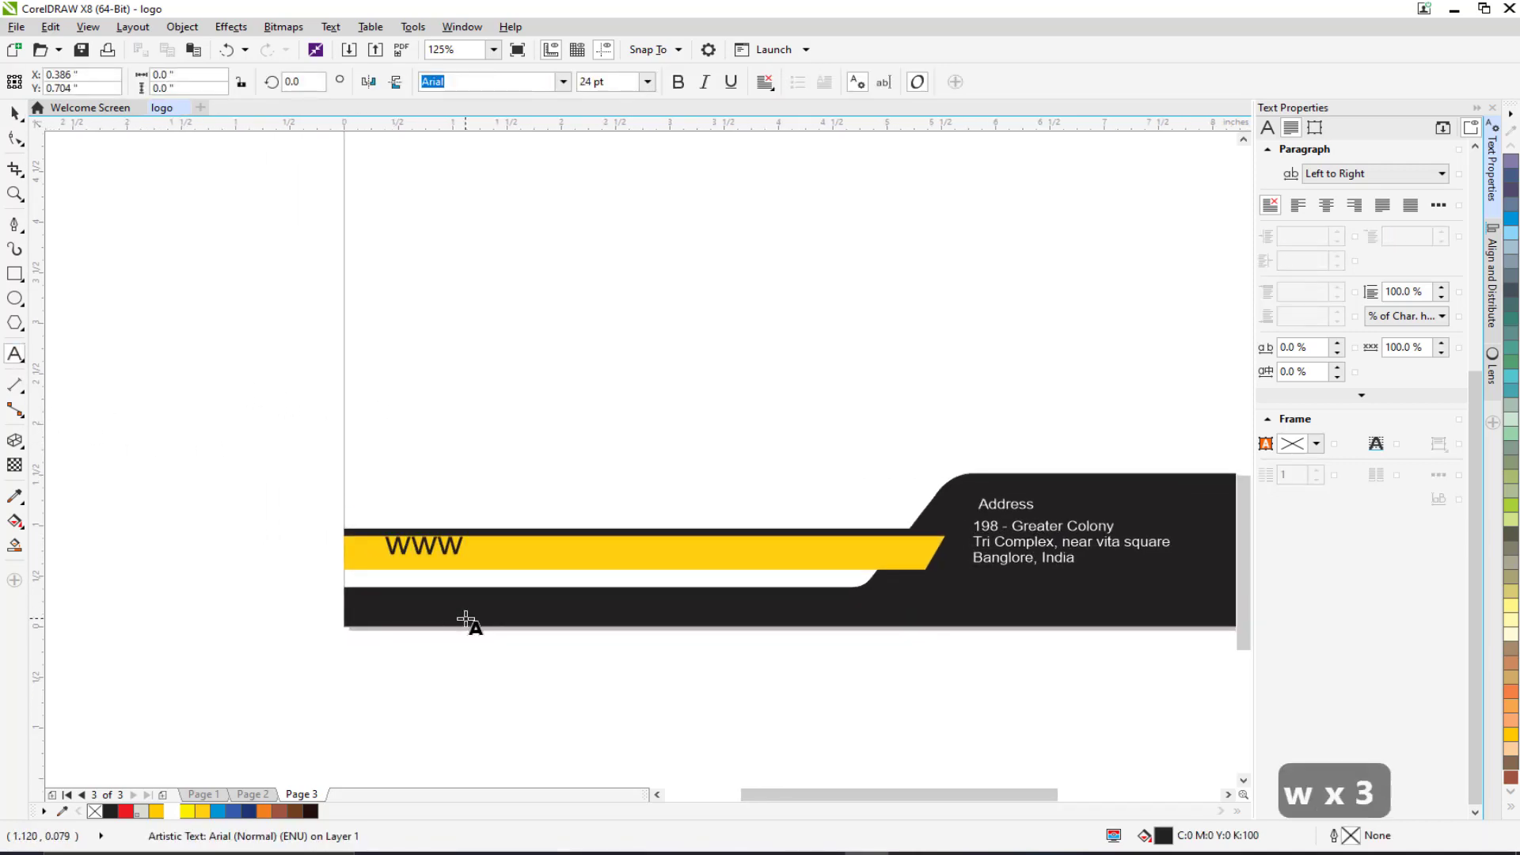
type(".madbox")
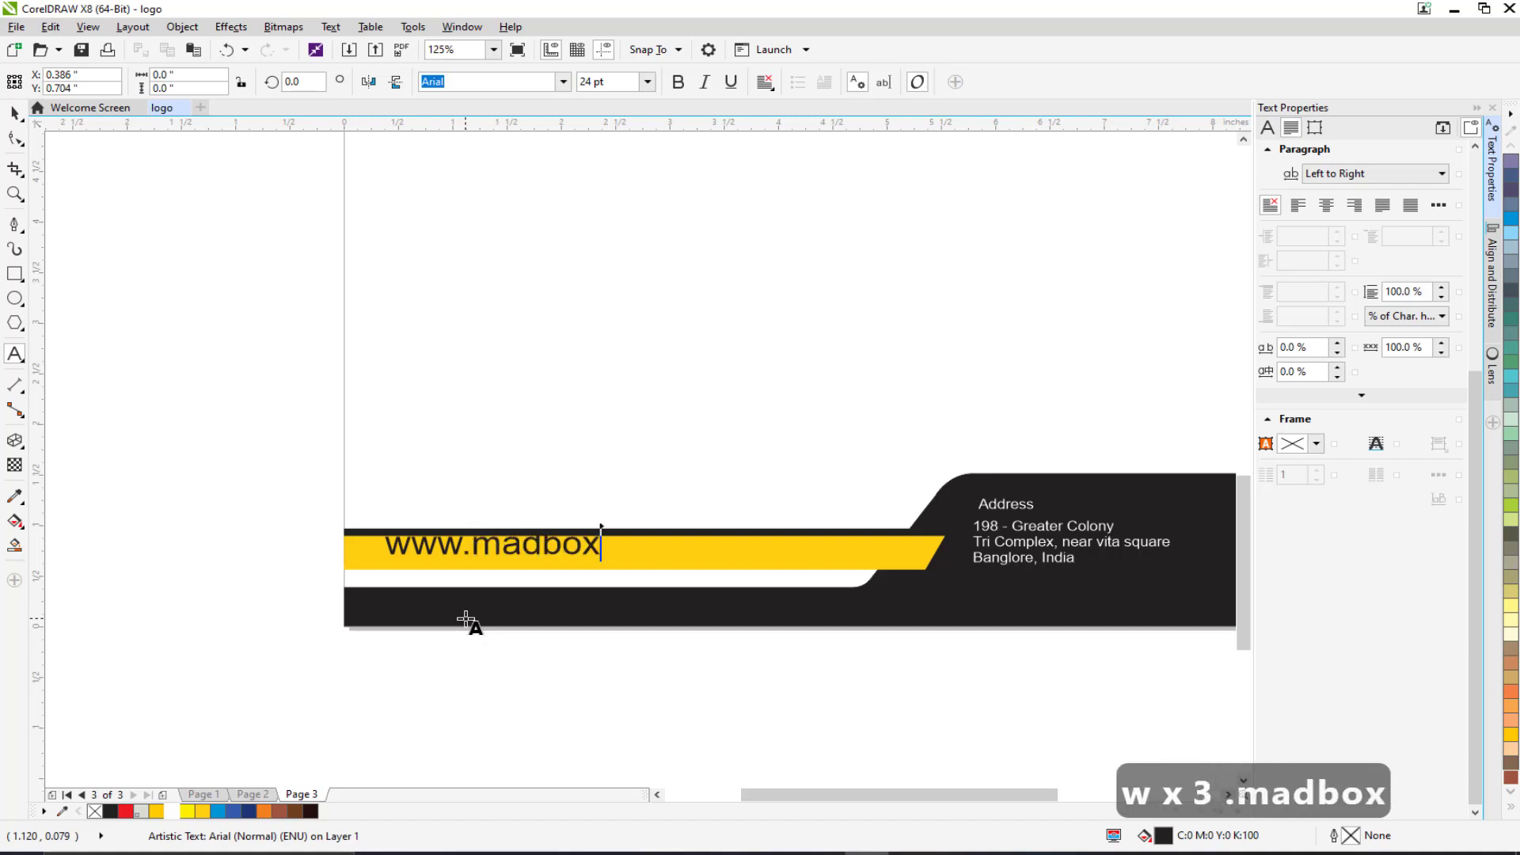
type("xmedias")
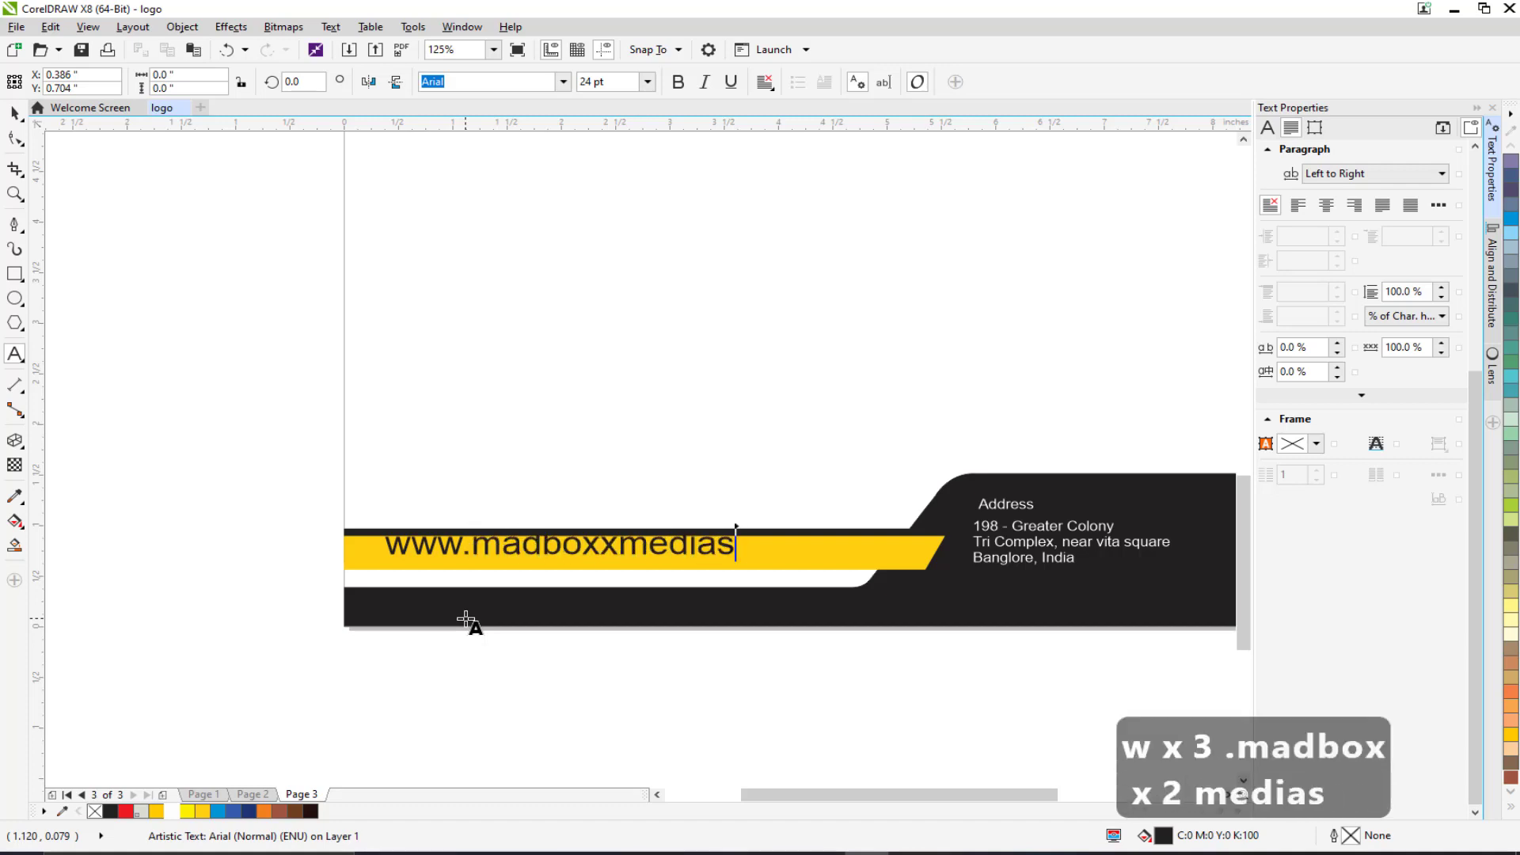
type("tudios")
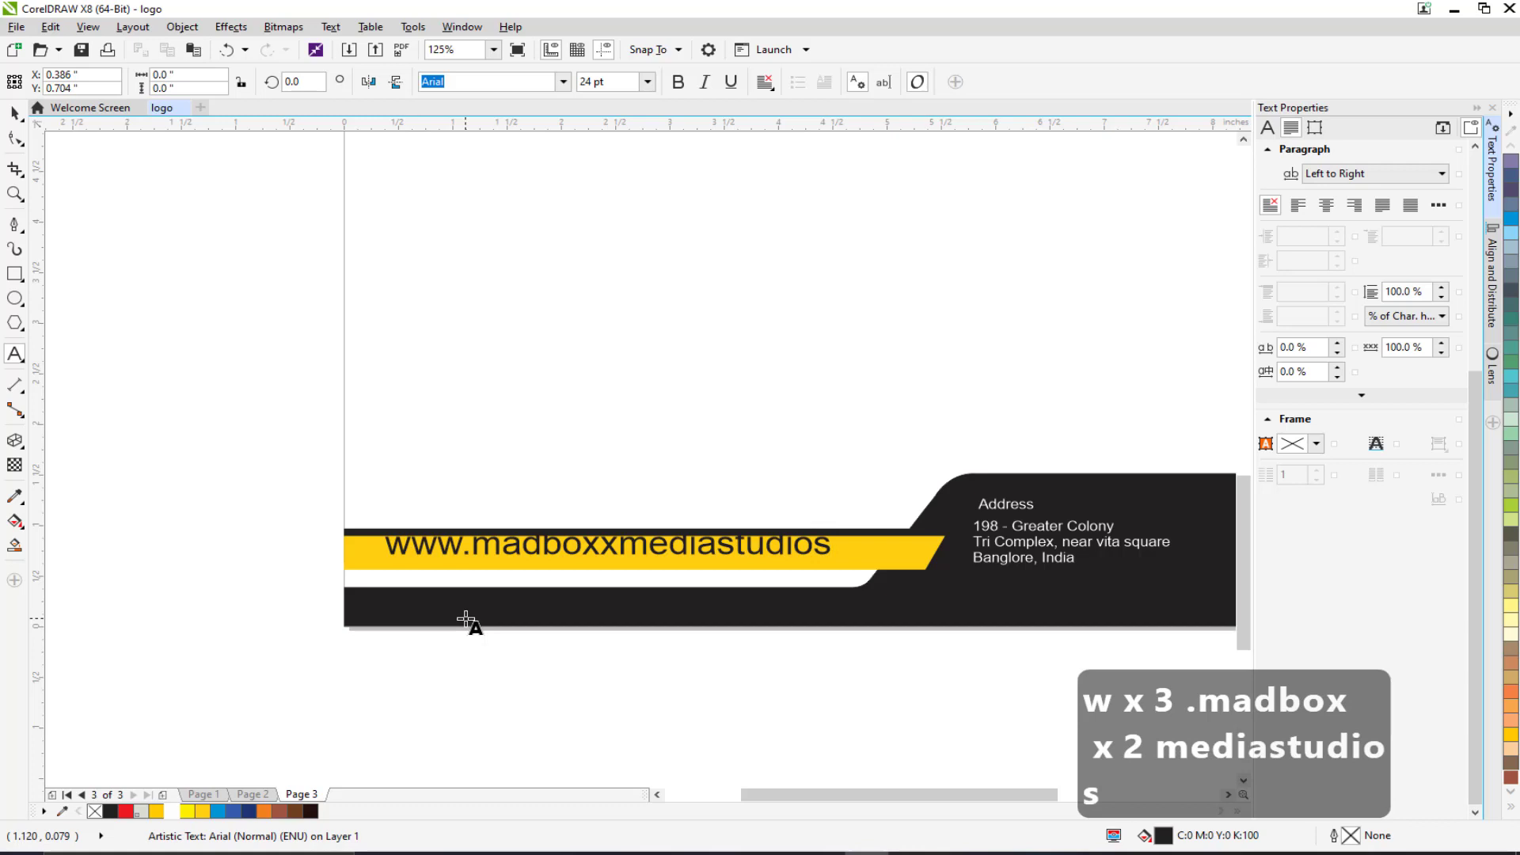
type(".con")
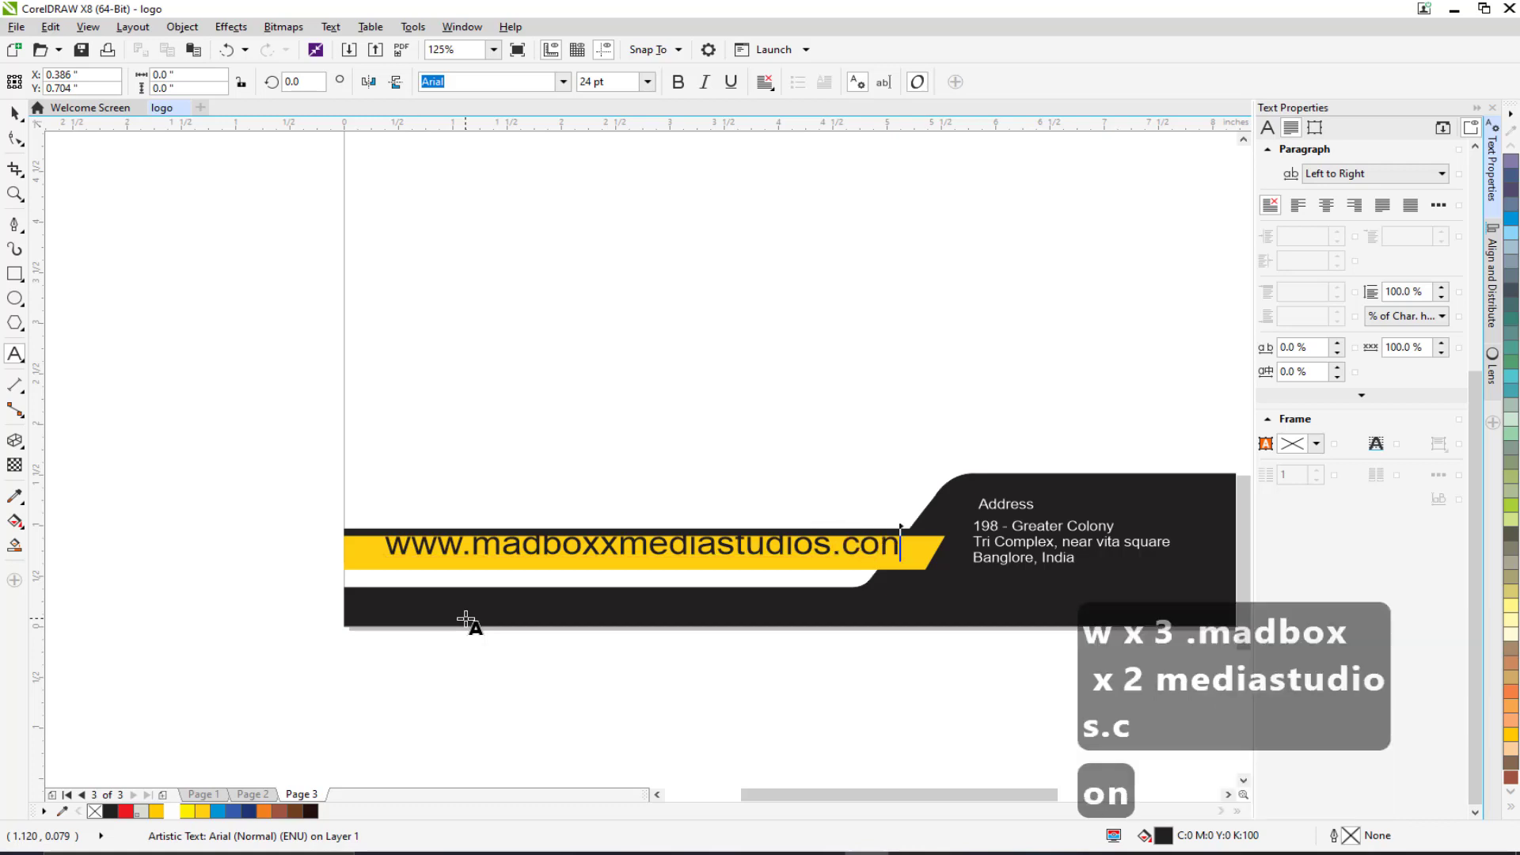
Correct the URL ending to '.com' and set the website text to 9 pt.
key("BackSpace")
type("m")
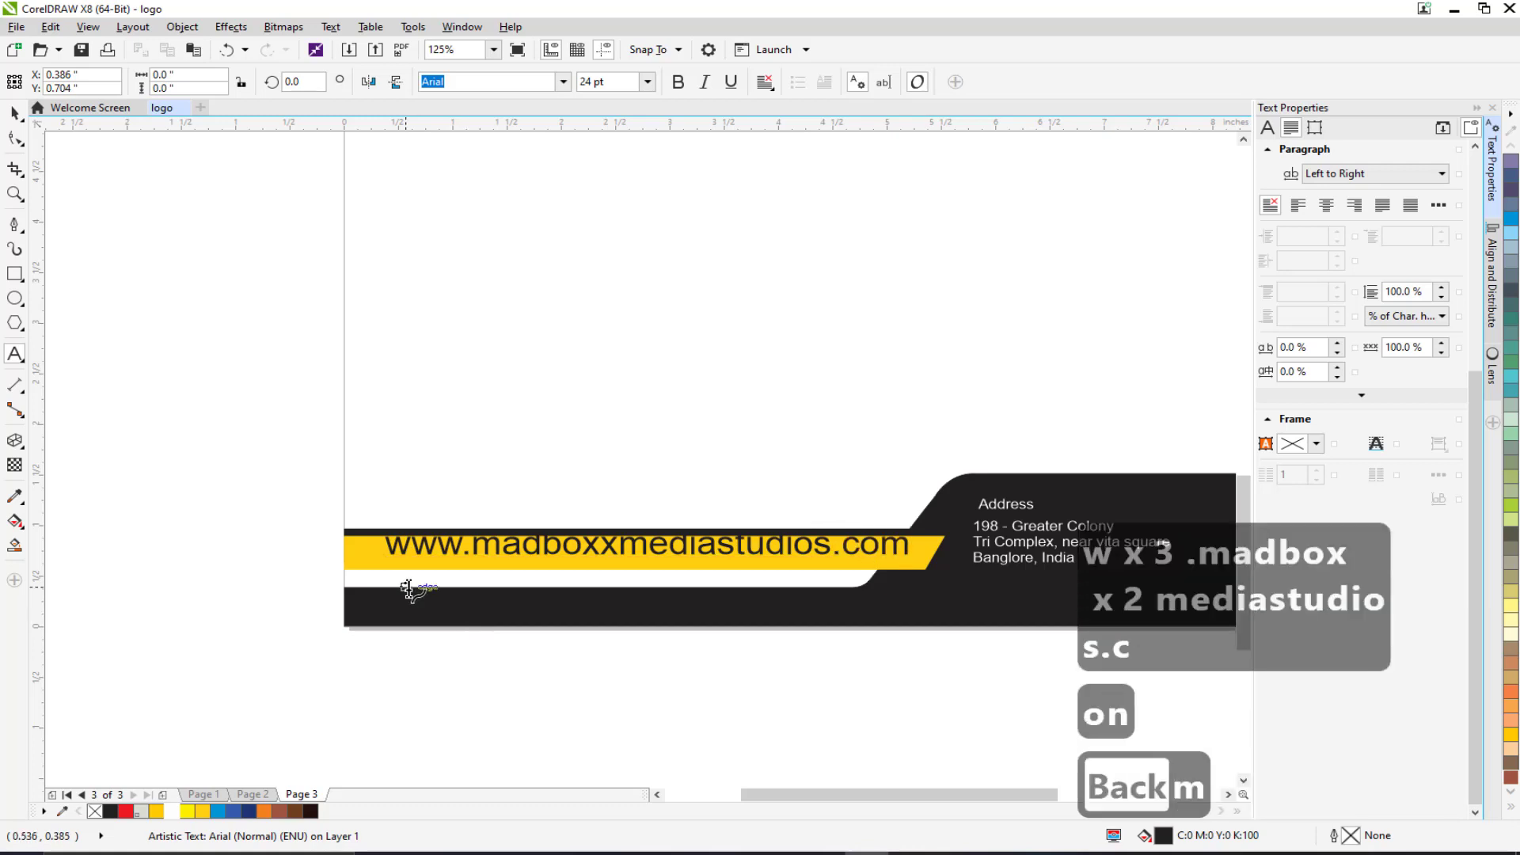
key("ctrl+a")
left_click(648, 82)
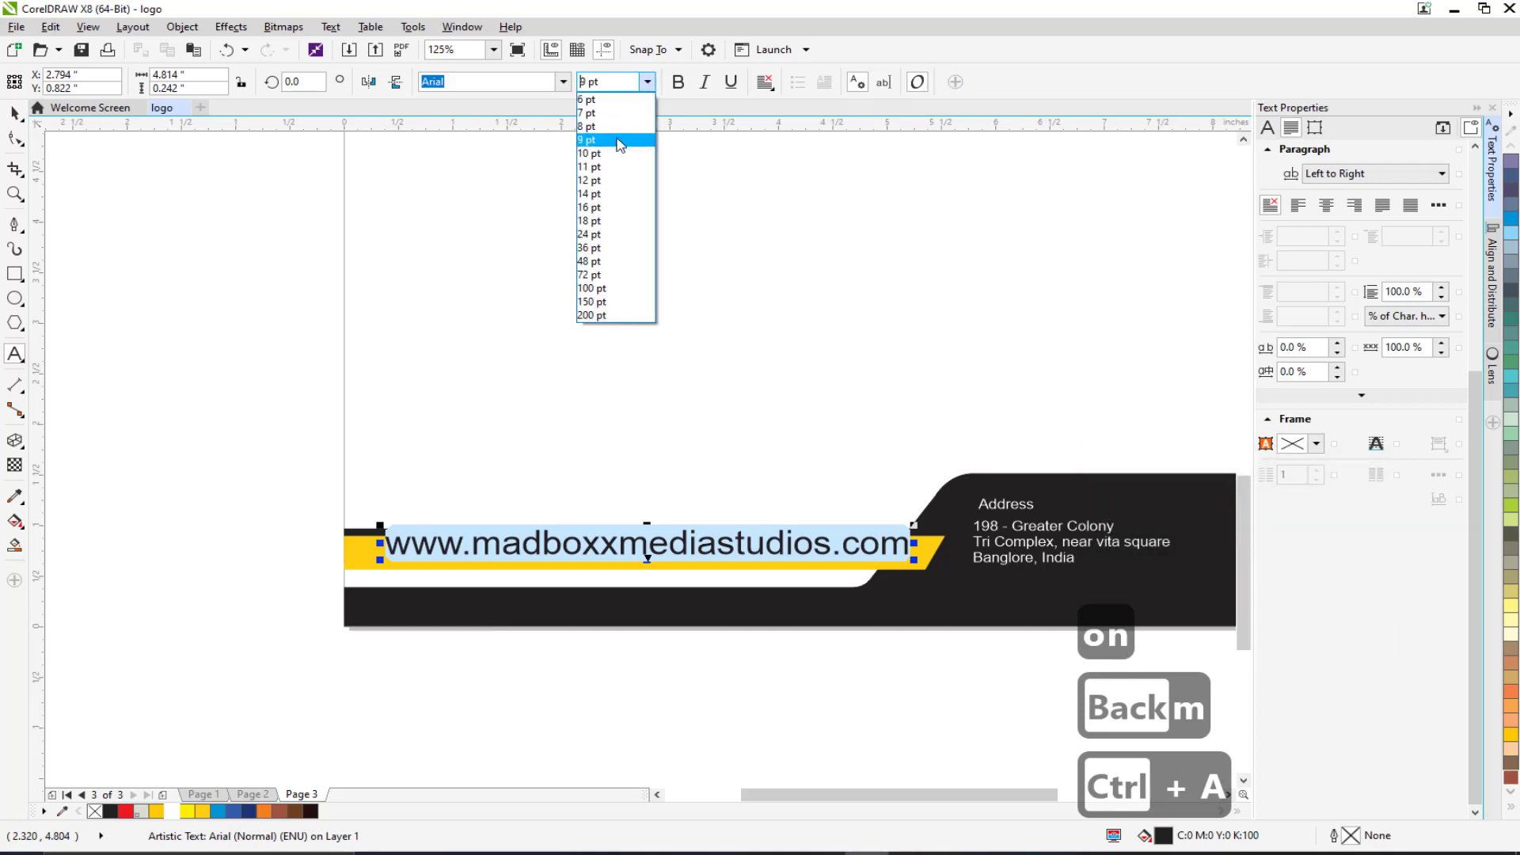
left_click(620, 142)
Slide the website text right along the yellow band beside the address.
left_click(16, 115)
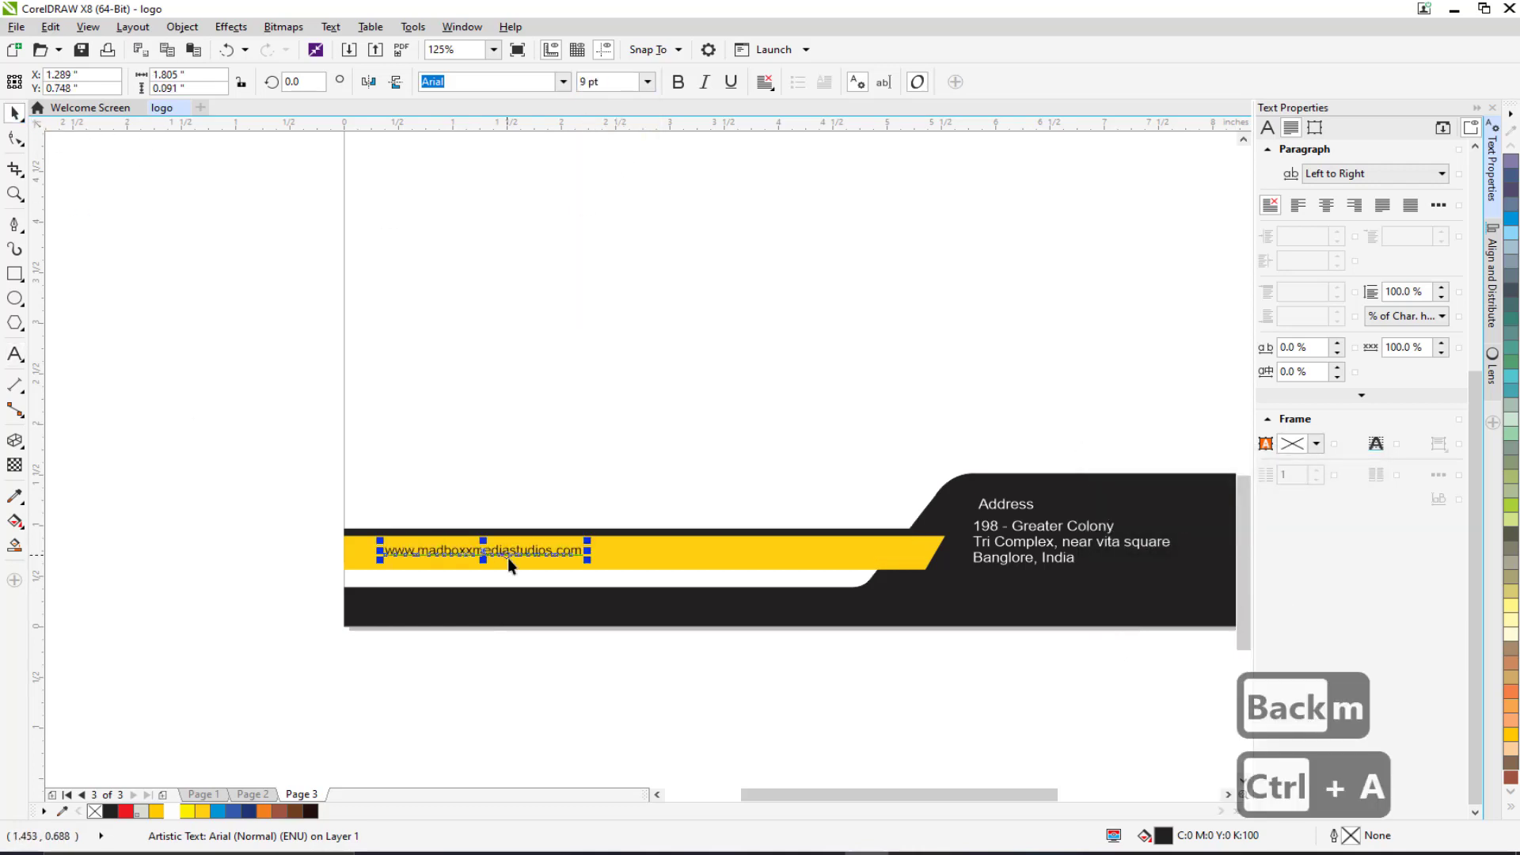
left_click_drag(513, 559, 665, 558)
left_click(288, 456)
left_click_drag(816, 574, 660, 504)
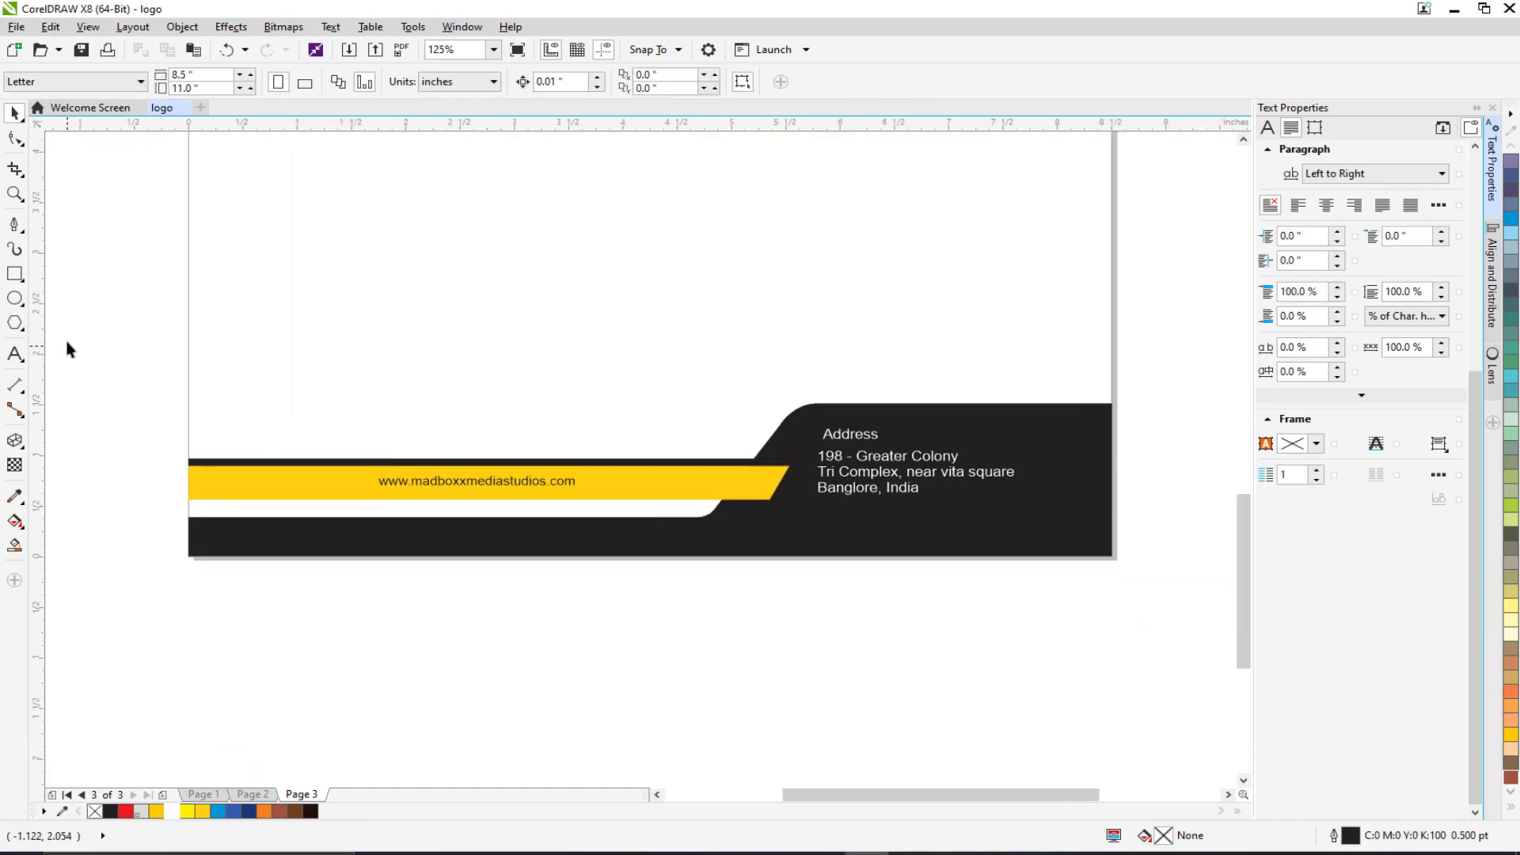
left_click(16, 355)
Add a white 10 pt 'Contact' line with the phone number, aligned under the address.
left_click(817, 514)
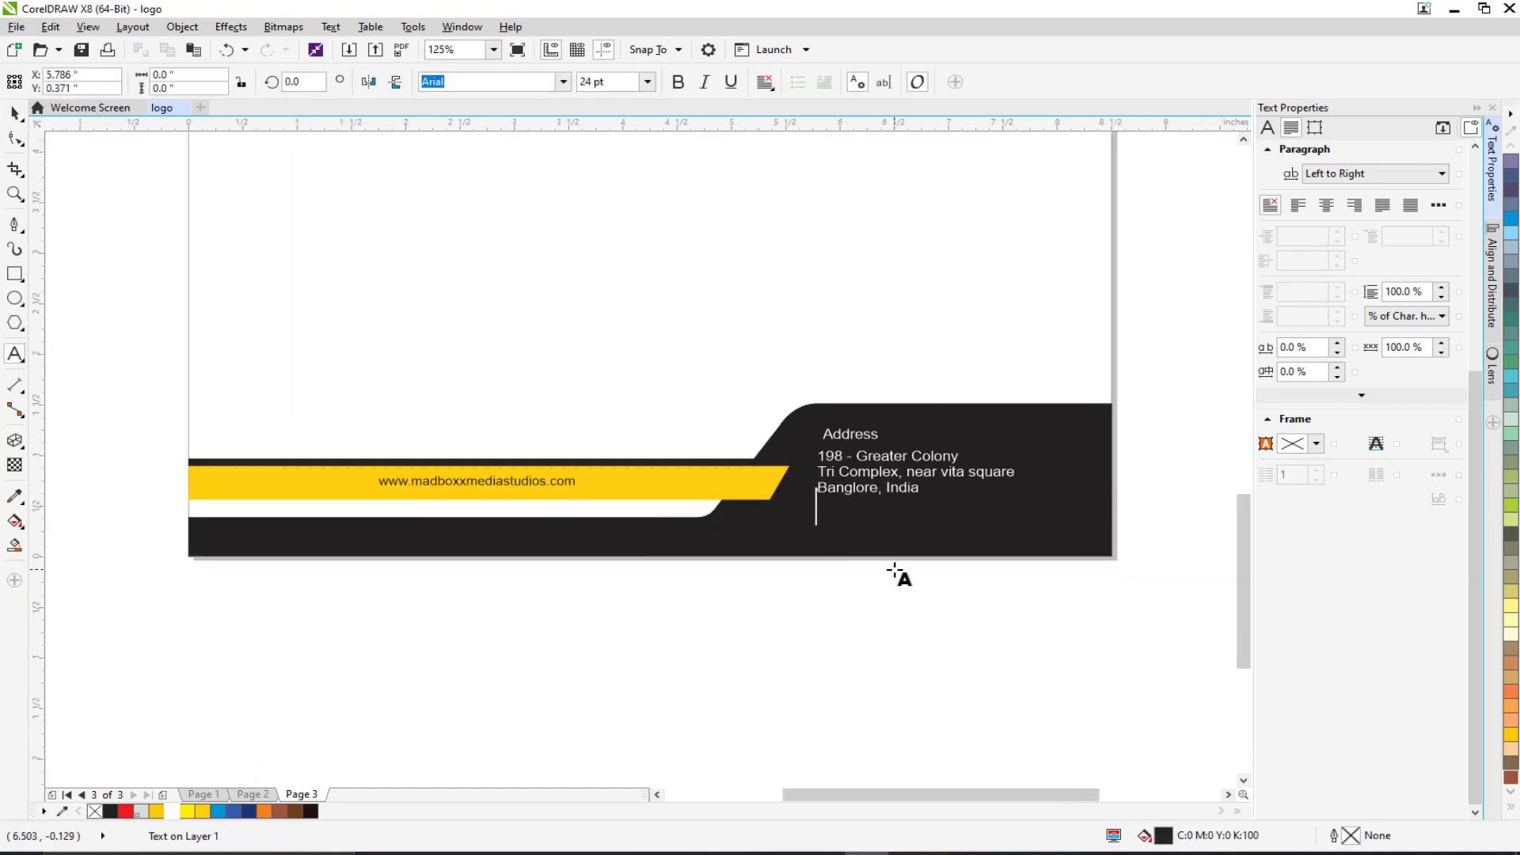
type("Contact")
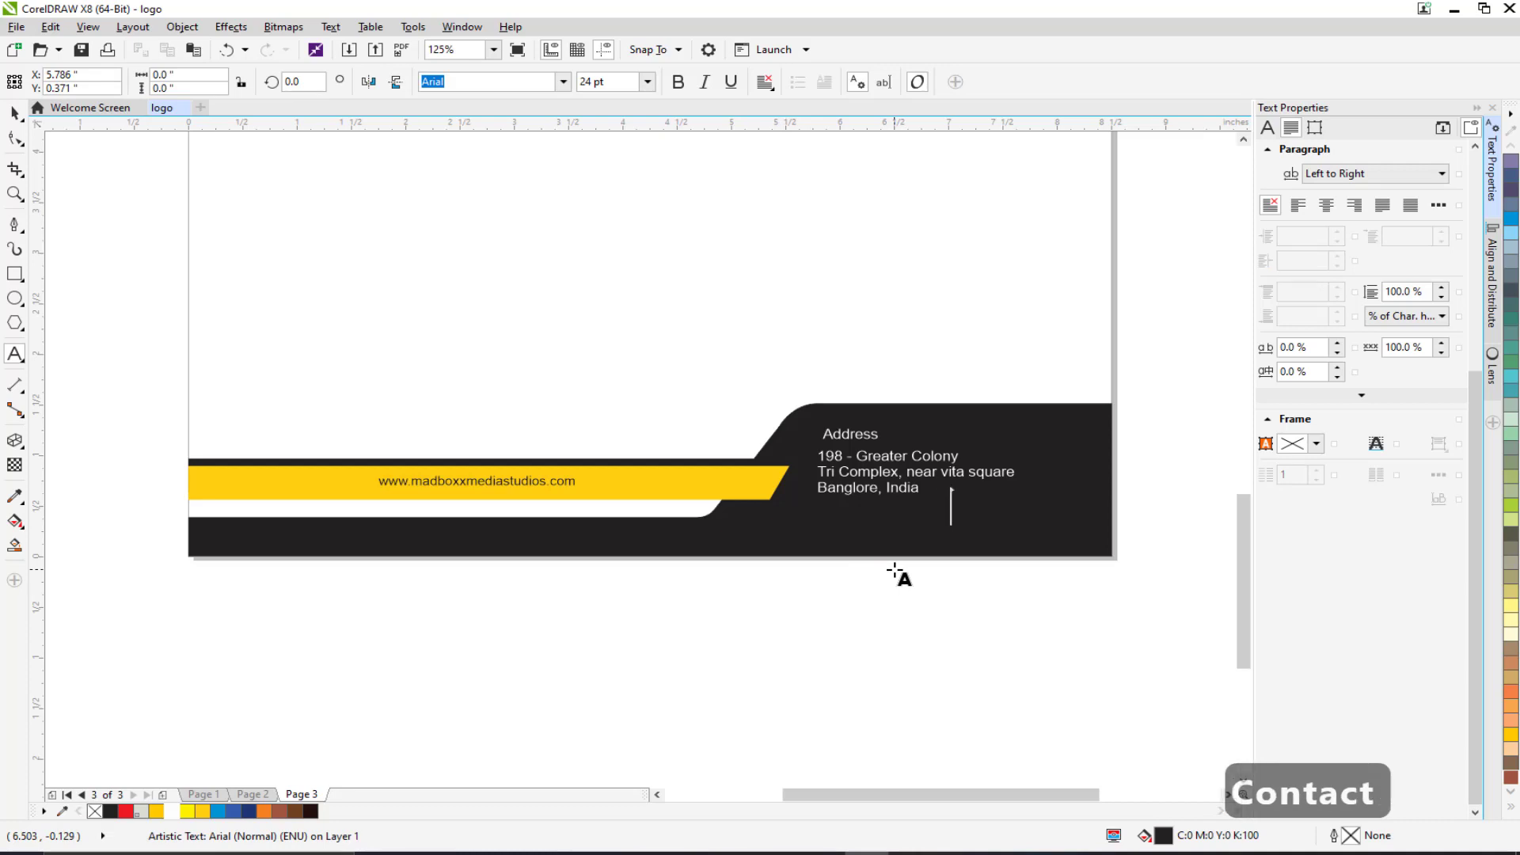
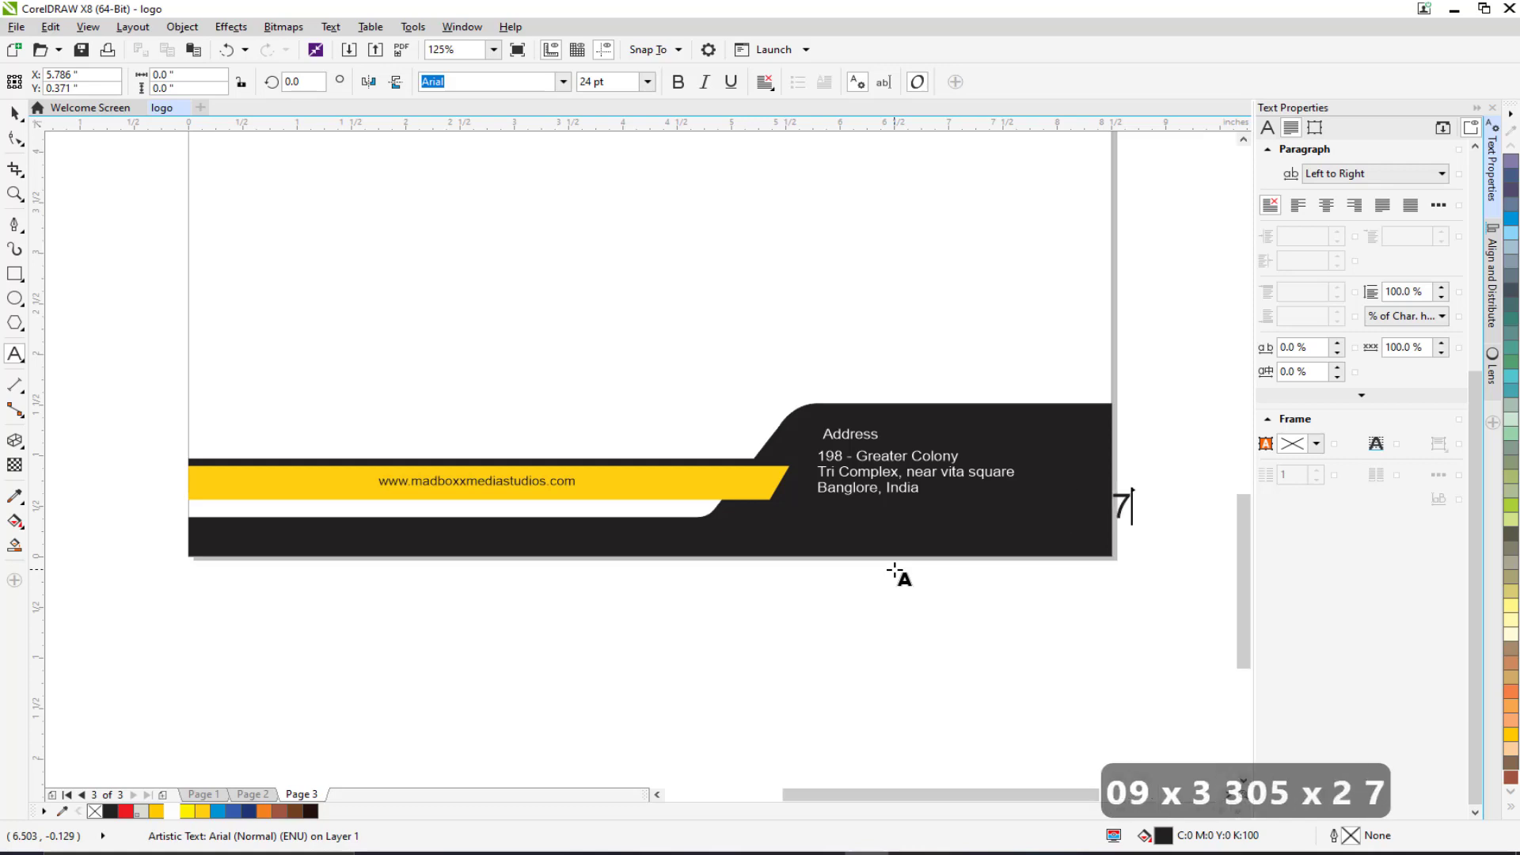
key("ctrl+a")
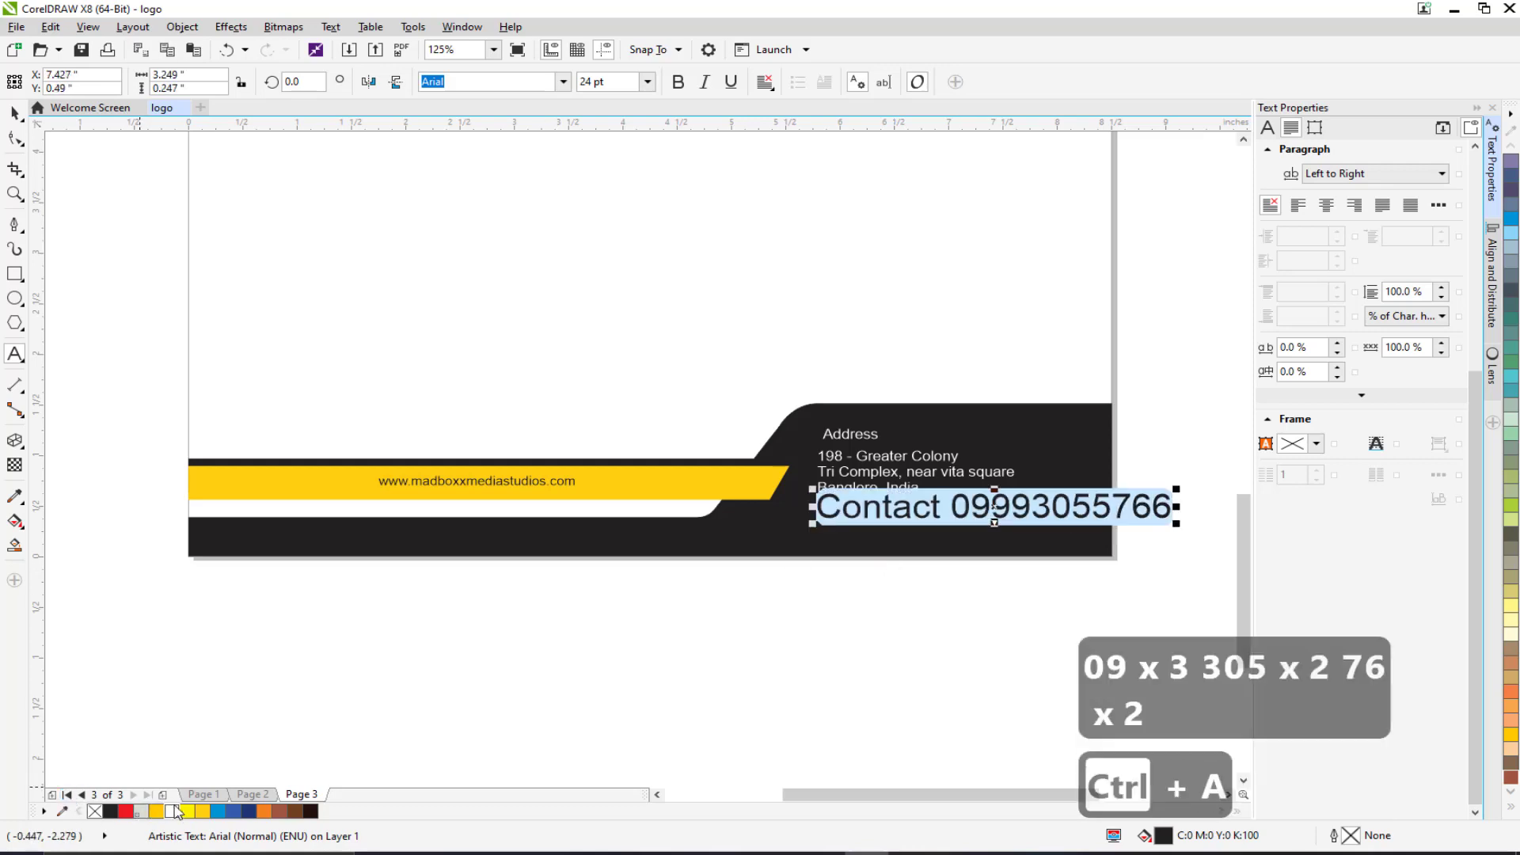
left_click(172, 811)
left_click(14, 113)
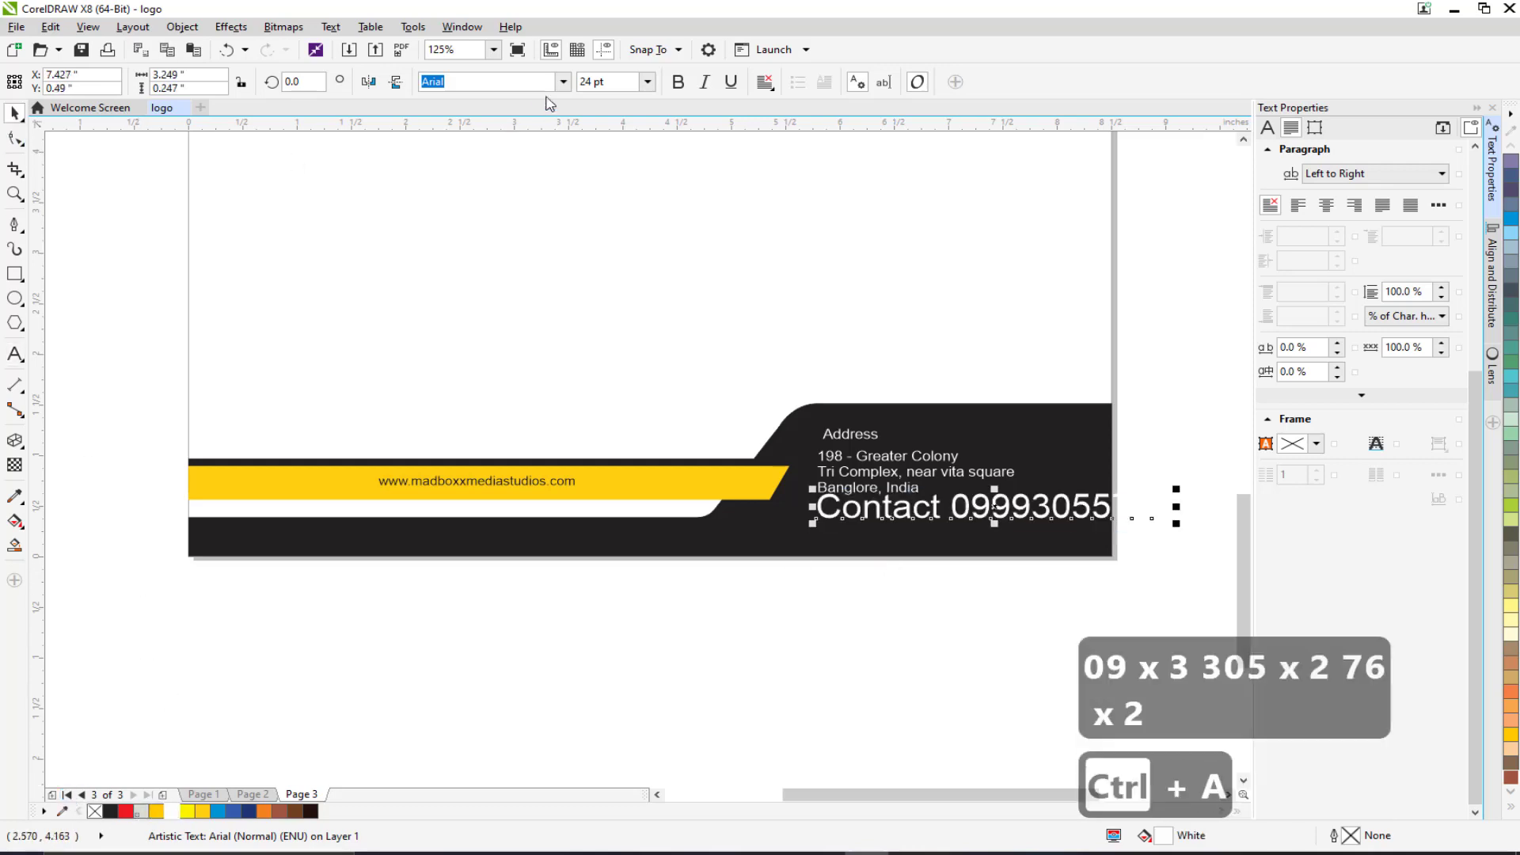
left_click(648, 82)
left_click(624, 155)
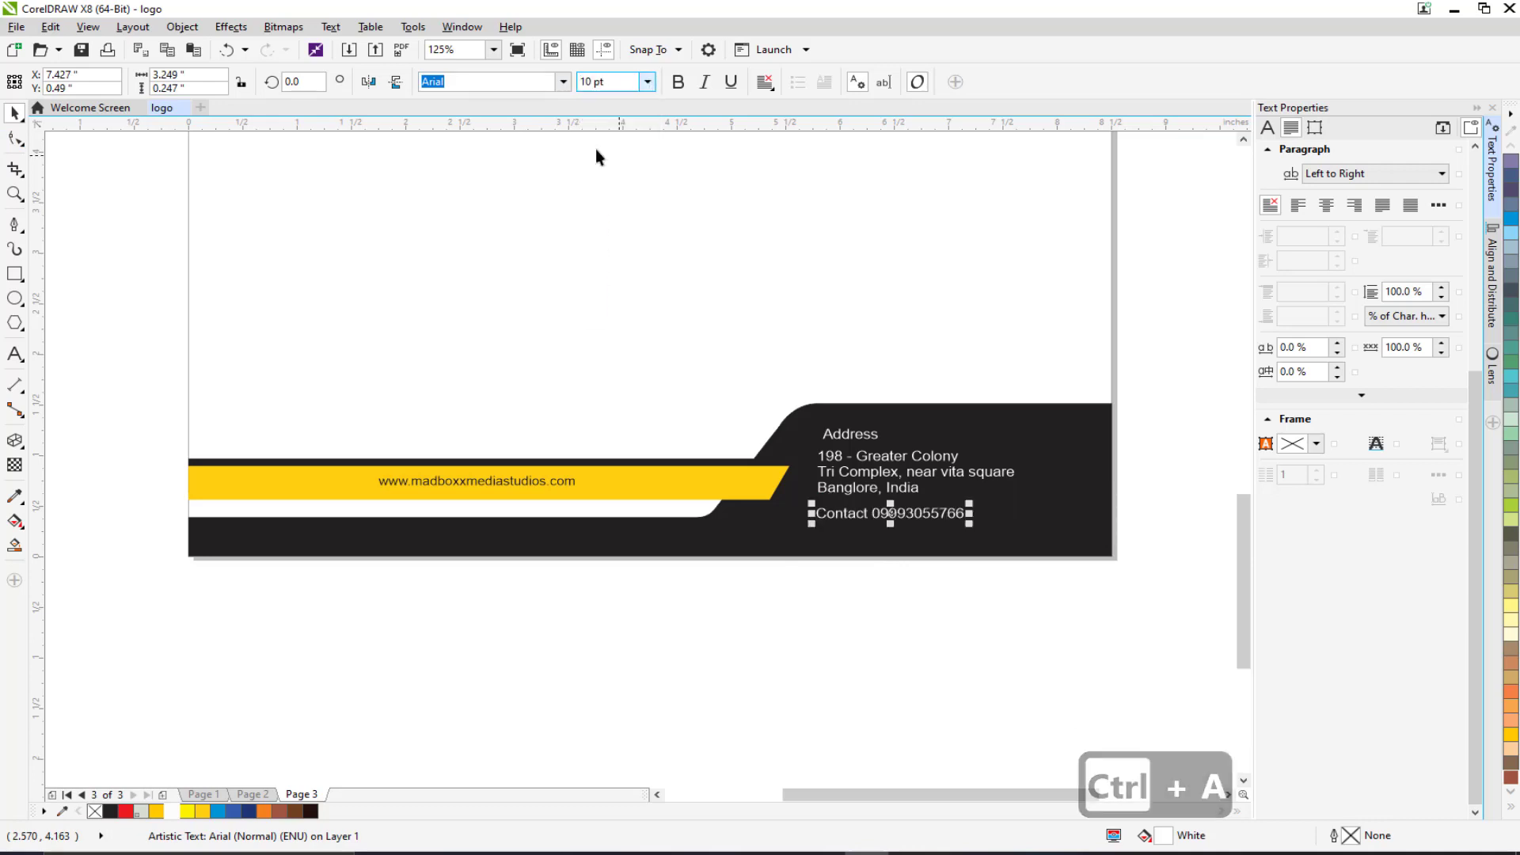
left_click(677, 301)
left_click_drag(841, 515, 843, 510)
scroll(746, 569, "down", 6)
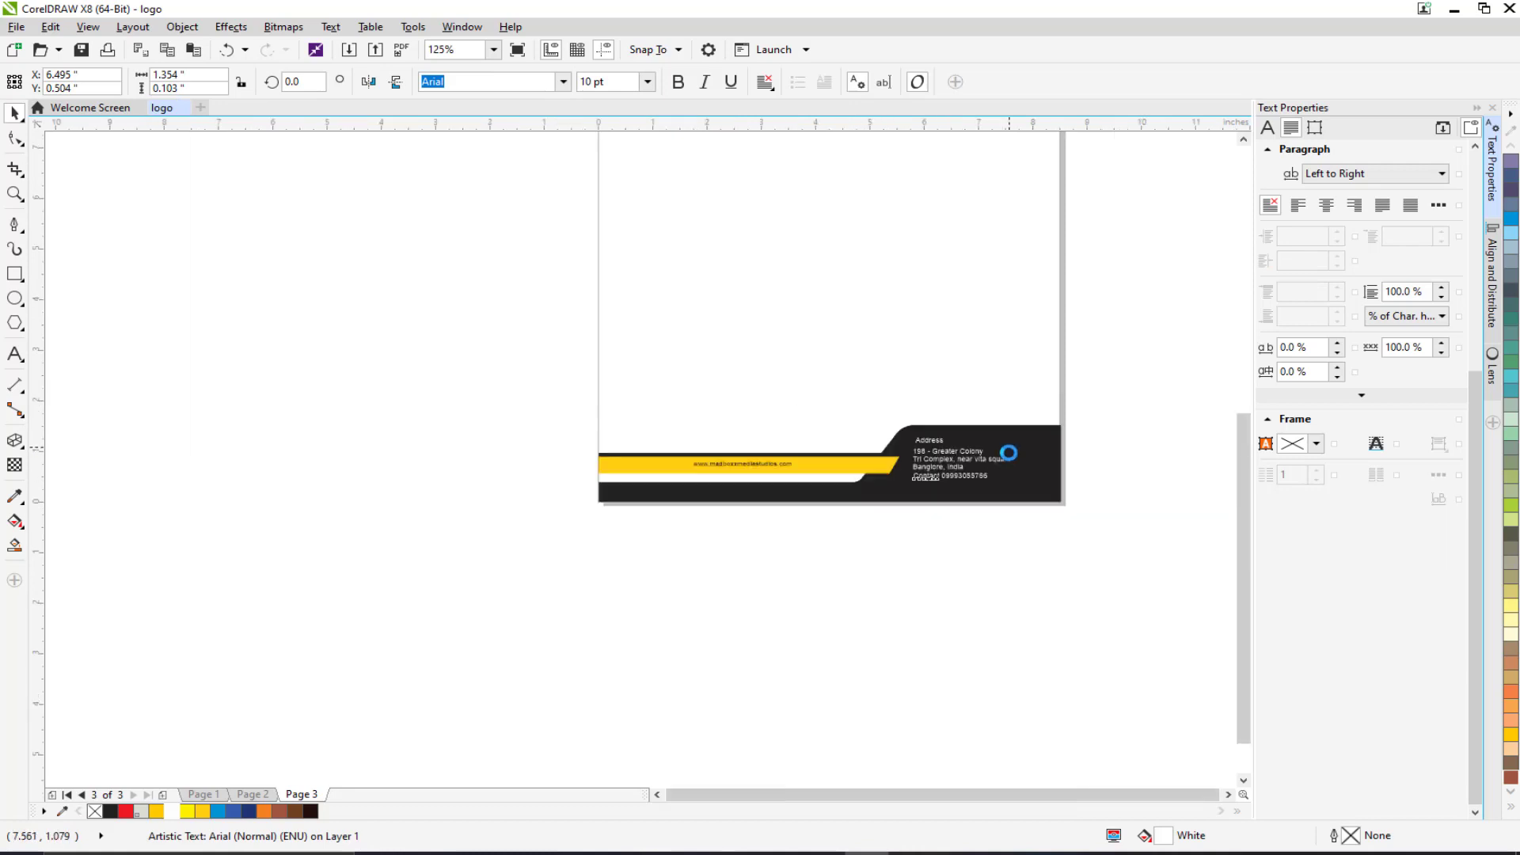
Nudge the yellow band and website text down.
left_click_drag(606, 282, 1101, 699)
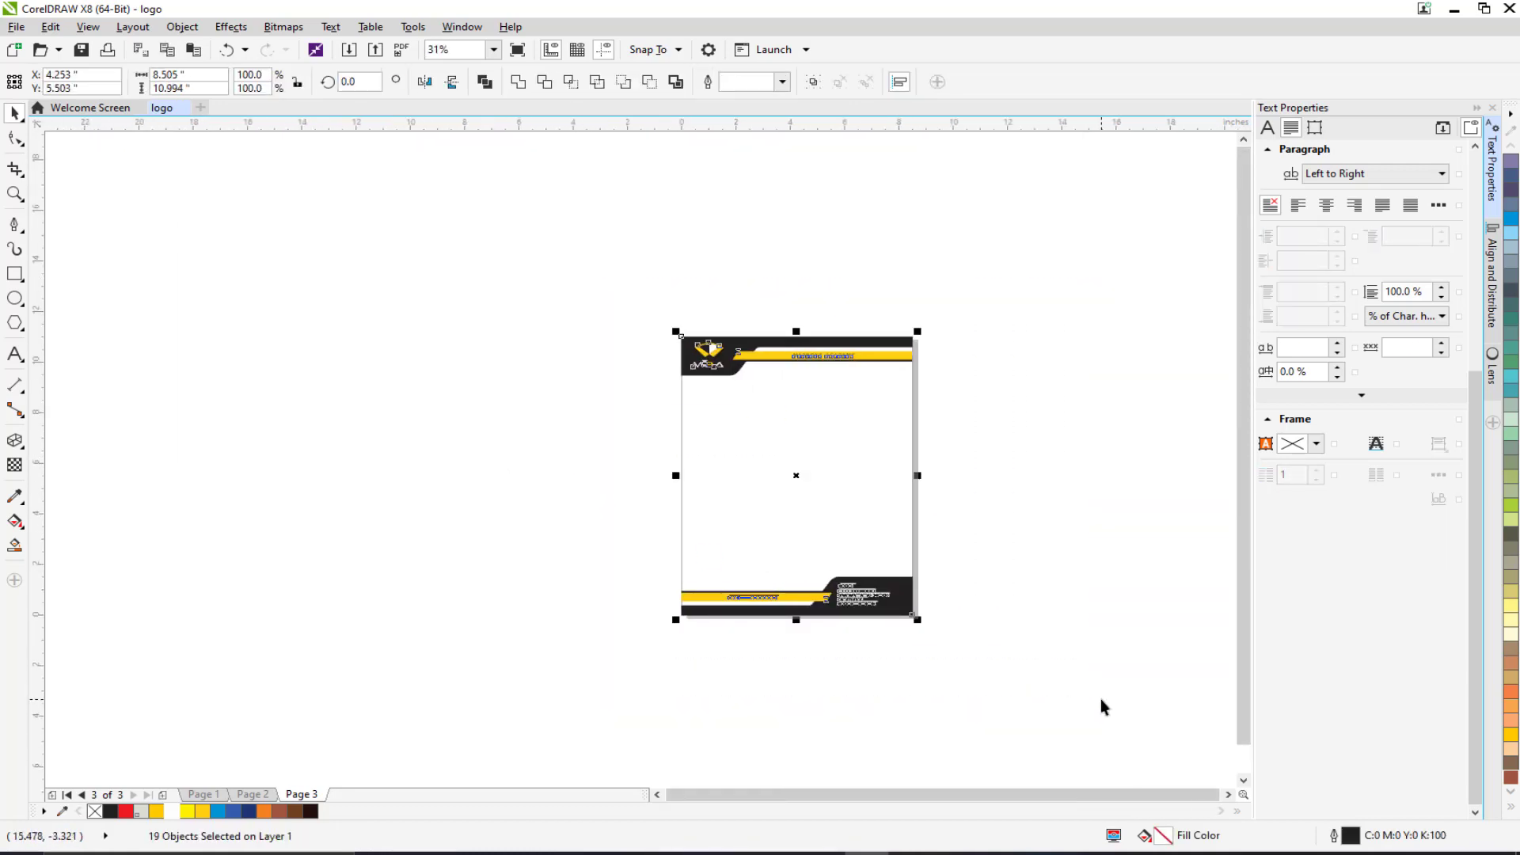
left_click(560, 479)
scroll(874, 378, "up", 3)
scroll(933, 395, "down", 3)
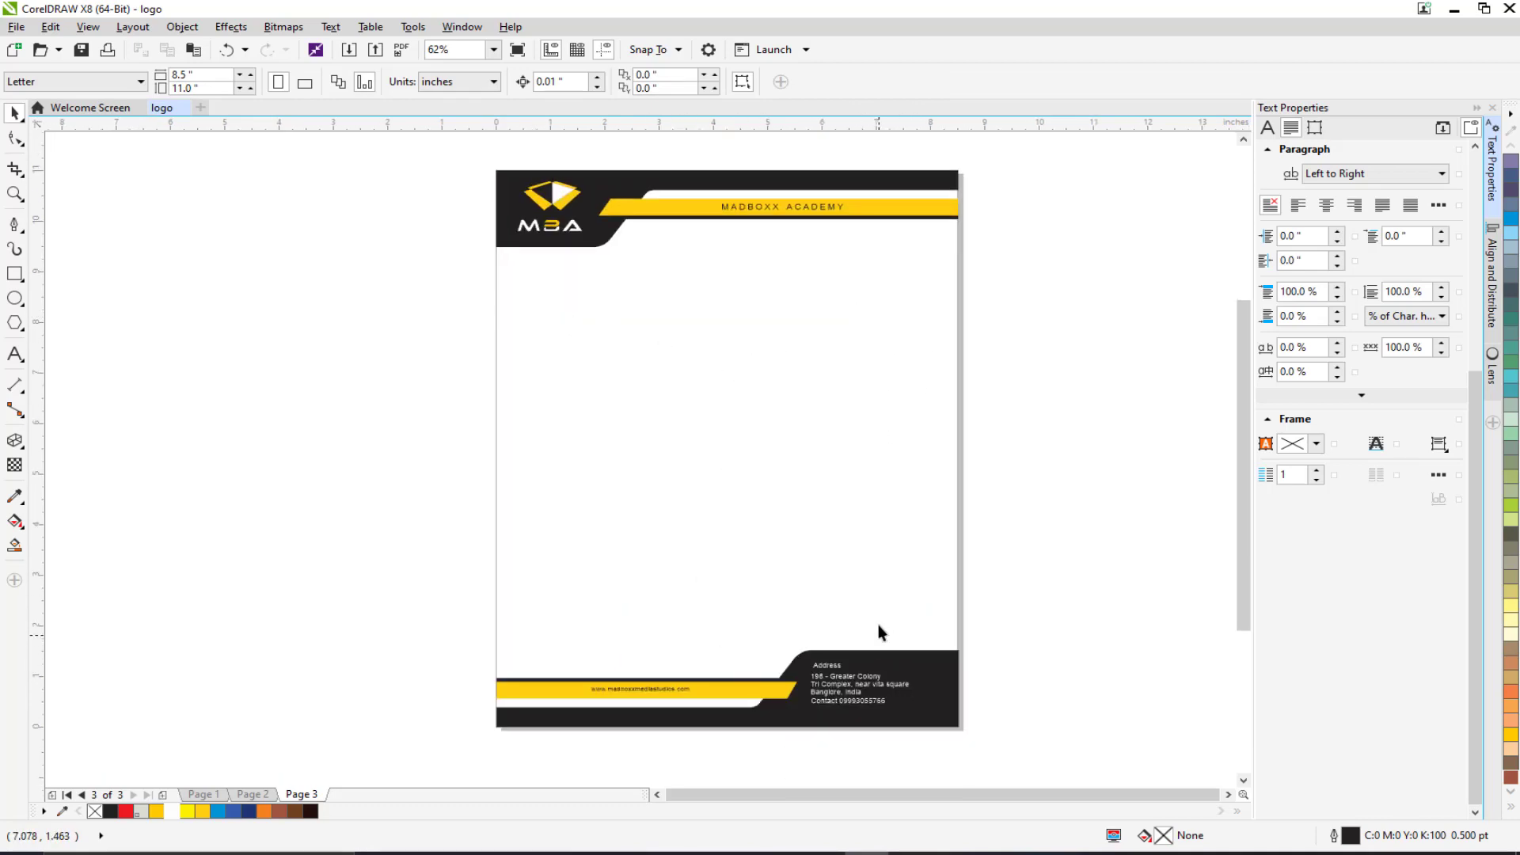
scroll(803, 515, "down", 2)
scroll(577, 255, "up", 3)
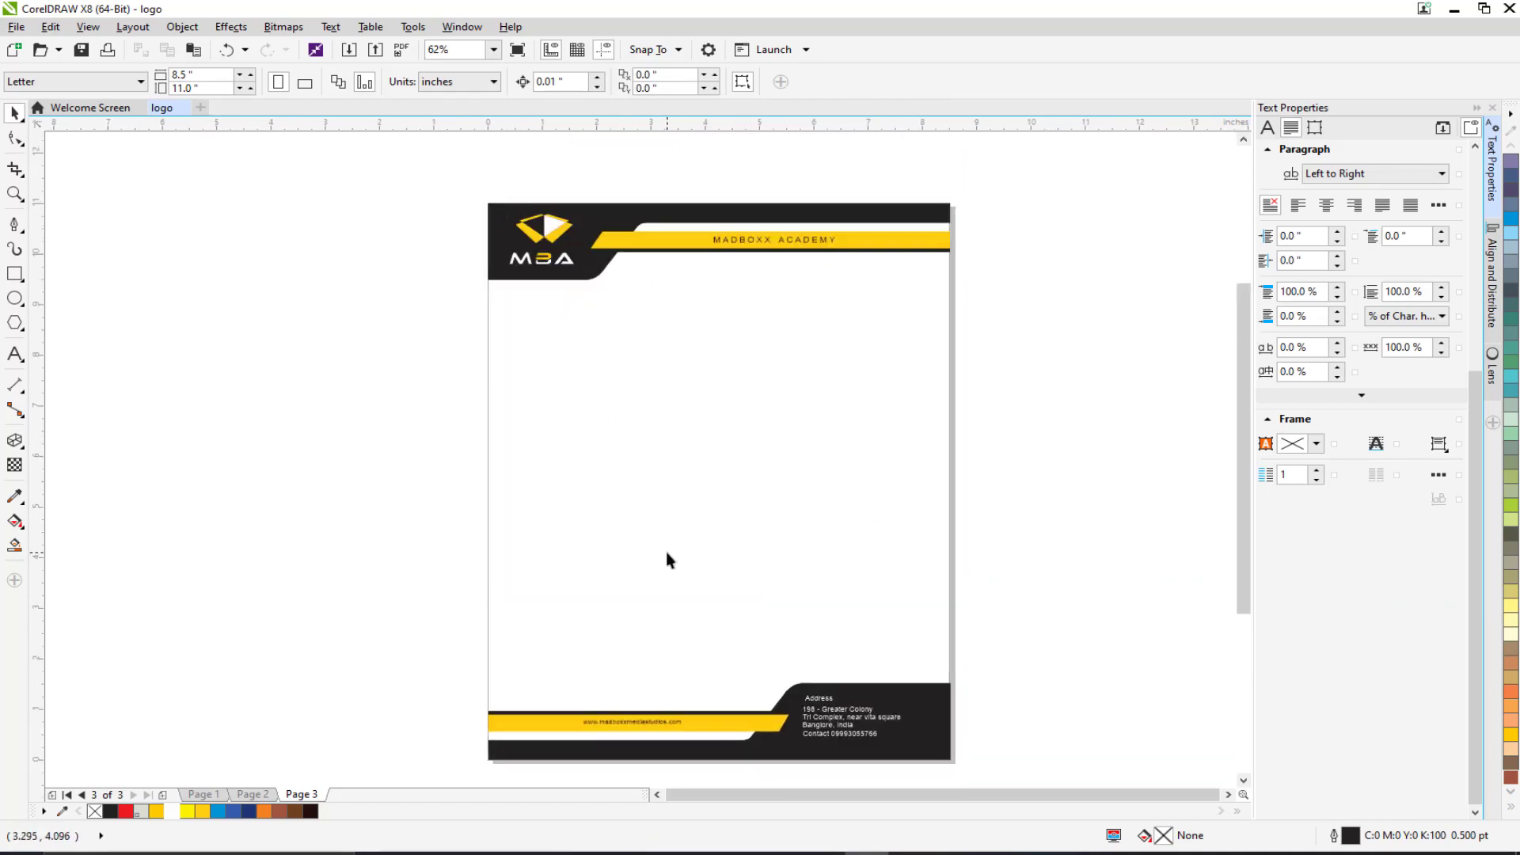
scroll(549, 502, "up", 3)
scroll(397, 559, "down", 2)
left_click_drag(329, 452, 987, 539)
key("shift+Down")
key("shift+Down")
key("shift+Down")
key("shift+Down")
key("shift+Down")
key("shift+Down")
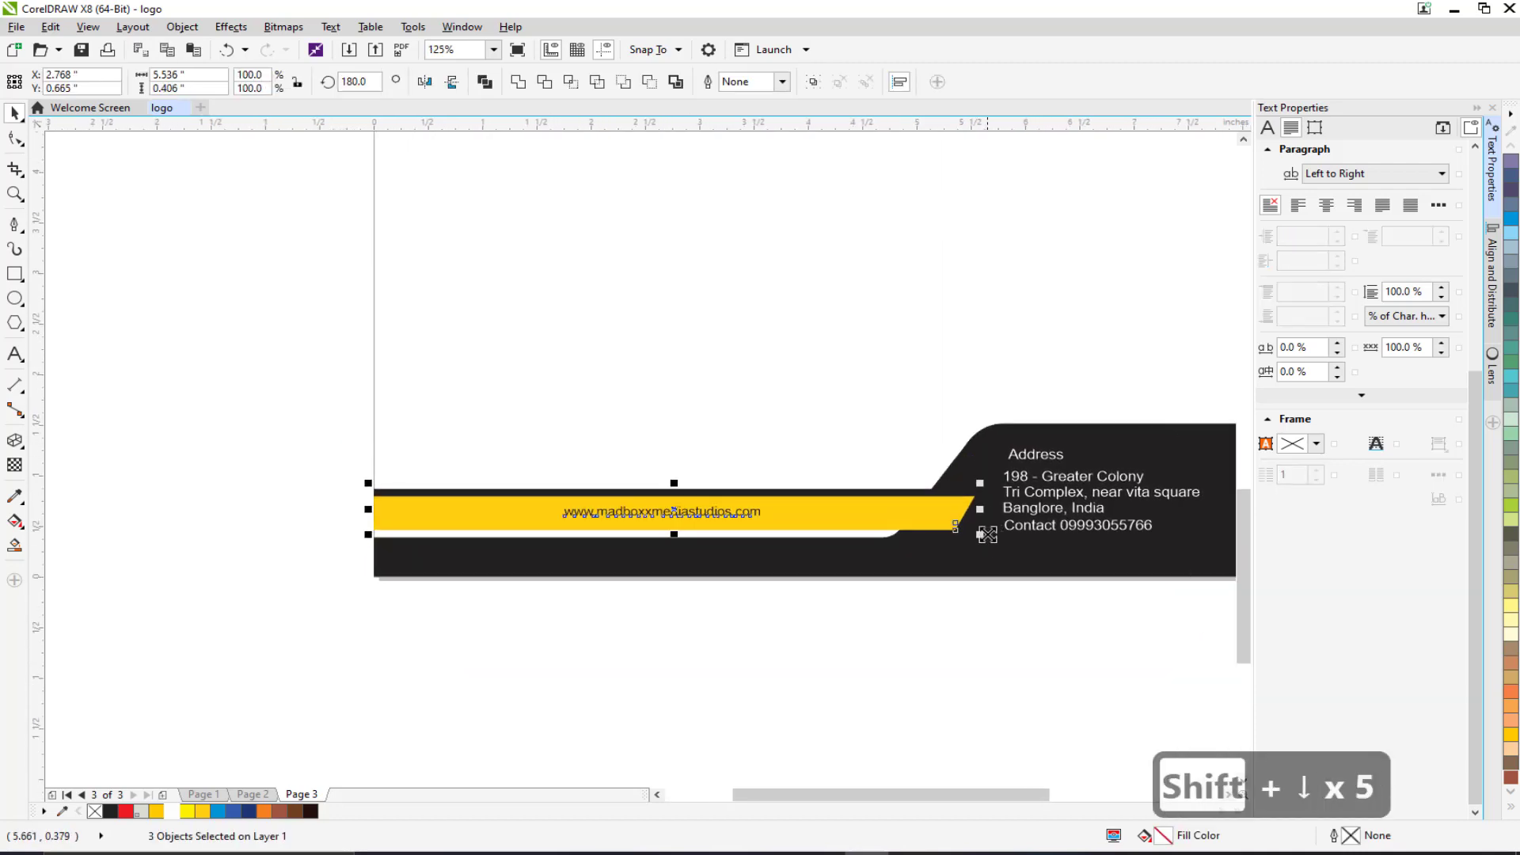
left_click(1056, 564)
Nudge the address text lines left and down.
left_click_drag(1094, 587, 695, 342)
key("shift+Left")
key("shift+Left")
key("shift+Left")
key("shift+Down")
key("shift+Down")
key("shift+Down")
key("shift+Down")
key("shift+Down")
key("shift+Down")
key("shift+Down")
key("shift+Down")
key("shift+Down")
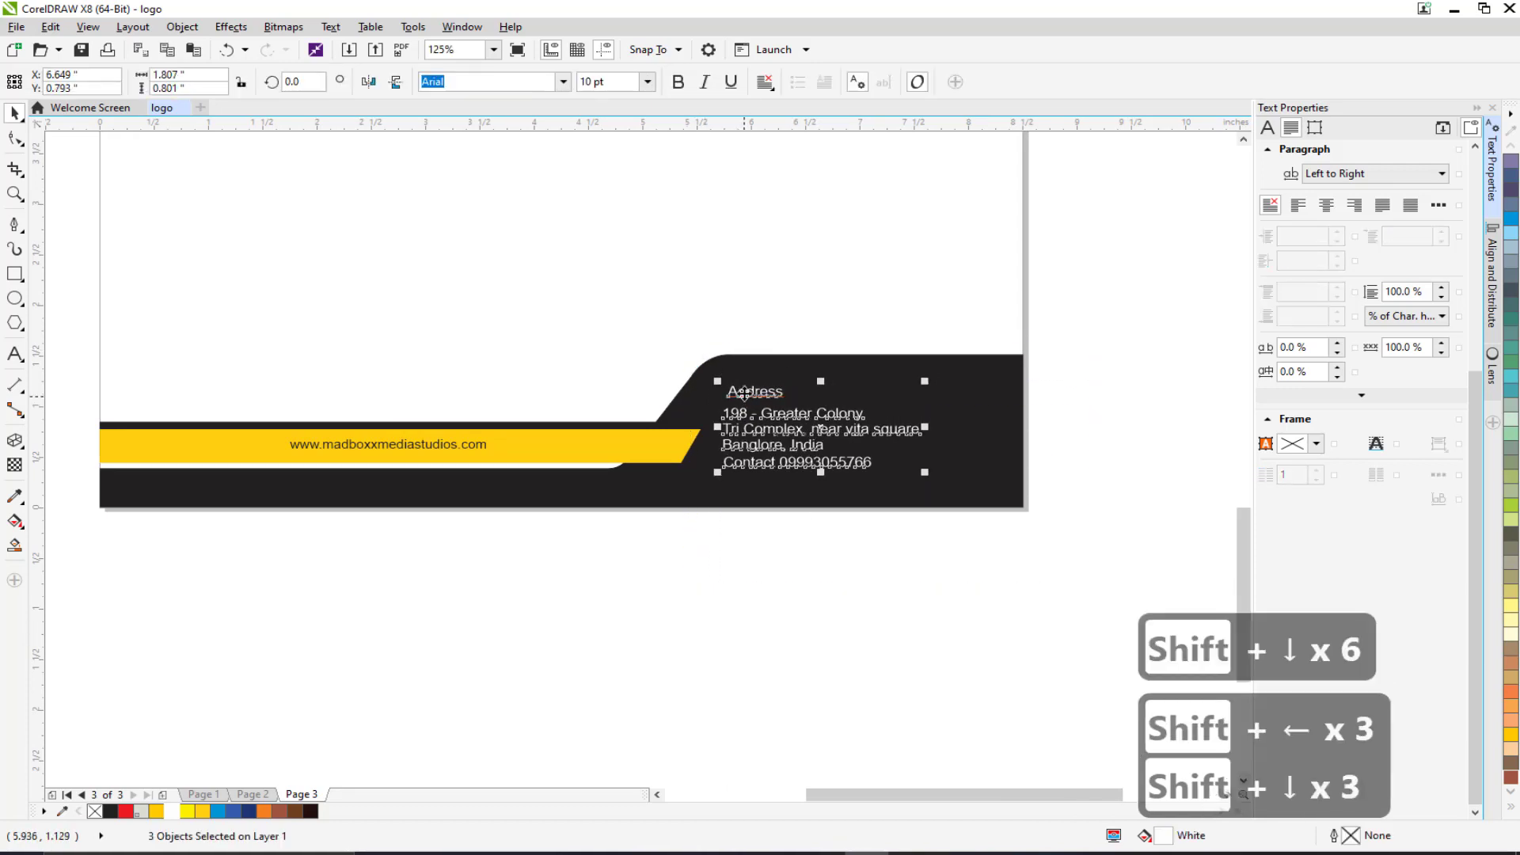
key("shift+Down")
Make the black footer shape shorter by lowering its top edge.
left_click(768, 370, "shift")
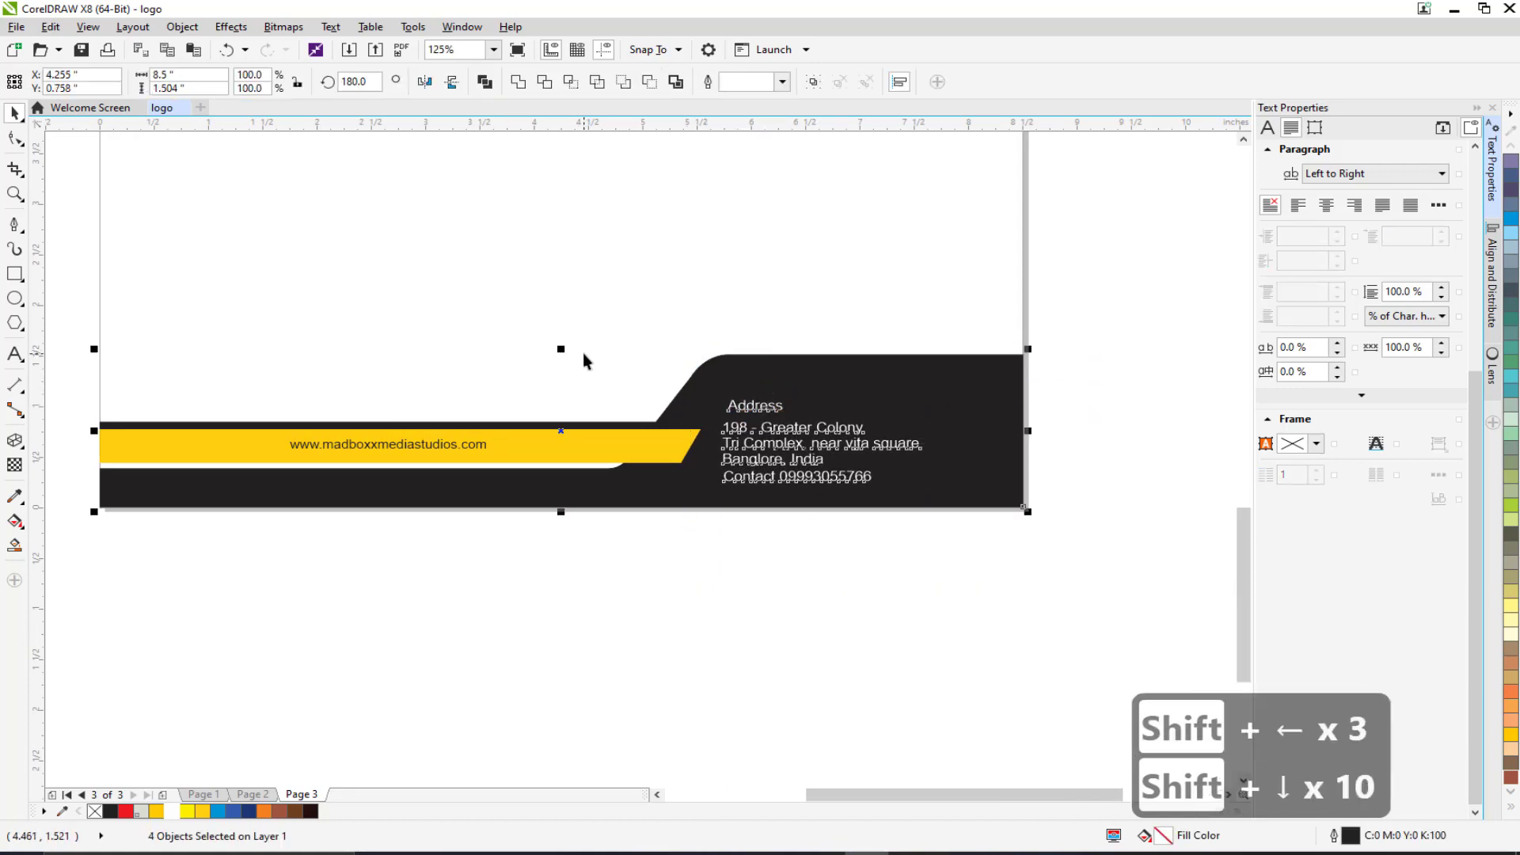
left_click_drag(562, 348, 562, 378)
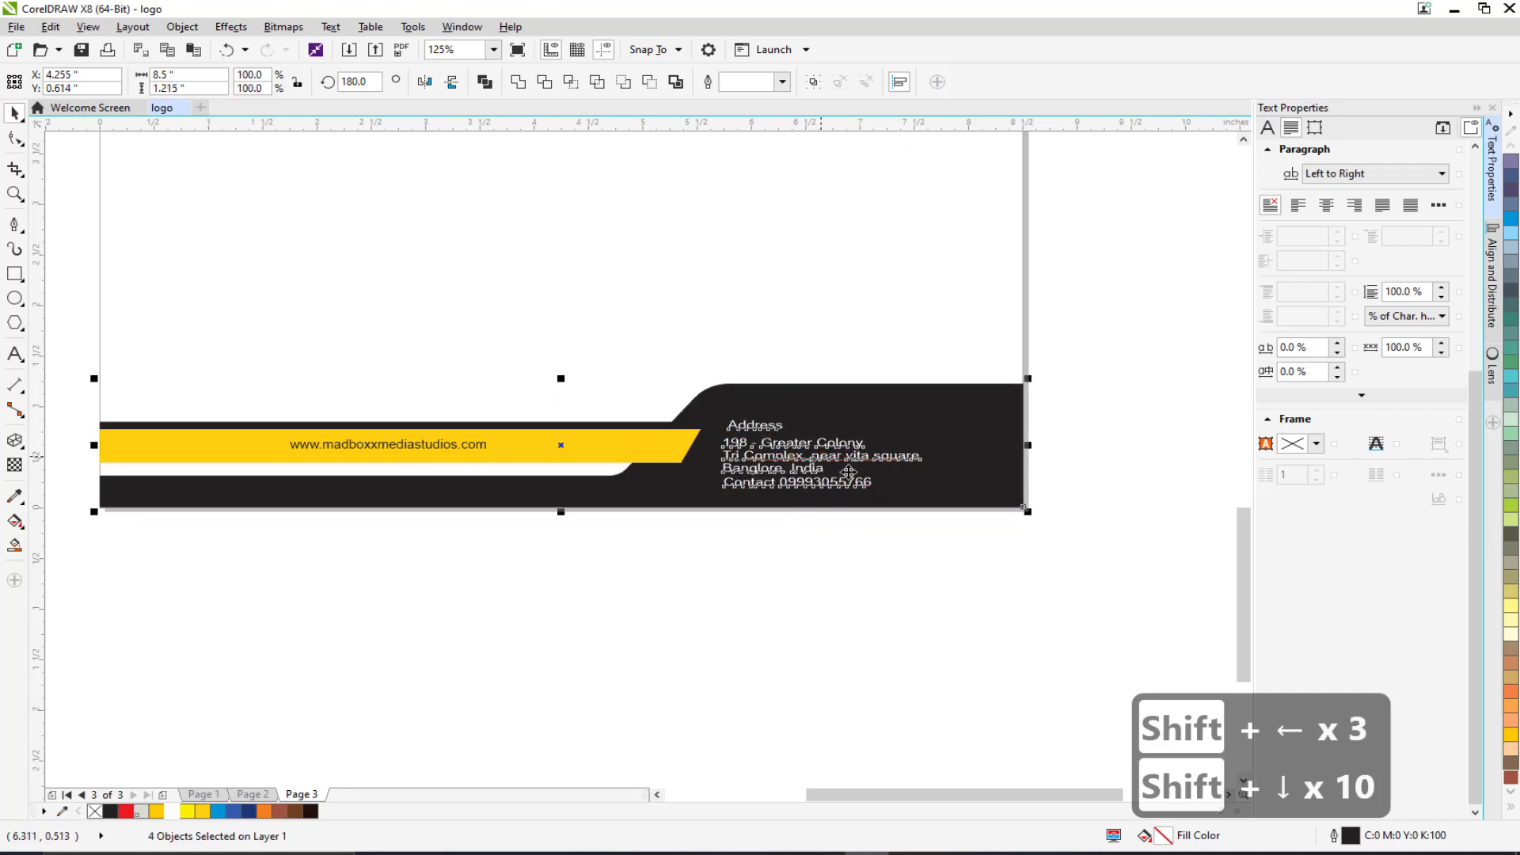
key("ctrl+z")
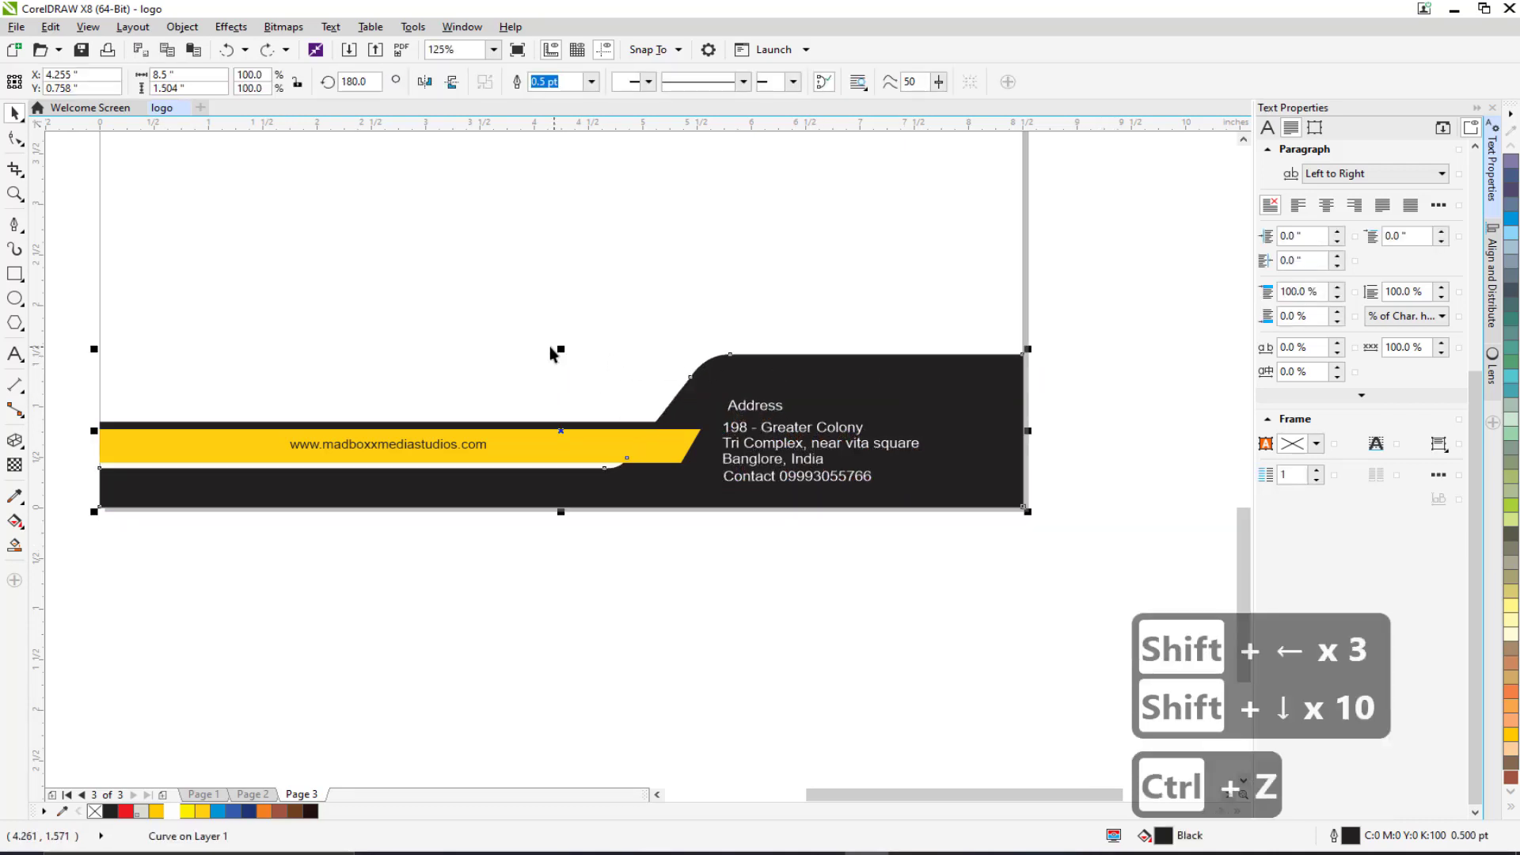
left_click_drag(563, 348, 557, 386)
left_click(384, 539)
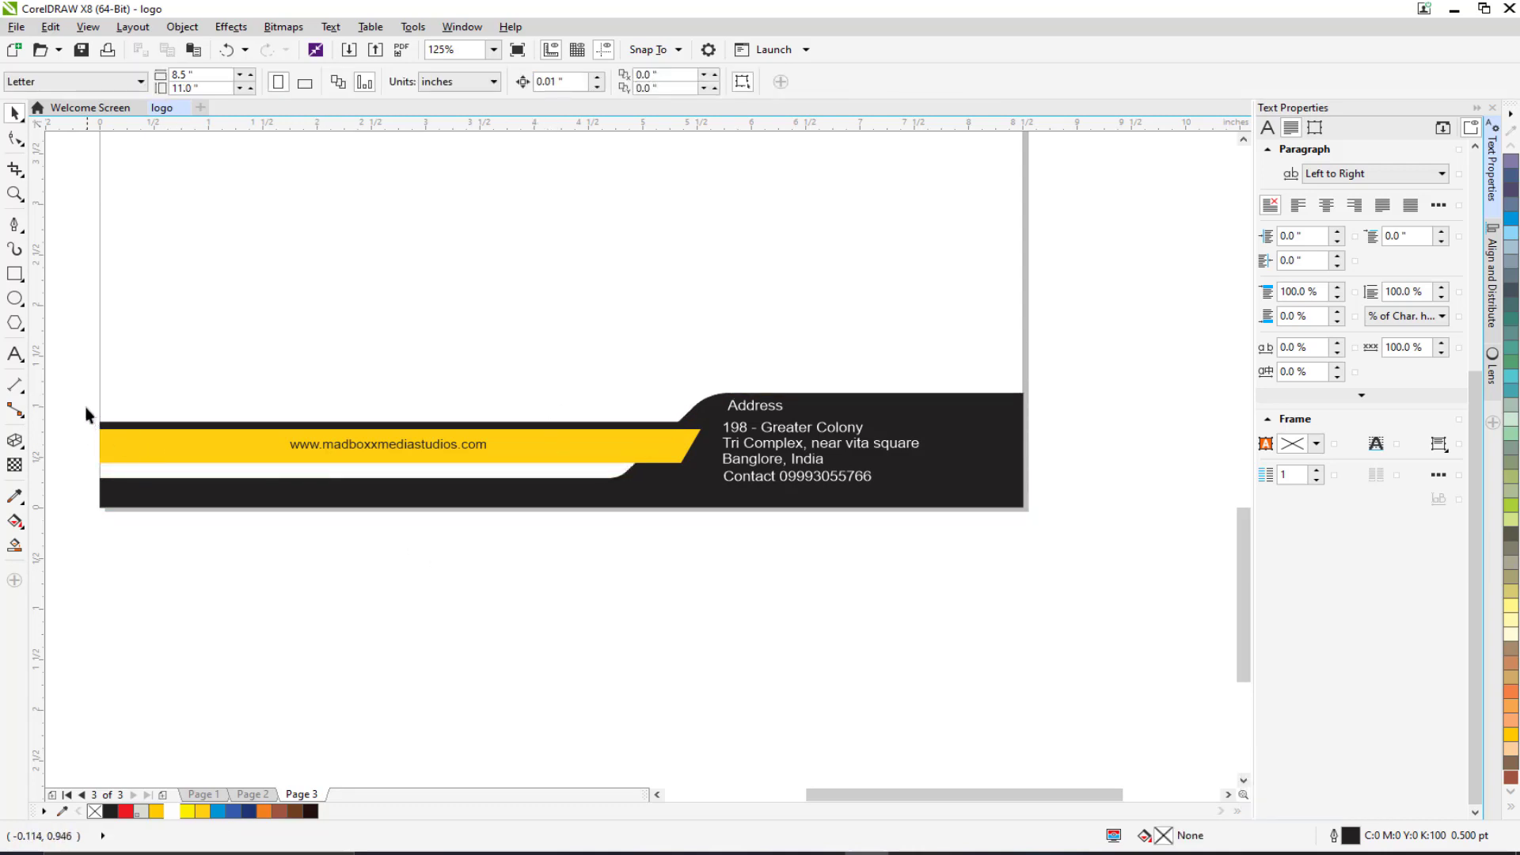
Nudge the yellow website strip and the address block down onto the shorter footer.
left_click_drag(86, 409, 829, 471)
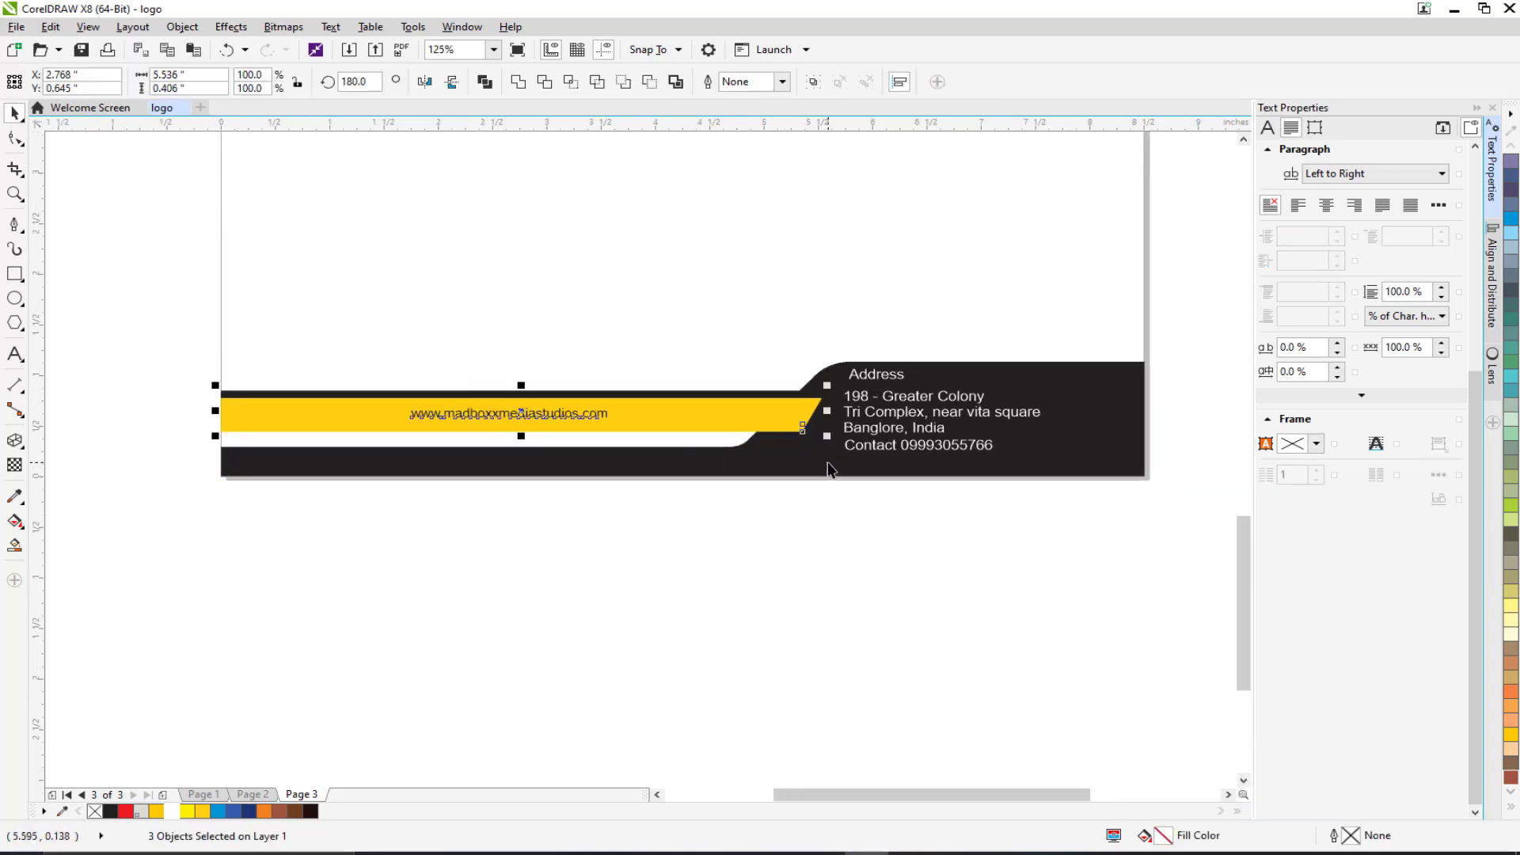
key("shift+Down")
key("shift+Down")
key("shift+Down")
left_click(828, 515)
left_click(871, 413)
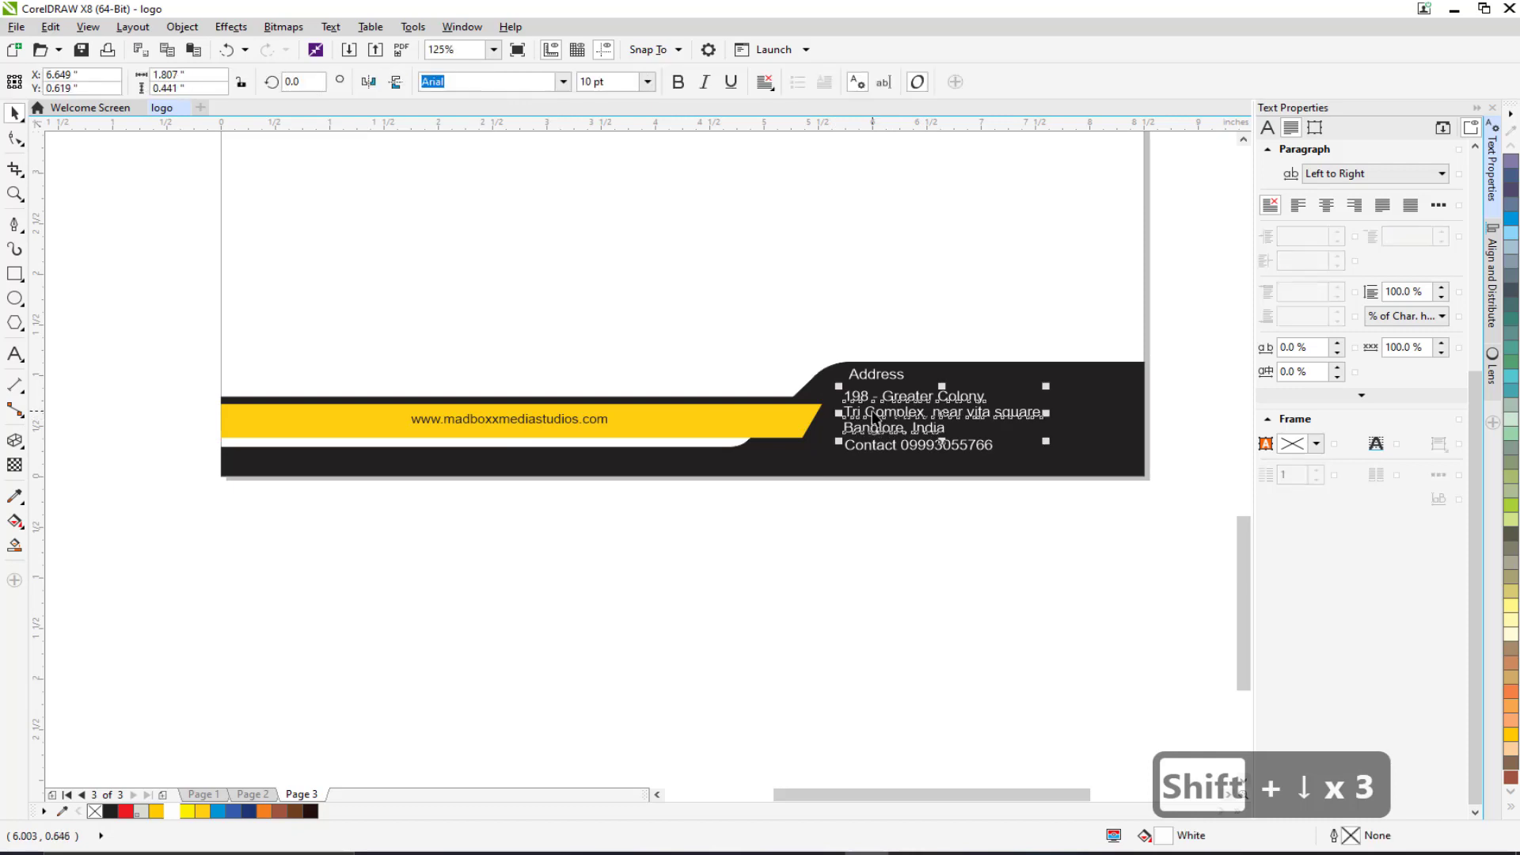
left_click_drag(1064, 564, 826, 336)
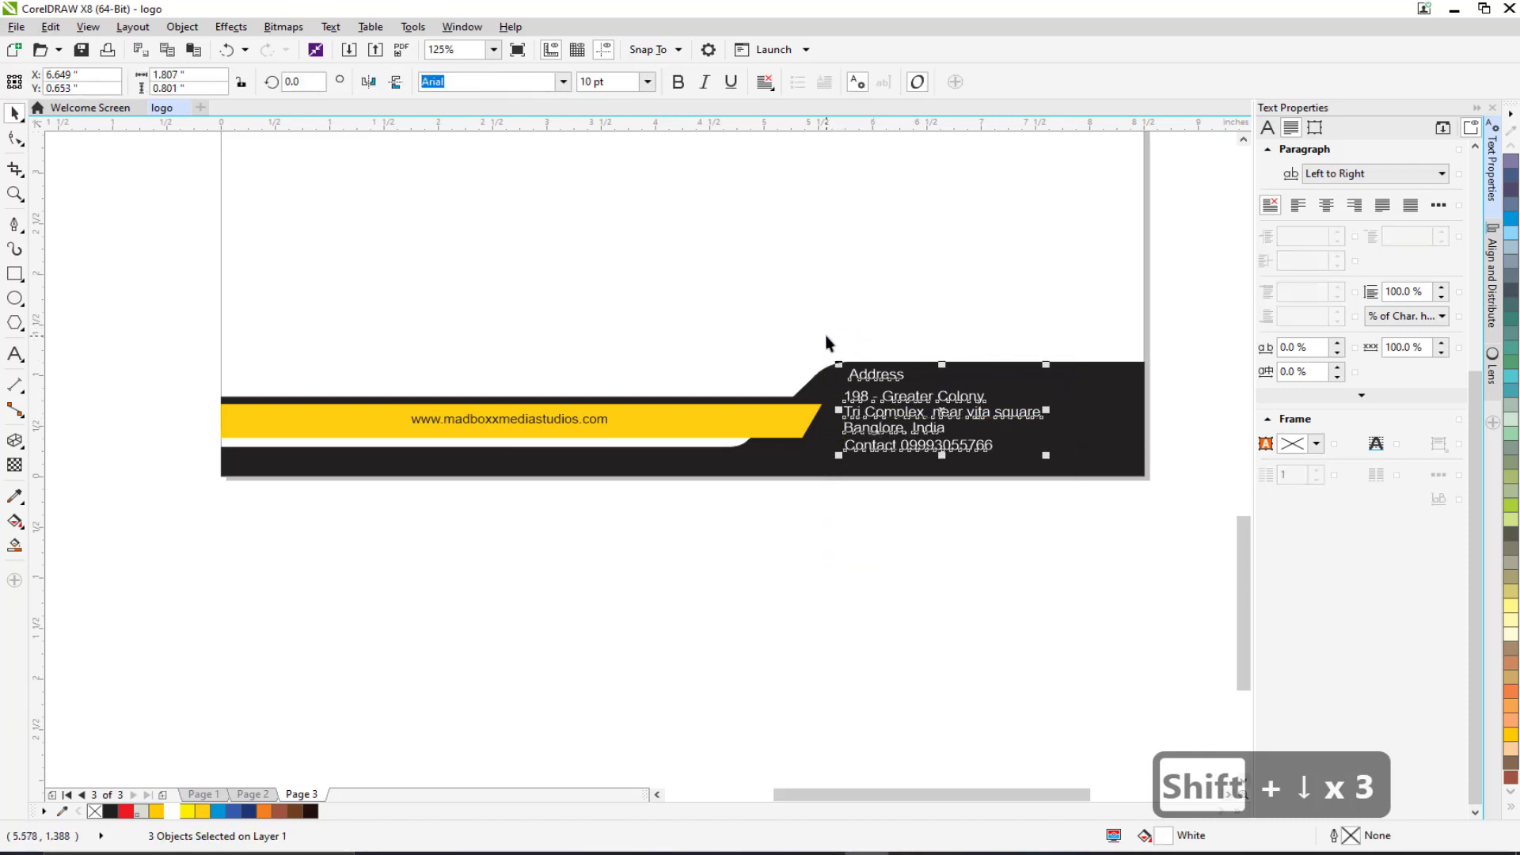
key("shift+Down")
key("shift+Down")
key("shift+Down")
left_click(882, 552)
scroll(882, 552, "down", 2)
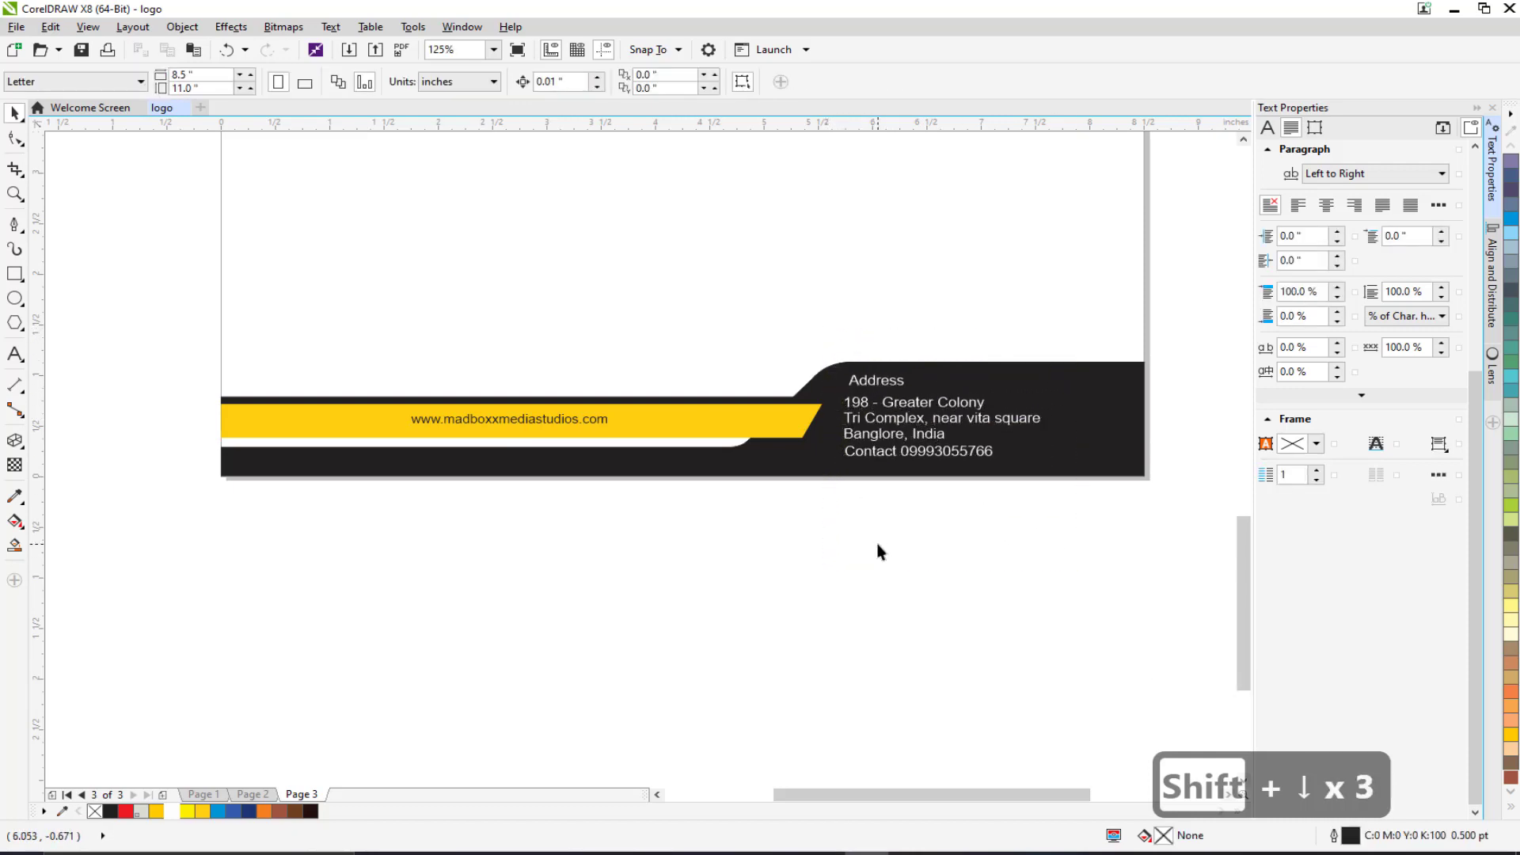
scroll(881, 552, "down", 1)
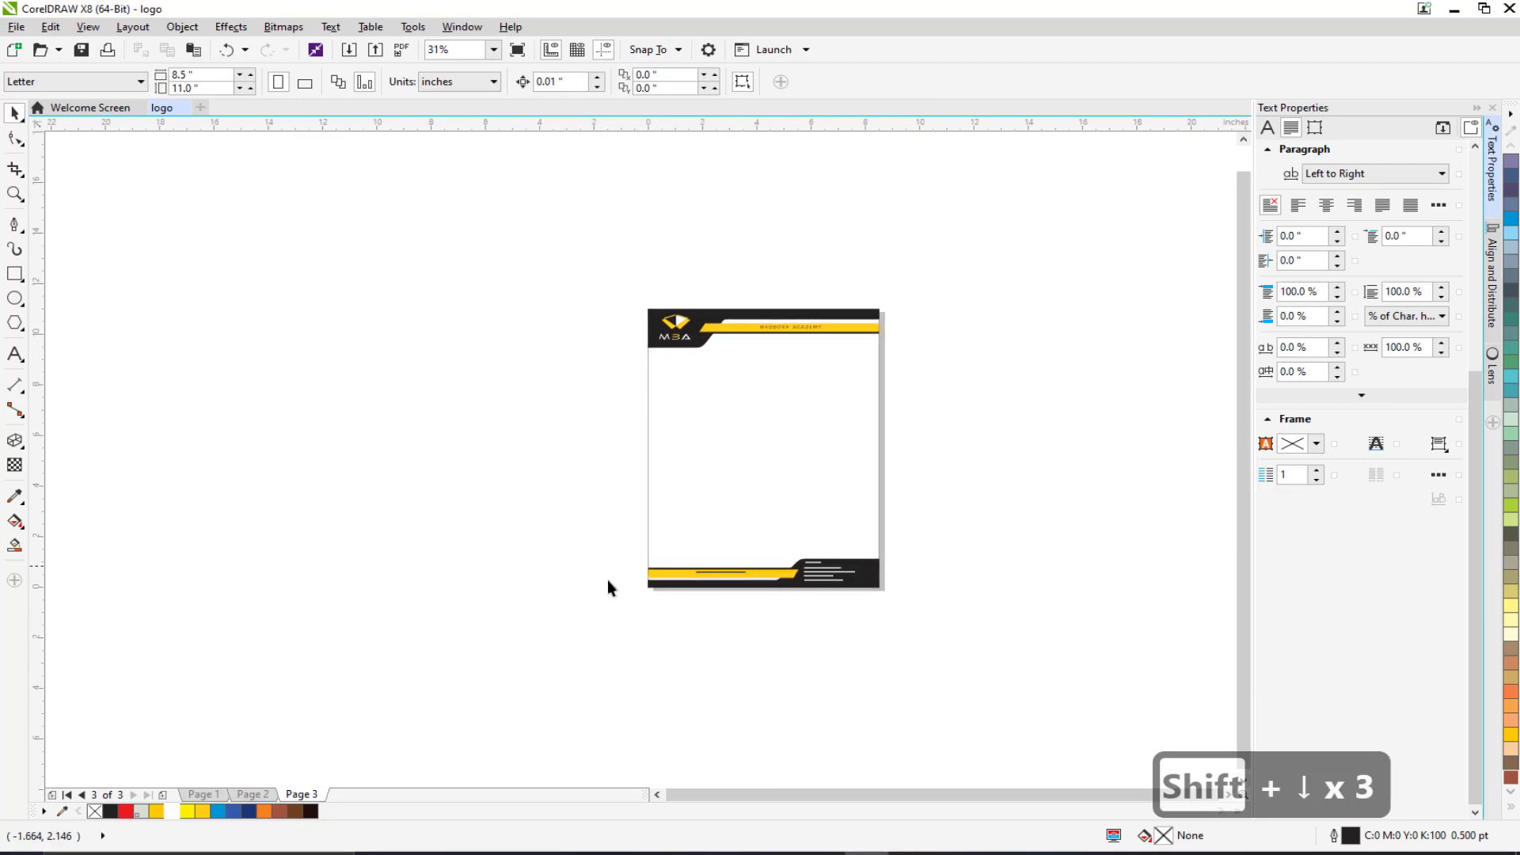
Thin the yellow footer band by raising its bottom edge, then nudge it down slightly.
scroll(725, 597, "up", 1)
left_click(546, 531)
scroll(730, 545, "up", 2)
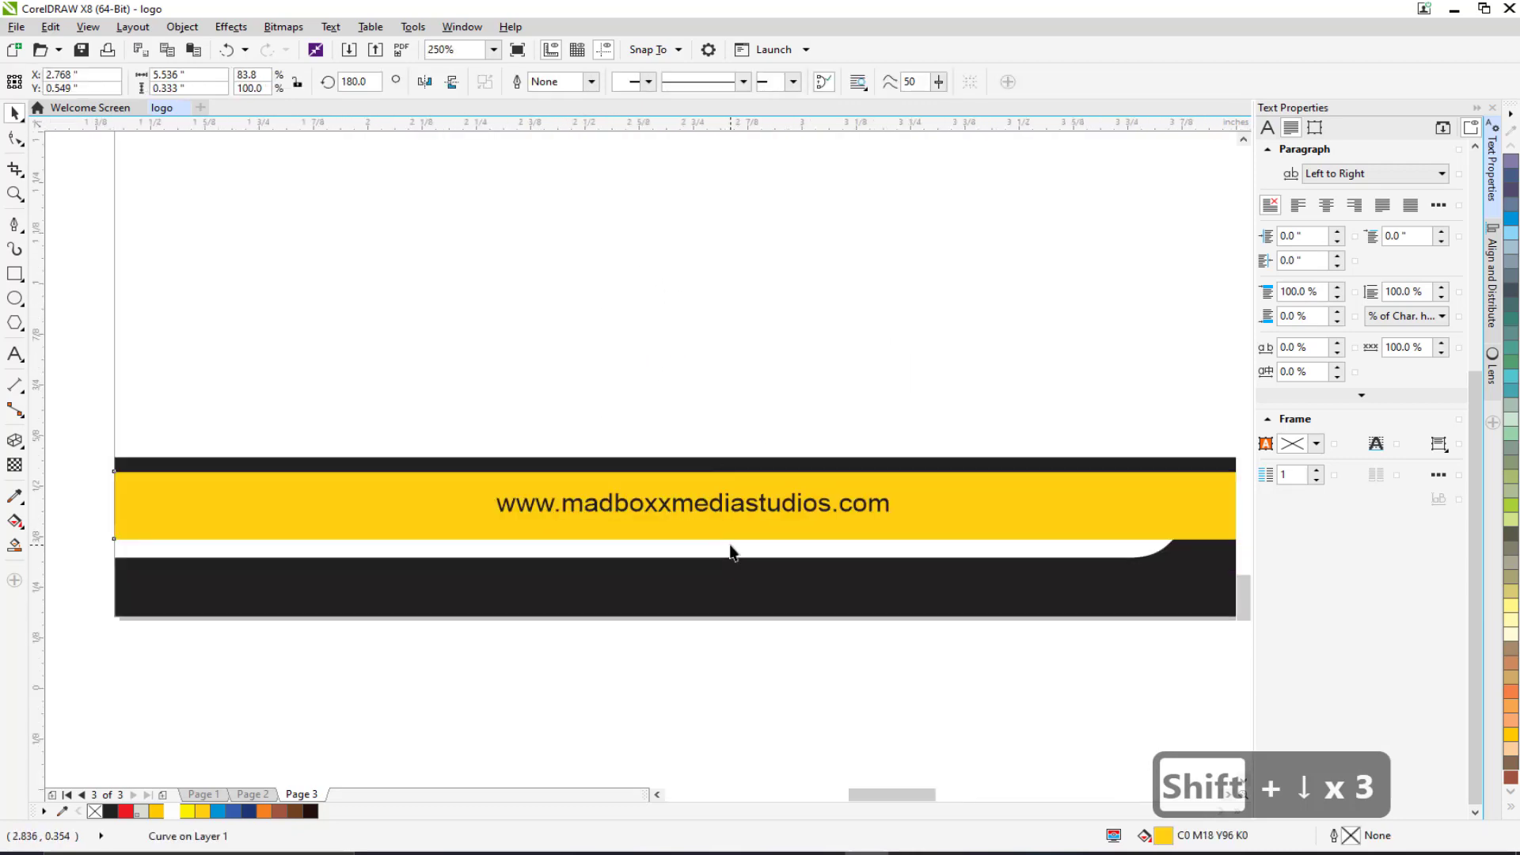
left_click_drag(700, 543, 700, 456)
key("Down")
key("Down")
key("Down")
key("Down")
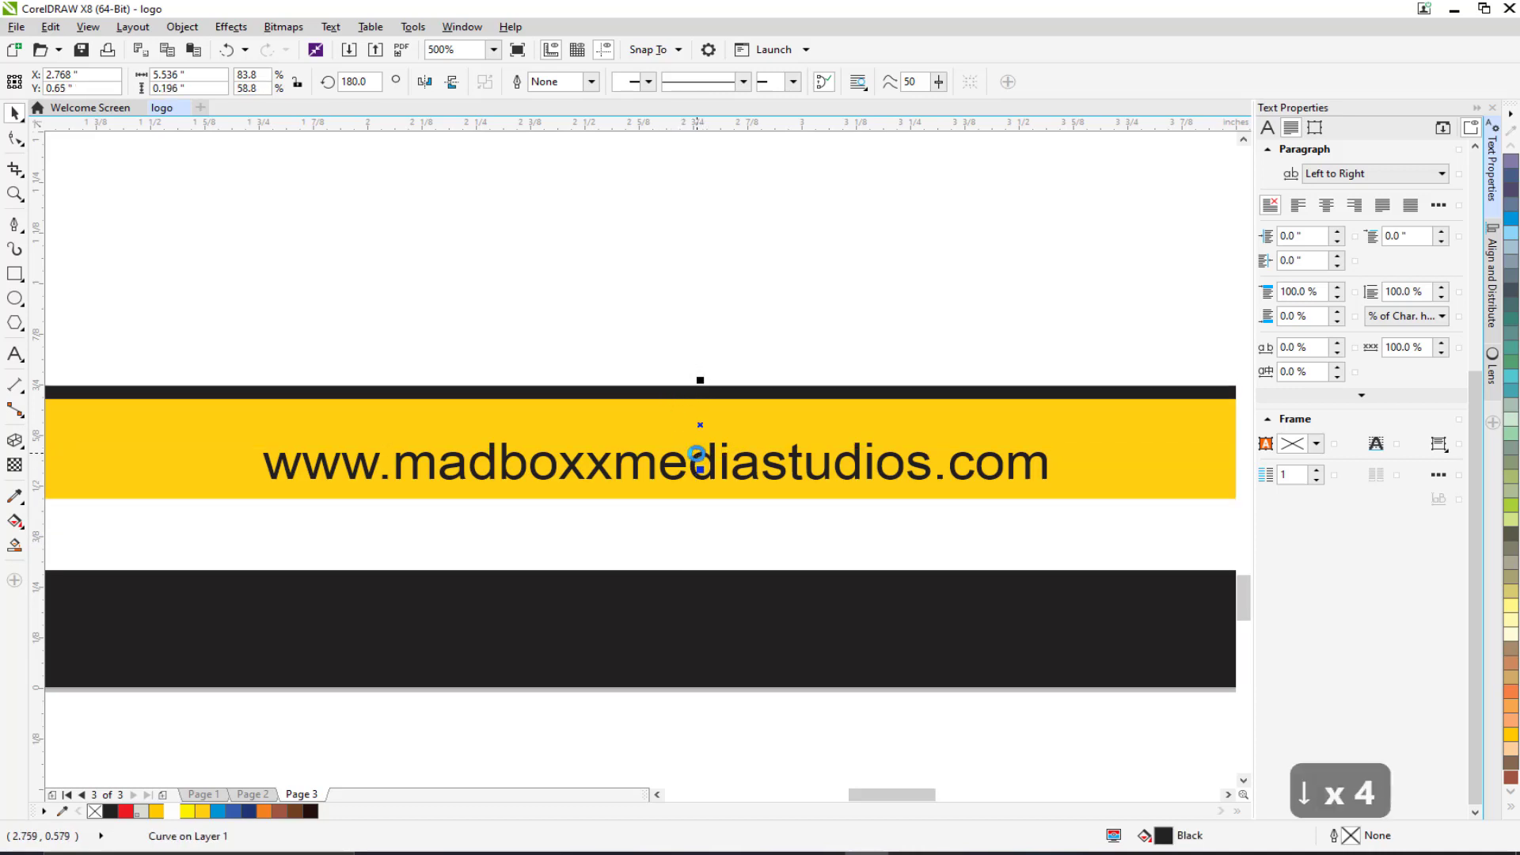
Nudge the website text up to re-centre it on the yellow band.
left_click(651, 463)
key("Up")
key("Up")
key("Up")
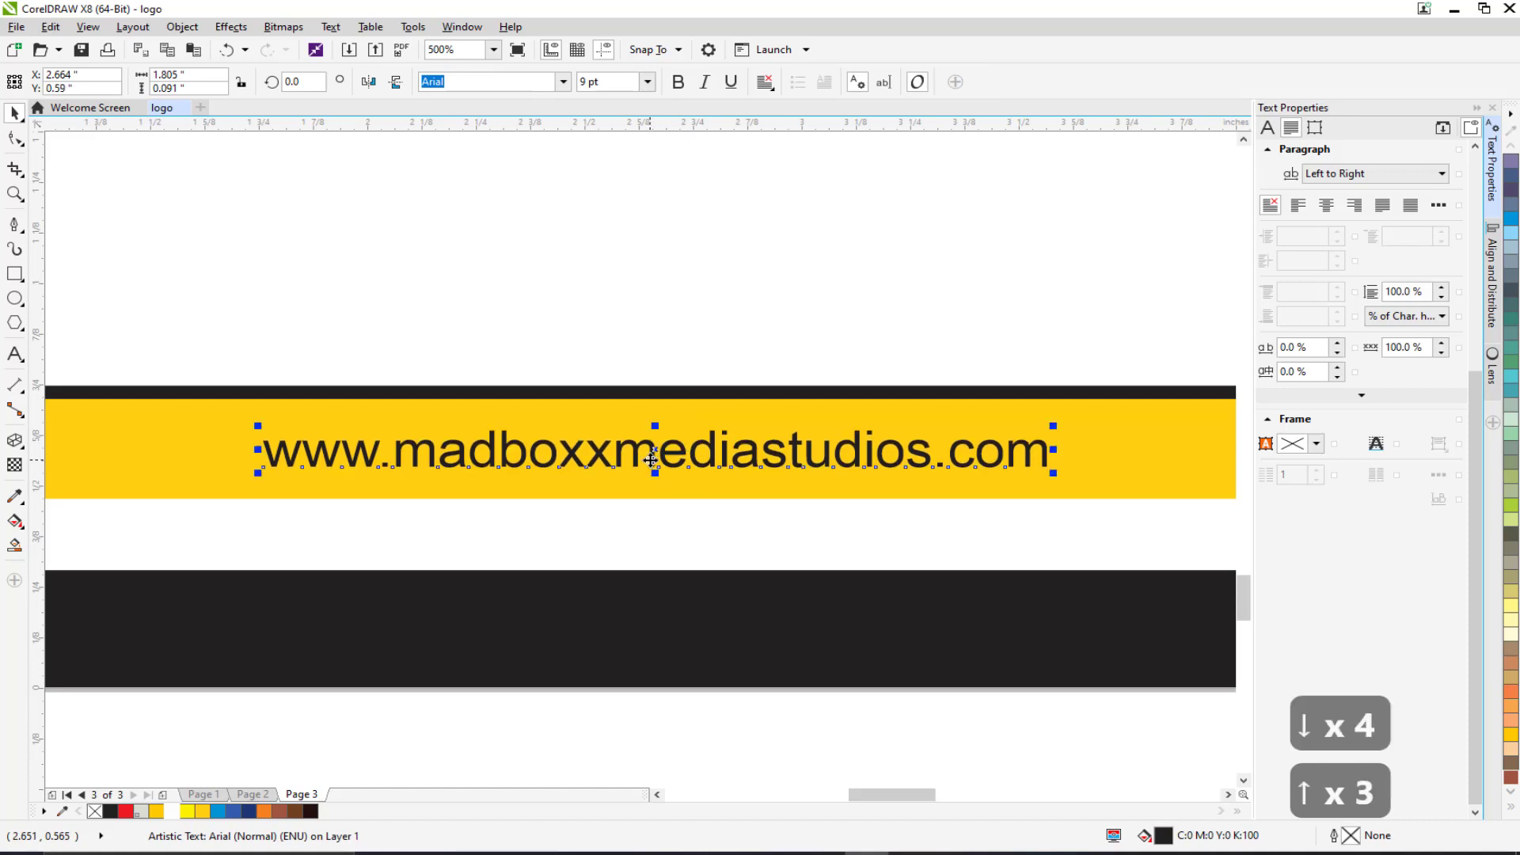
scroll(696, 605, "down", 1)
left_click(630, 695)
scroll(615, 591, "down", 1)
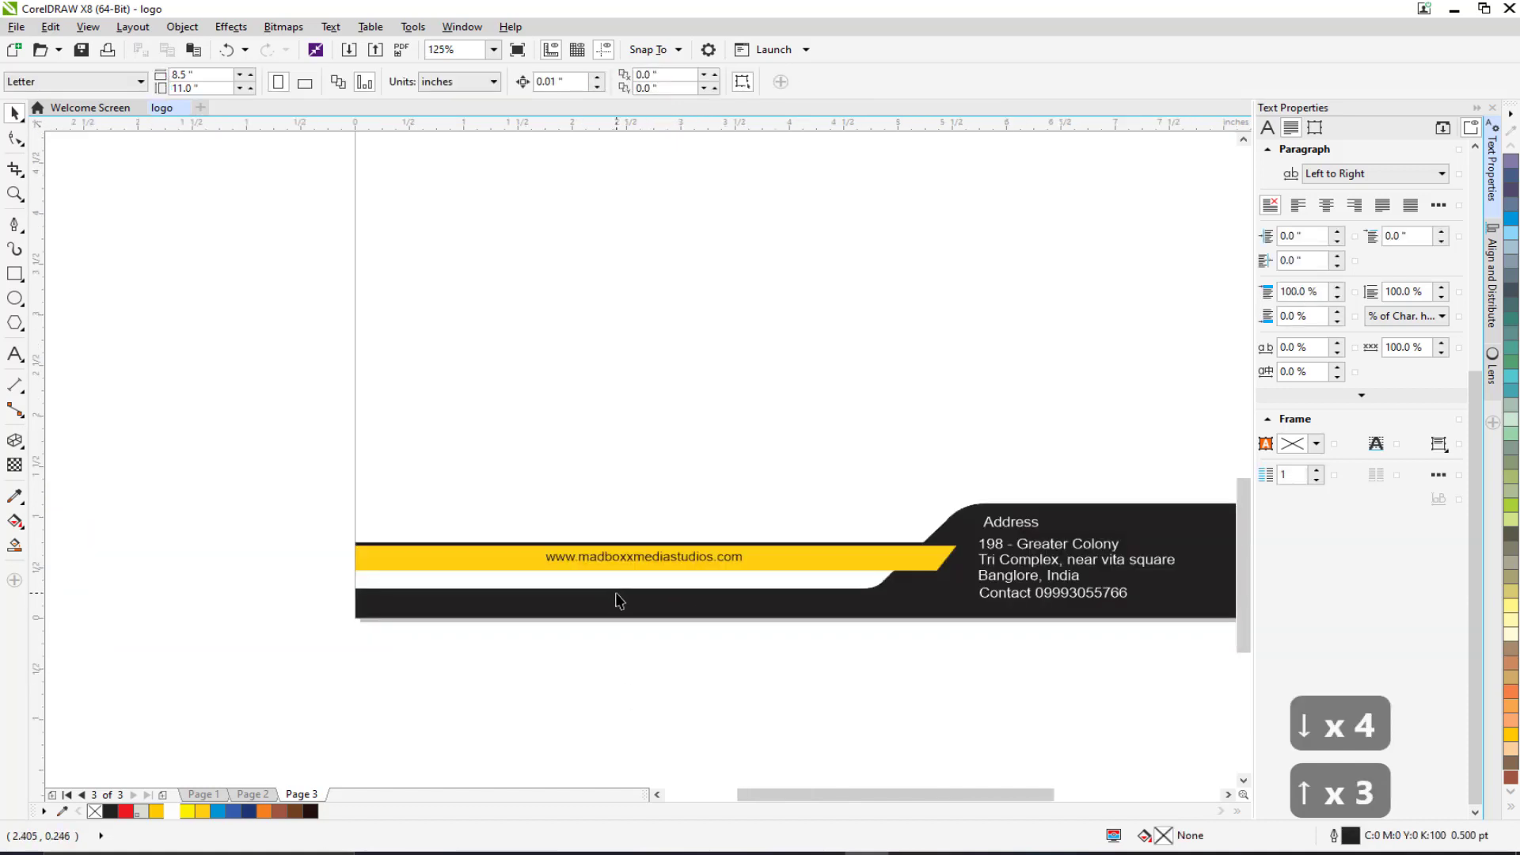
scroll(625, 593, "down", 2)
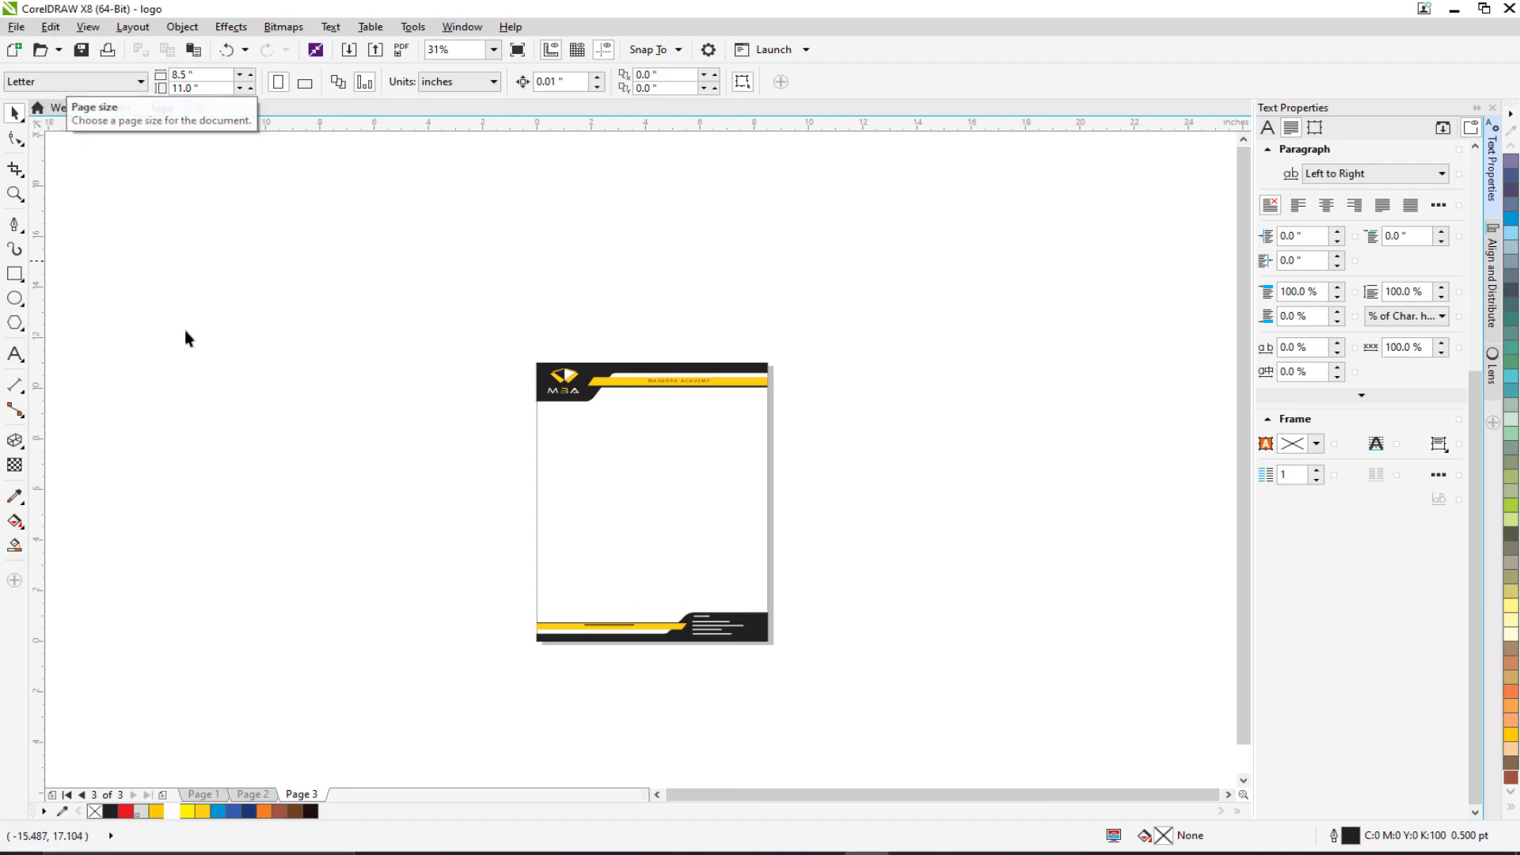
Add Page 4 after the letterhead and set it to the Envelope #9 page size.
left_click(162, 795)
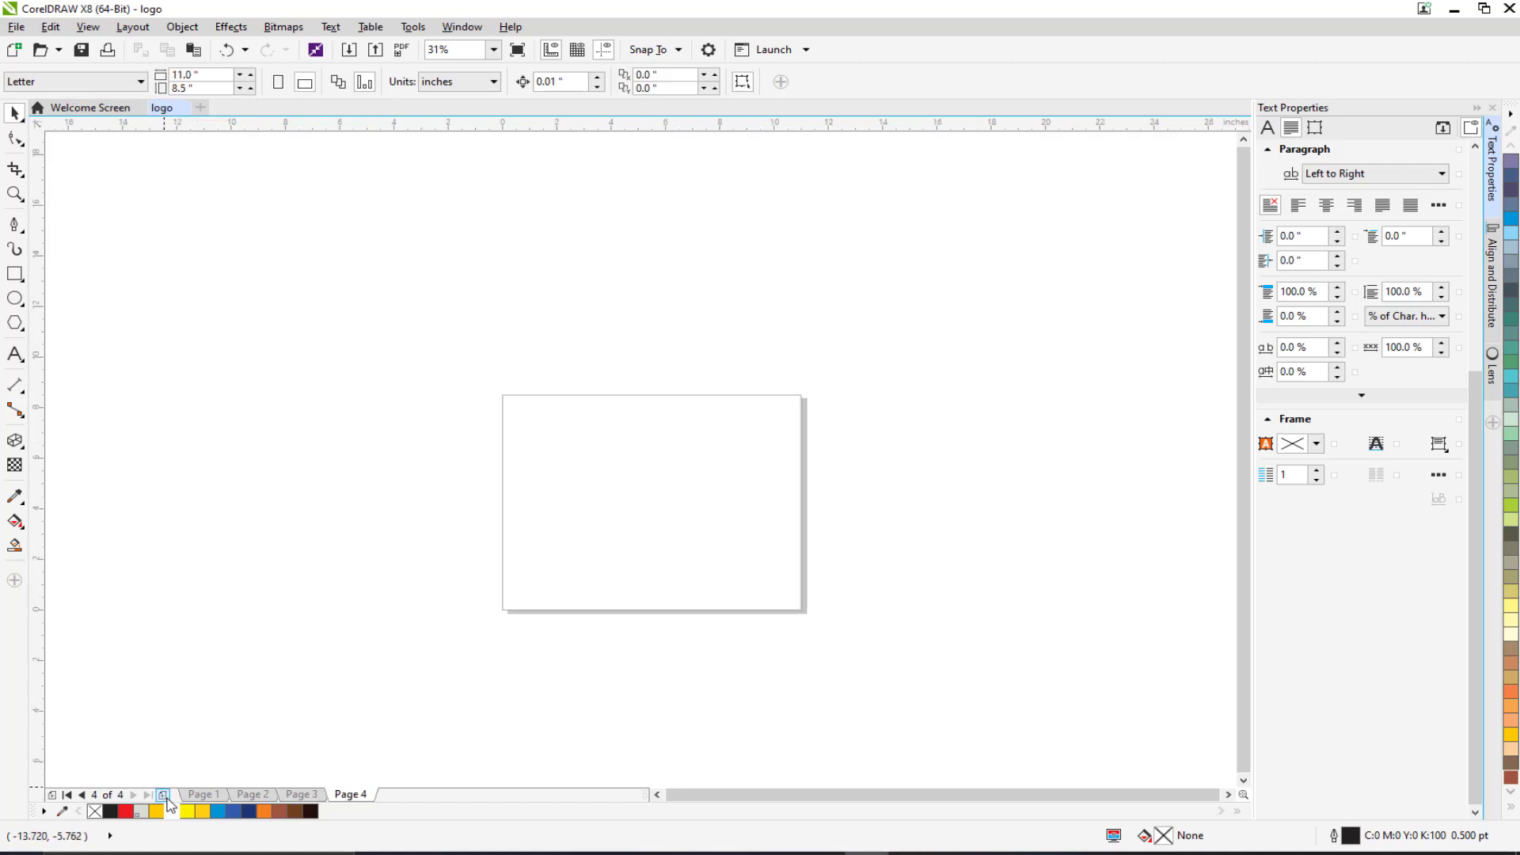
scroll(467, 507, "up", 1)
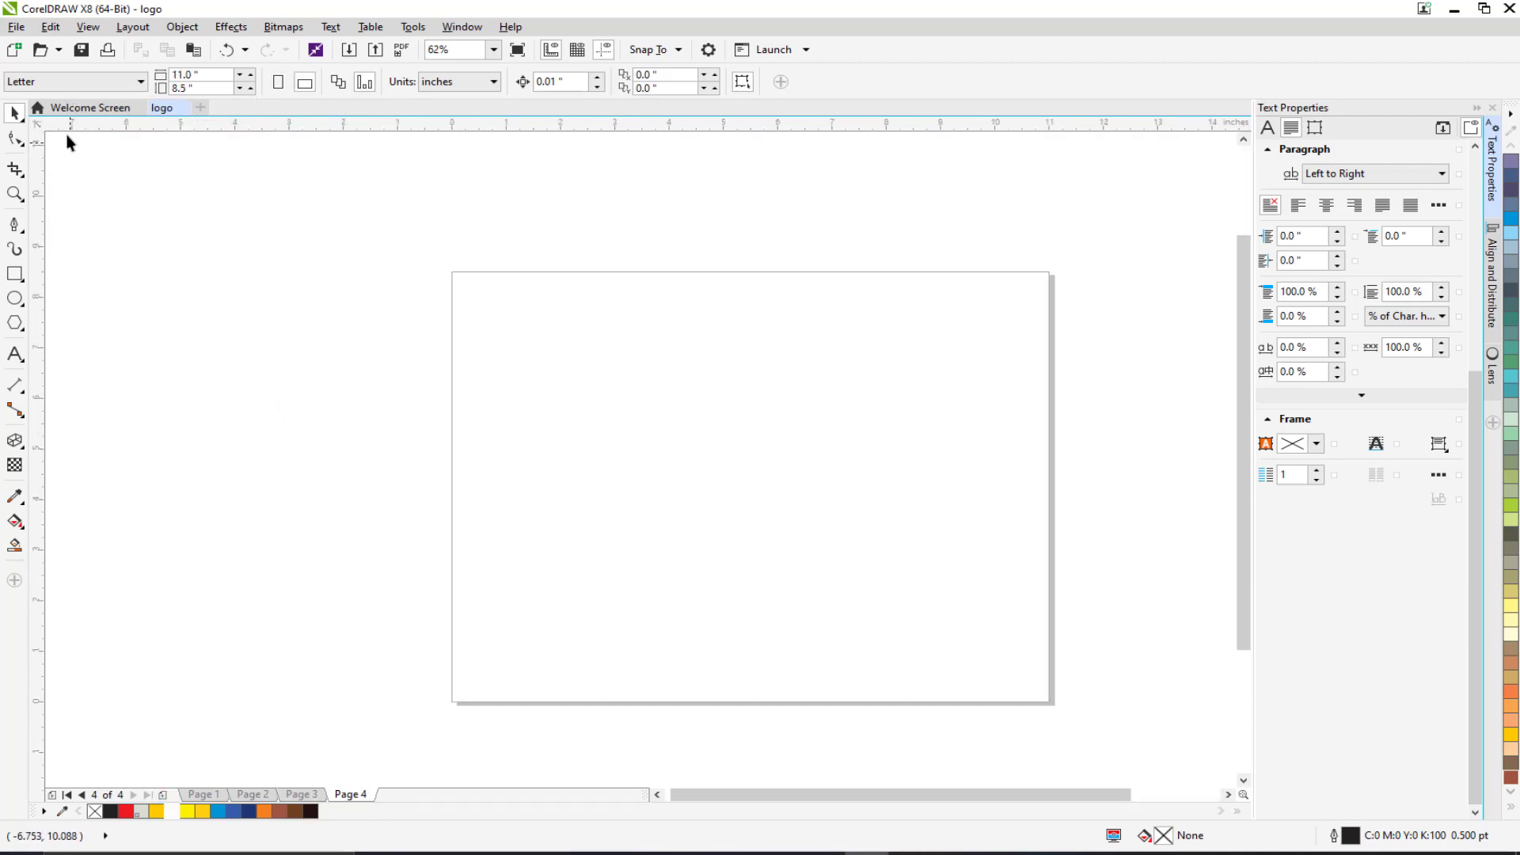
left_click(68, 82)
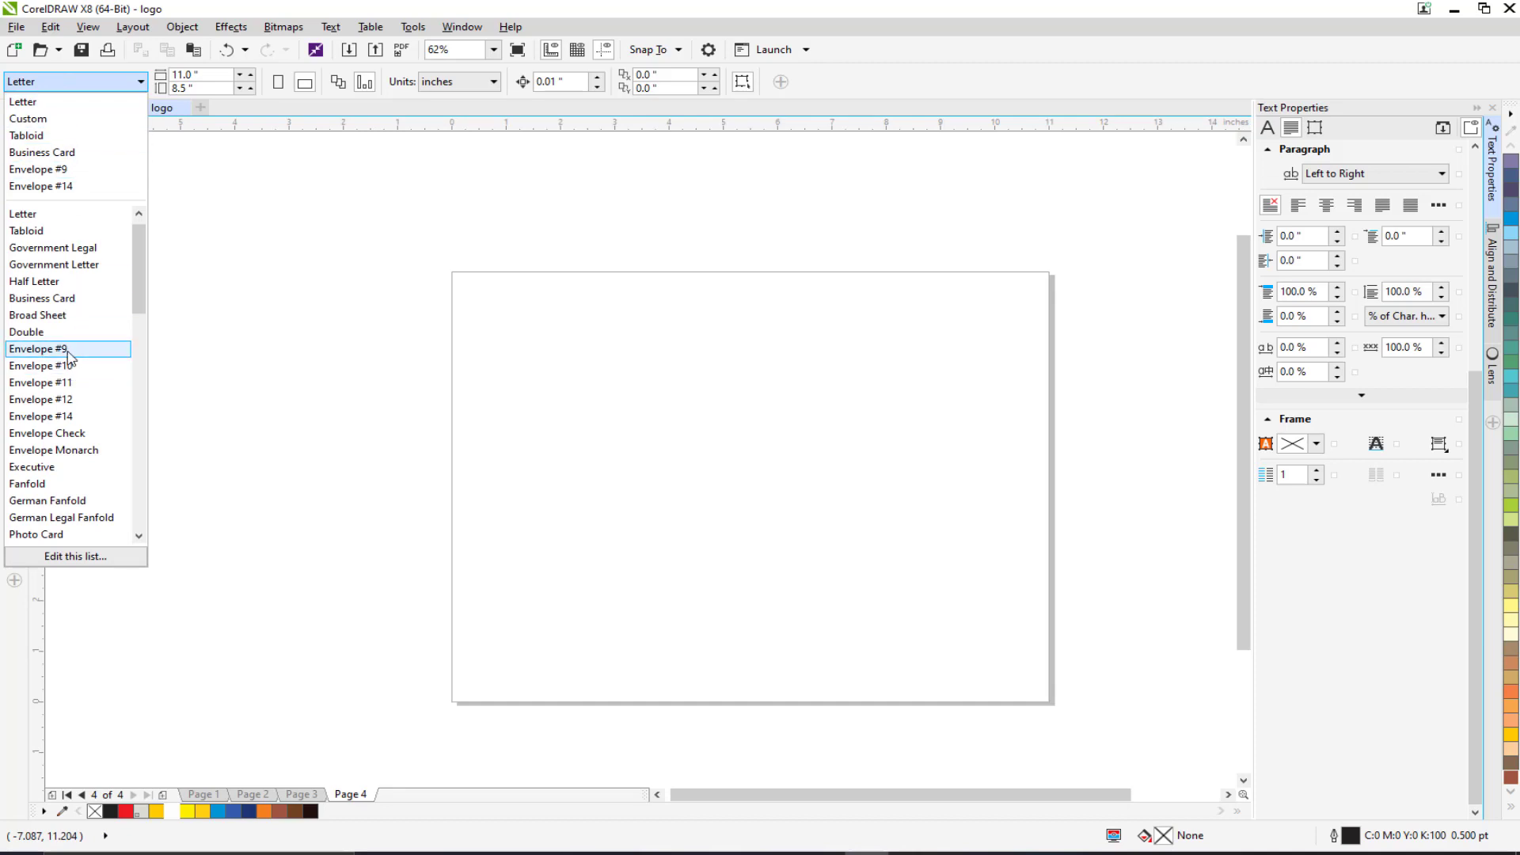
left_click(68, 349)
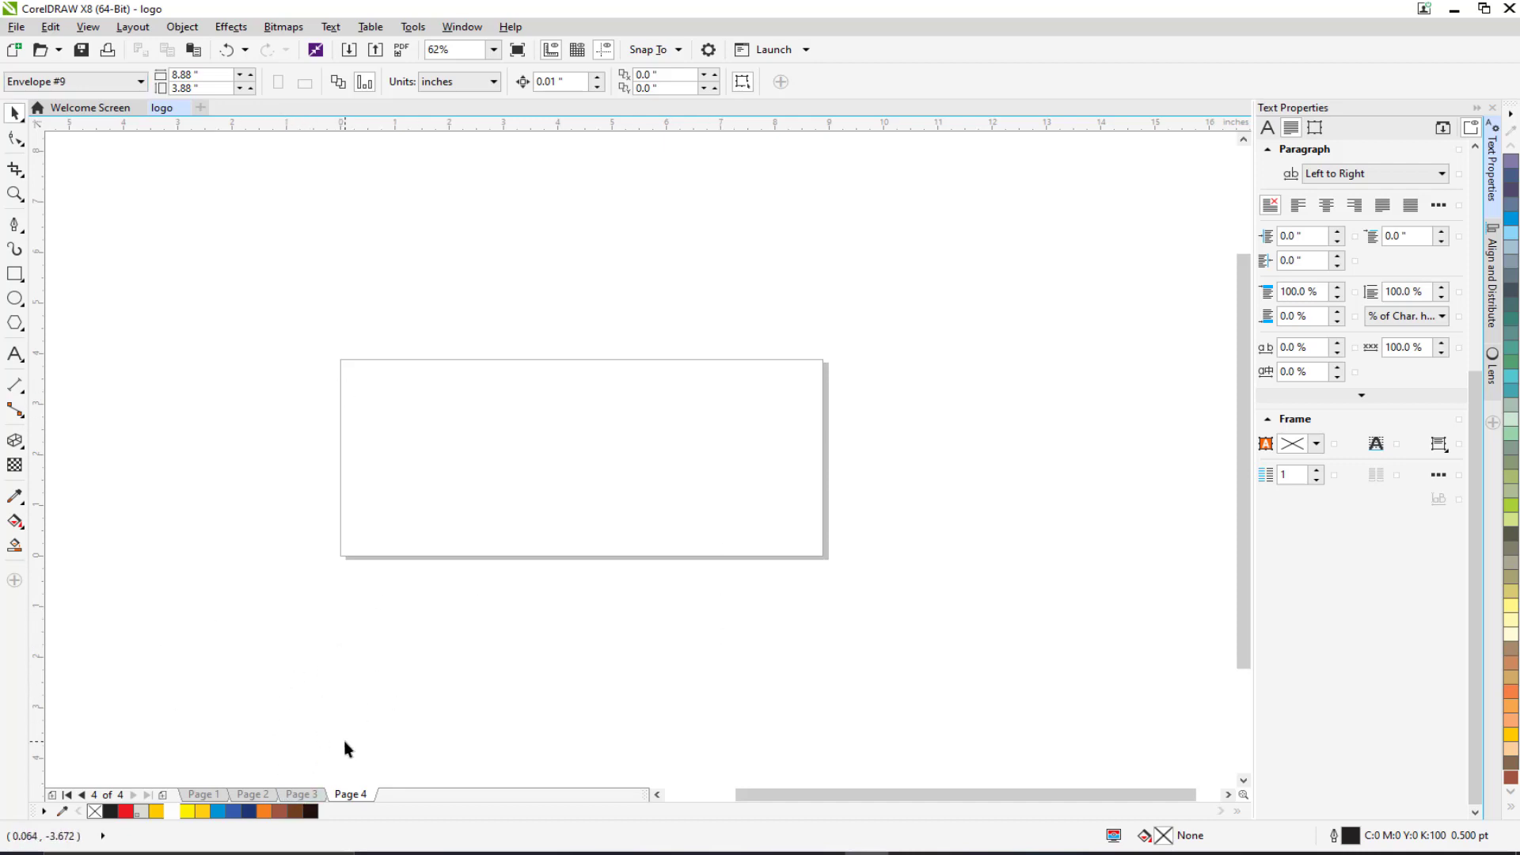
Copy the MBA header from Page 3 and paste it at the top of the envelope page.
left_click(298, 795)
scroll(424, 577, "up", 2)
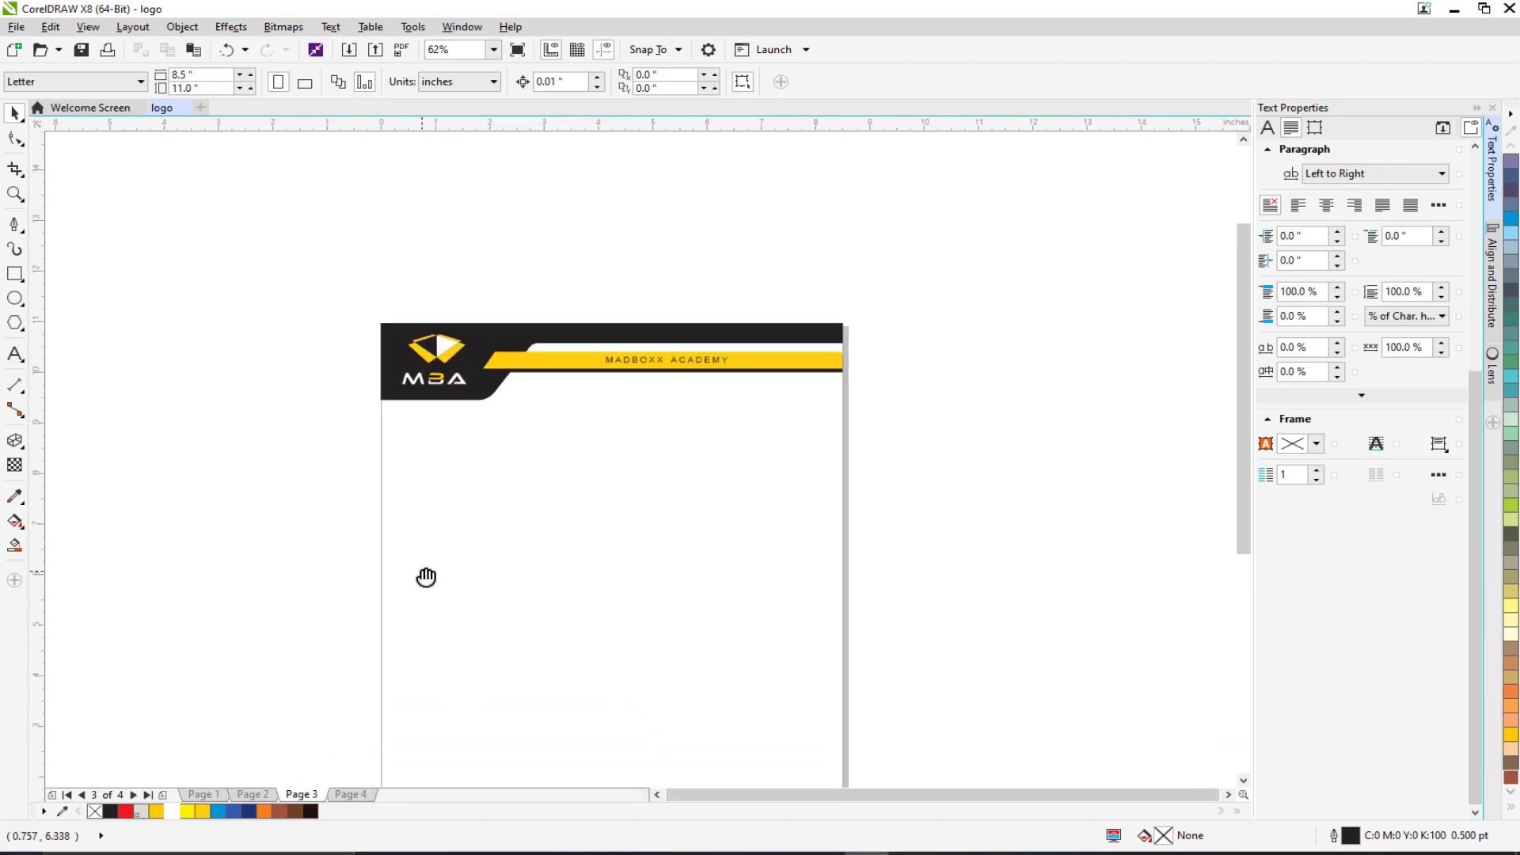
left_click_drag(275, 252, 971, 495)
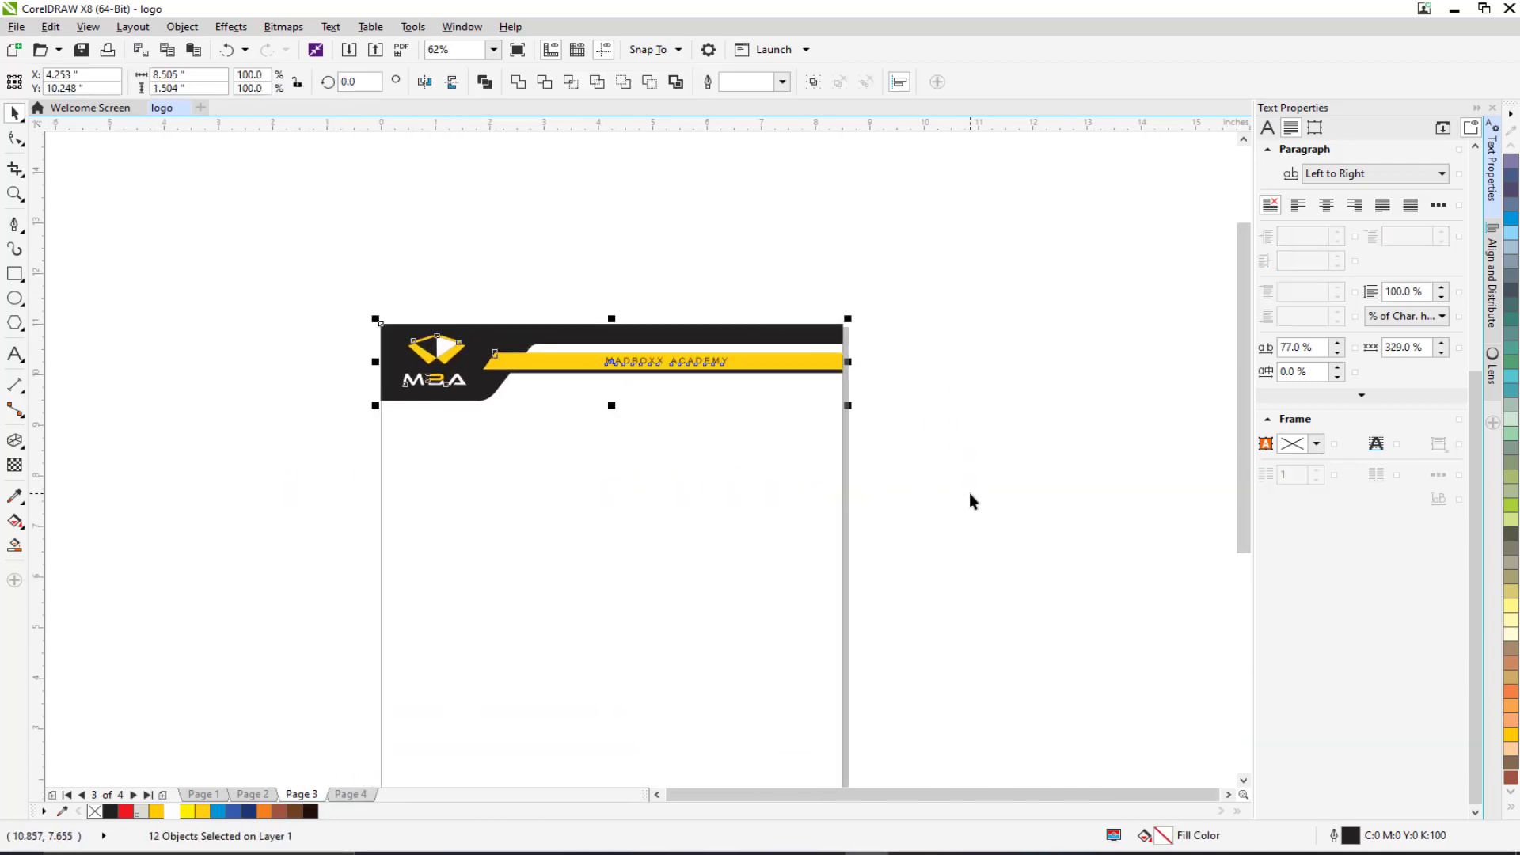
key("ctrl+c")
left_click(351, 794)
scroll(472, 522, "down", 2)
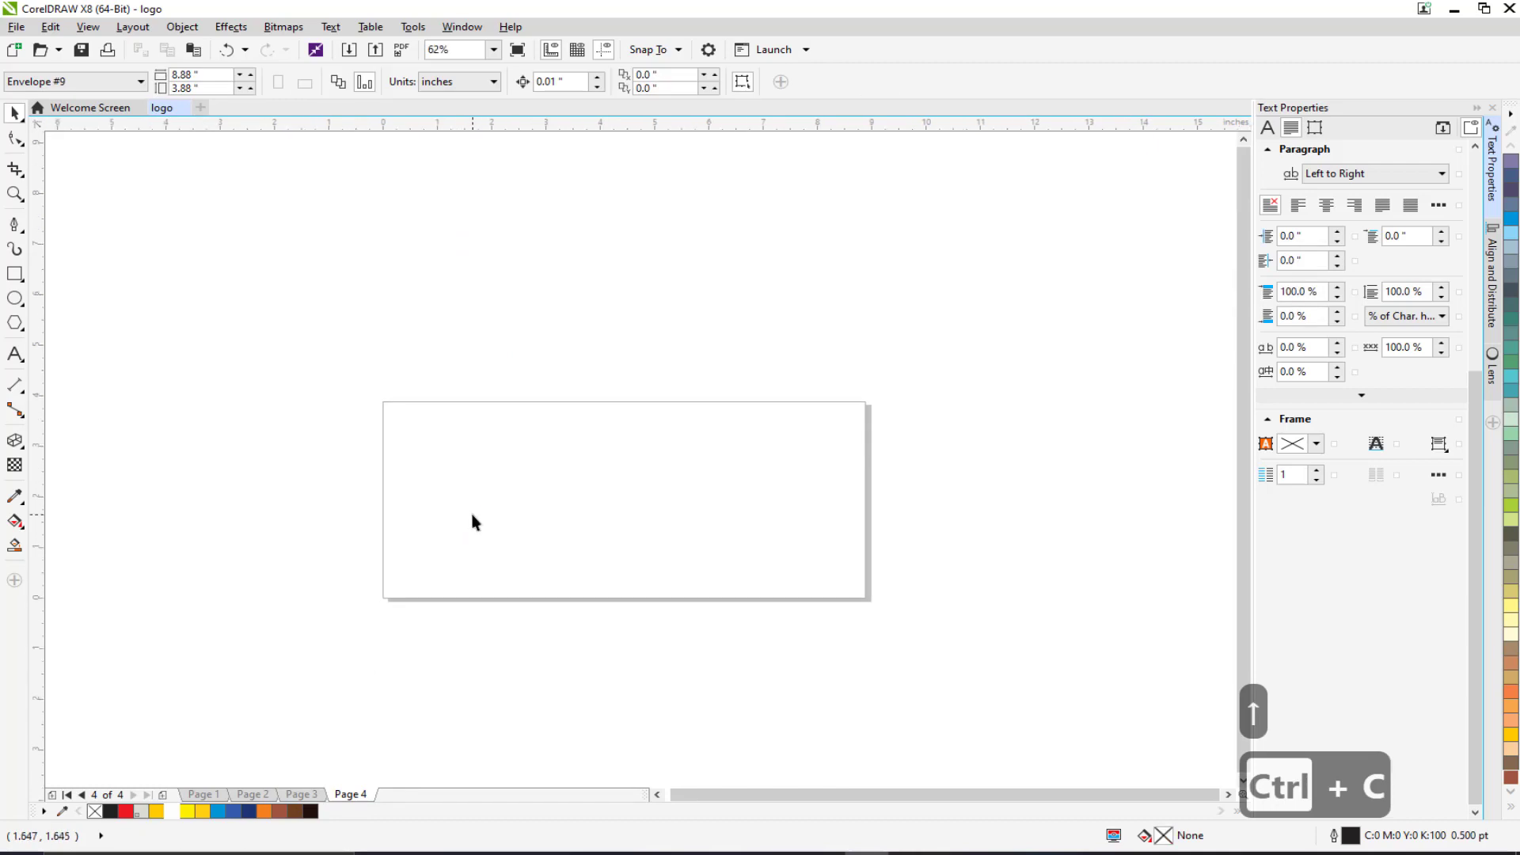
key("ctrl+v")
left_click_drag(409, 267, 398, 440)
Stretch the black and yellow header bars to the envelope's right edge.
scroll(891, 449, "up", 1)
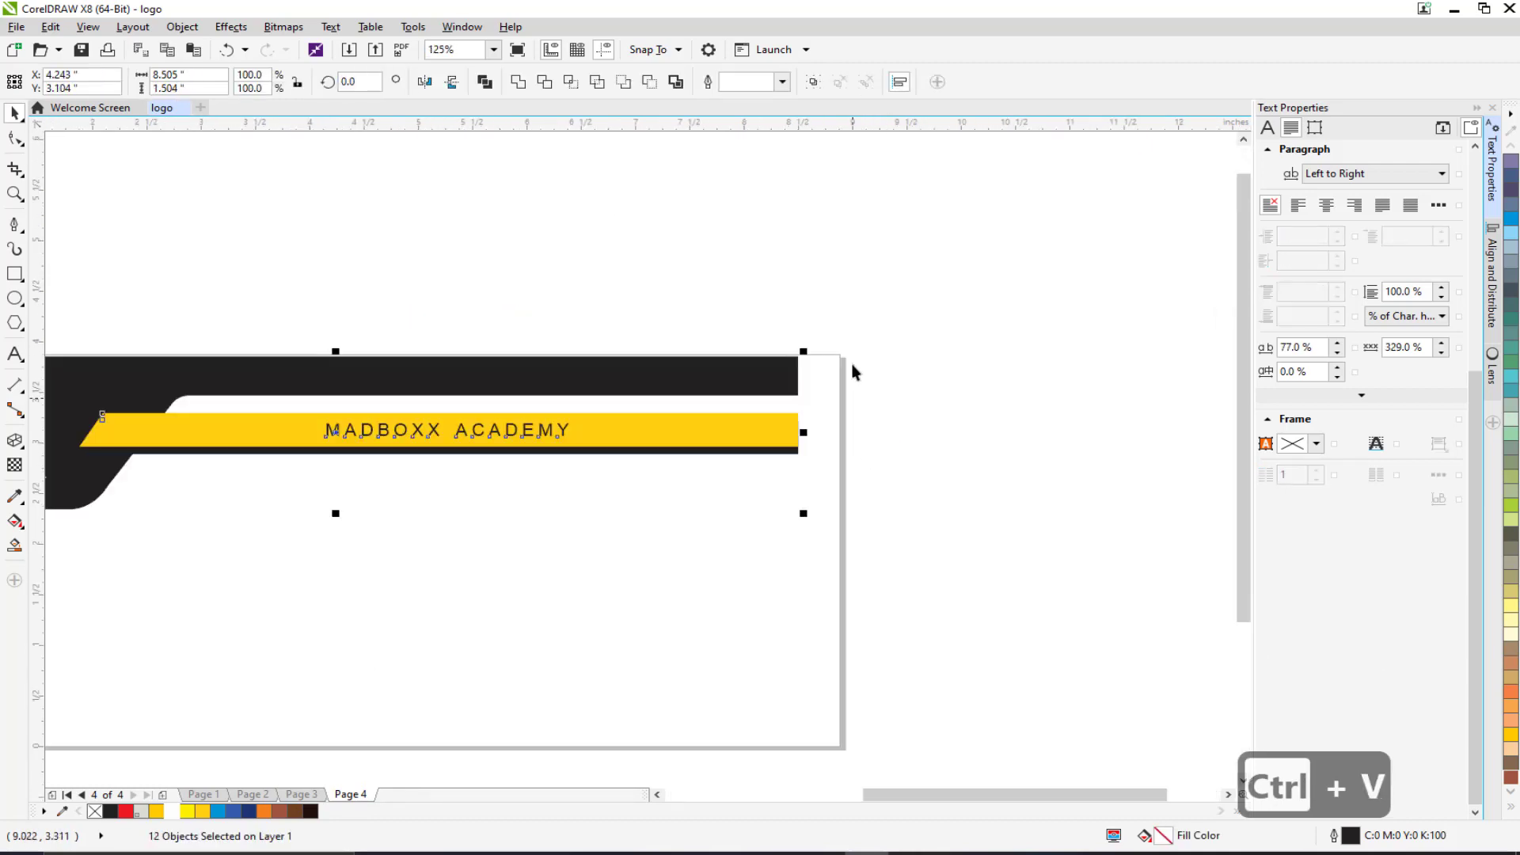
left_click(885, 303)
left_click(769, 381)
left_click_drag(730, 412, 991, 436)
left_click(855, 459)
scroll(855, 467, "up", 1)
left_click(873, 460, "shift")
left_click(1037, 425)
scroll(699, 495, "down", 2)
left_click_drag(626, 508, 799, 420)
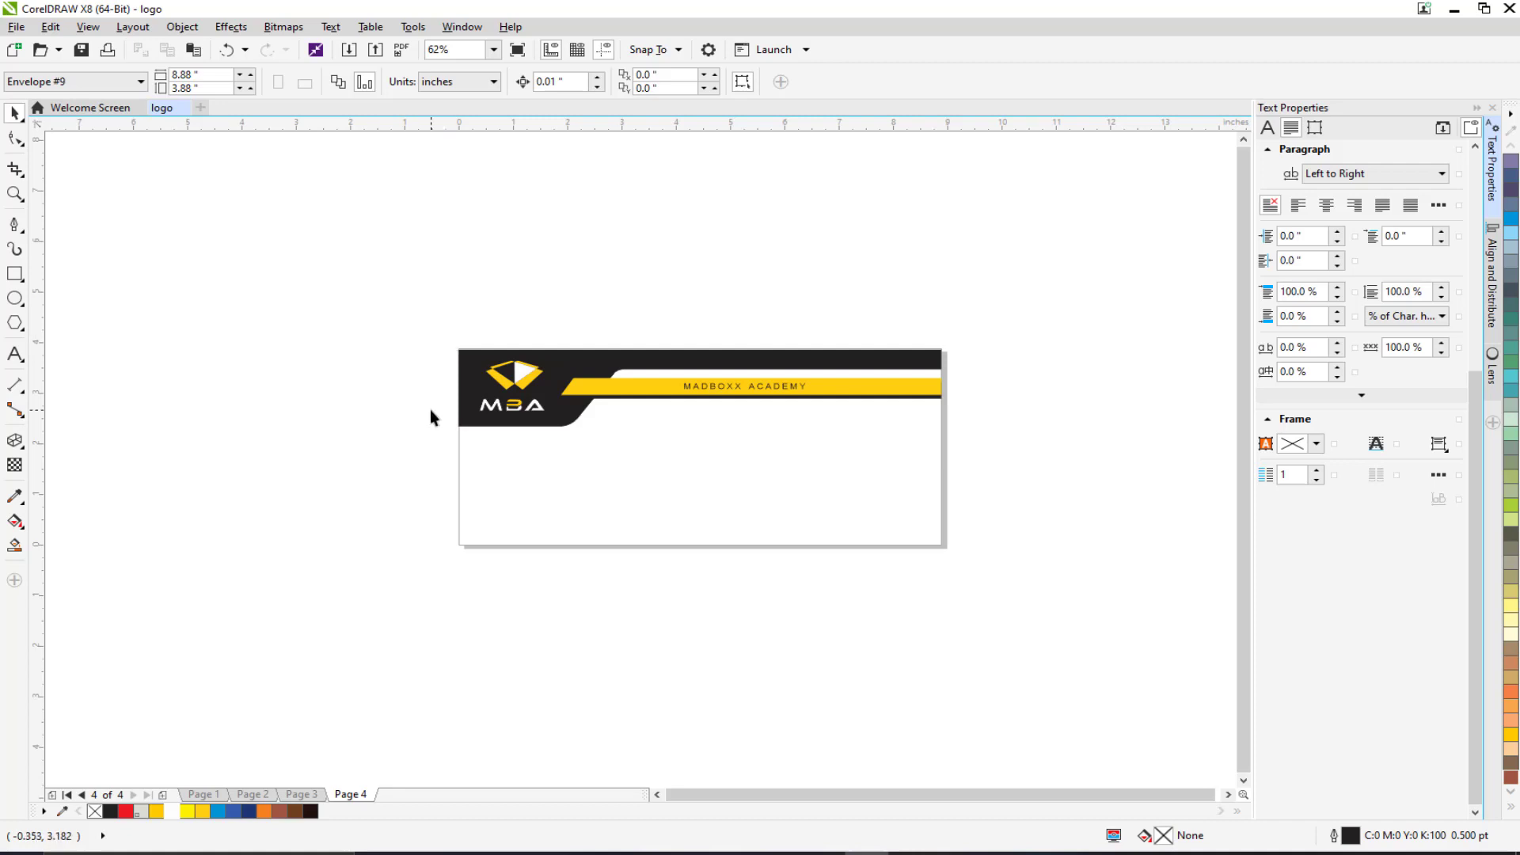
Draw a thin 8.867-inch rectangle along the envelope's bottom edge and fill it black.
left_click(16, 274)
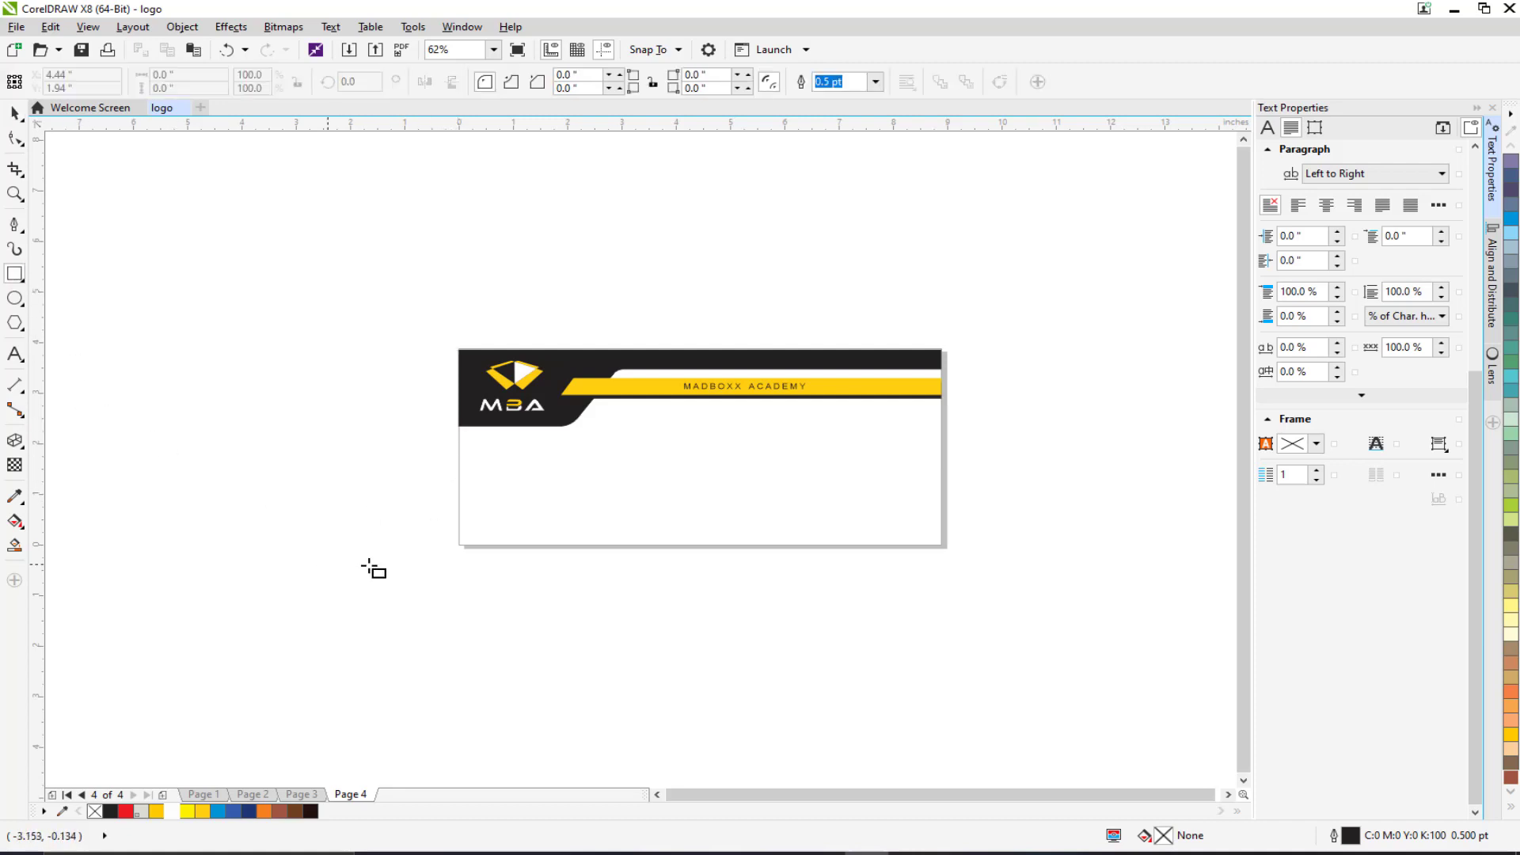
left_click_drag(460, 545, 944, 539)
left_click(113, 811)
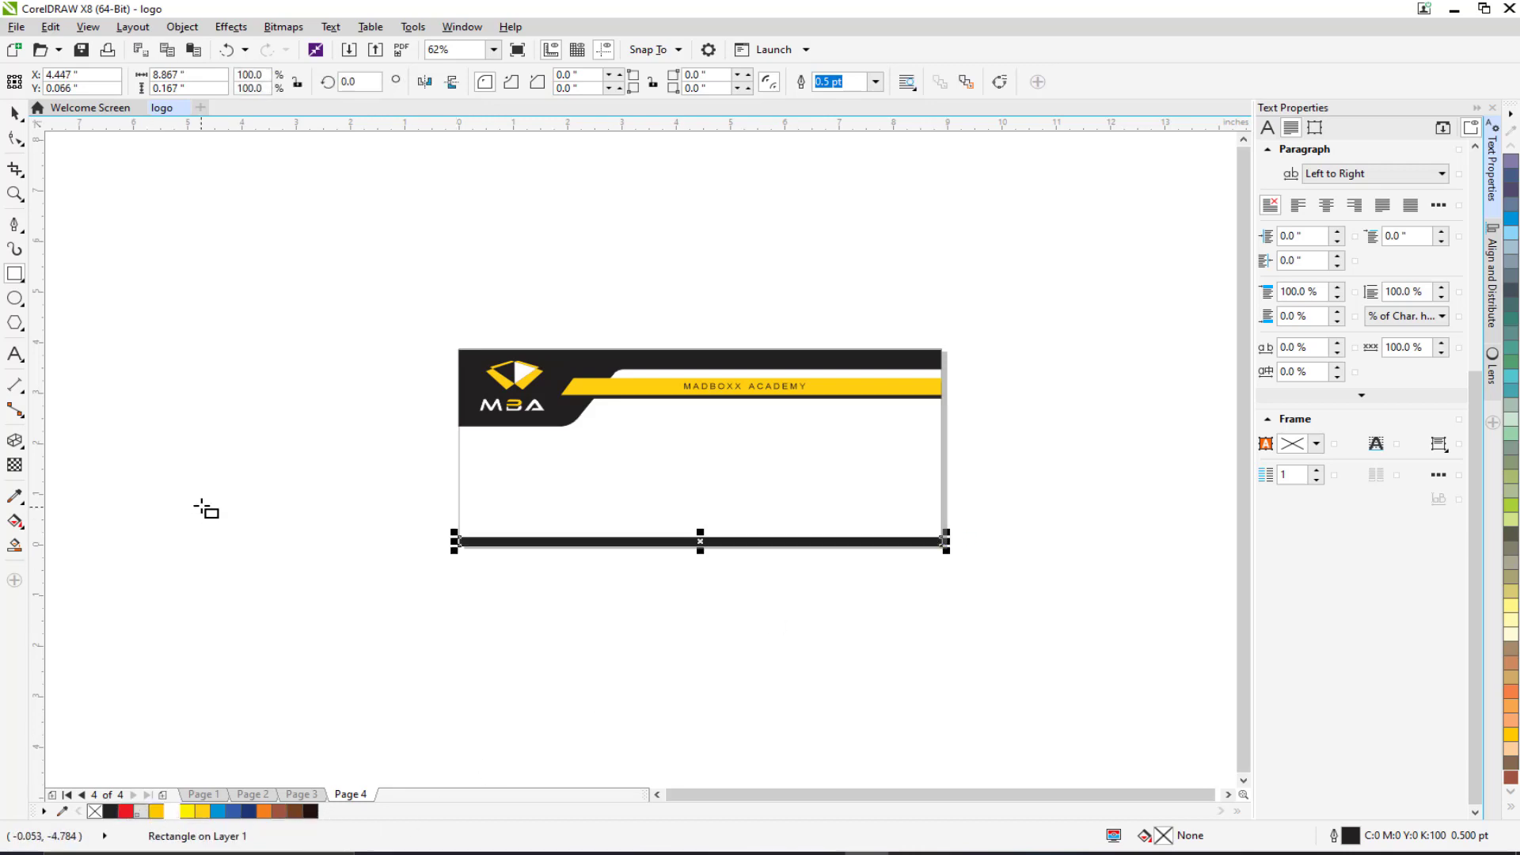
left_click(203, 508)
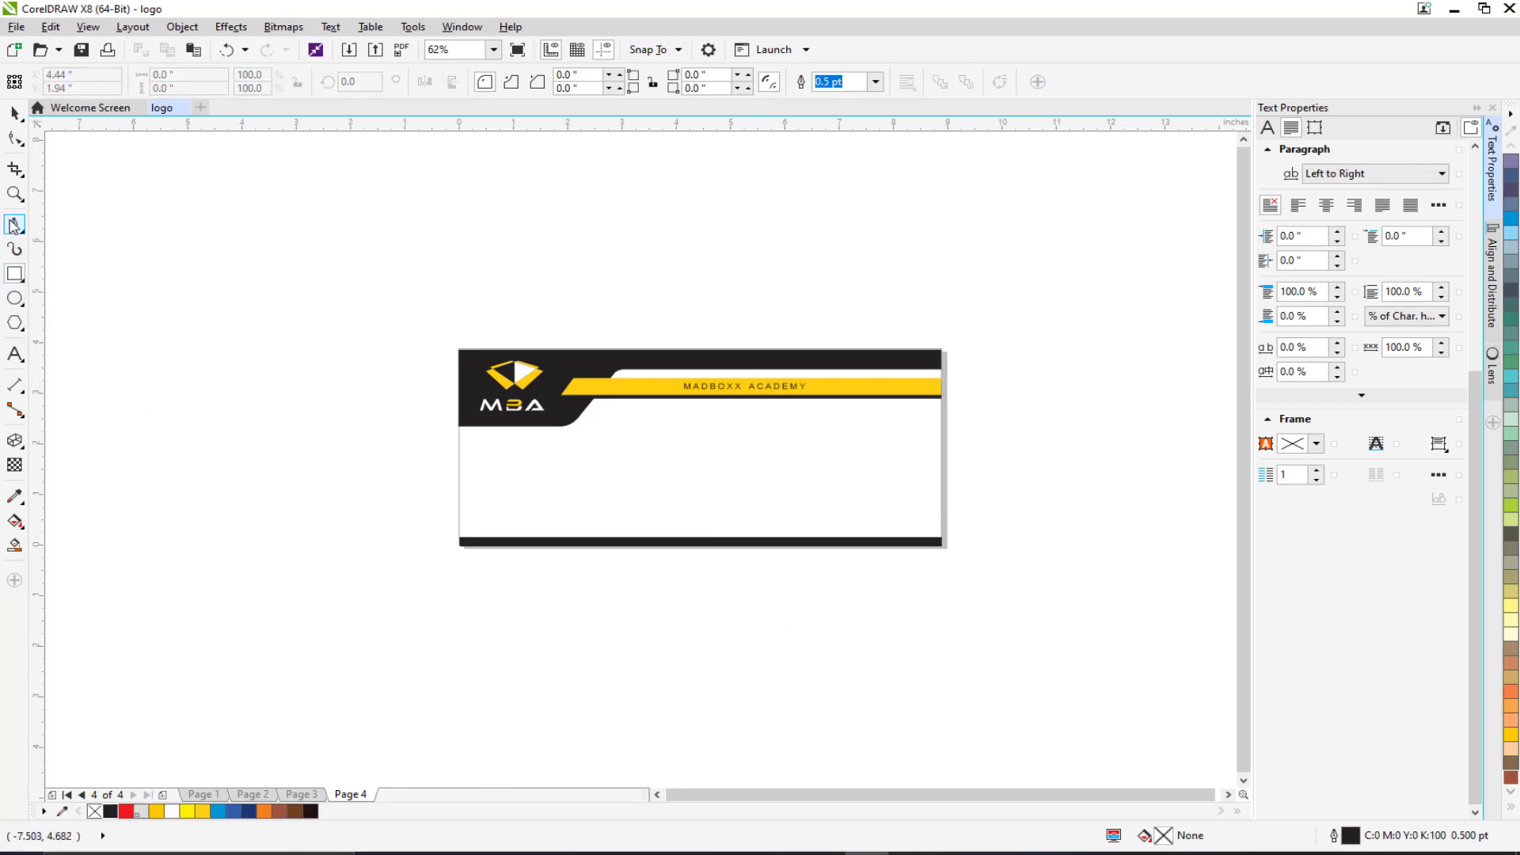
Try drawing the line in a curve drawing mode, then undo the unwanted curves.
left_click(15, 228)
scroll(523, 456, "up", 1)
left_click(12, 228)
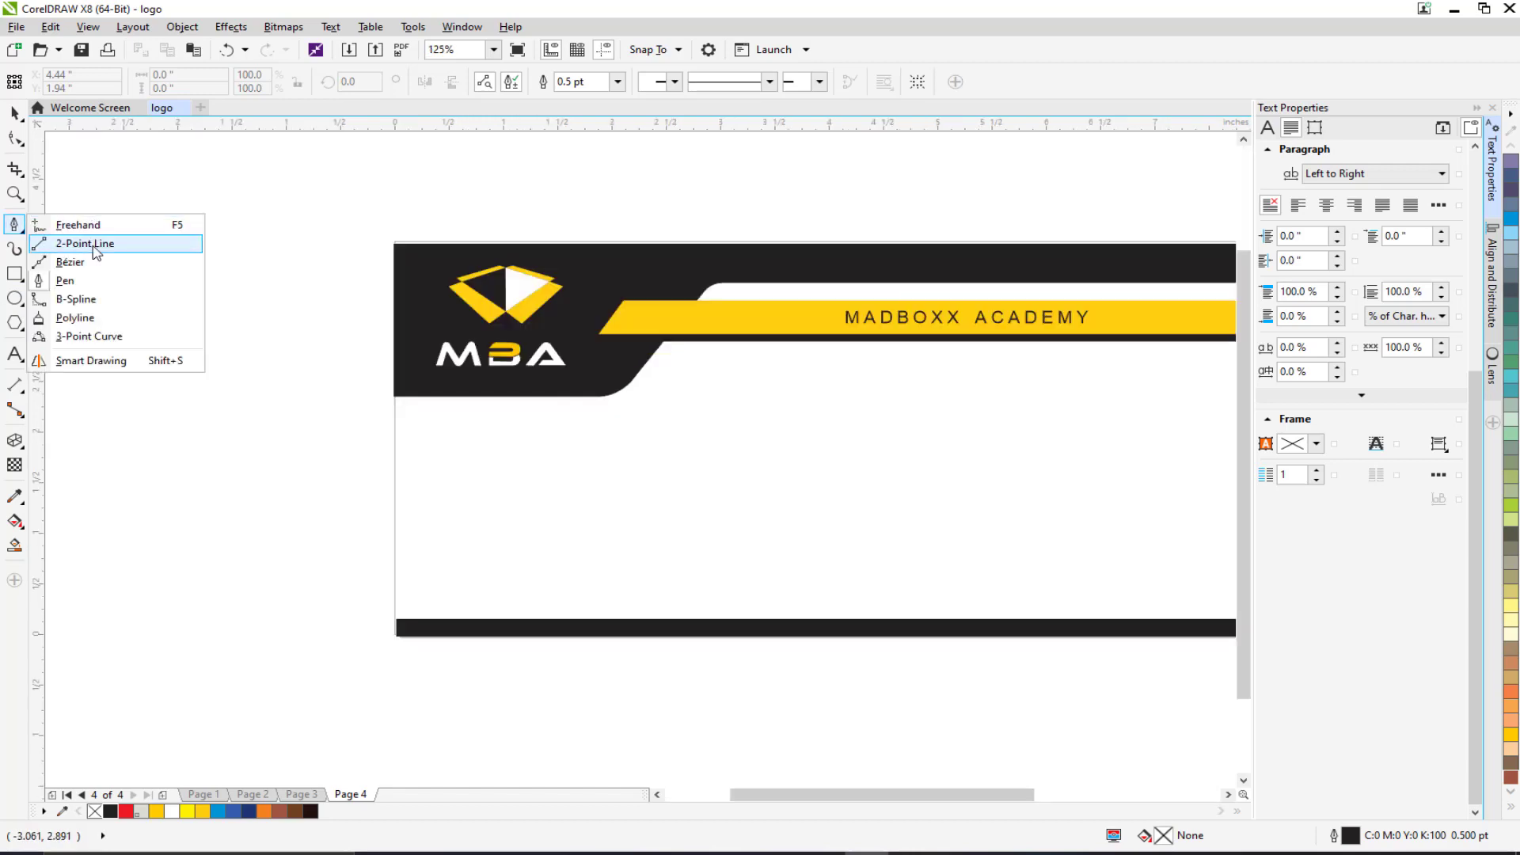
left_click(71, 261)
left_click_drag(531, 486, 923, 489)
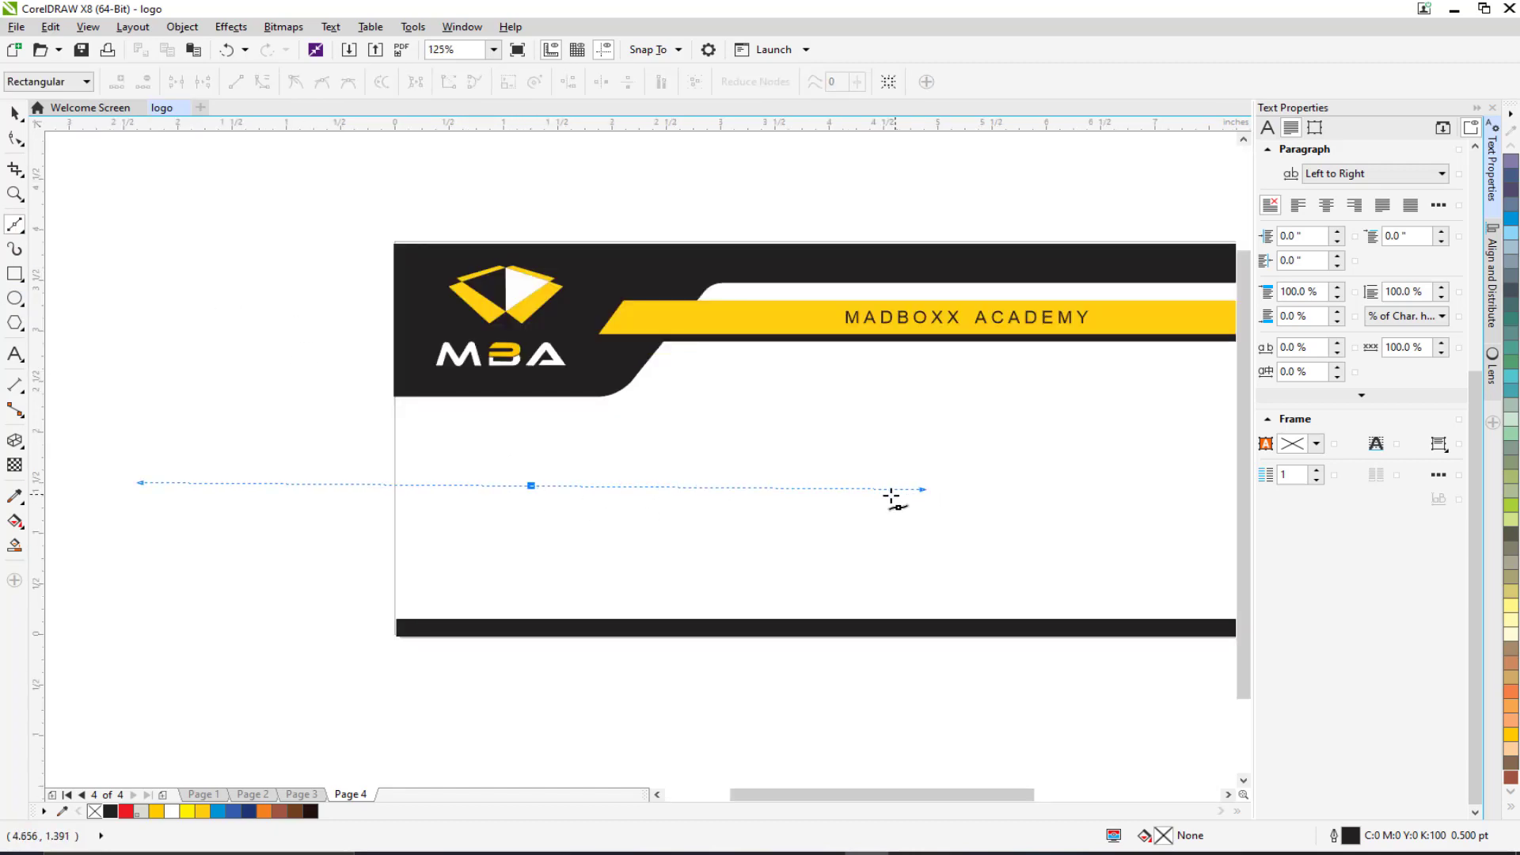
key("ctrl+z")
left_click(681, 495)
key("ctrl+z")
key("ctrl+z")
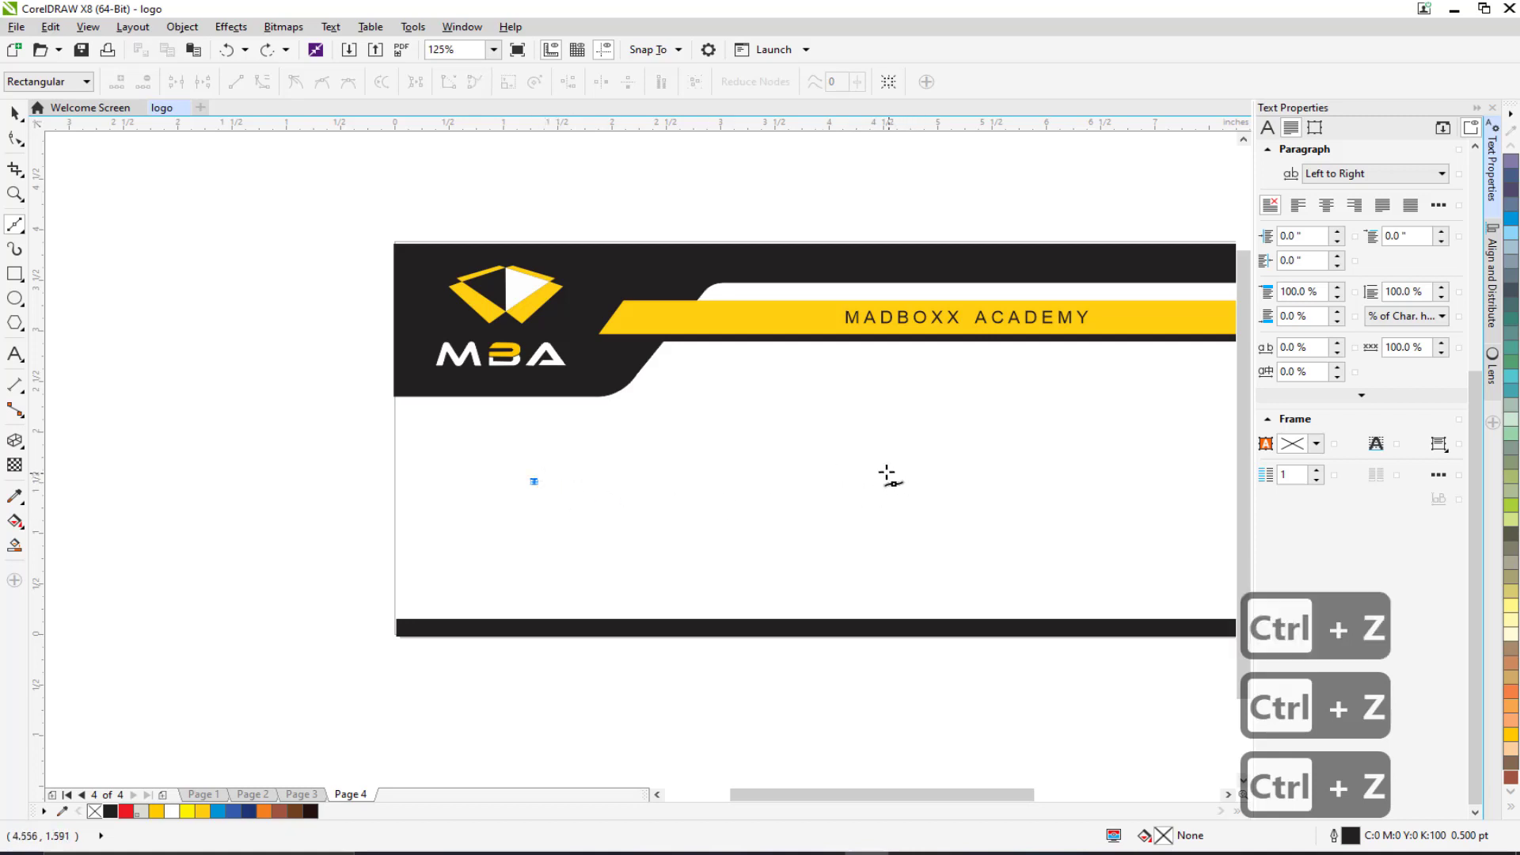
key("ctrl+z")
Draw a straight 3.667-inch horizontal line across the envelope with the 2-Point Line tool.
left_click(14, 224)
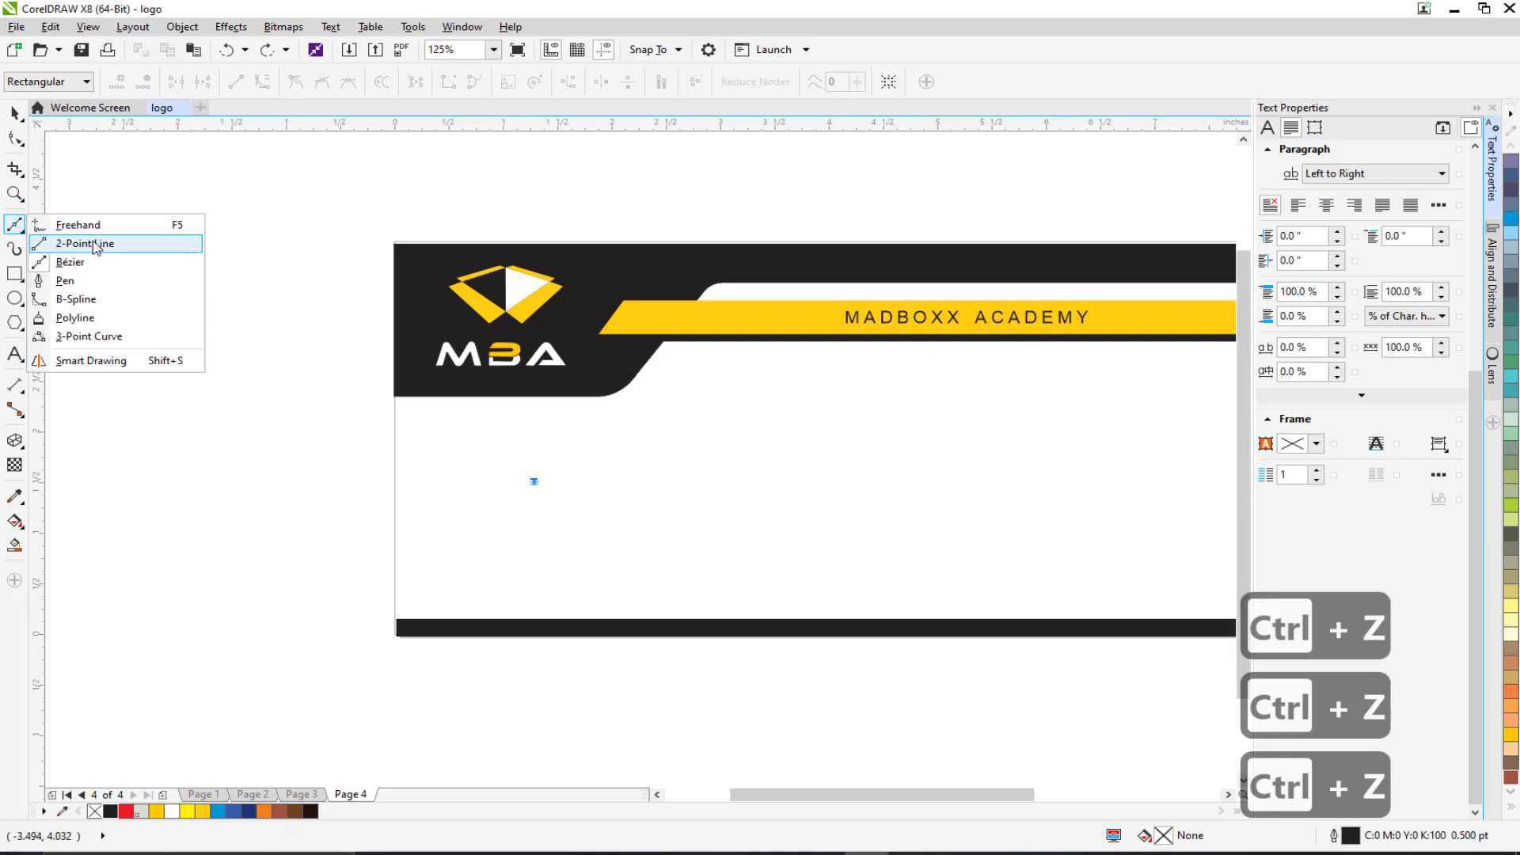
left_click(79, 241)
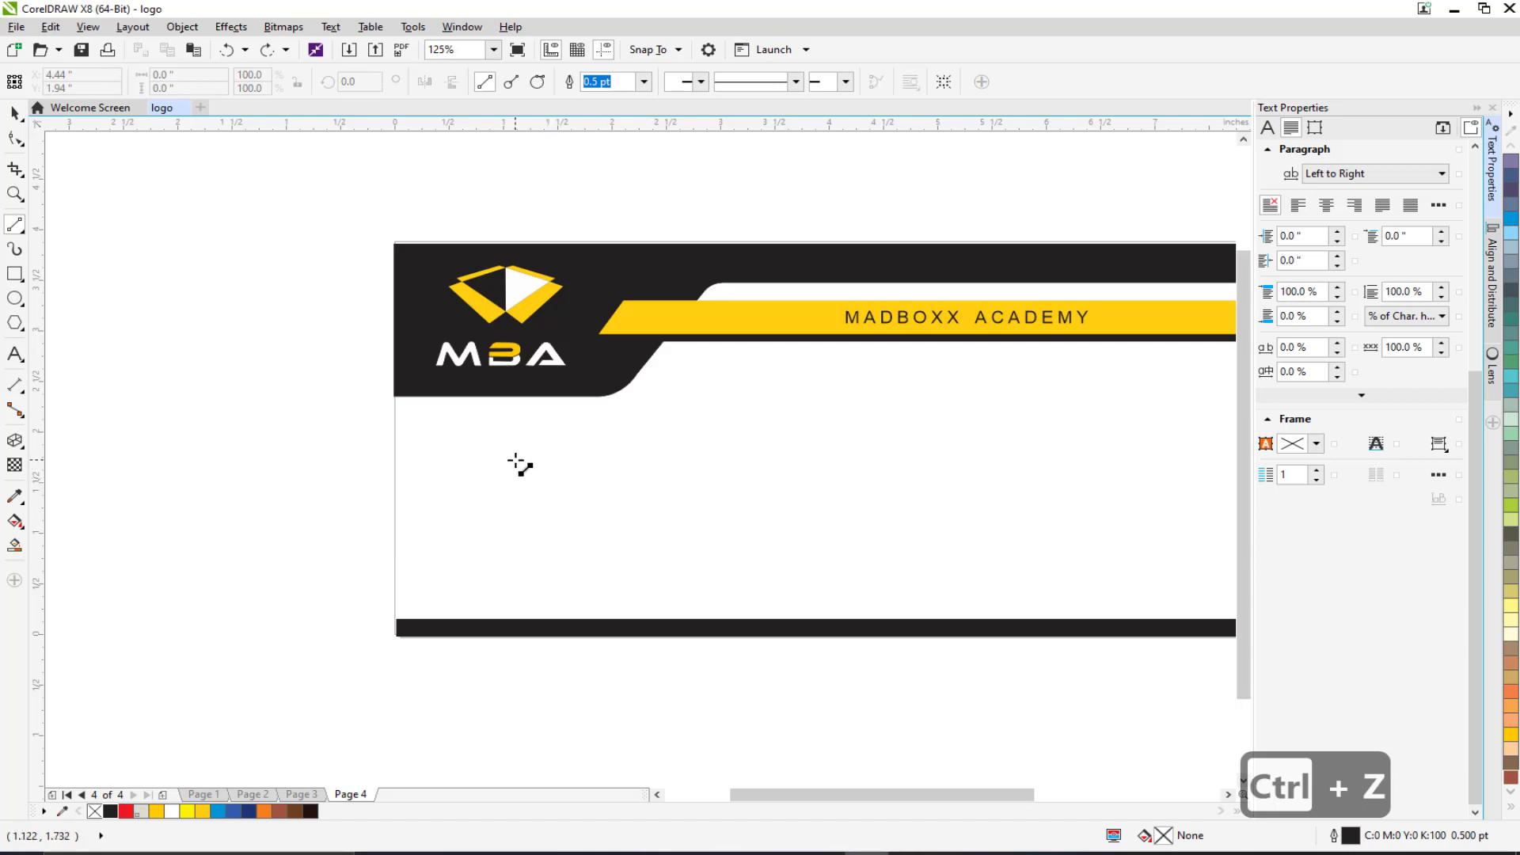
left_click_drag(528, 465, 926, 466)
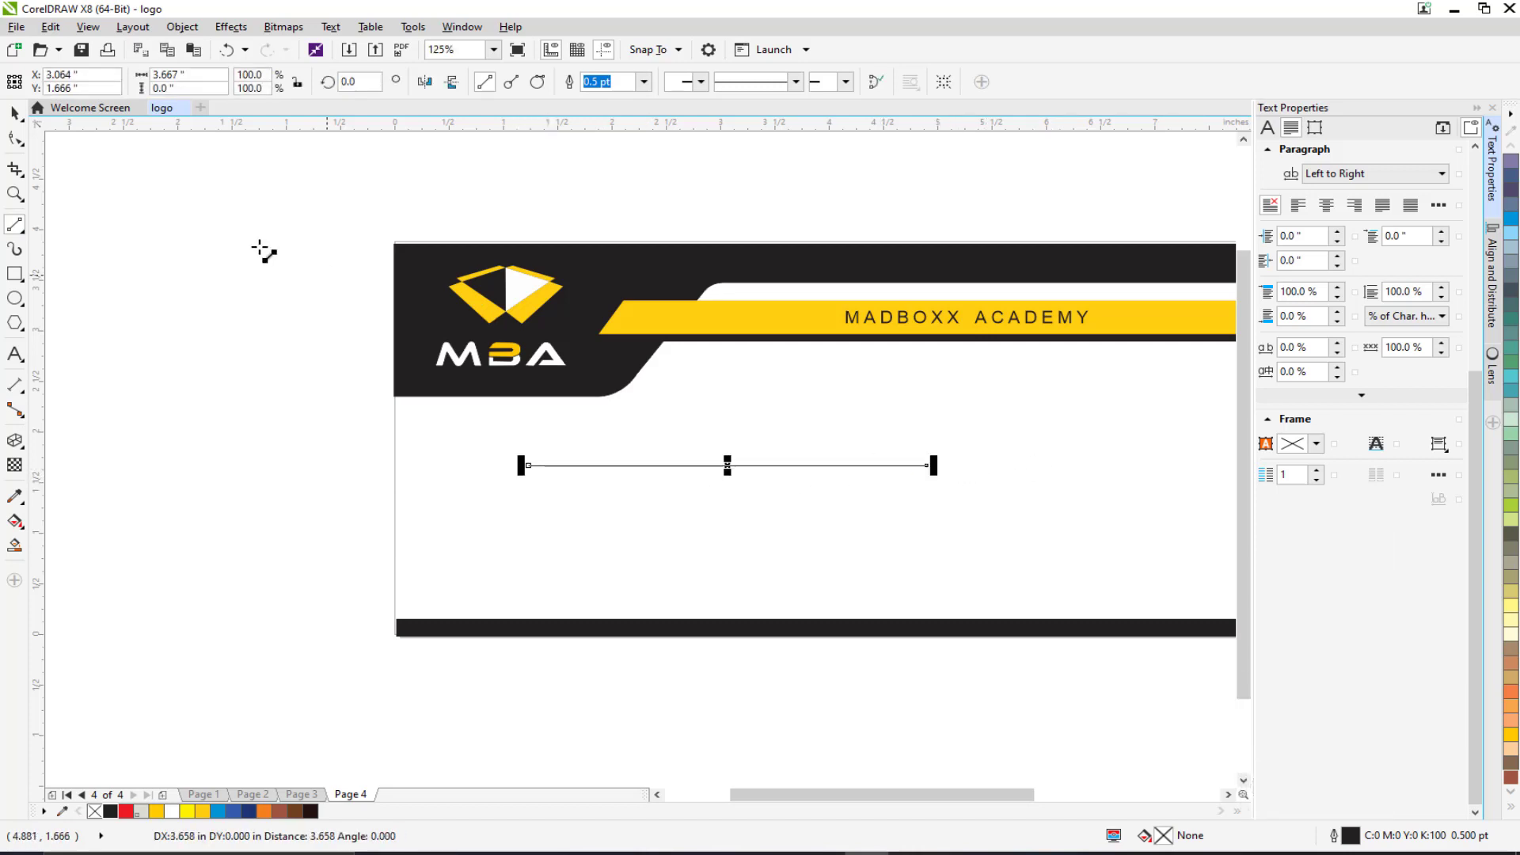
left_click(20, 114)
Duplicate the line into three evenly stacked lines and nudge them into place.
key("ctrl+d")
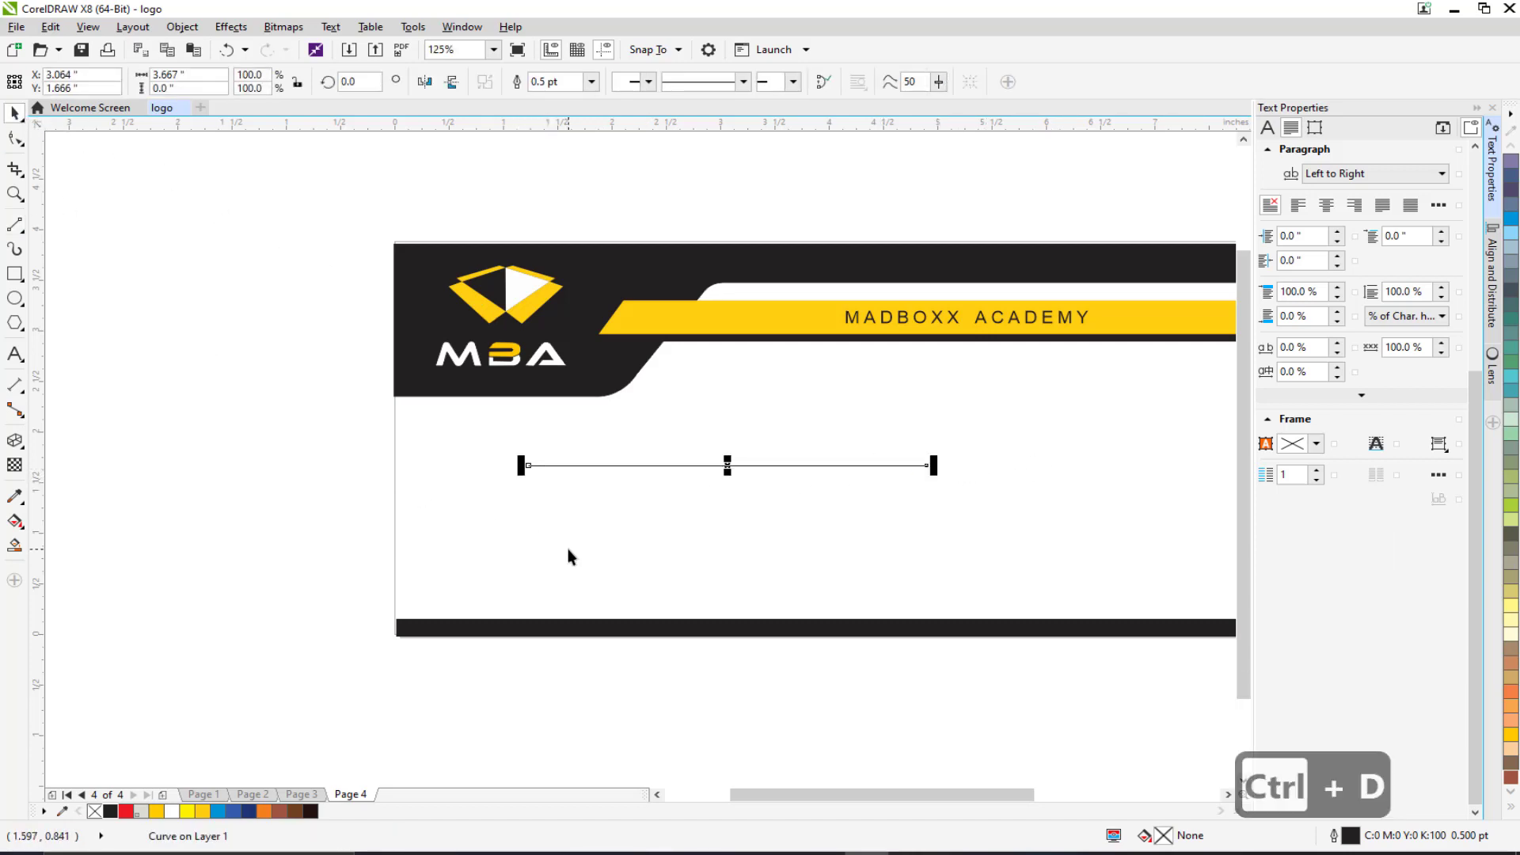
key("ctrl+d")
key("ctrl+z")
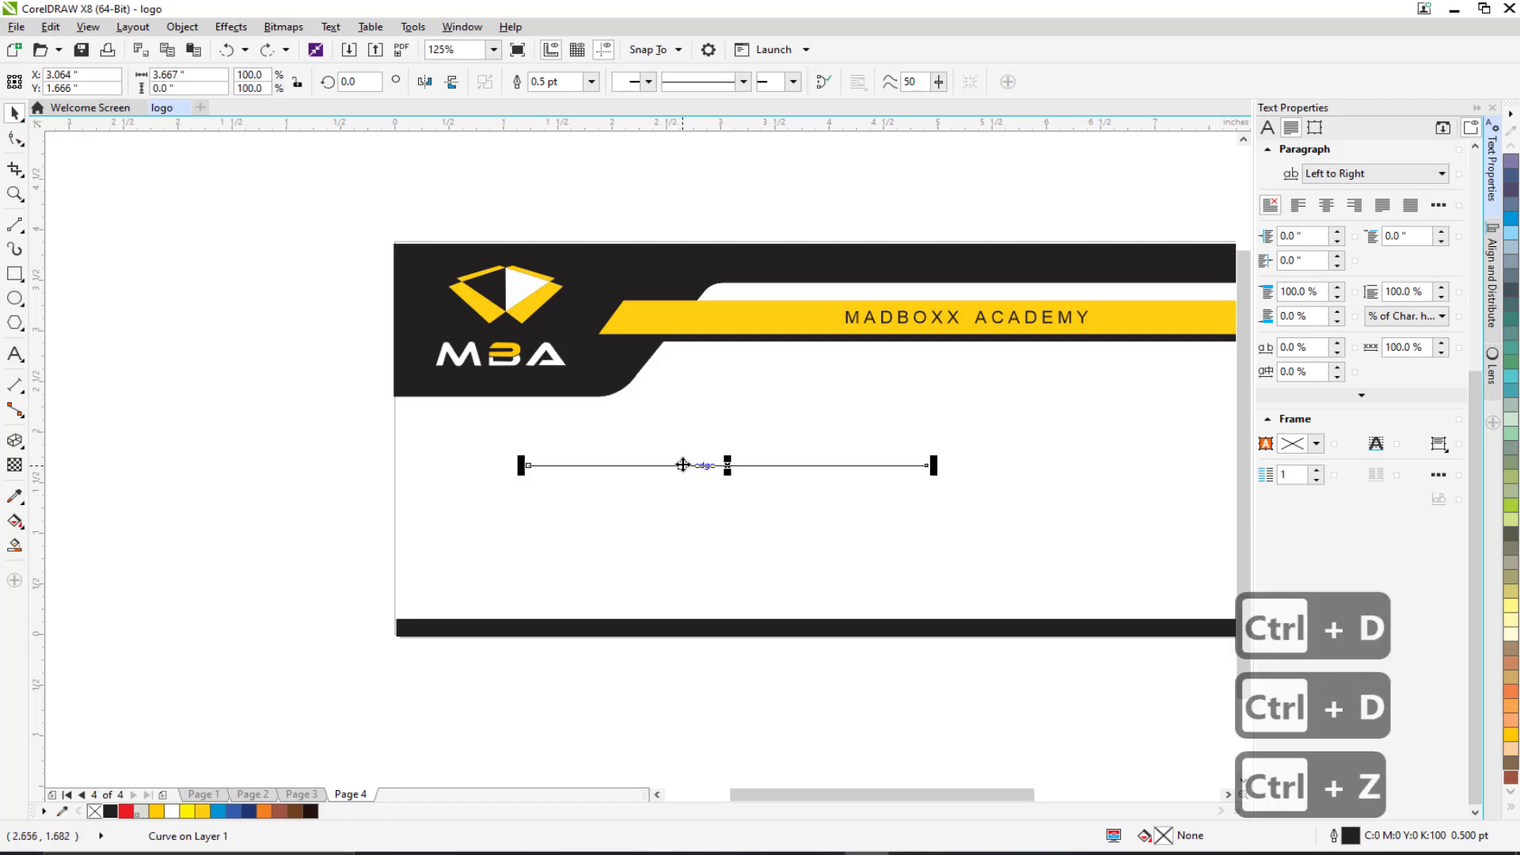
left_click_drag(683, 464, 681, 494)
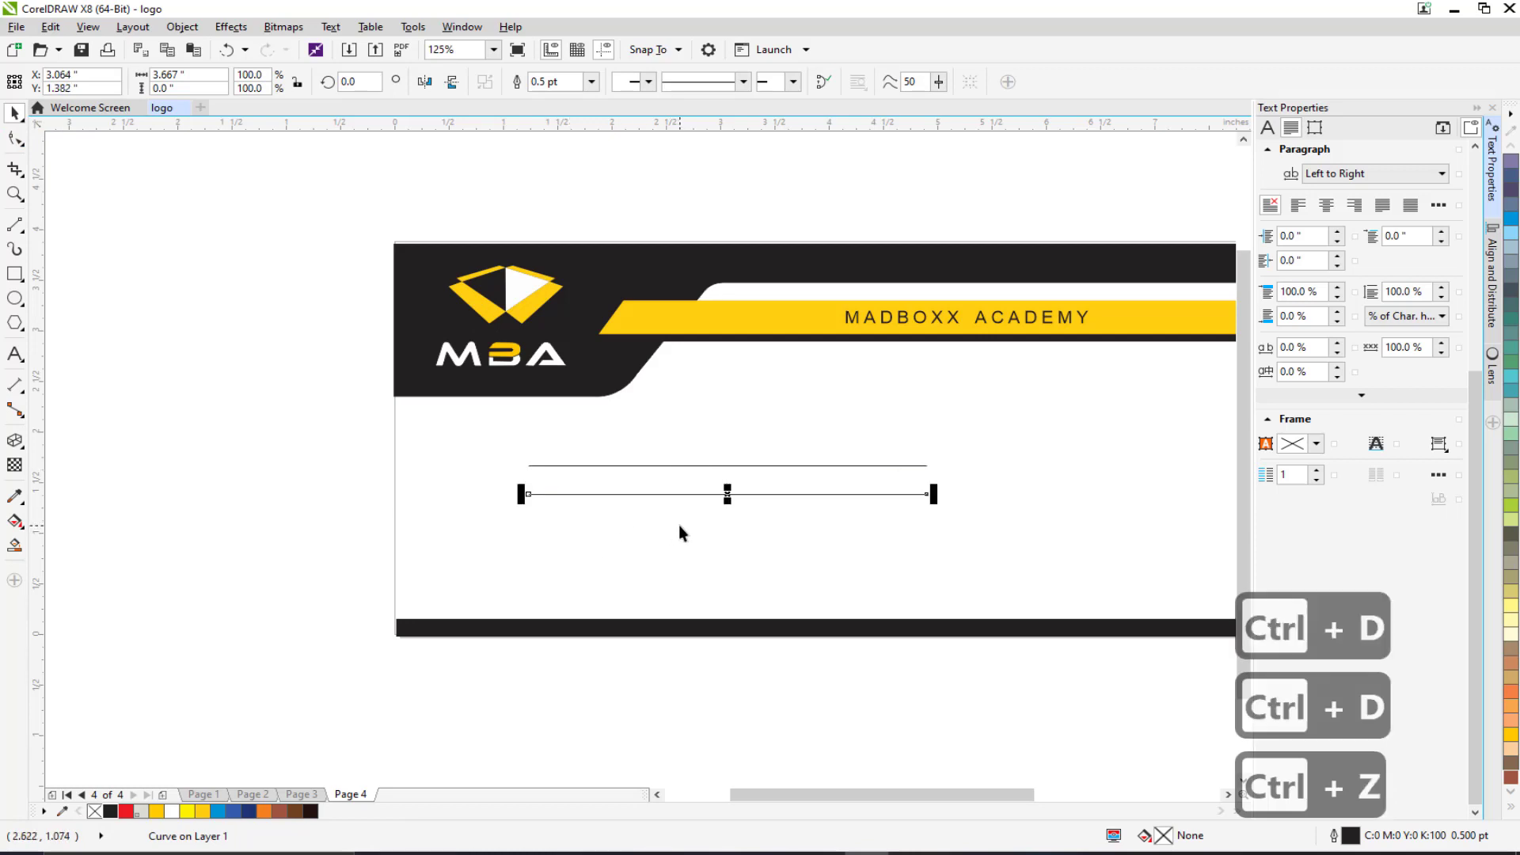
key("ctrl+d")
left_click_drag(339, 425, 1063, 580)
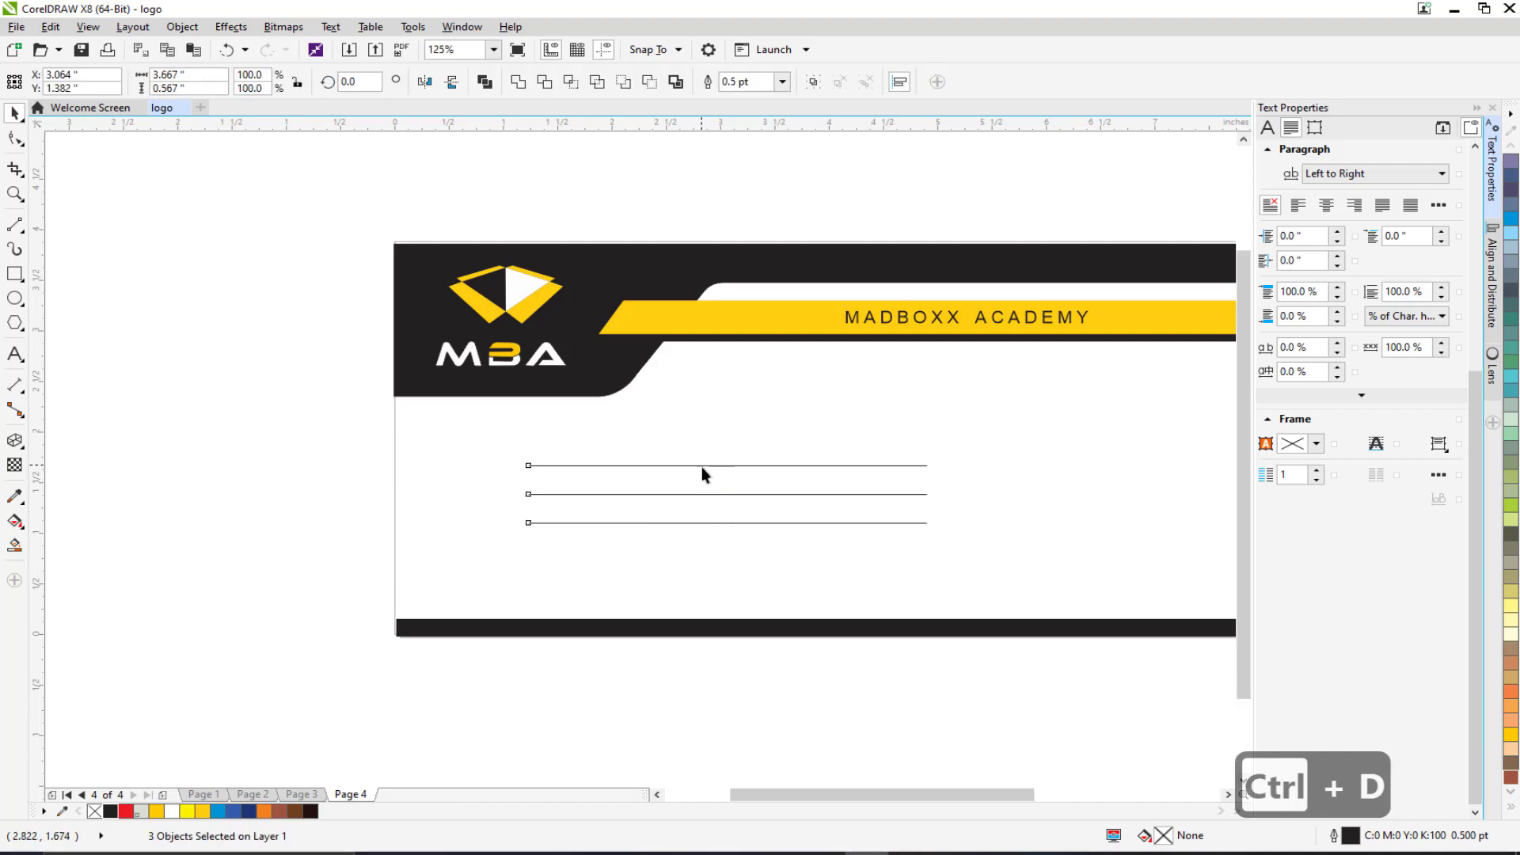
left_click_drag(701, 467, 706, 480)
left_click(14, 354)
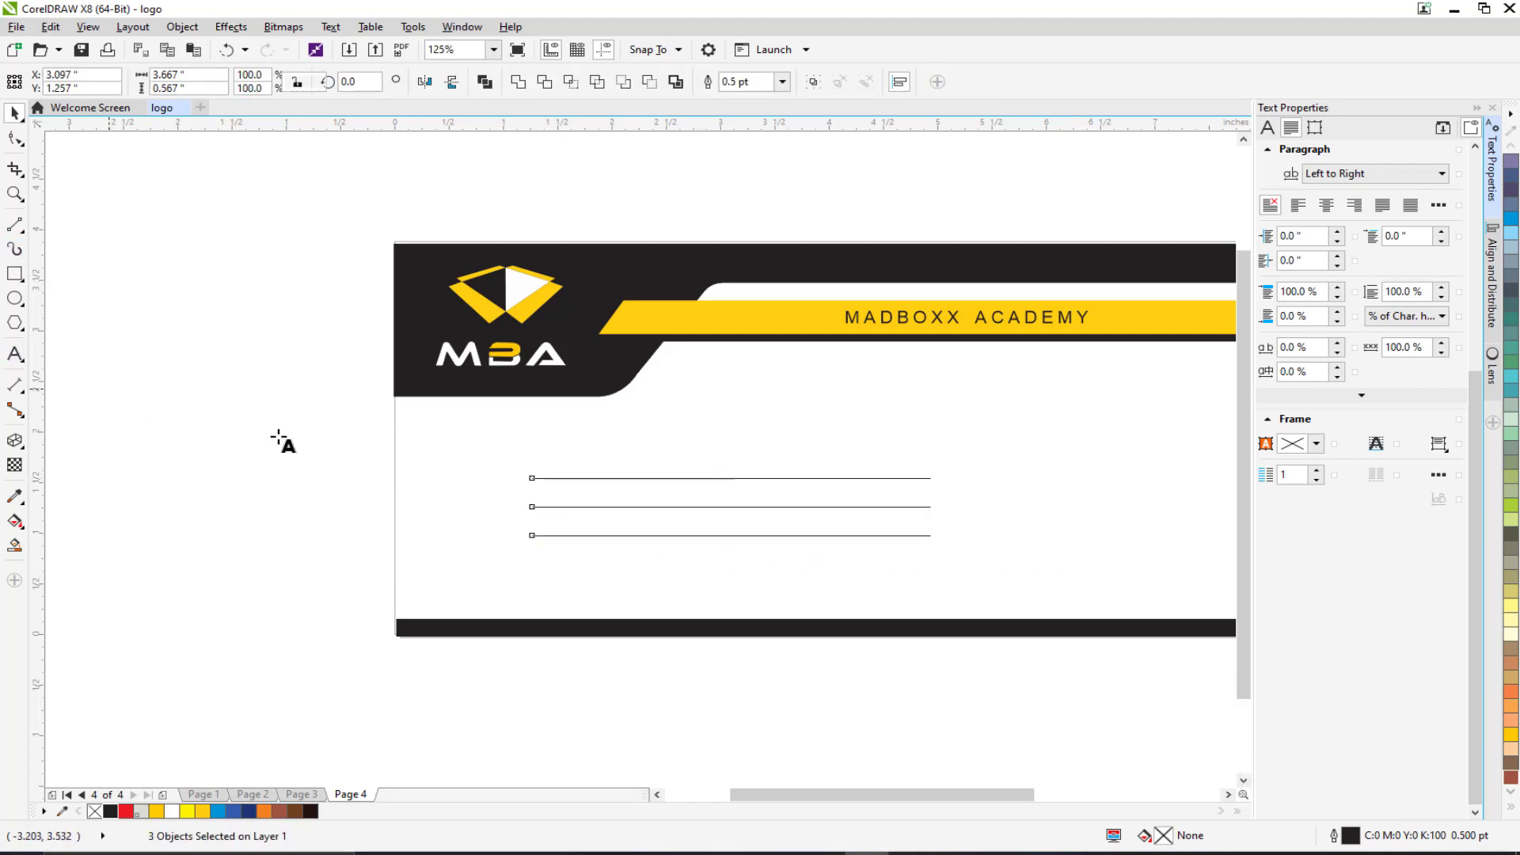
Type an 11 pt 'To,' label and position it just above the first address line.
scroll(550, 441, "up", 2)
left_click(554, 399)
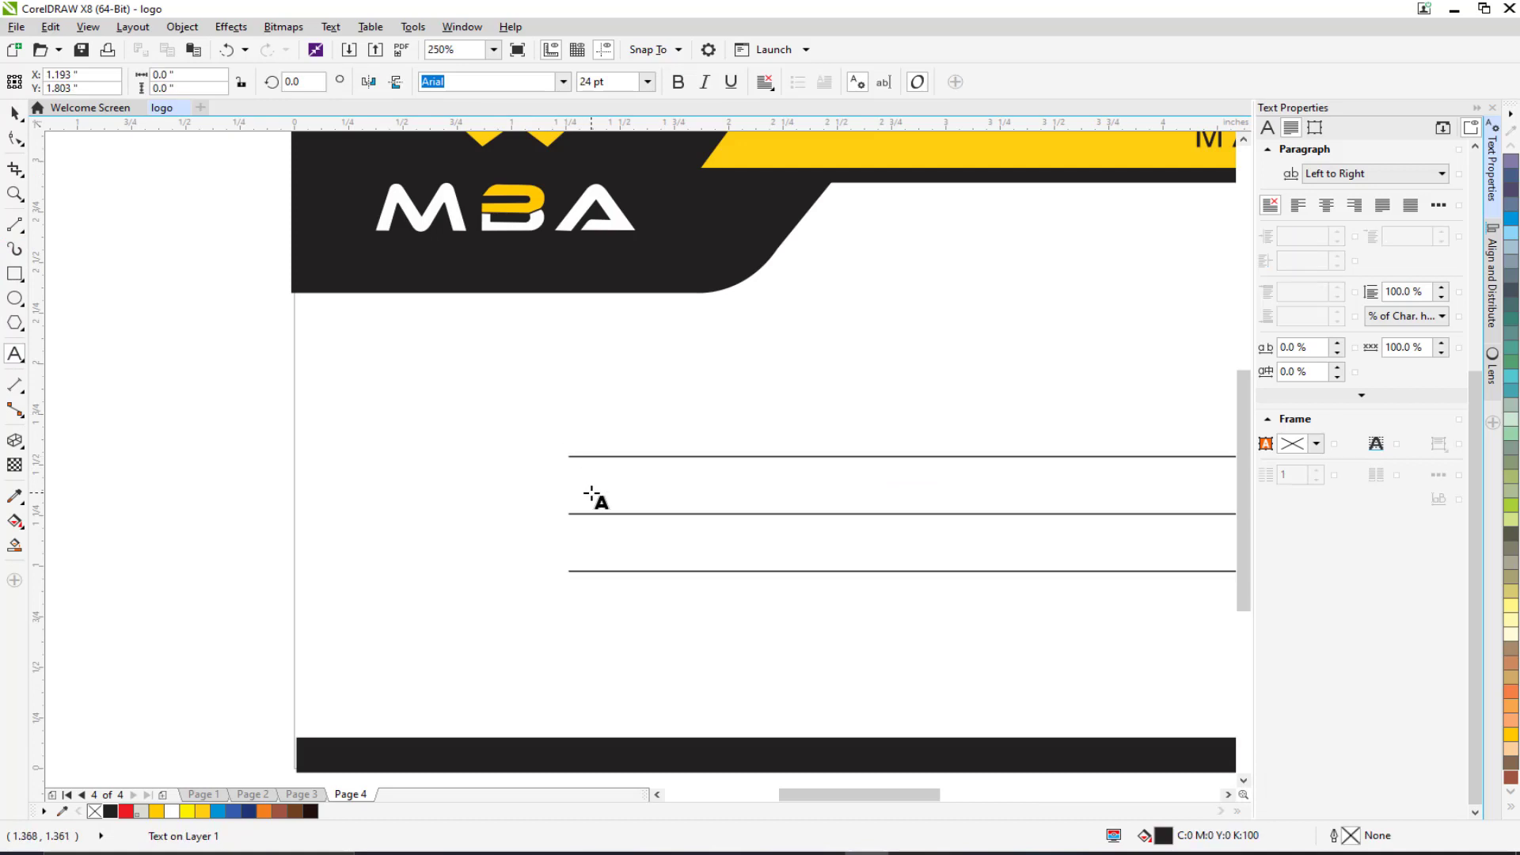
type("To,")
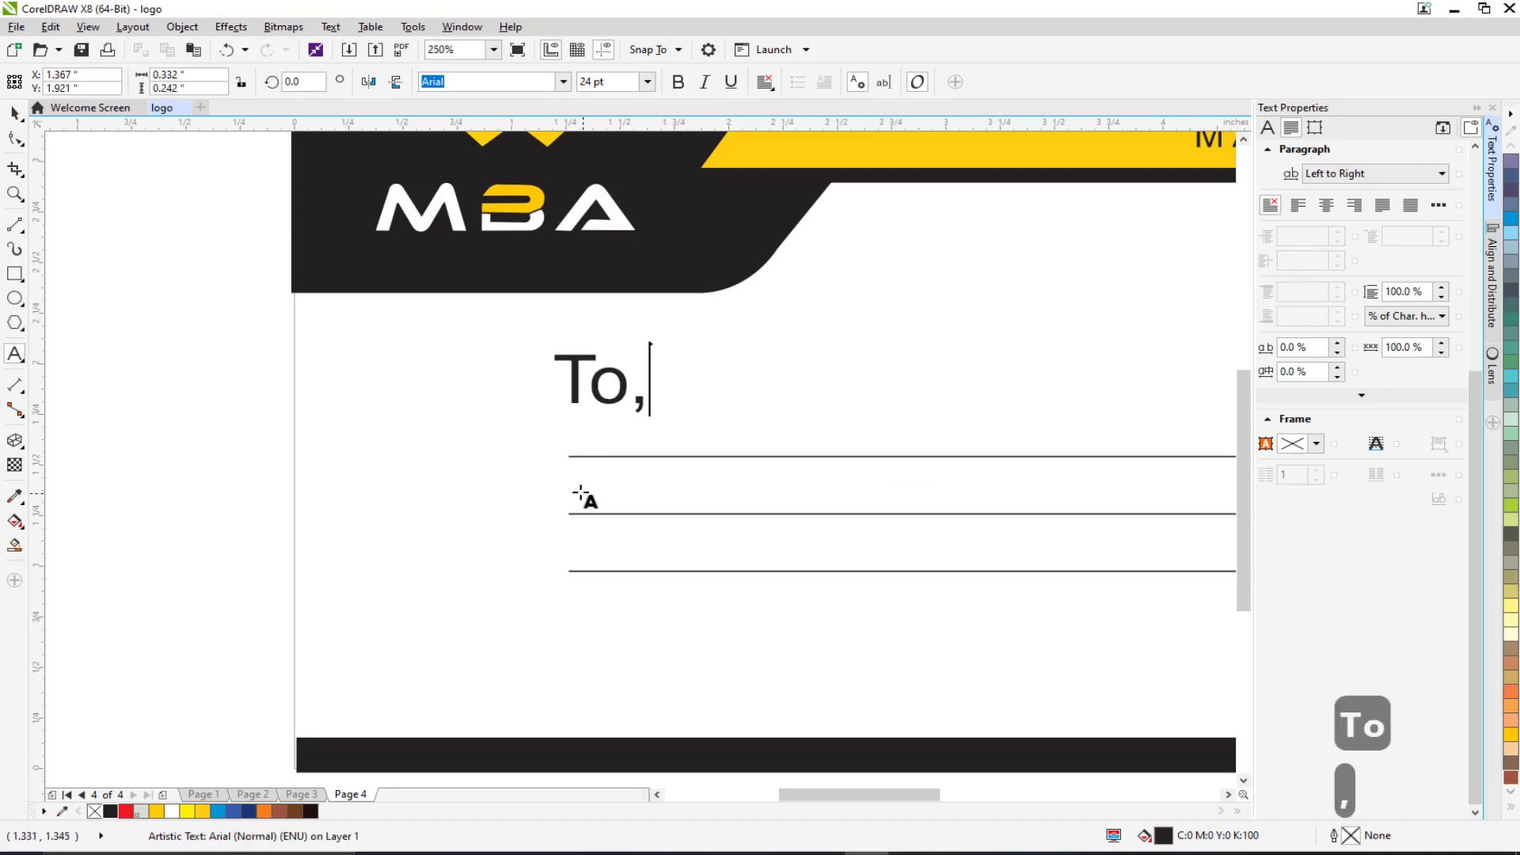
key("ctrl+a")
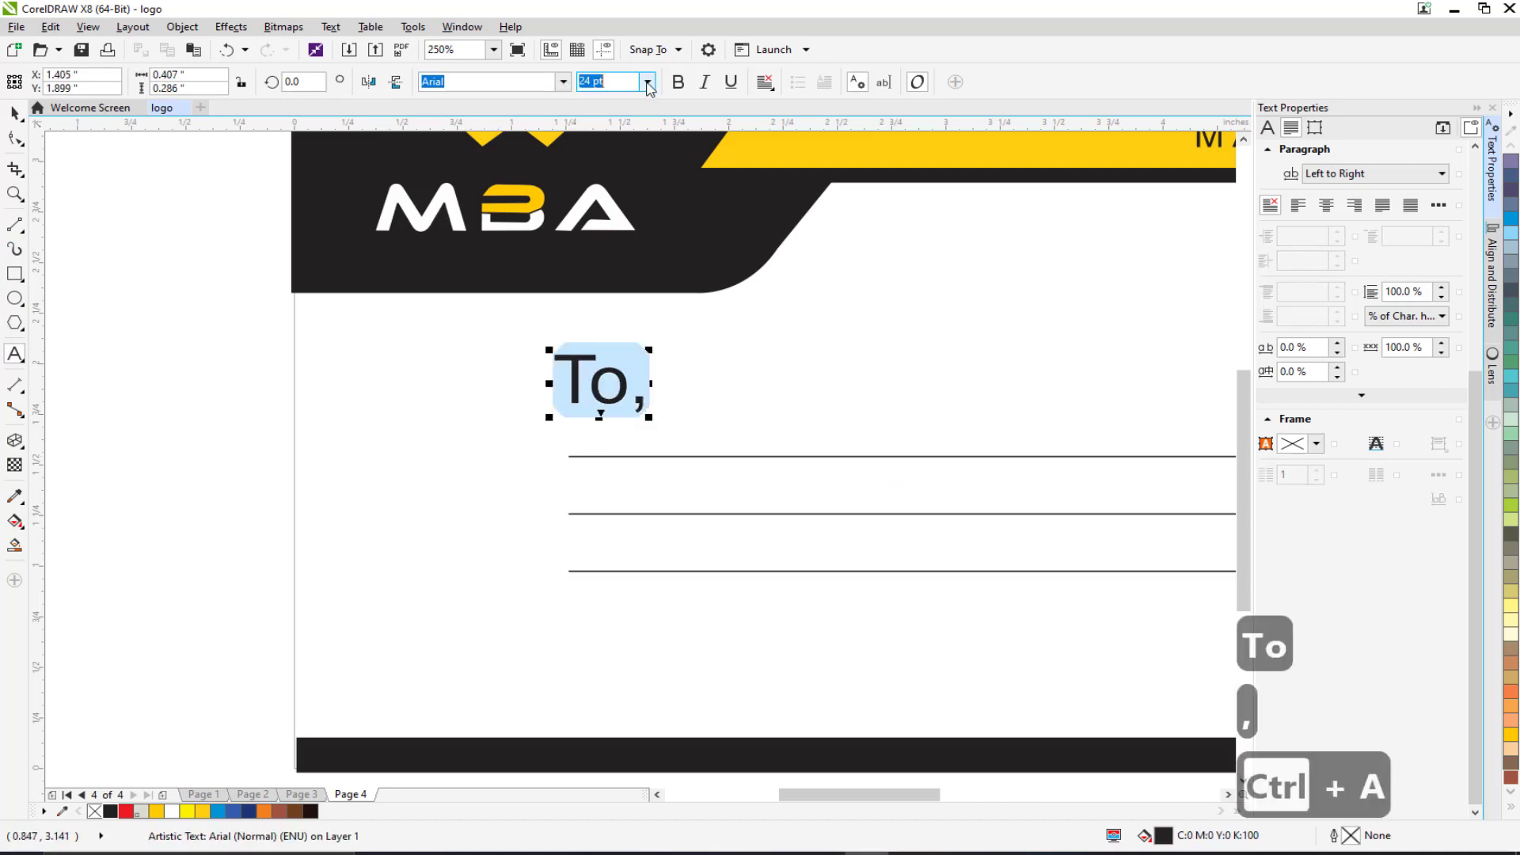
left_click(648, 82)
left_click(602, 157)
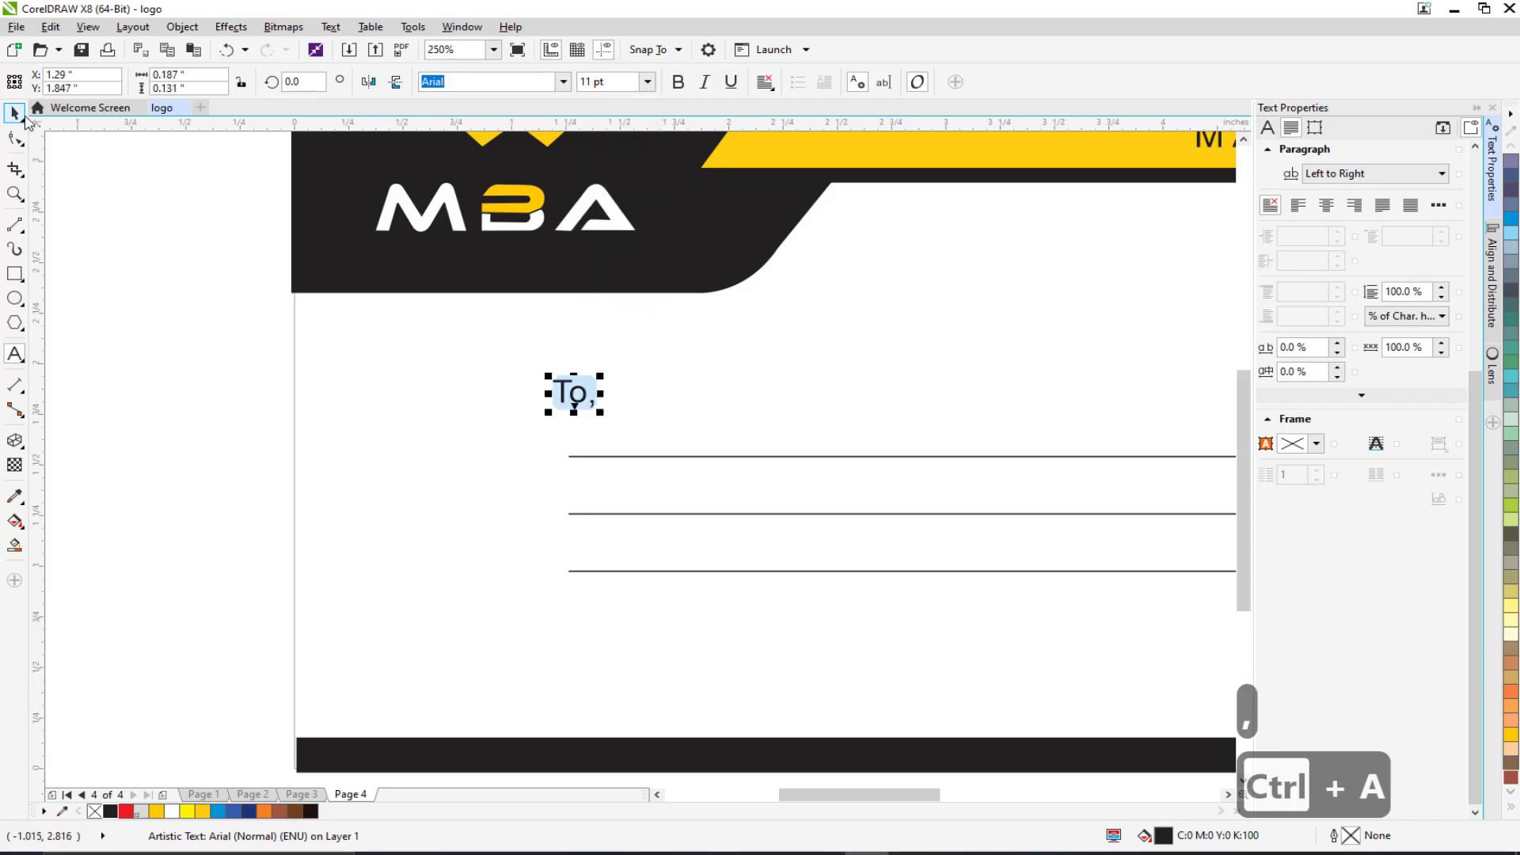
left_click(24, 115)
left_click_drag(558, 406, 551, 444)
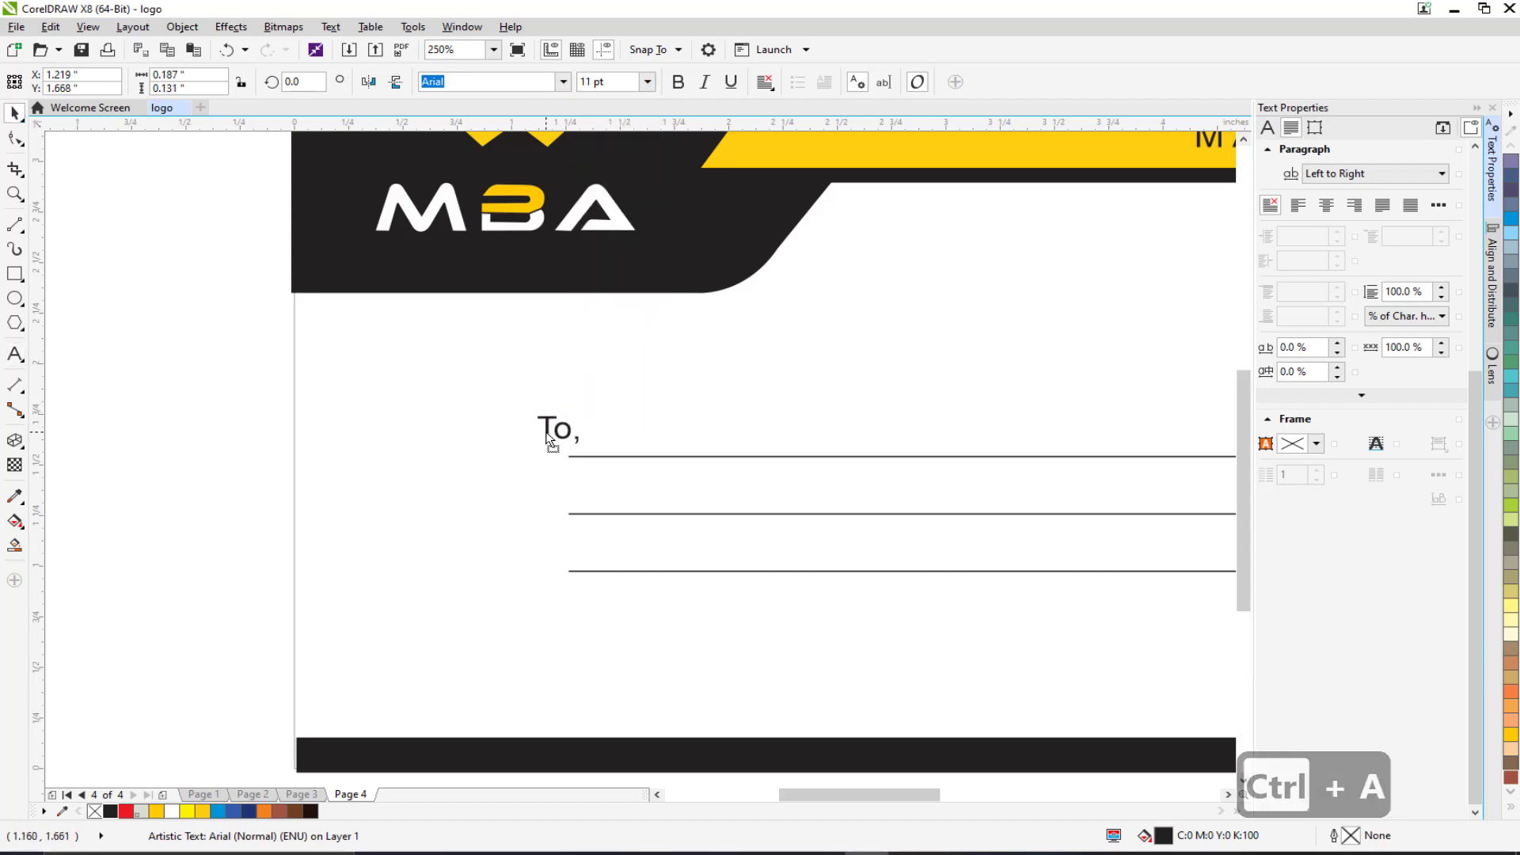
scroll(549, 440, "down", 2)
left_click(363, 421)
scroll(439, 428, "down", 2)
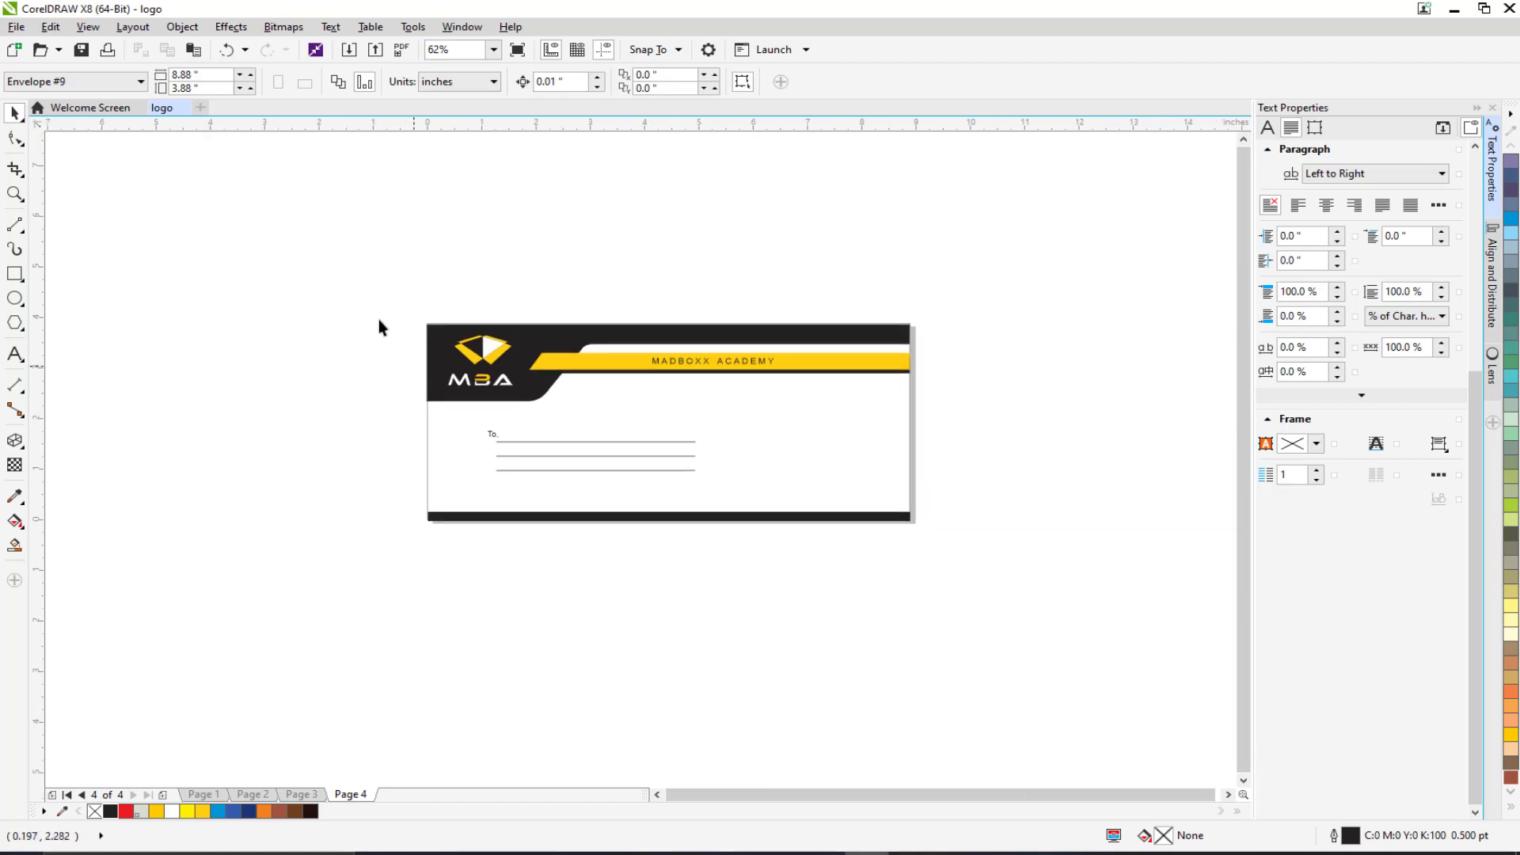
Duplicate the envelope design, then delete the misplaced copy.
left_click_drag(572, 446, 1028, 682)
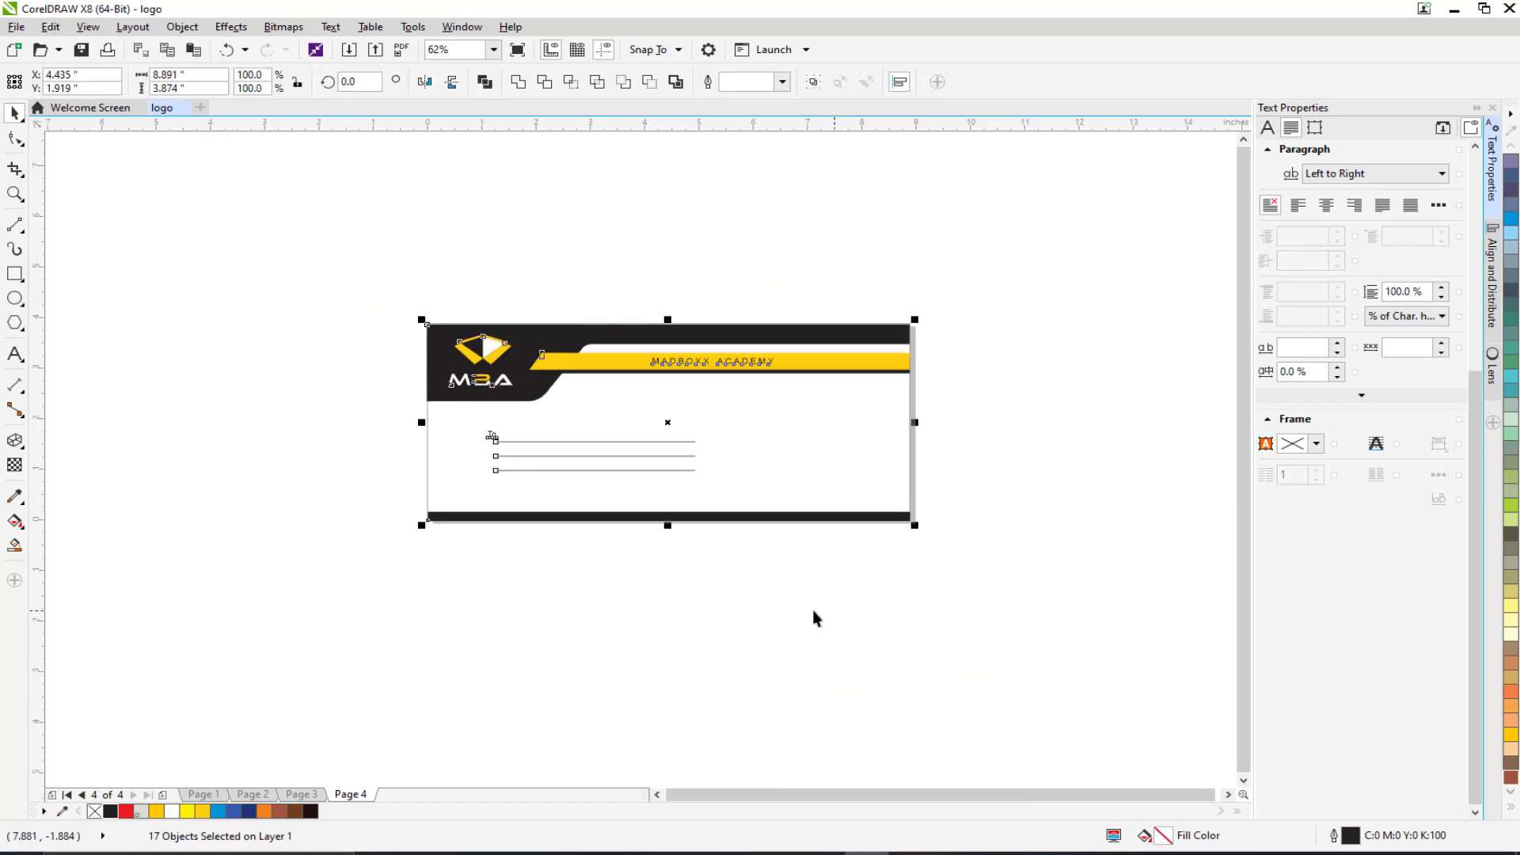
left_click_drag(677, 597, 690, 546)
key("ctrl+d")
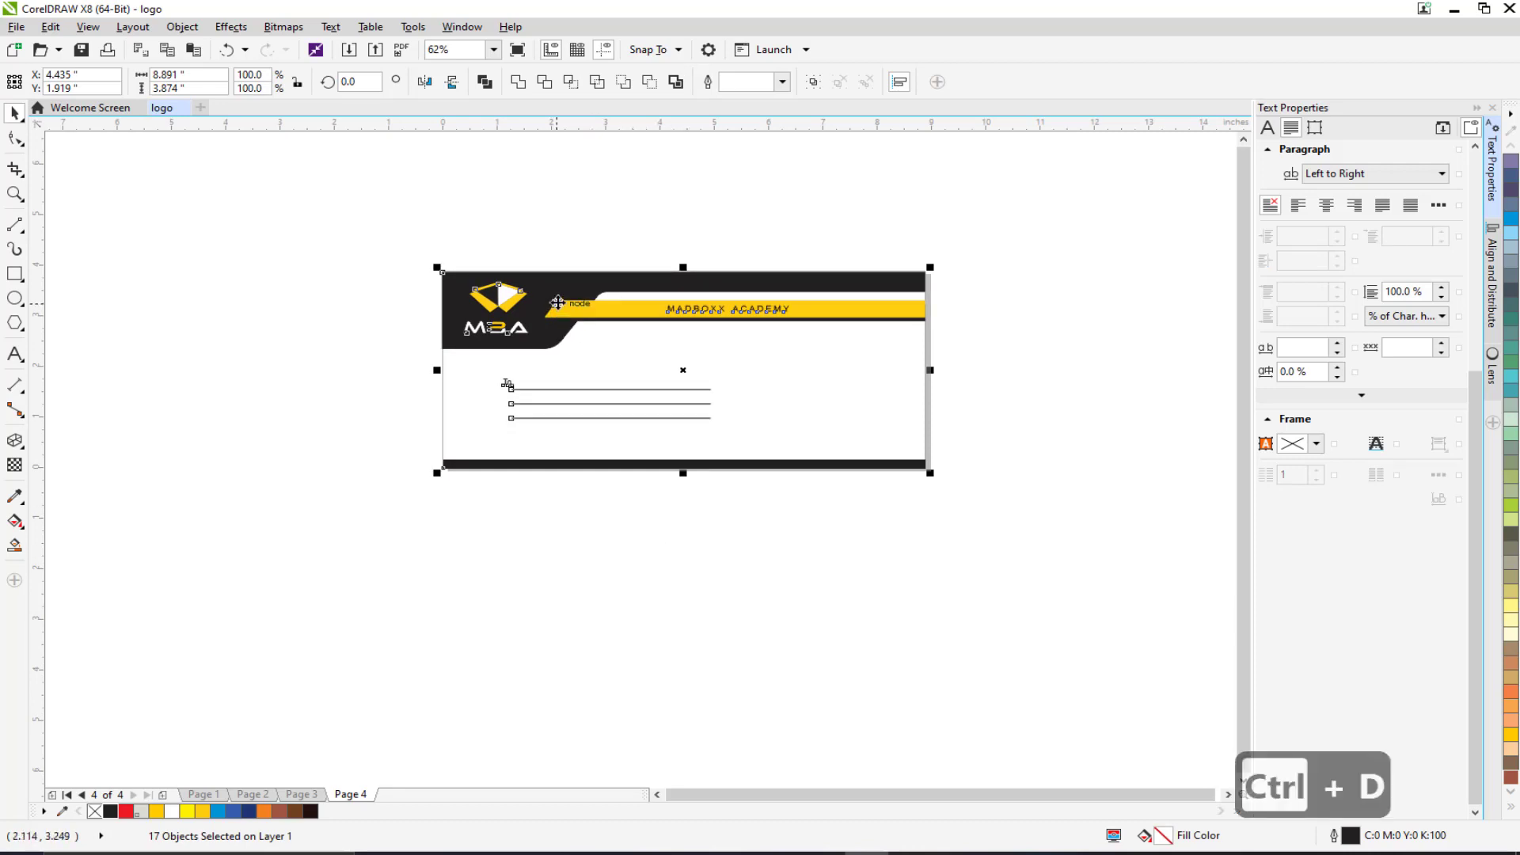
left_click_drag(563, 315, 535, 453)
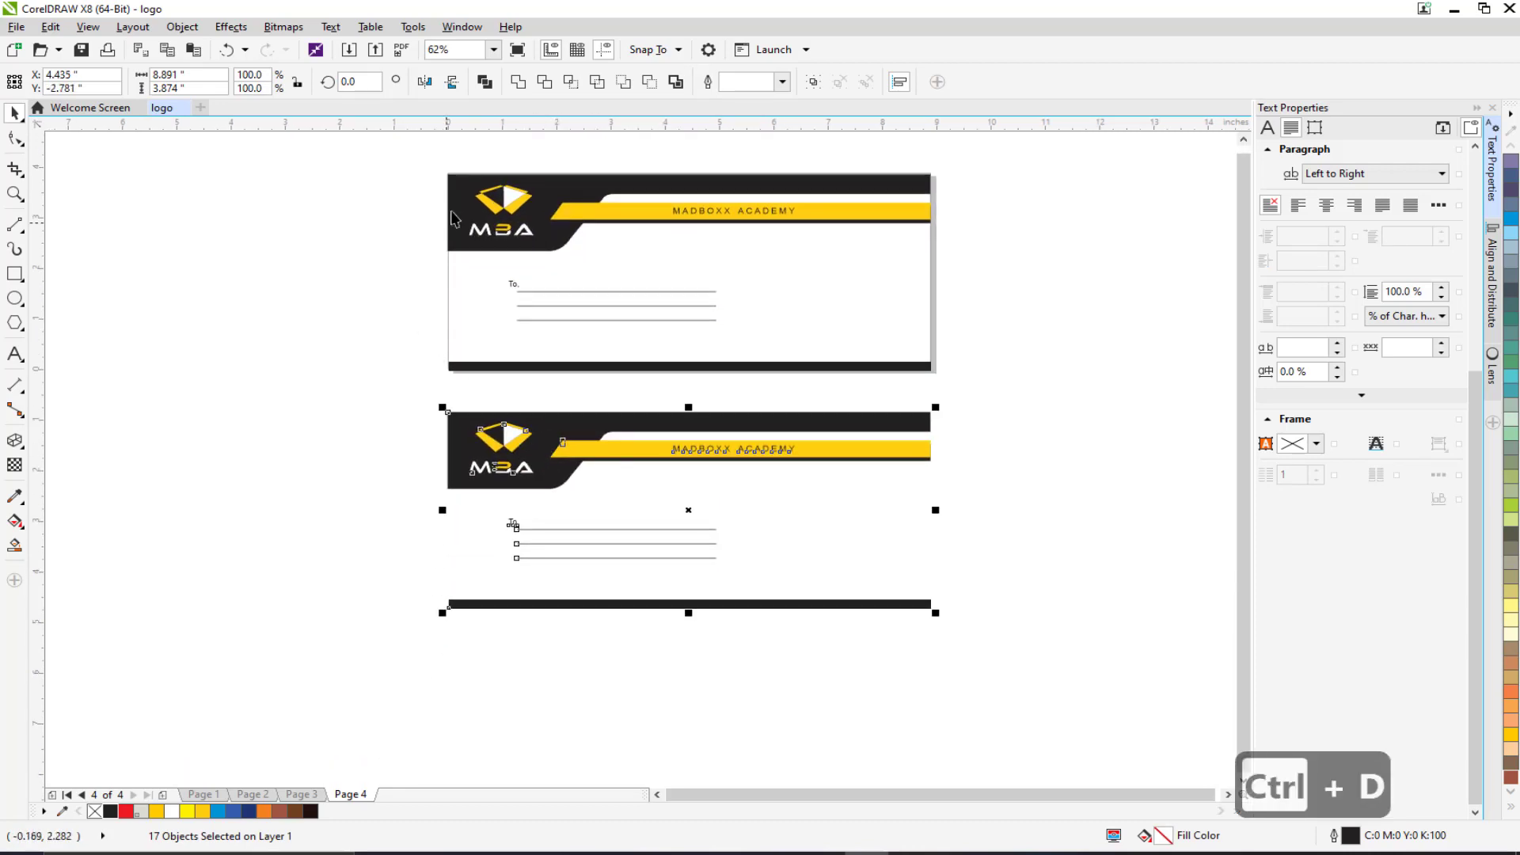
key("Delete")
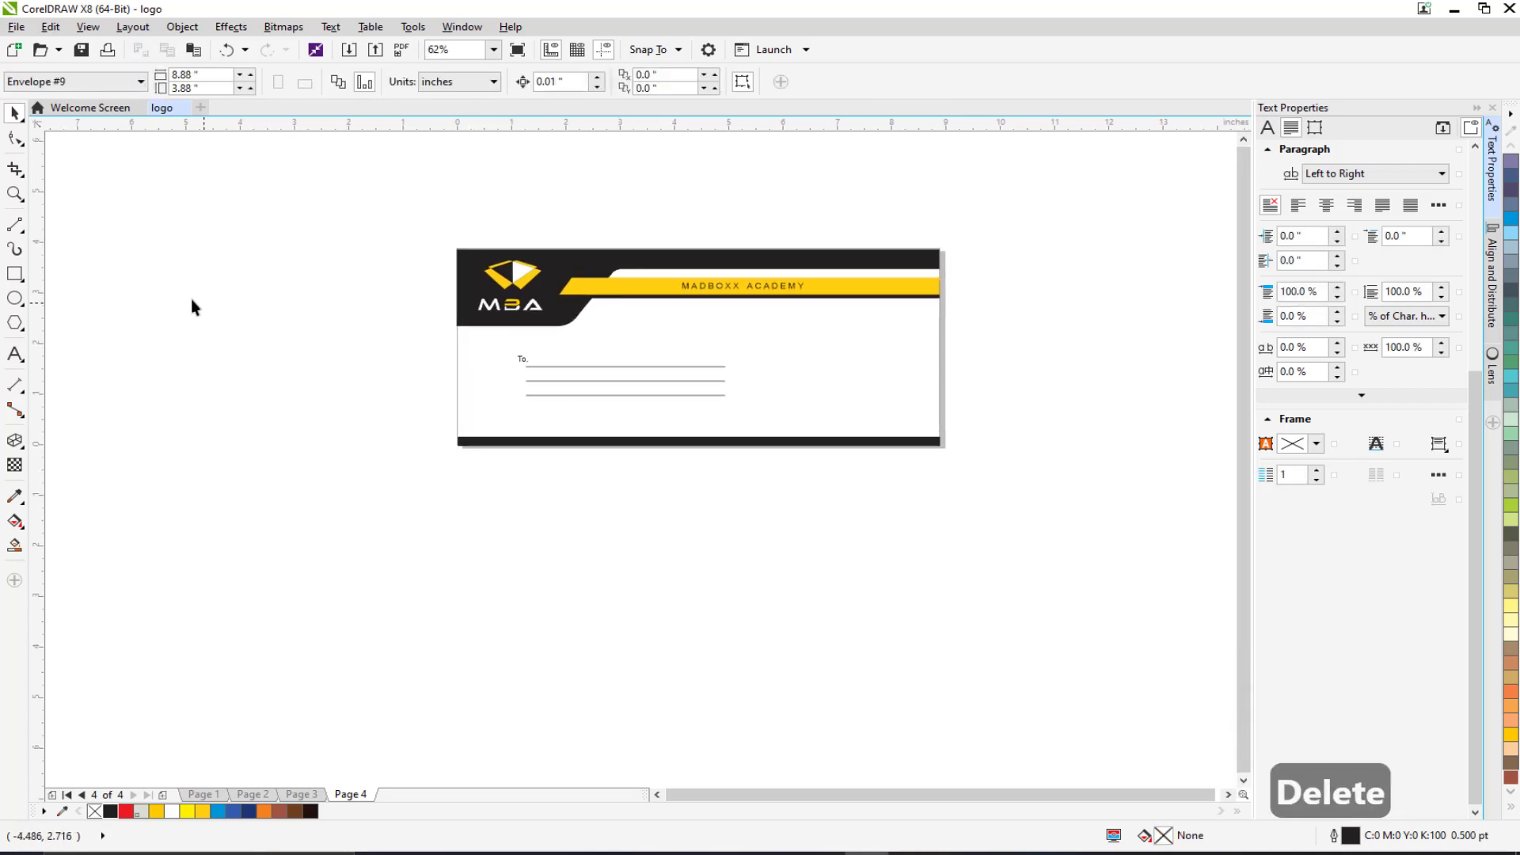
Add a page-sized rectangle and duplicate the whole envelope below the original.
double_click(15, 275)
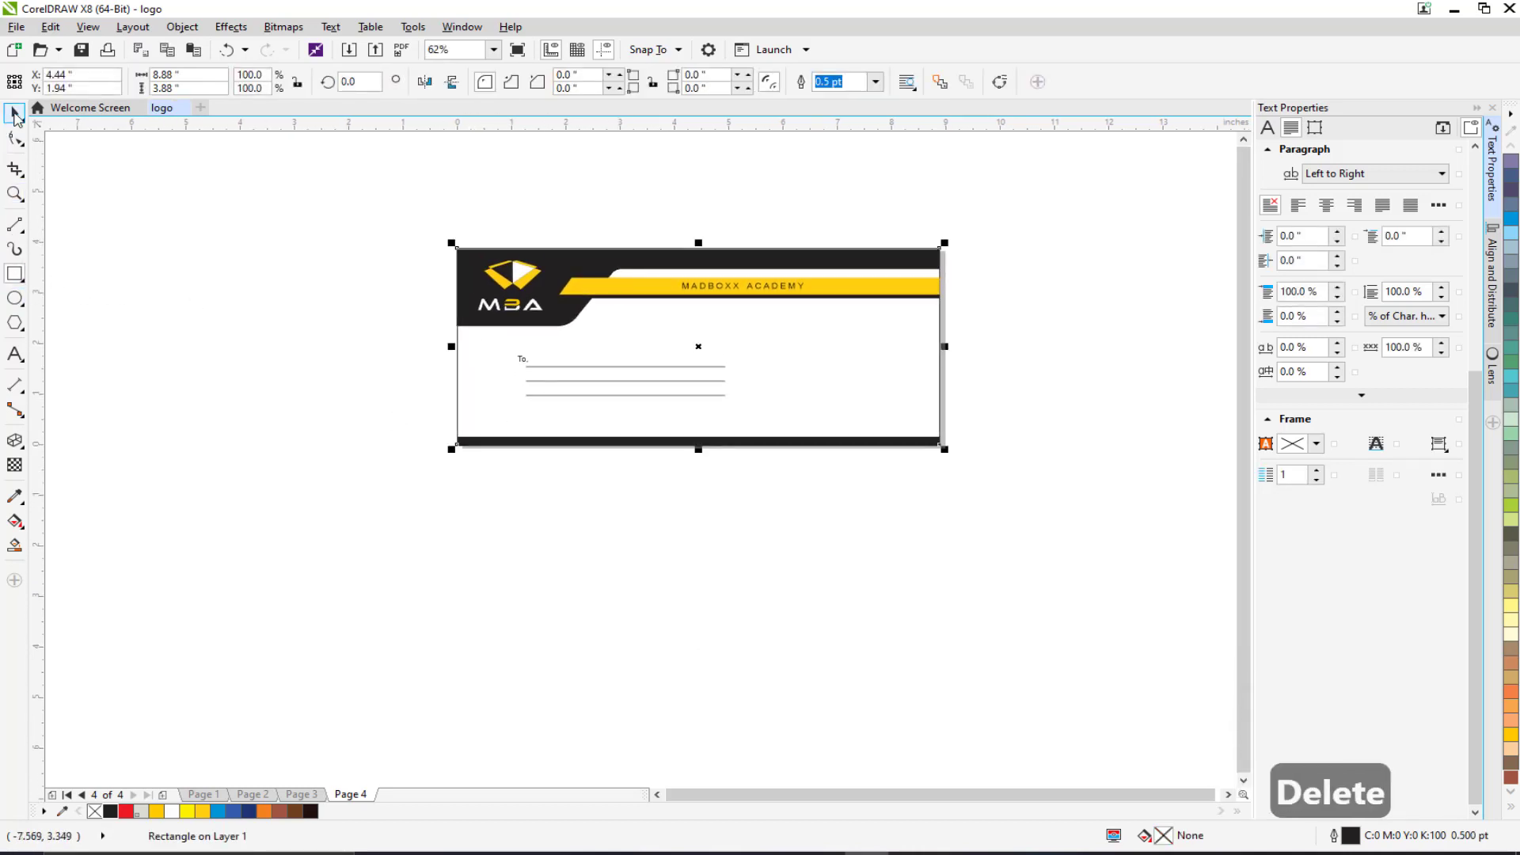
left_click(13, 114)
left_click(333, 312)
left_click_drag(373, 221, 1025, 519)
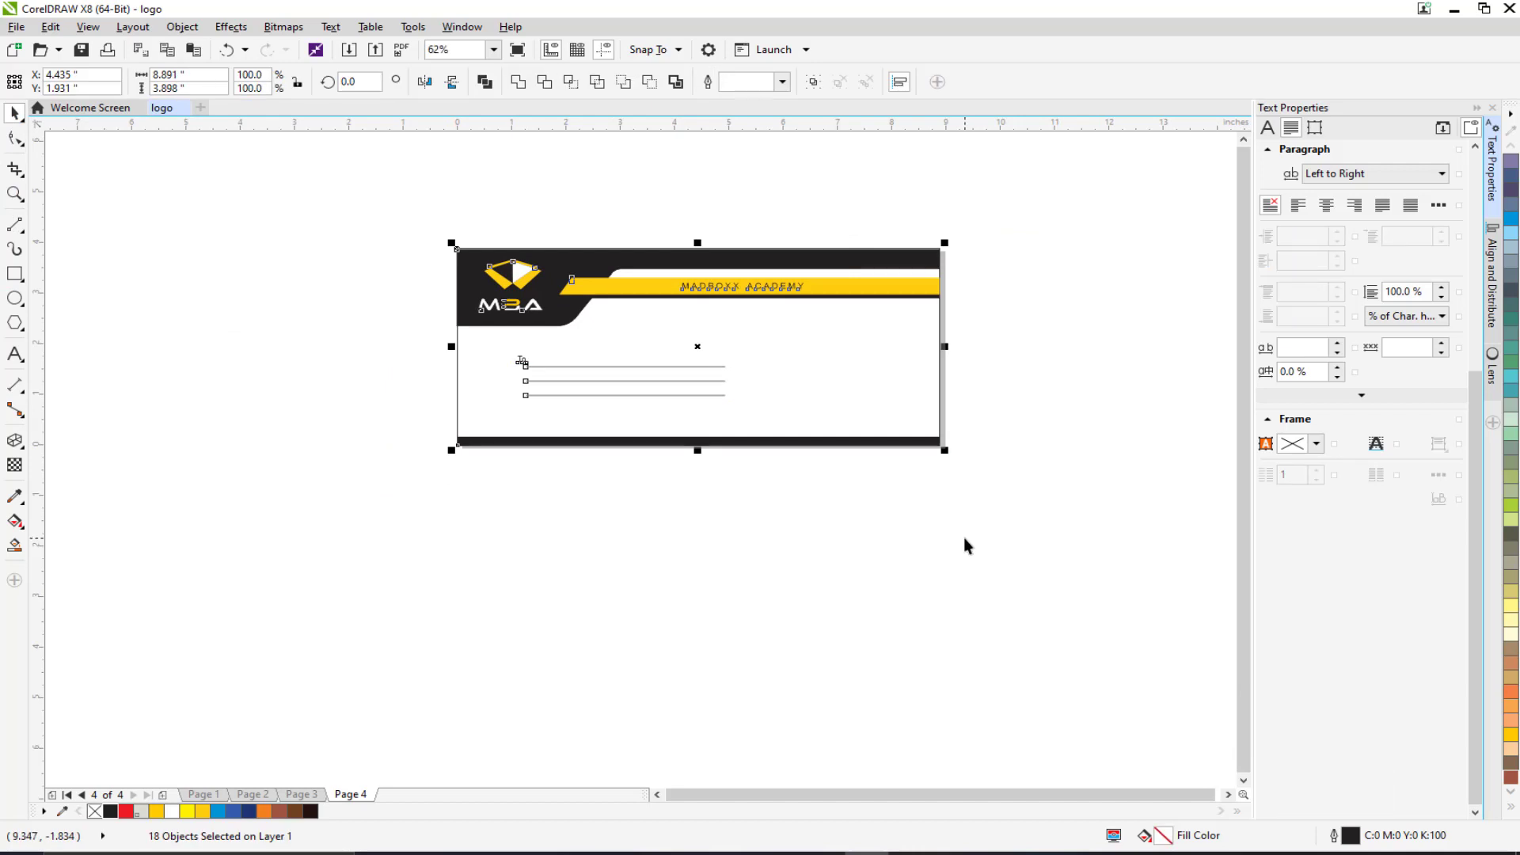
key("ctrl+d")
left_click_drag(469, 301, 469, 535)
left_click(360, 443)
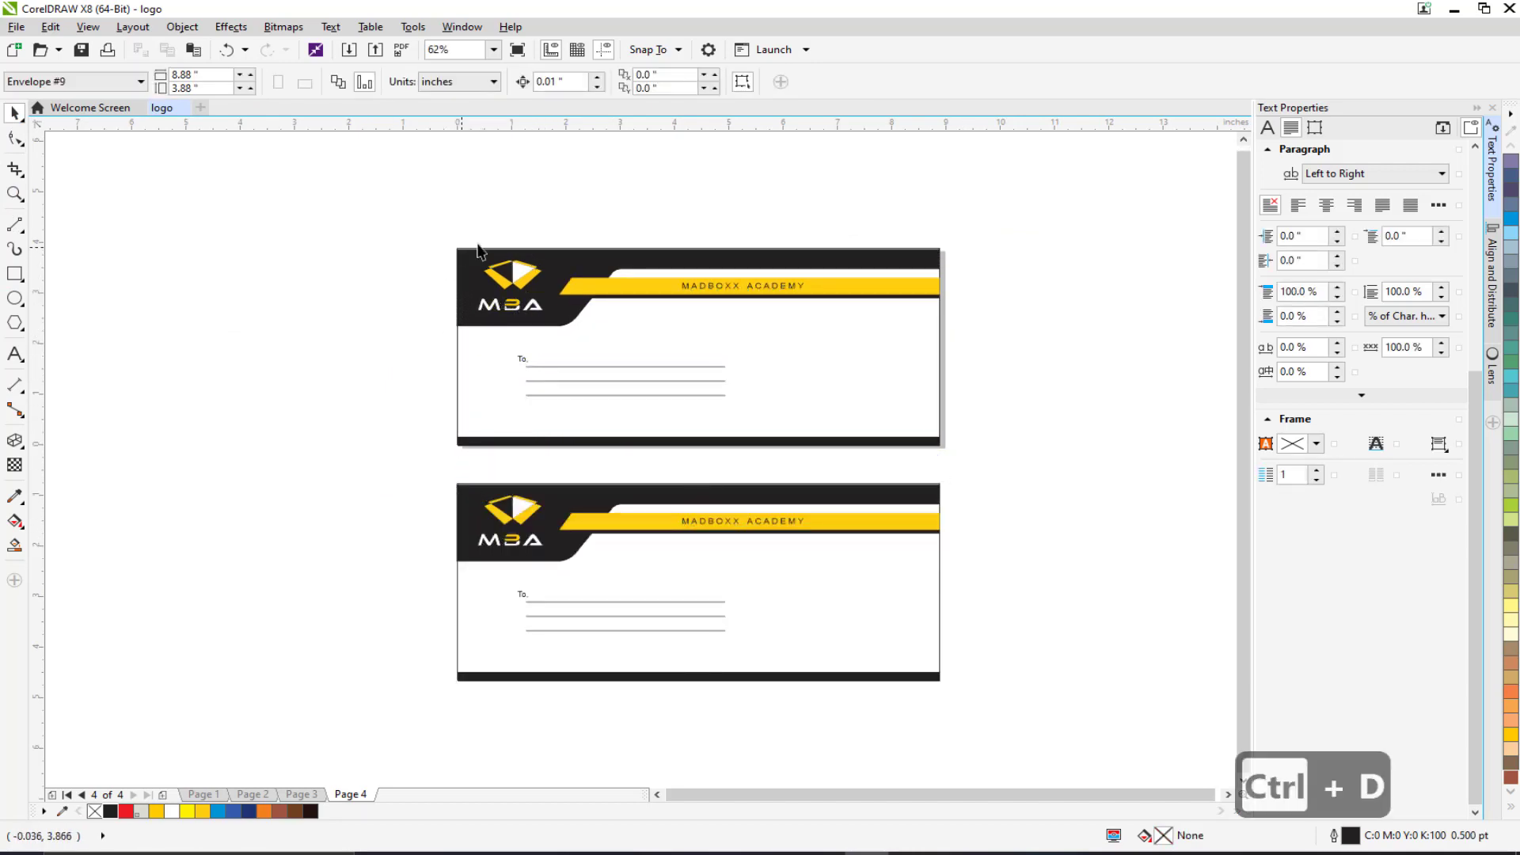
Move the copy beside the original and review Pages 1 through 4.
scroll(397, 421, "down", 2)
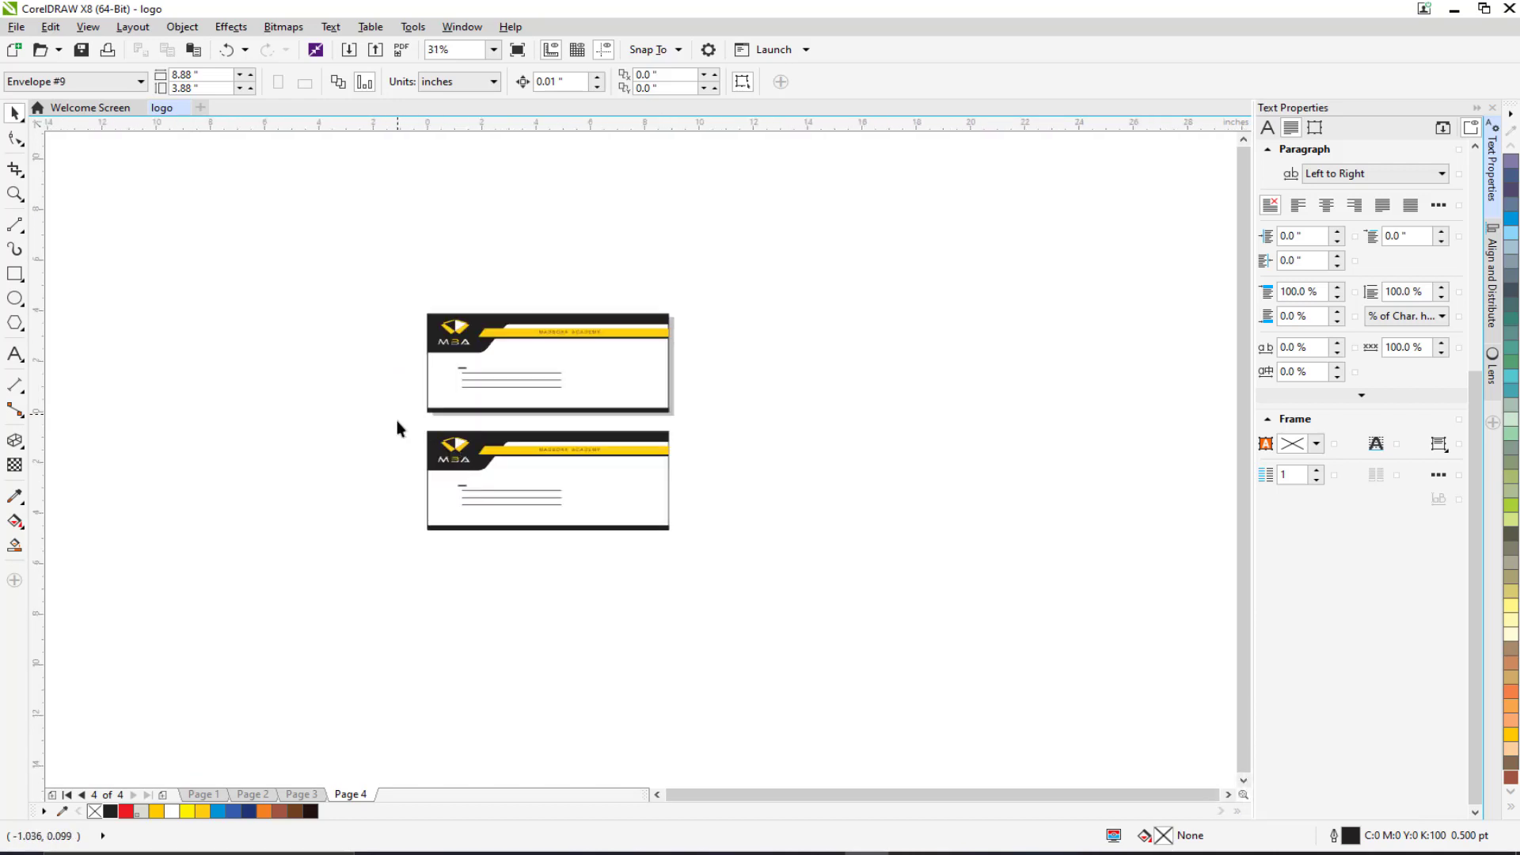
left_click_drag(397, 420, 720, 577)
left_click_drag(618, 465, 905, 362)
left_click(211, 796)
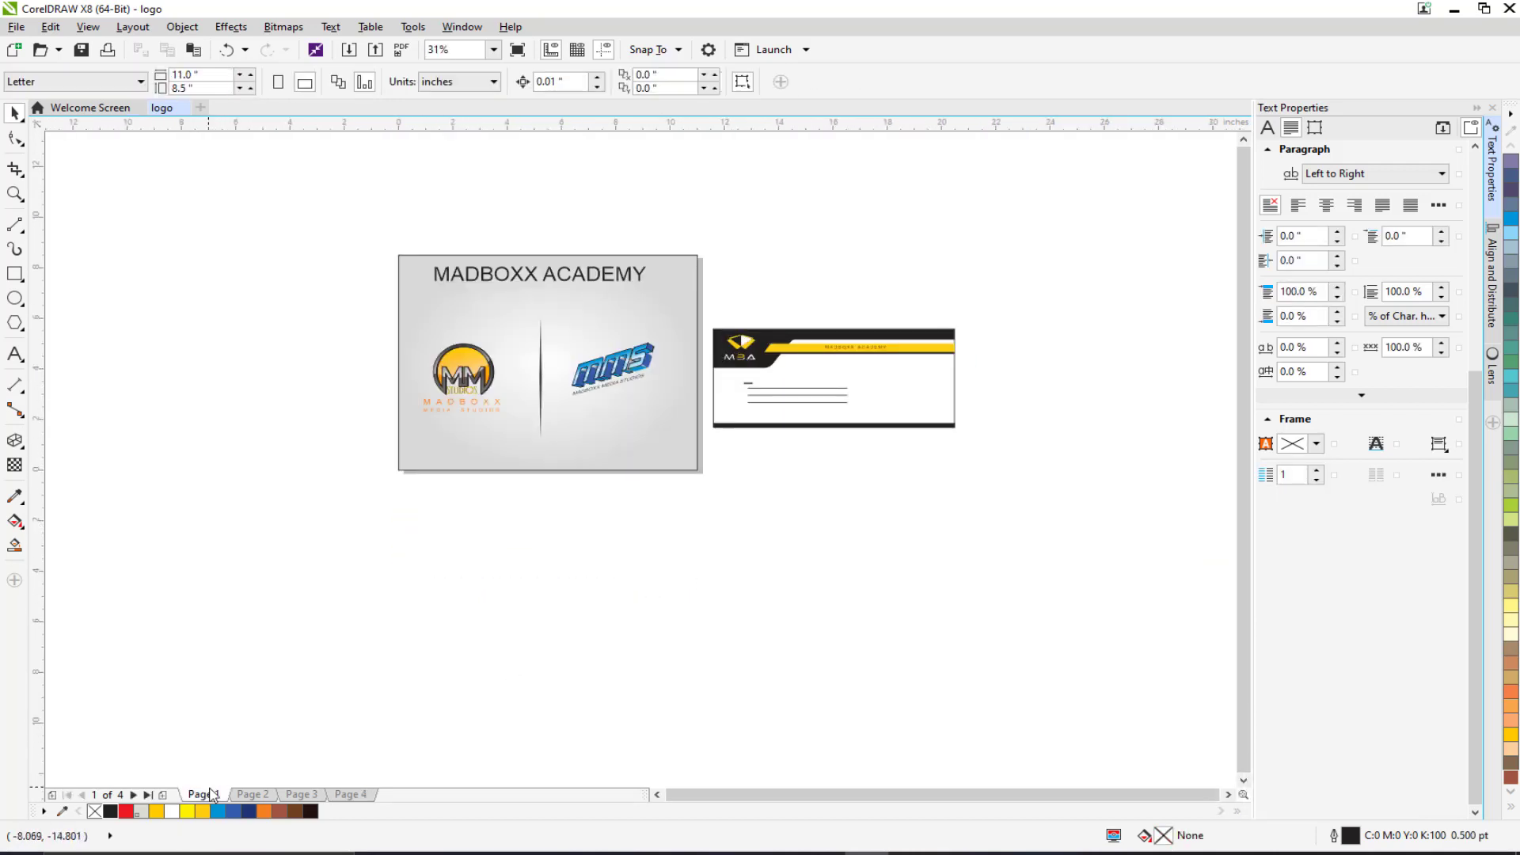
left_click(240, 795)
left_click(301, 795)
left_click(351, 796)
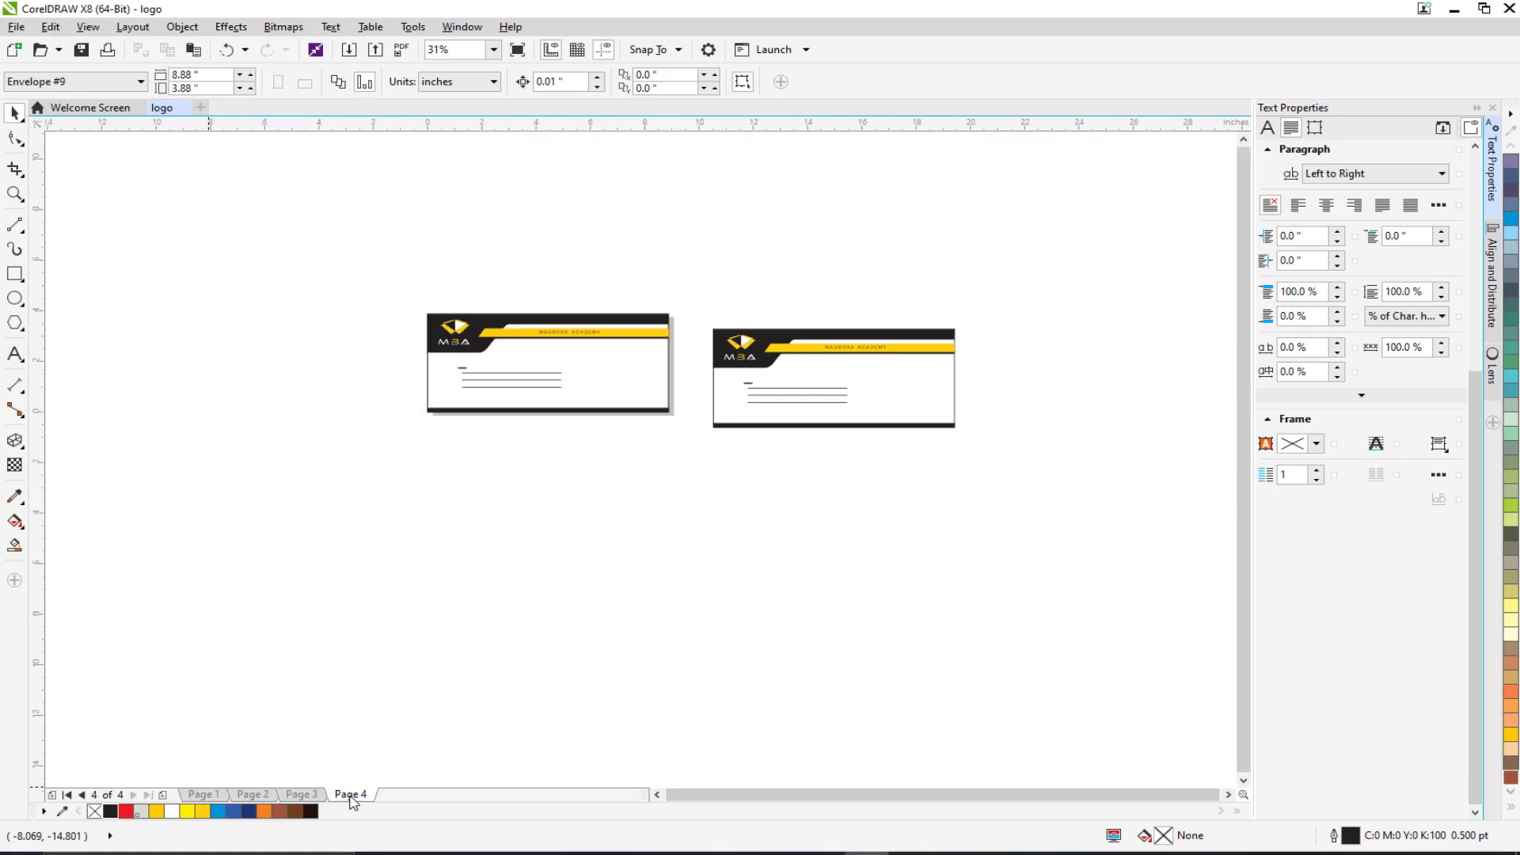
Move the copied envelope back directly beneath the original on Page 4.
left_click_drag(715, 297, 1084, 483)
left_click_drag(478, 463, 439, 455)
scroll(523, 463, "up", 2)
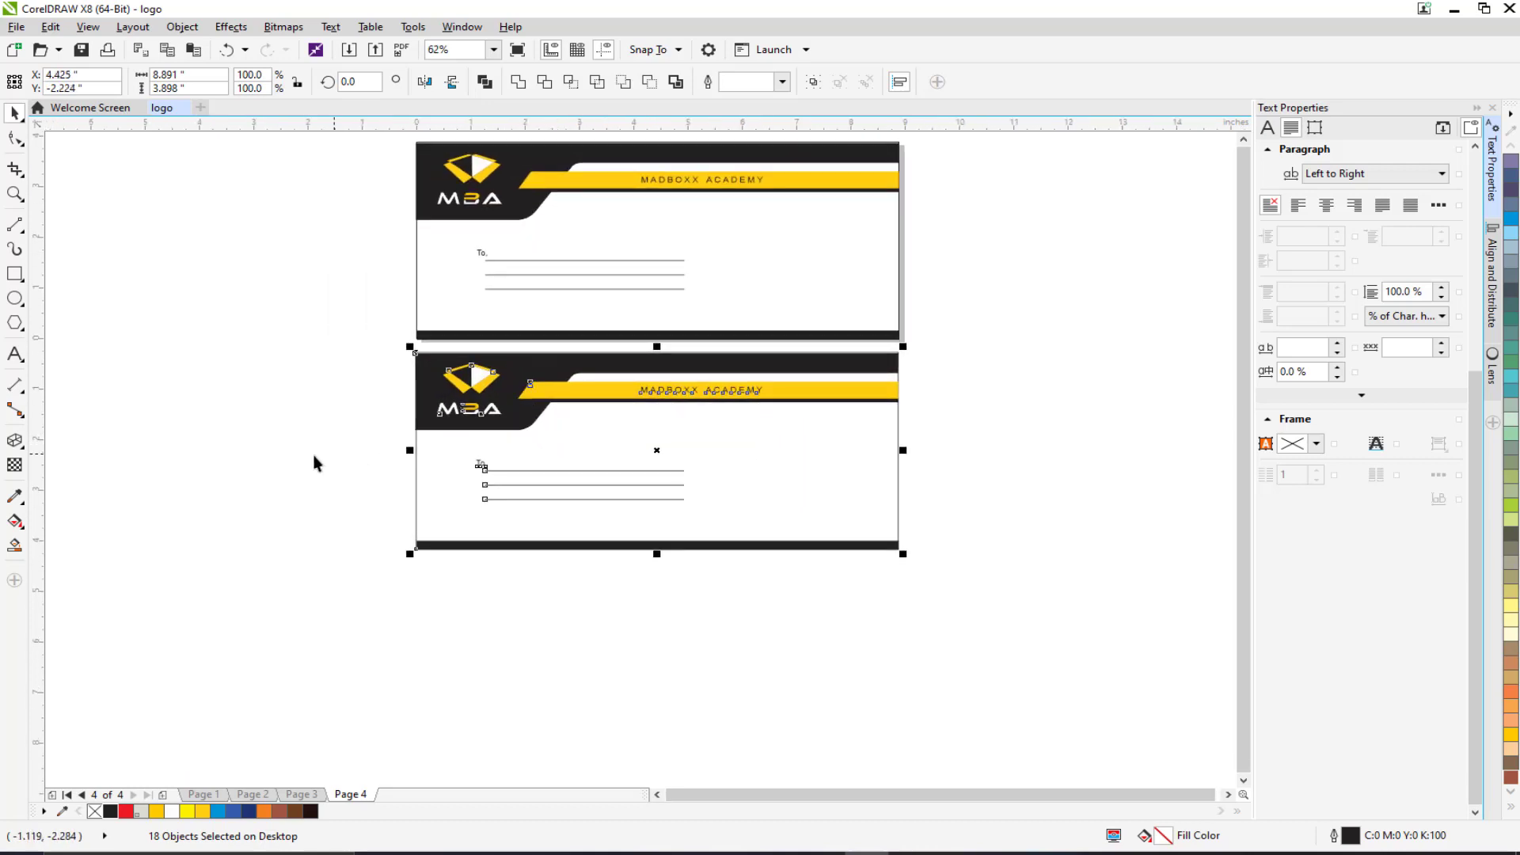
Delete the To lines and the bottom black bar from the lower envelope.
left_click(366, 450)
left_click_drag(340, 448, 780, 523)
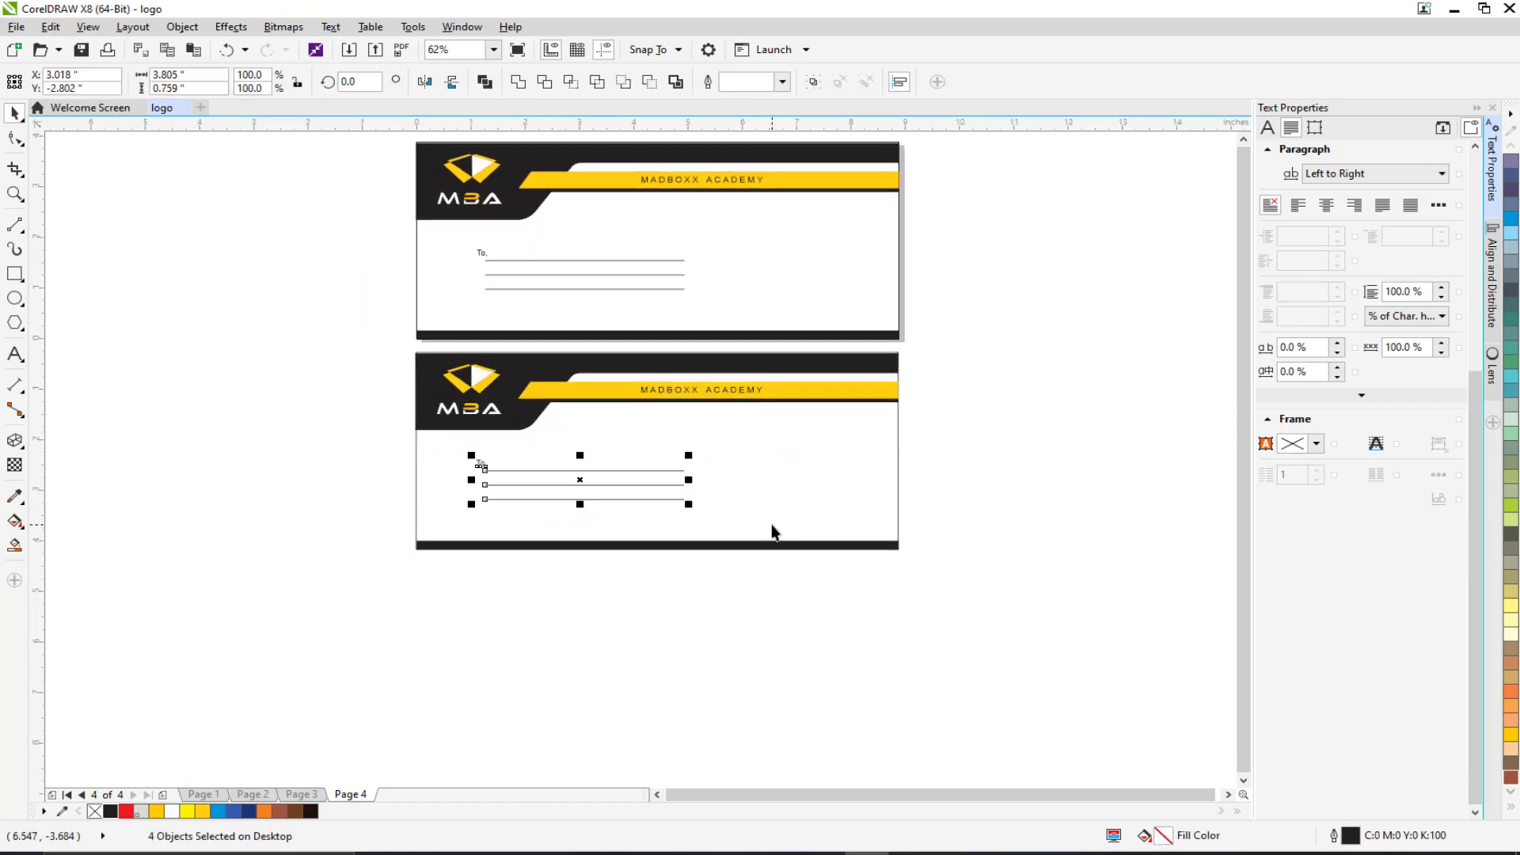
key("Delete")
left_click(507, 570)
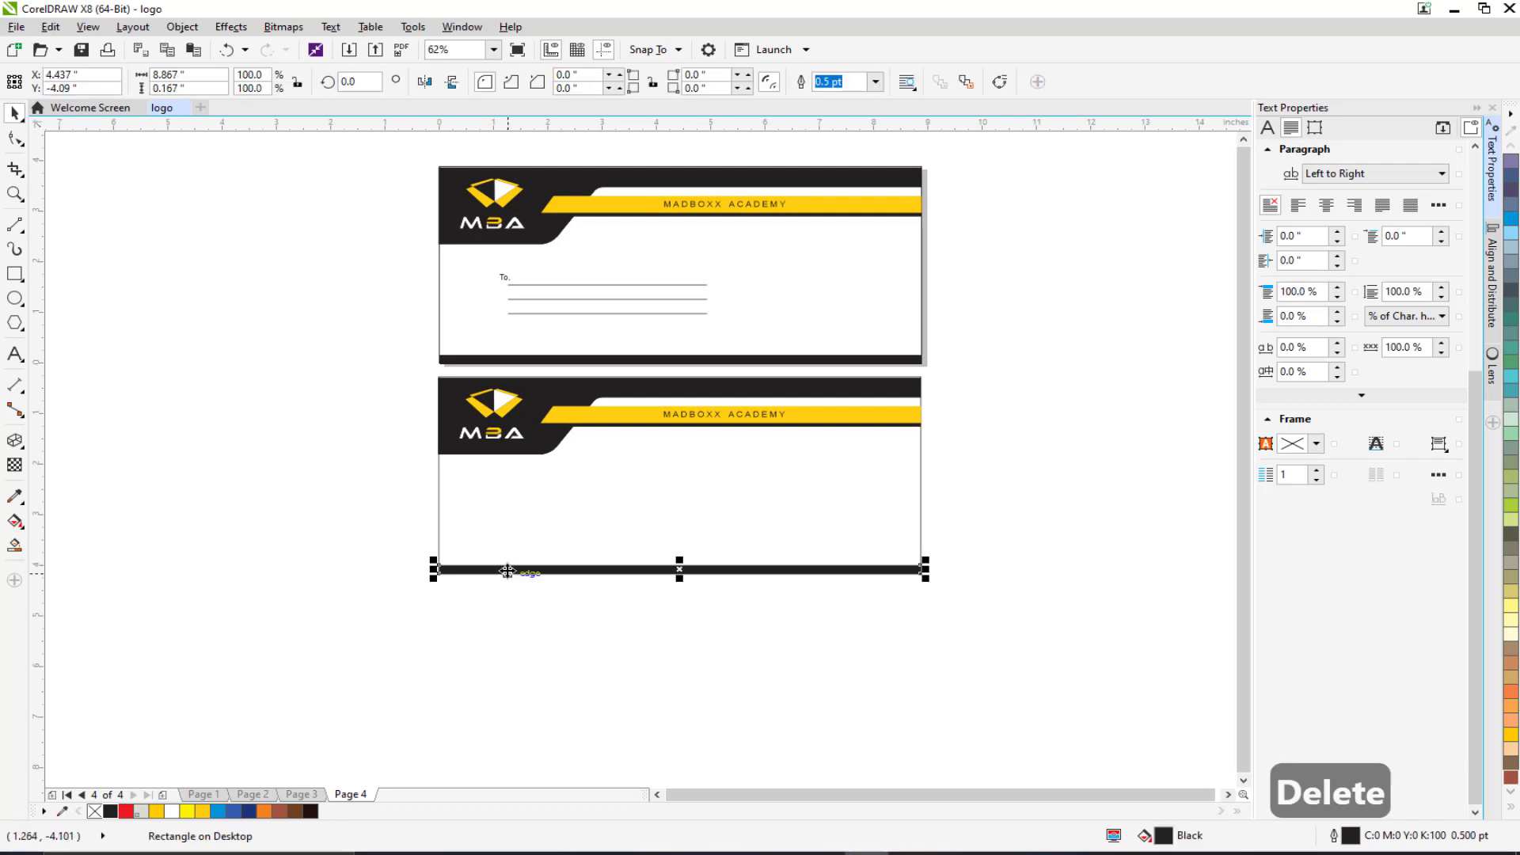
key("Delete")
Lower the header band and move the MBA logo and MADBOXX ACADEMY text off the card.
left_click_drag(715, 479, 984, 493)
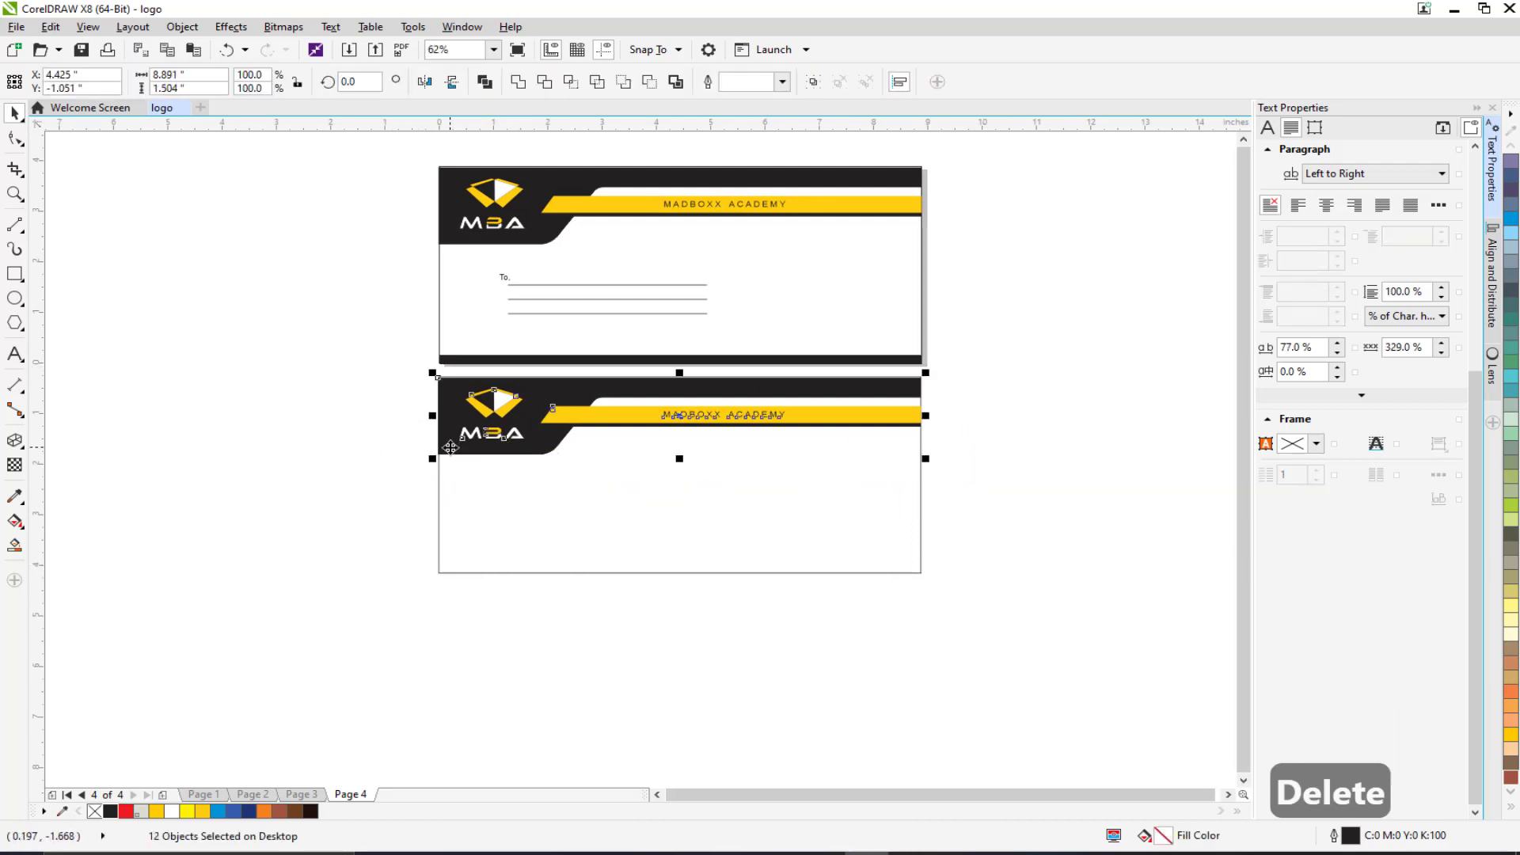
left_click_drag(524, 409, 524, 492)
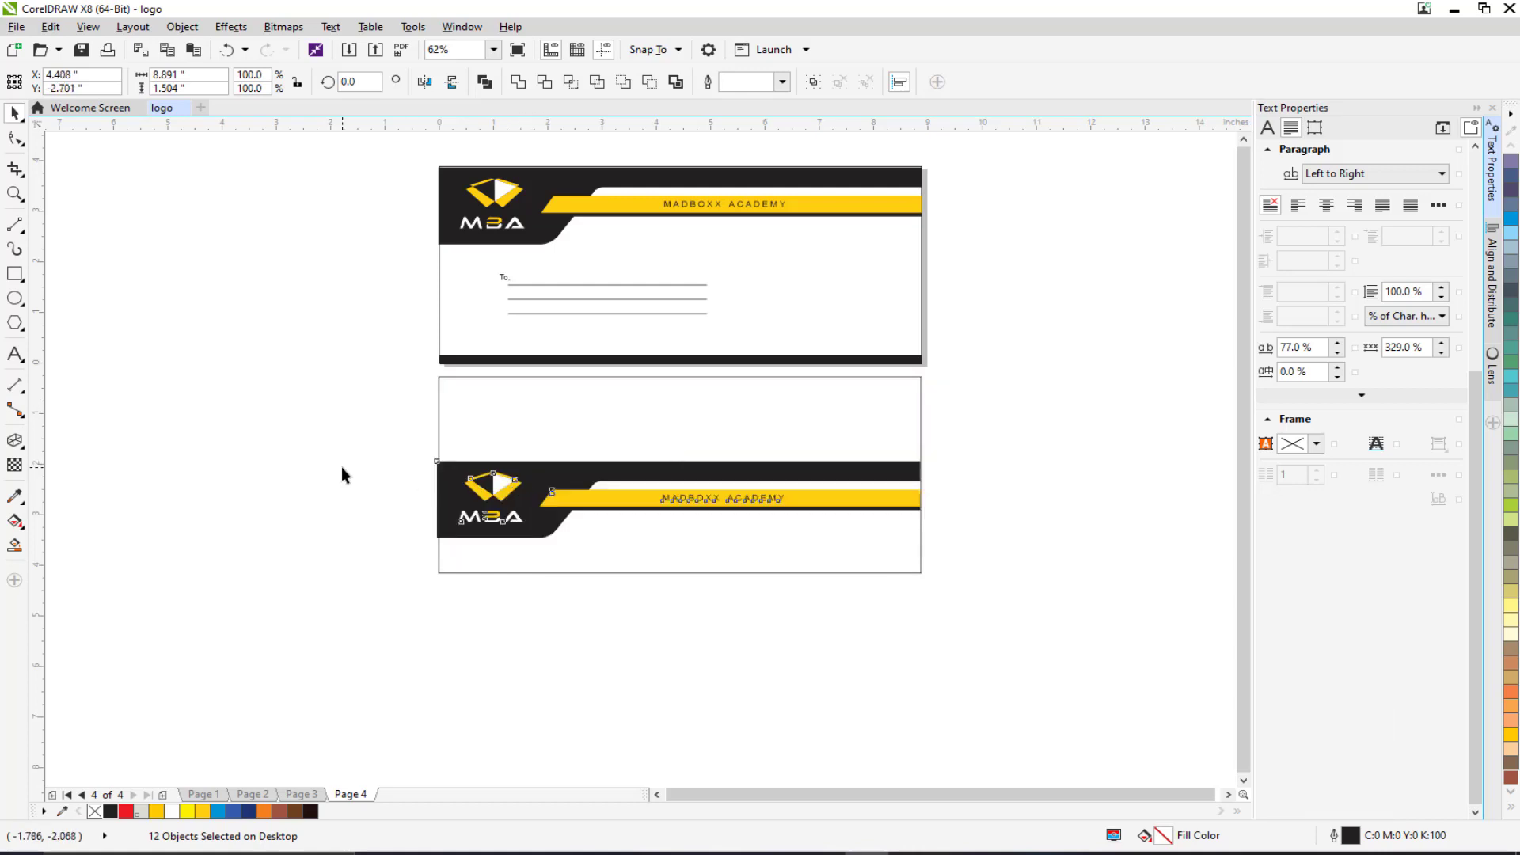
left_click_drag(388, 459, 548, 556)
left_click_drag(491, 499, 324, 472)
left_click_drag(689, 504, 333, 394)
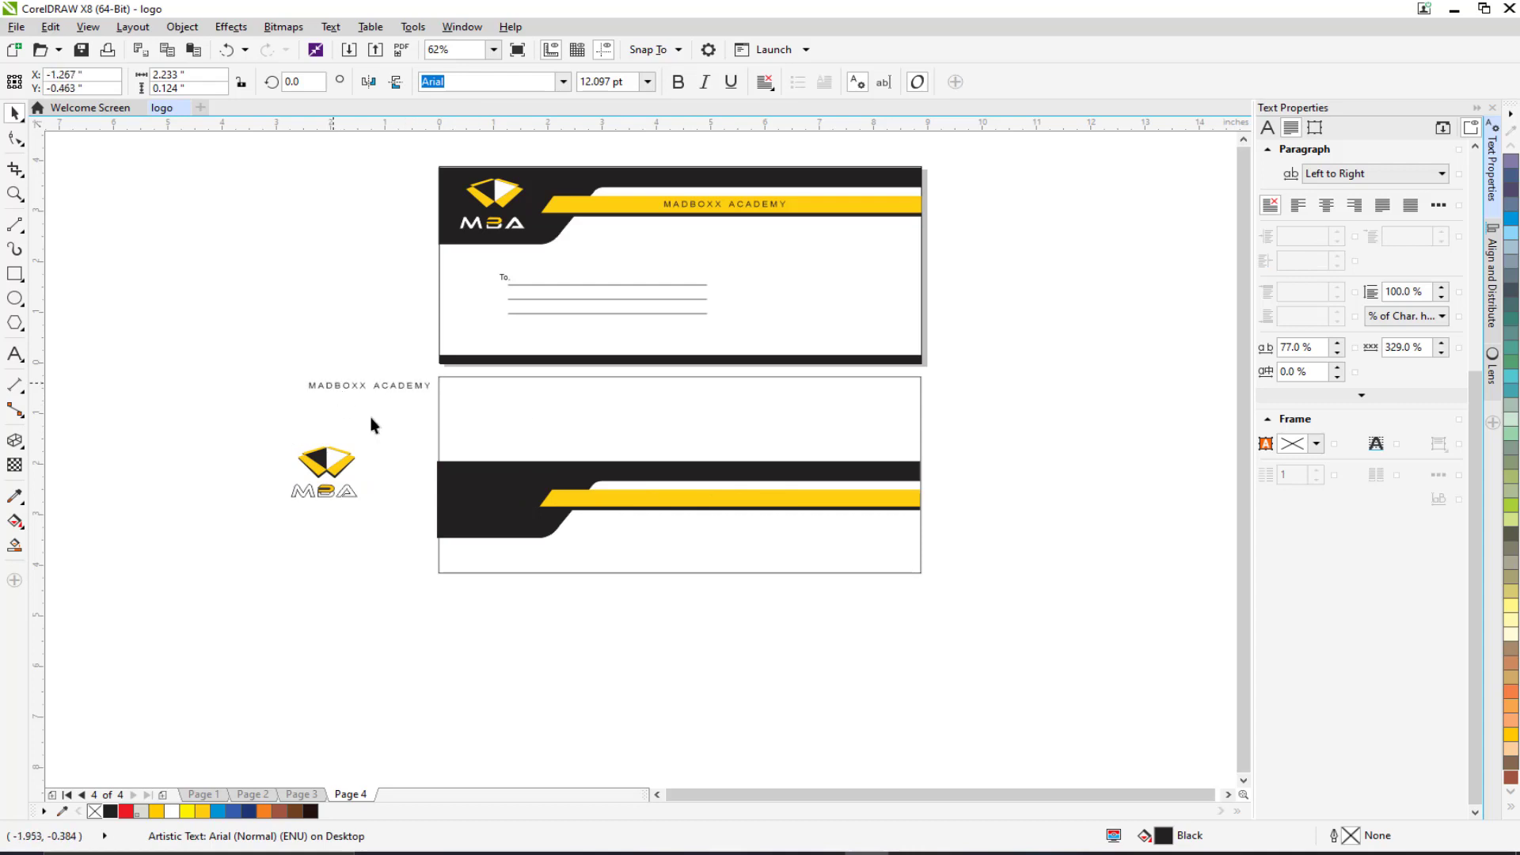
left_click_drag(412, 437, 950, 562)
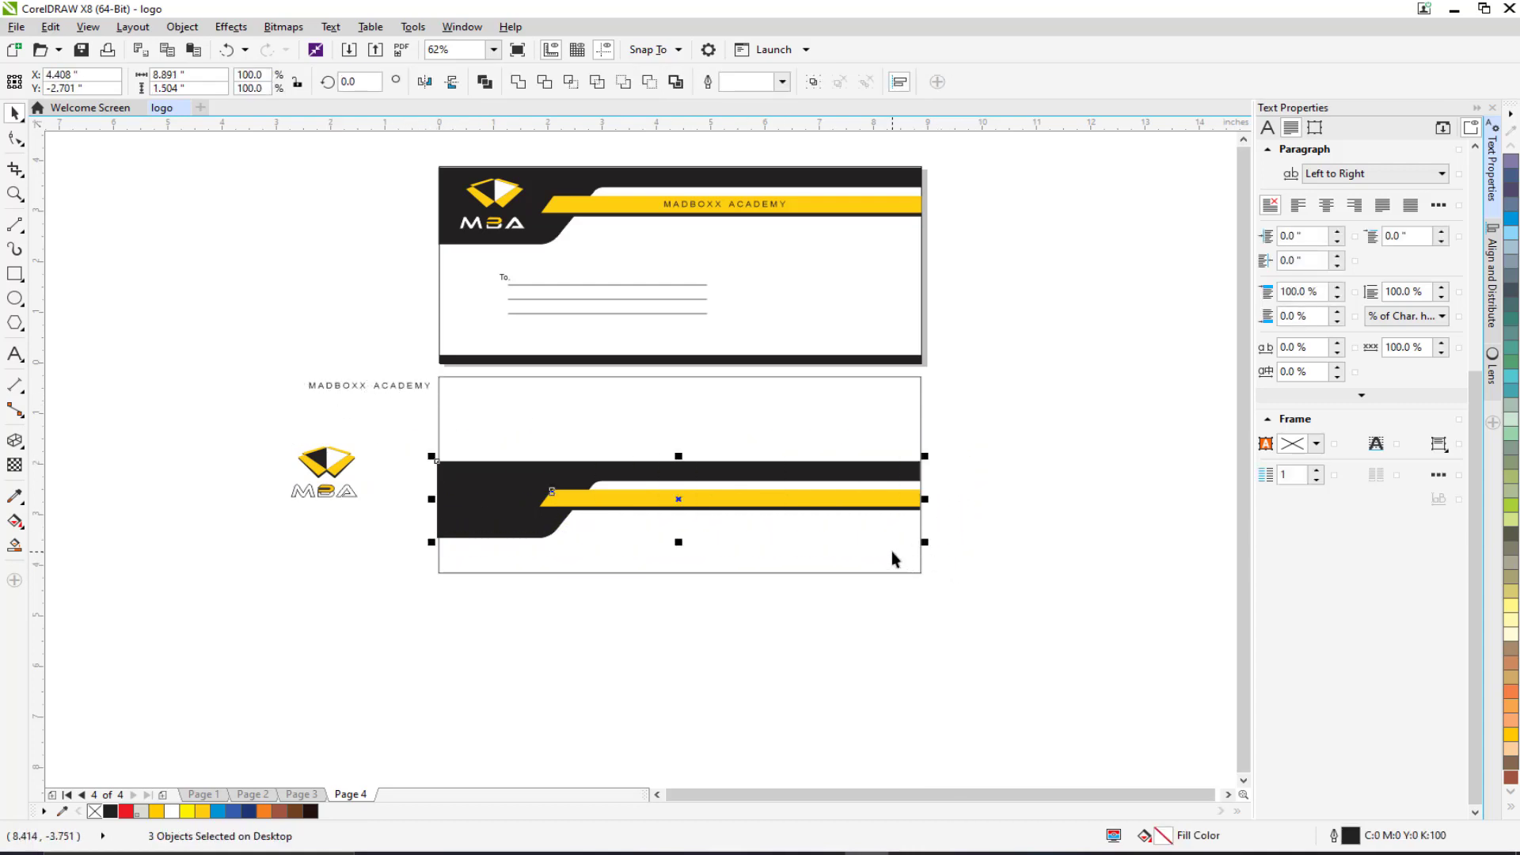
Group the three band pieces and mirror them vertically and horizontally.
key("ctrl+g")
left_click(454, 82)
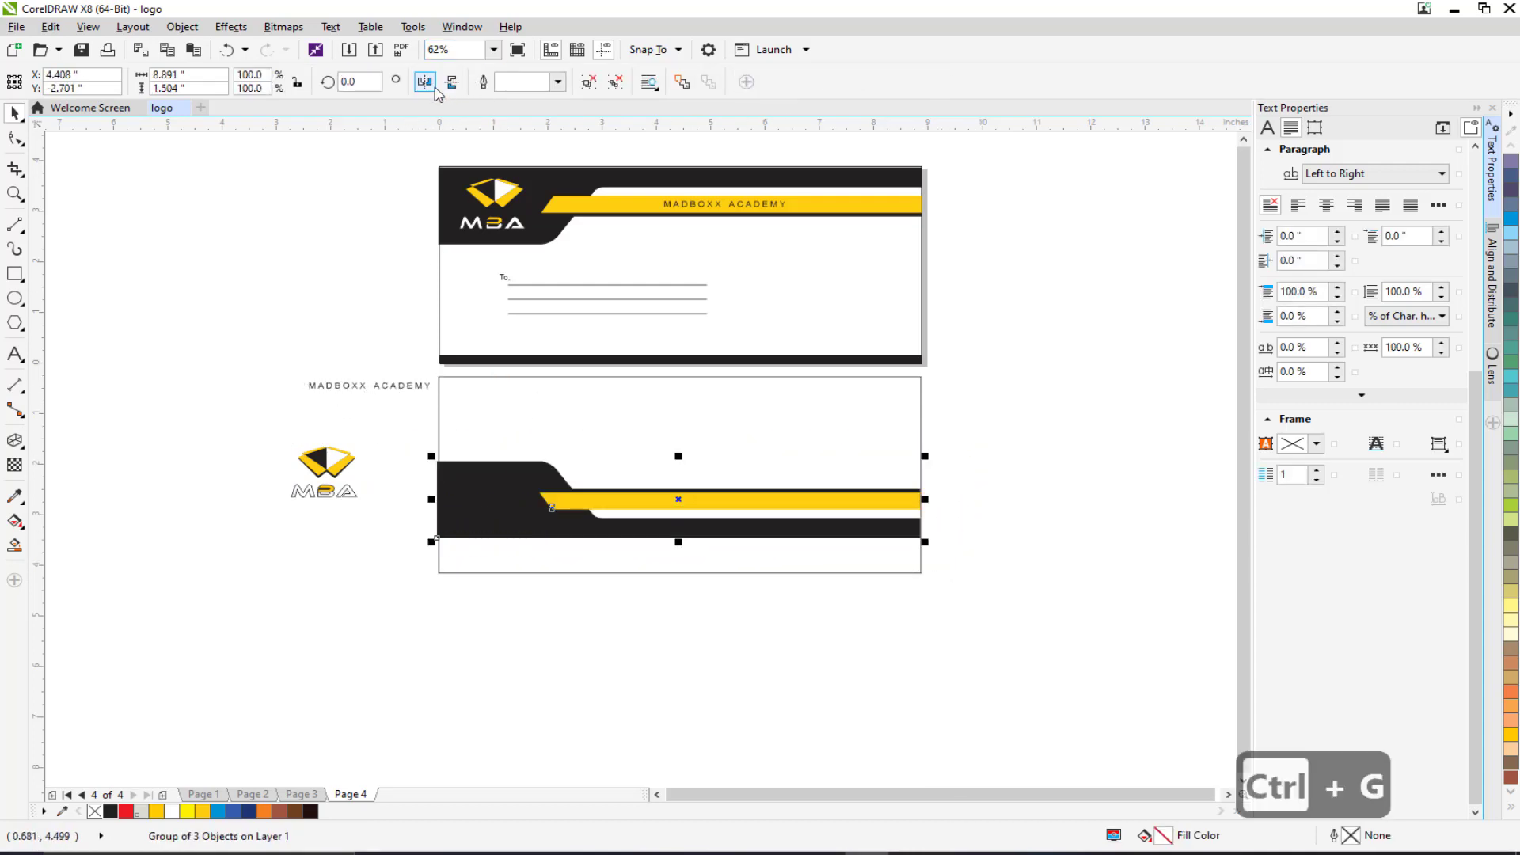
left_click(425, 82)
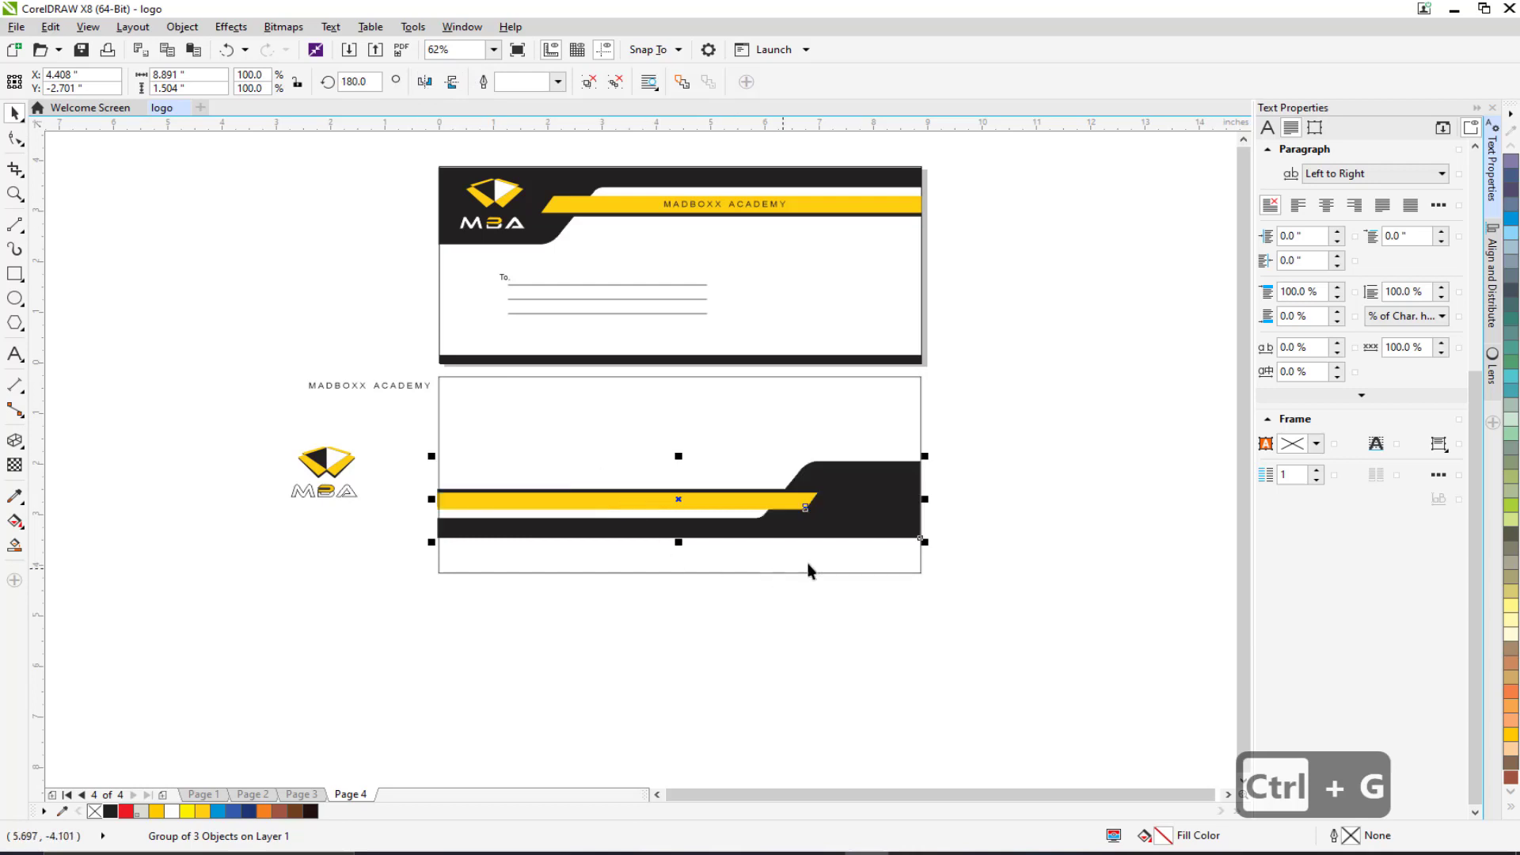
left_click(873, 520)
key("ctrl+z")
Reselect the band and undo an accidental move of the envelope rectangle.
left_click_drag(957, 450, 393, 558)
scroll(747, 489, "up", 2)
left_click_drag(772, 442, 772, 486)
key("ctrl+z")
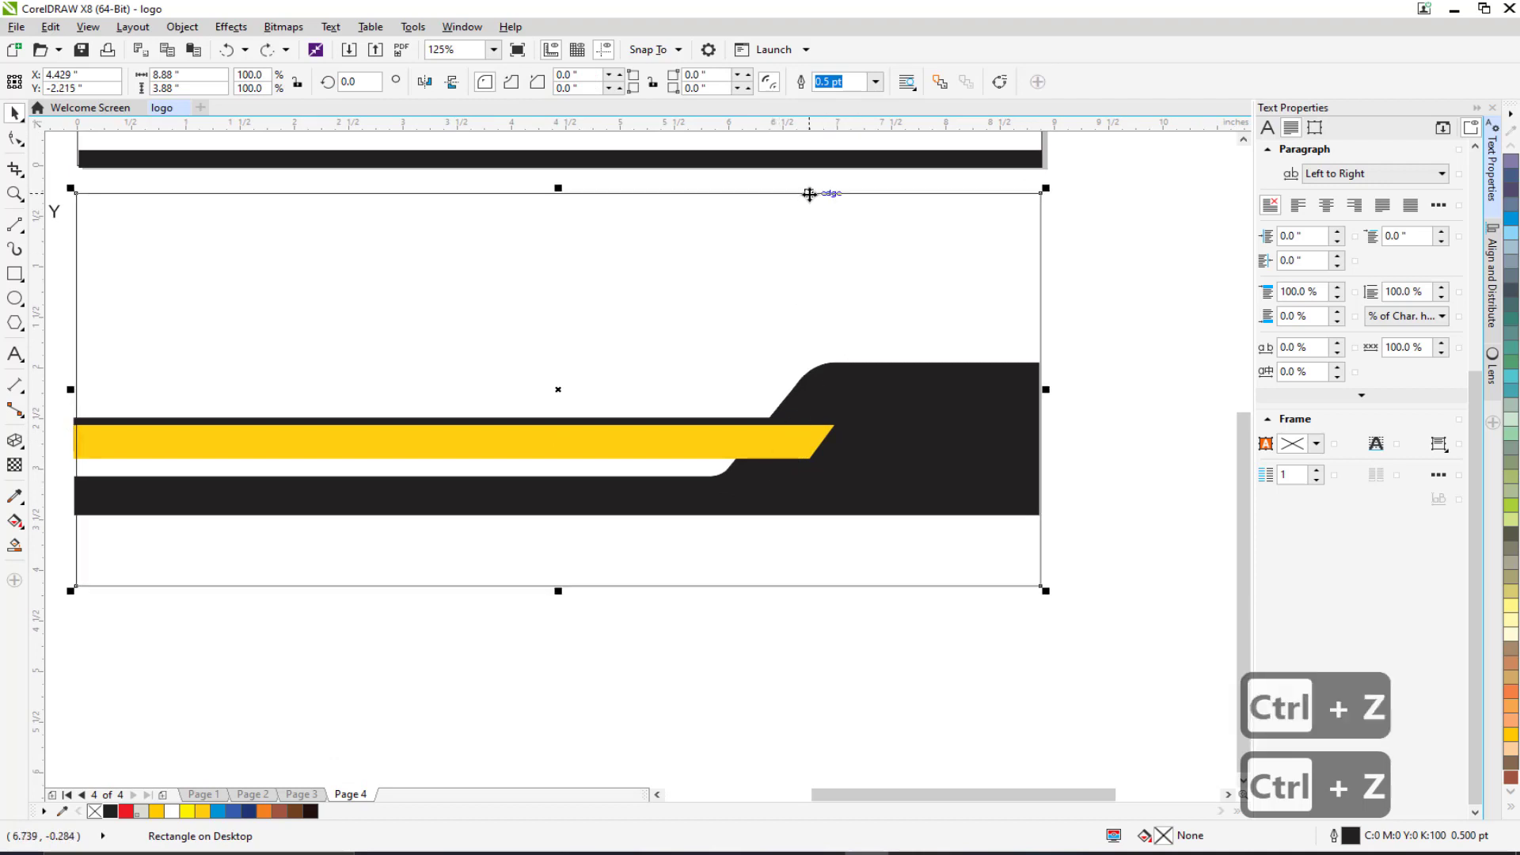
Attempt Order > Behind on the envelope rectangle, dismiss the error, and reselect the band group.
right_click(810, 194)
mouse_move(928, 474)
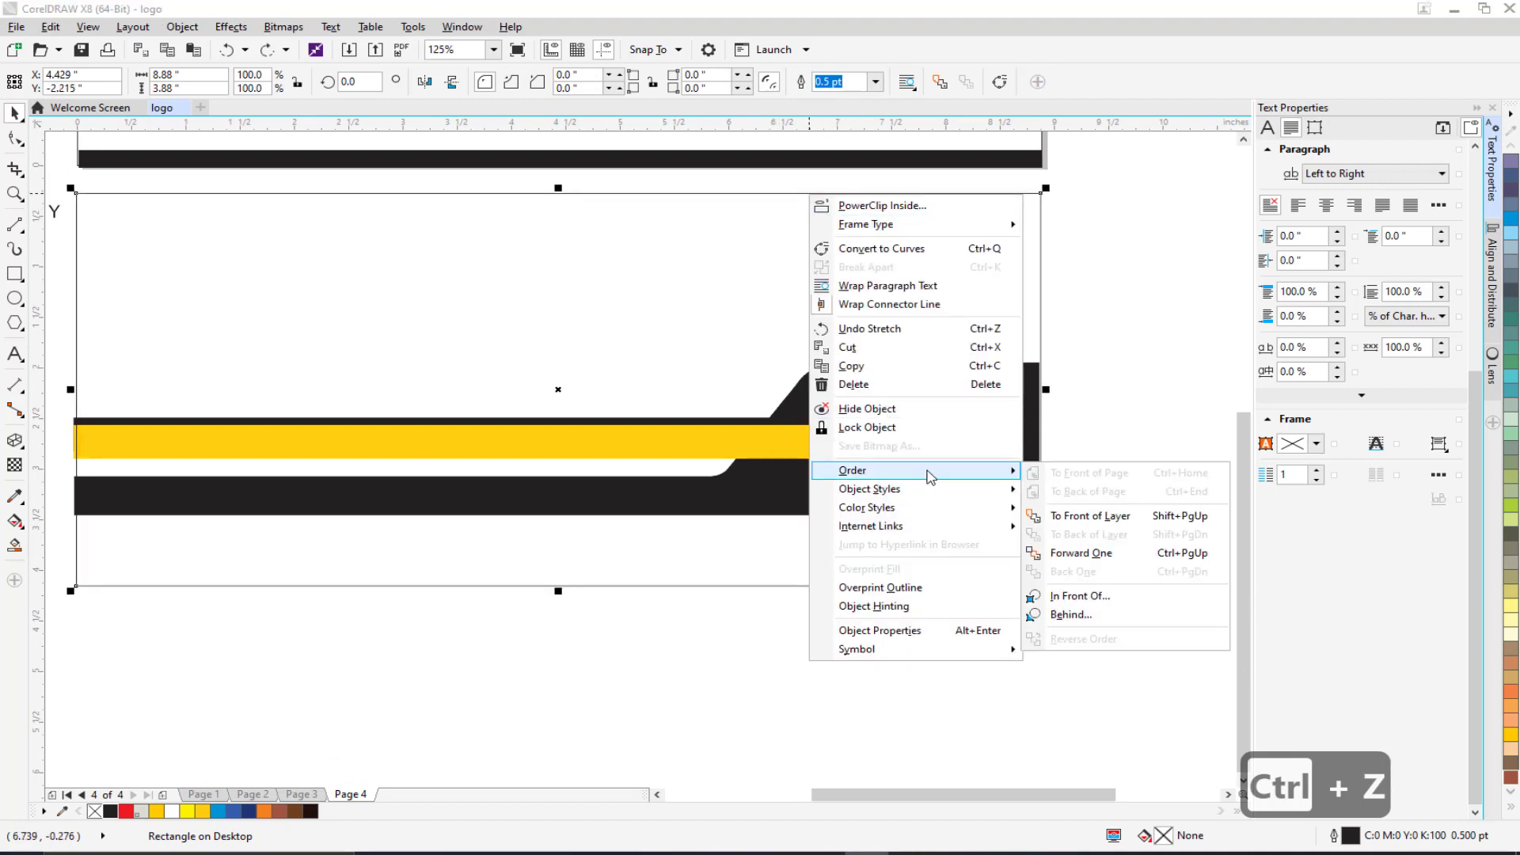
left_click(1064, 615)
left_click(868, 446)
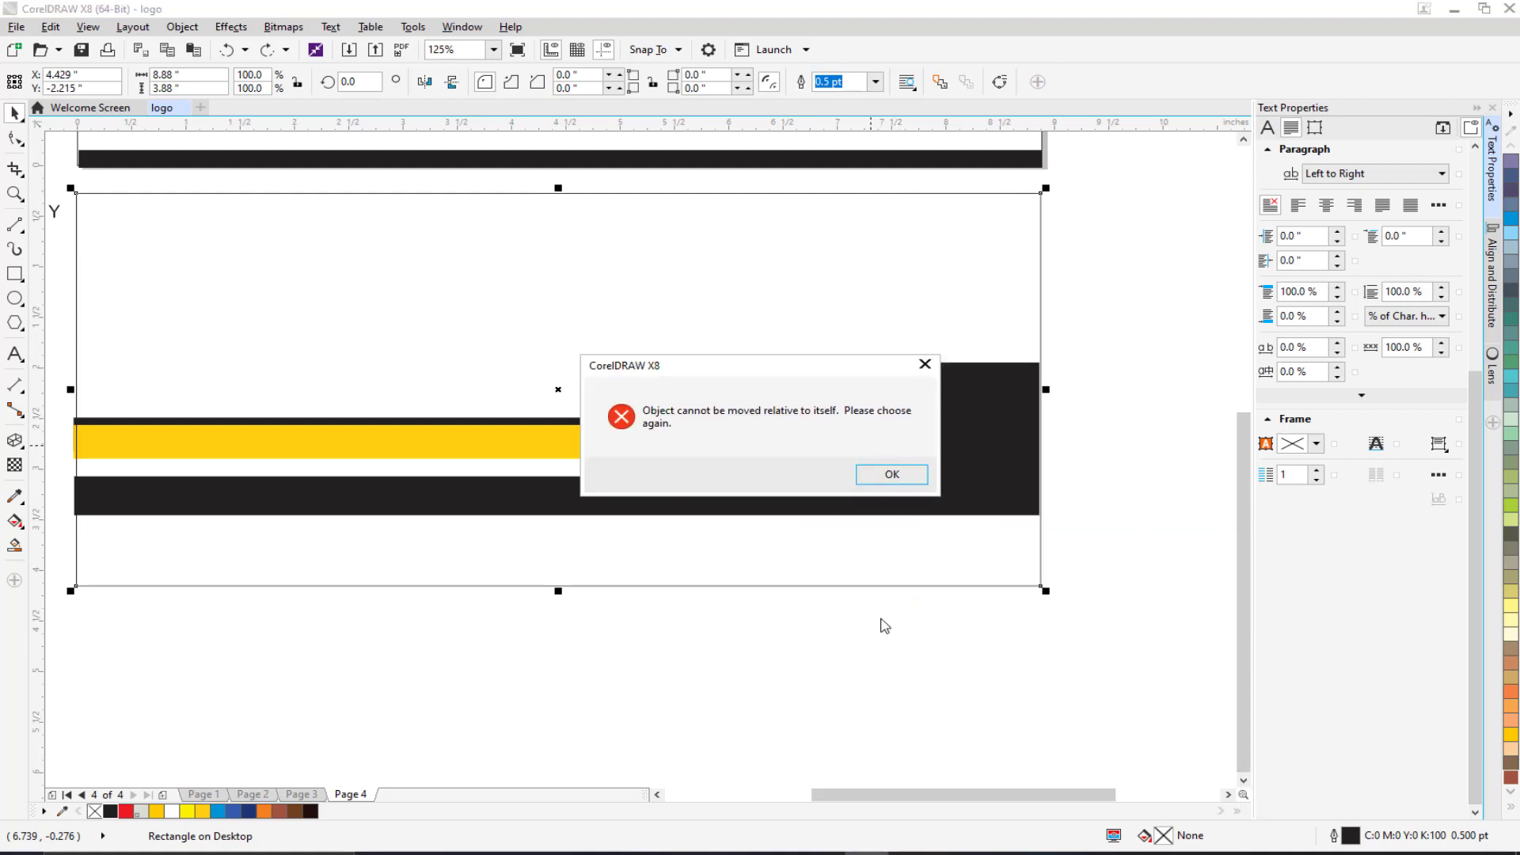
left_click(876, 476)
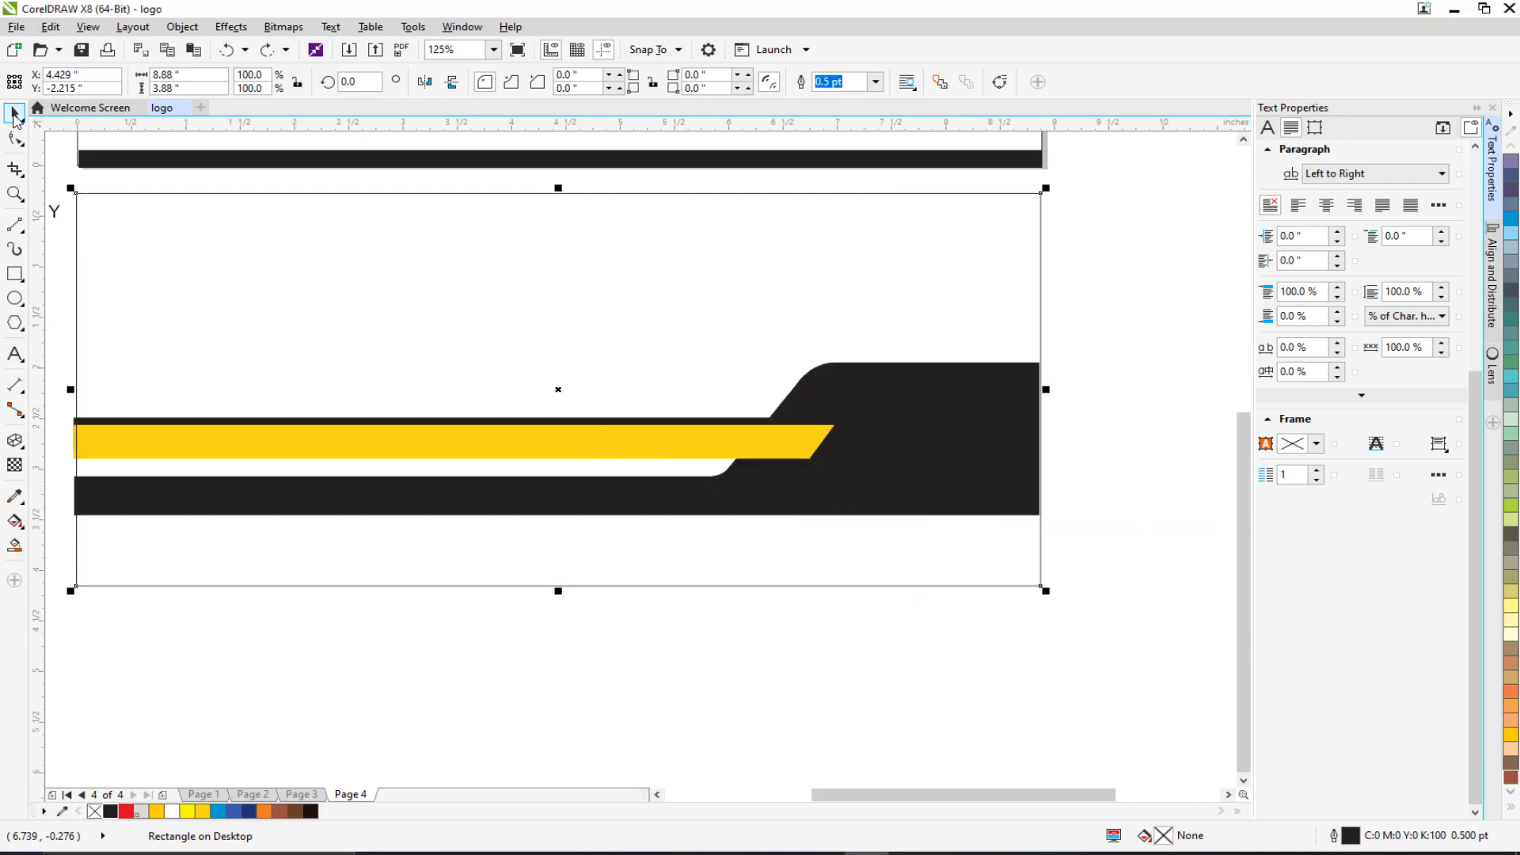
left_click(494, 679)
left_click(816, 486)
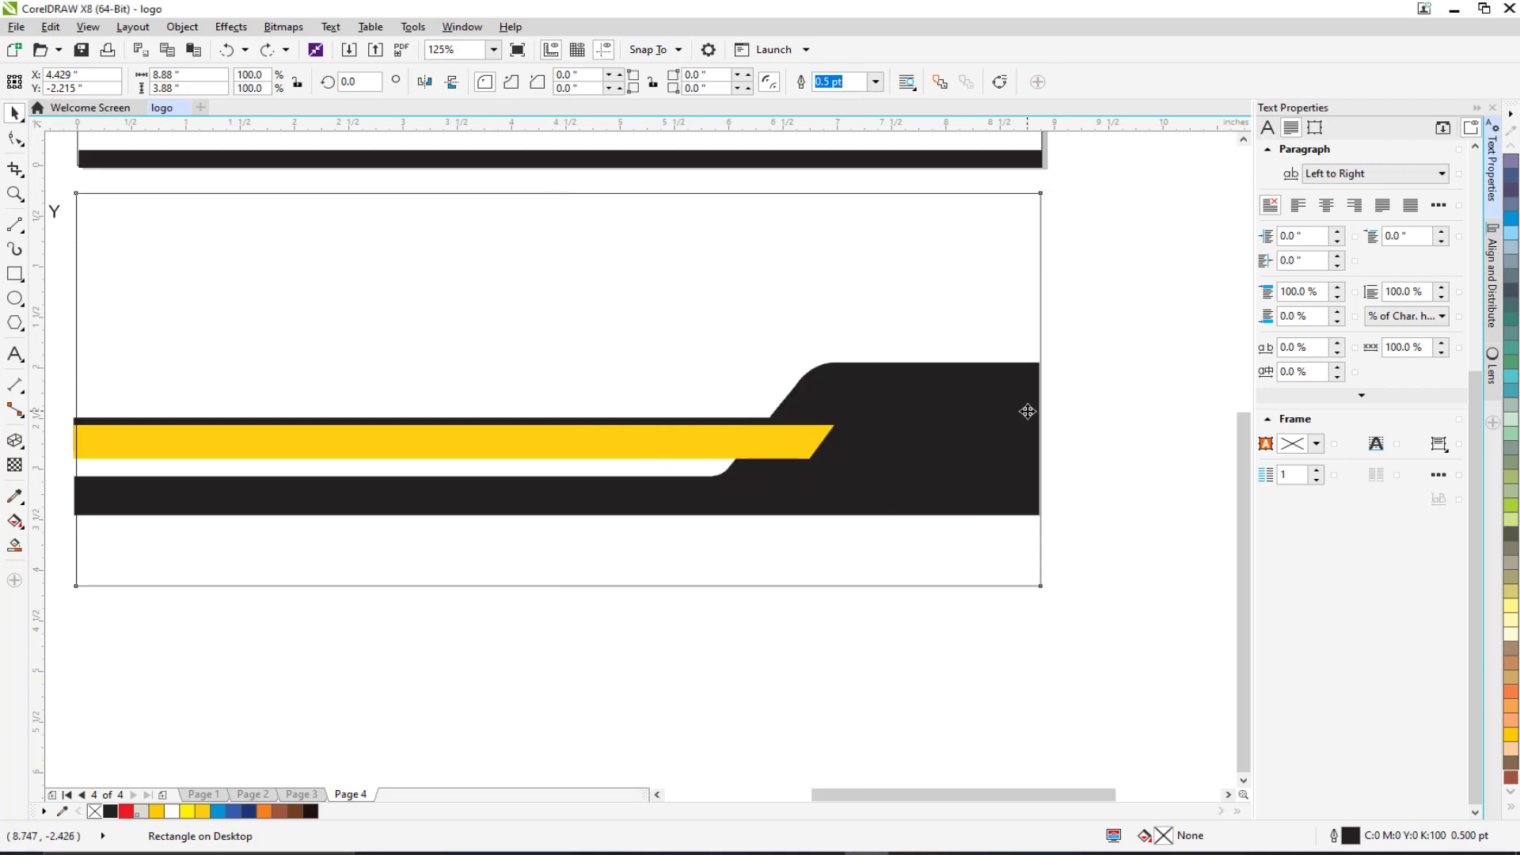
left_click(1111, 367)
scroll(1113, 370, "down", 1)
left_click_drag(1135, 378, 545, 515)
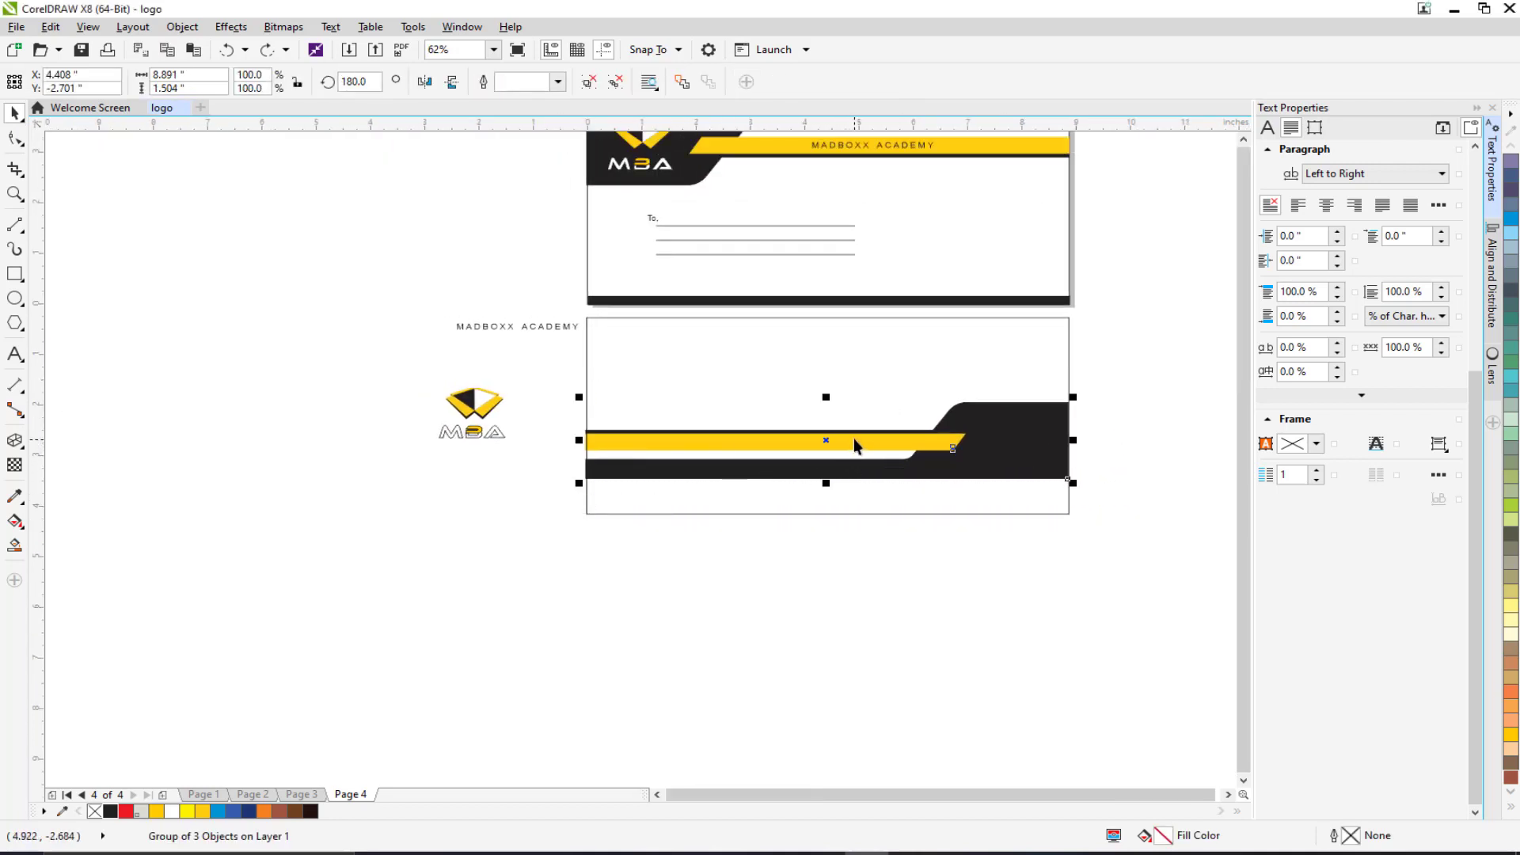
Bring the band group to the front of the page.
right_click(825, 439)
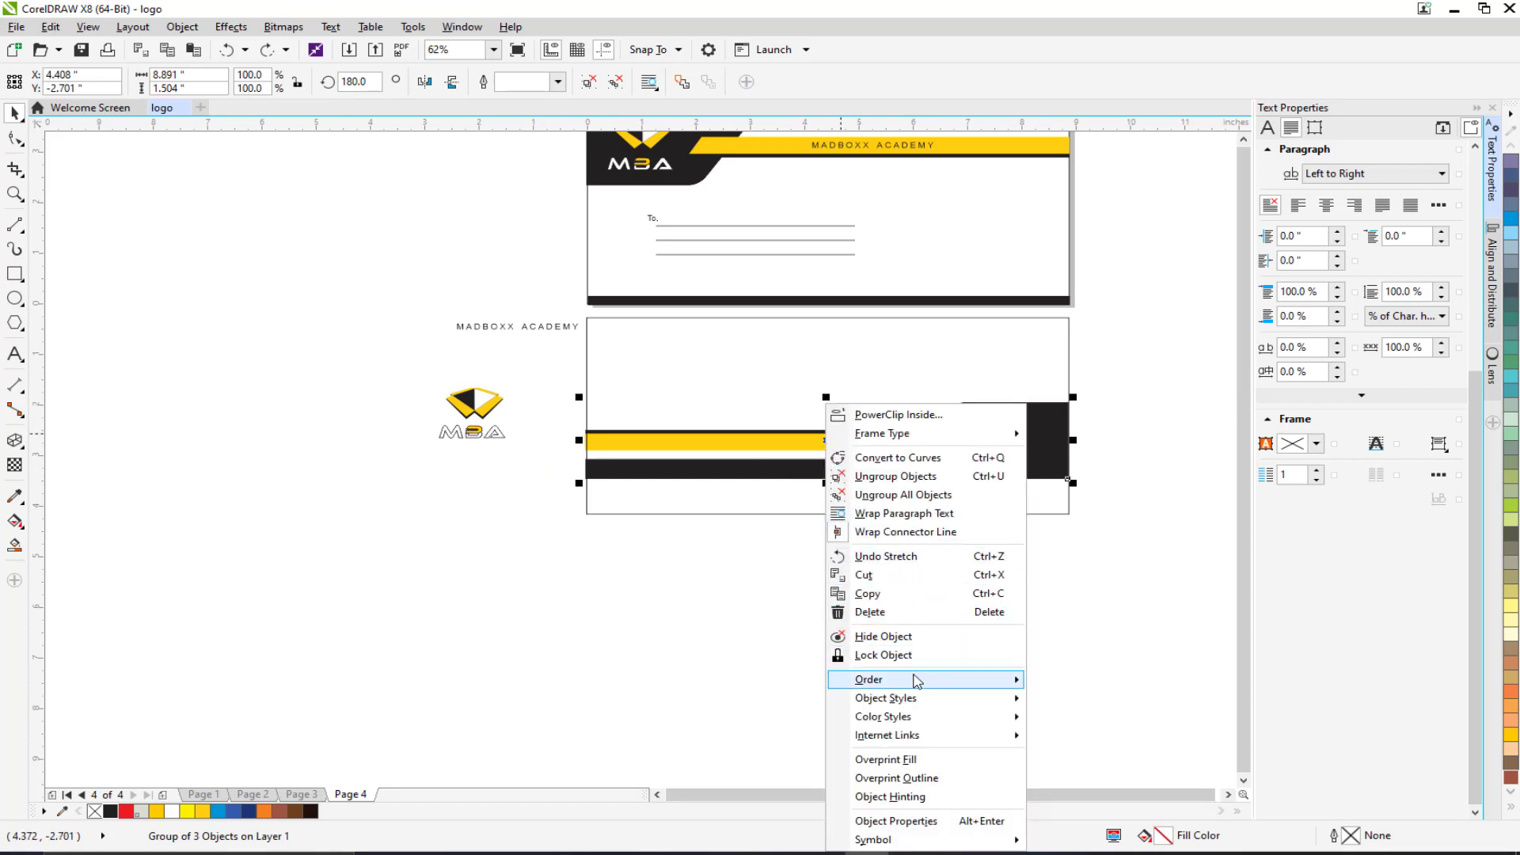
mouse_move(924, 679)
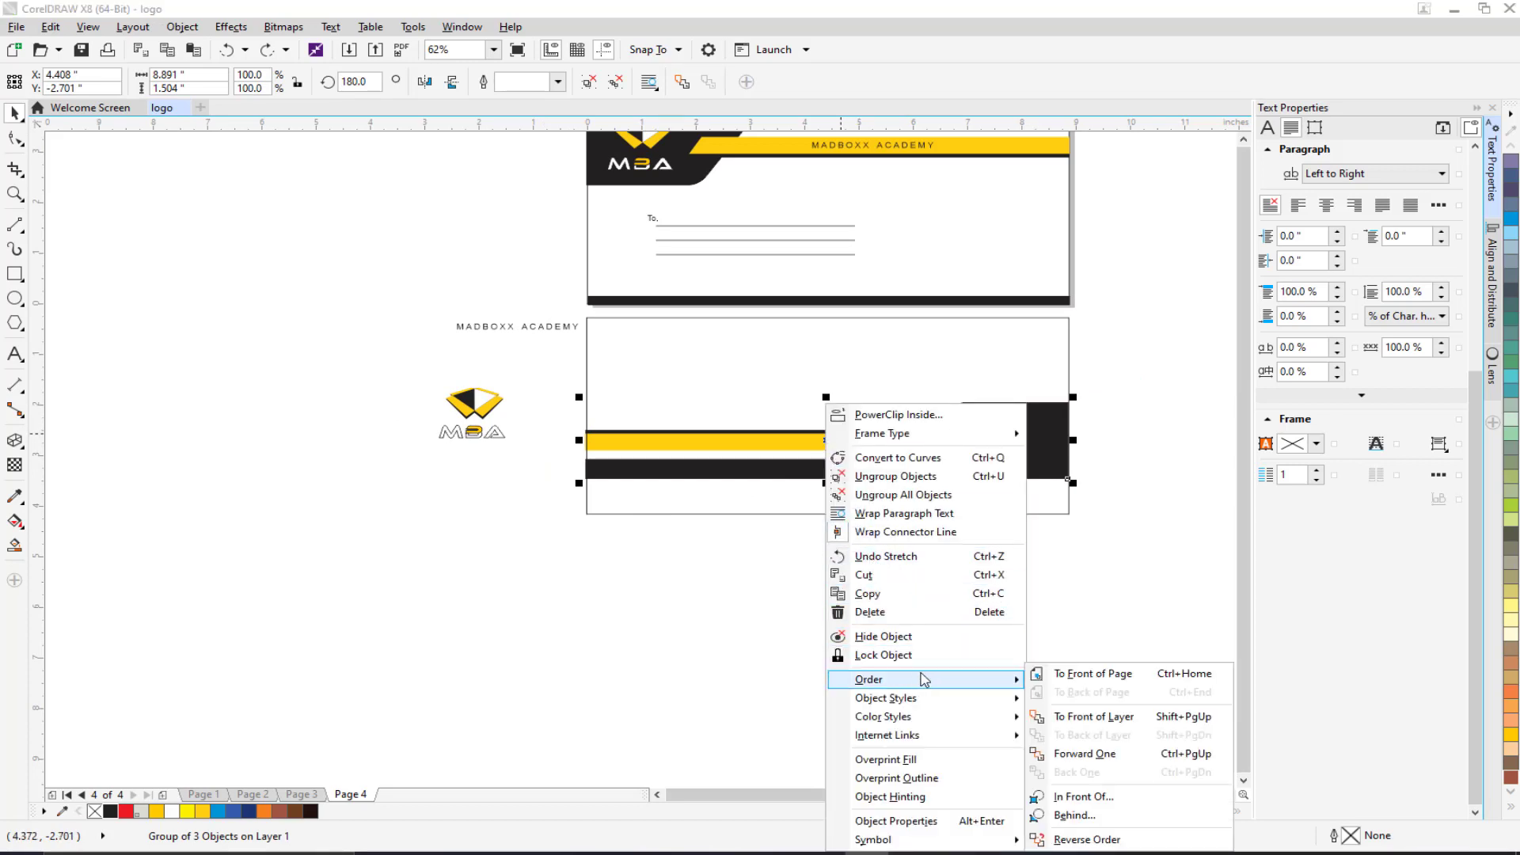
left_click(1112, 679)
left_click(894, 572)
left_click_drag(865, 566, 717, 542)
scroll(803, 457, "up", 1)
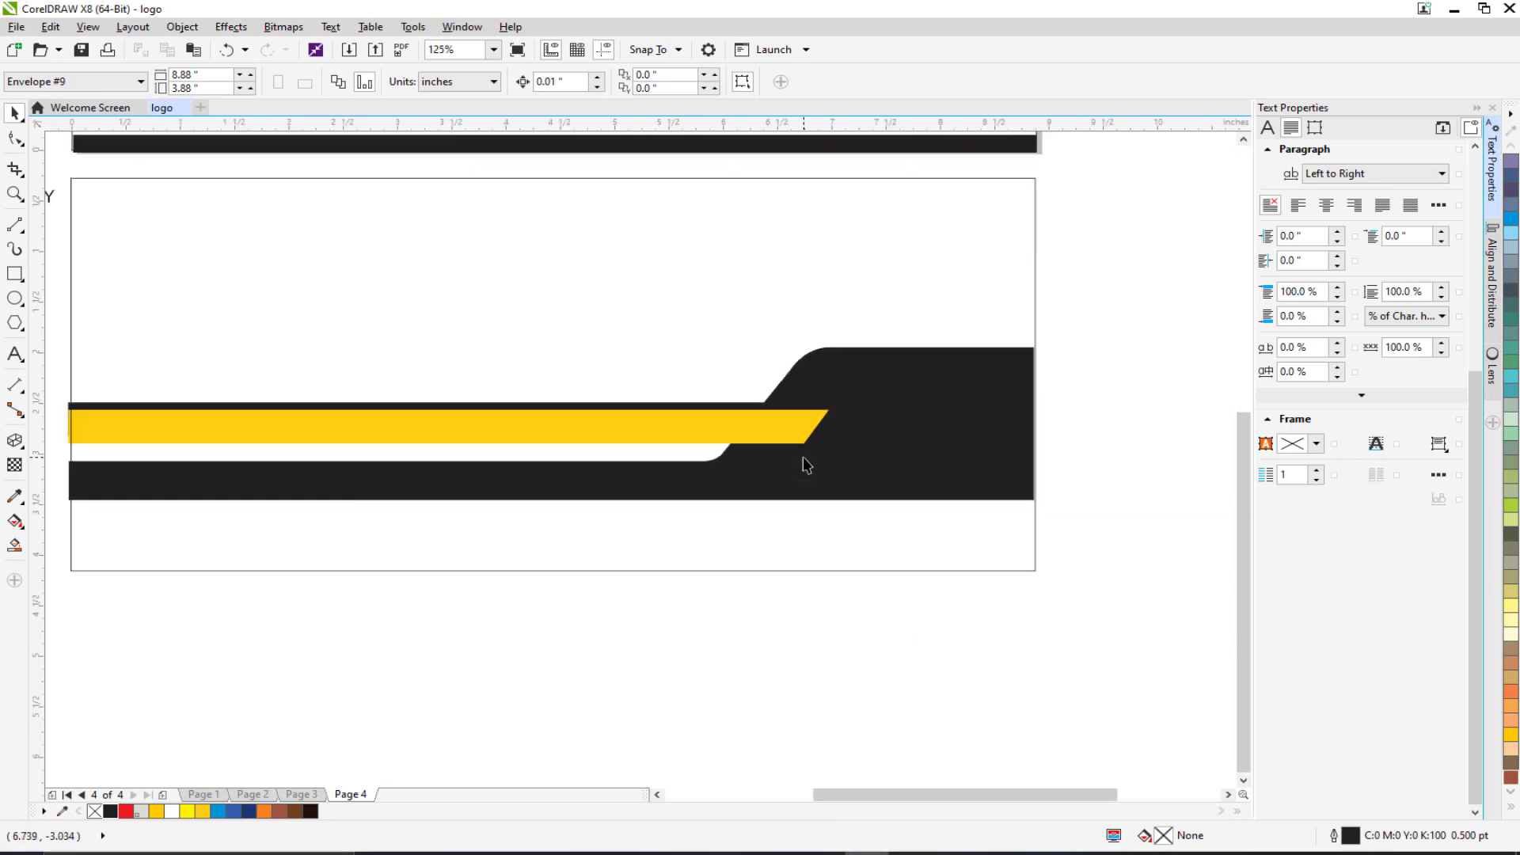
scroll(1027, 385, "down", 2)
Move the band to the lower envelope's bottom edge and squash it to 56.2% height.
left_click_drag(1096, 346, 513, 432)
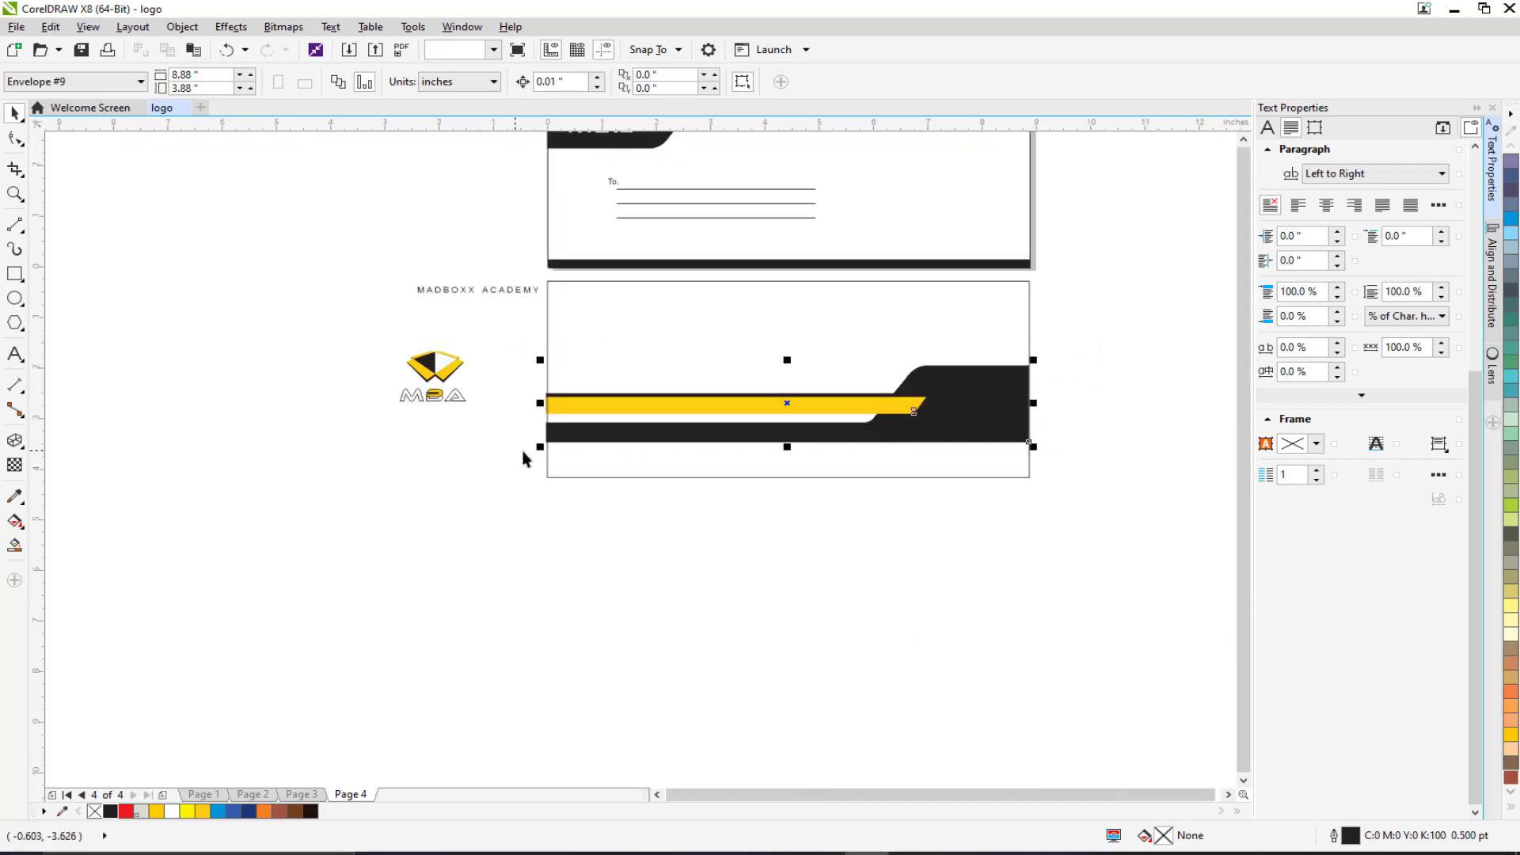
left_click_drag(789, 405, 789, 447)
scroll(817, 470, "up", 1)
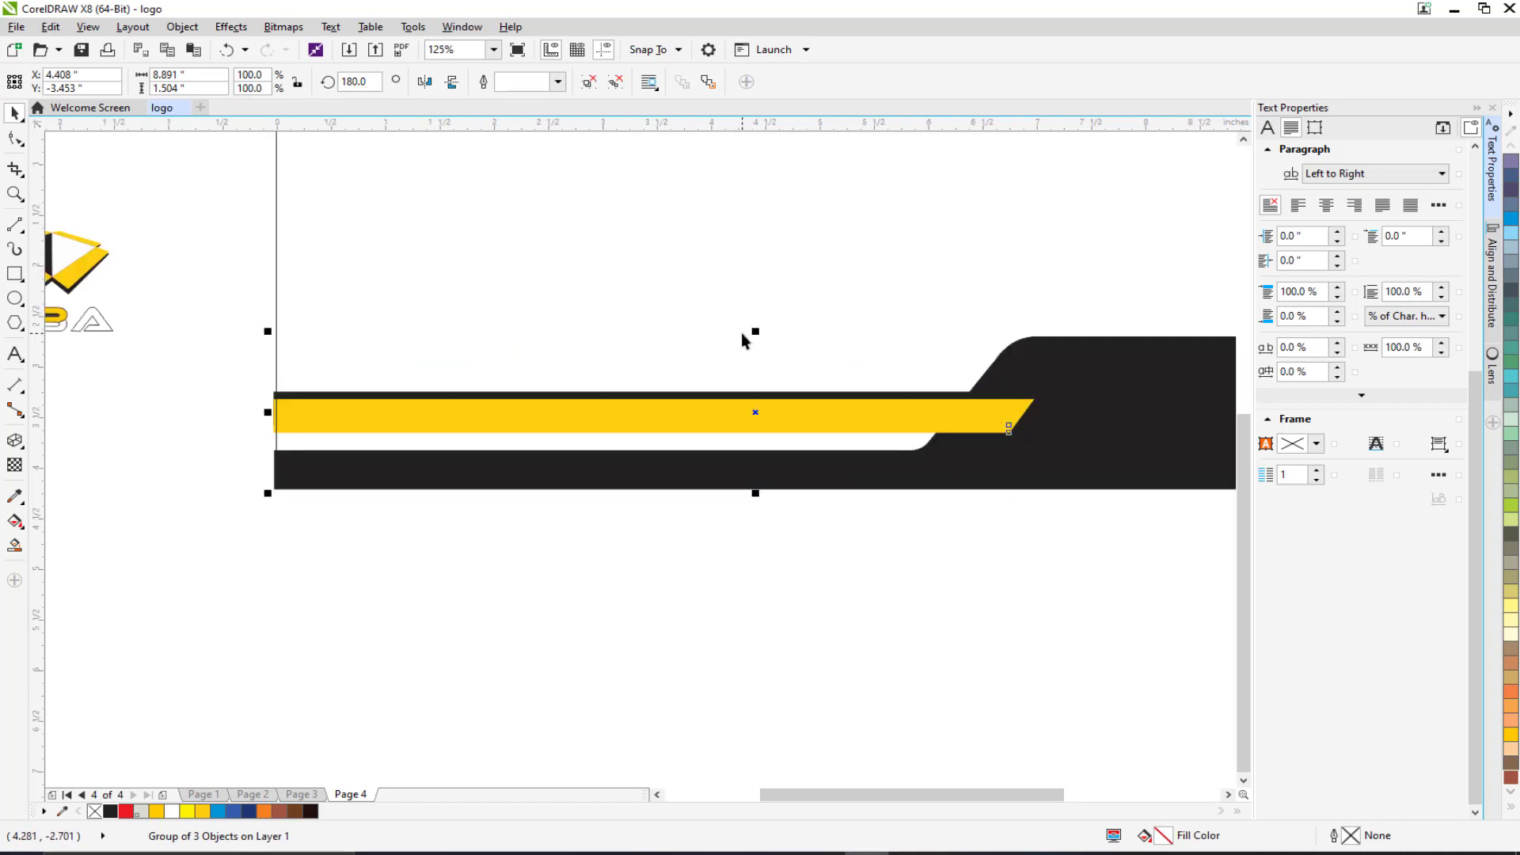
left_click_drag(756, 332, 753, 398)
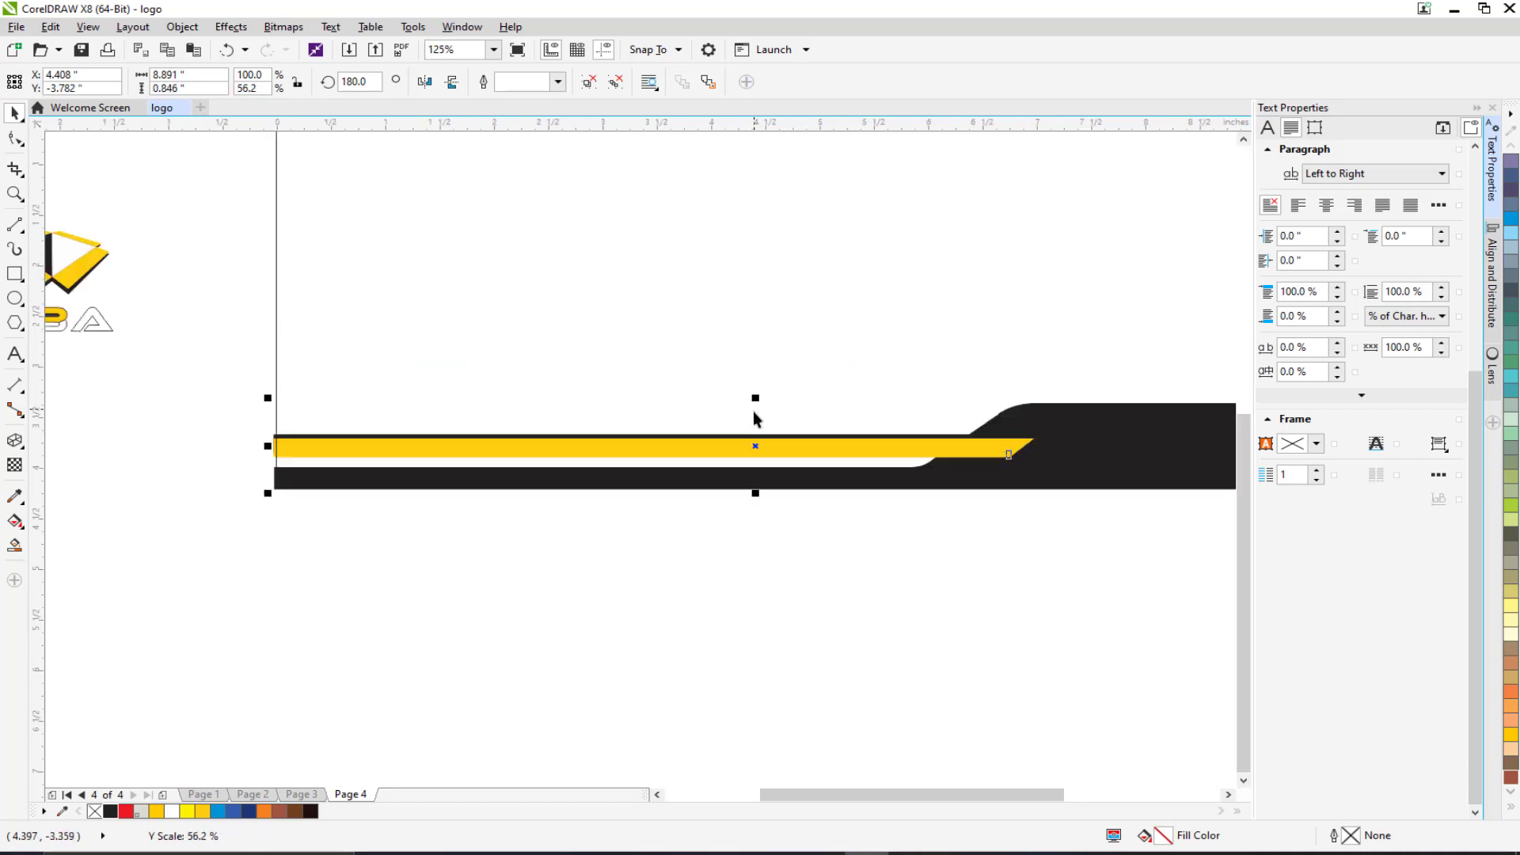
key("Up")
key("Up")
key("Up")
key("Up")
key("Up")
key("Up")
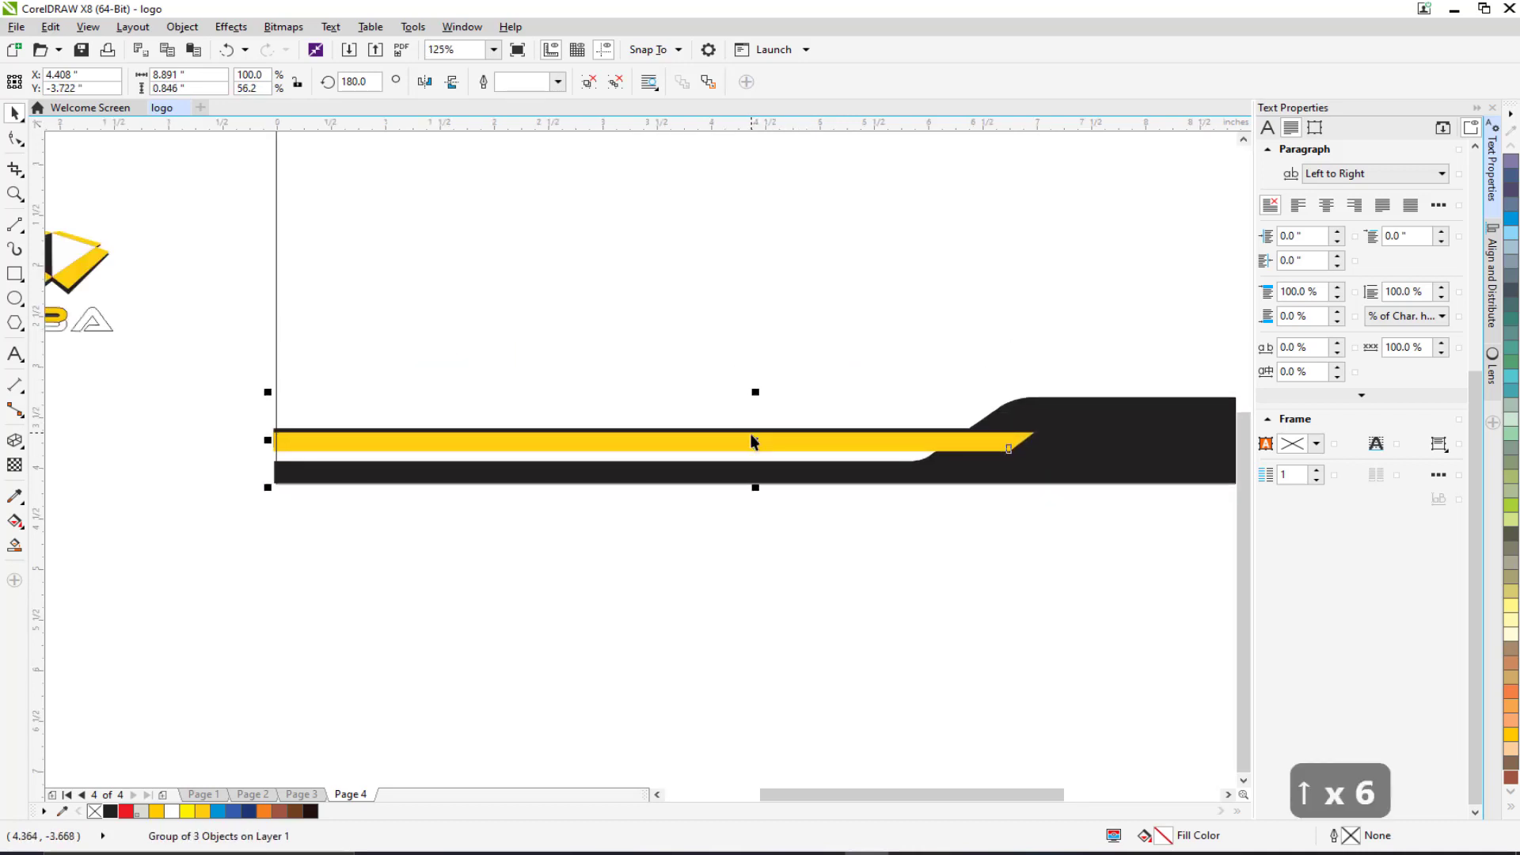
key("Up")
key("Up")
key("Down")
key("Down")
key("Down")
left_click(701, 549)
left_click_drag(807, 527, 550, 532)
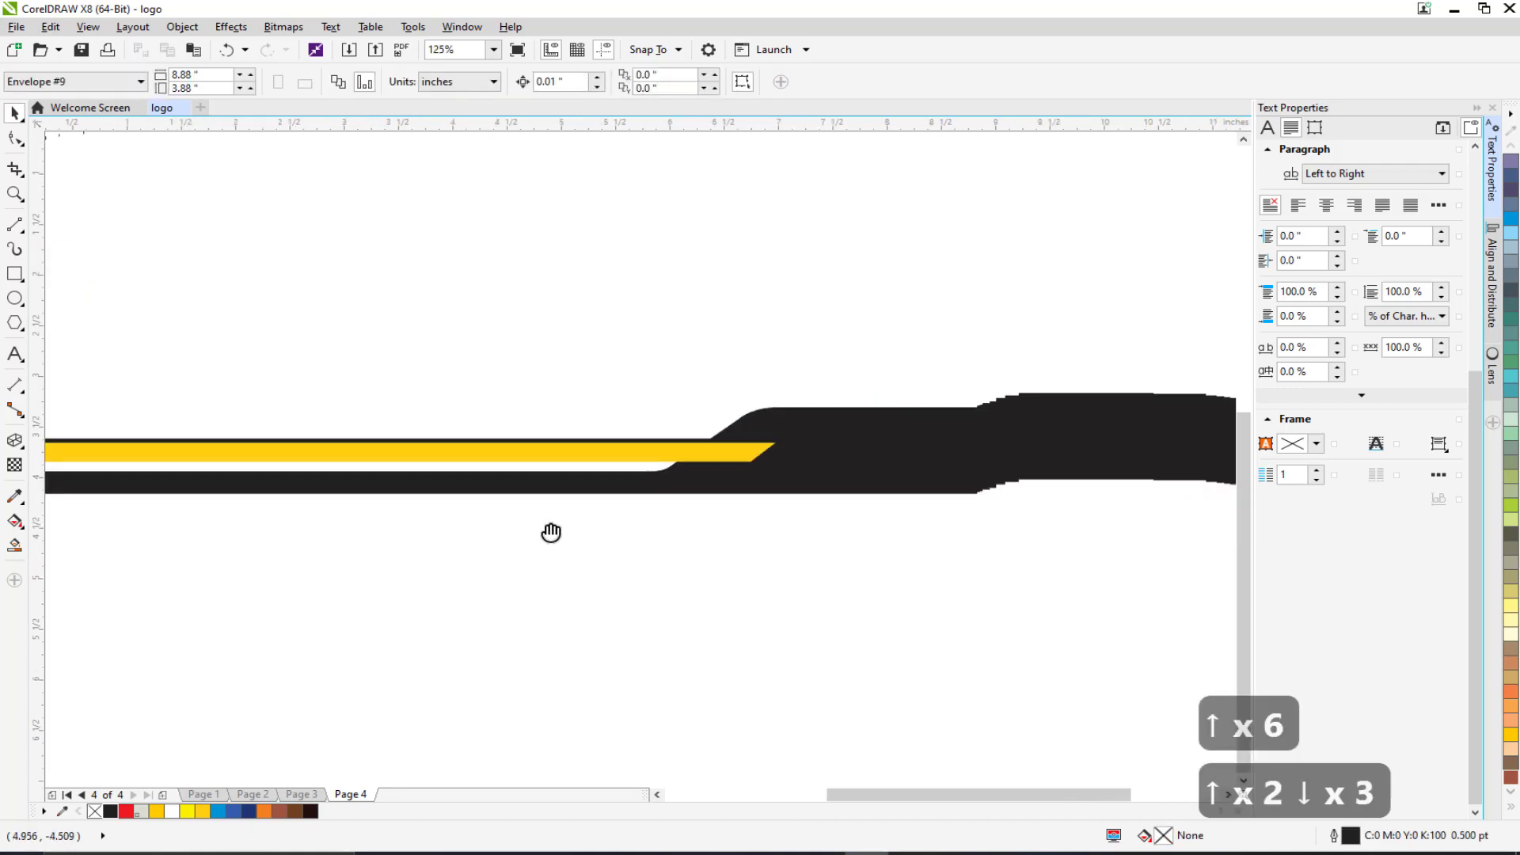
left_click_drag(660, 502, 898, 497)
scroll(635, 492, "down", 1)
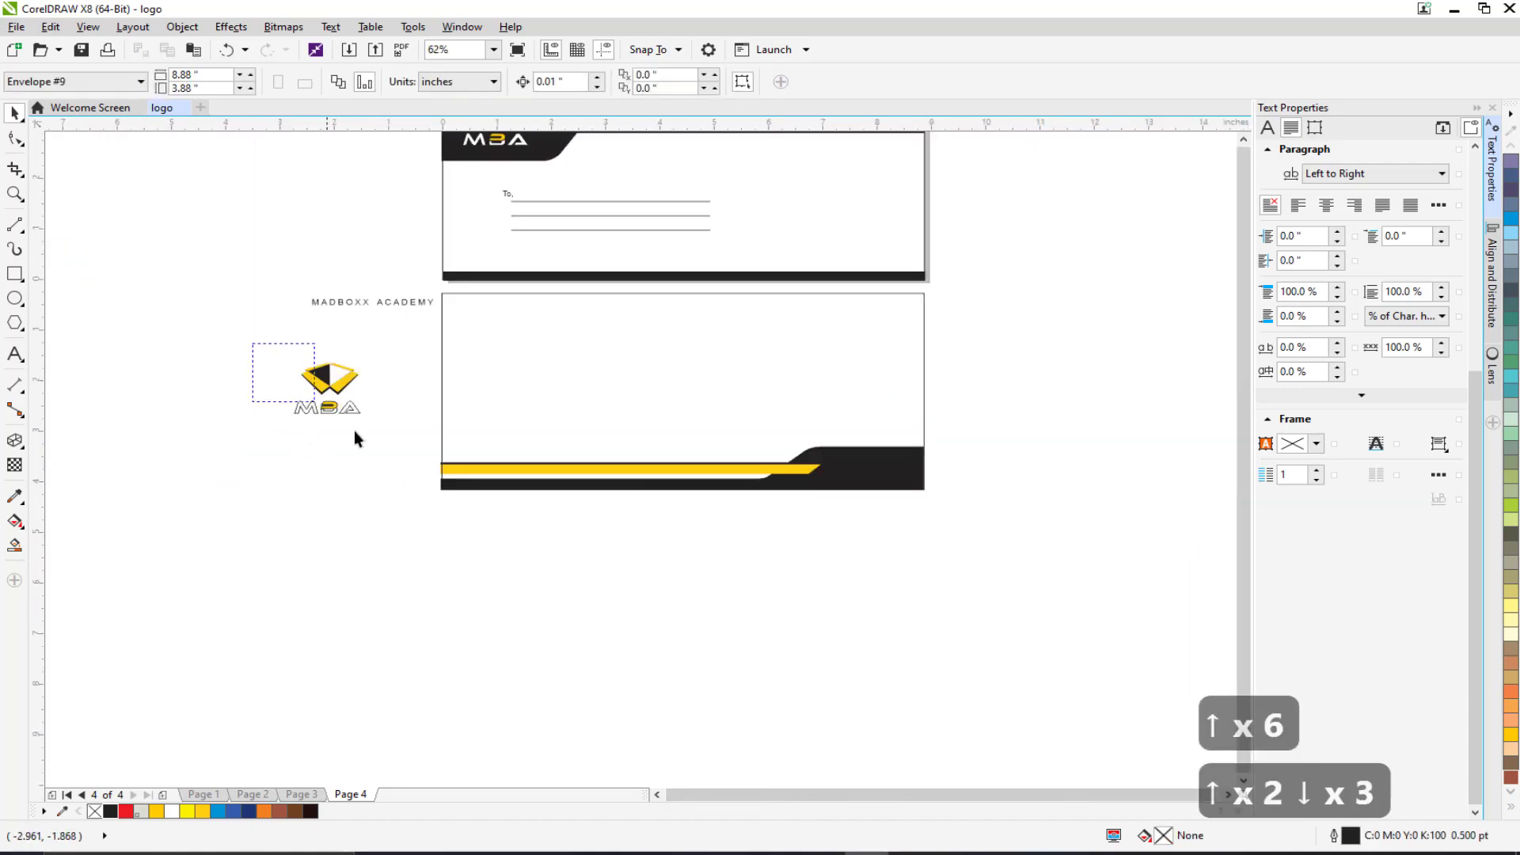
Shrink the MBA logo to about two thirds its size.
left_click_drag(391, 447, 645, 297)
scroll(358, 384, "up", 2)
left_click_drag(674, 358, 570, 290)
scroll(491, 348, "down", 2)
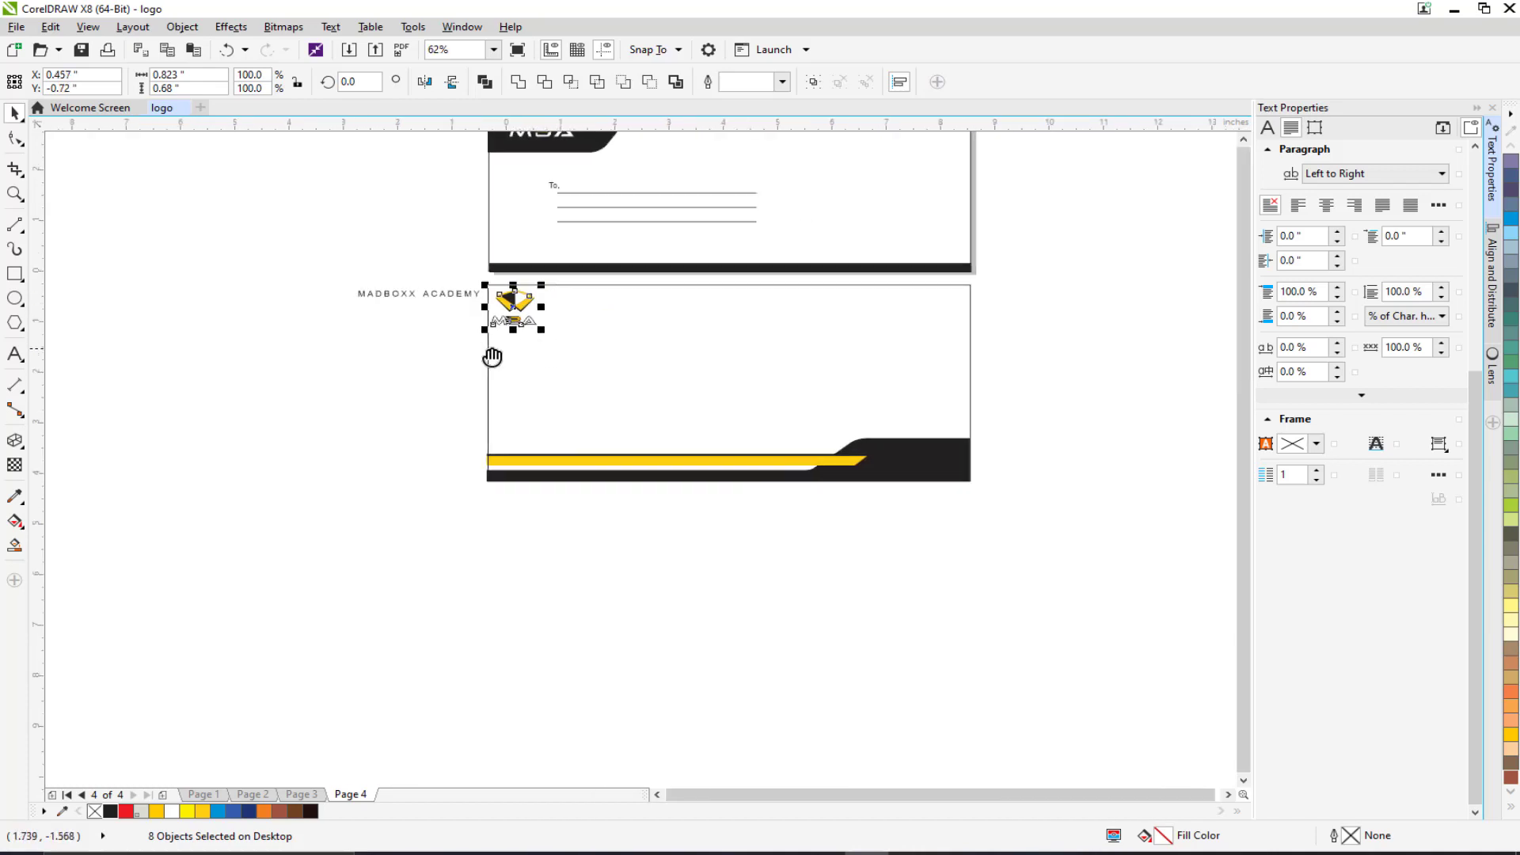
Make MADBOXX ACADEMY white at 10 pt and place it inside the black bar.
left_click_drag(258, 313, 784, 430)
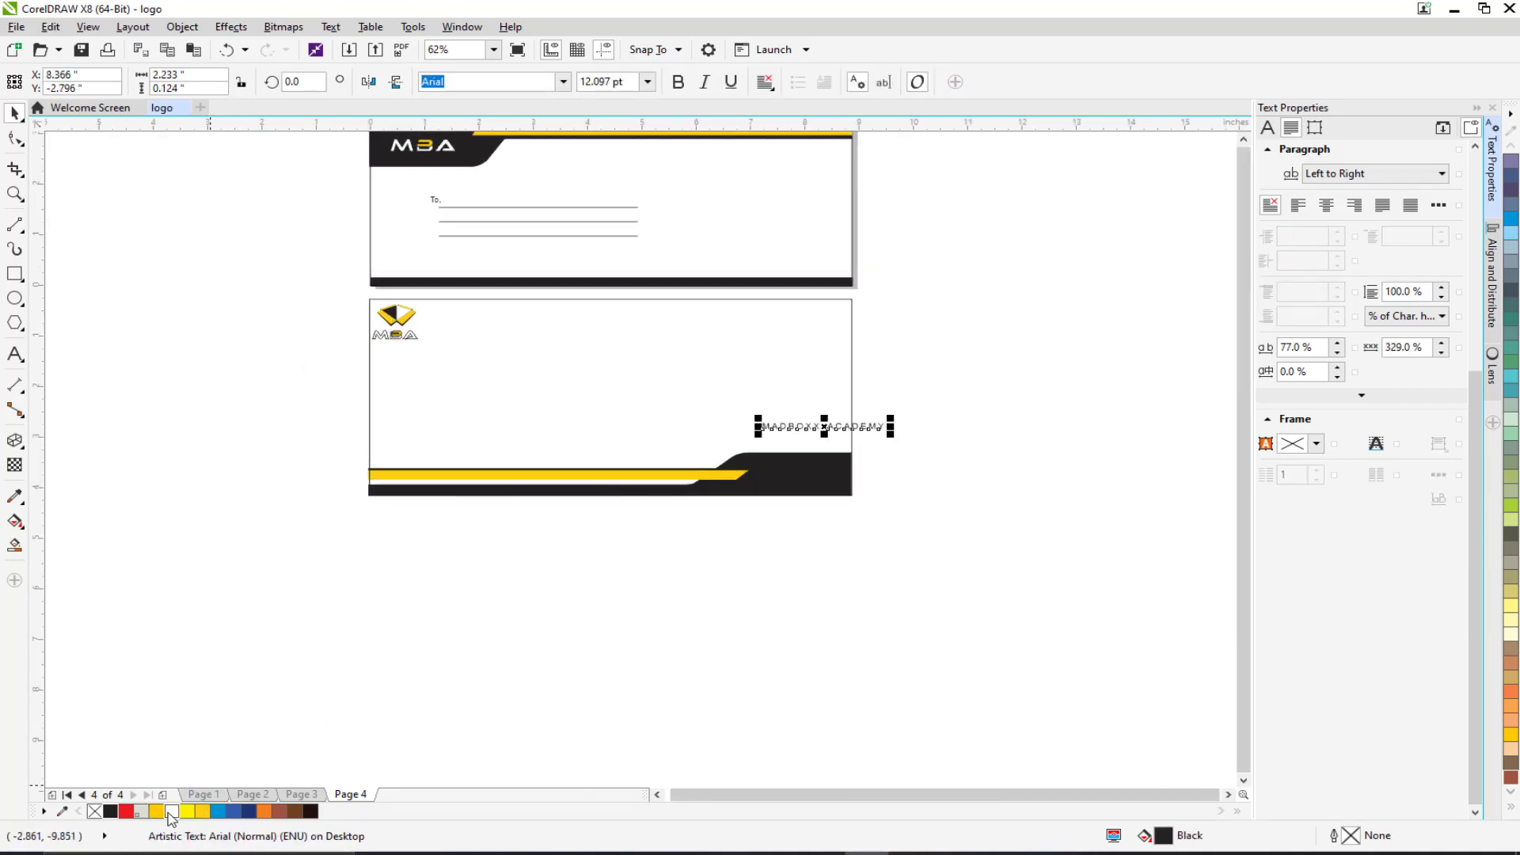
scroll(830, 413, "up", 2)
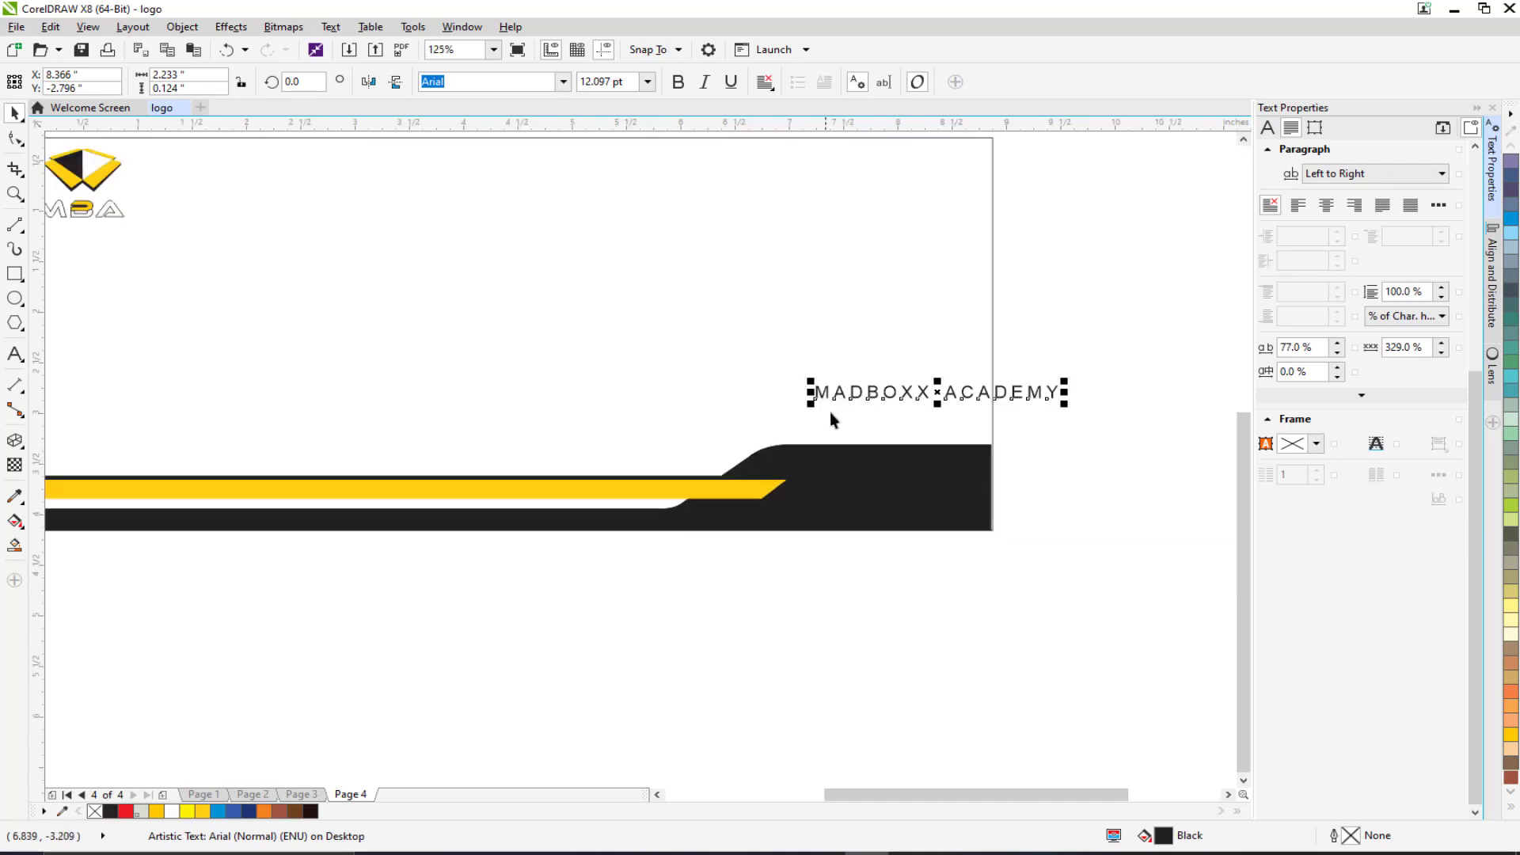
left_click(172, 810)
mouse_move(912, 402)
left_mouse_down()
mouse_move(719, 412)
mouse_move(704, 496)
mouse_move(911, 416)
left_mouse_up()
scroll(715, 503, "up", 2)
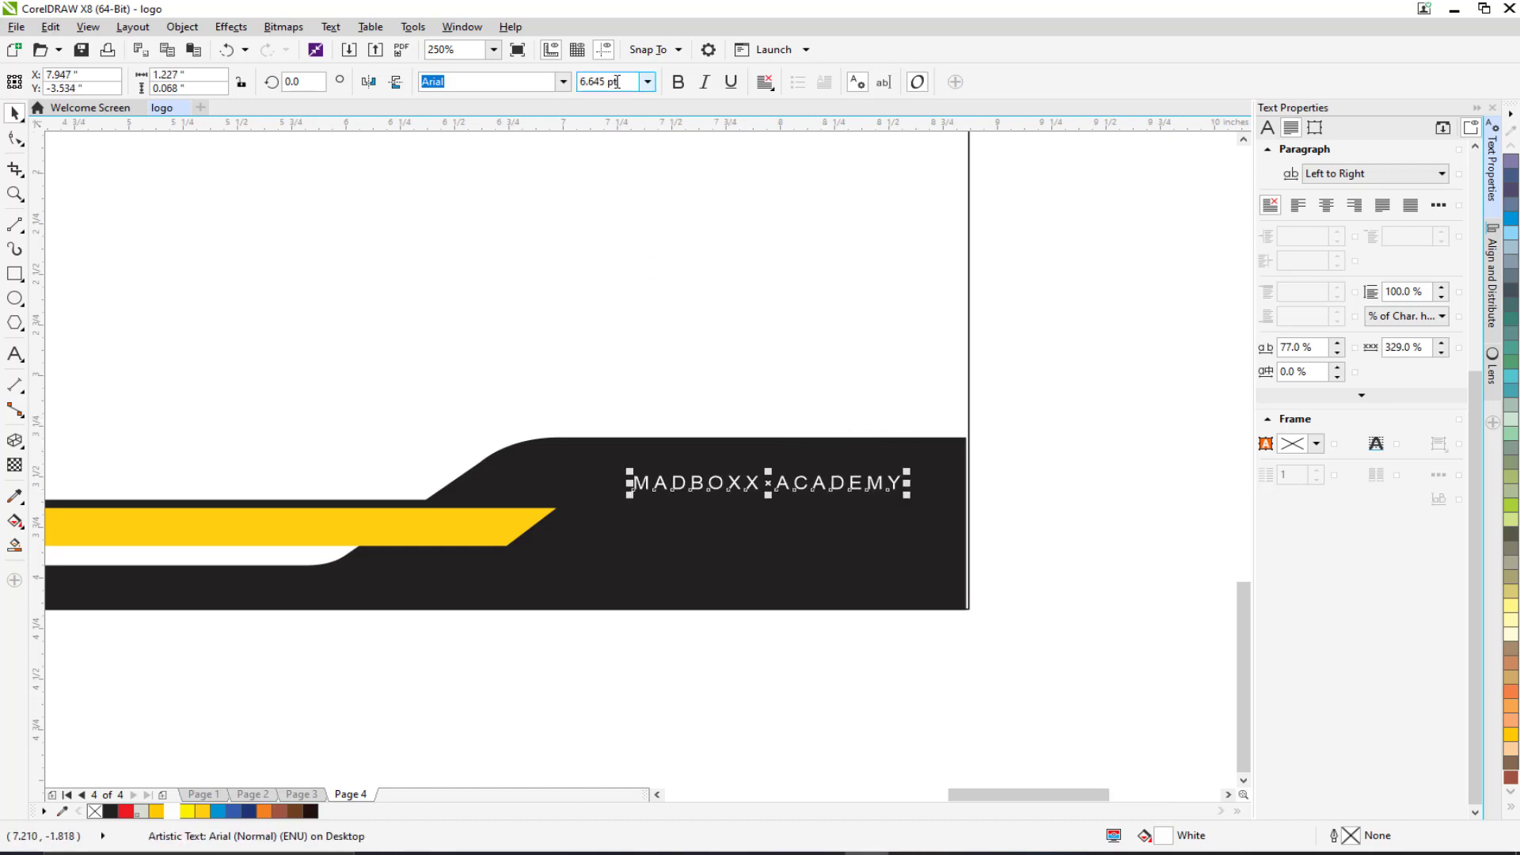
type("10")
key("Return")
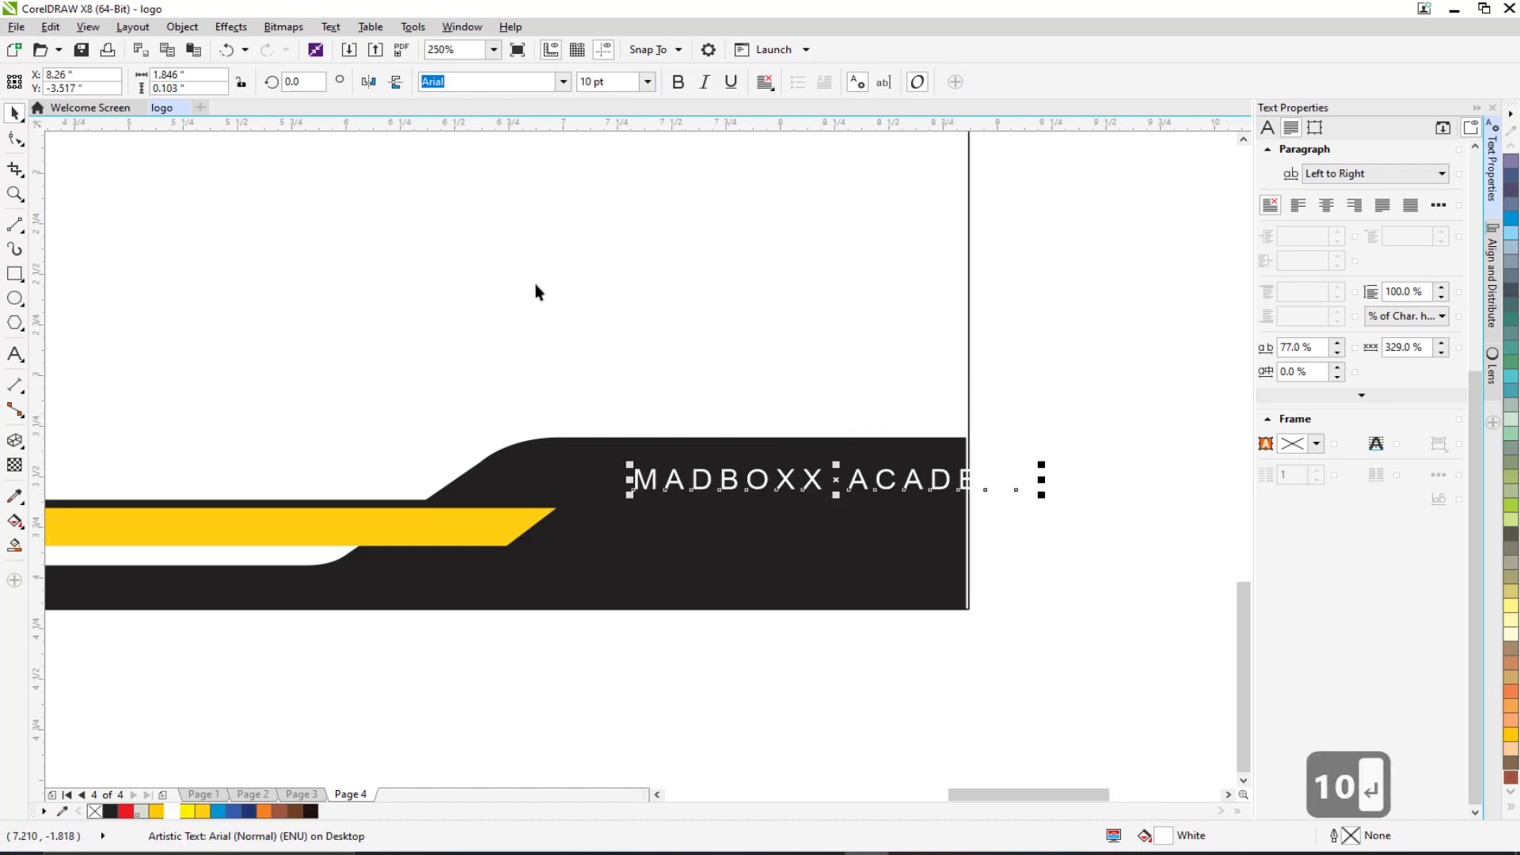
left_click_drag(851, 482, 758, 475)
scroll(740, 489, "down", 1)
scroll(593, 560, "up", 1)
left_click(576, 564)
Stretch the bar group slightly taller and move the white text back into the black bar.
left_click(553, 503)
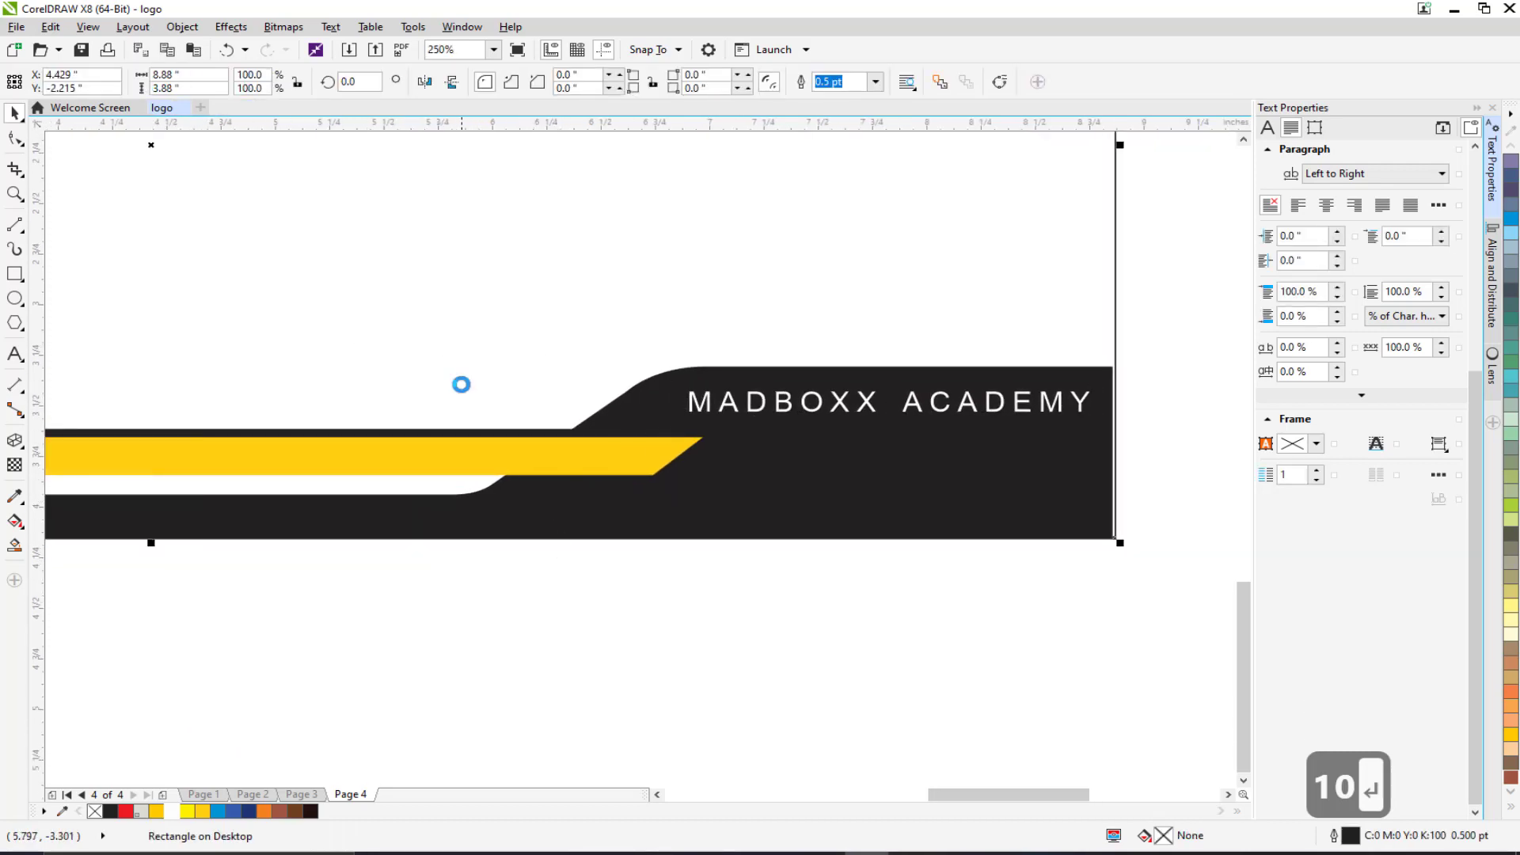
scroll(645, 479, "down", 1)
left_click(923, 559)
left_click_drag(923, 559, 153, 373)
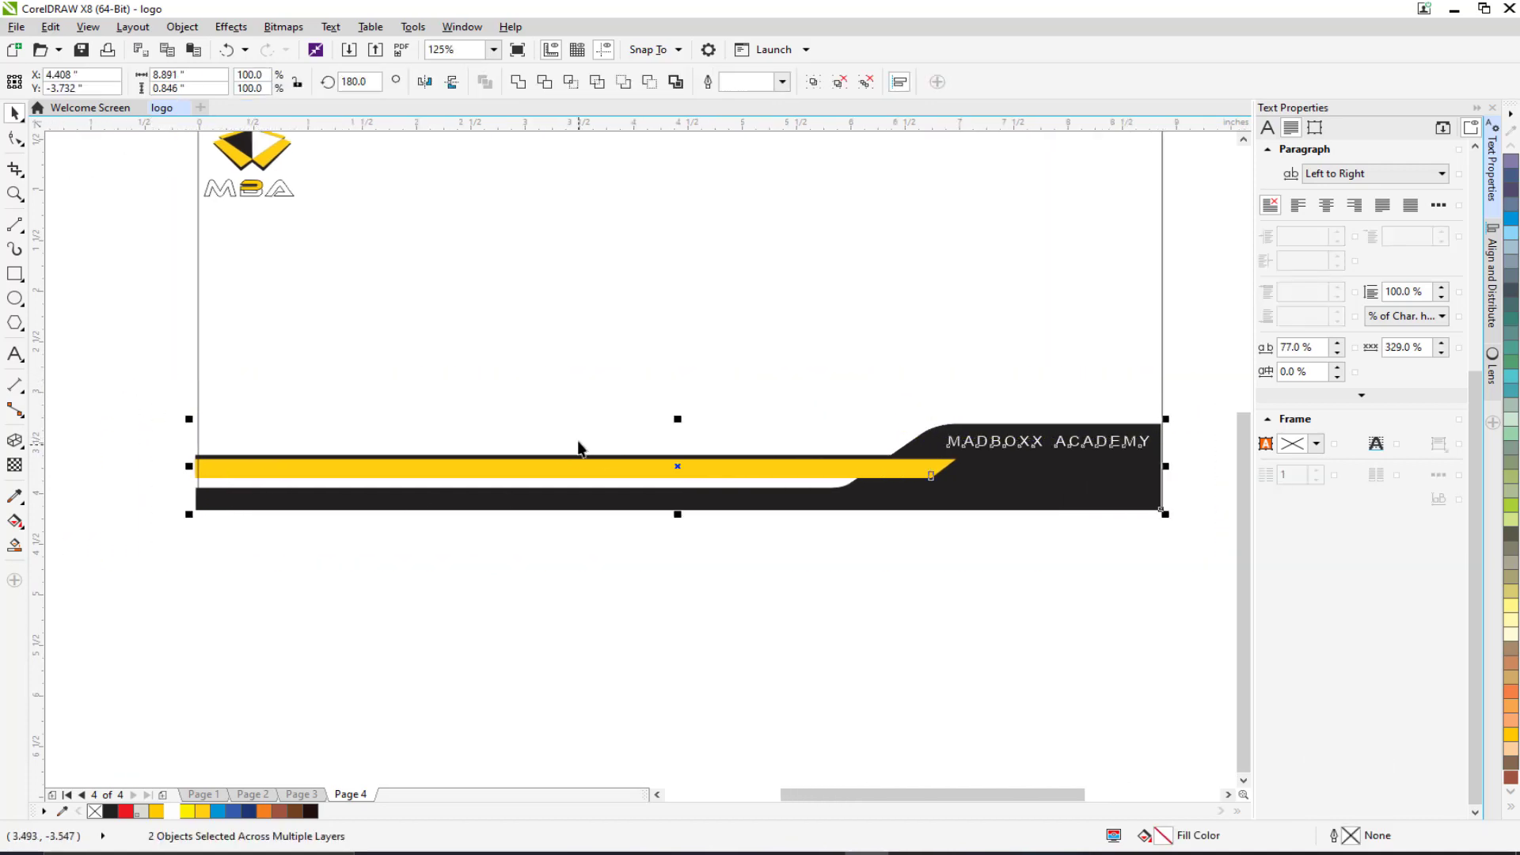
left_click(1013, 443)
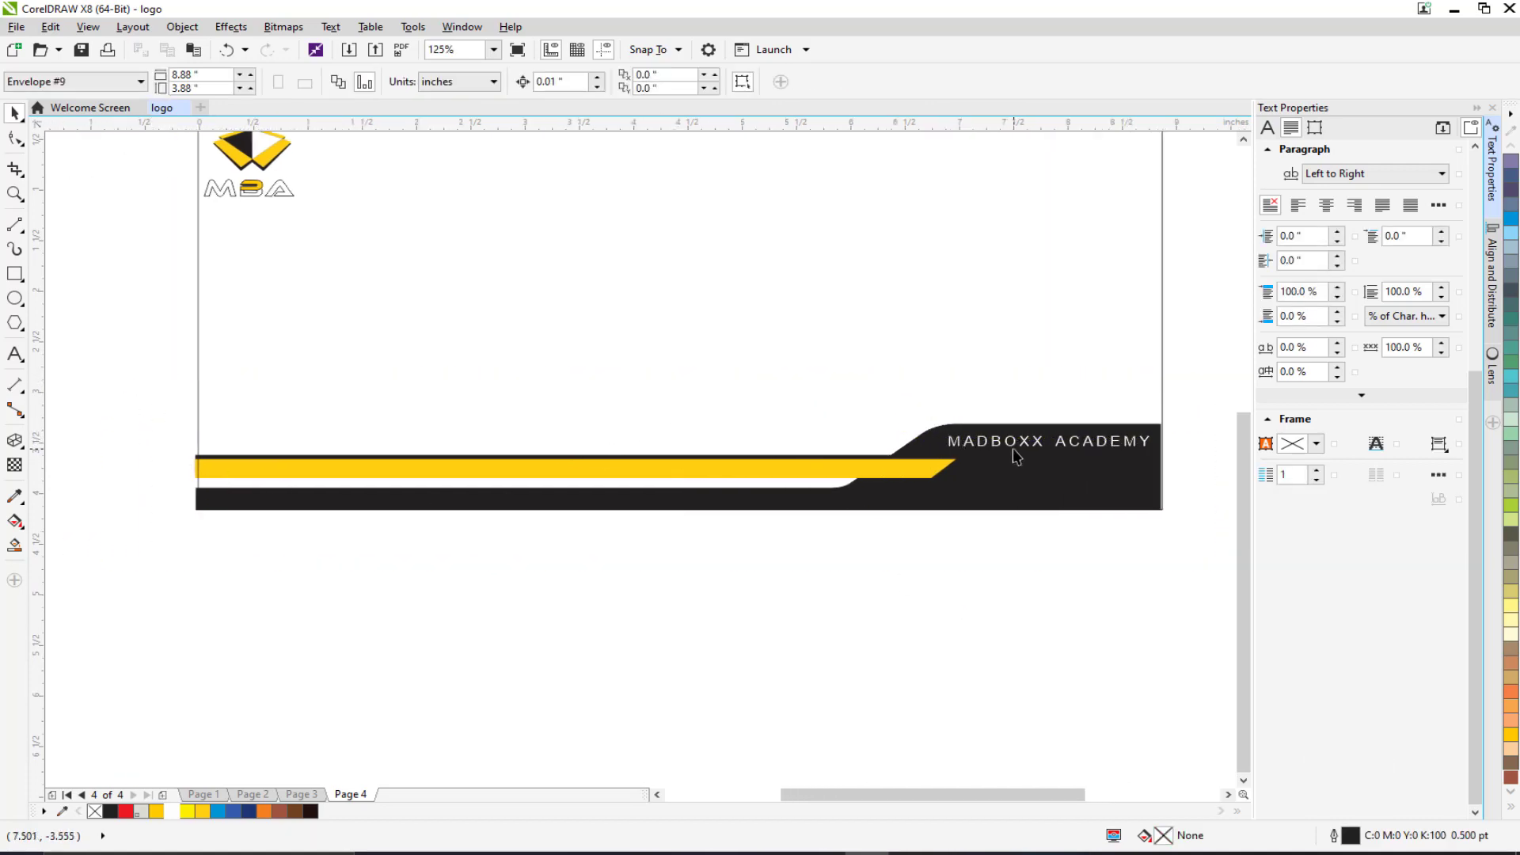
left_click_drag(1101, 462, 1077, 625)
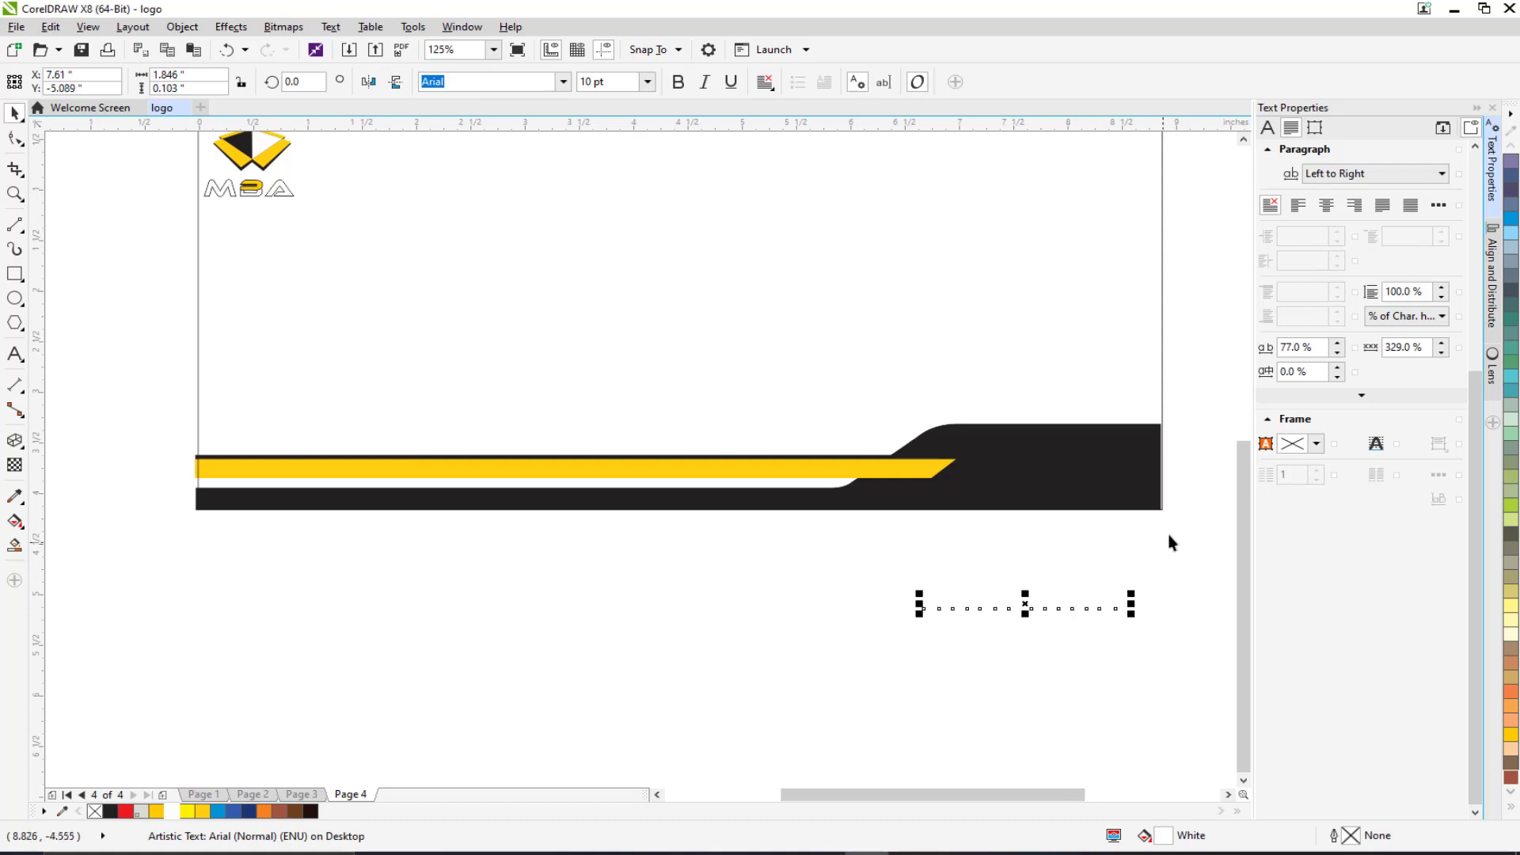
left_click_drag(1183, 525, 121, 380)
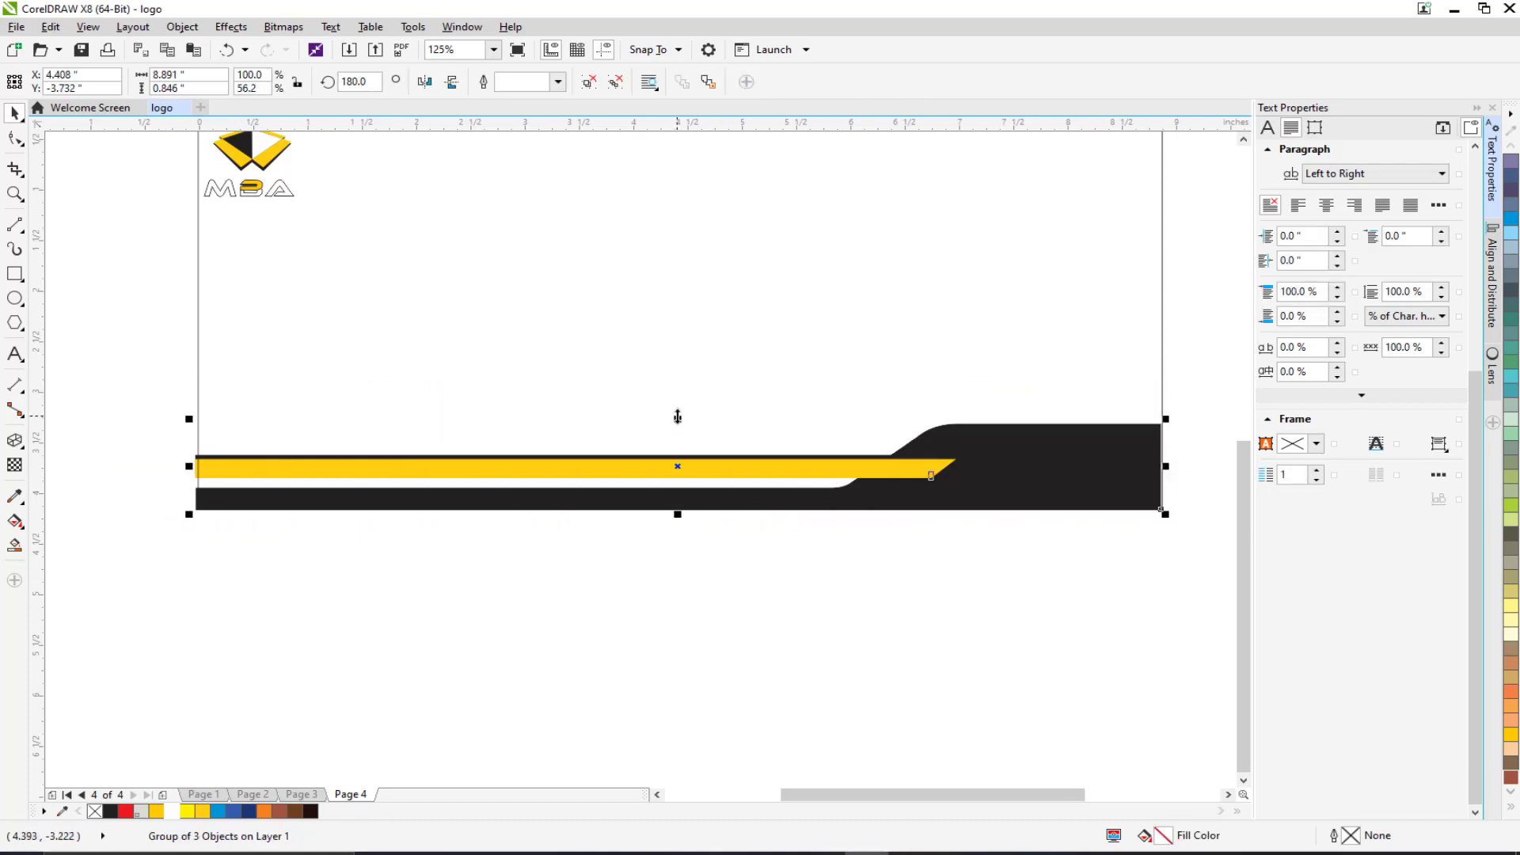
left_click_drag(678, 417, 668, 390)
mouse_move(824, 546)
left_mouse_down()
mouse_move(1025, 637)
mouse_move(1180, 738)
left_mouse_up()
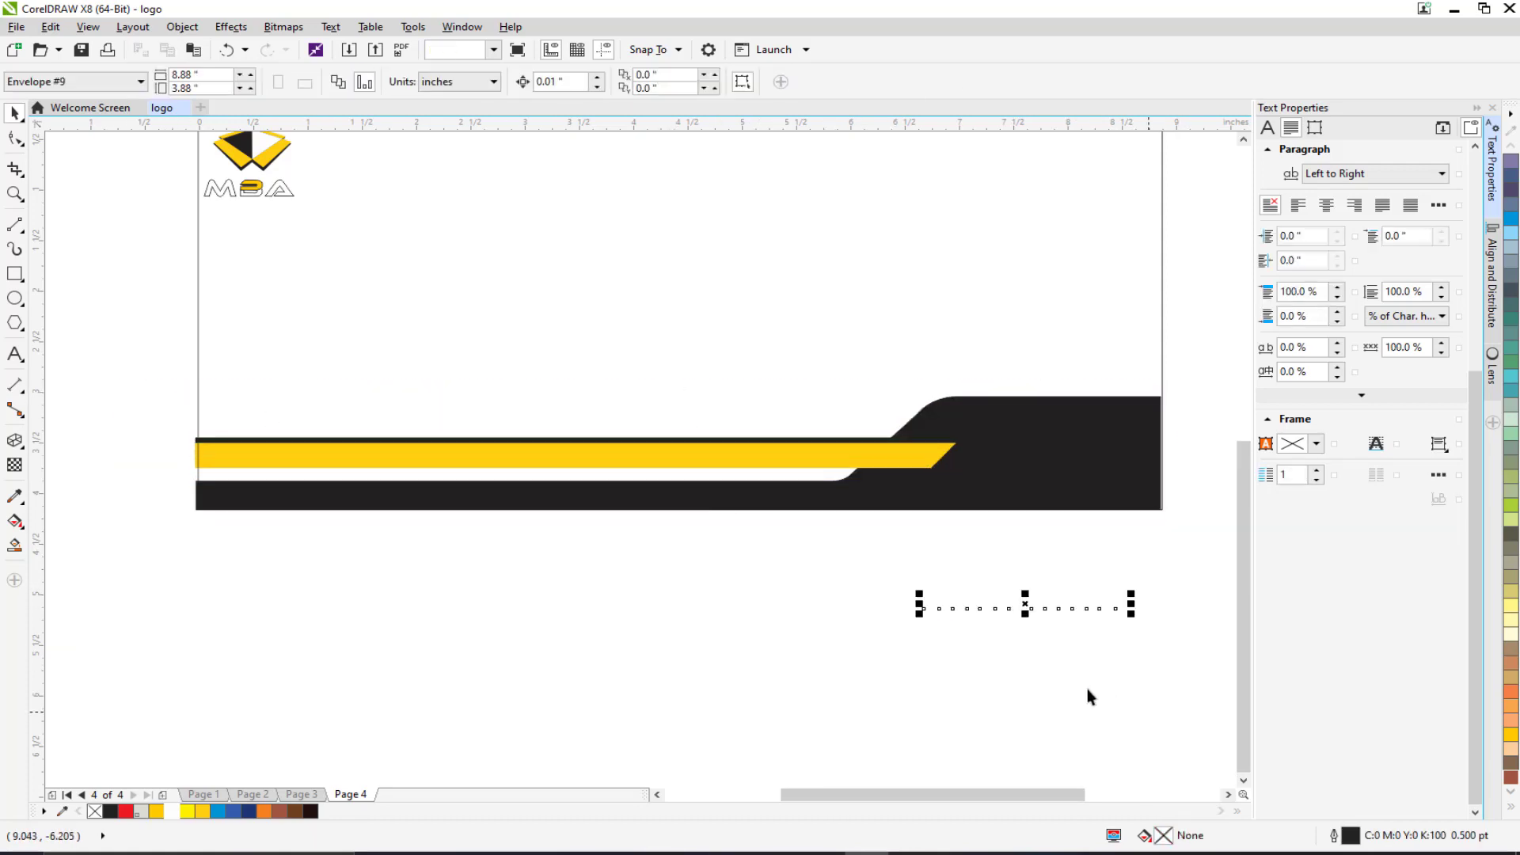
left_click_drag(981, 606, 1004, 434)
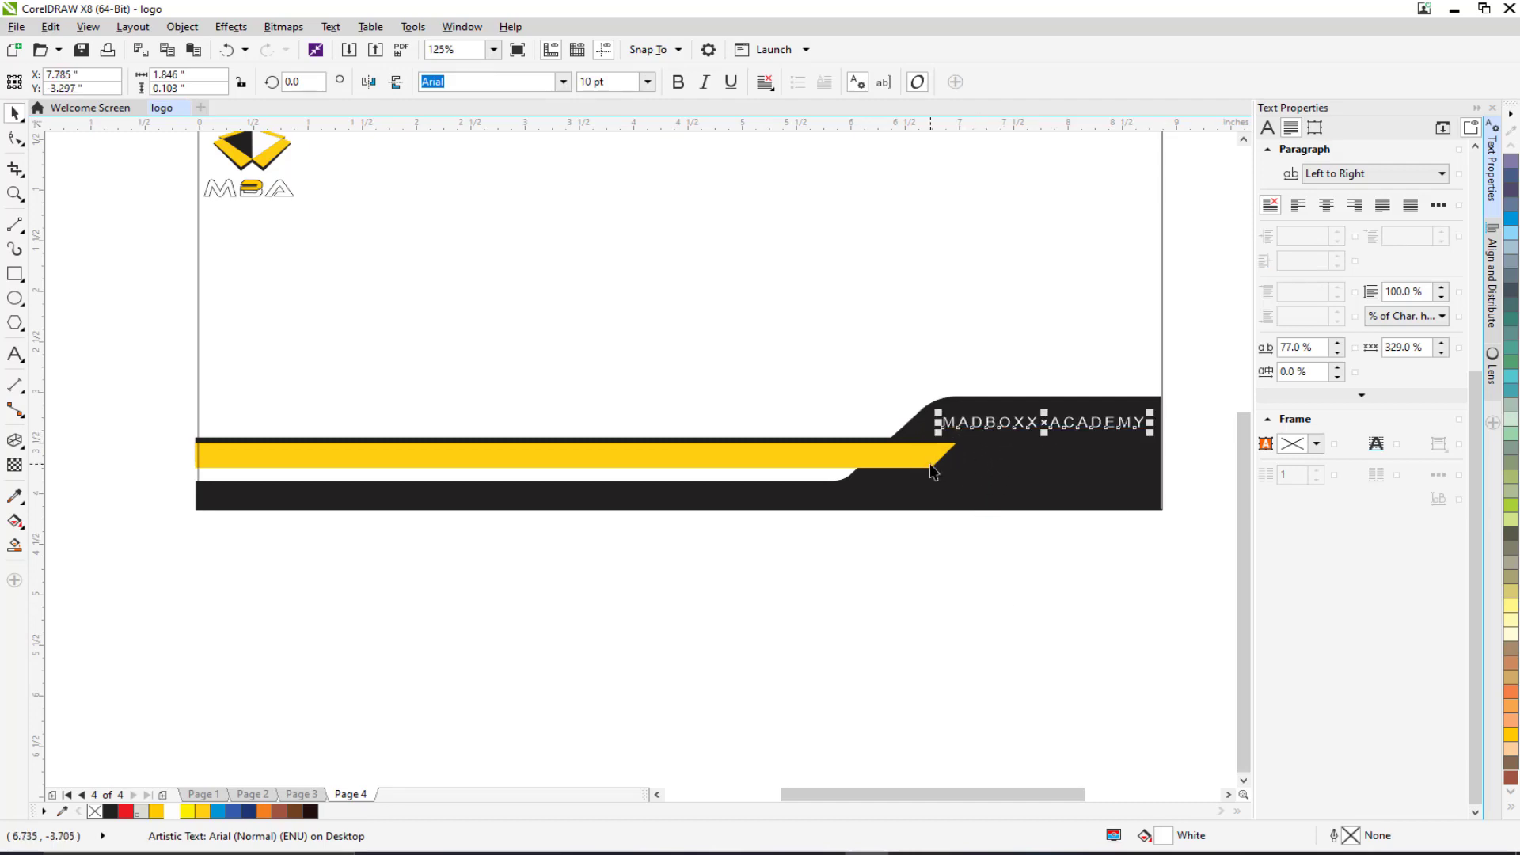
scroll(650, 459, "right", 2)
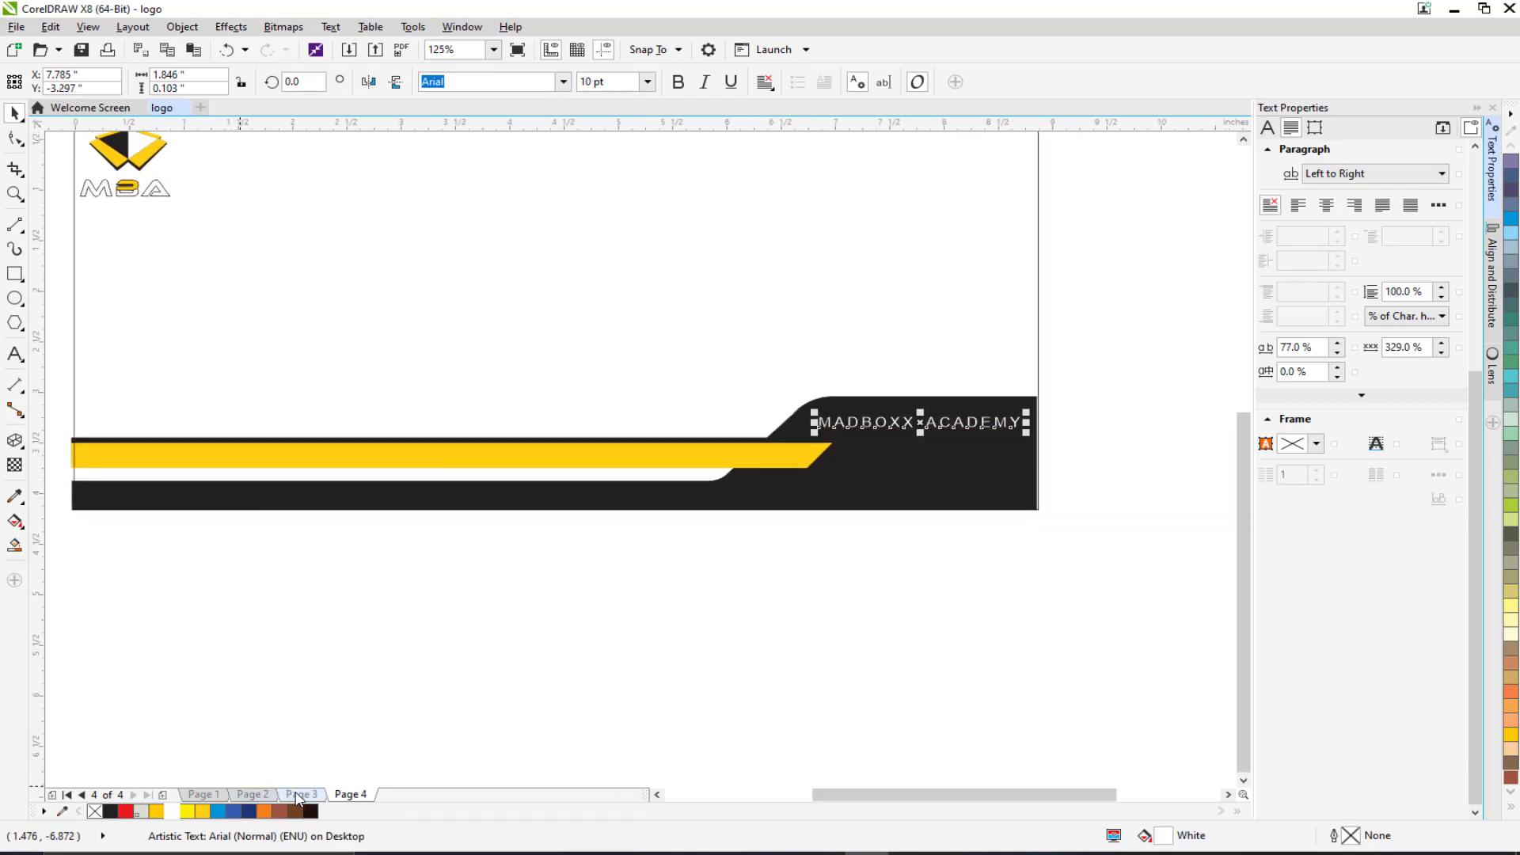
Copy the address block and Contact line from the Page 3 letterhead.
left_click(301, 795)
left_click(736, 390)
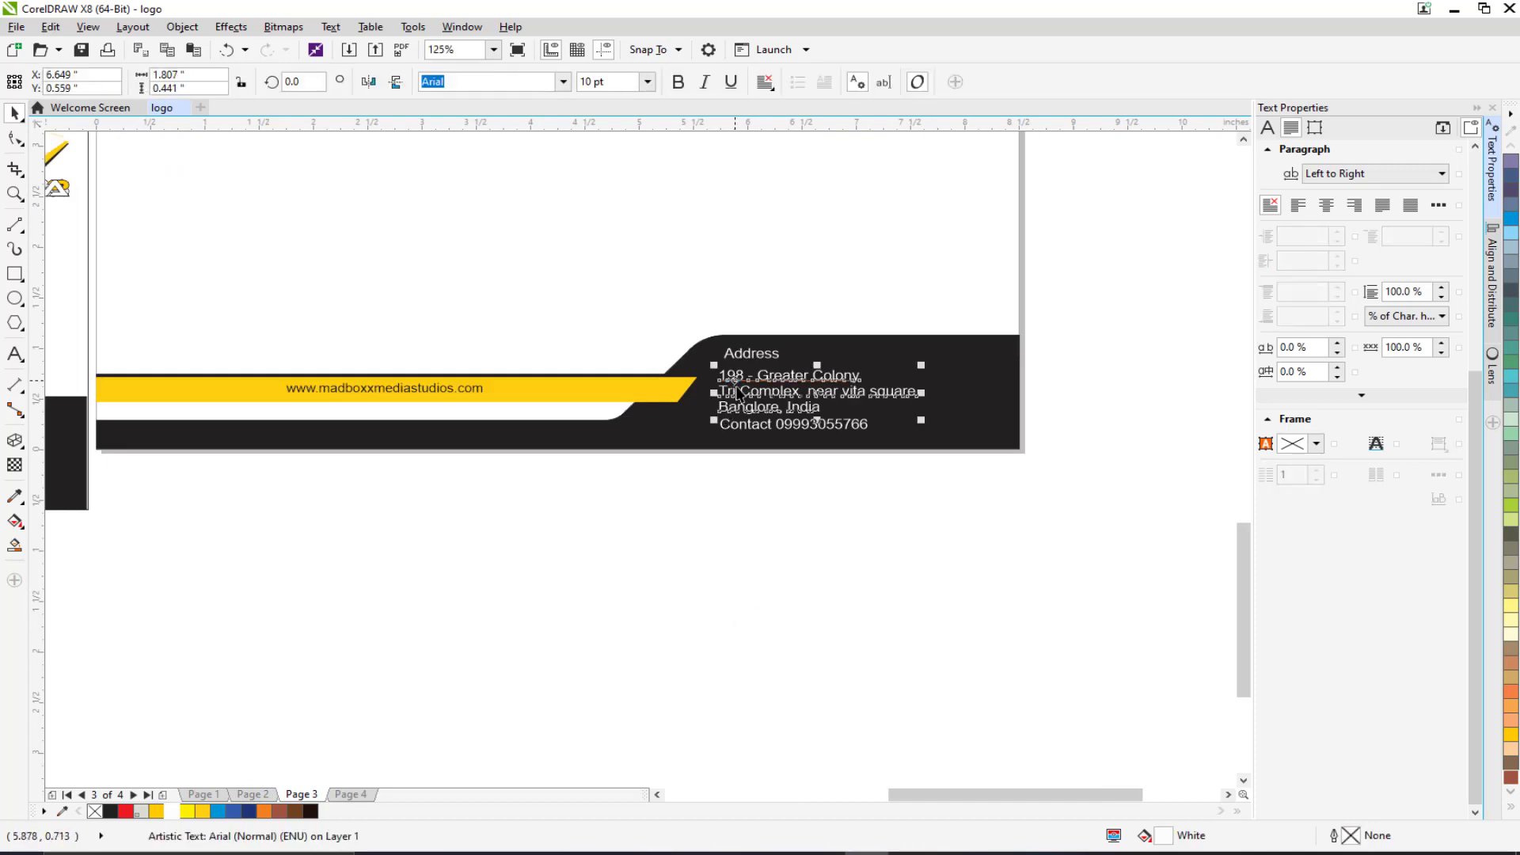
left_click(786, 426, "shift")
key("ctrl+c")
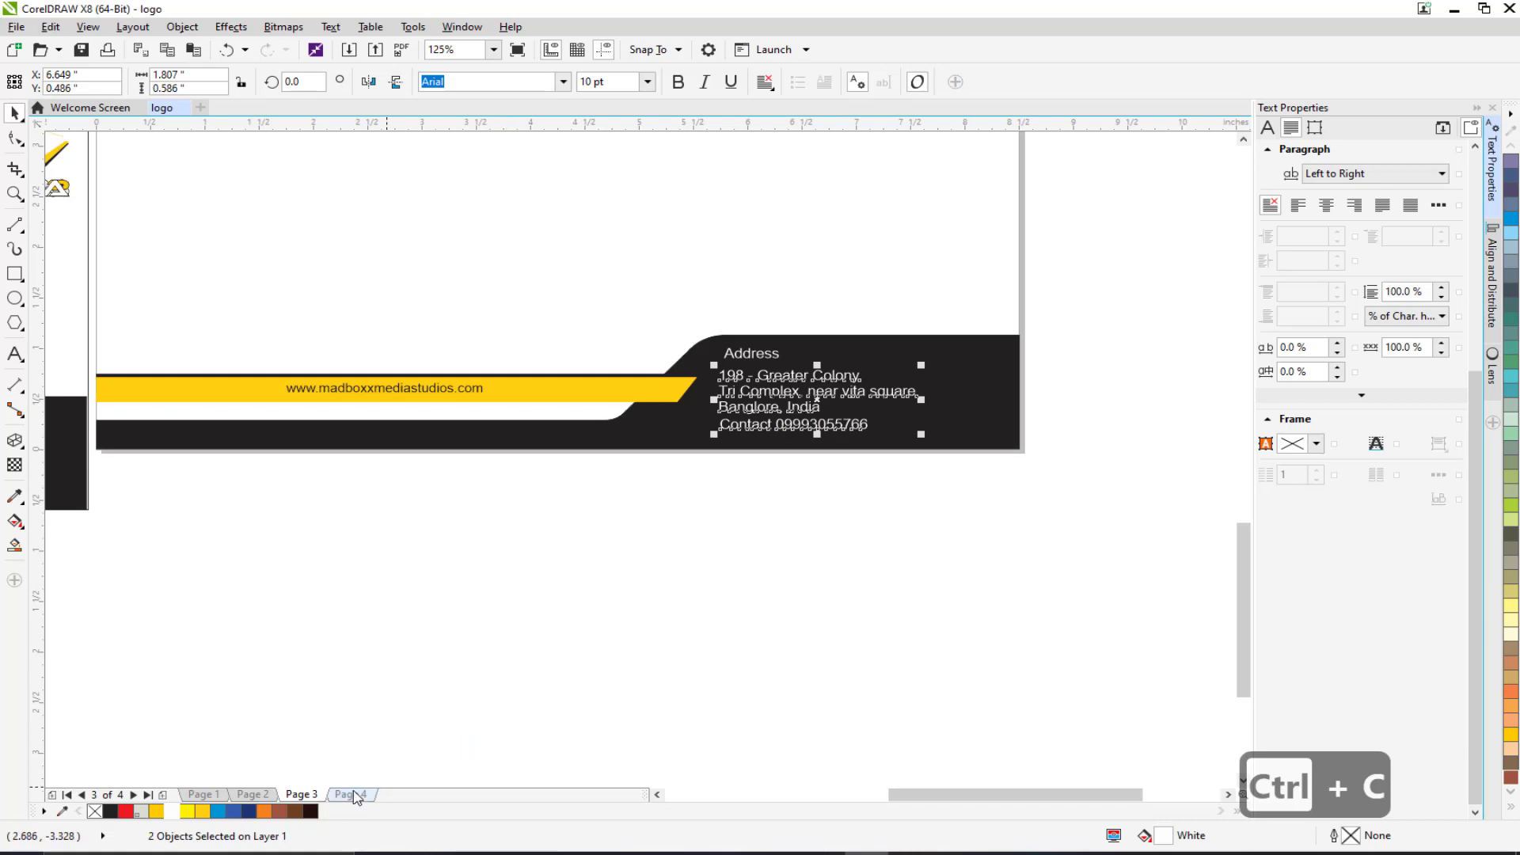
Paste the address text onto Page 4 and place it over the envelope back's black corner.
left_click(353, 794)
scroll(894, 570, "down", 5)
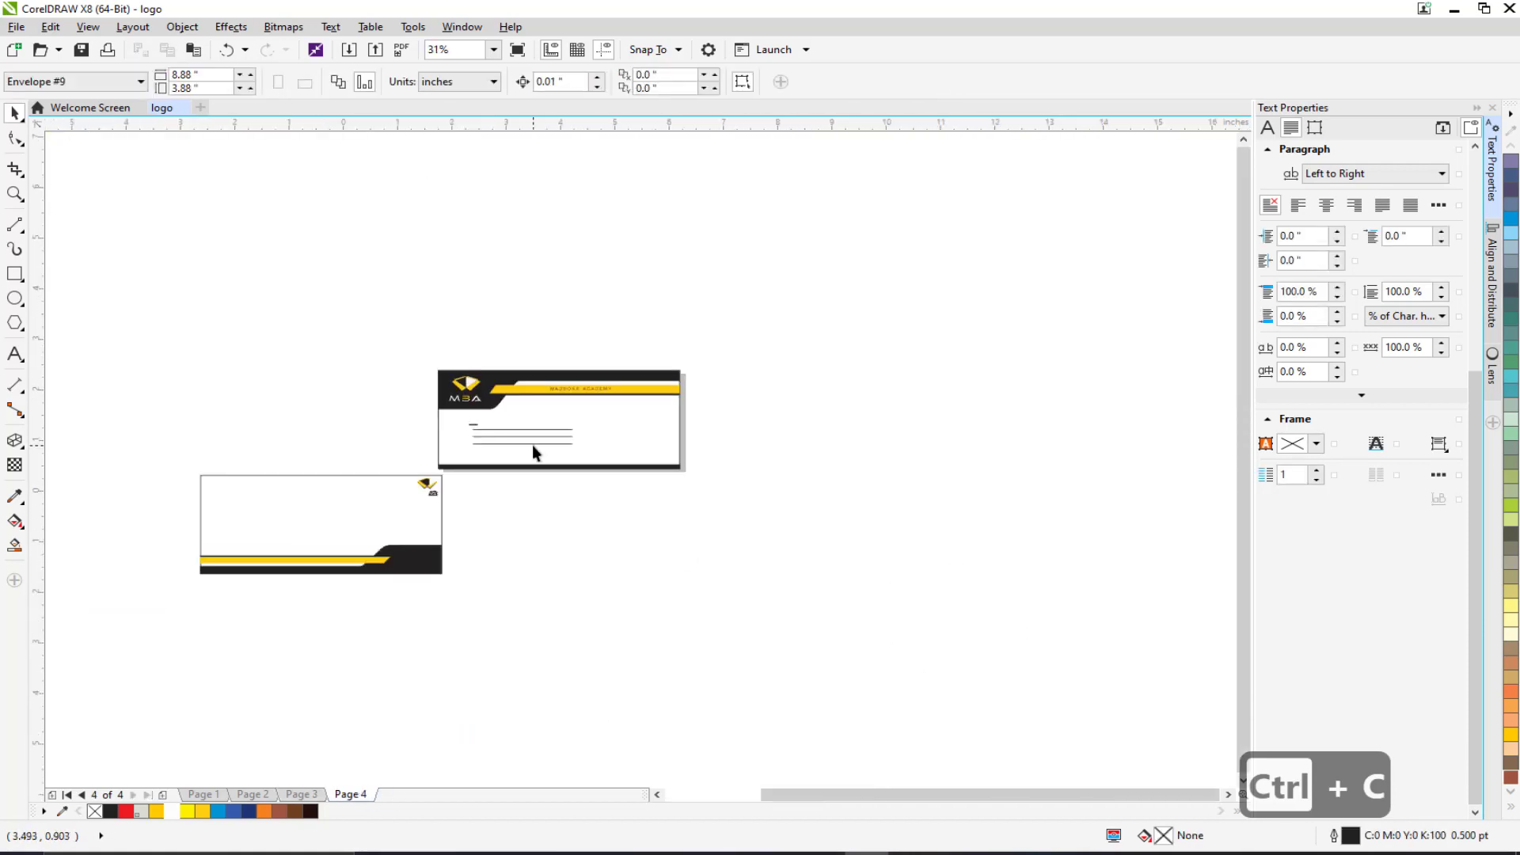
scroll(868, 456, "up", 5)
key("ctrl+v")
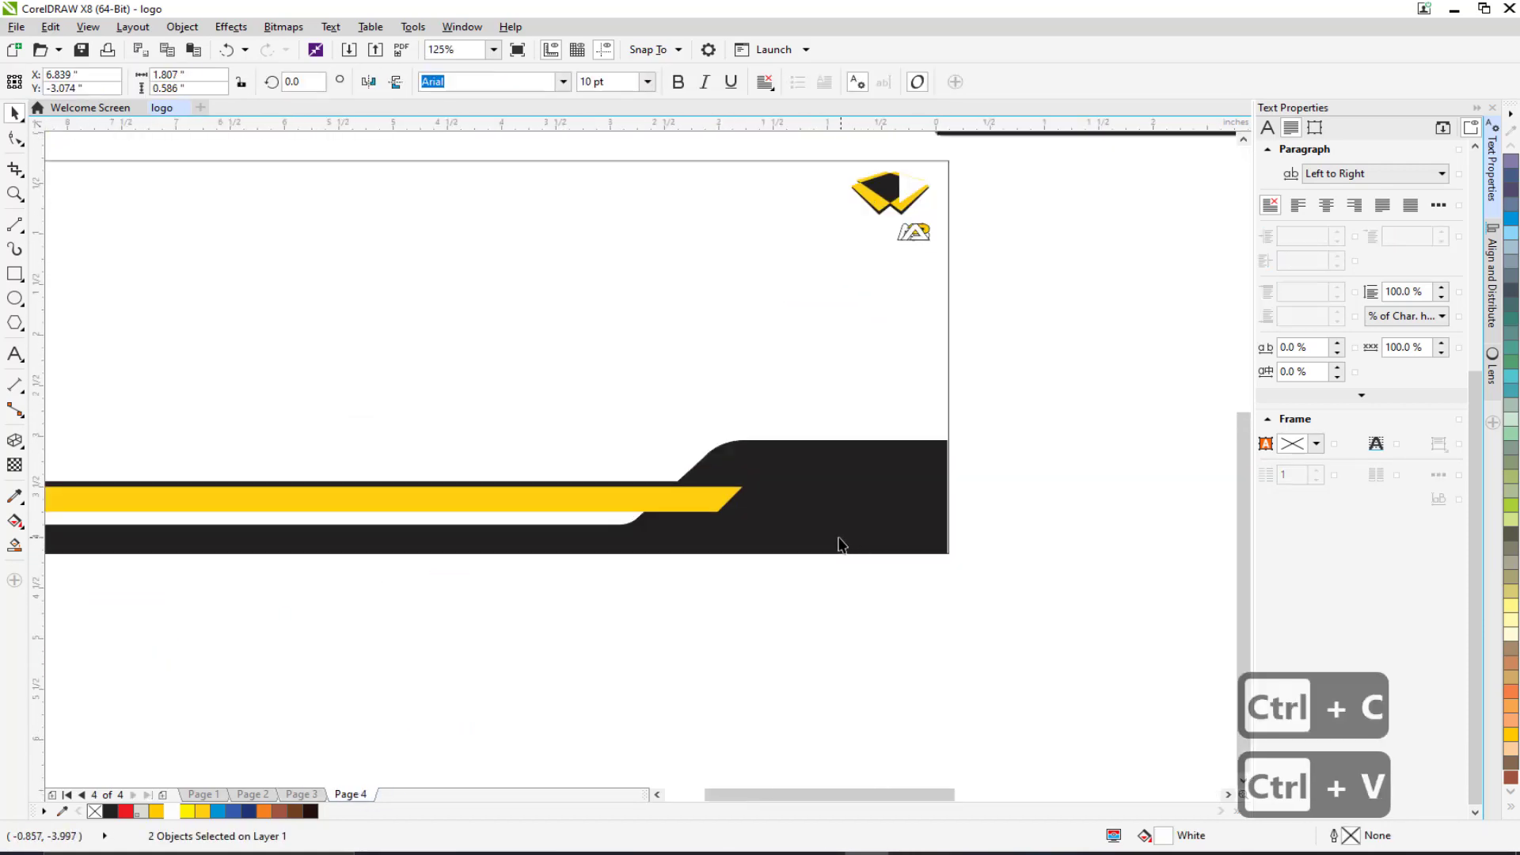
scroll(855, 549, "down", 5)
left_click_drag(1045, 515, 843, 537)
scroll(841, 537, "up", 8)
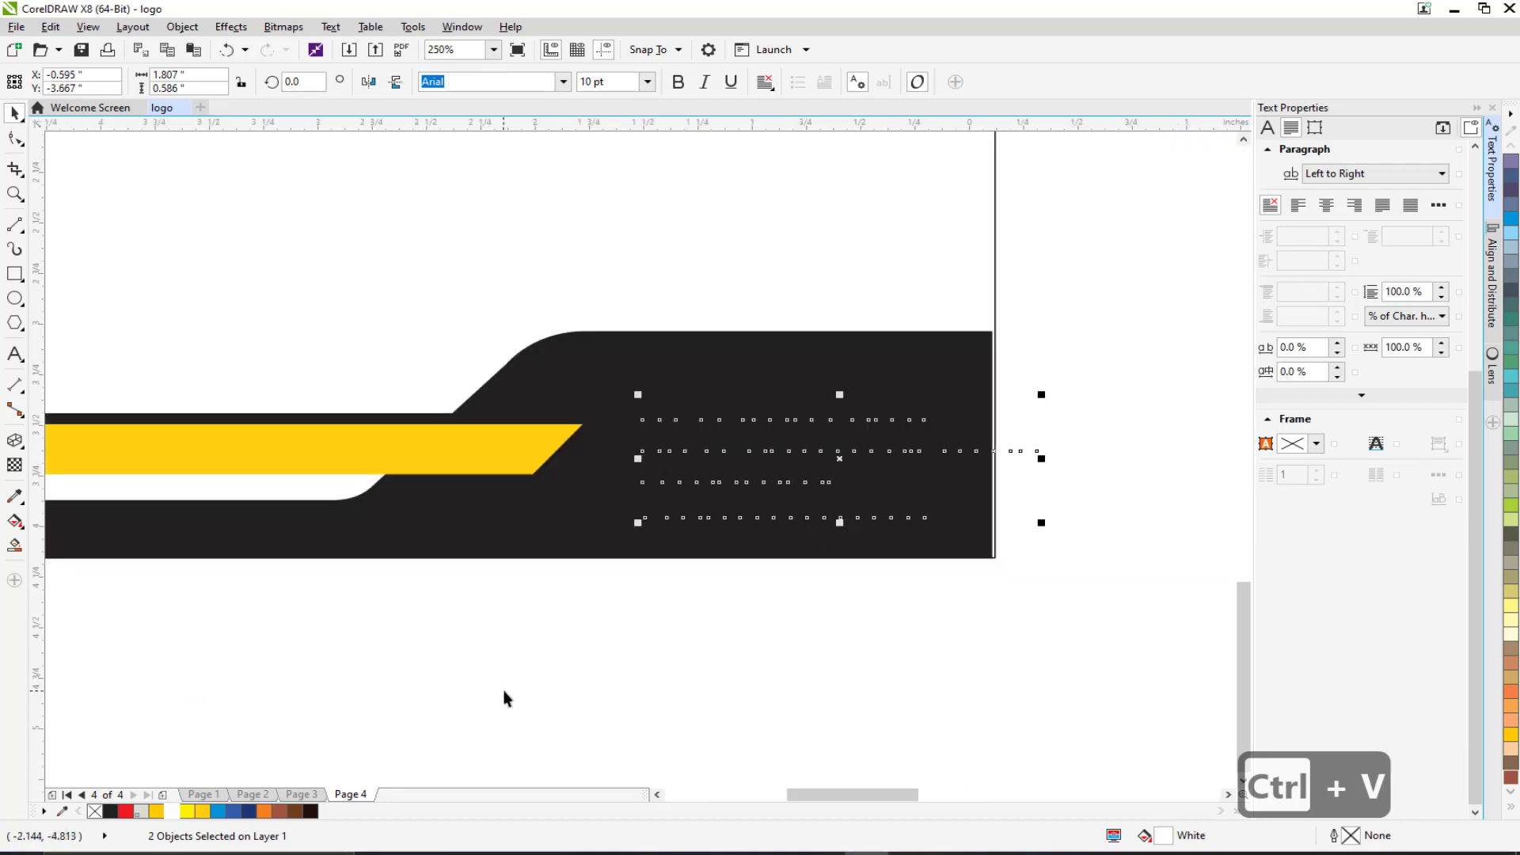
right_click(843, 590)
mouse_move(1030, 428)
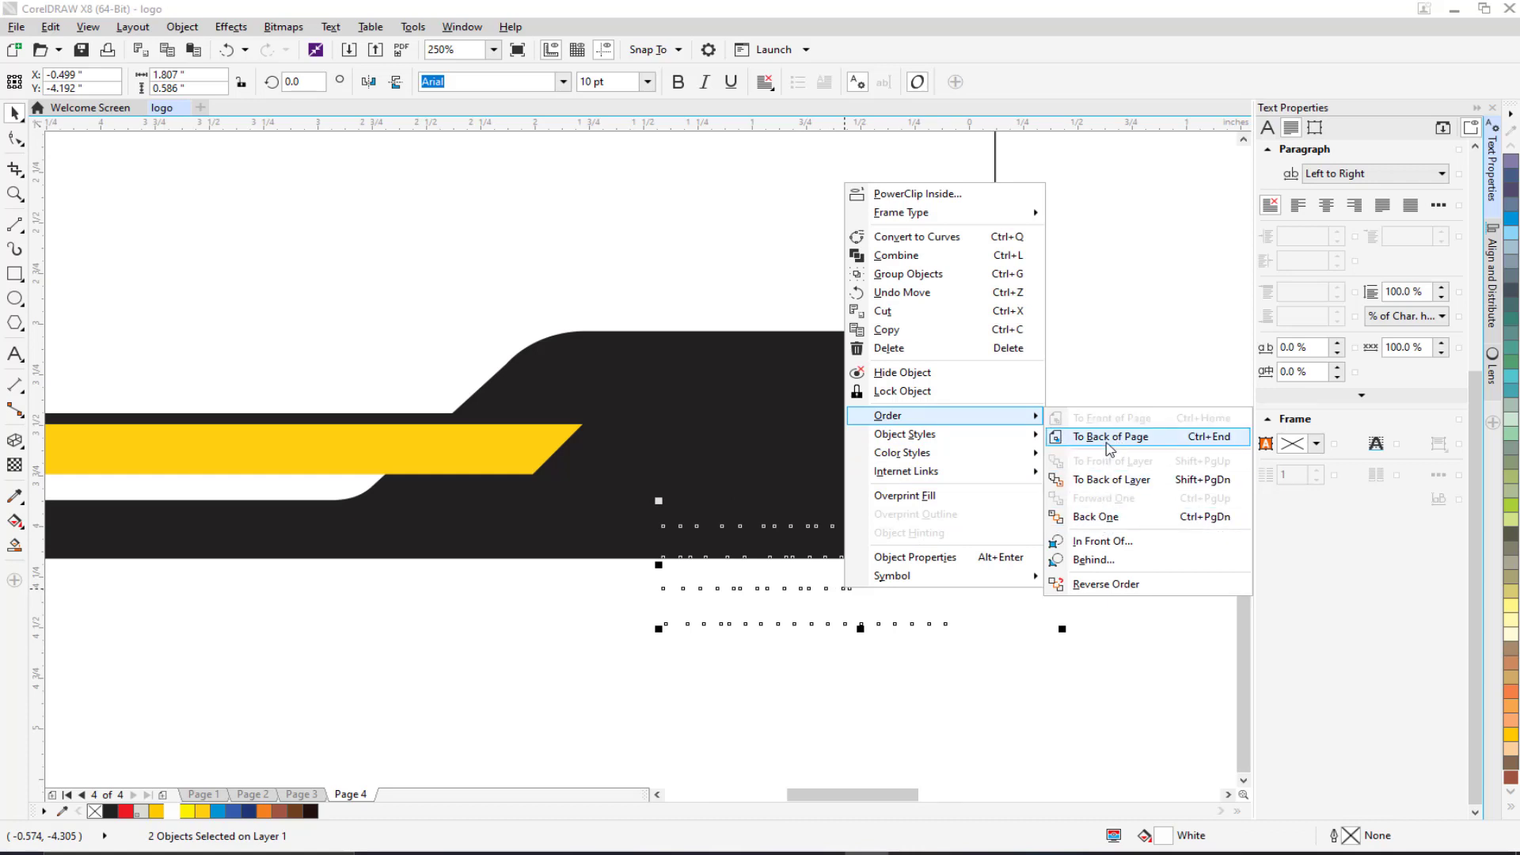
Nudge the pasted address text slightly down and left on the black corner.
left_click(808, 612)
scroll(797, 600, "down", 2)
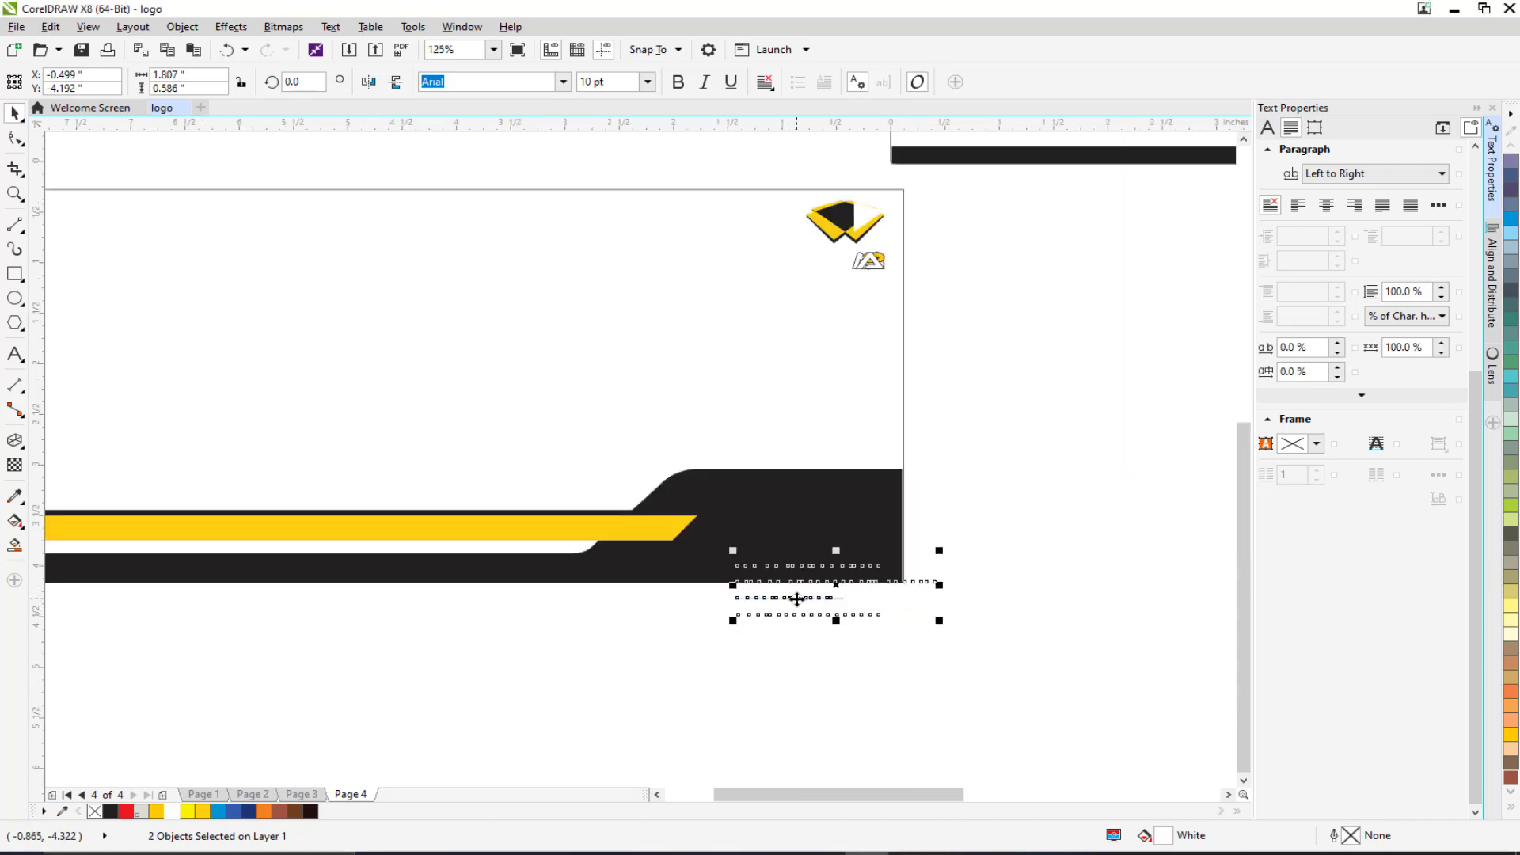
left_click_drag(835, 584, 830, 601)
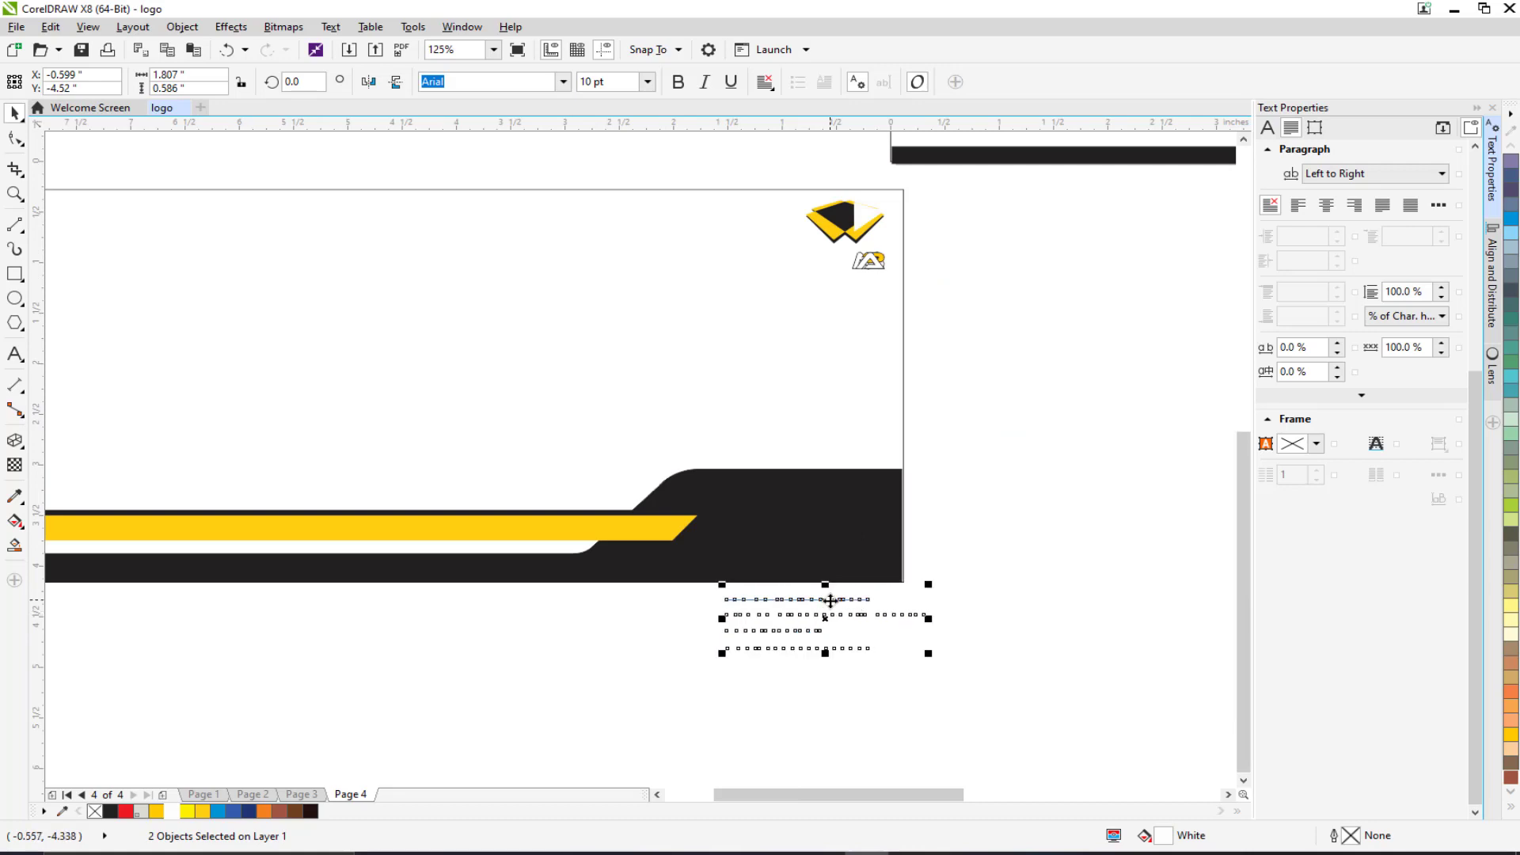
scroll(829, 601, "down", 2)
scroll(774, 502, "up", 1)
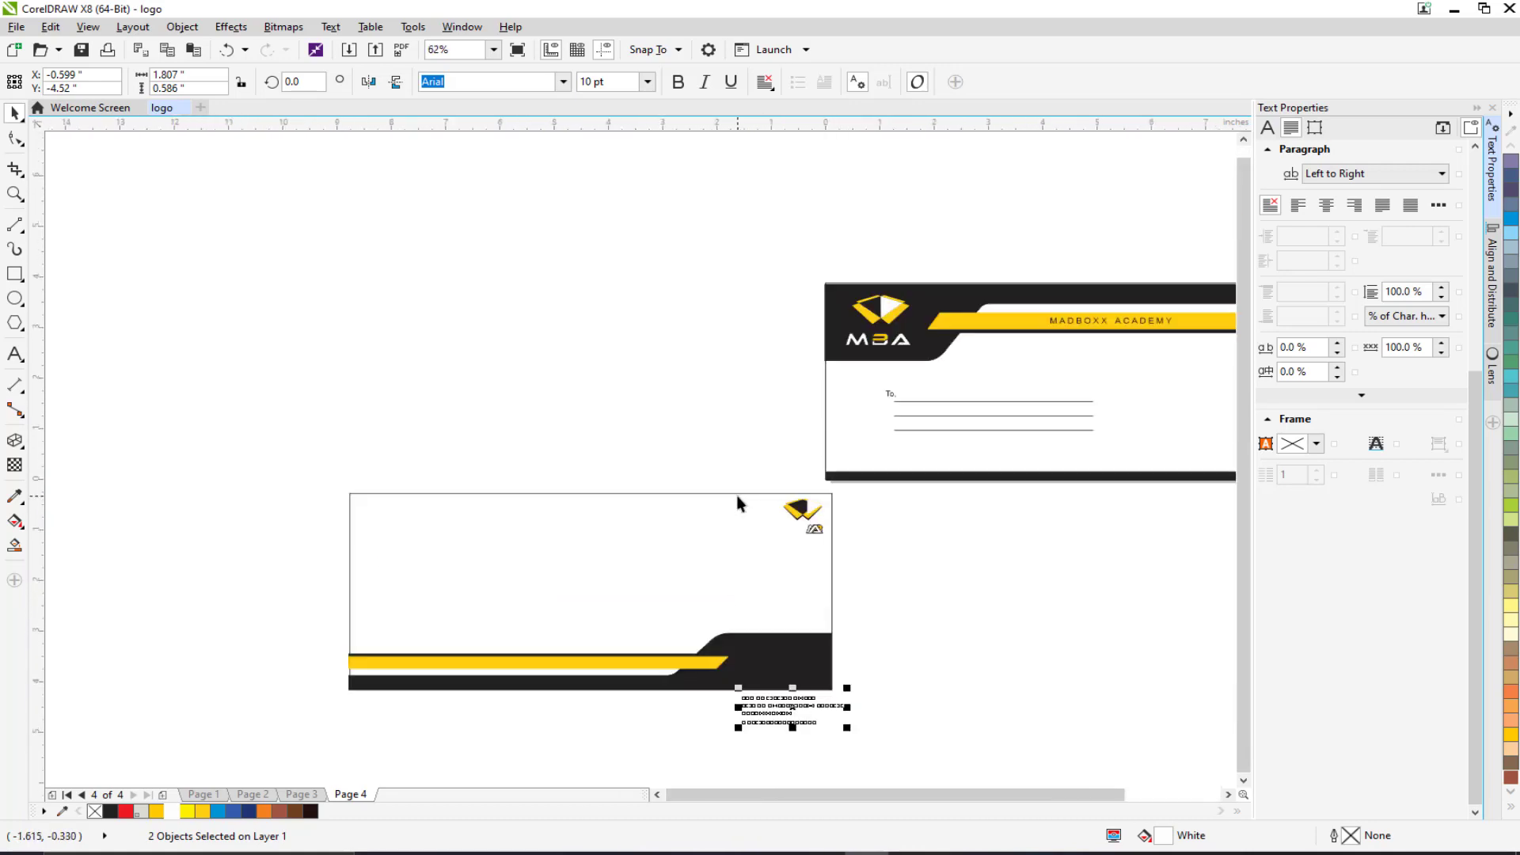
scroll(507, 467, "down", 1)
Move the entire envelope back, with its address text, off to the left.
left_click_drag(378, 468, 919, 659)
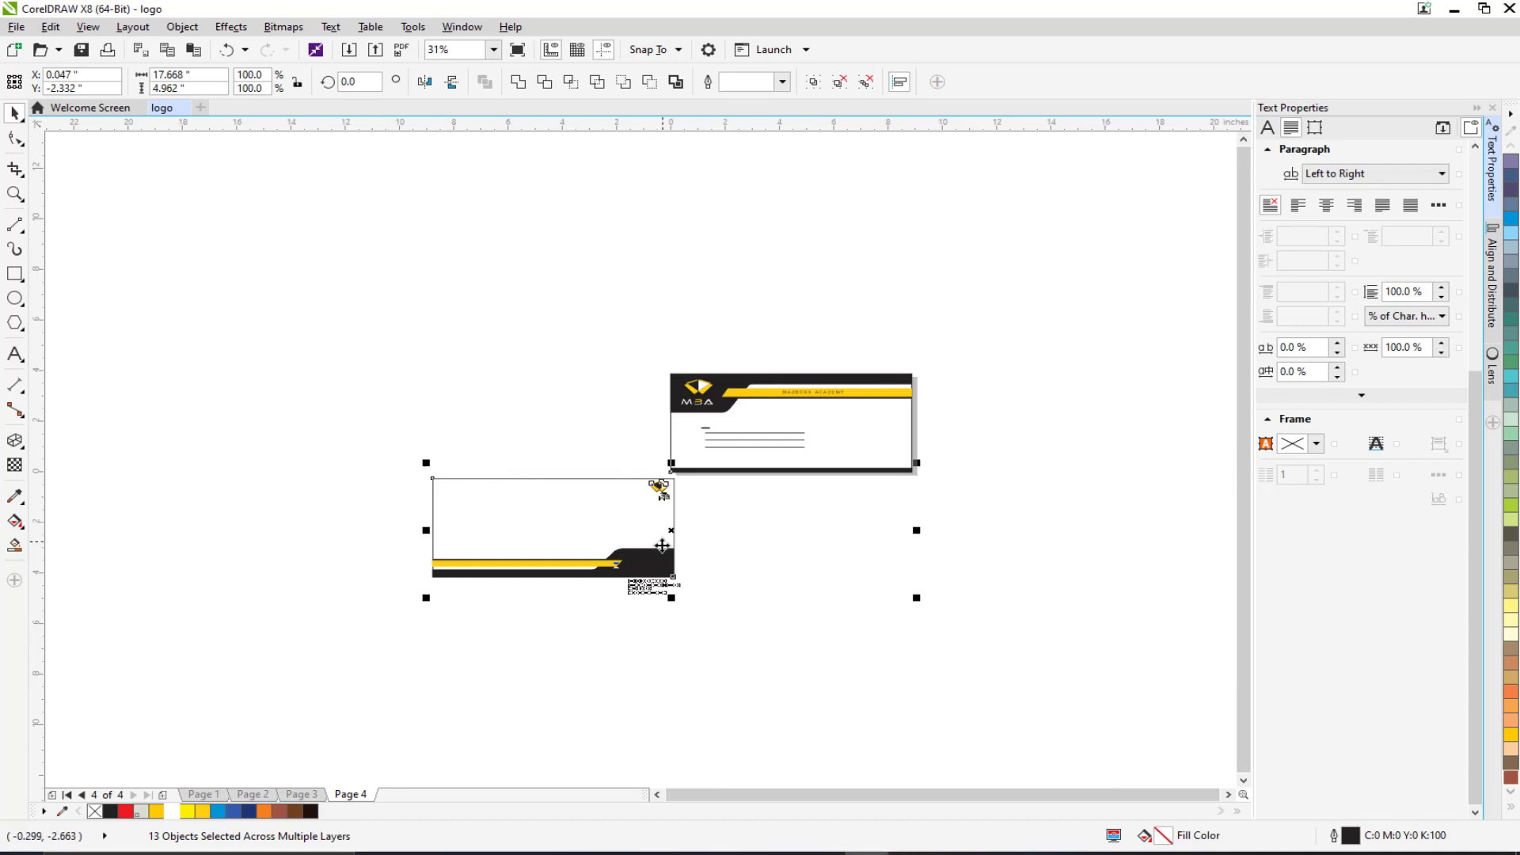
left_click_drag(662, 546, 385, 458)
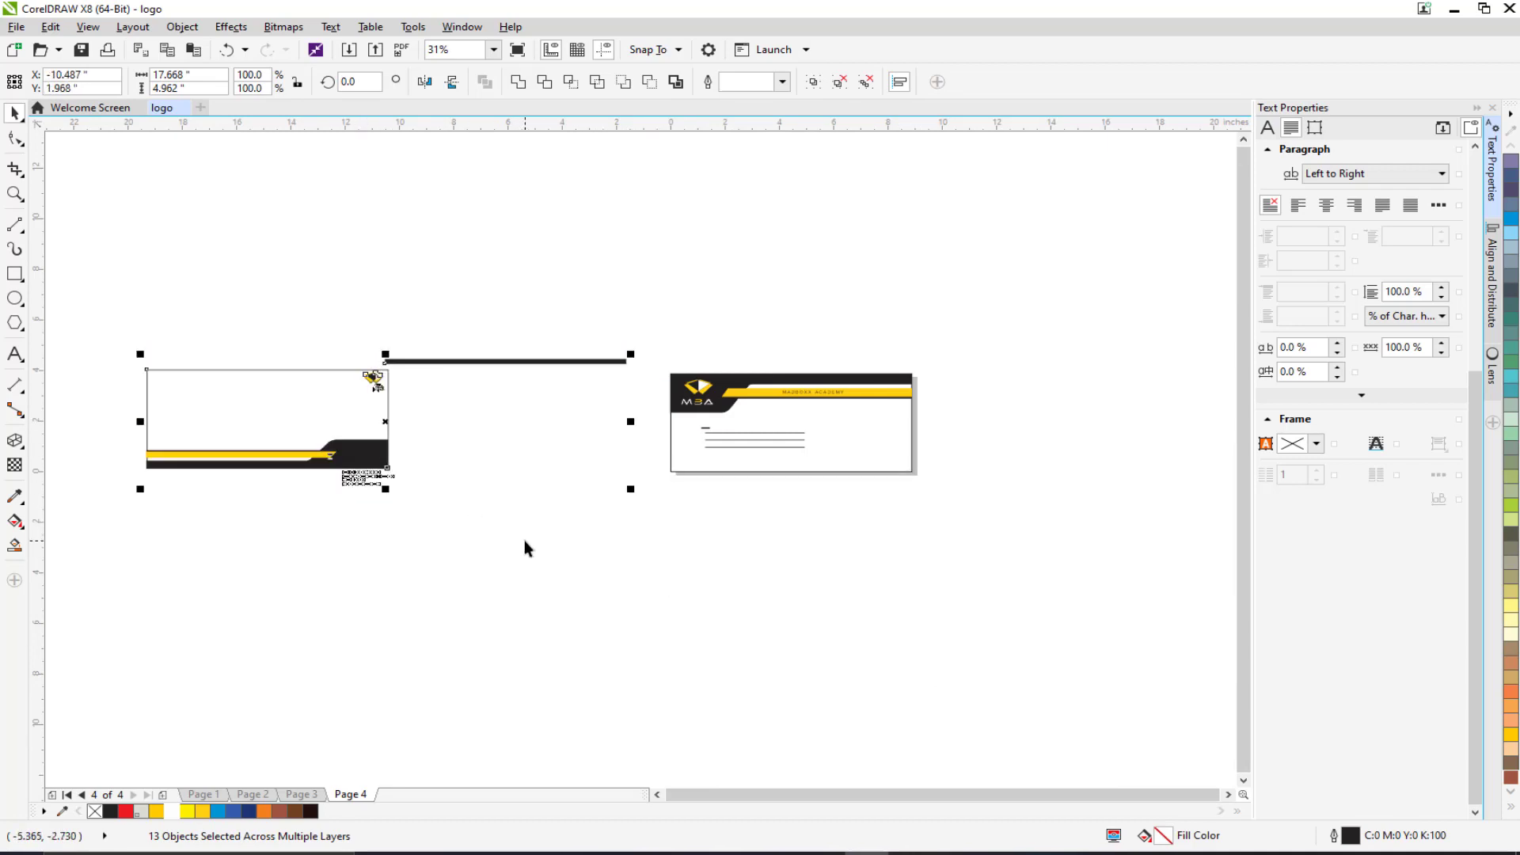
key("ctrl+z")
left_click_drag(952, 679, 350, 485)
left_click_drag(648, 571, 351, 595)
Select the whole envelope front design.
left_click(603, 494)
scroll(675, 438, "up", 1)
left_click_drag(676, 438, 578, 478)
left_click_drag(532, 316, 994, 536)
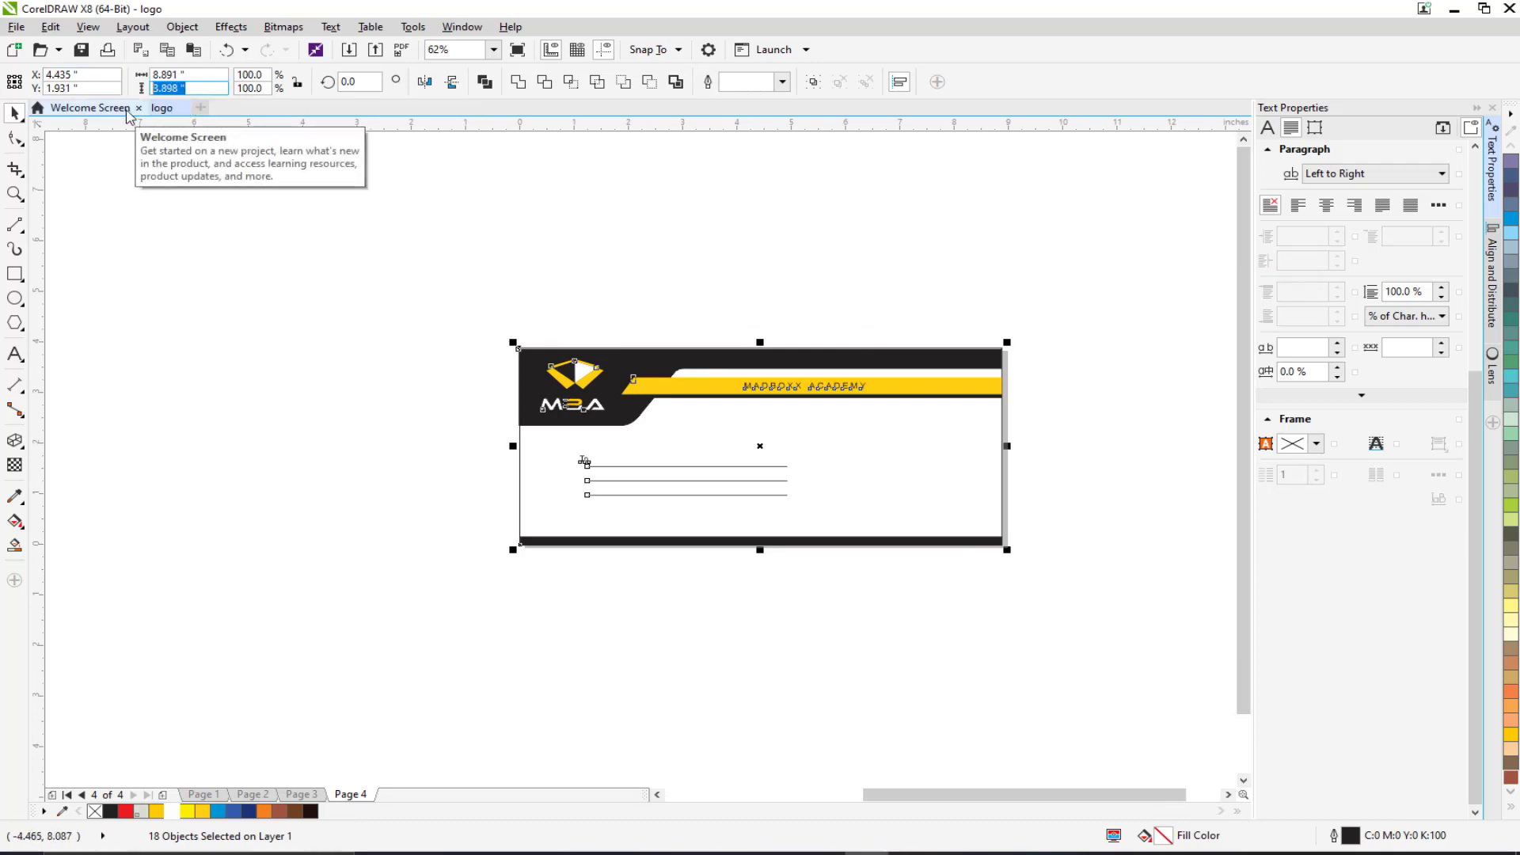
Set the page height to 9.0 inches.
type("8")
key("Return")
key("ctrl+z")
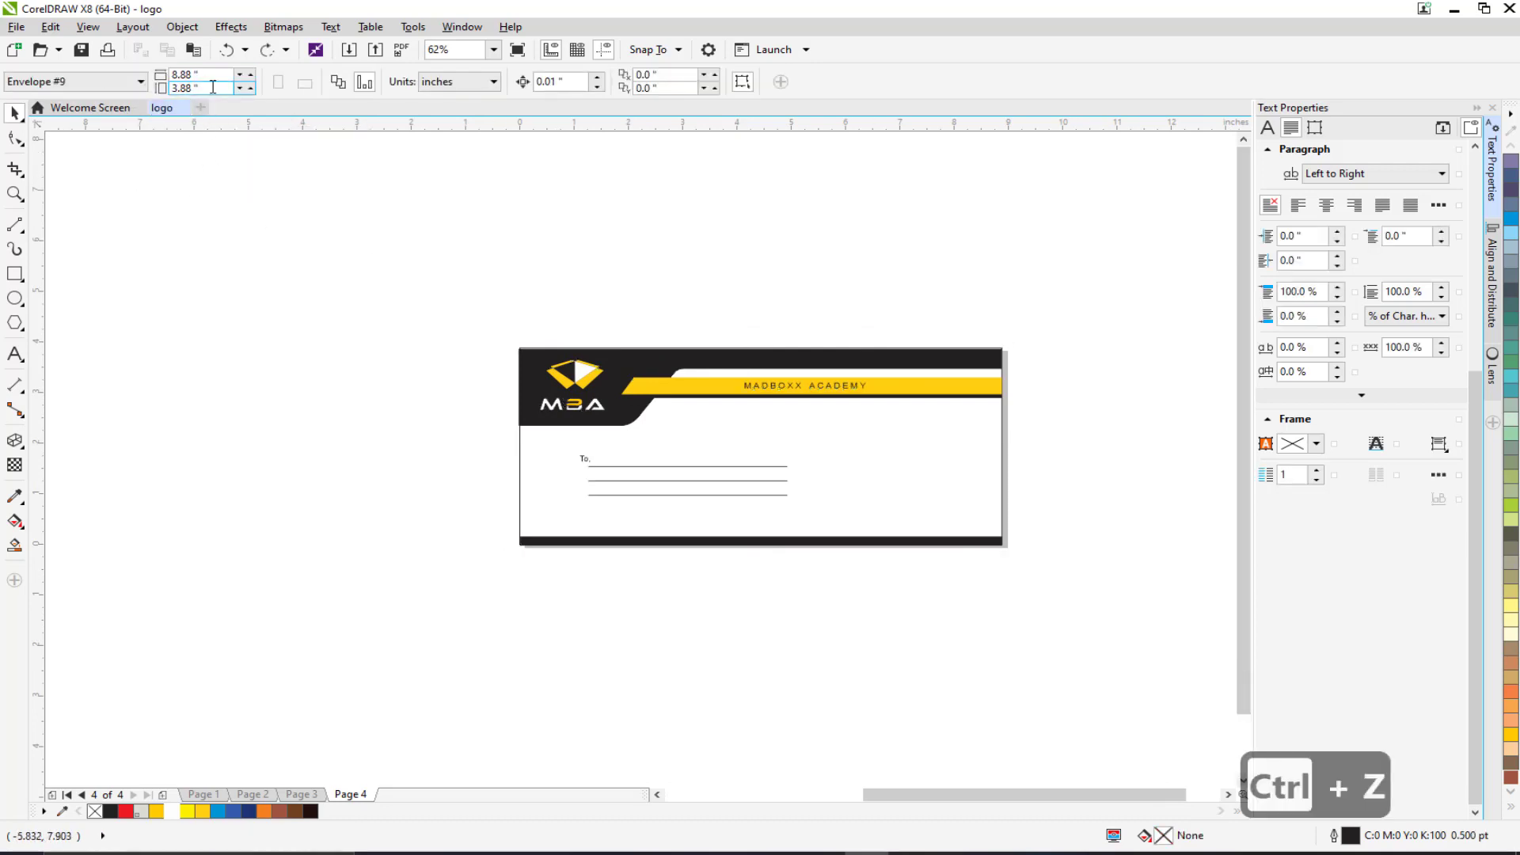
type("9")
key("Return")
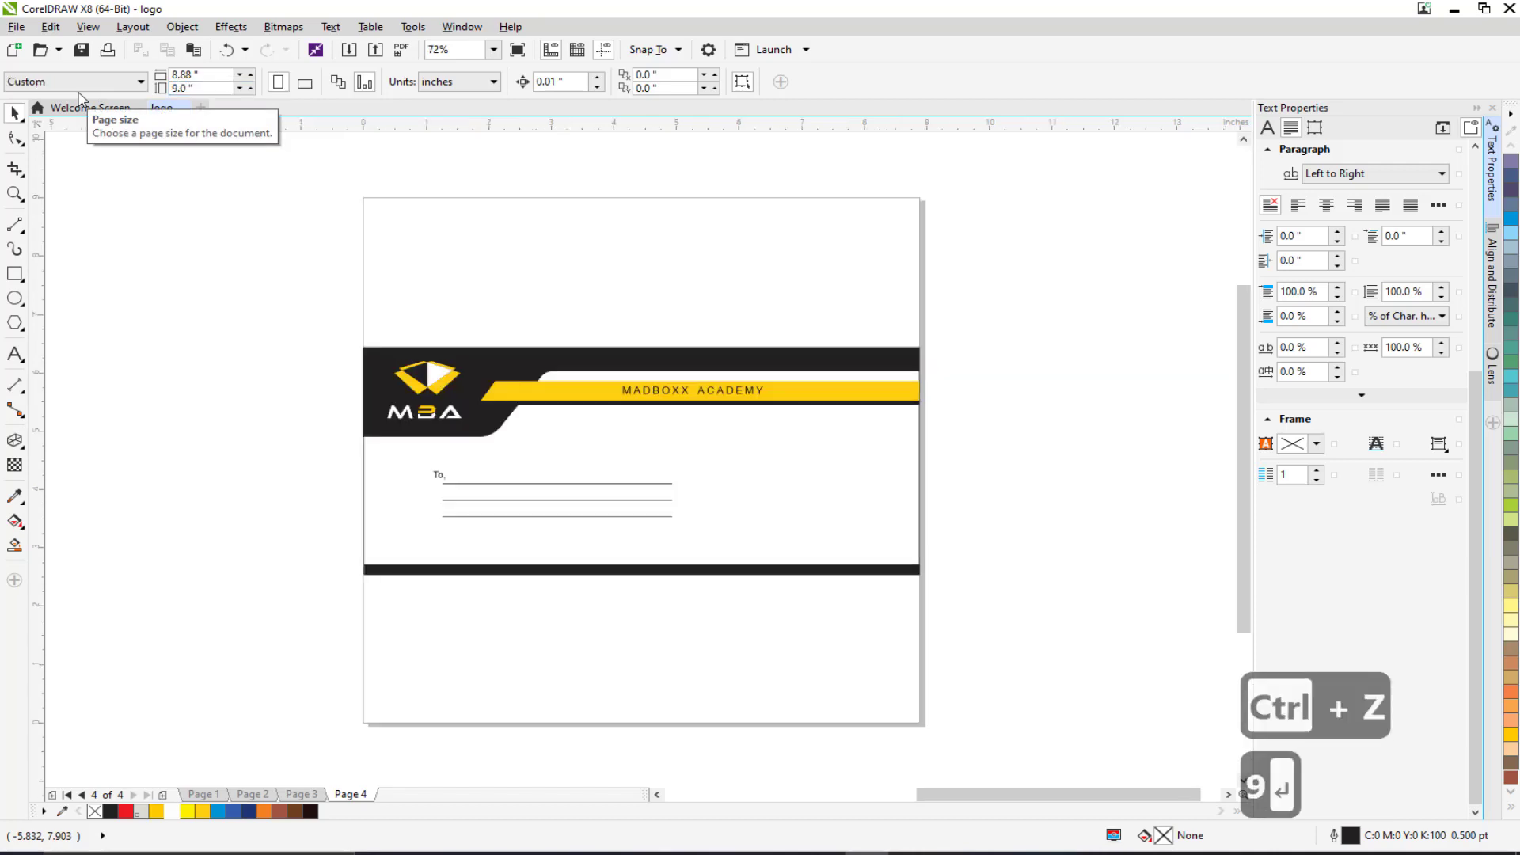
Move the envelope front to the page top and place the back design directly beneath it.
left_click_drag(275, 298, 1061, 672)
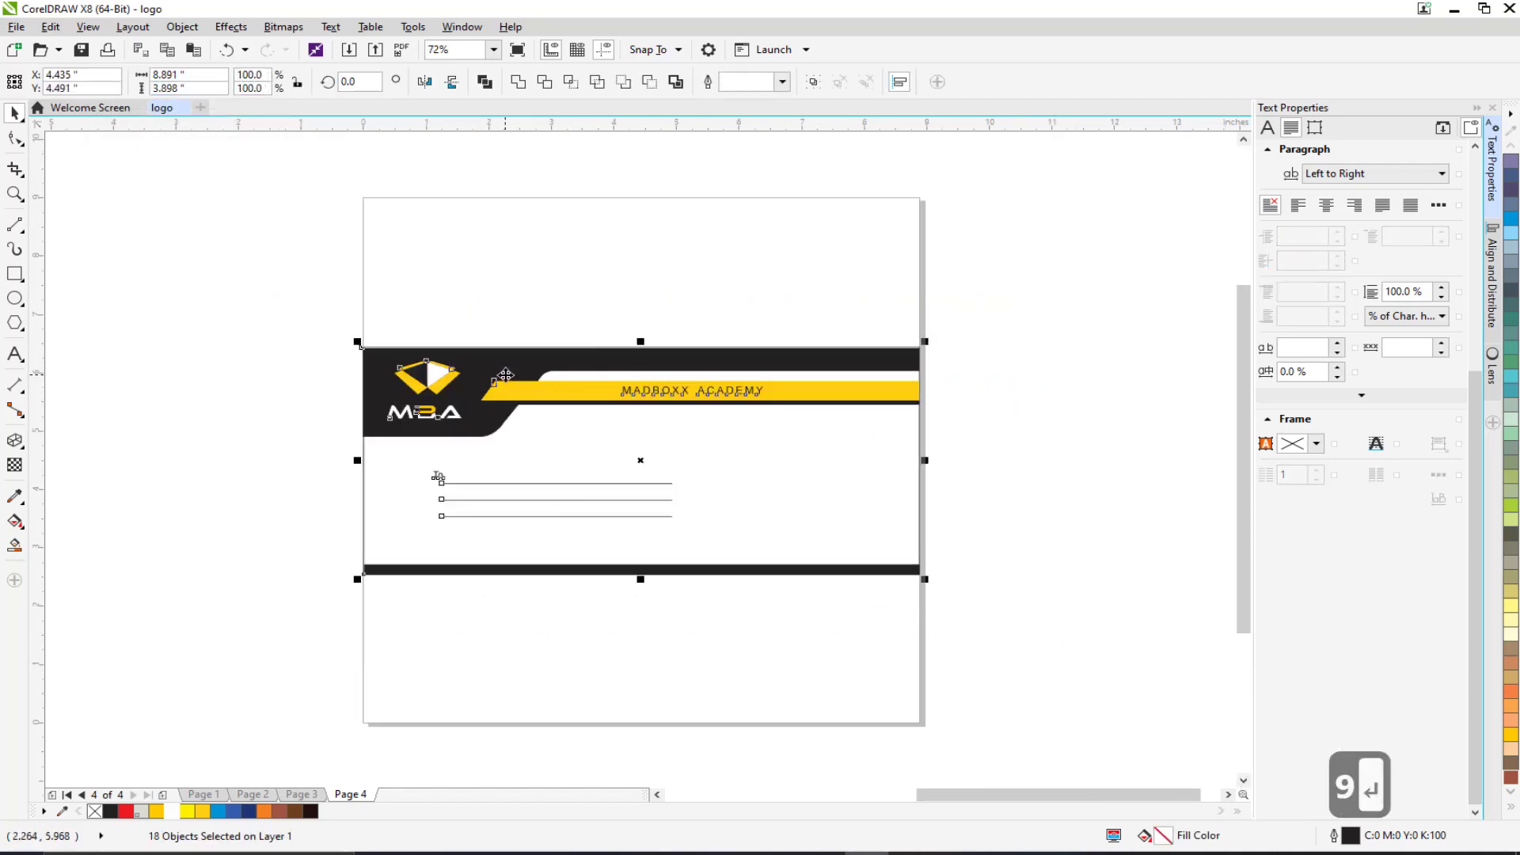
left_click_drag(505, 374, 505, 224)
scroll(616, 488, "down", 2)
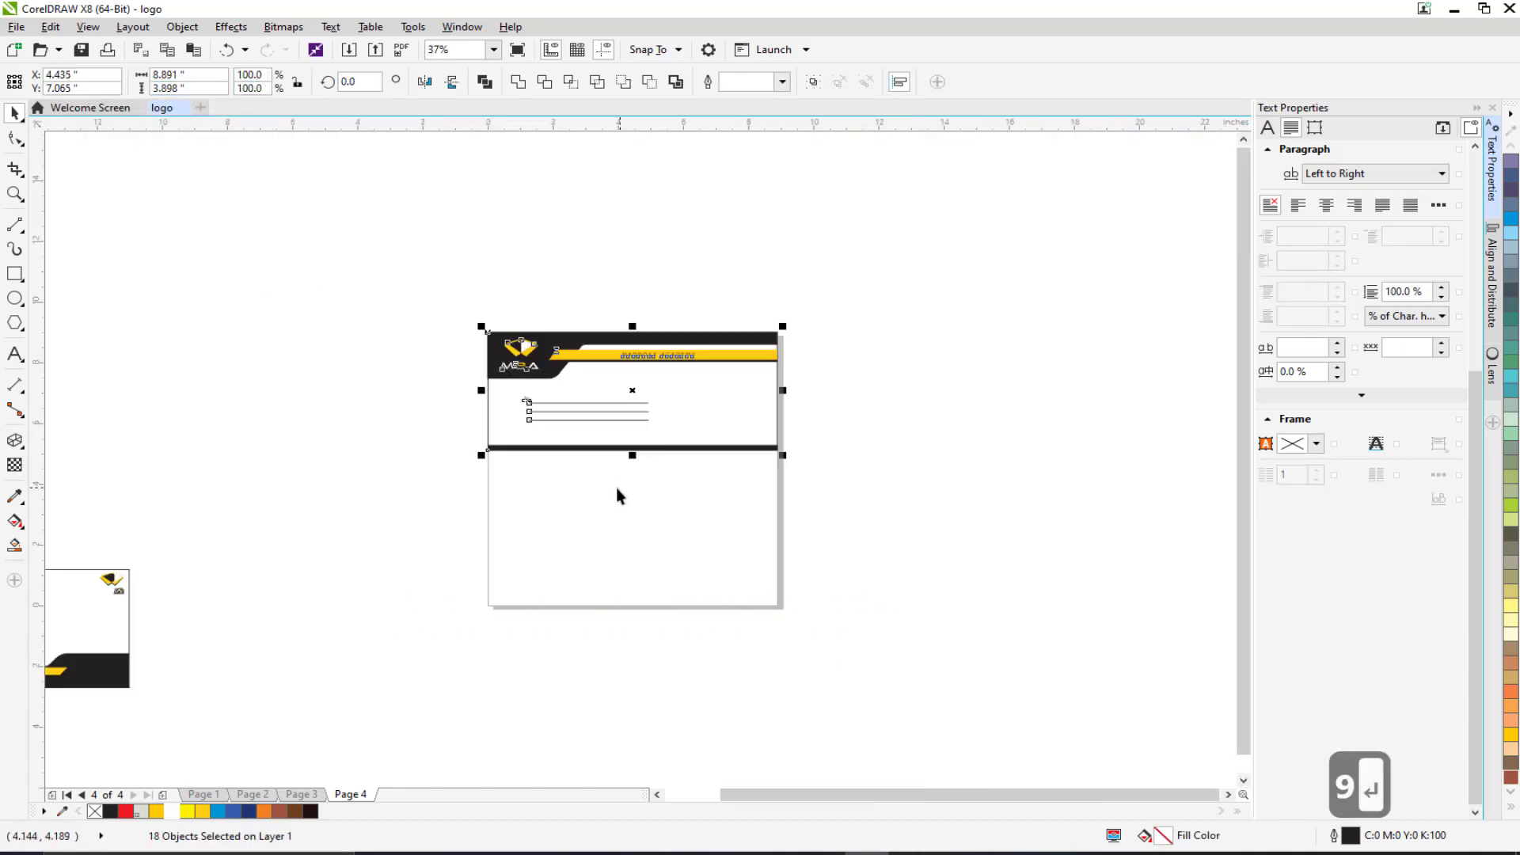
left_click_drag(616, 488, 780, 414)
left_click_drag(353, 469, 625, 421)
left_click_drag(740, 367, 52, 725)
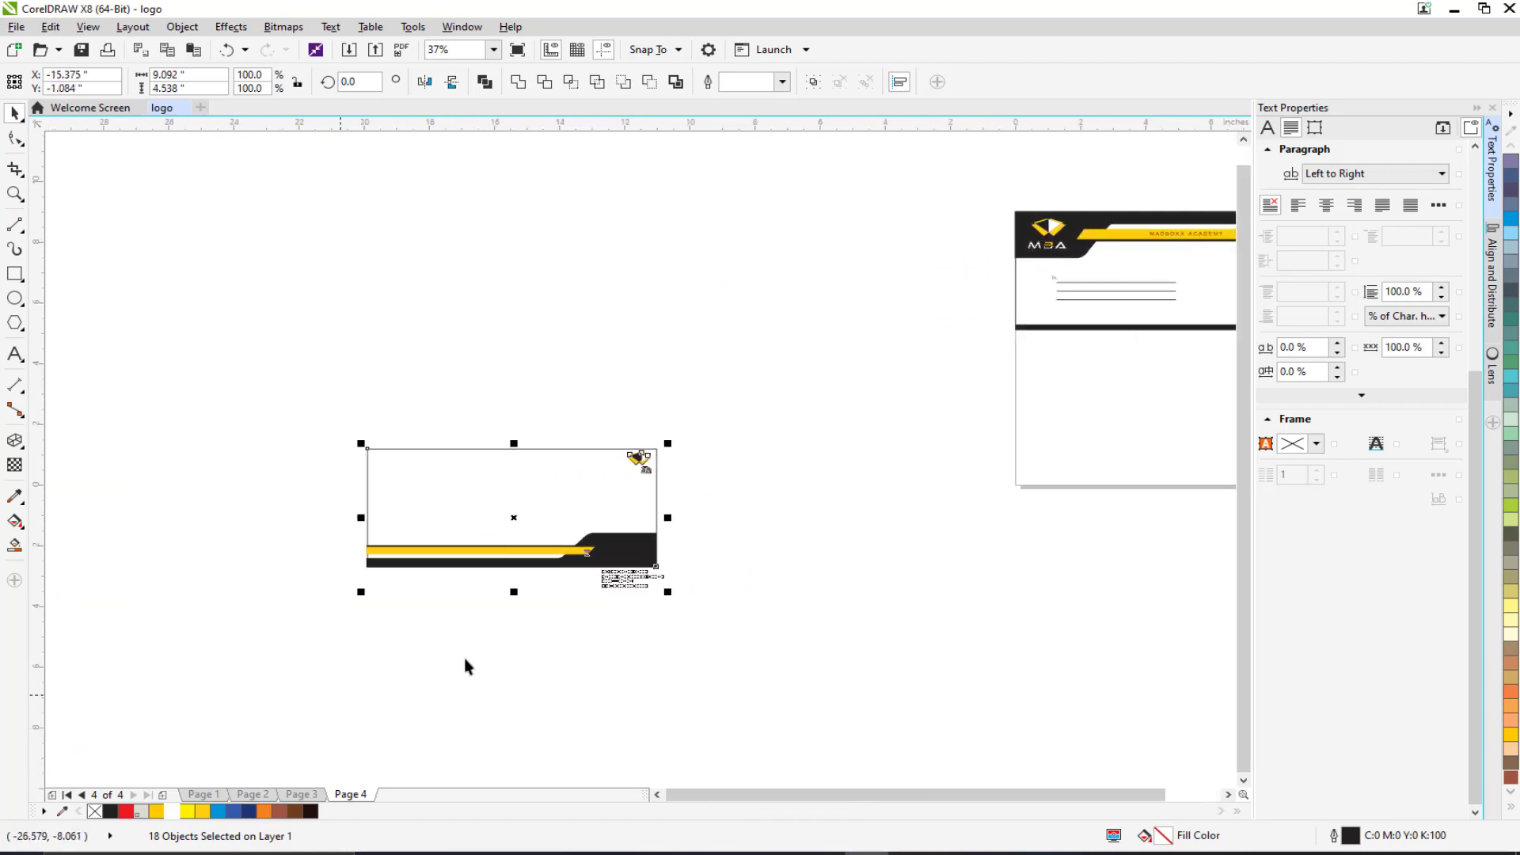
scroll(464, 666, "right", 2)
left_click_drag(459, 555, 1101, 456)
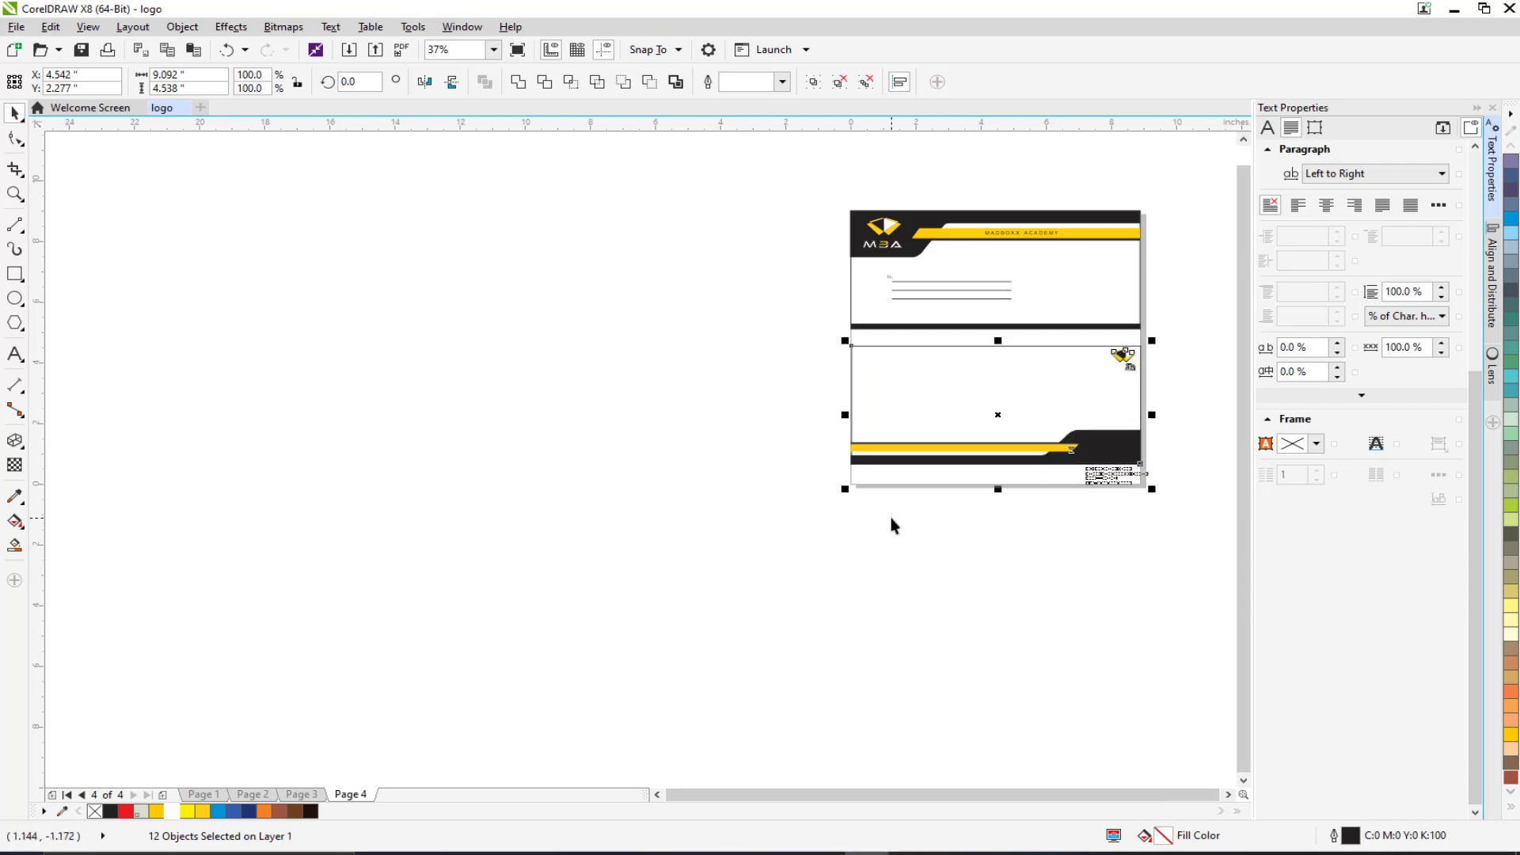
left_click_drag(905, 524, 790, 459)
scroll(865, 587, "up", 2)
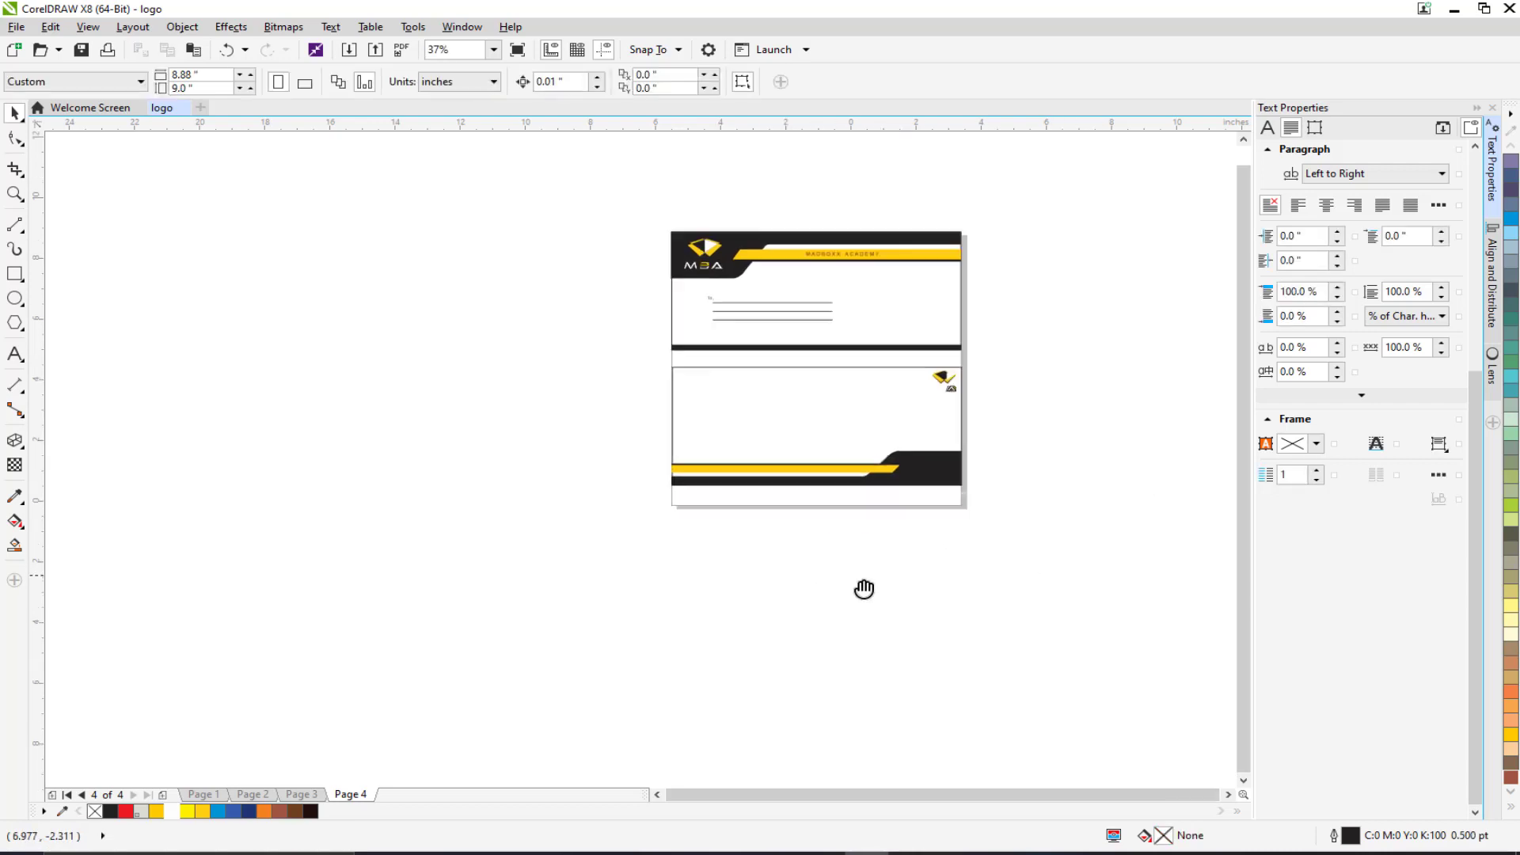
Move the MADBOXX ACADEMY heading and address text onto the black band.
left_click_drag(1017, 635, 590, 424)
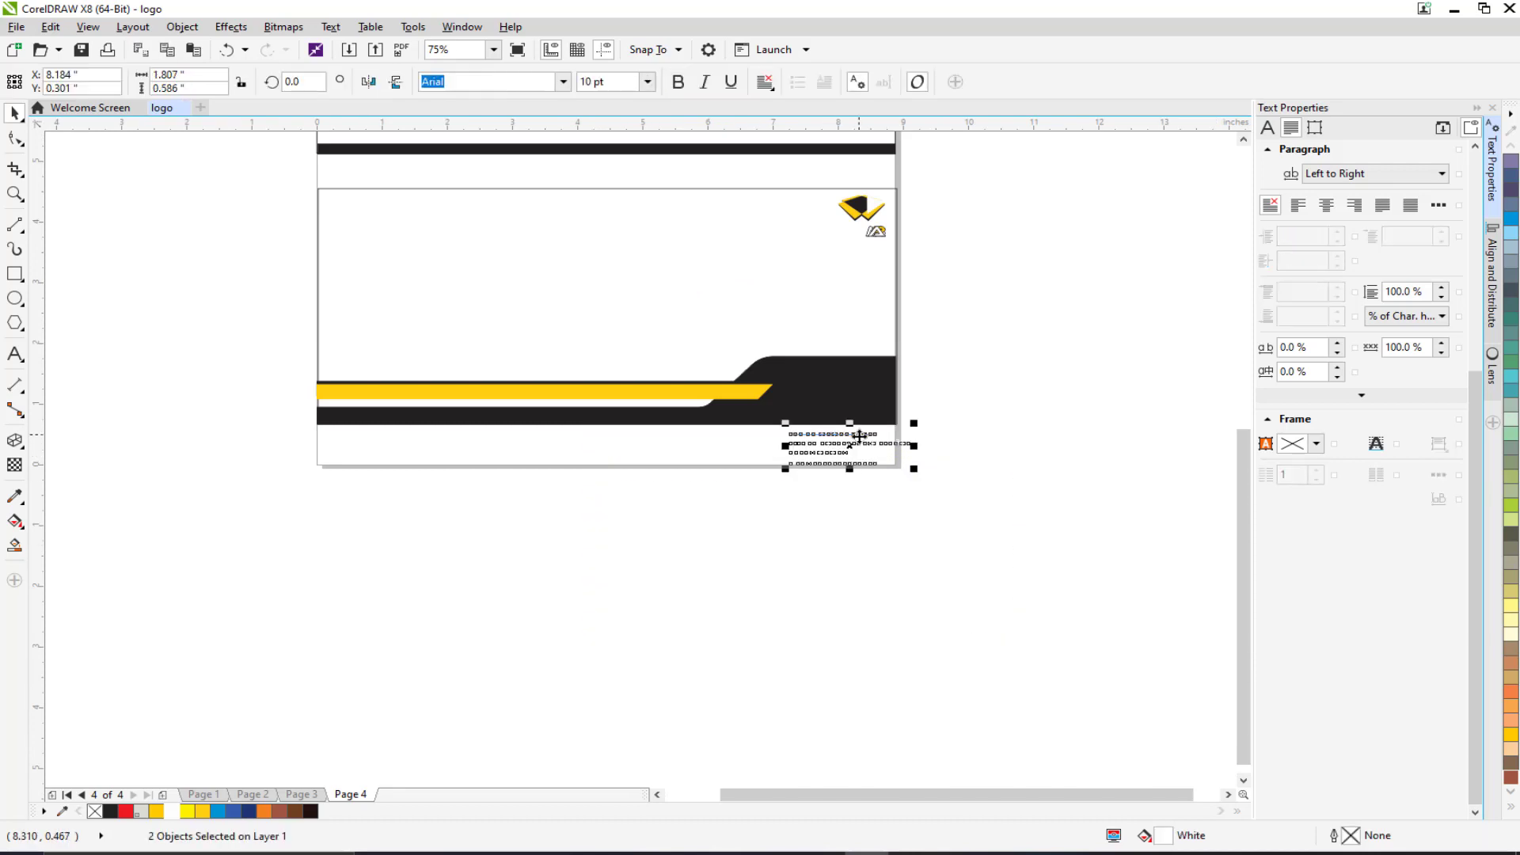
scroll(855, 434, "up", 2)
left_click_drag(845, 435, 732, 333)
scroll(697, 473, "down", 6)
left_click_drag(587, 438, 917, 435)
scroll(917, 434, "up", 3)
left_click_drag(1032, 577, 697, 350)
scroll(825, 567, "up", 2)
left_click_drag(931, 578, 697, 297)
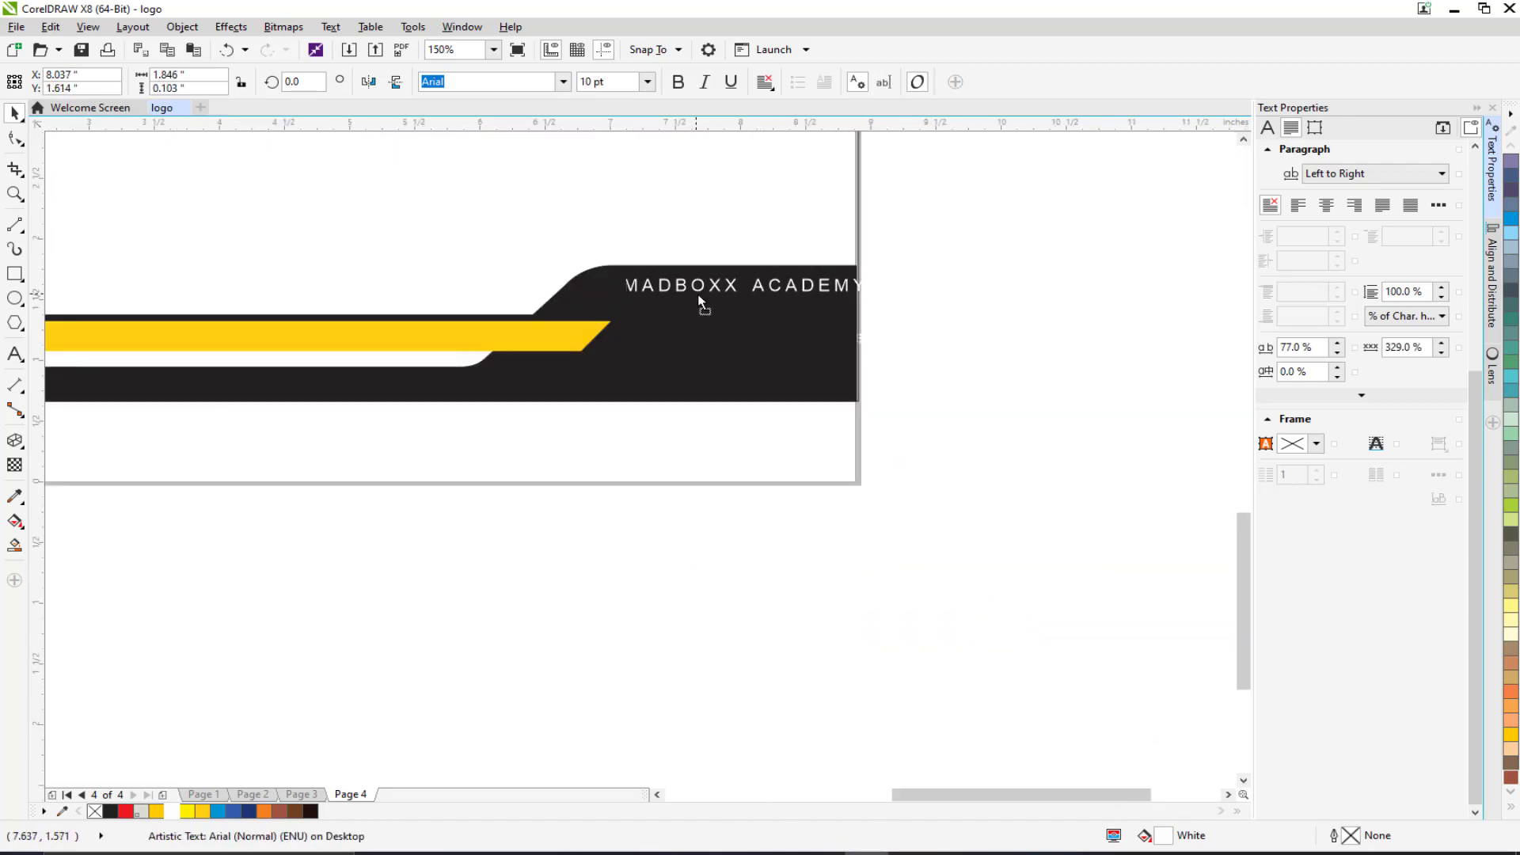
left_click(1012, 547)
Bring the heading and address text in front of the band and nudge it left.
left_click_drag(1072, 571, 577, 211)
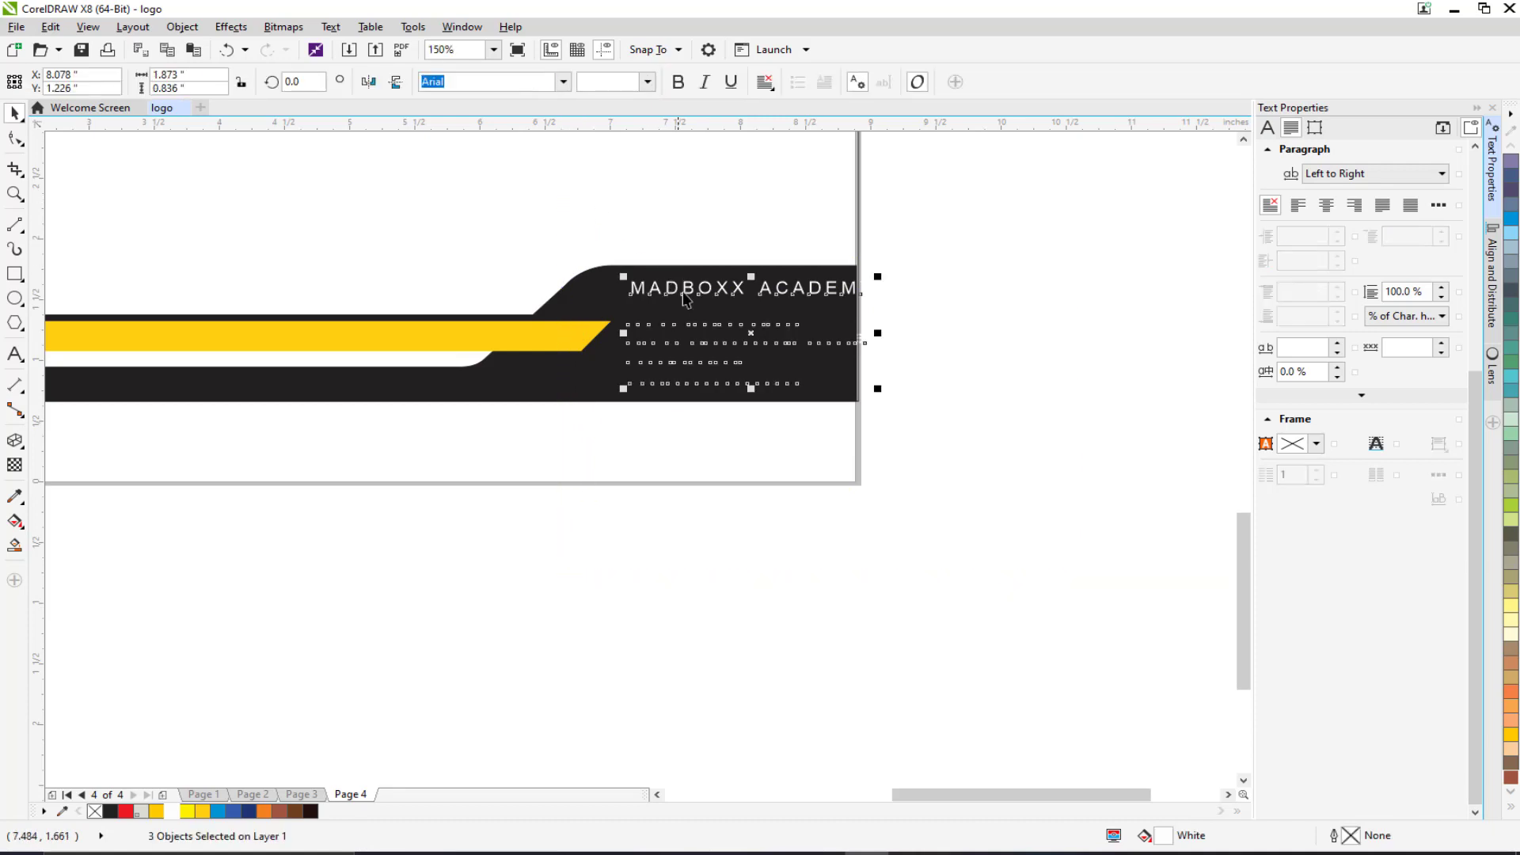
right_click(704, 293)
mouse_move(828, 529)
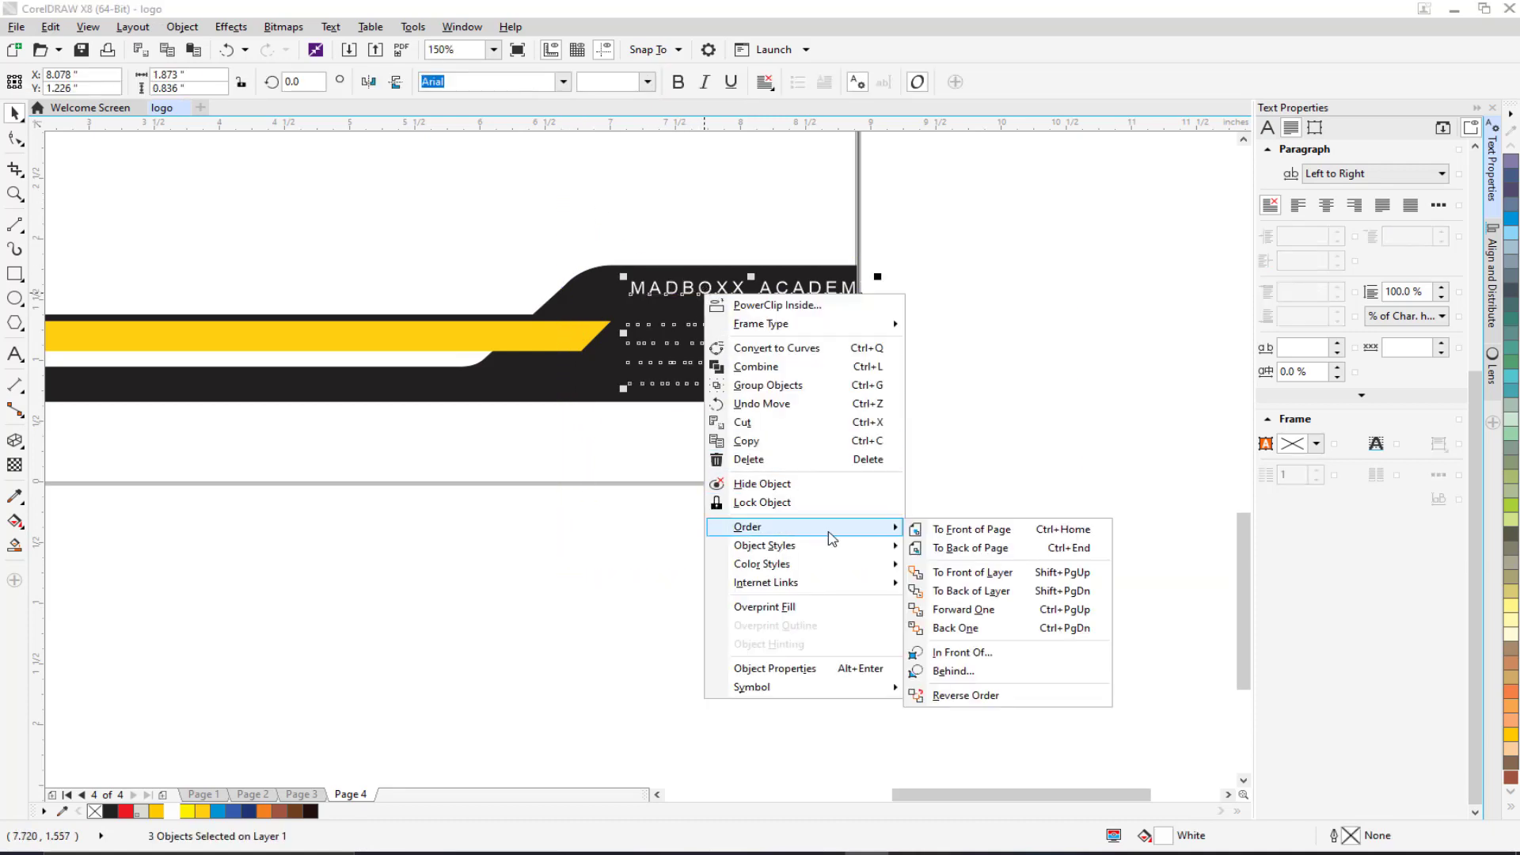
left_click(990, 531)
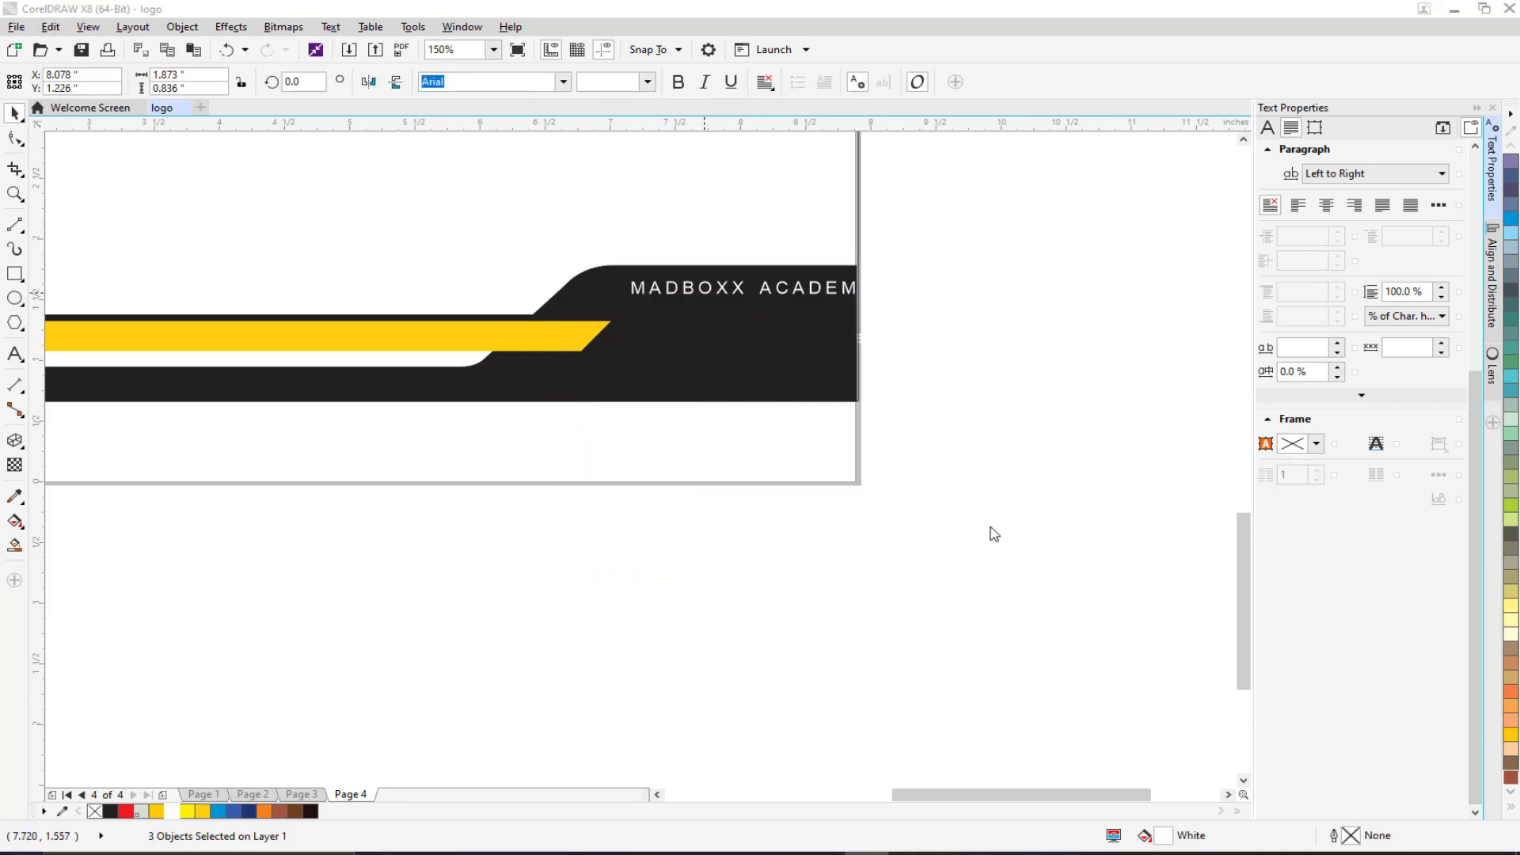
scroll(710, 449, "up", 2)
key("Left")
key("Left")
key("Left")
key("Left")
key("Left")
key("Left")
key("Left")
key("Left")
key("Left")
key("Left")
key("Left")
key("Left")
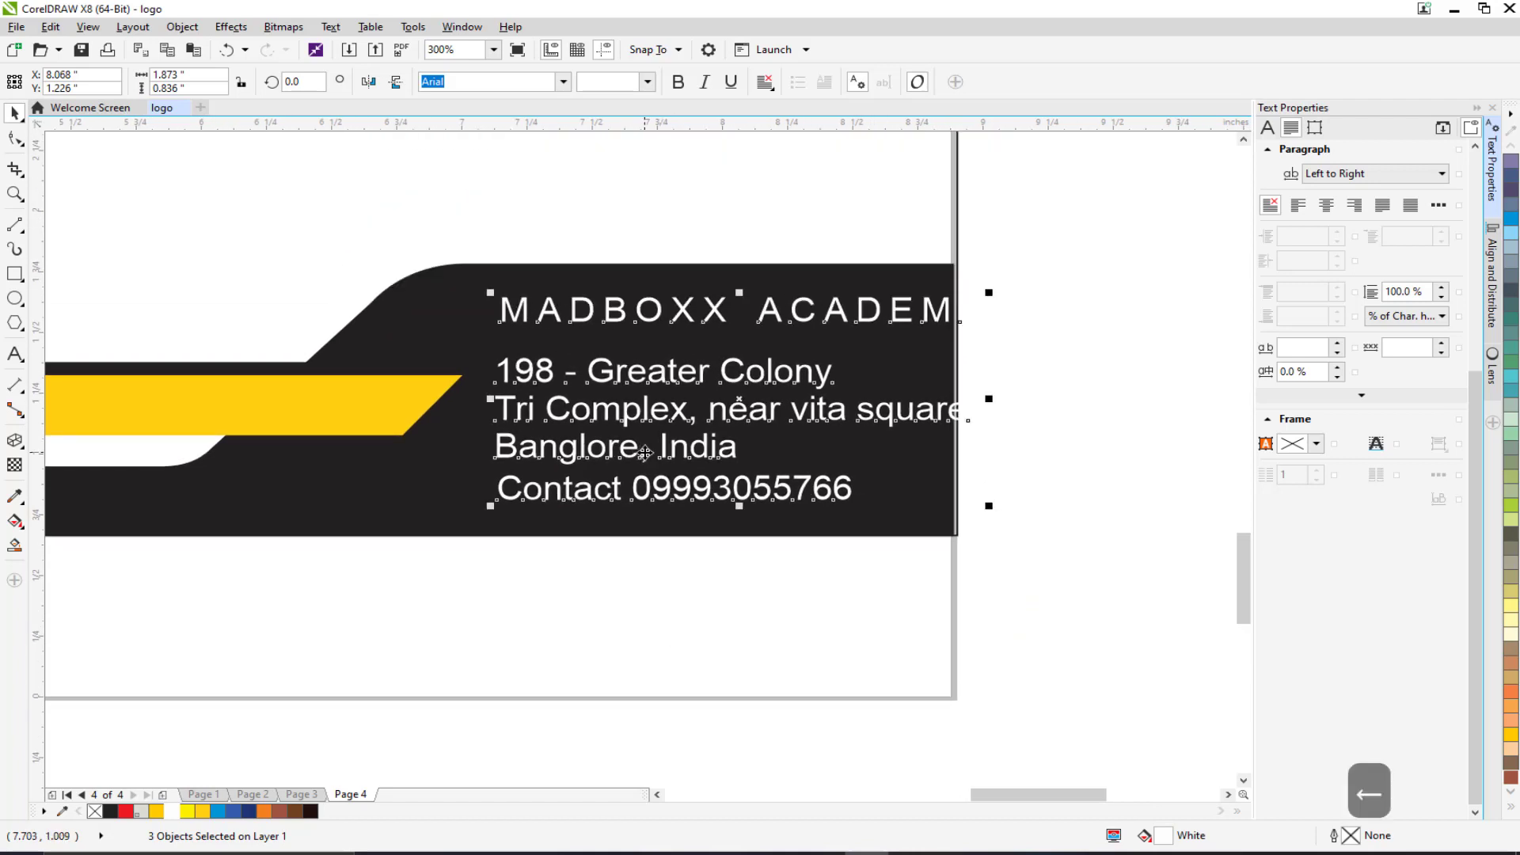
key("Left")
key("Left")
key("Left")
key("Left")
key("Left")
key("Left")
key("Left")
key("Left")
key("Left")
key("Left")
key("Left")
key("Left")
key("Left")
key("Left")
key("Left")
key("Left")
key("Left")
key("Left")
key("Left")
key("Left")
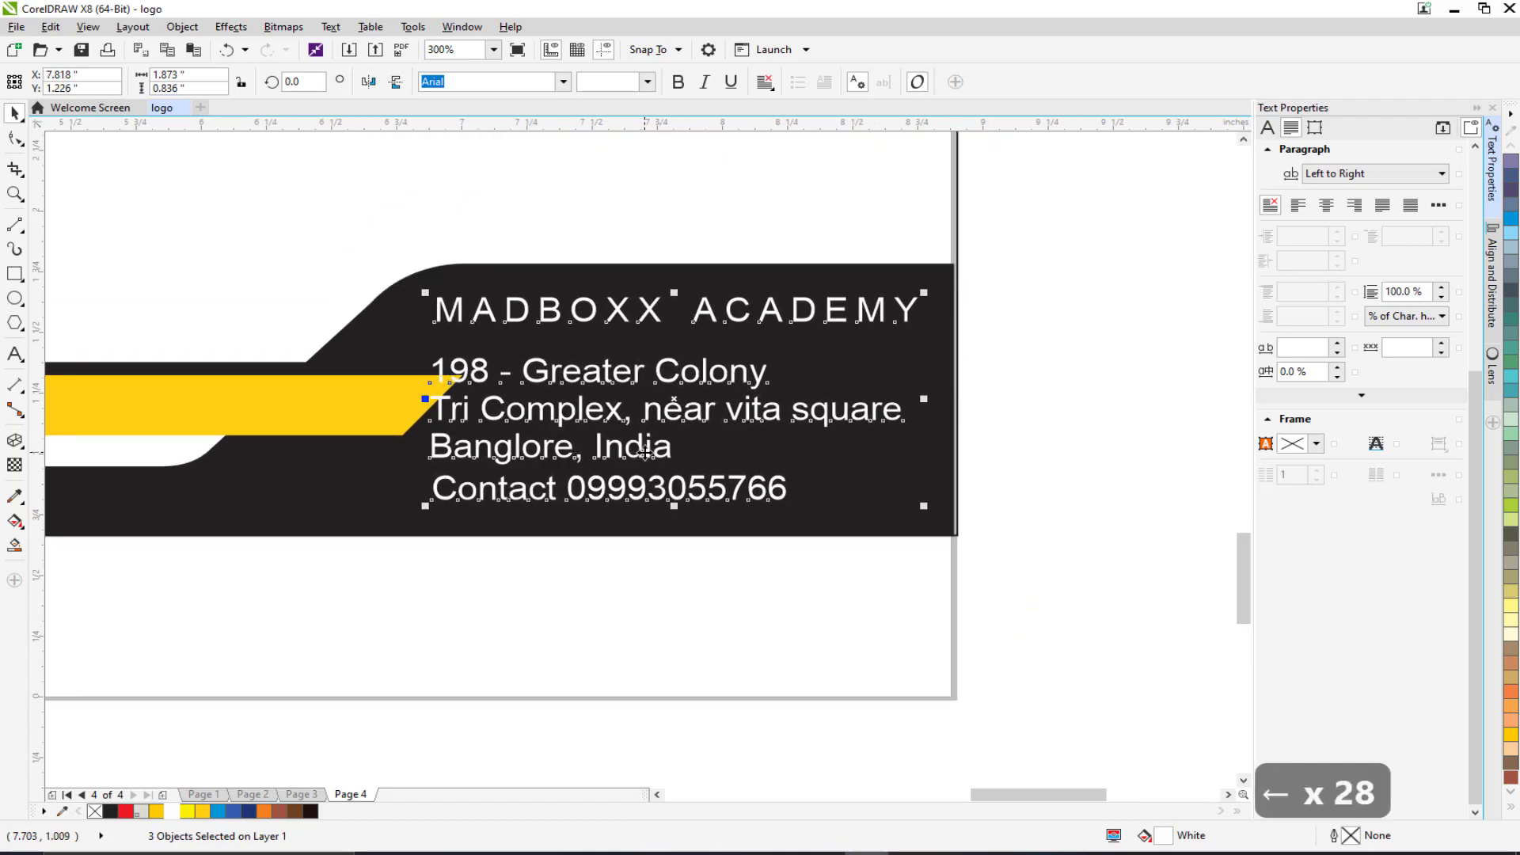
scroll(641, 450, "down", 2)
scroll(701, 512, "left", 3)
Ungroup all objects in the stripe and black band group.
left_click(785, 423)
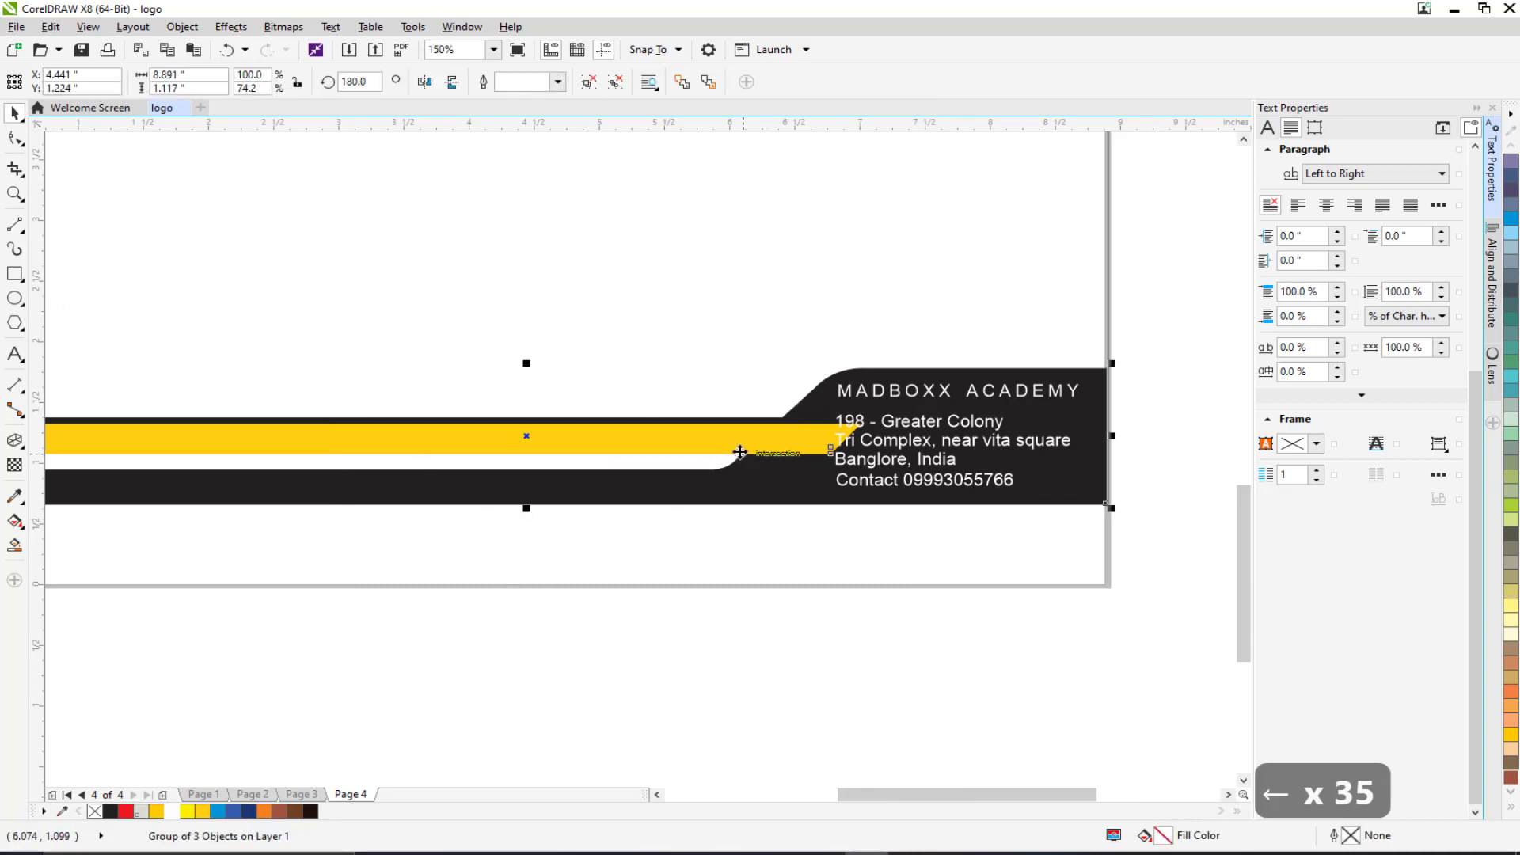
scroll(740, 452, "down", 2)
left_click(24, 141)
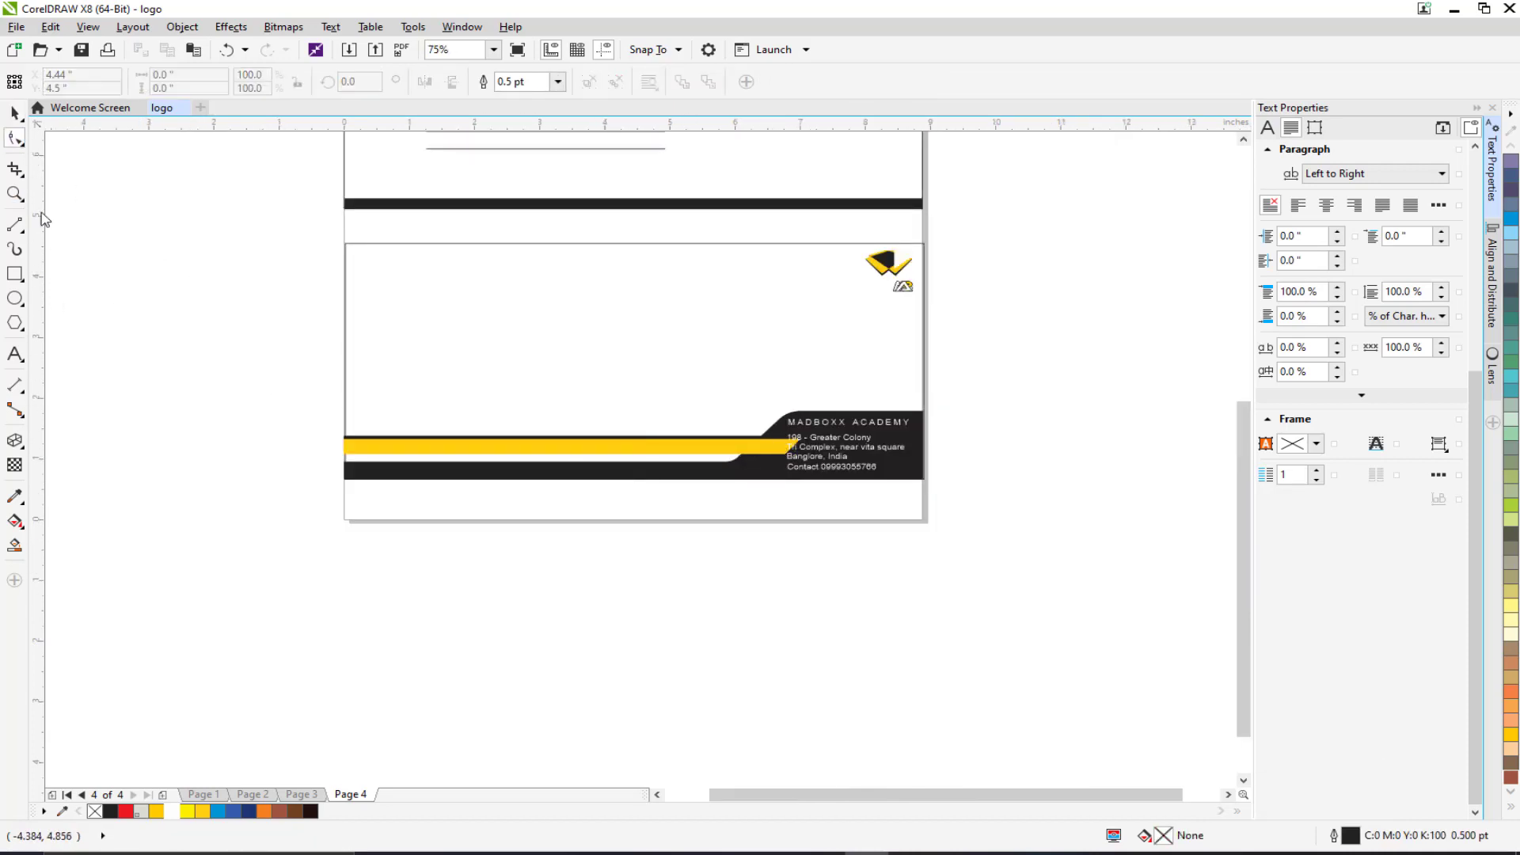
left_click(14, 115)
left_click(632, 444)
right_click(632, 444)
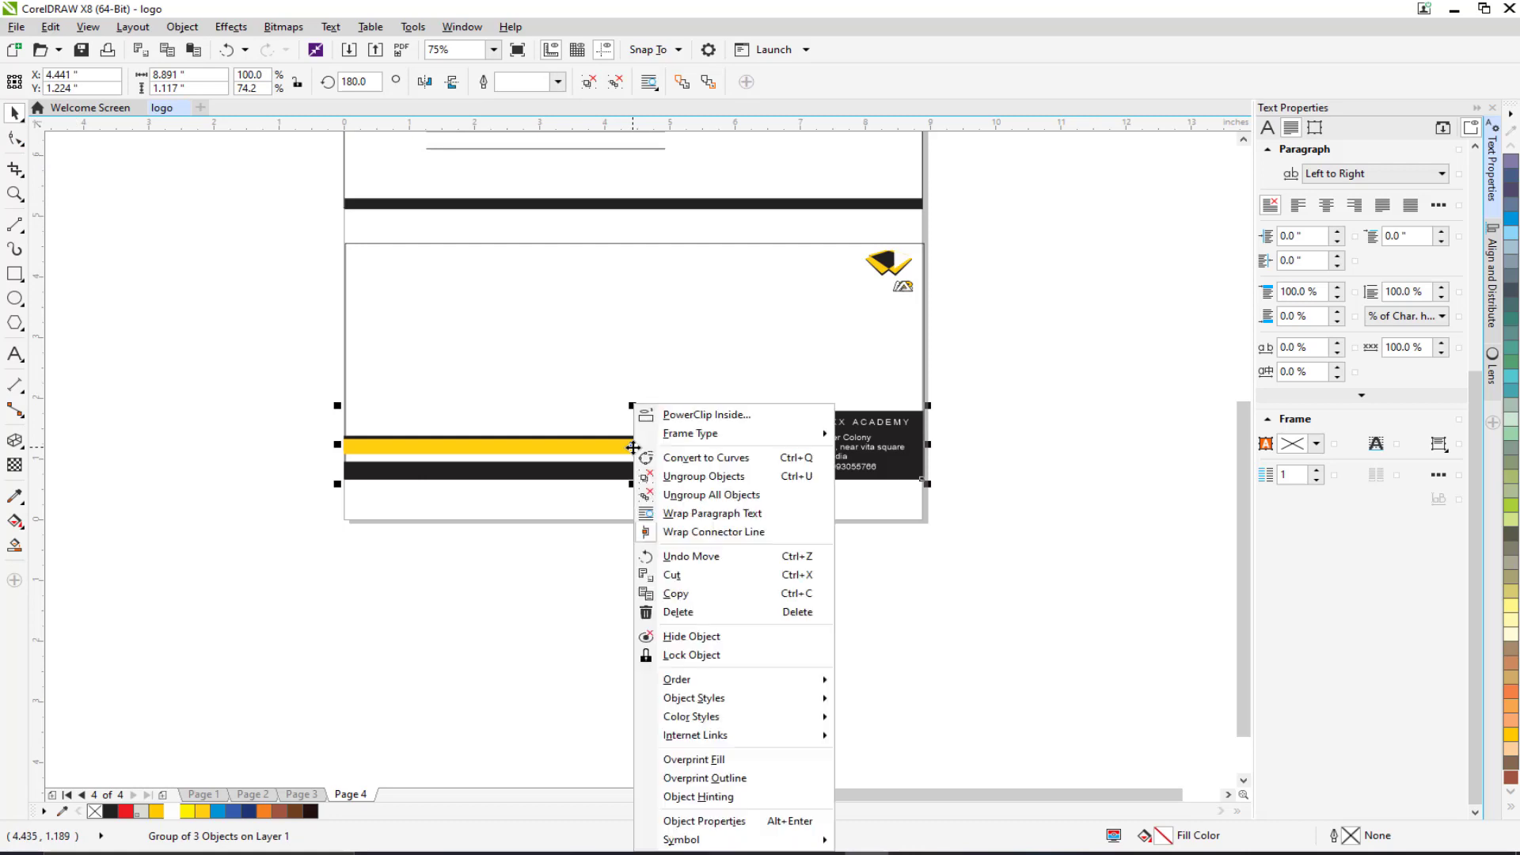
left_click(675, 495)
scroll(780, 467, "up", 2)
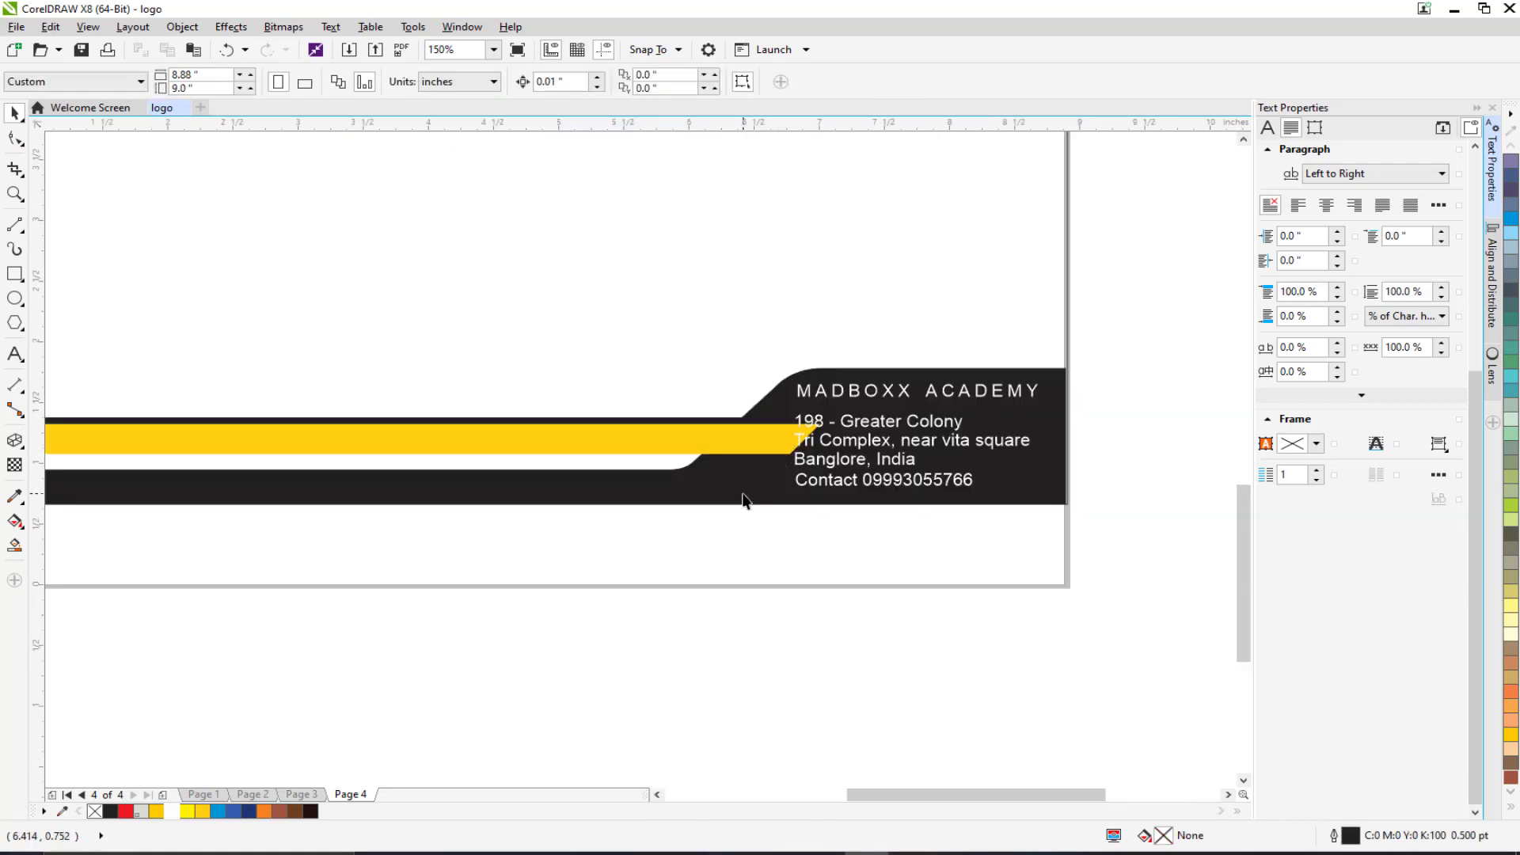
left_click(743, 495)
Shorten the yellow stripe so it ends at the black corner.
left_click(16, 141)
left_click_drag(856, 339, 590, 477)
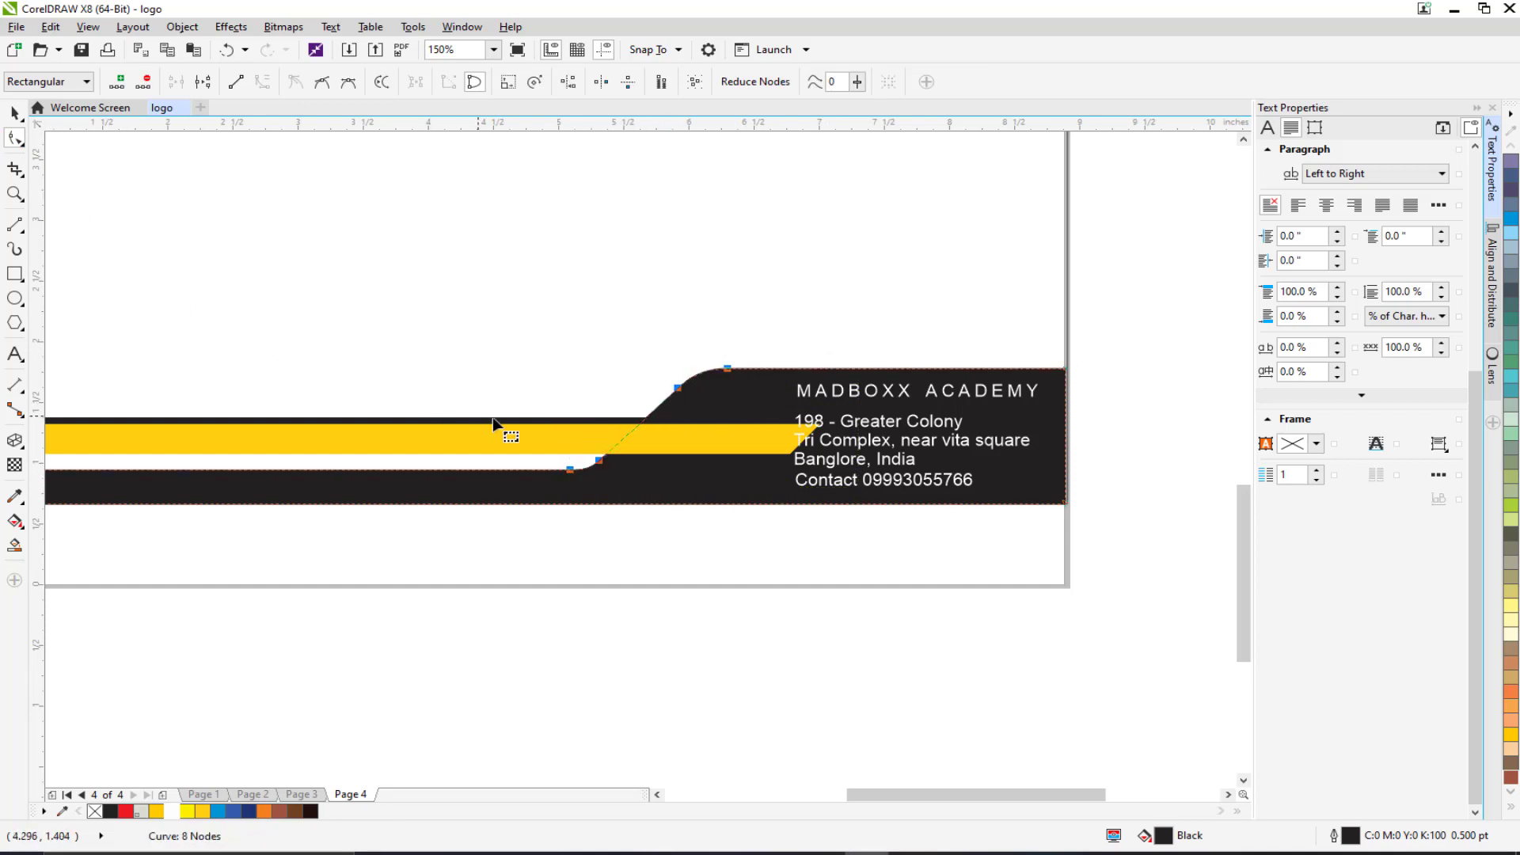
left_click(544, 436)
left_click_drag(563, 445, 810, 466)
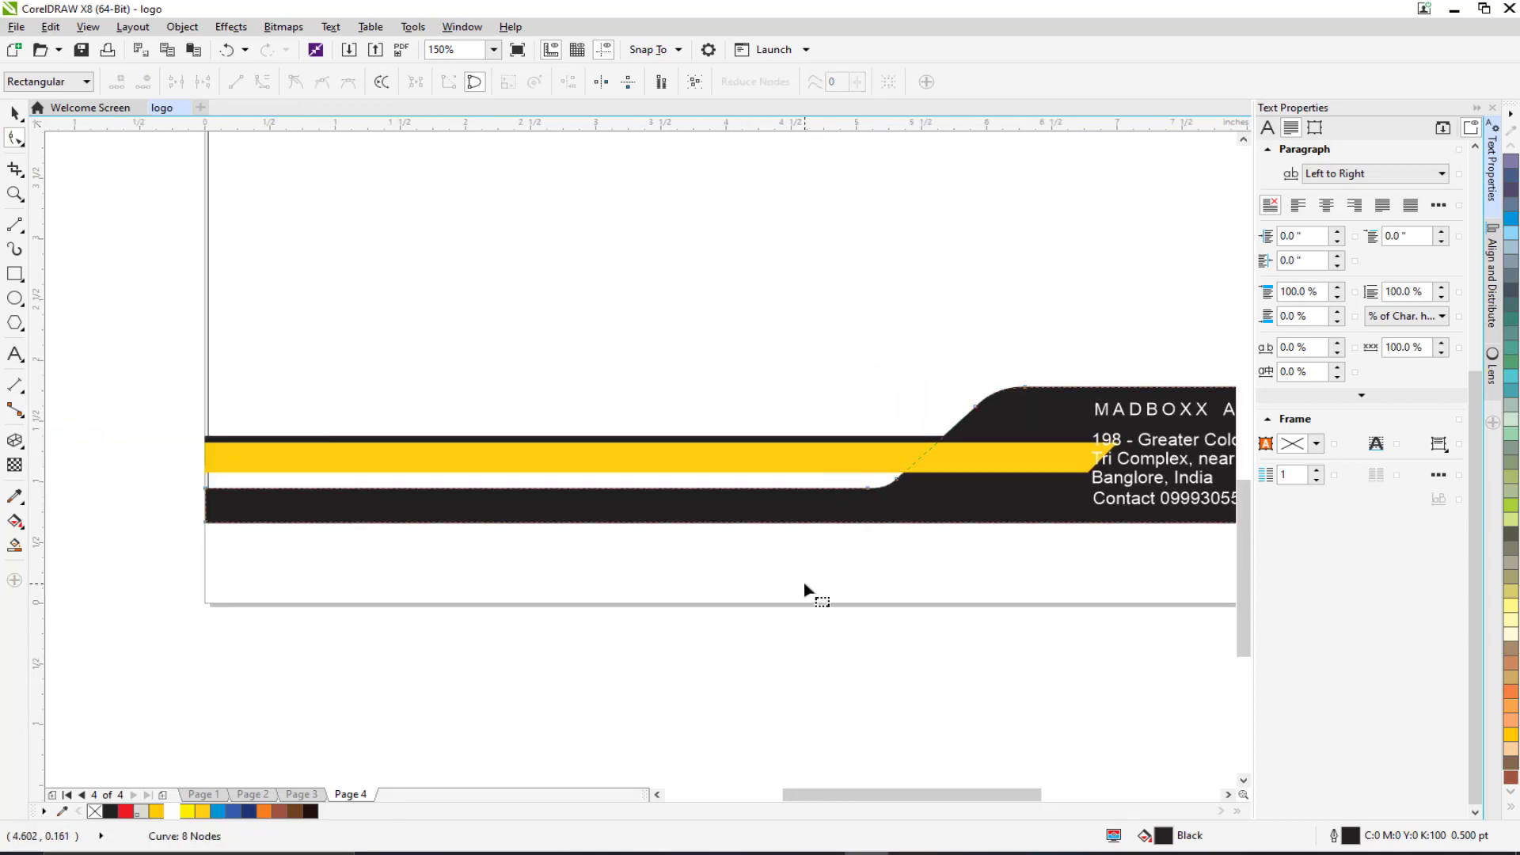
left_click(14, 116)
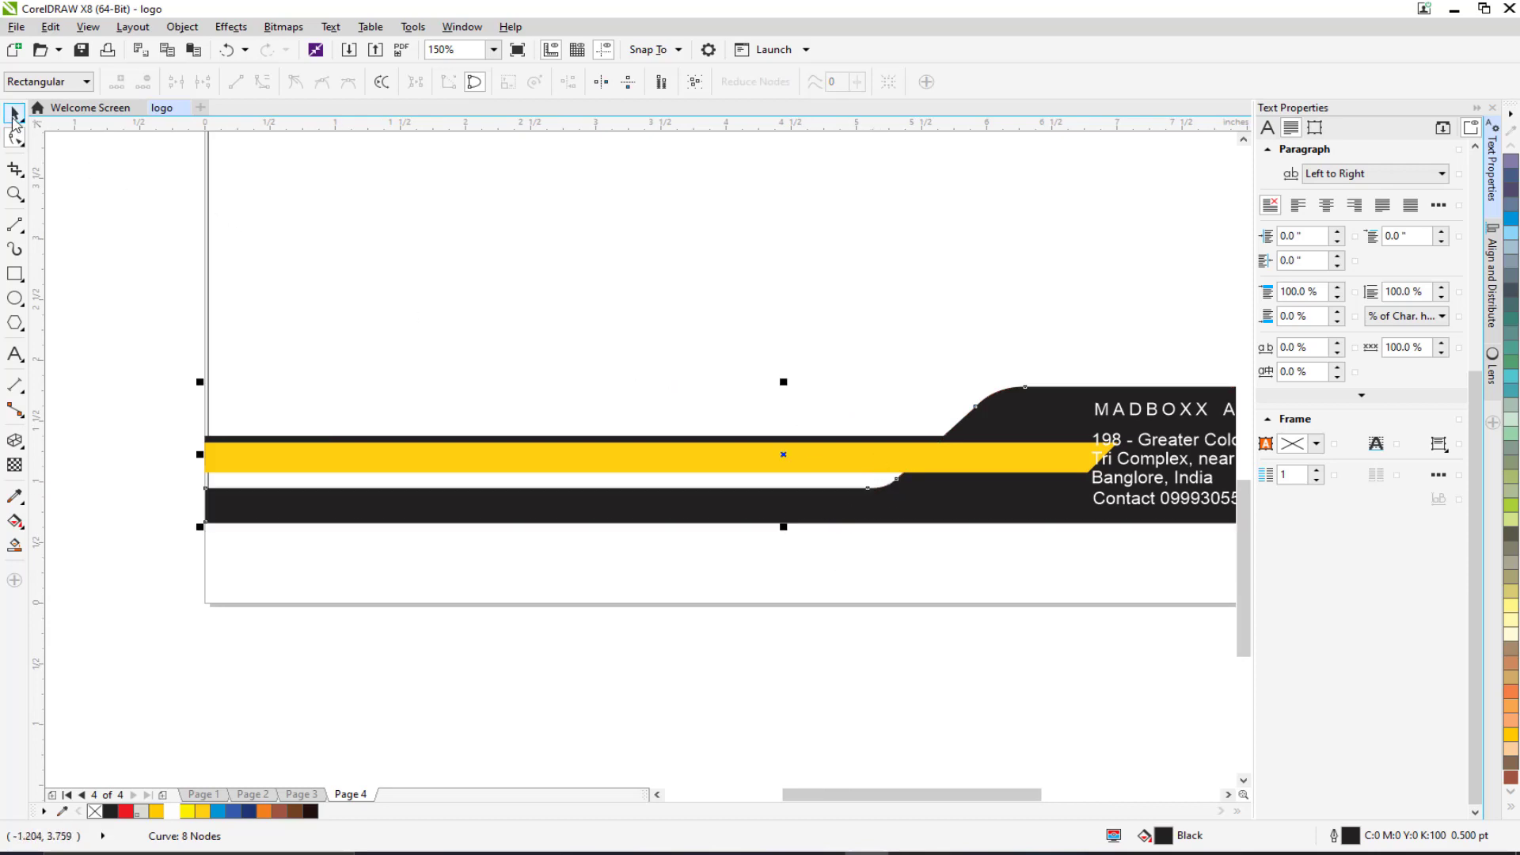
left_click(83, 168)
left_click(336, 463)
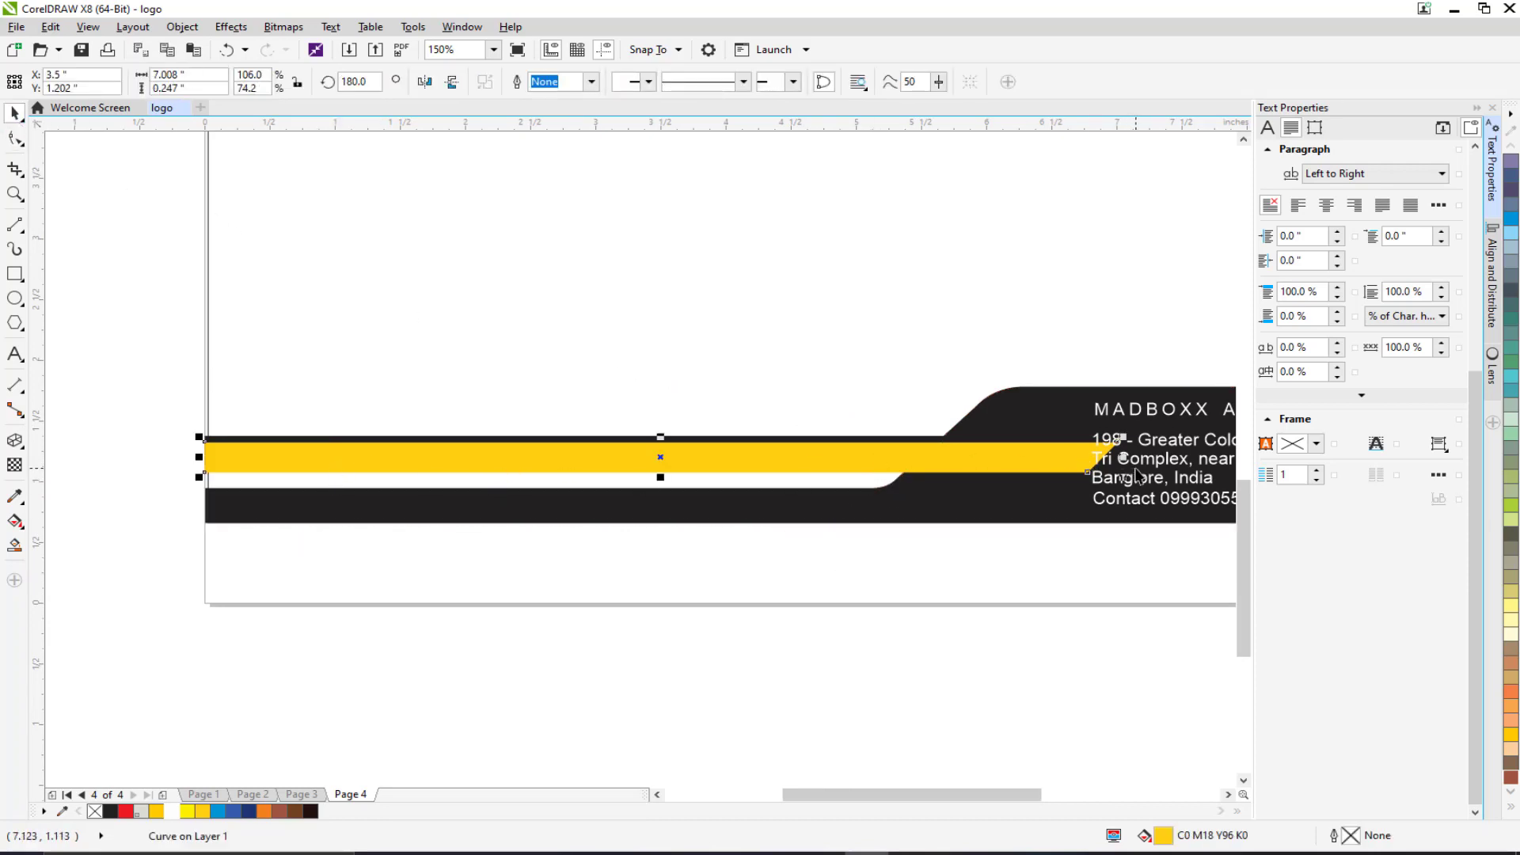
left_click_drag(1123, 458, 1001, 450)
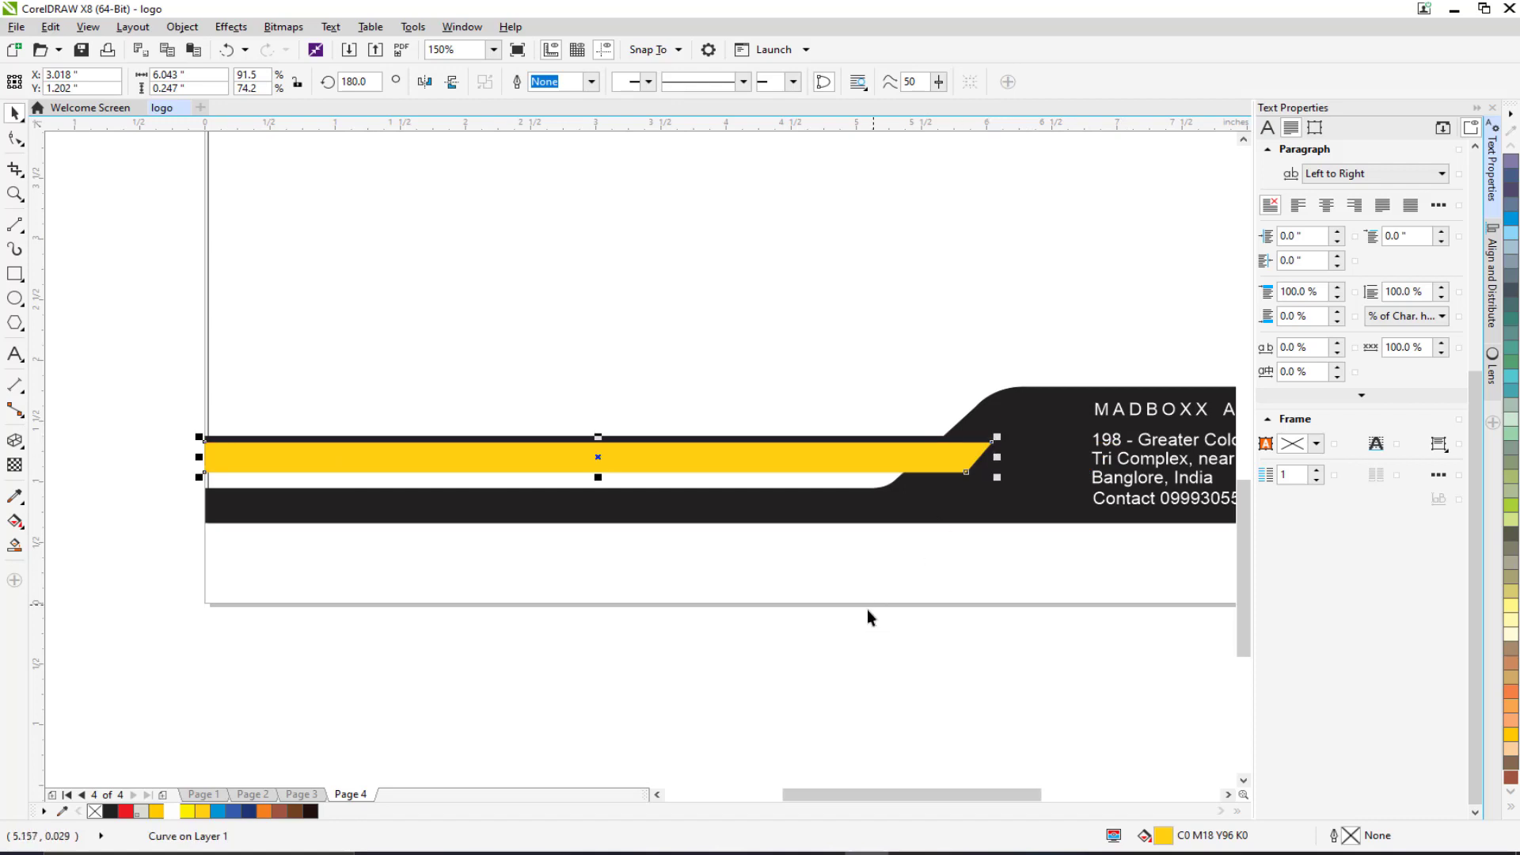
left_click(867, 612)
Shift the heading and address text slightly further left on the band.
left_click_drag(1177, 440, 895, 442)
left_click(899, 421)
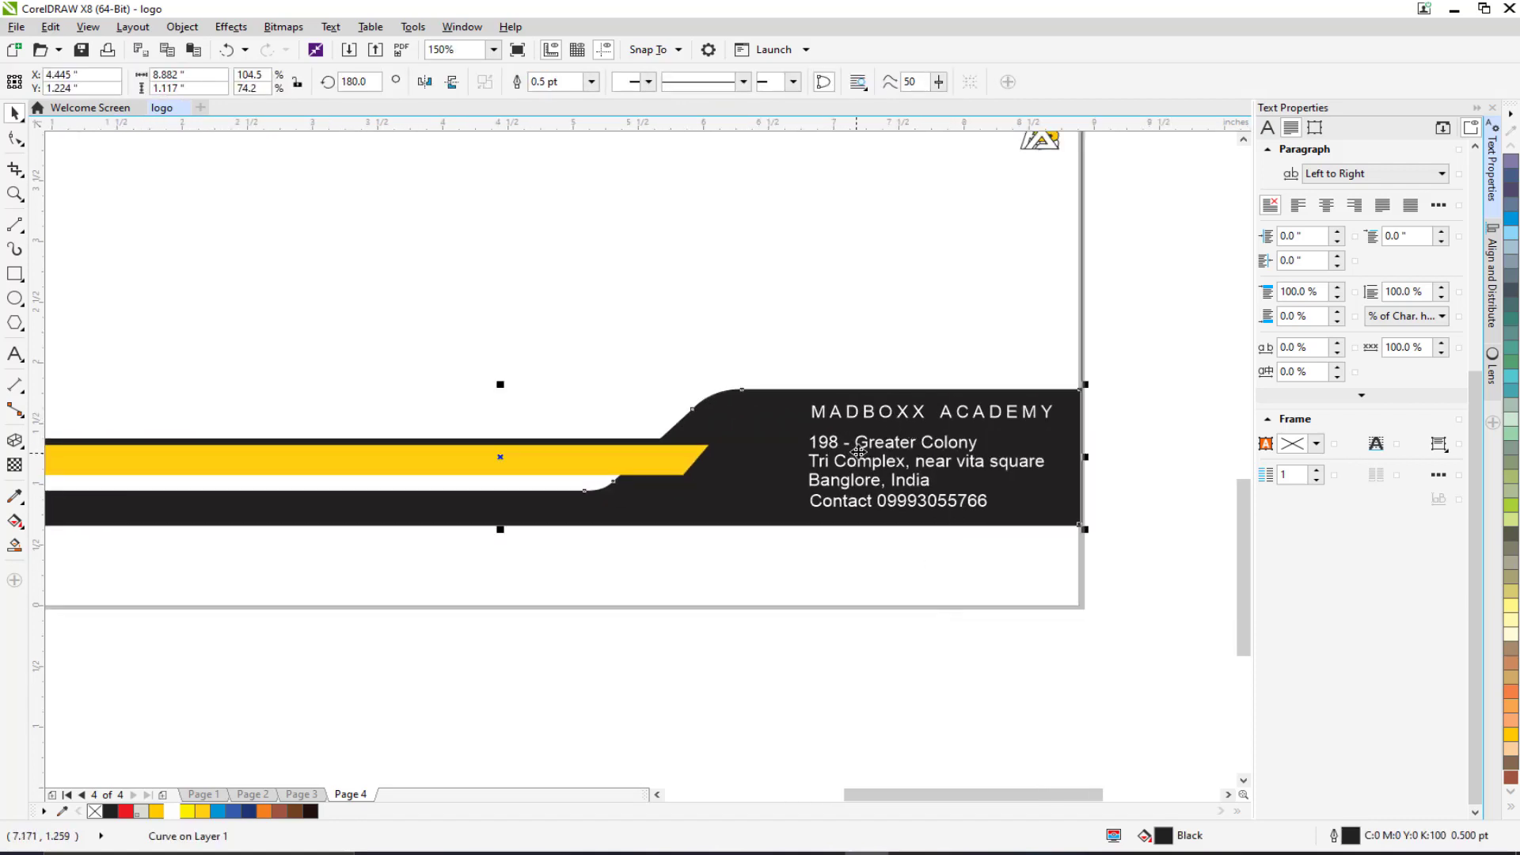
left_click_drag(1178, 390, 787, 532)
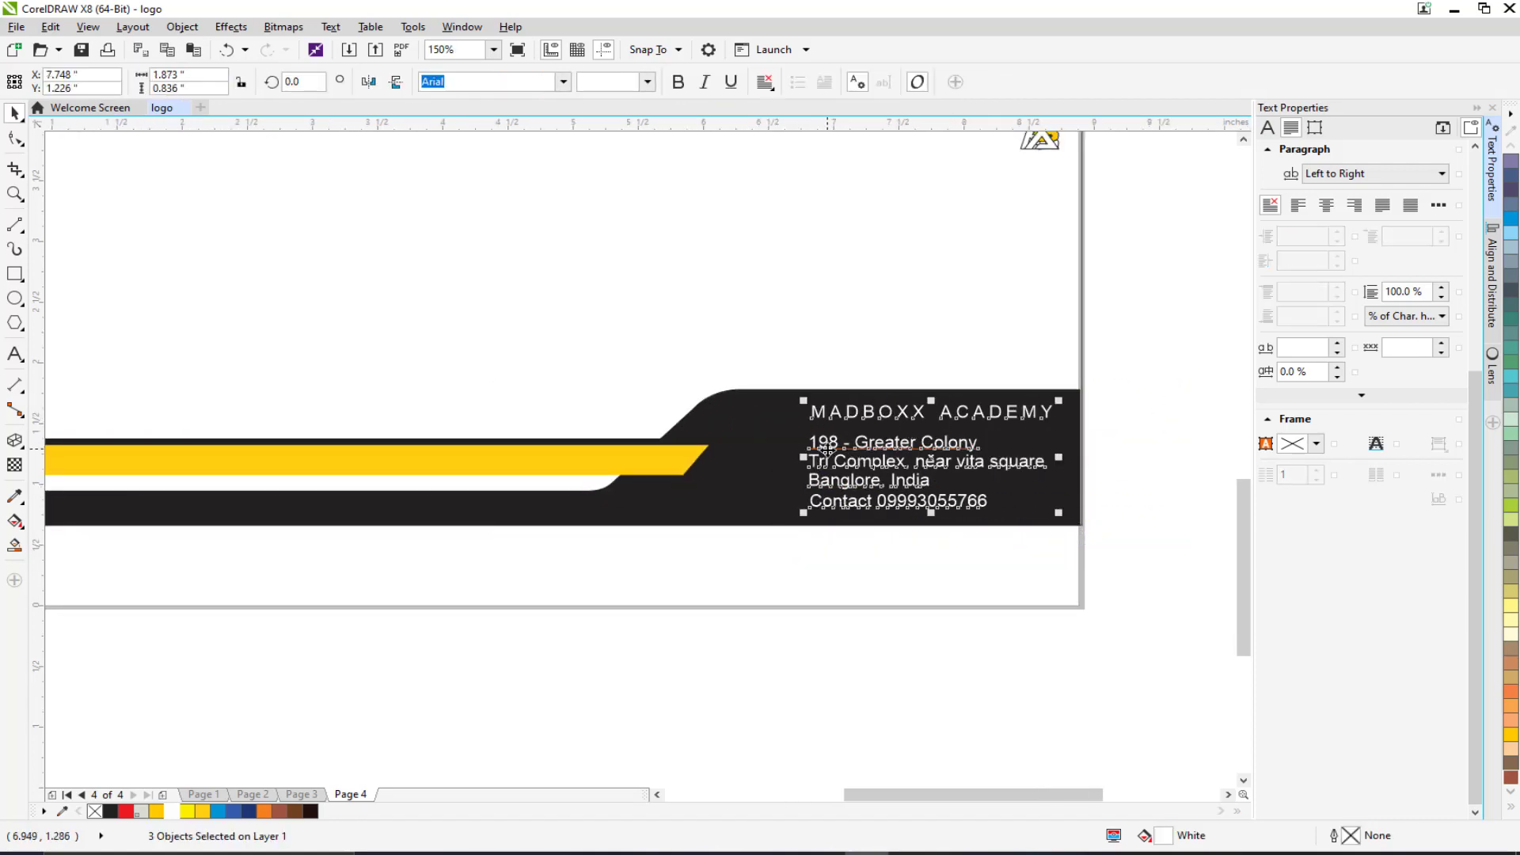
left_click_drag(813, 481, 772, 480)
left_click(820, 609)
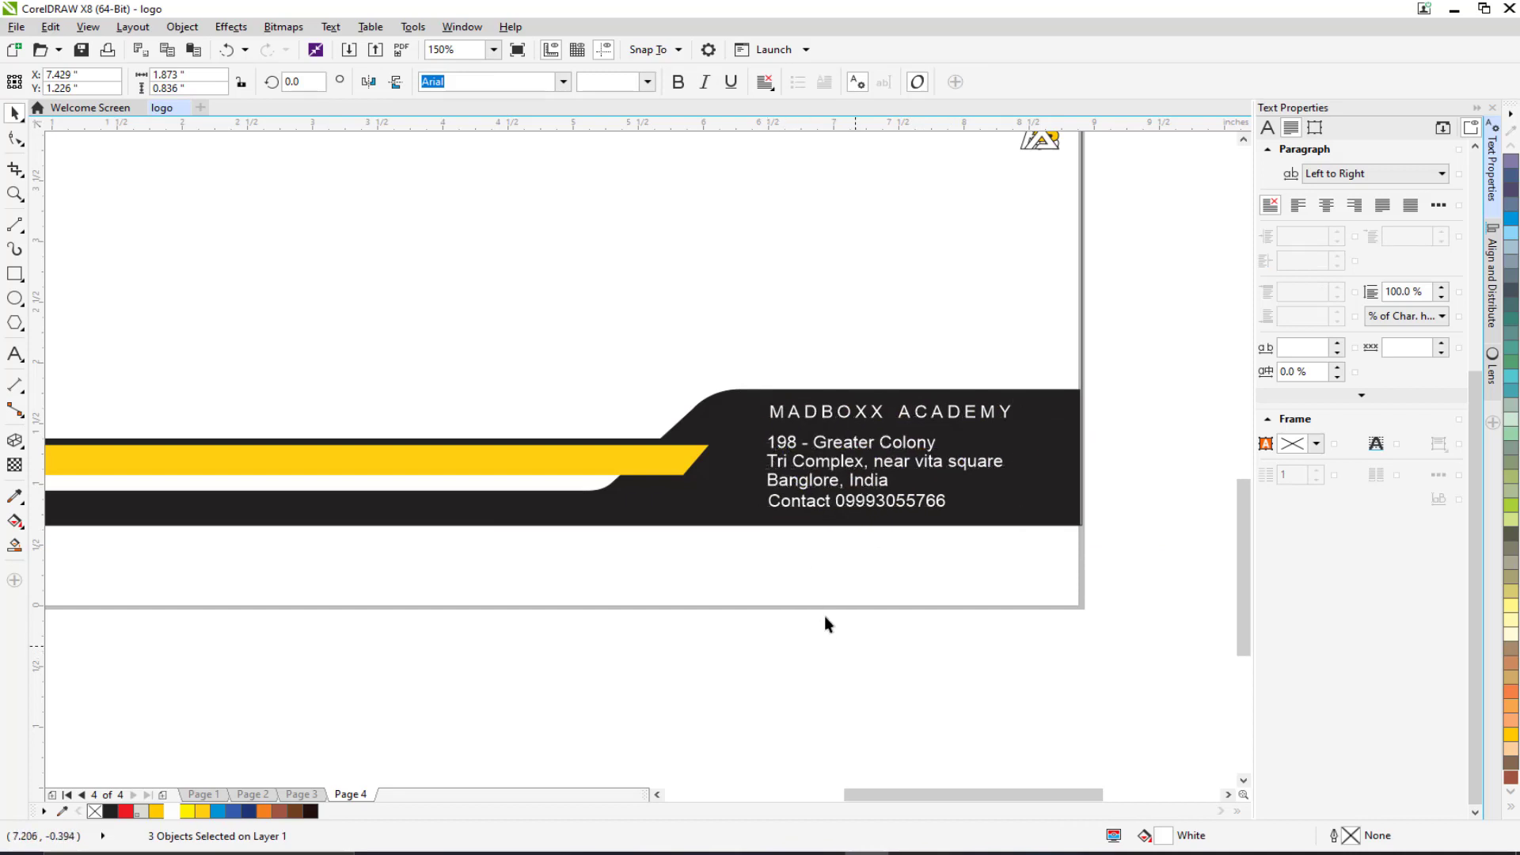
Delete the small logo at the back's top right, then select the front's MBA logo.
scroll(824, 616, "down", 2)
scroll(767, 568, "up", 1)
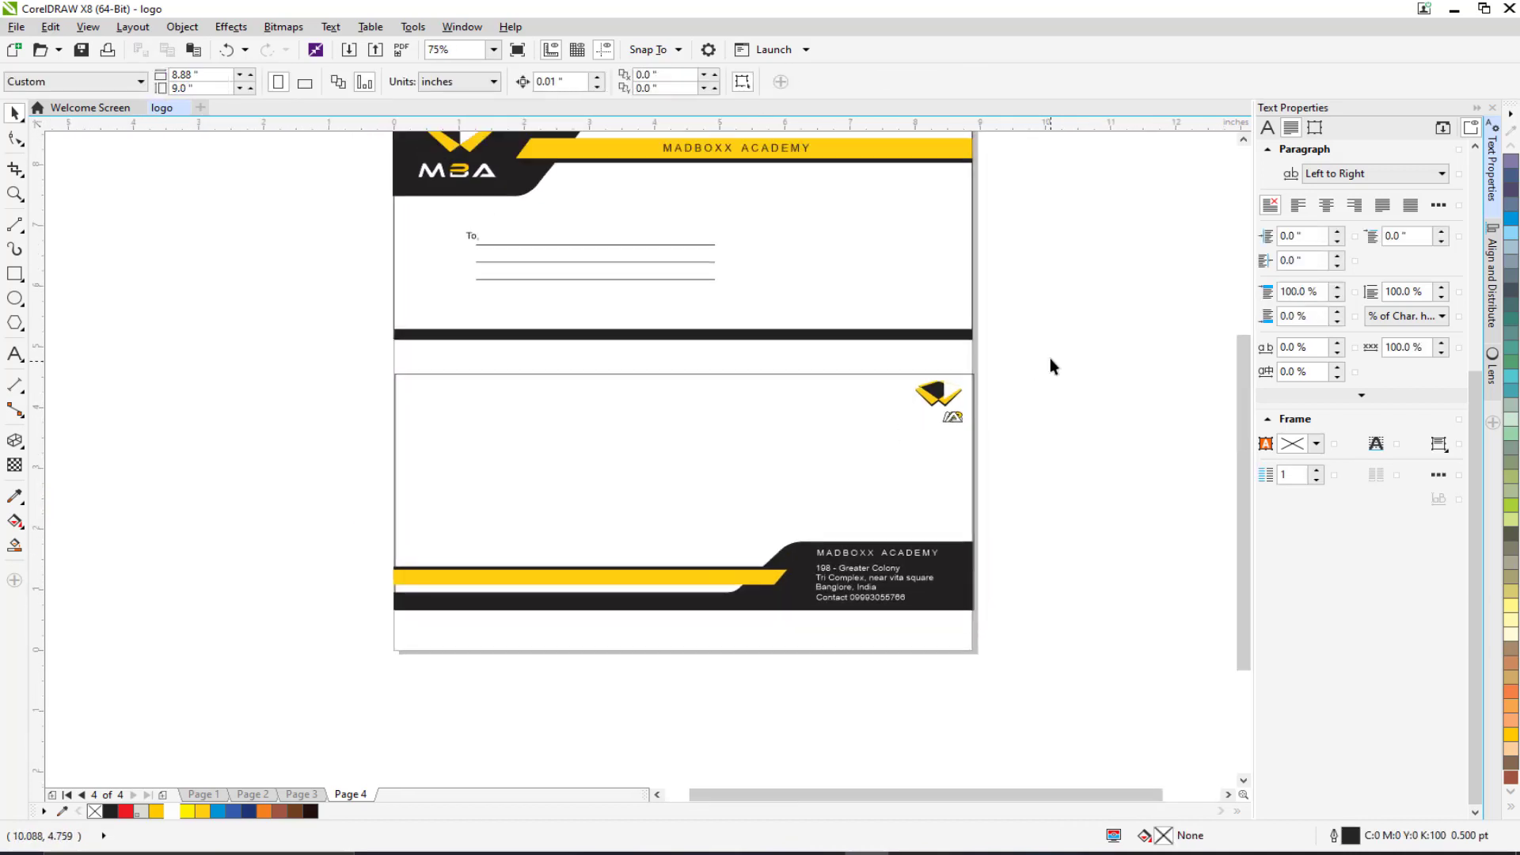
left_click_drag(1050, 358, 879, 460)
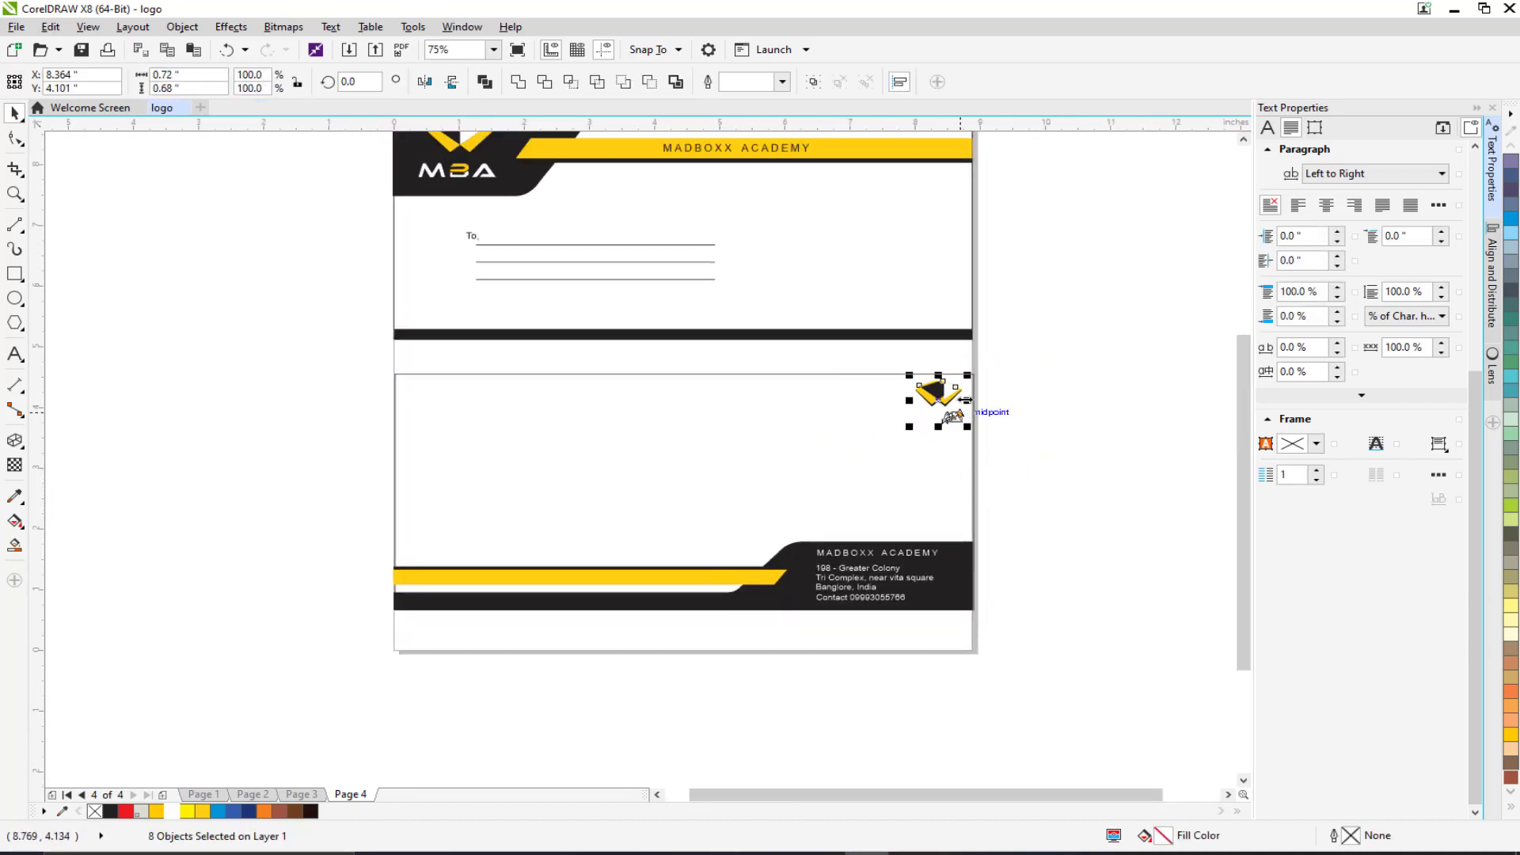
key("Delete")
left_click_drag(483, 451, 502, 460)
scroll(442, 355, "down", 1)
scroll(418, 261, "up", 1)
left_click_drag(388, 184, 552, 303)
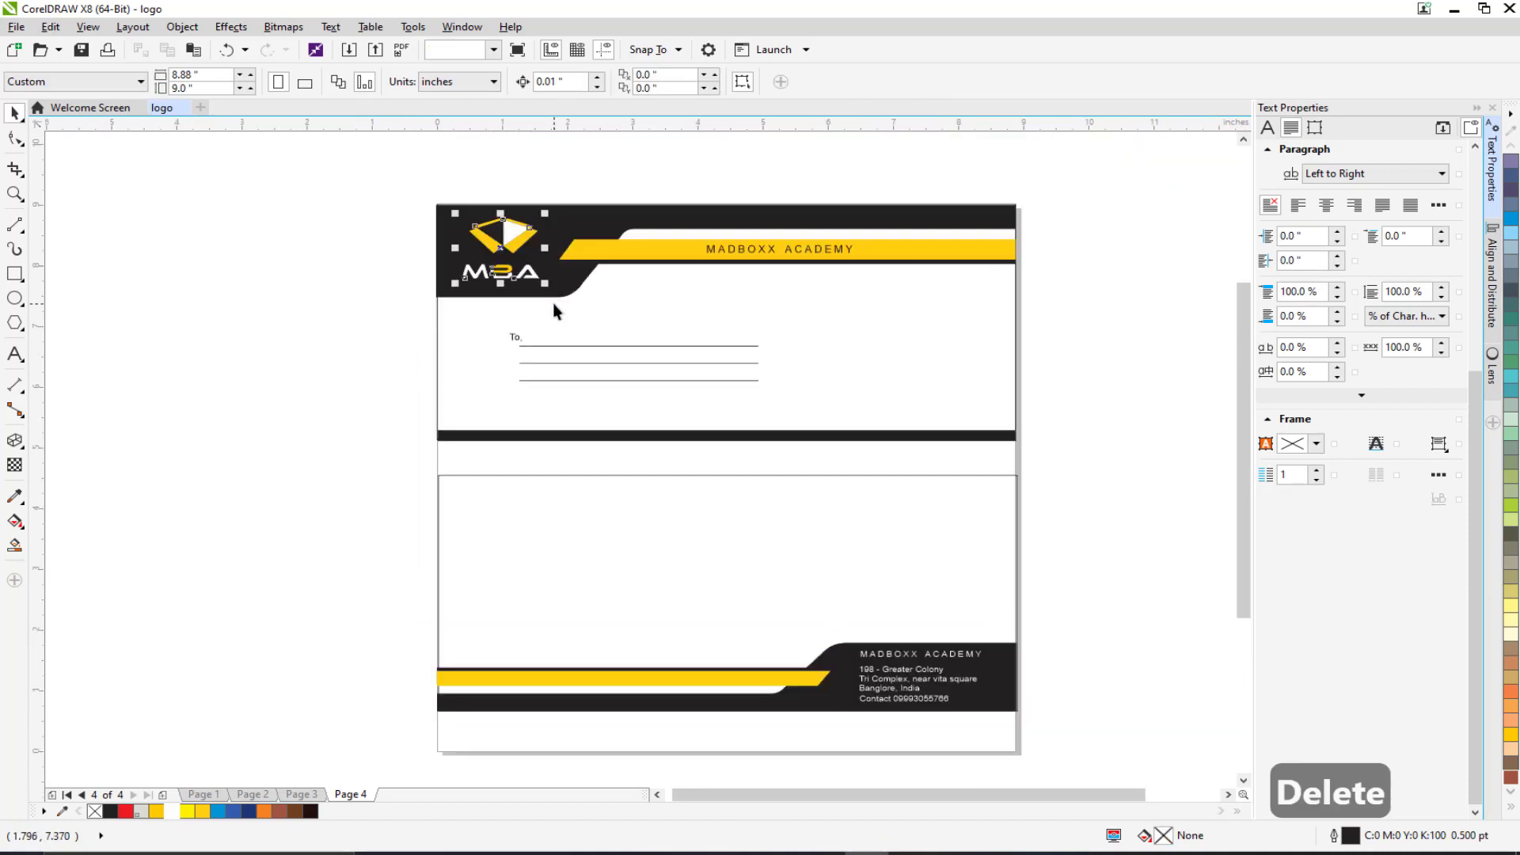